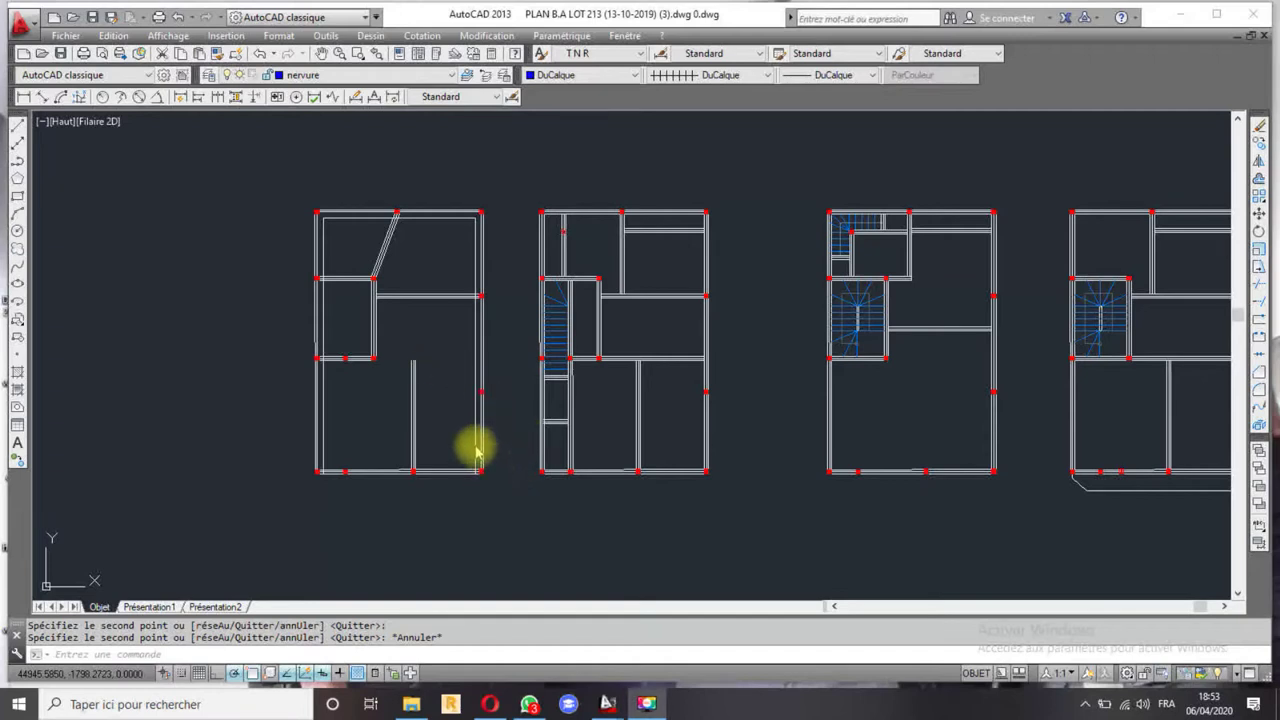
- Copy the double vertical wall line so the copy sits under the first plan's middle column
scroll(356, 434, "up", 5)
scroll(386, 423, "down", 3)
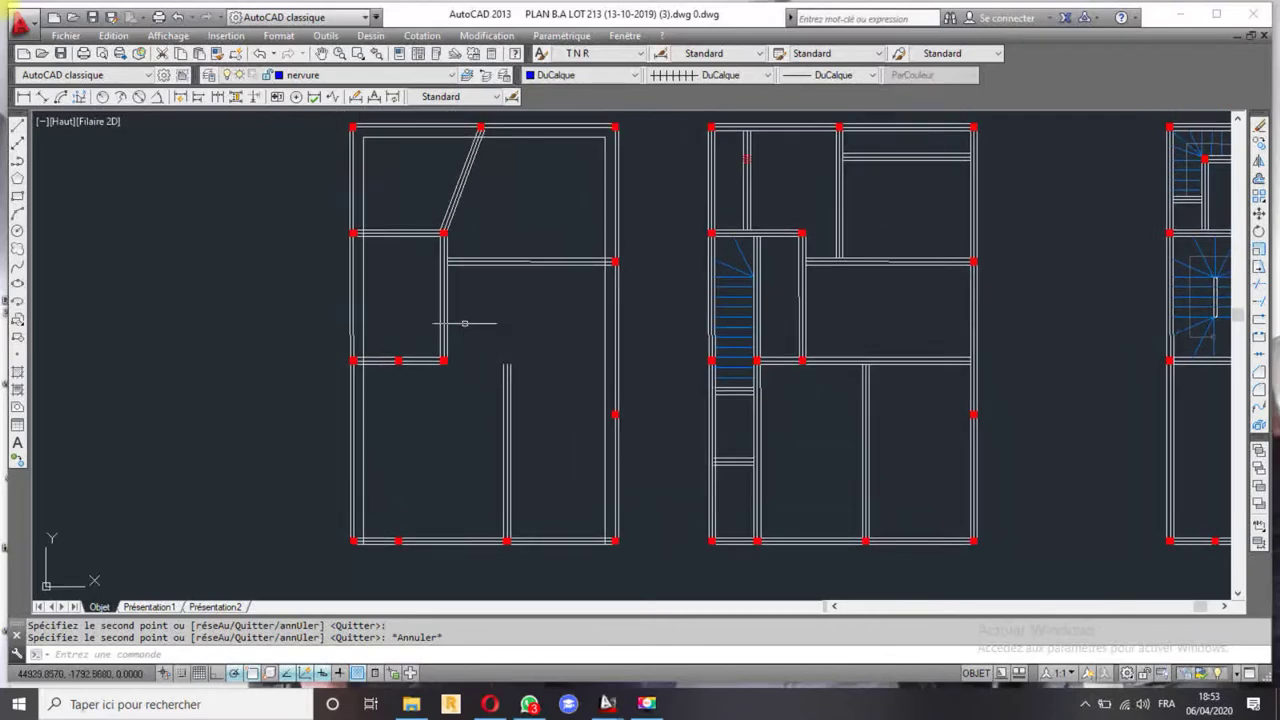
middle_click_drag(463, 461, 473, 417)
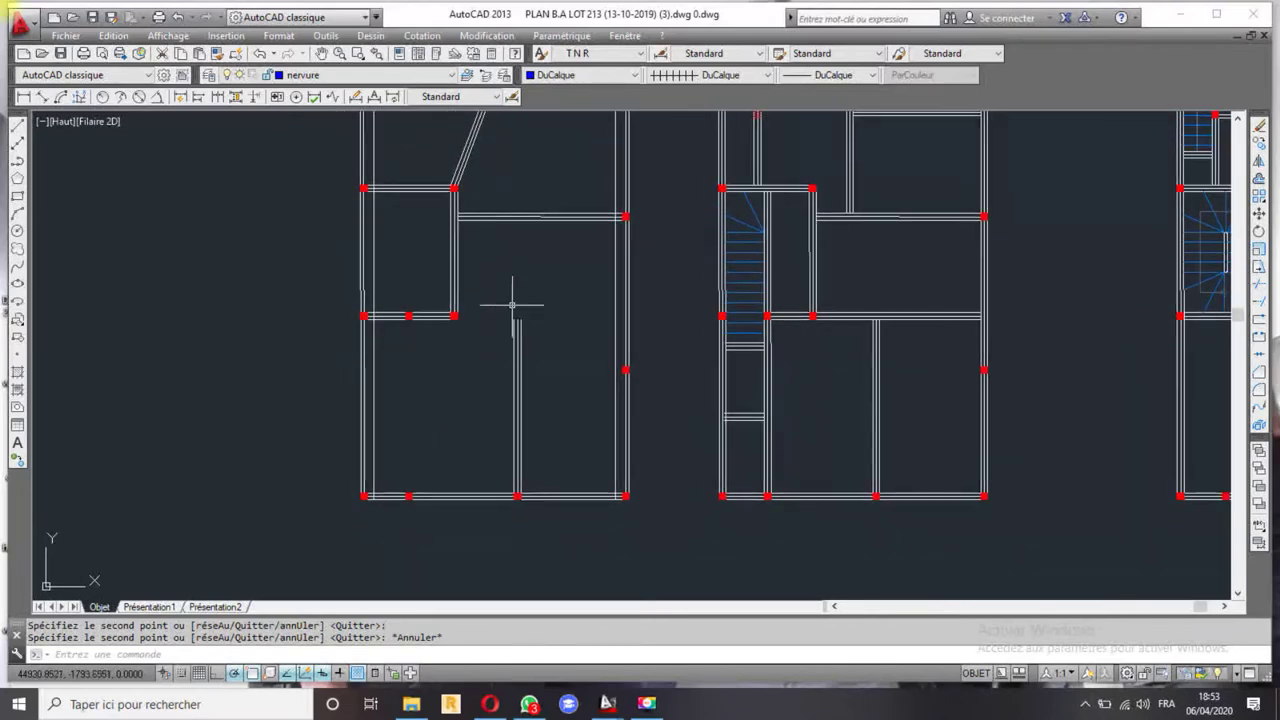
middle_click_drag(452, 222, 469, 288)
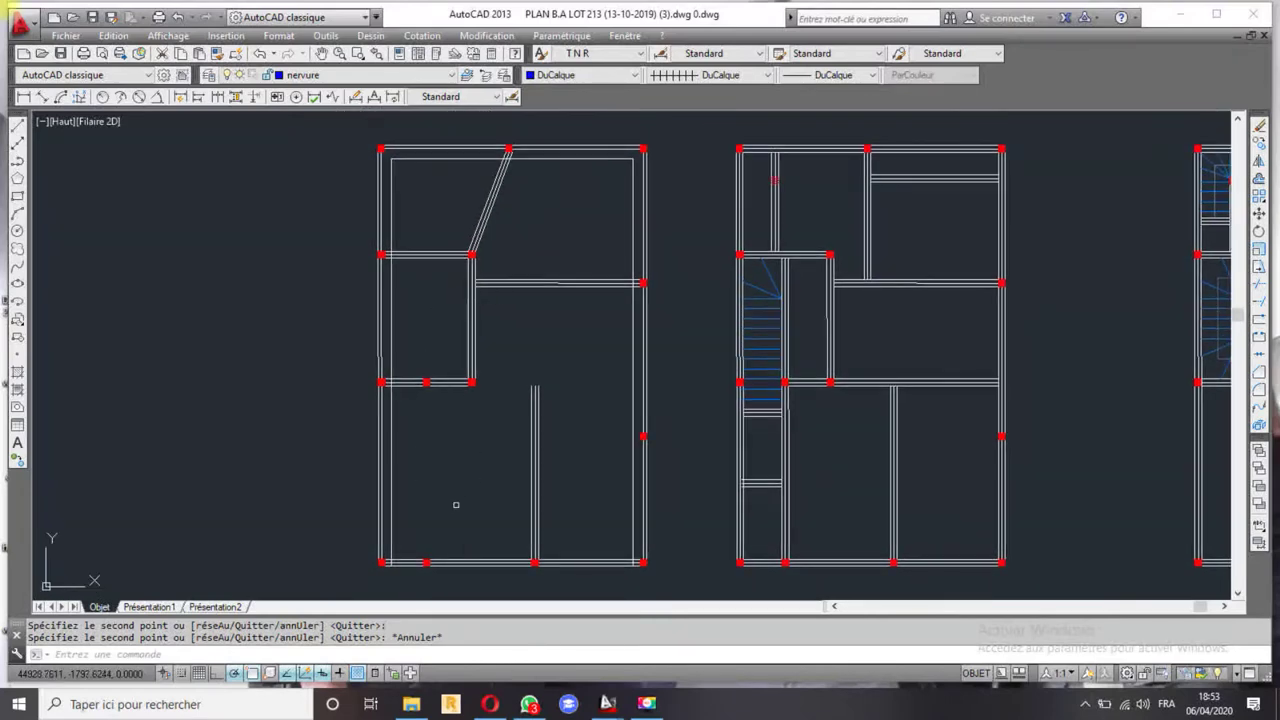
middle_click_drag(447, 479, 455, 380)
scroll(455, 388, "up", 2)
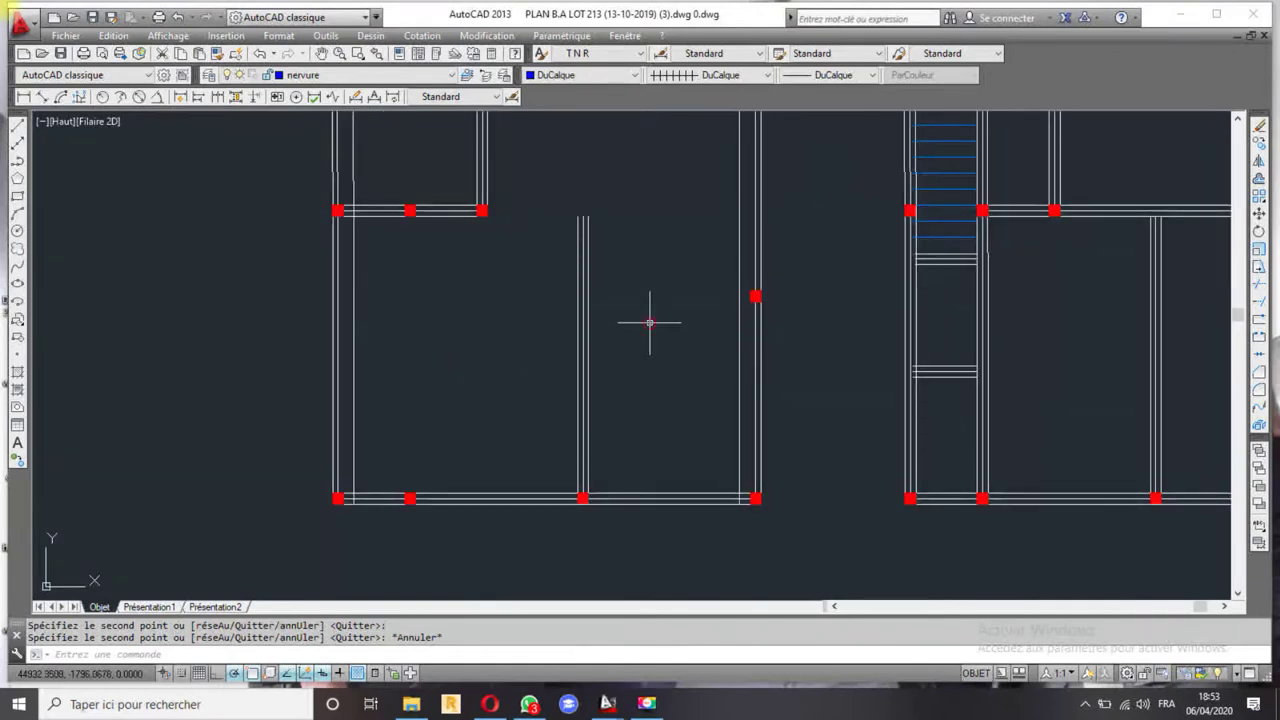
left_click_drag(650, 300, 577, 357)
left_click(1259, 143)
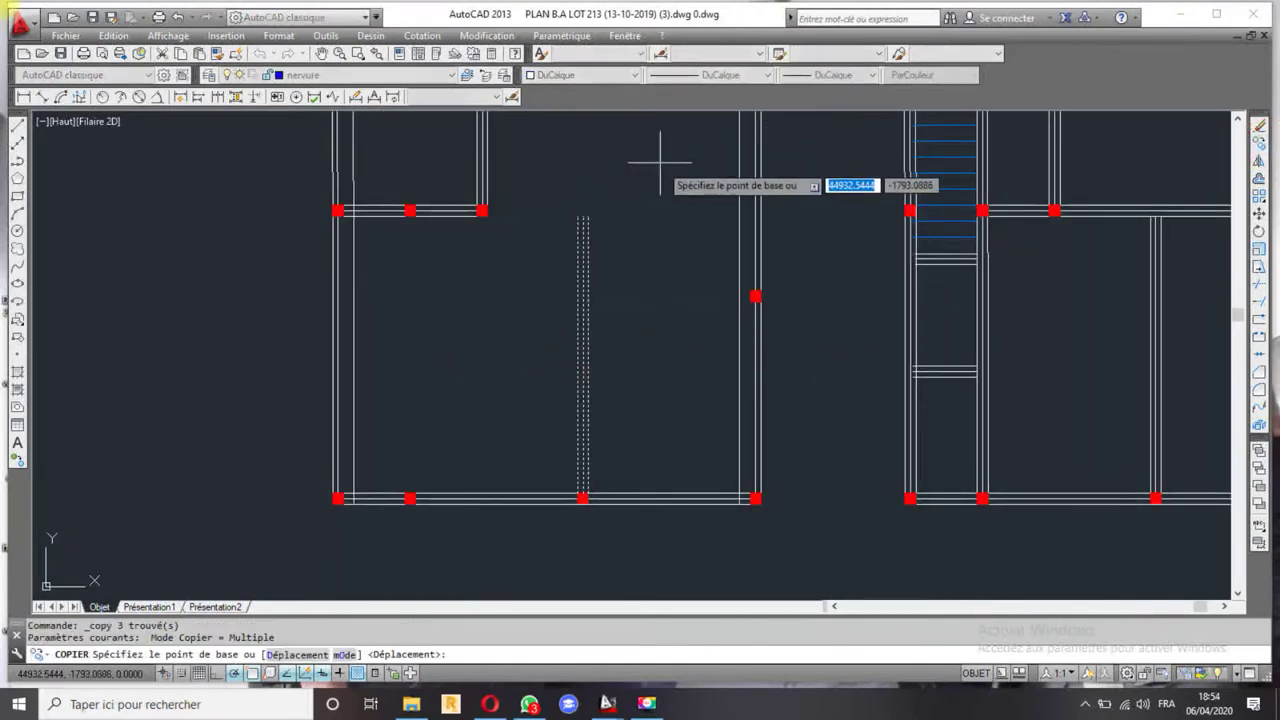
scroll(615, 214, "up", 4)
left_click(527, 222)
scroll(528, 228, "down", 2)
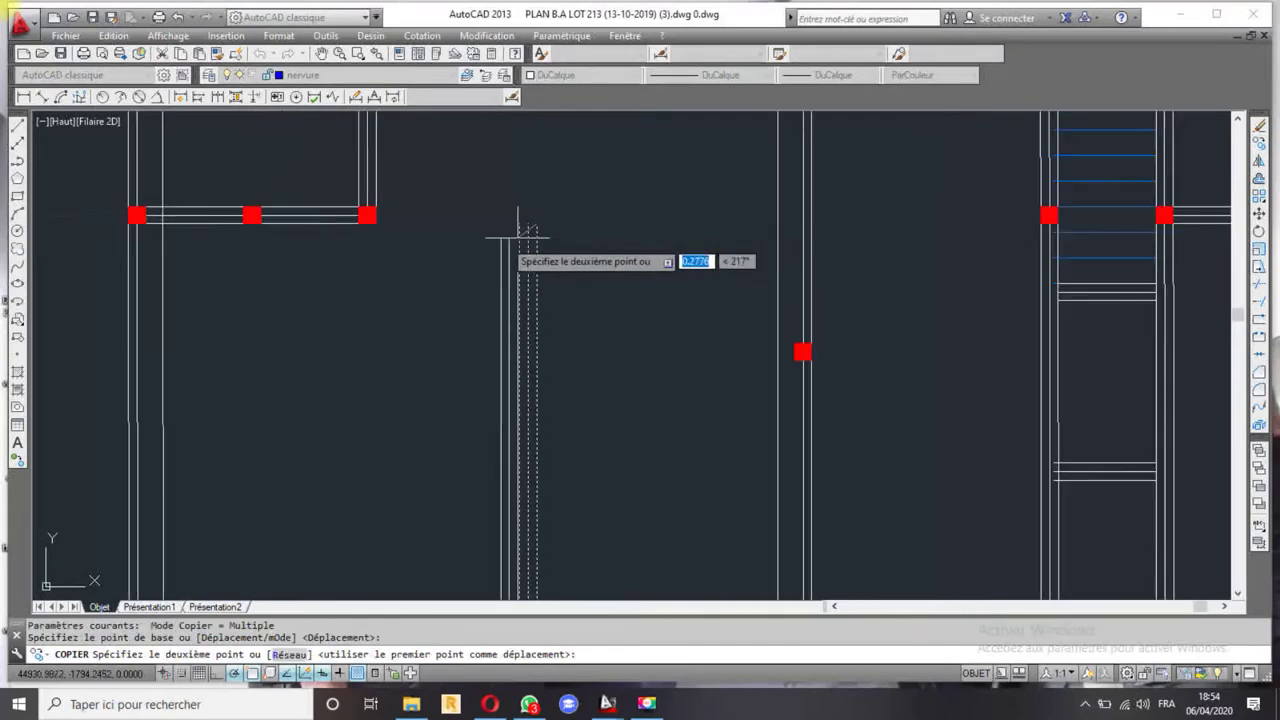
scroll(527, 222, "down", 2)
left_click(336, 224)
scroll(440, 255, "down", 4)
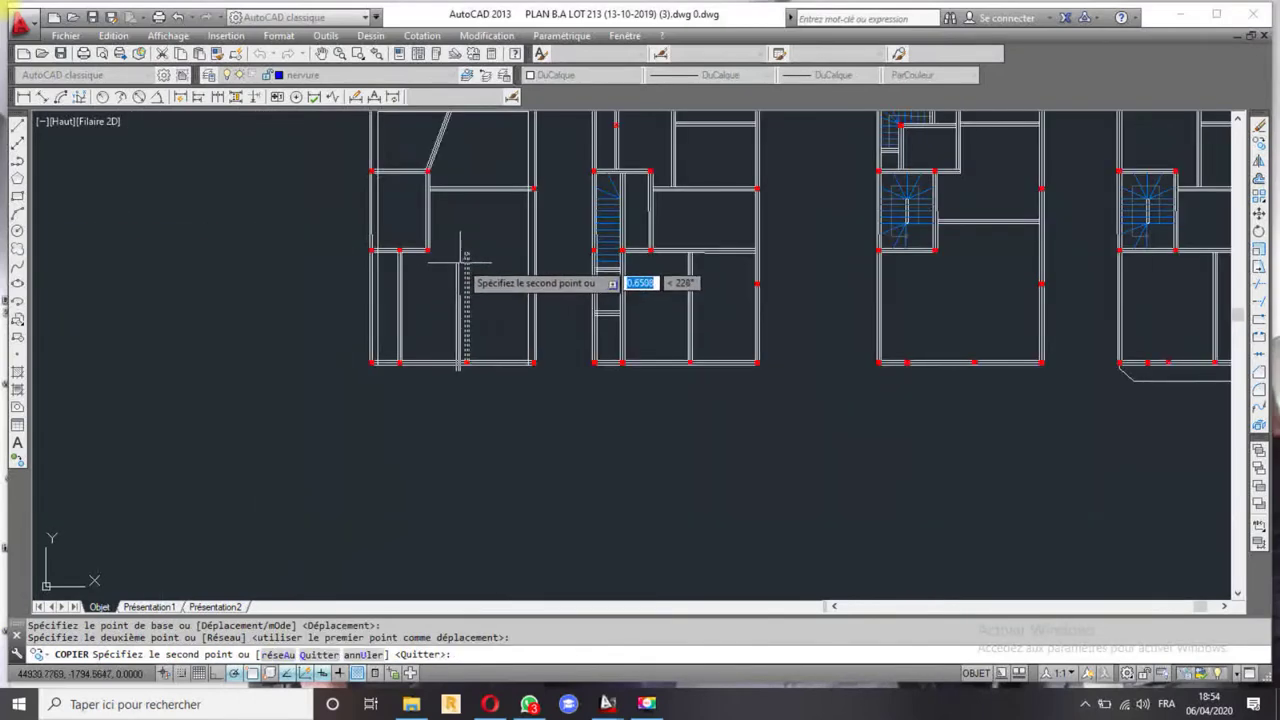
key("Escape")
- Select the red corner column and begin copying it with COPIER
scroll(468, 236, "up", 2)
scroll(466, 214, "up", 2)
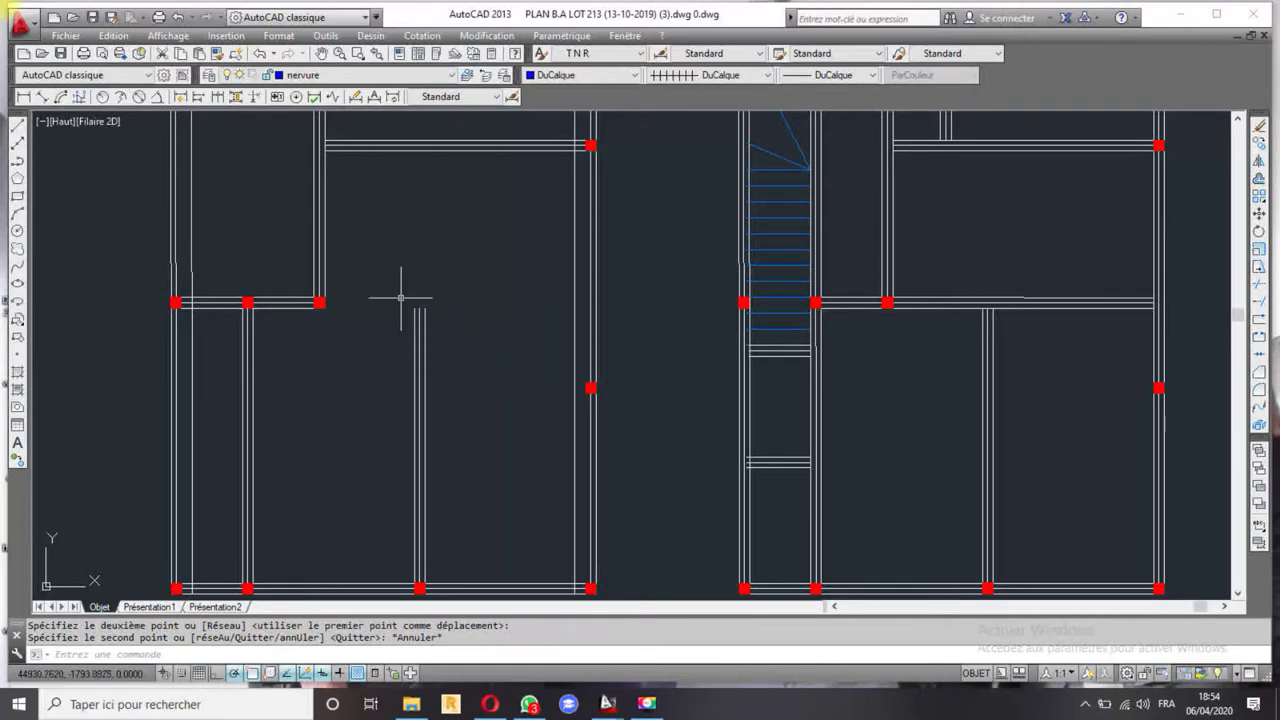
scroll(426, 298, "down", 3)
scroll(414, 332, "up", 1)
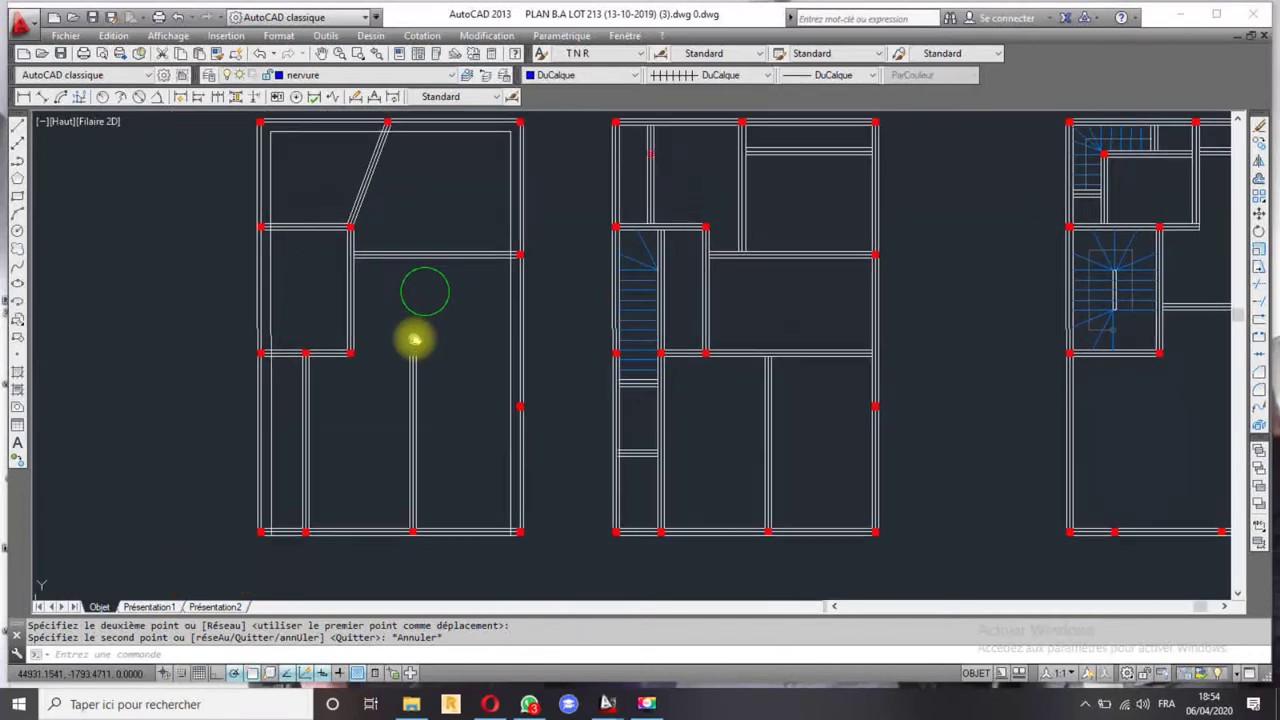
scroll(412, 364, "up", 4)
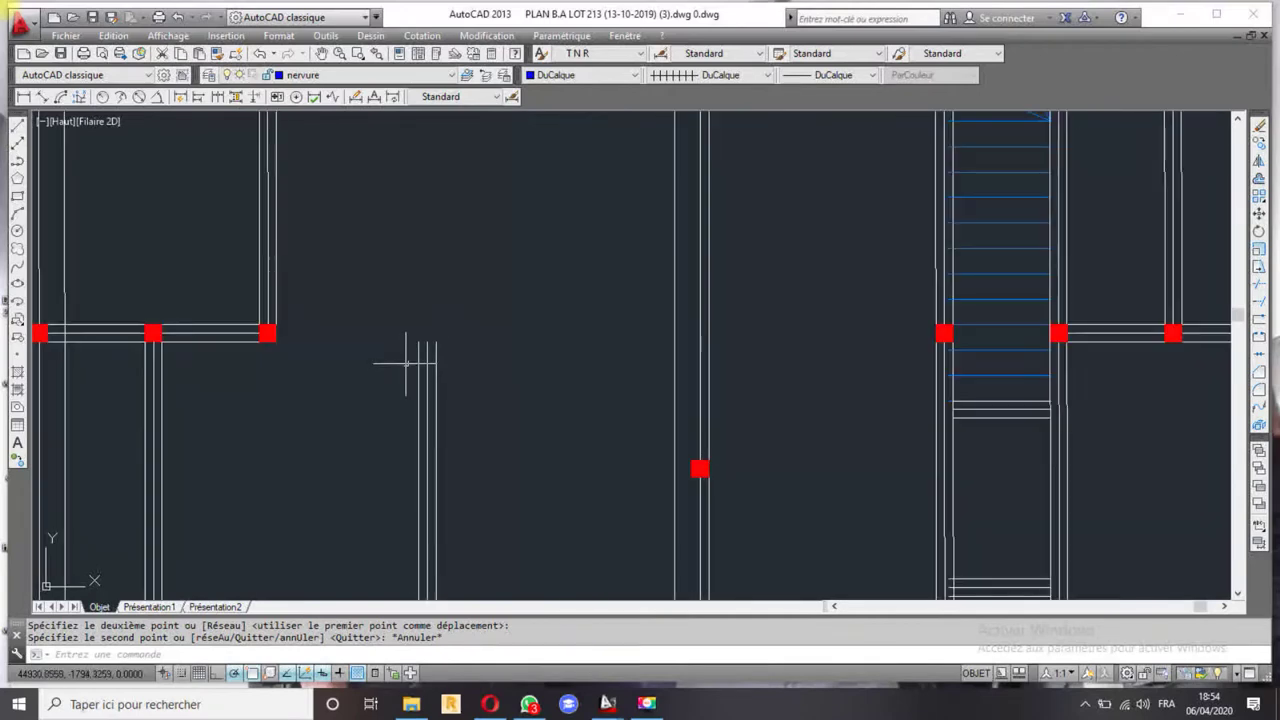
scroll(580, 380, "down", 2)
scroll(366, 357, "up", 2)
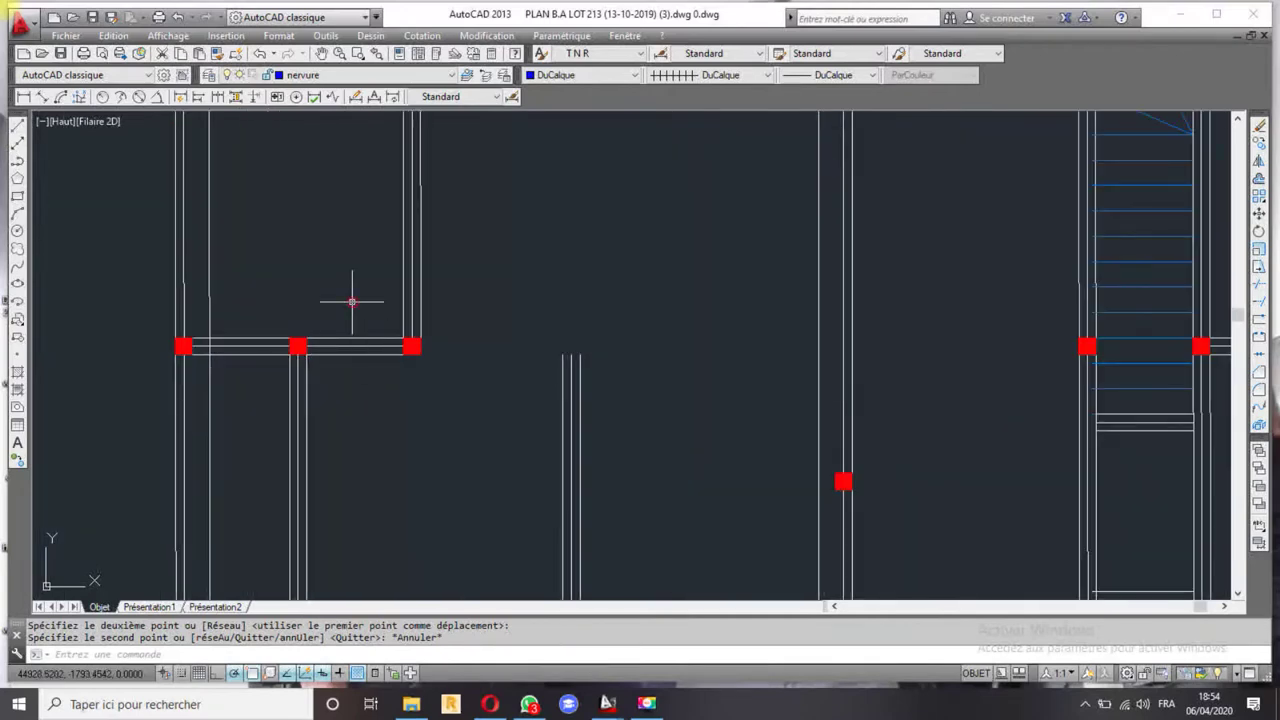
left_click(411, 346)
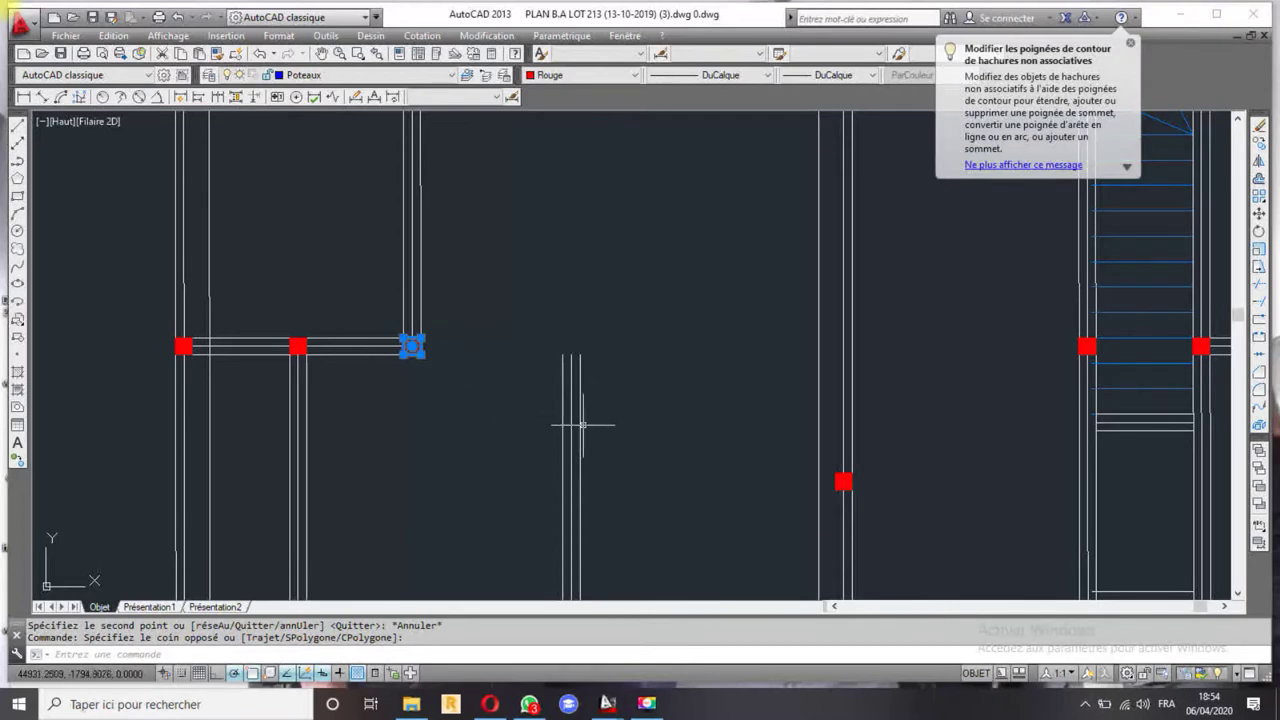
middle_click_drag(583, 423, 465, 337)
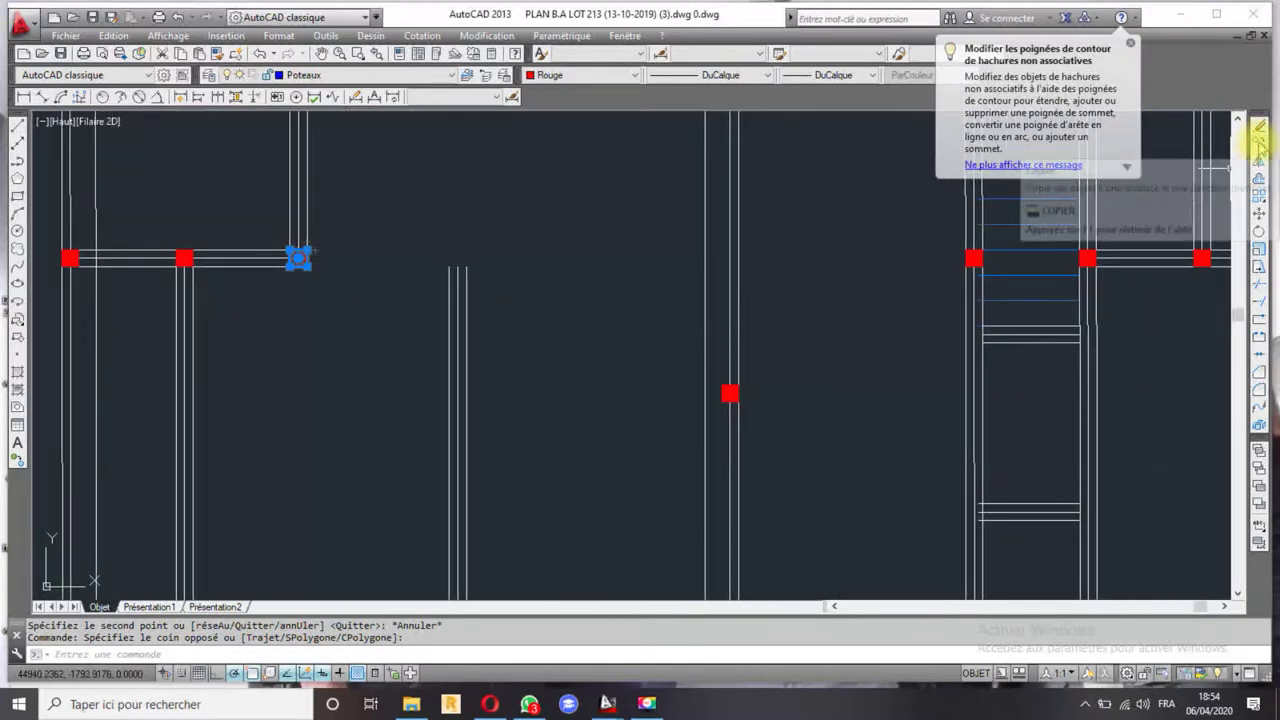
left_click(1259, 143)
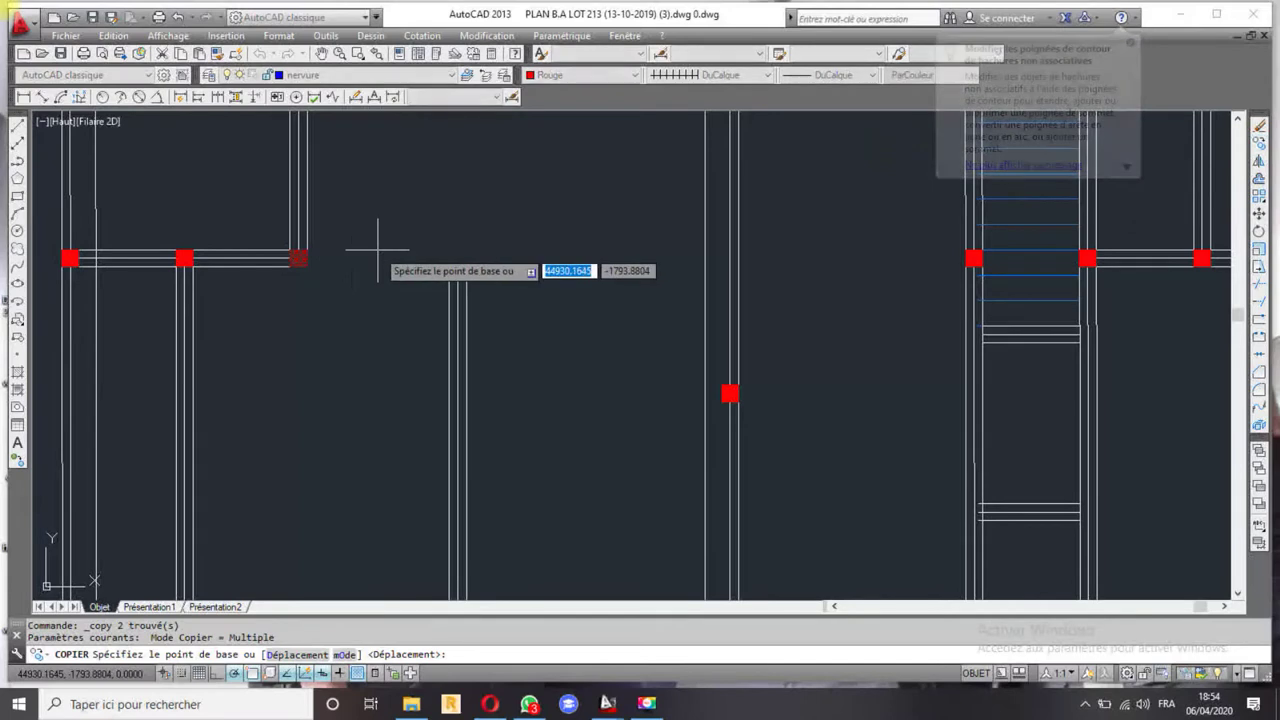
- Place the red column copy, based on its corner, at the duplicated wall line's top end
left_click(299, 259)
scroll(449, 266, "down", 5)
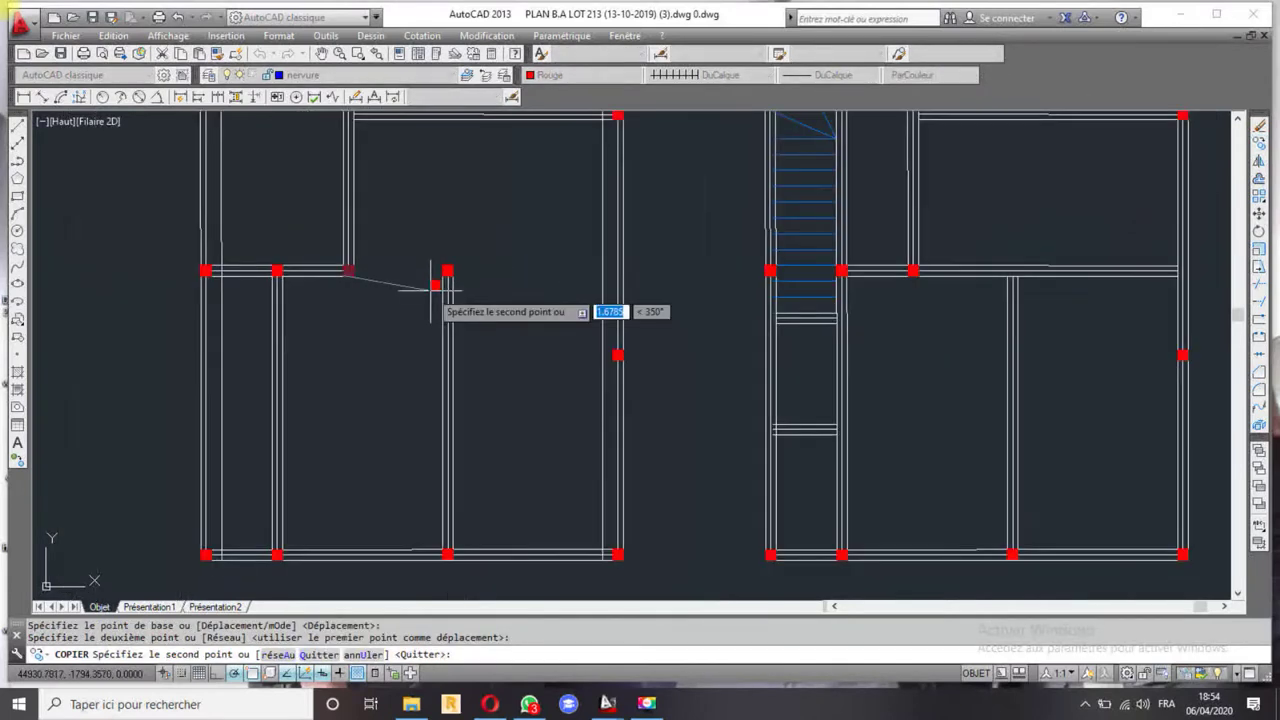
key("Escape")
scroll(443, 277, "up", 5)
scroll(448, 272, "down", 3)
scroll(457, 286, "down", 2)
scroll(457, 286, "up", 2)
scroll(429, 329, "up", 3)
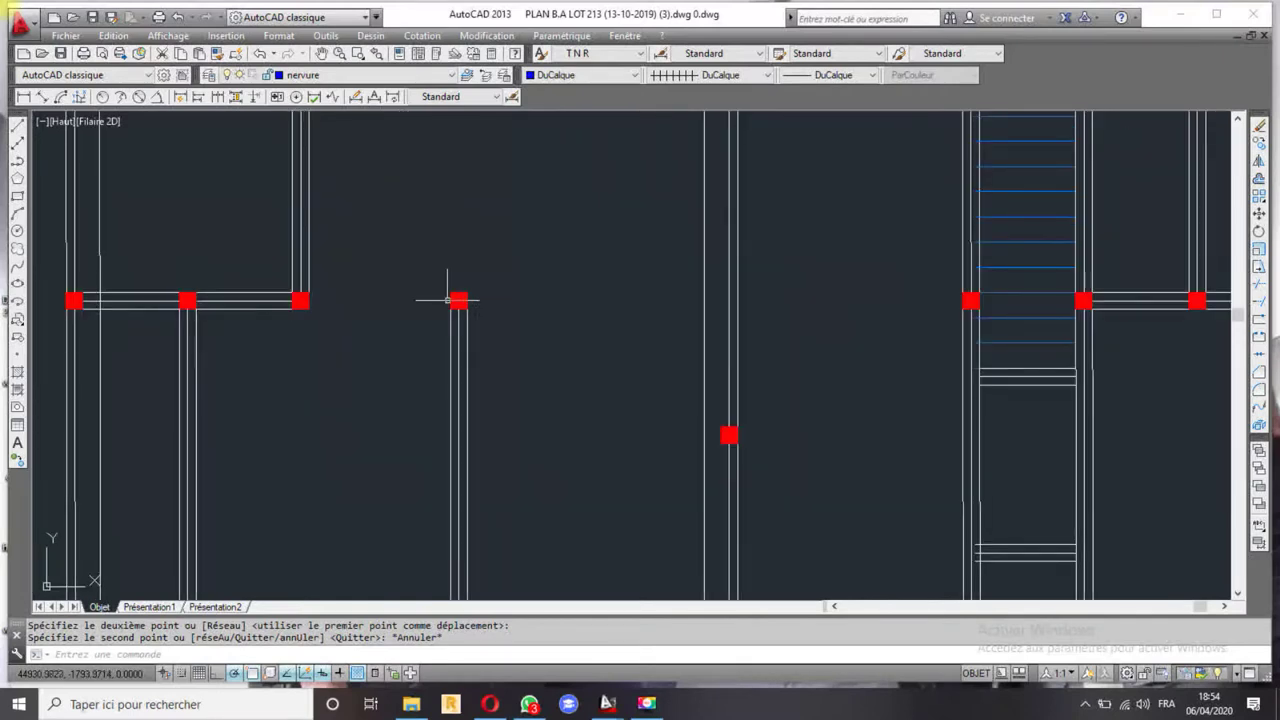
mouse_move(458, 300)
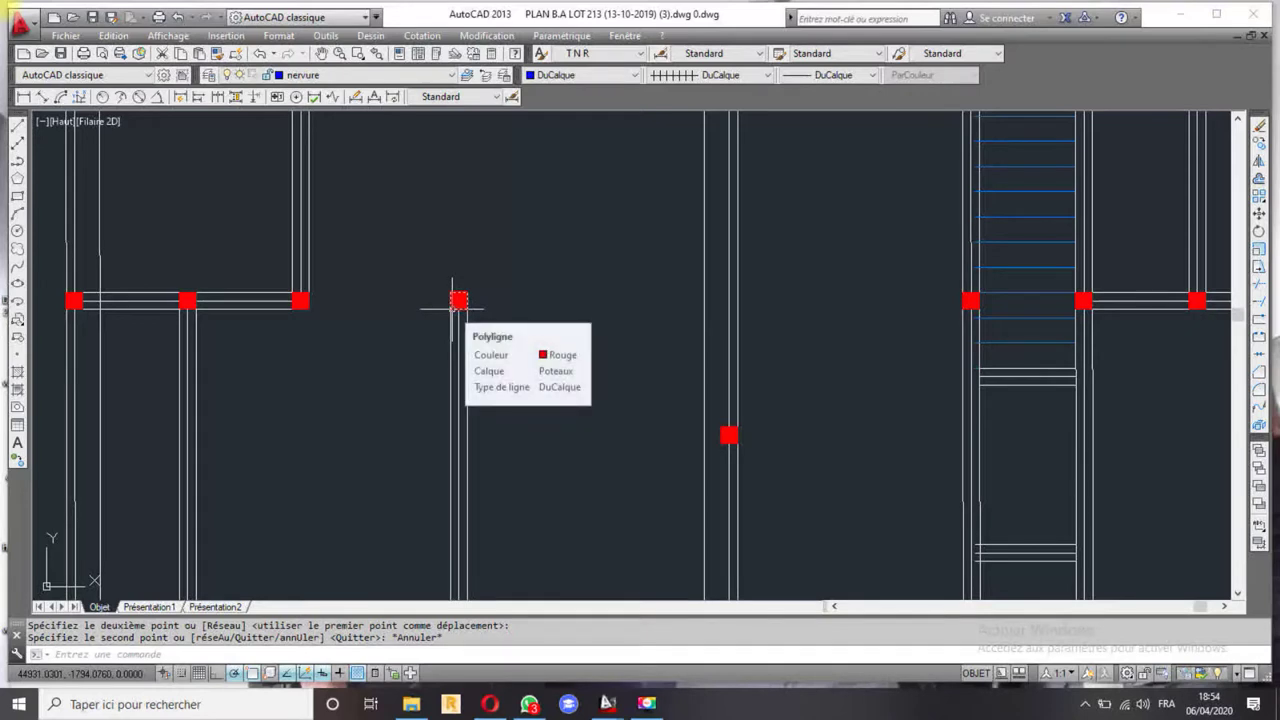
middle_click_drag(479, 356, 457, 271)
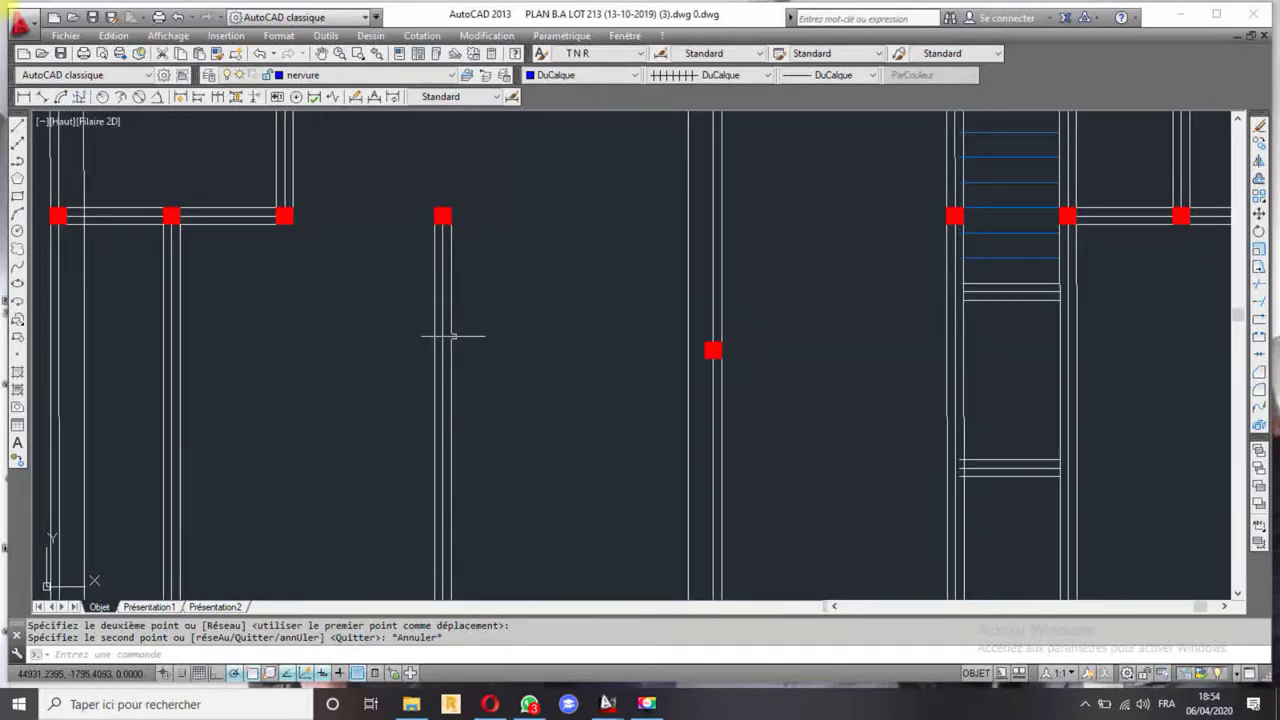
scroll(463, 407, "down", 2)
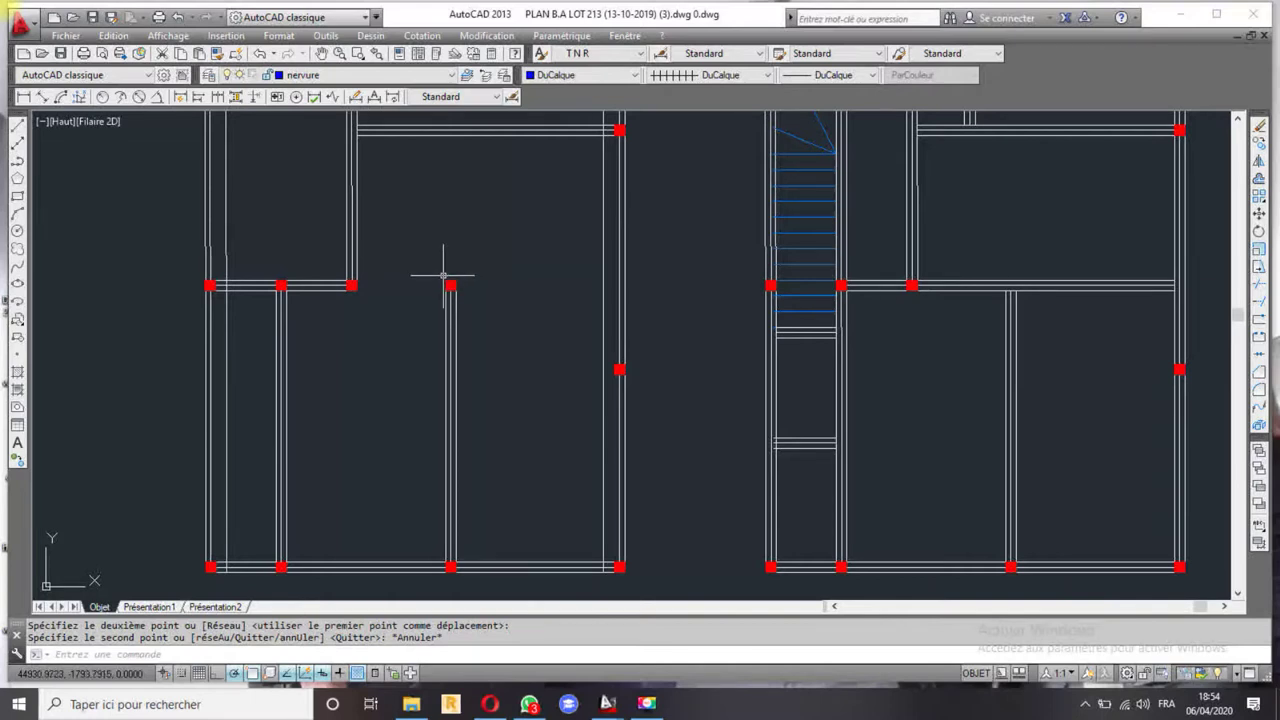
middle_click_drag(503, 323, 414, 329)
scroll(405, 318, "up", 2)
scroll(401, 312, "down", 3)
scroll(395, 268, "up", 3)
scroll(391, 253, "down", 2)
scroll(422, 349, "up", 2)
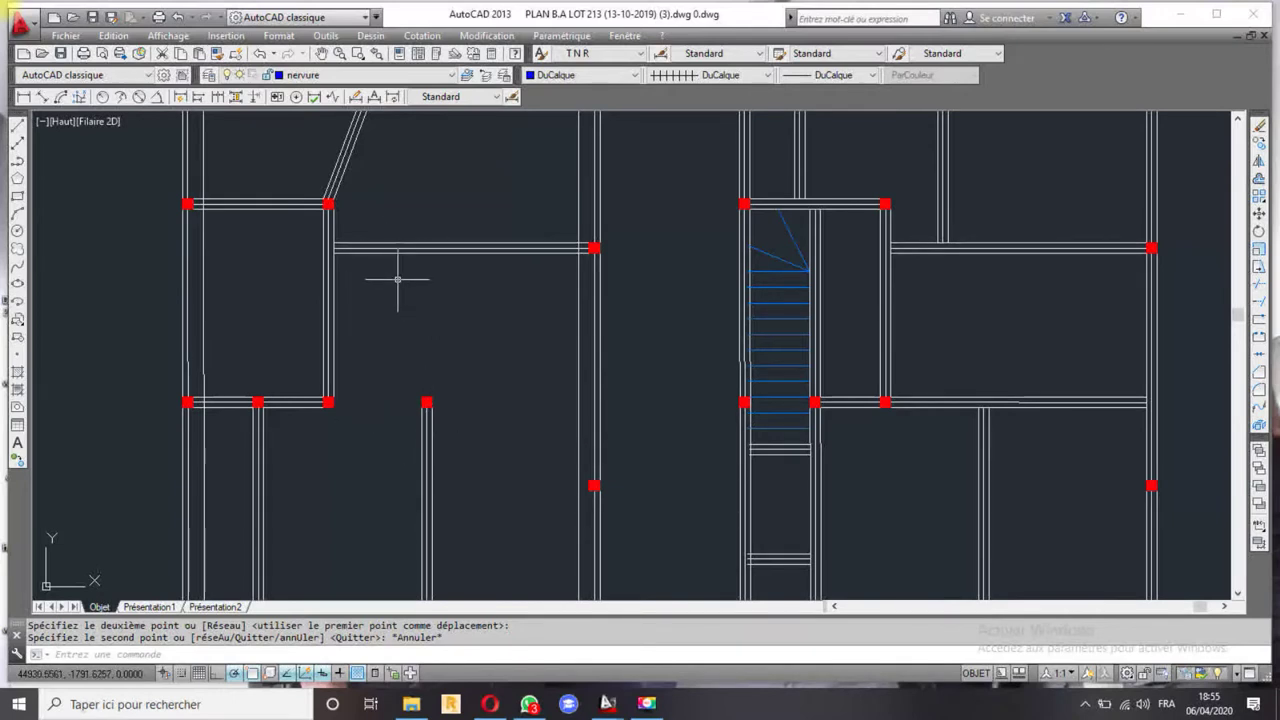
scroll(397, 279, "down", 4)
scroll(405, 285, "up", 1)
scroll(420, 314, "up", 2)
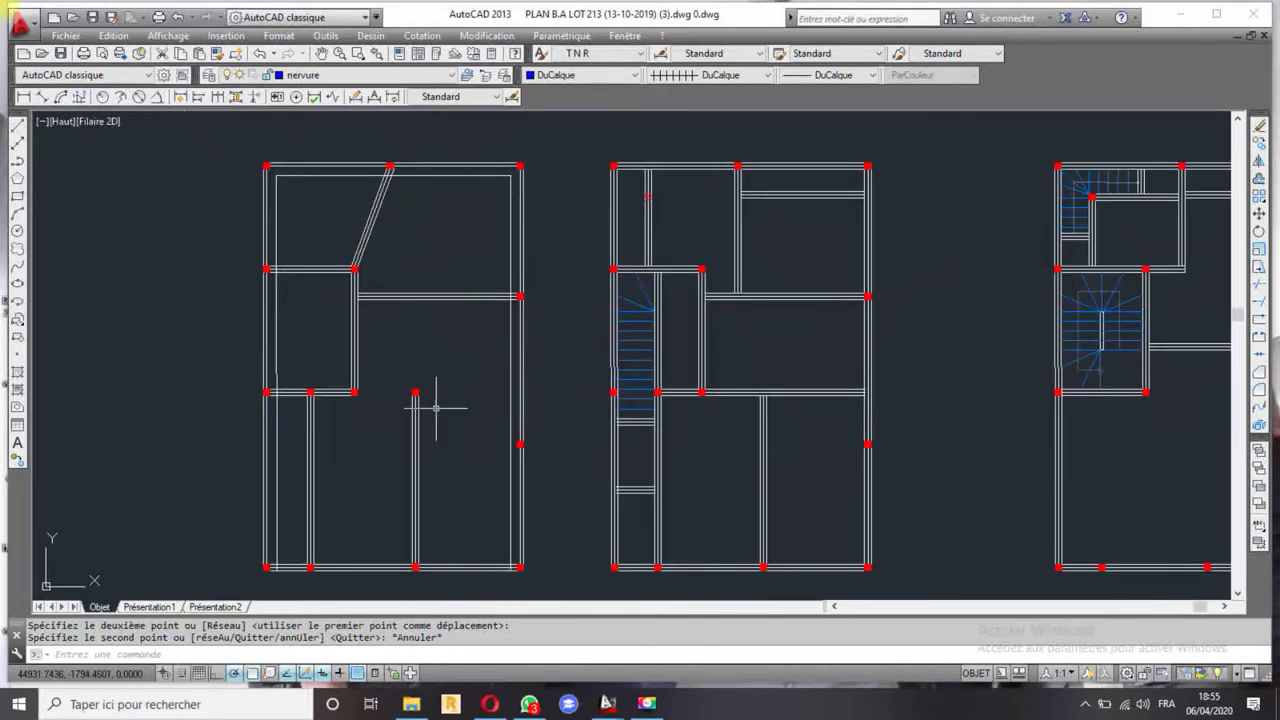
scroll(409, 374, "up", 2)
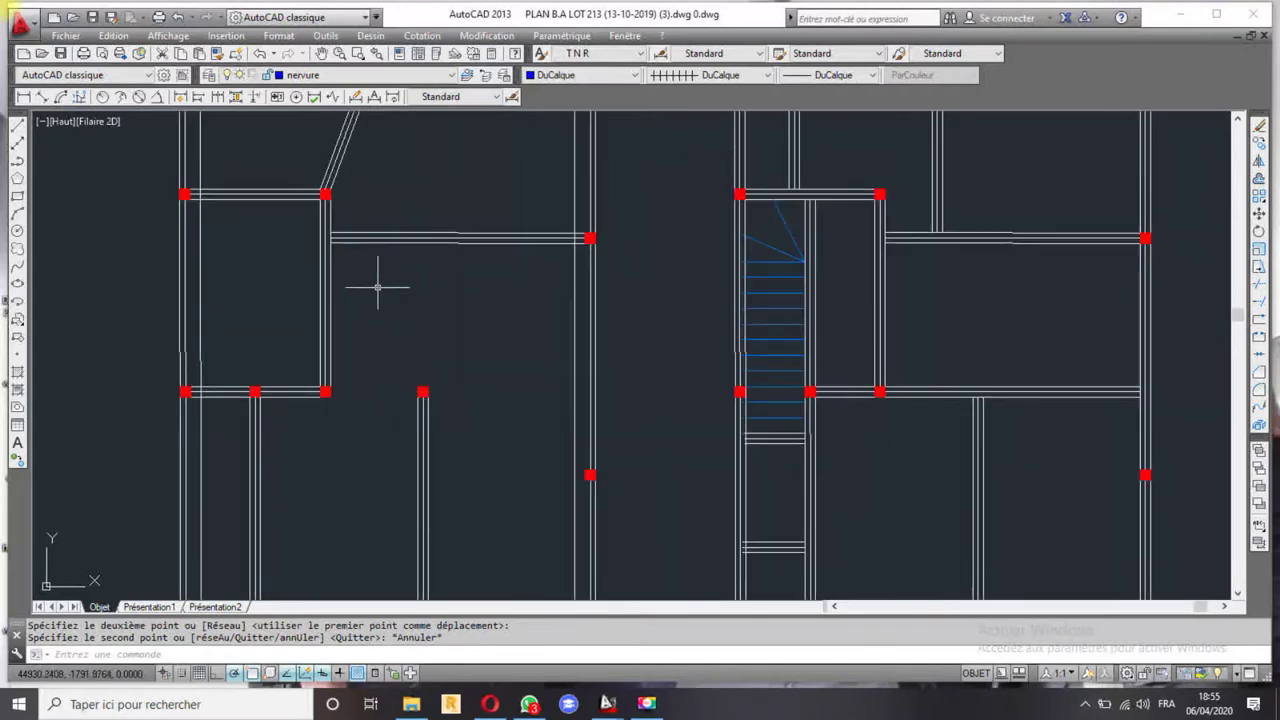
scroll(400, 330, "down", 2)
middle_click_drag(441, 435, 414, 428)
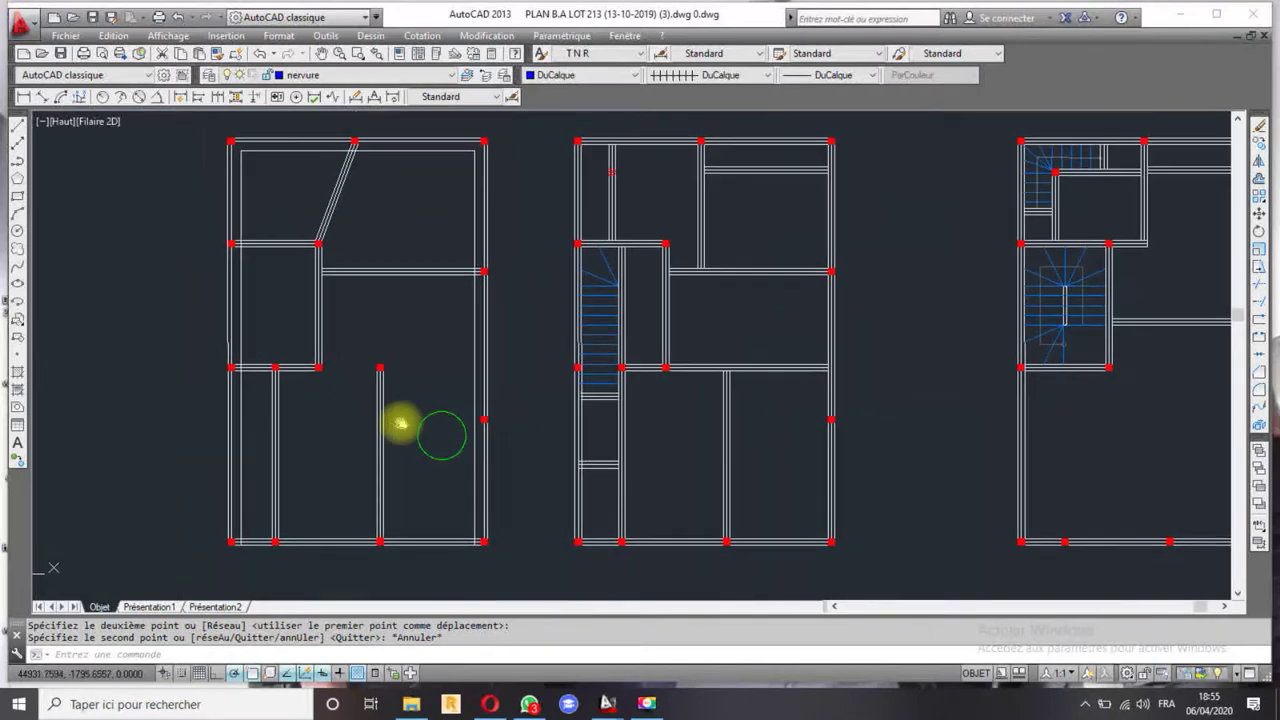
- Draw a trial line from the red column to the left wall, erase it, and open the layer list
left_click(17, 126)
scroll(439, 424, "up", 5)
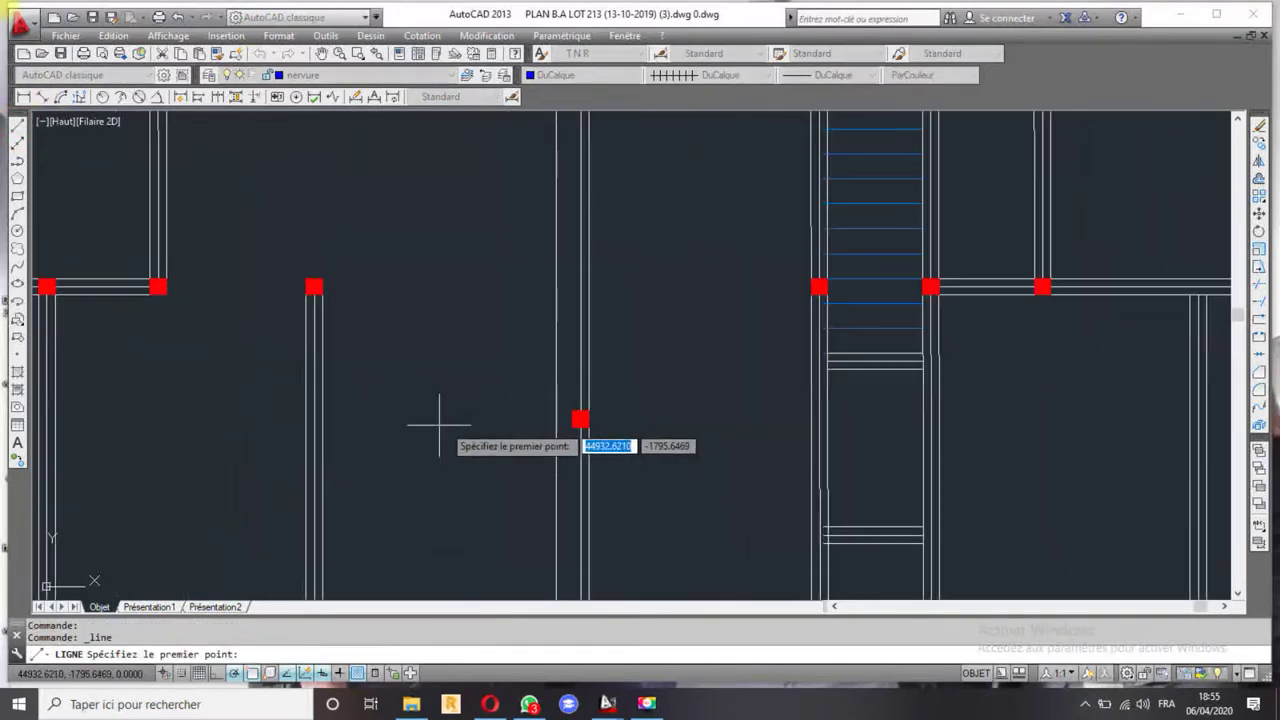
left_click(579, 421)
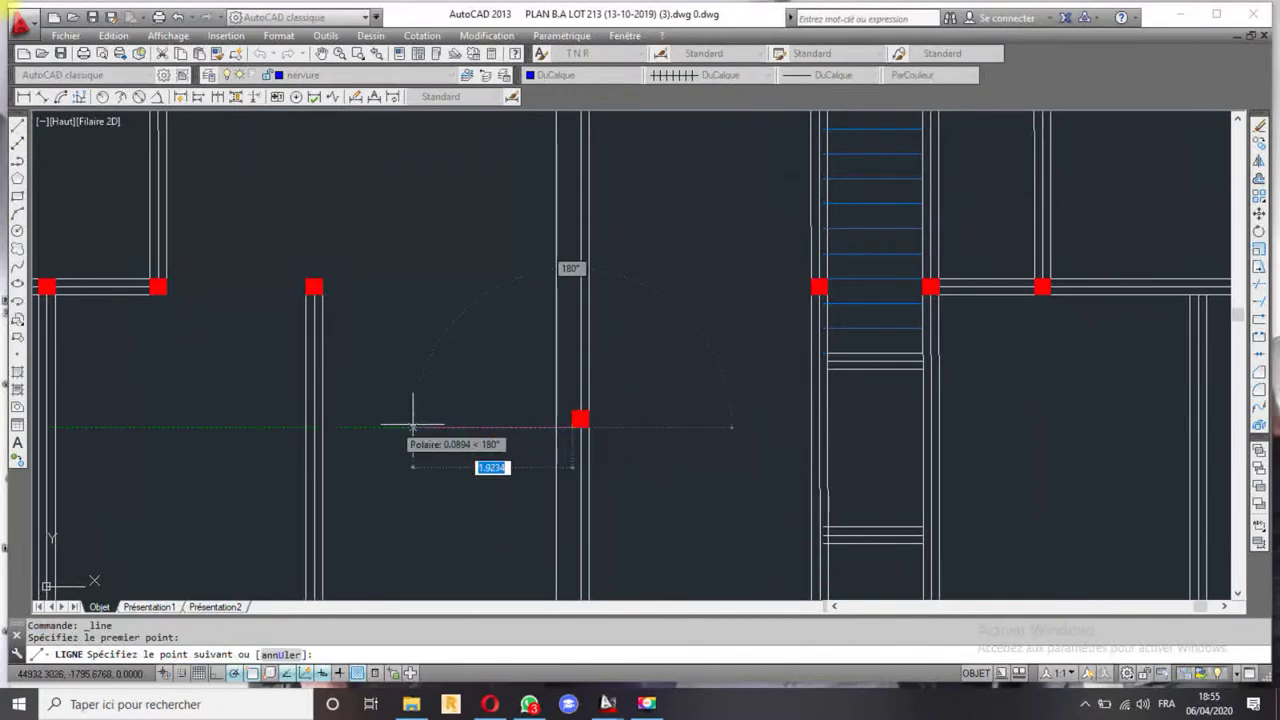
left_click(320, 428)
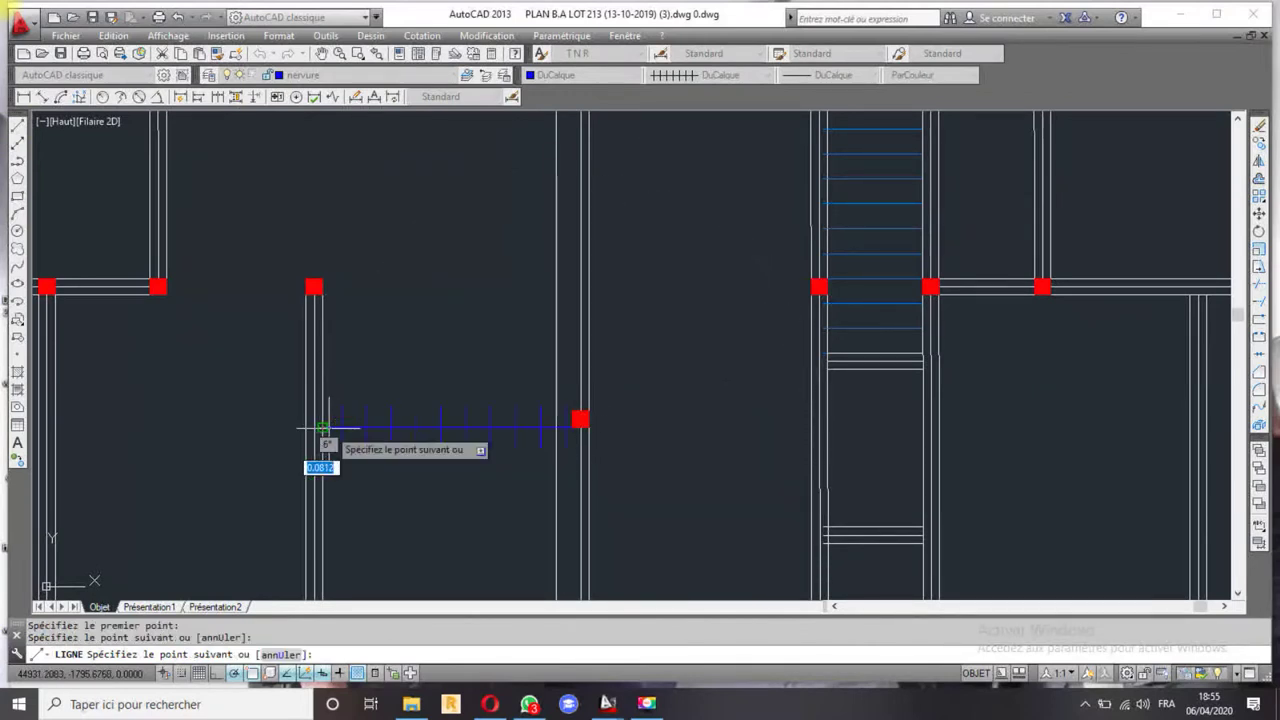
key("Escape")
left_click(423, 391)
left_click(380, 434)
key("Delete")
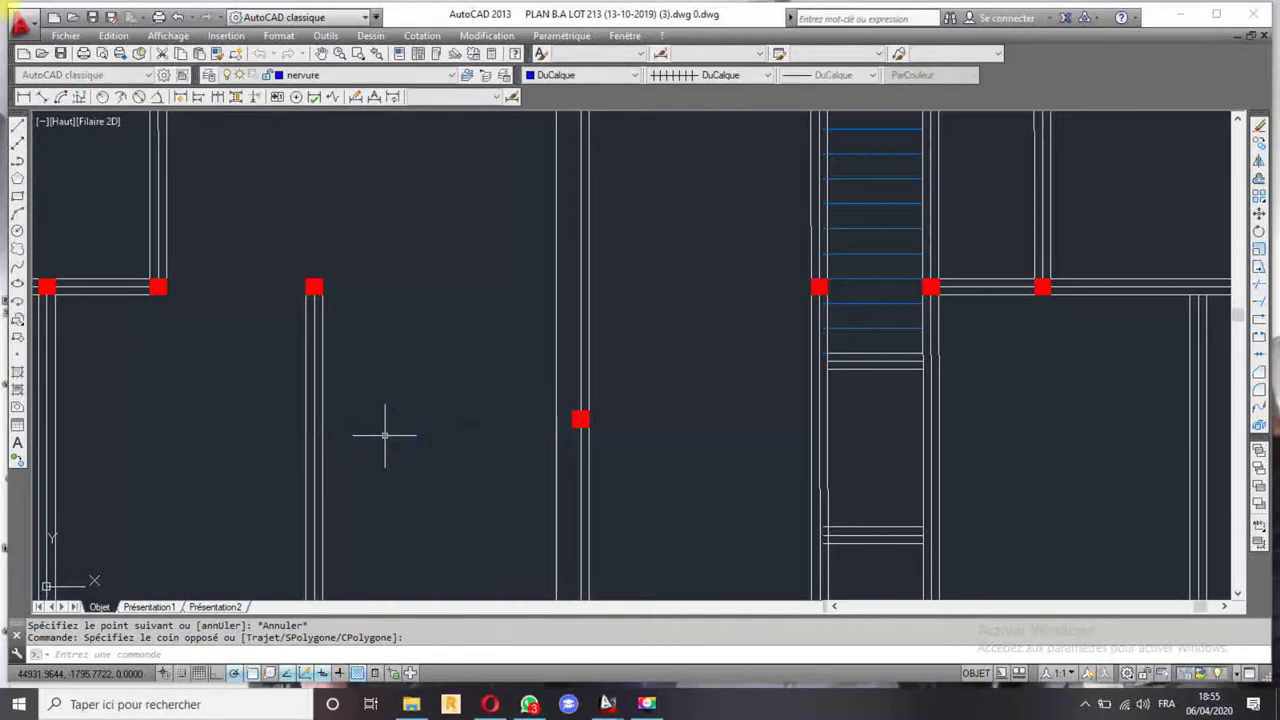
left_click(342, 76)
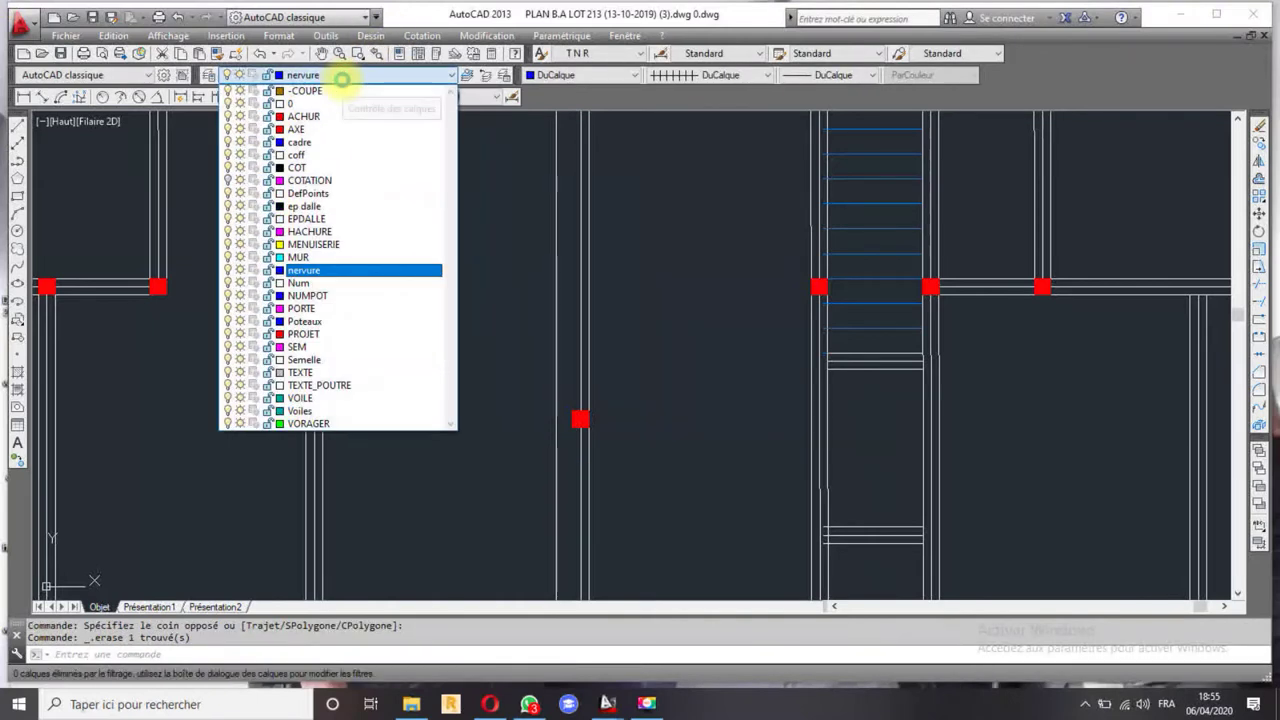
- On layer coff, draw a line from the red column to the wall
left_click(320, 155)
left_click(17, 124)
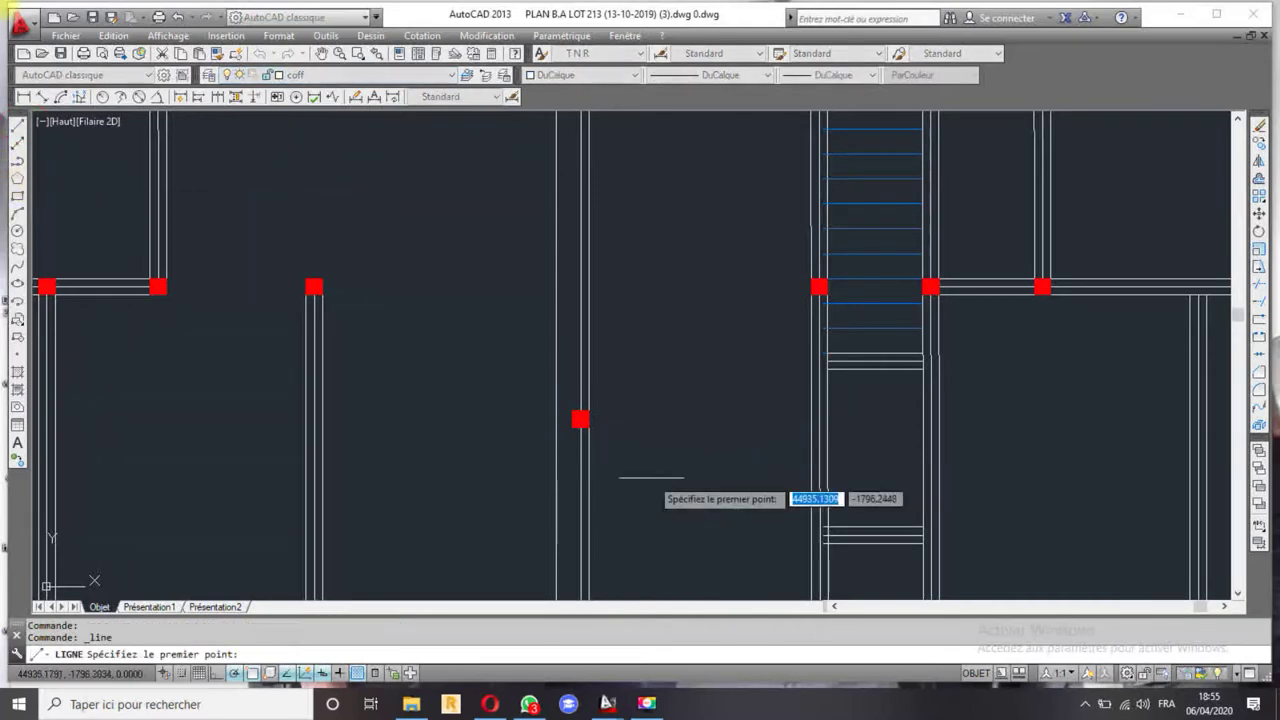
left_click(573, 427)
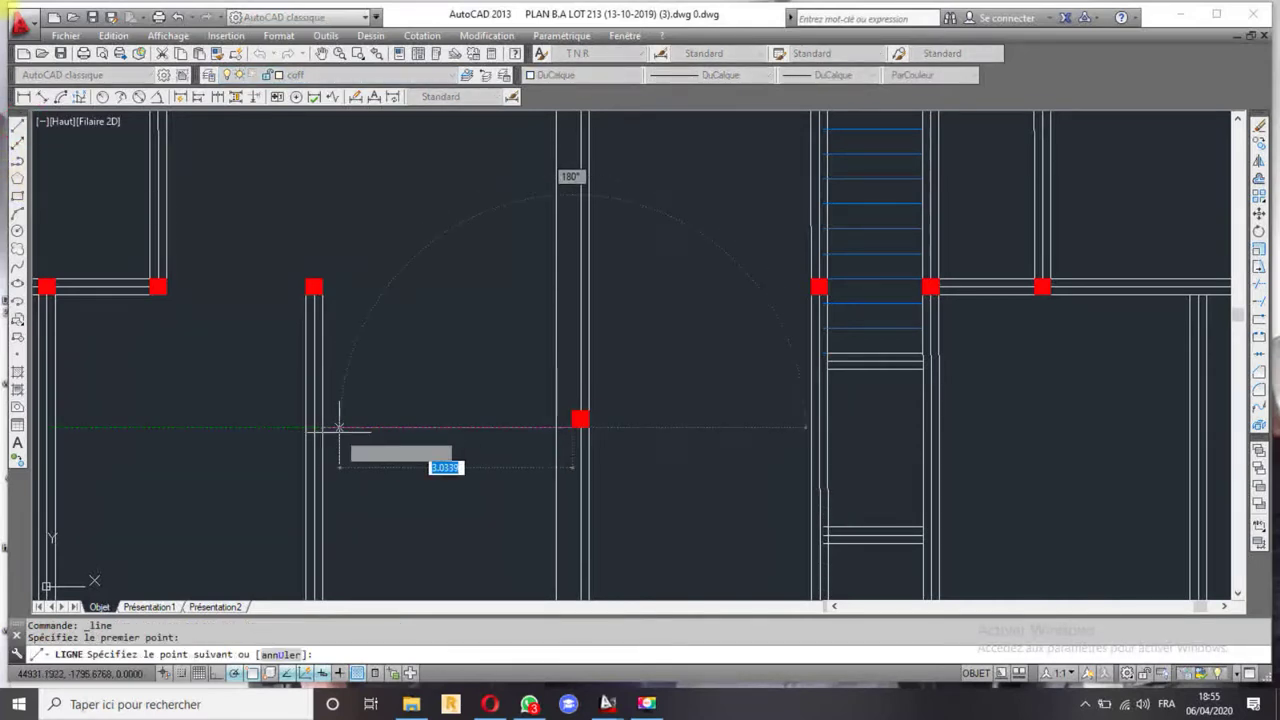
left_click(323, 427)
key("Escape")
- Offset the new line and the next line using the default distance of 10
left_click(448, 427)
left_click(1259, 178)
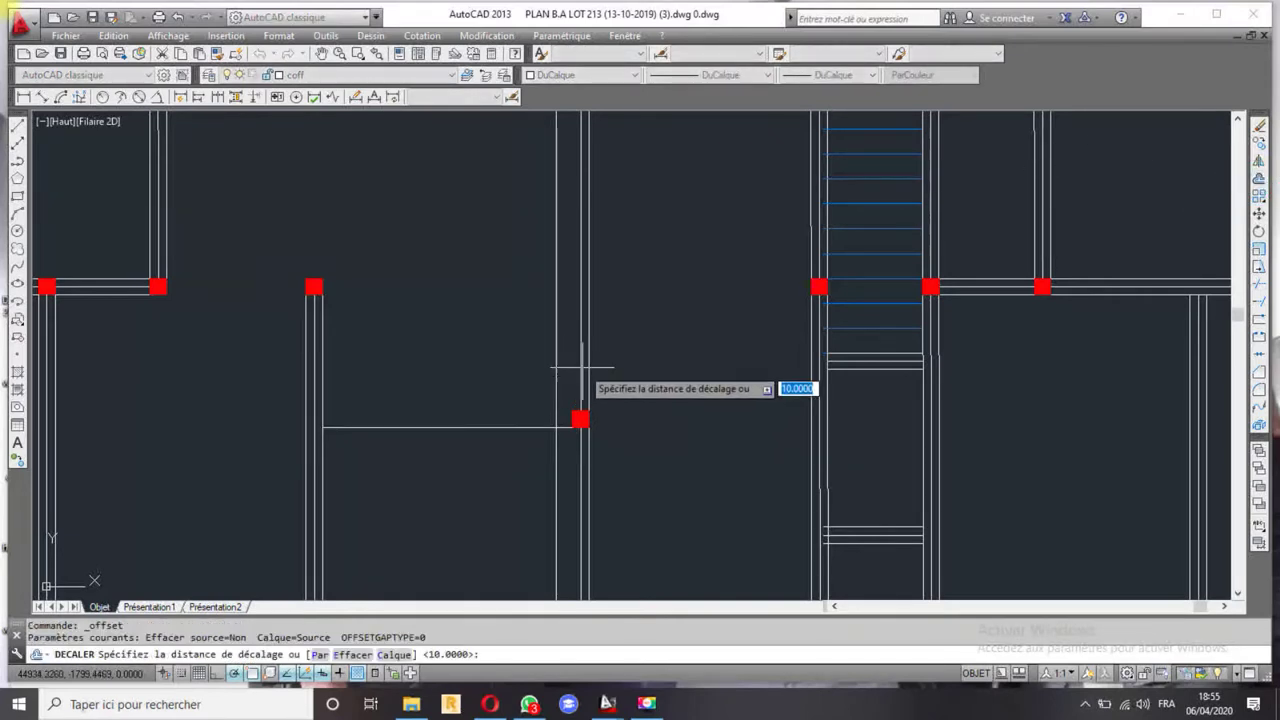
key("Return")
left_click(465, 412)
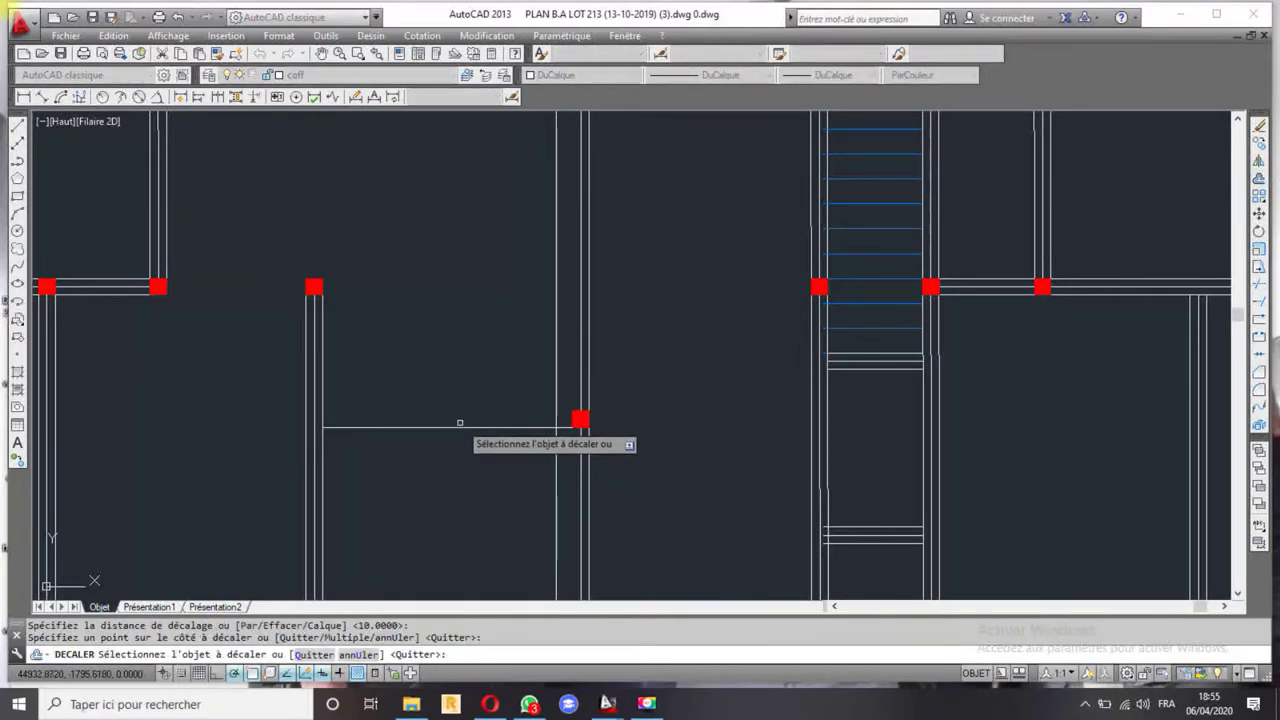
scroll(460, 410, "down", 2)
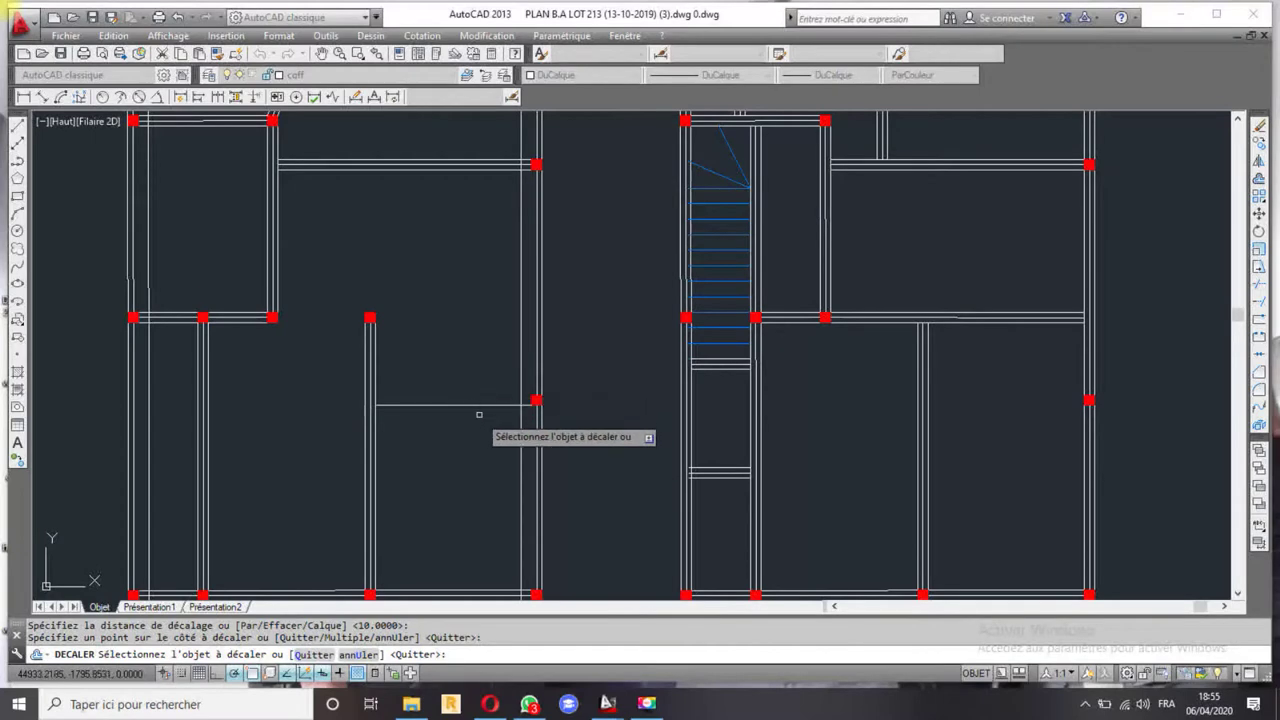
left_click(471, 405)
left_click(471, 380)
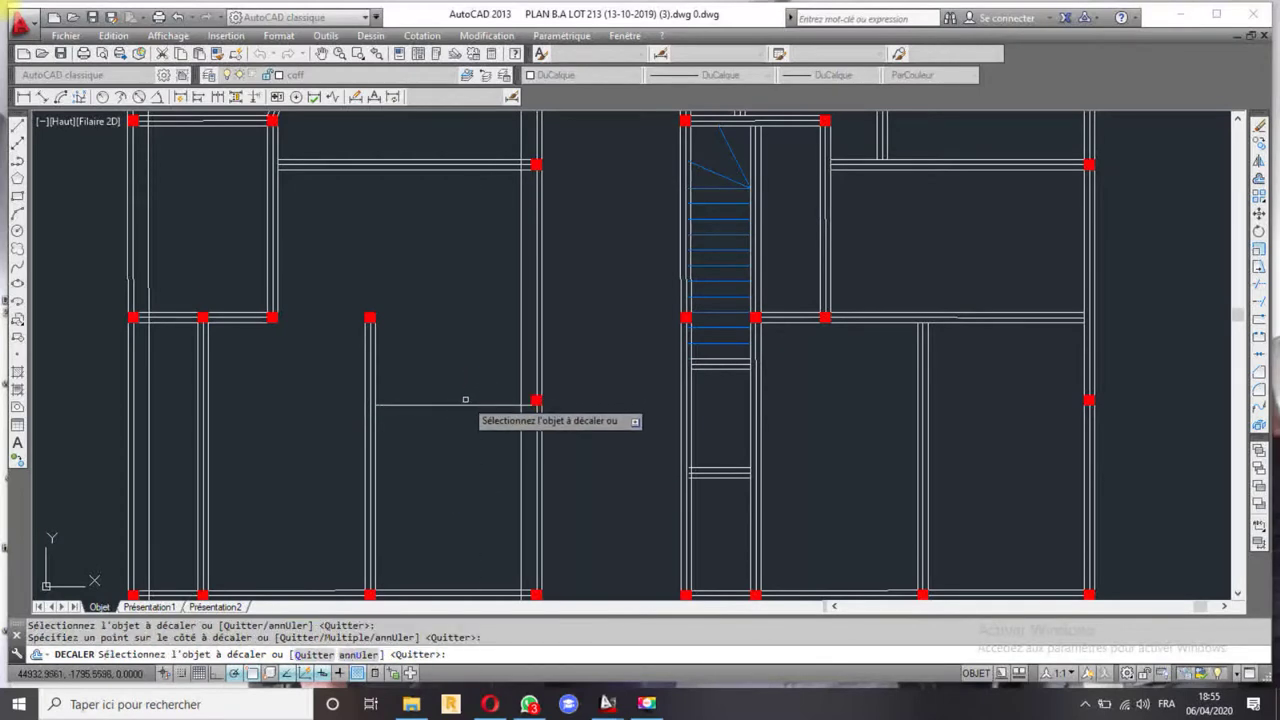
scroll(463, 398, "down", 8)
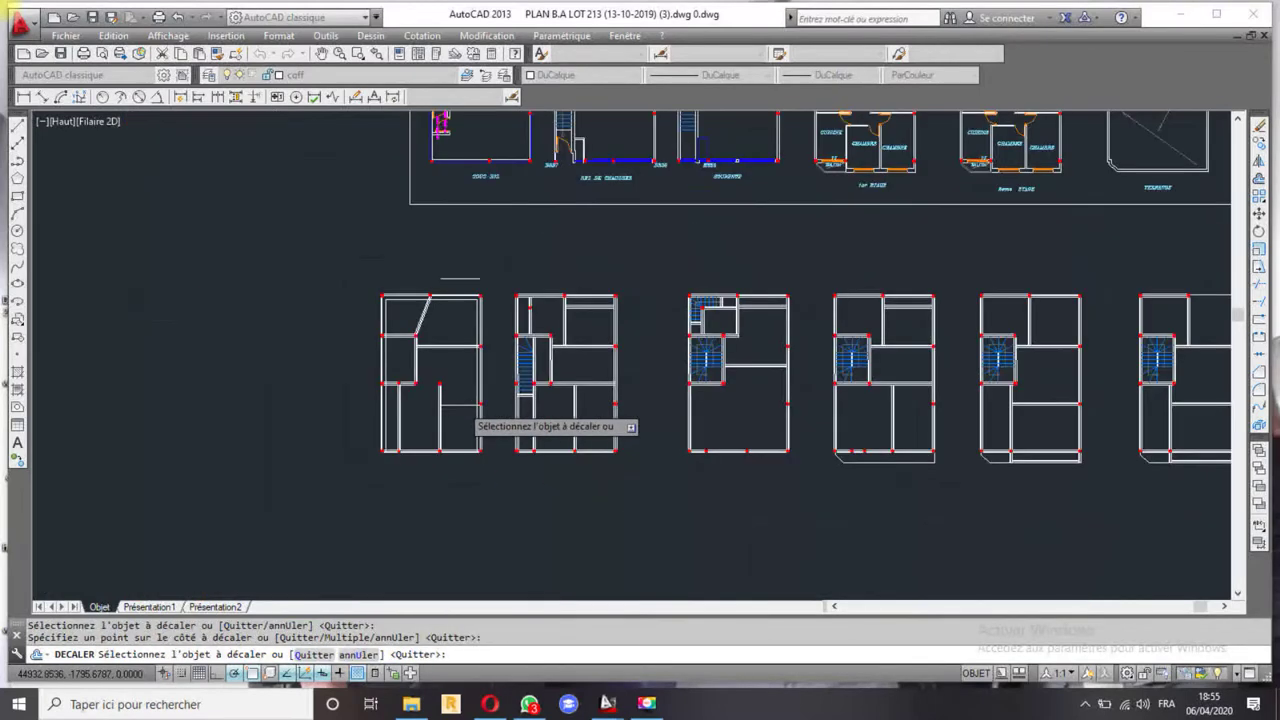
scroll(462, 396, "down", 2)
scroll(462, 396, "up", 4)
key("Escape")
- Delete the stray short line and offset the horizontal line at the central column by 0.1
left_click(456, 224)
key("Delete")
scroll(460, 440, "up", 5)
left_click(481, 349)
left_click(457, 423)
left_click(1258, 178)
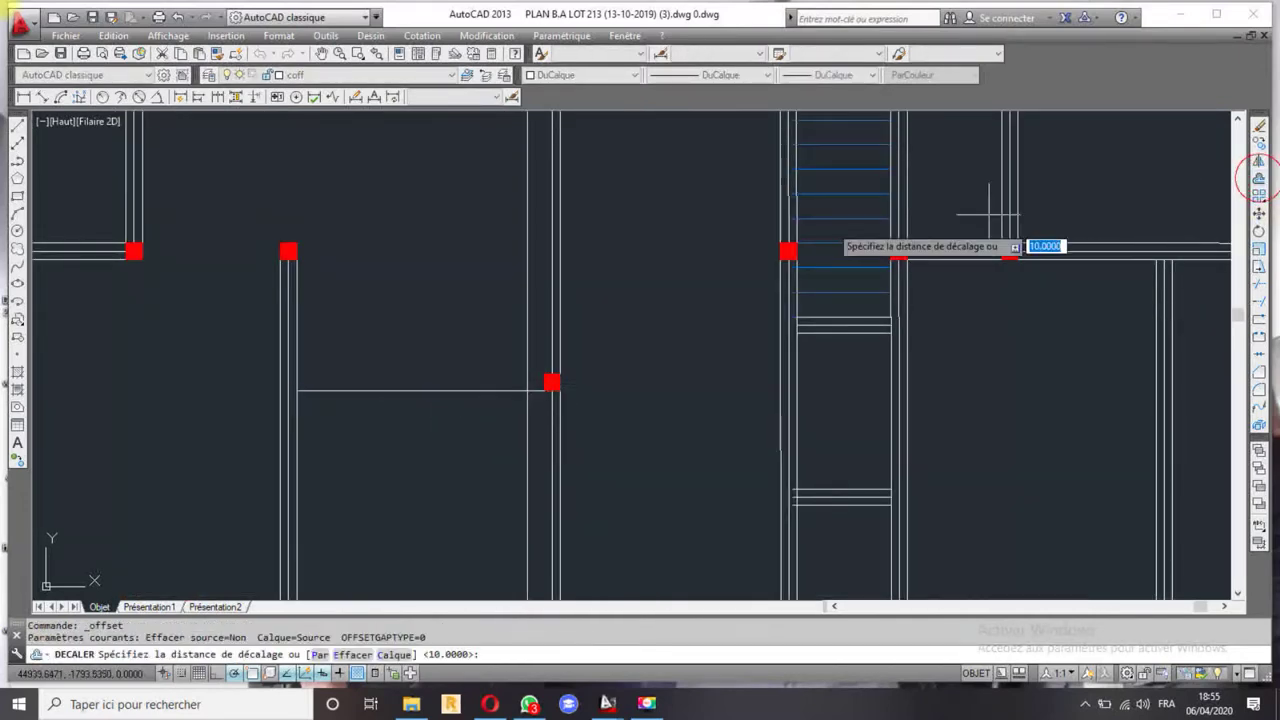
key("Return")
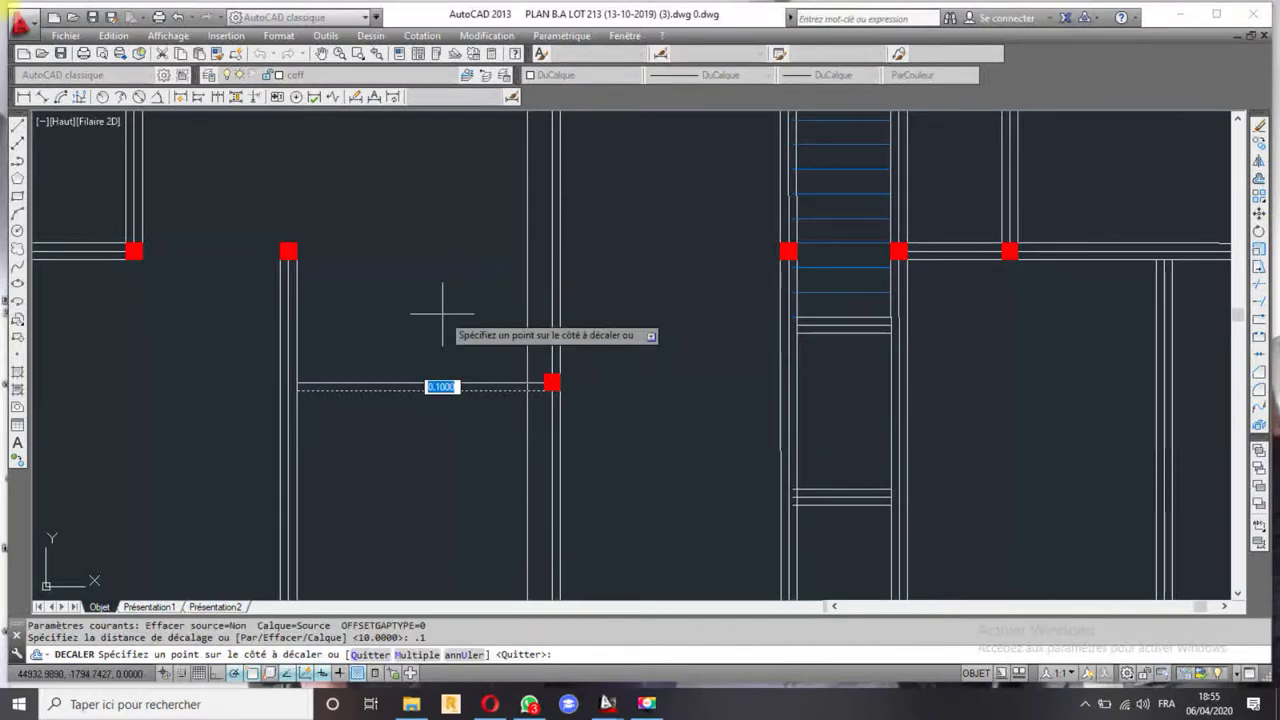
left_click(441, 389)
key("Escape")
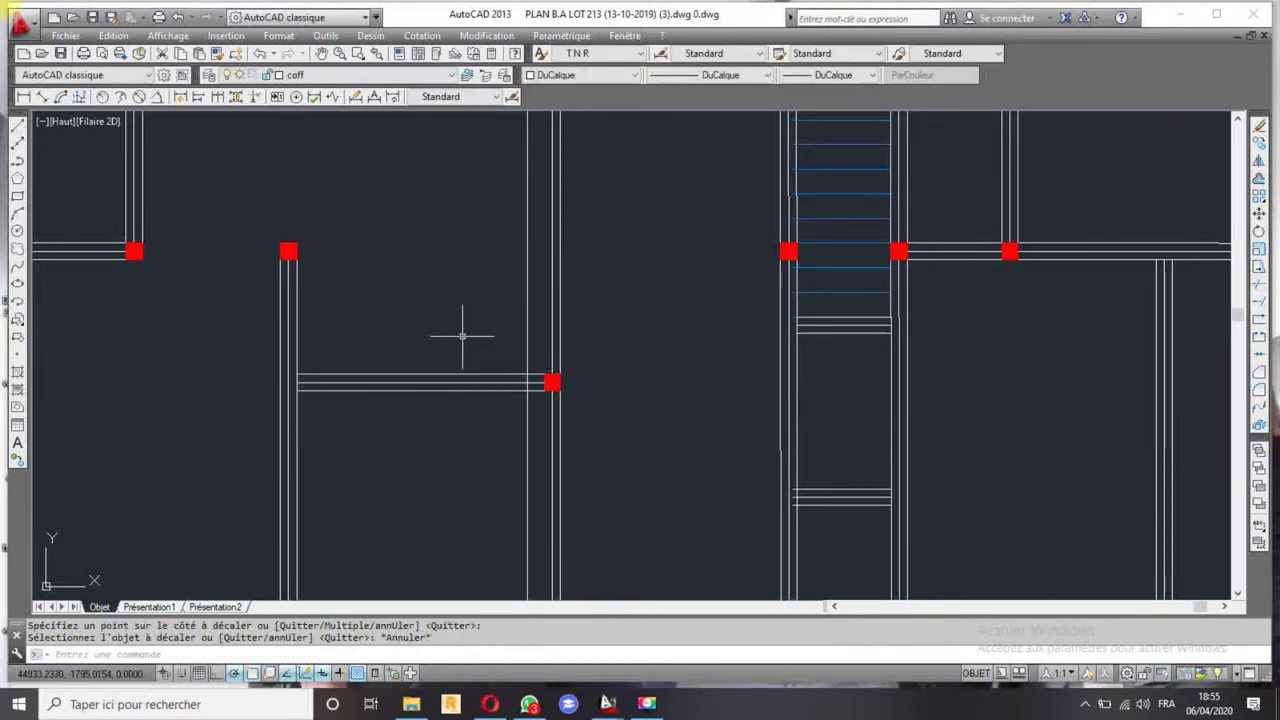
scroll(386, 349, "down", 3)
scroll(449, 295, "up", 3)
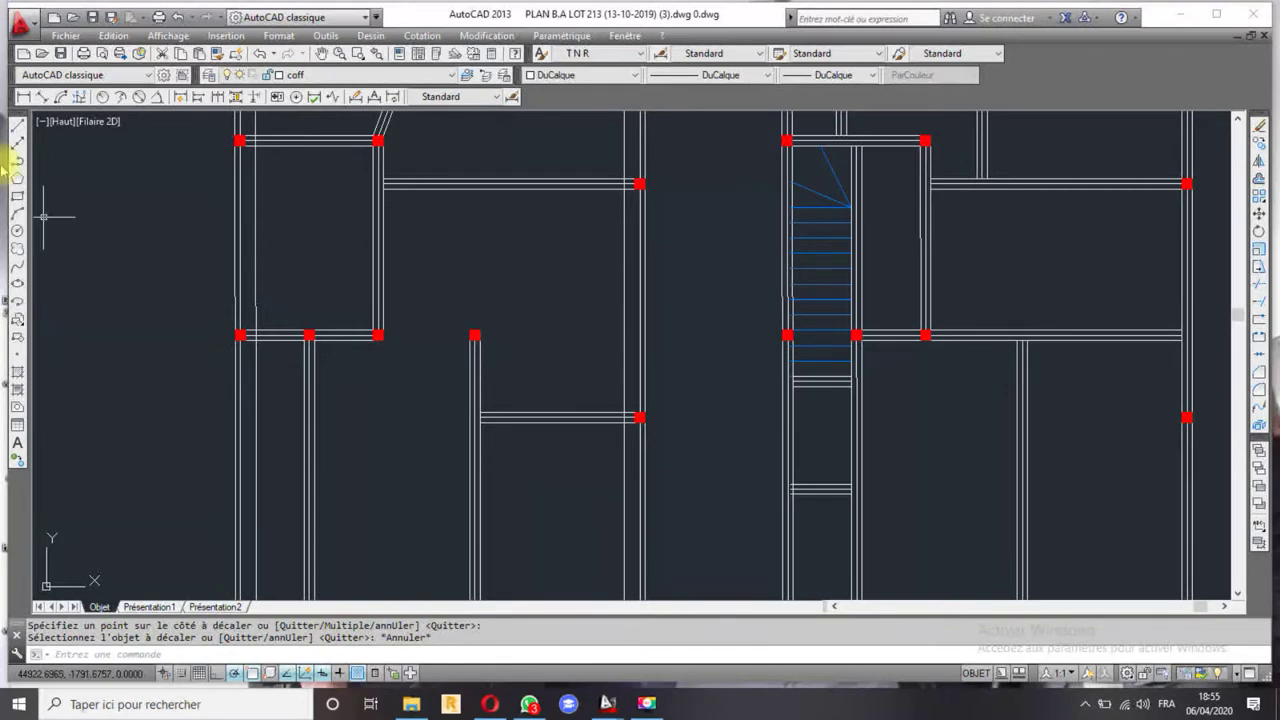
- Extend both beam lines to the central column with PROLONGE
left_click(474, 335)
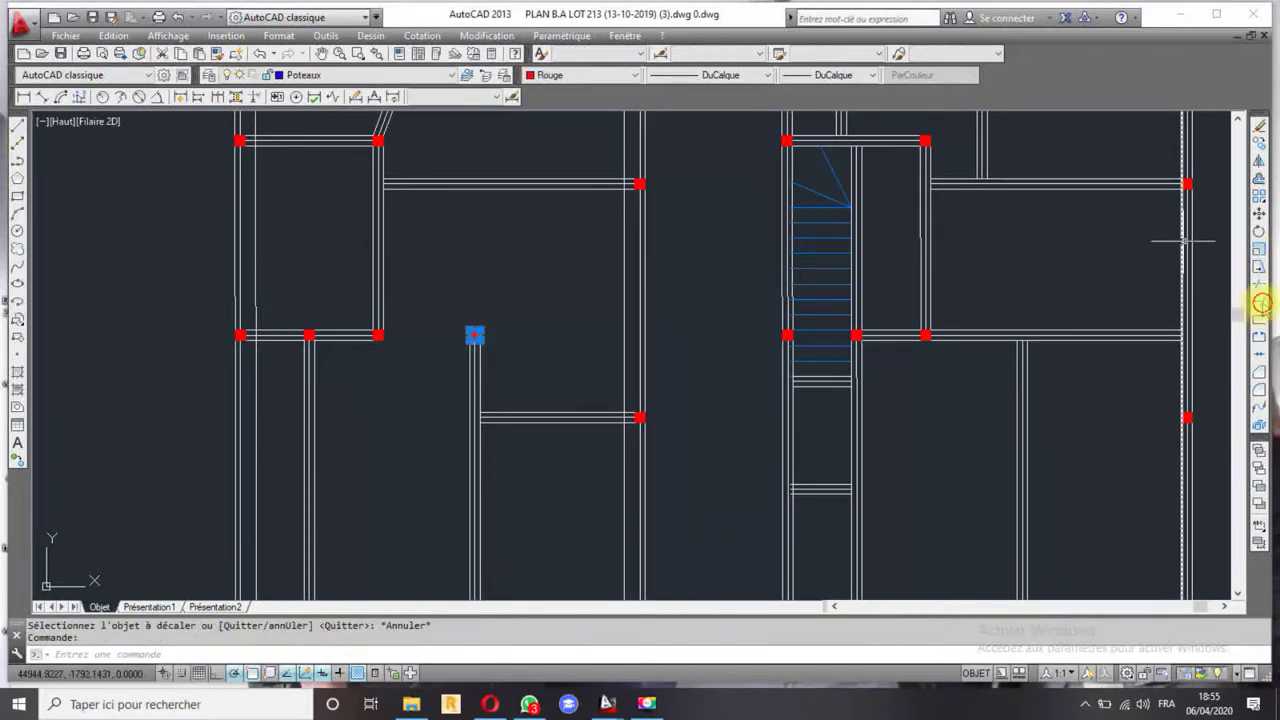
type("pr")
key("Return")
left_click(368, 306)
left_click(360, 350)
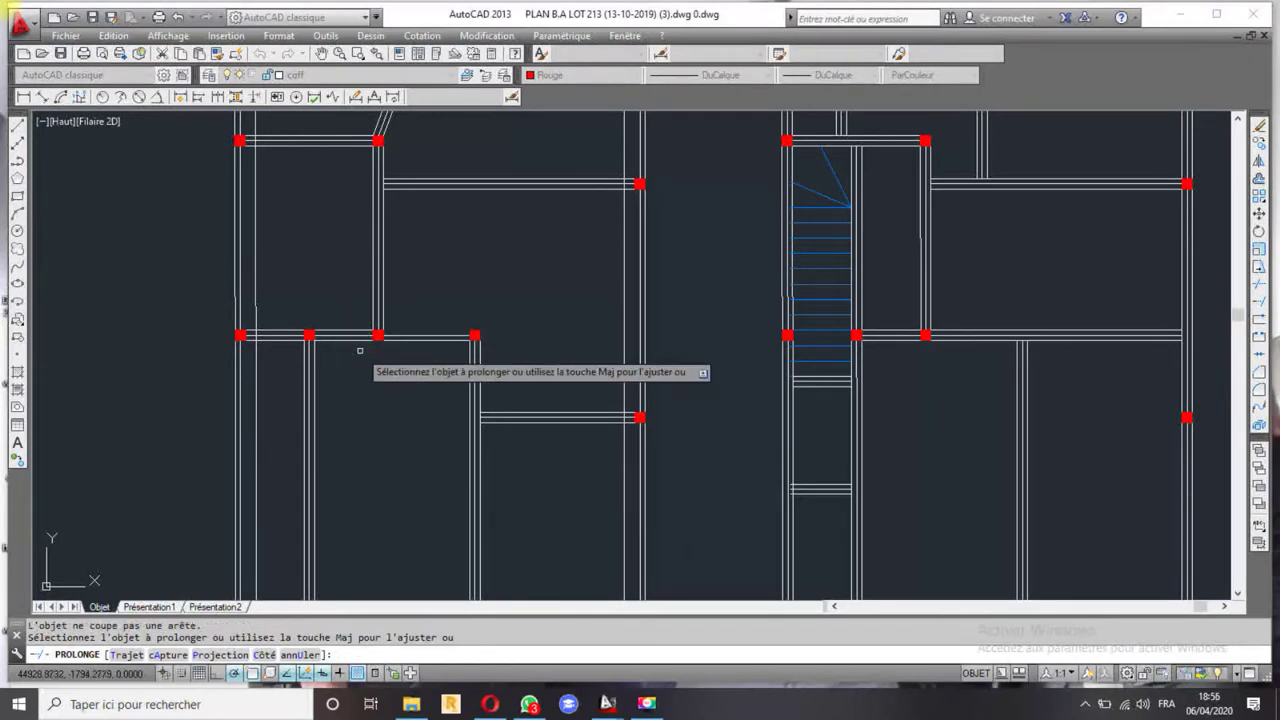
key("Escape")
left_click(365, 330)
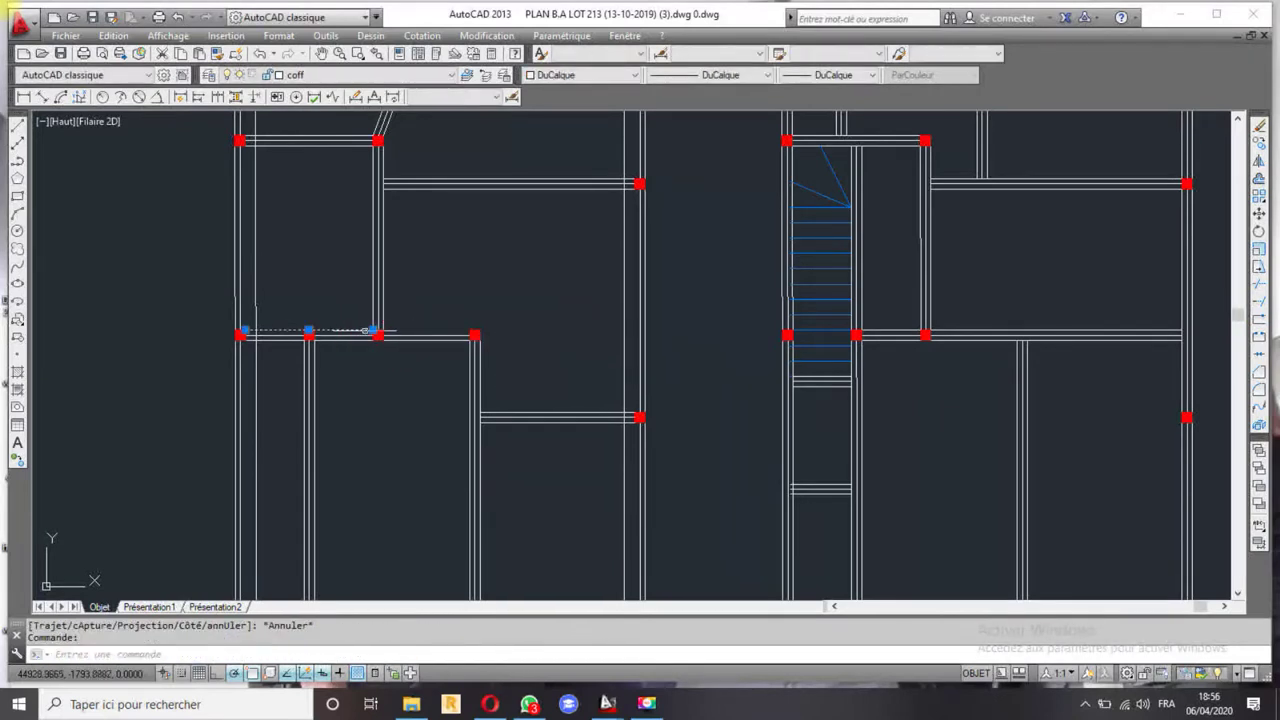
left_click(373, 330)
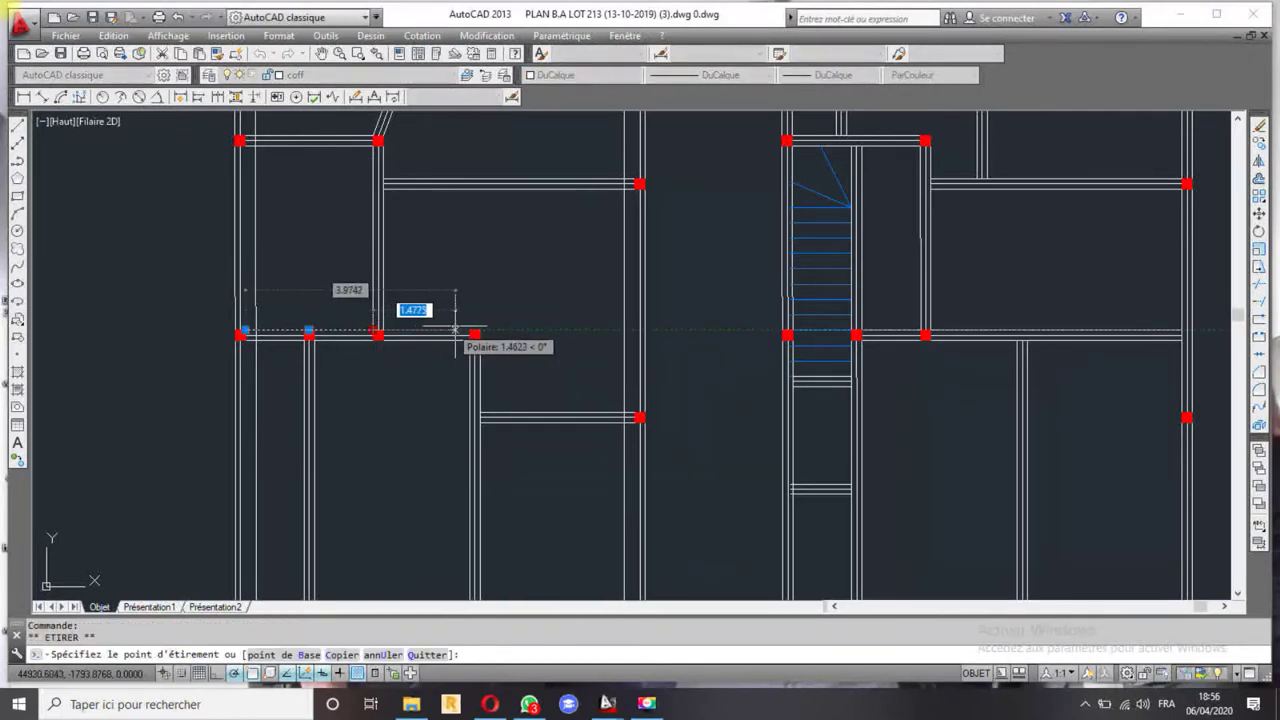
key("Escape")
- Try moving the left plan's bottom wall line 50 units, then undo the move
scroll(414, 337, "down", 2)
middle_click_drag(434, 294, 410, 342)
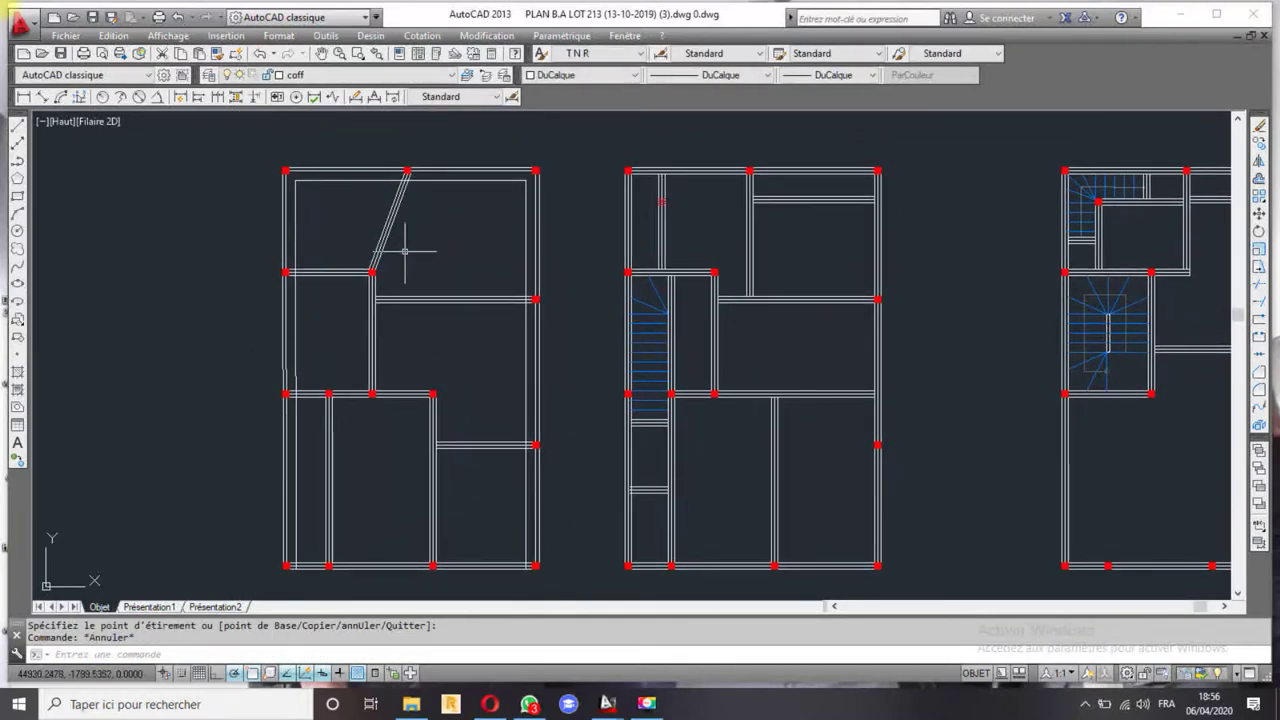
middle_click_drag(439, 358, 409, 354)
scroll(463, 429, "up", 2)
scroll(456, 494, "down", 2)
scroll(456, 494, "up", 2)
middle_click_drag(337, 500, 386, 515)
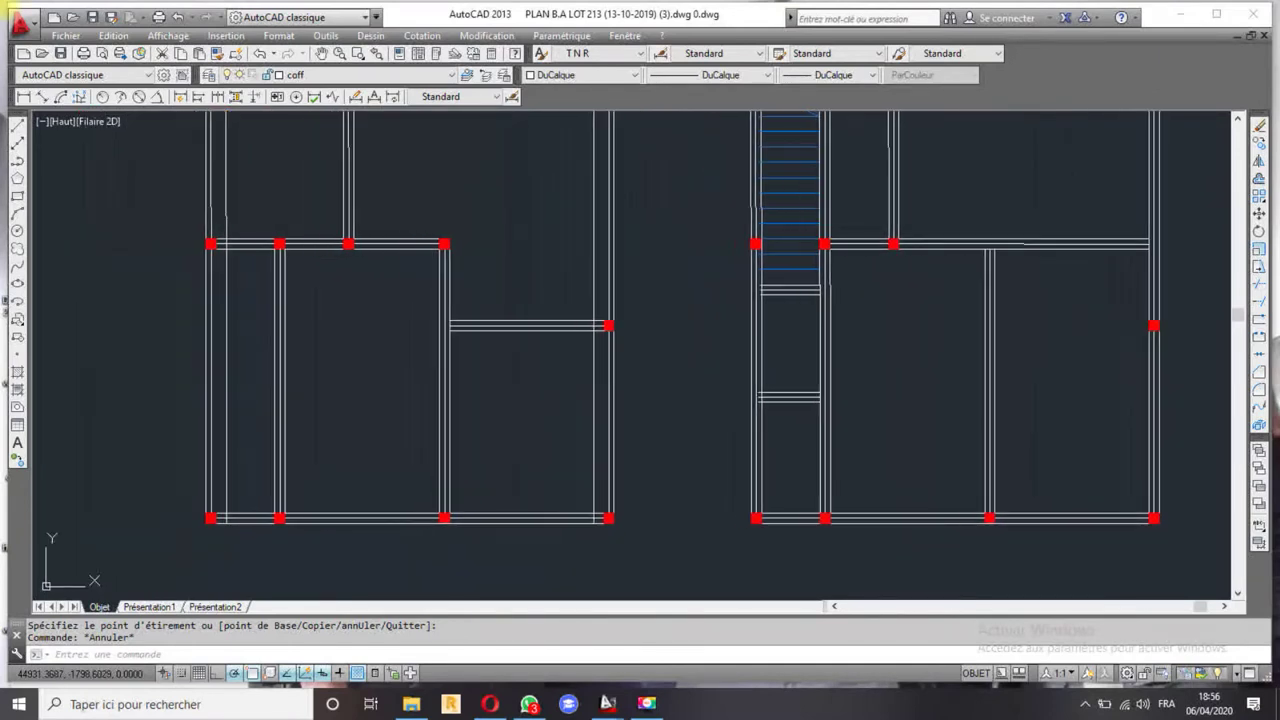
left_click(386, 515)
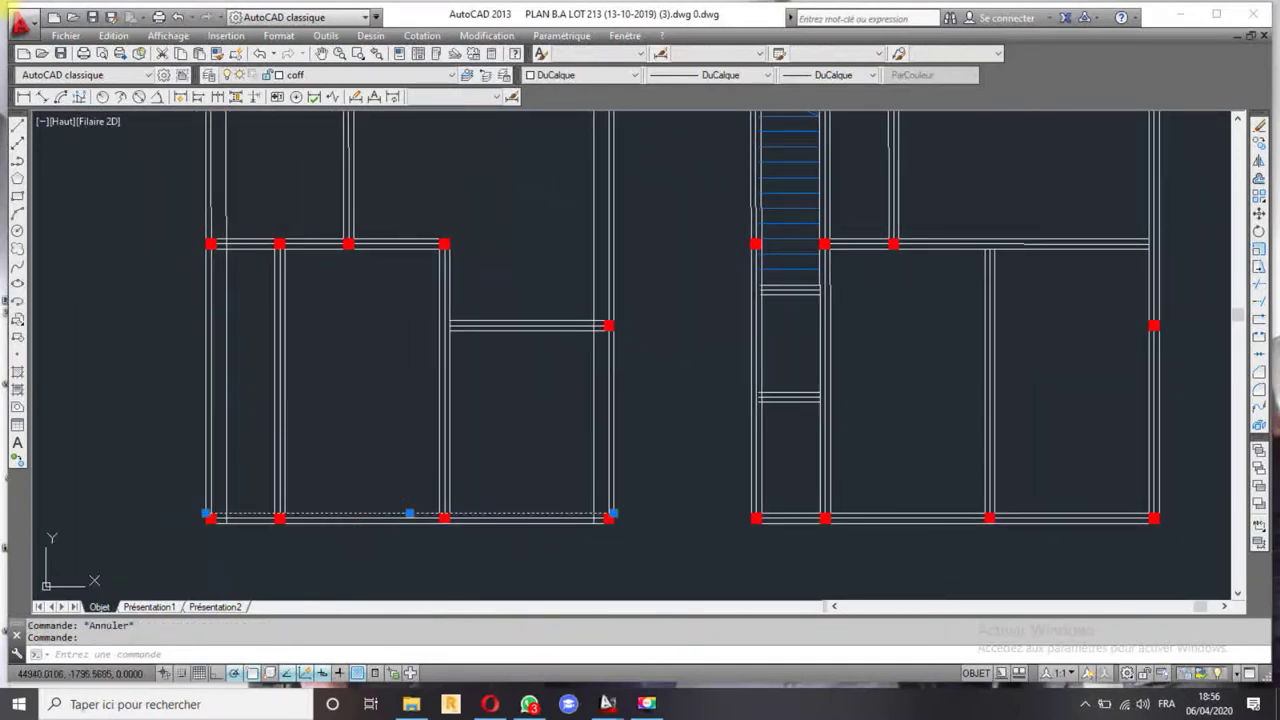
left_click(1259, 213)
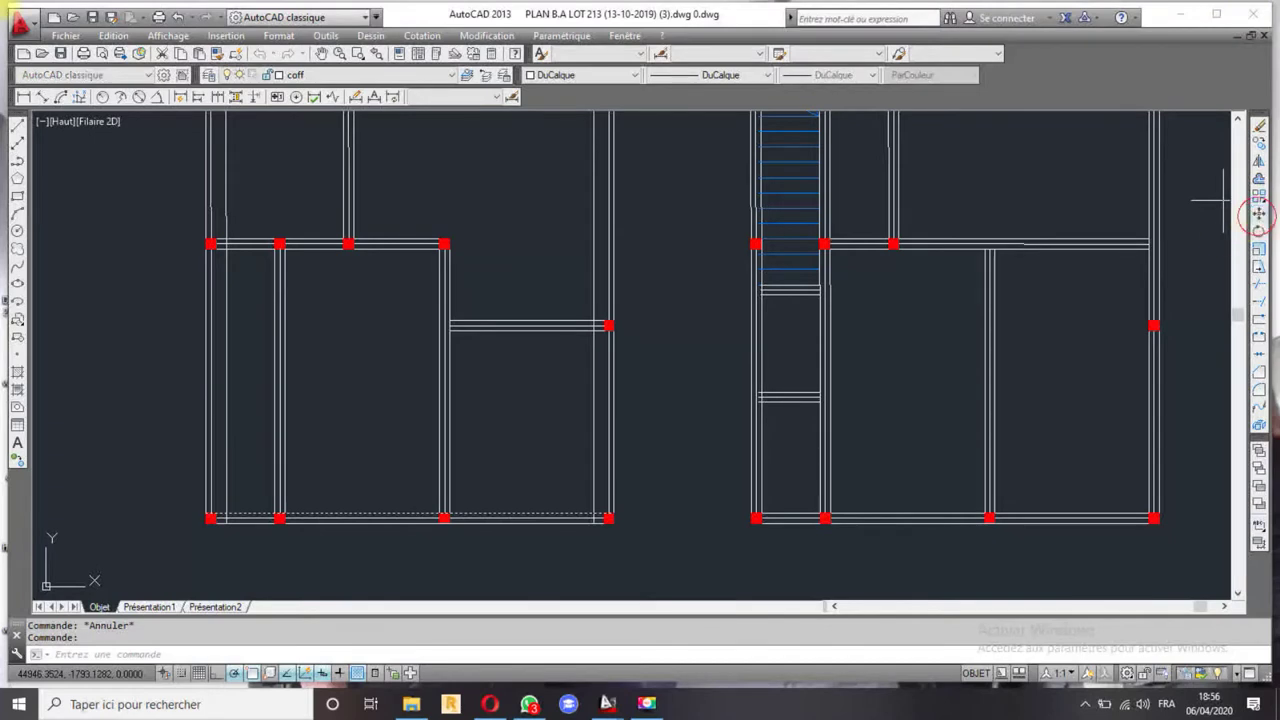
left_click(683, 514)
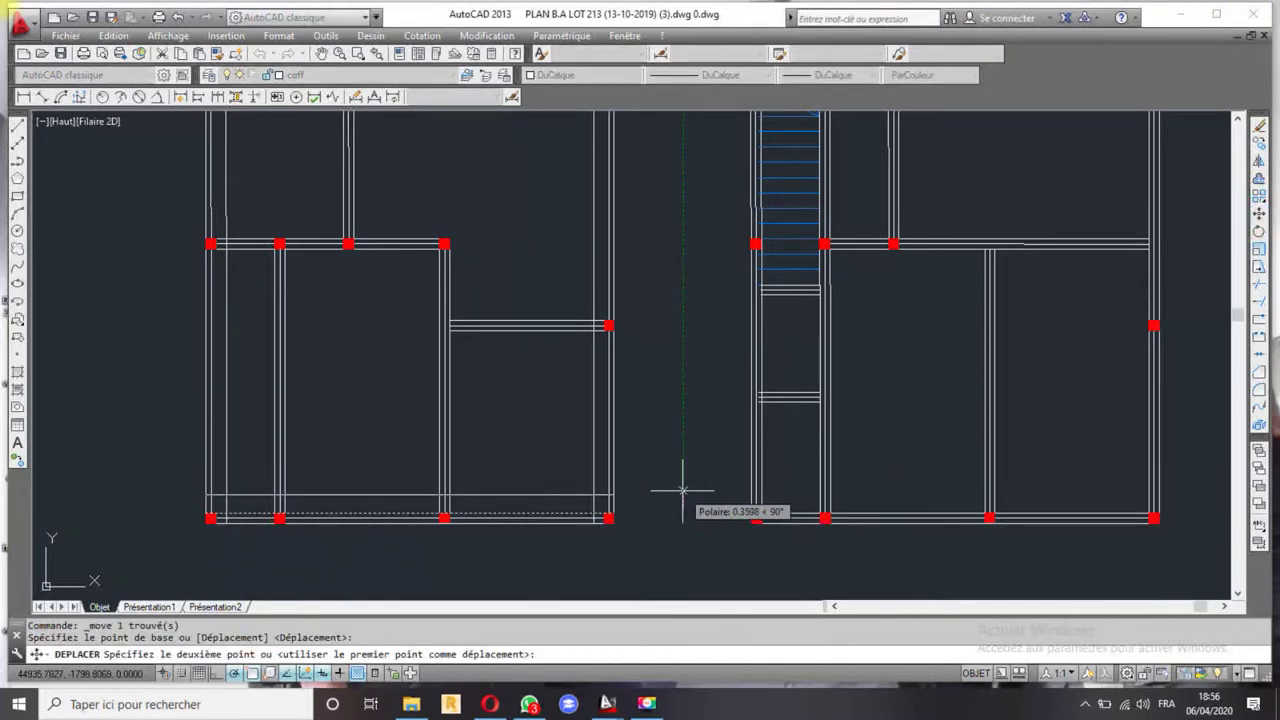
type("50")
key("Return")
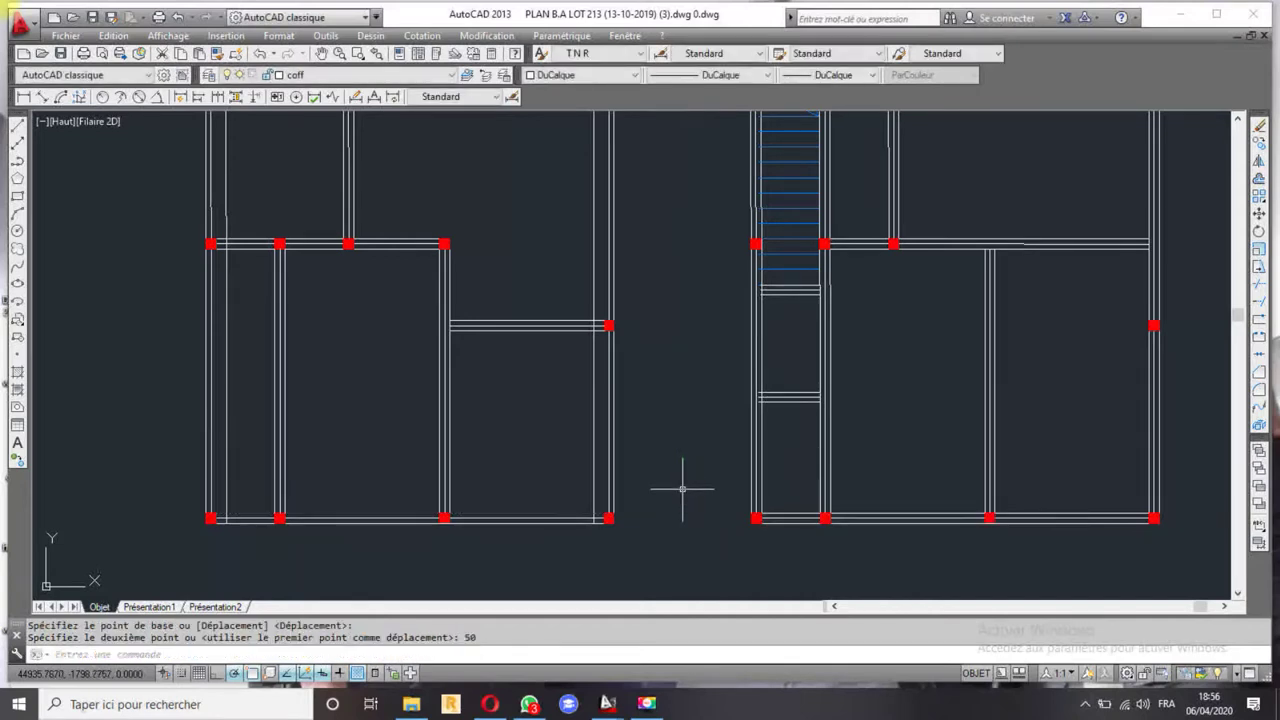
left_click(523, 512)
key("ctrl+z")
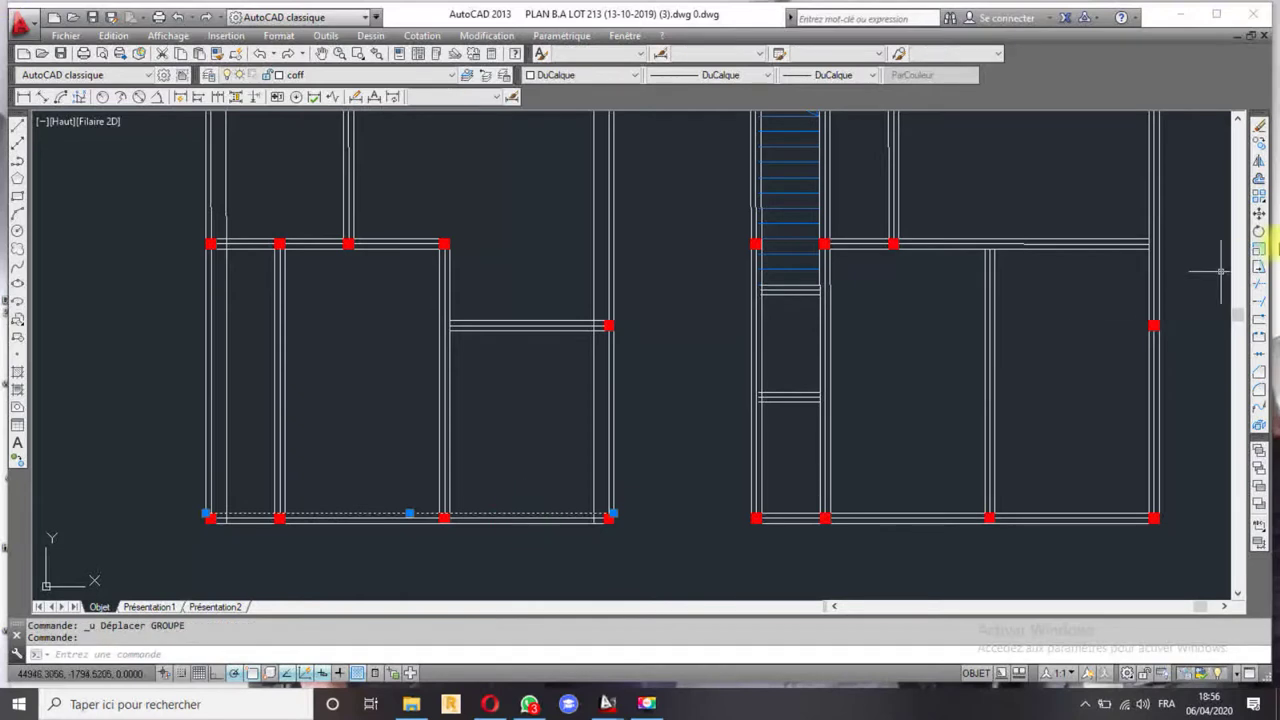
- Offset the bottom wall line 0.5 upward and delete the original line
left_click(1259, 177)
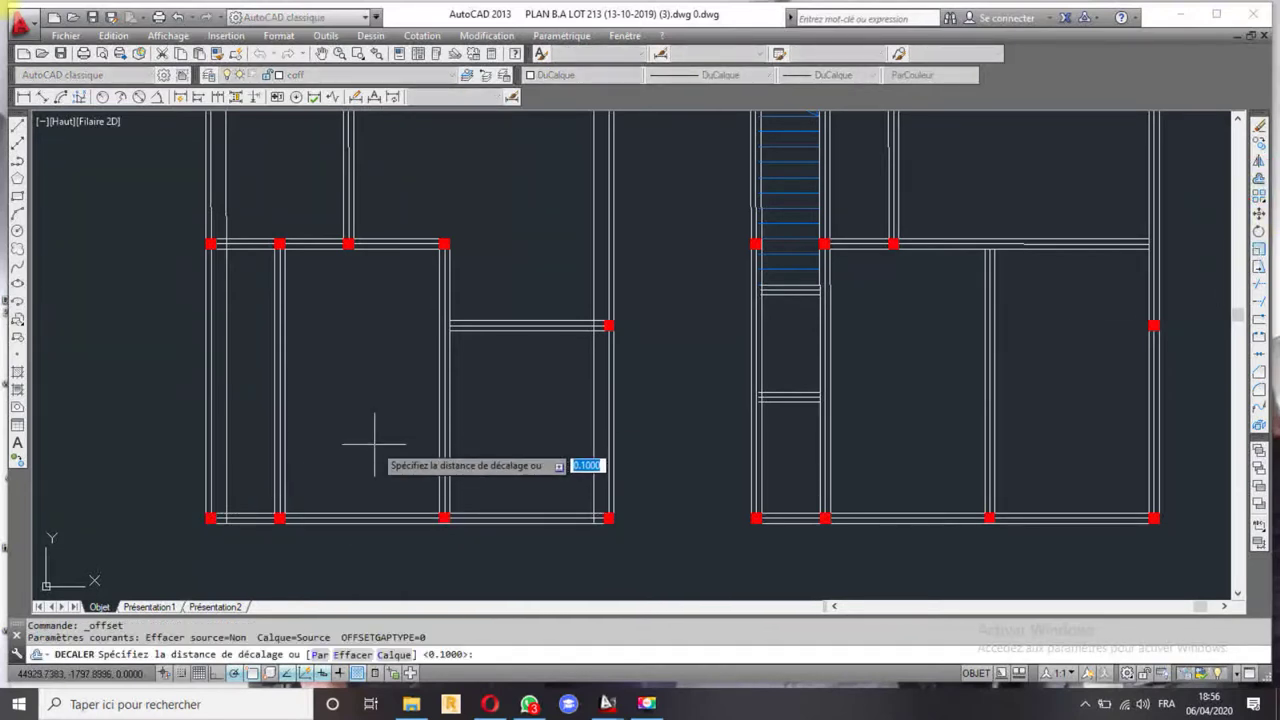
type(".5")
key("Return")
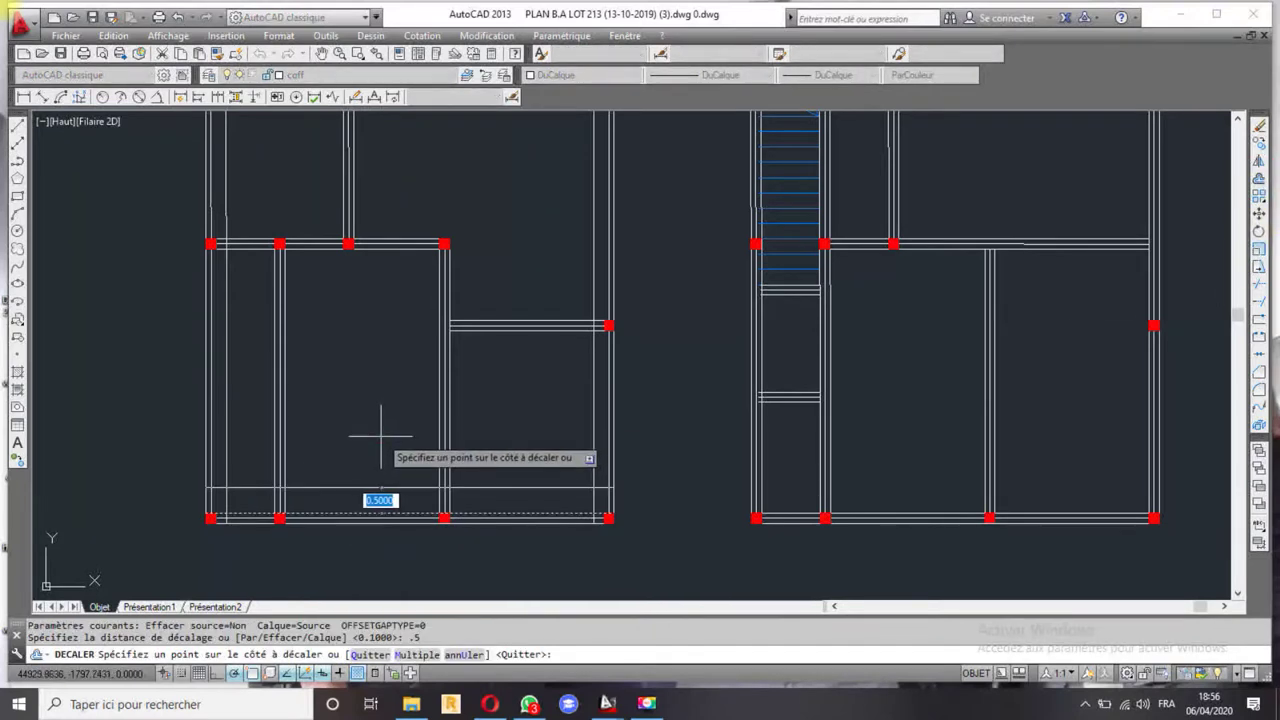
left_click(357, 512)
left_click(357, 502)
key("Escape")
left_click(355, 513)
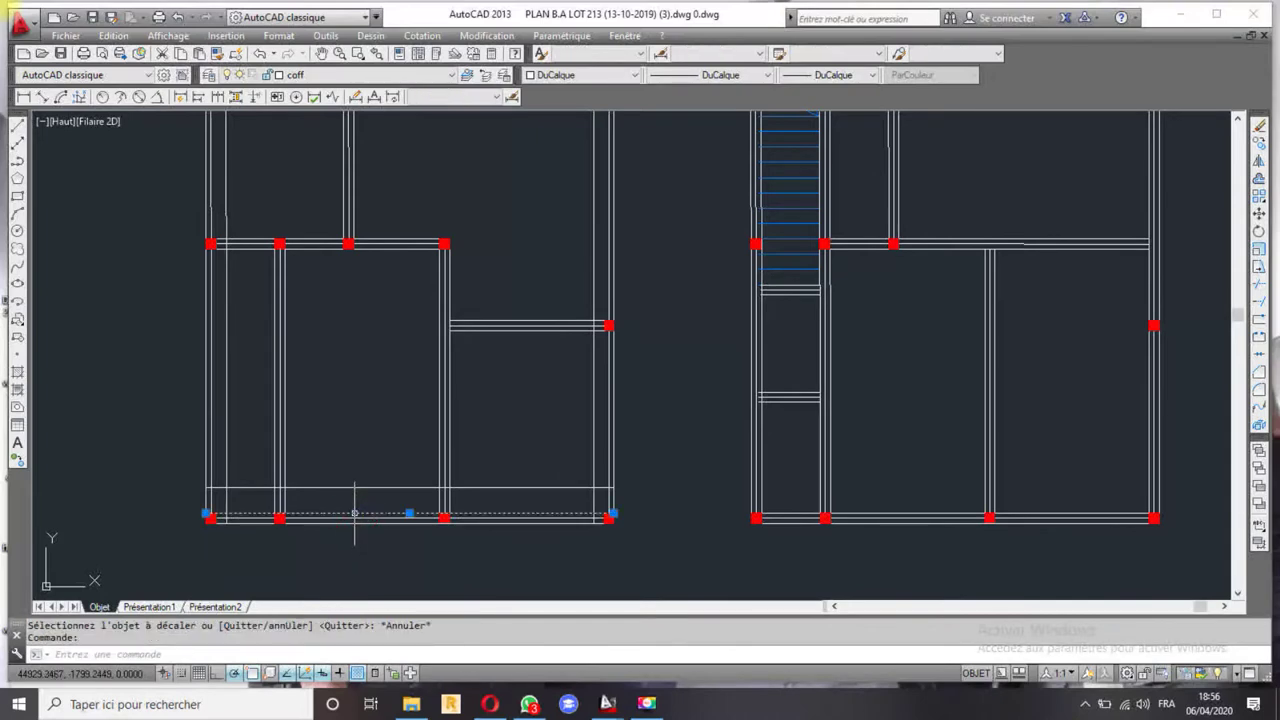
key("Delete")
scroll(372, 501, "up", 2)
scroll(455, 472, "down", 2)
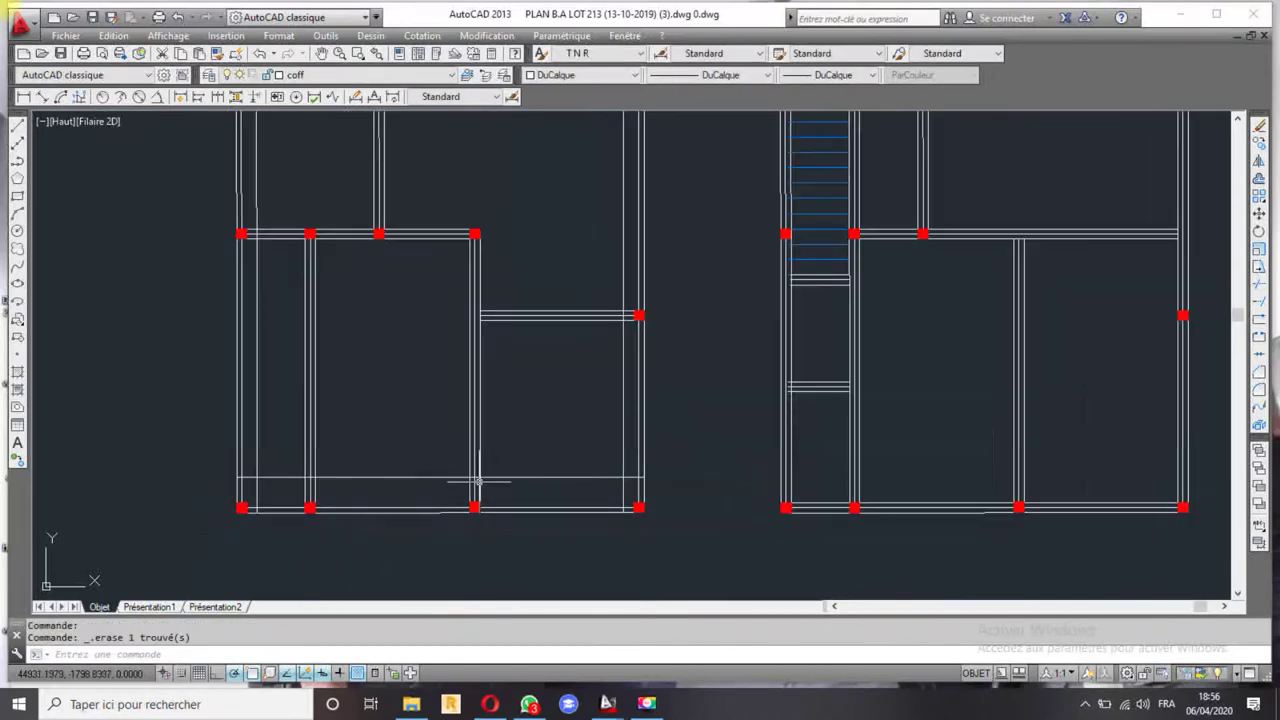
scroll(384, 410, "down", 3)
middle_click_drag(385, 300, 380, 343)
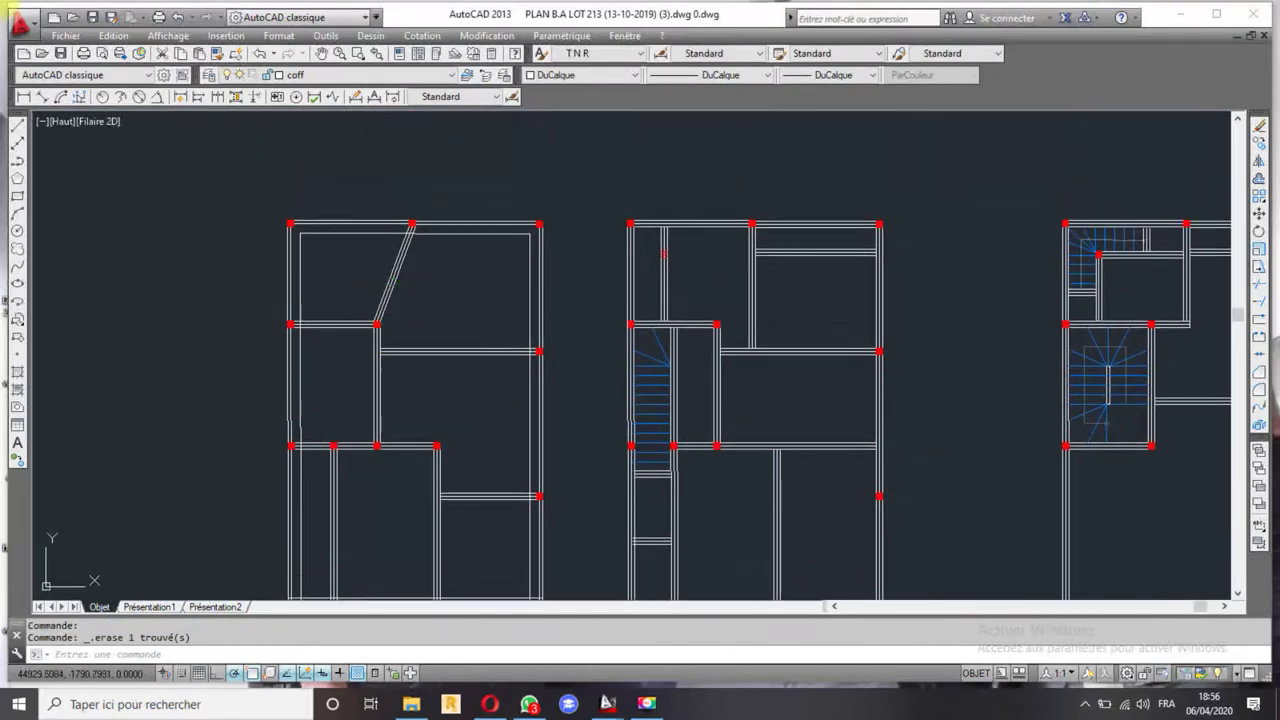
scroll(331, 213, "up", 4)
scroll(316, 254, "down", 4)
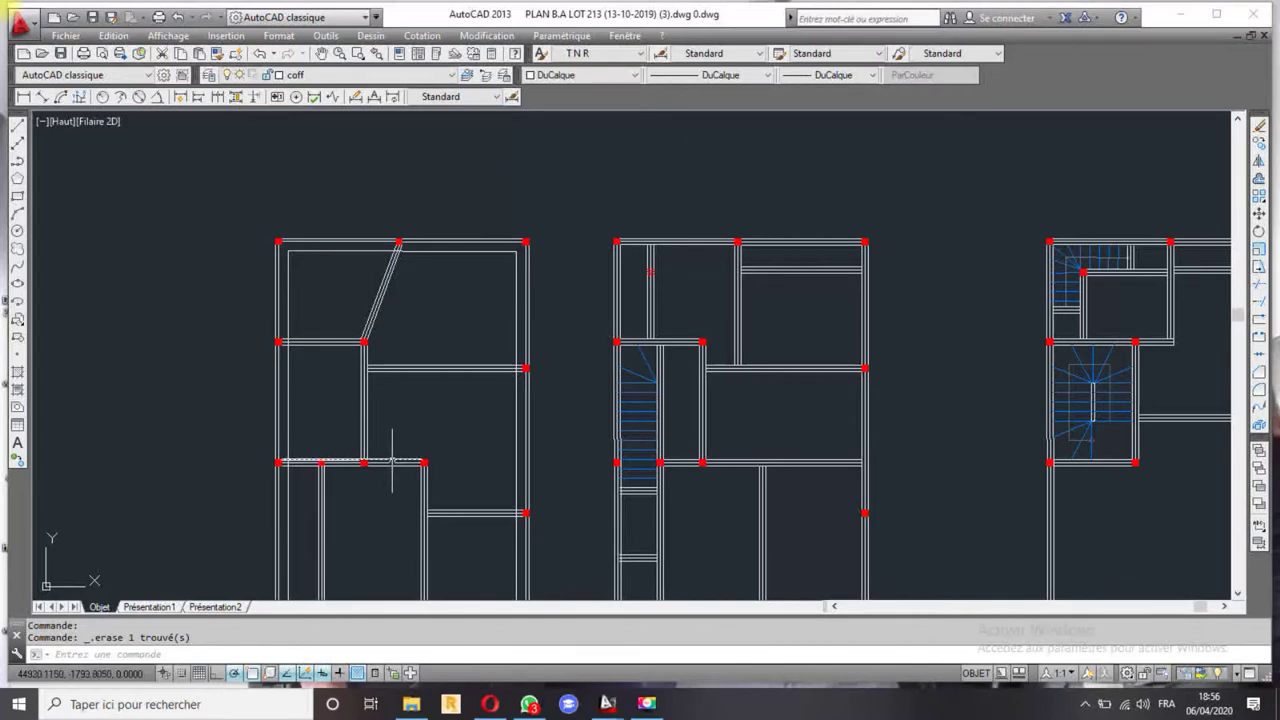
middle_click_drag(391, 449, 345, 378)
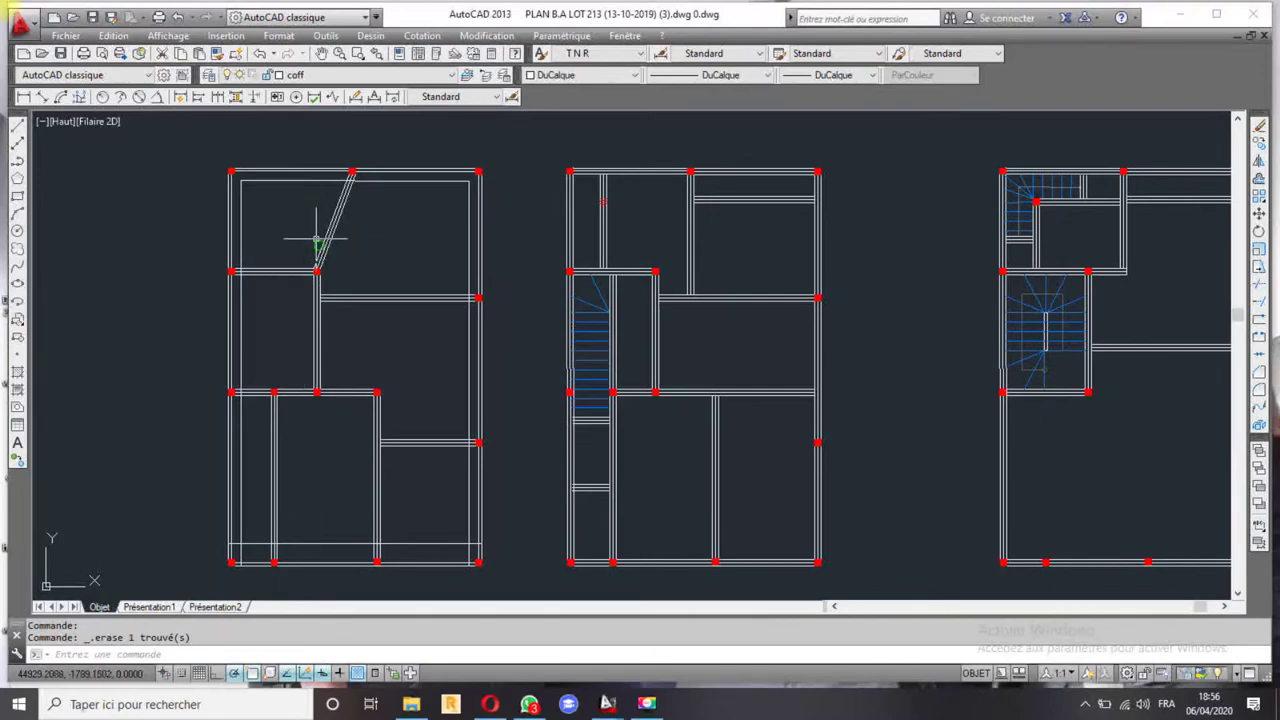
middle_click_drag(316, 240, 328, 245)
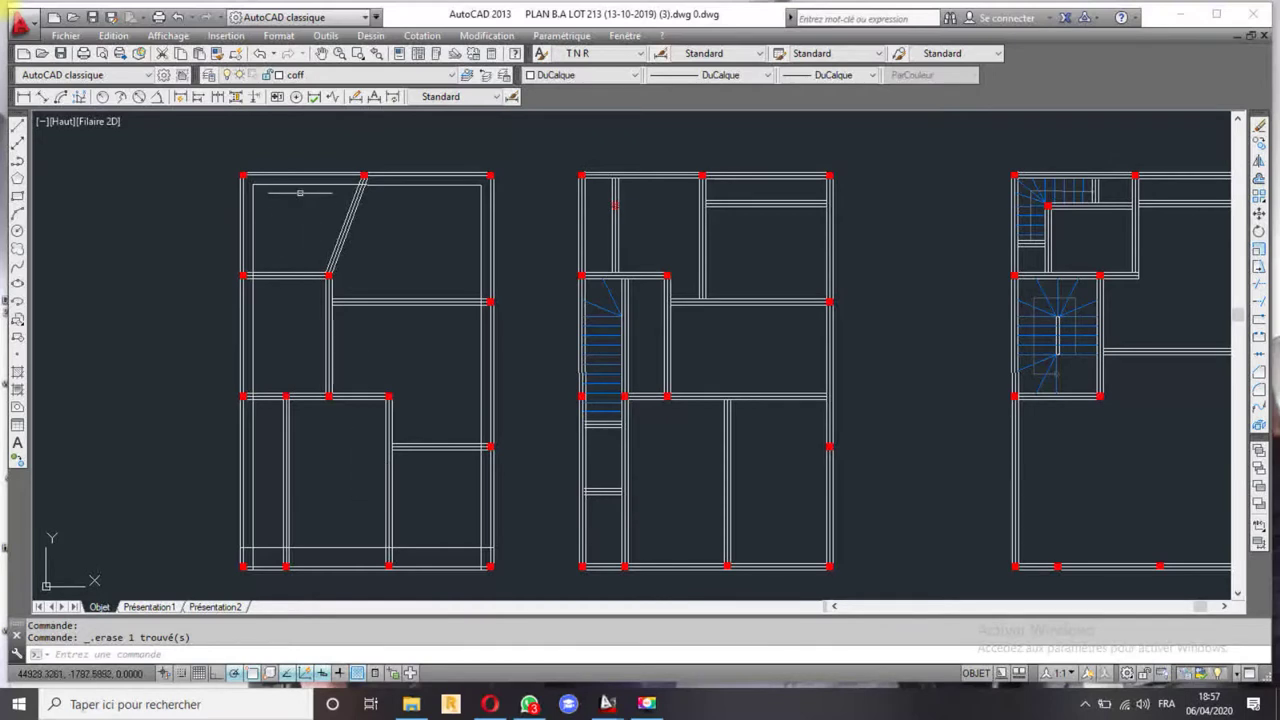
left_click(381, 78)
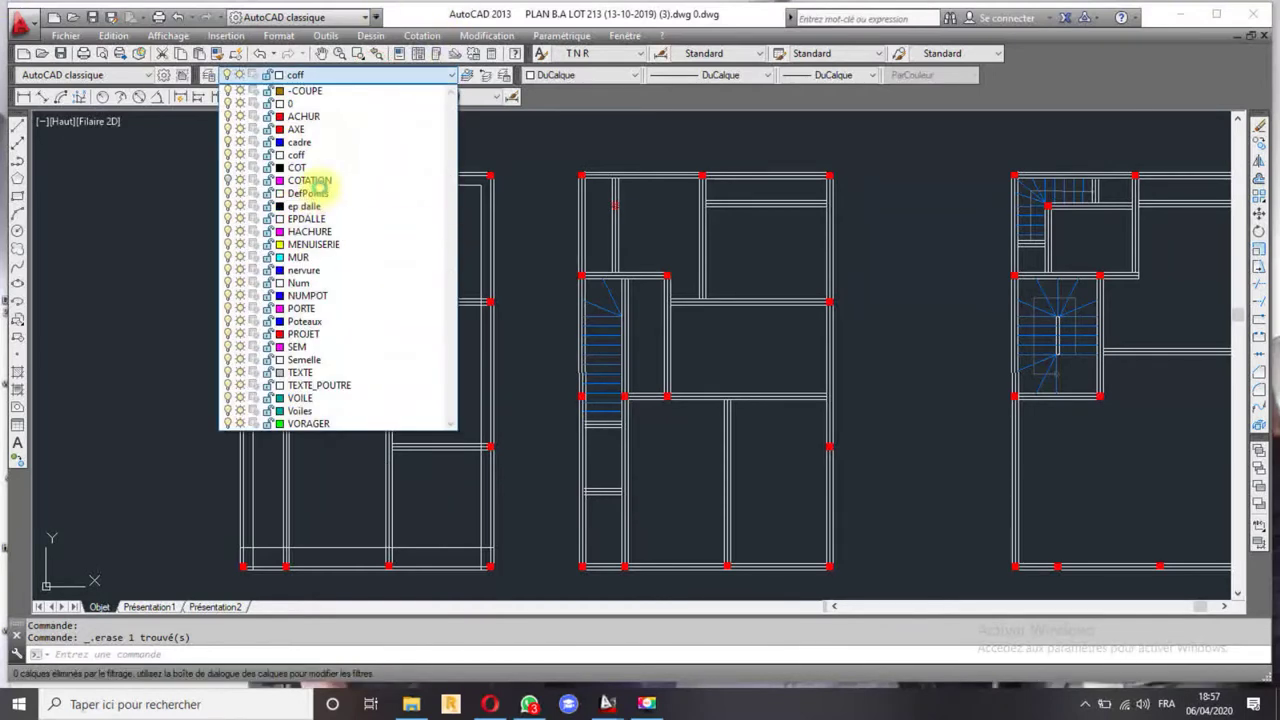
- On layer Semelle, draw a 1 by 1 square beside the first plan
left_click(343, 359)
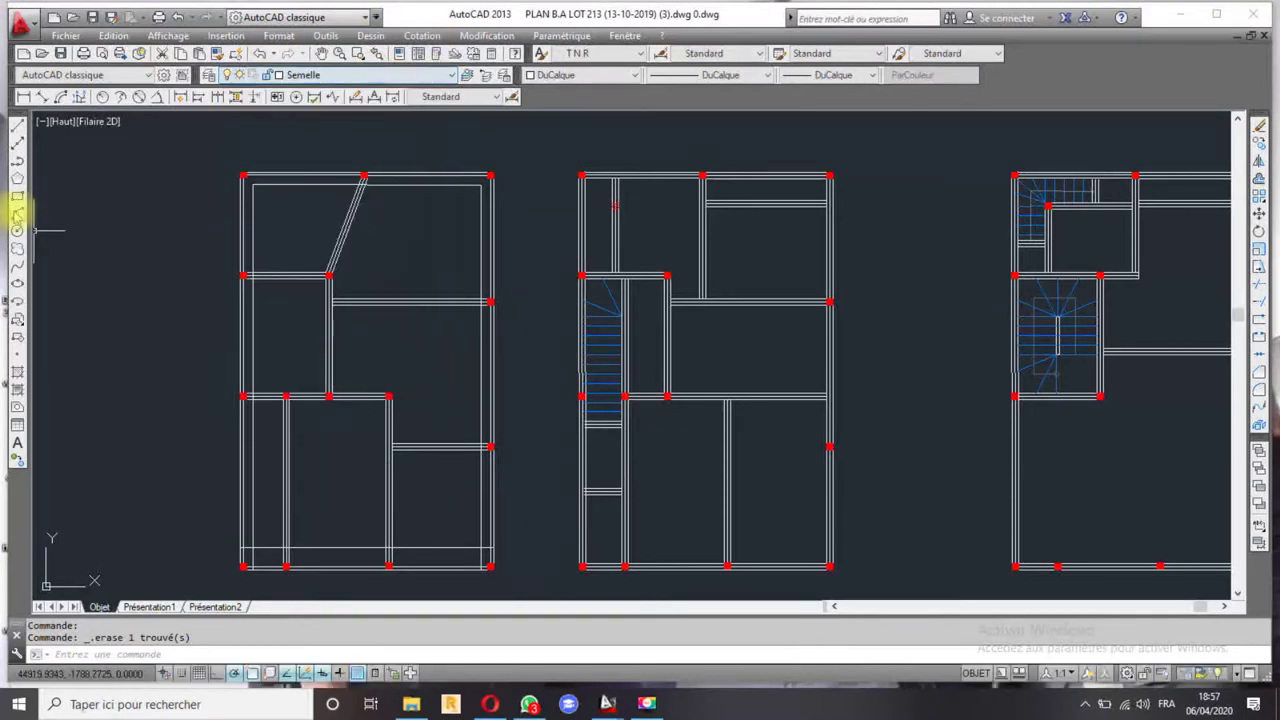
left_click(16, 197)
left_click(116, 330)
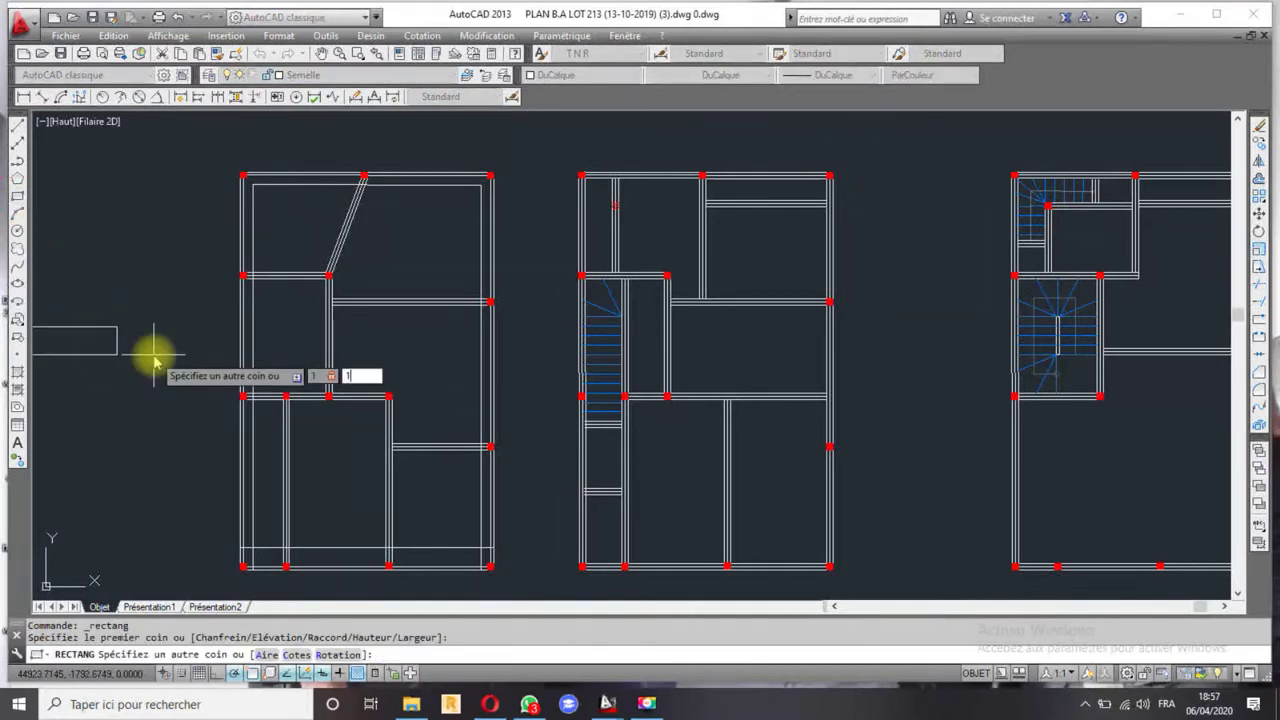
key("Return")
- Copy the square to the plan's lower left, bottom right and top right
left_click(156, 322)
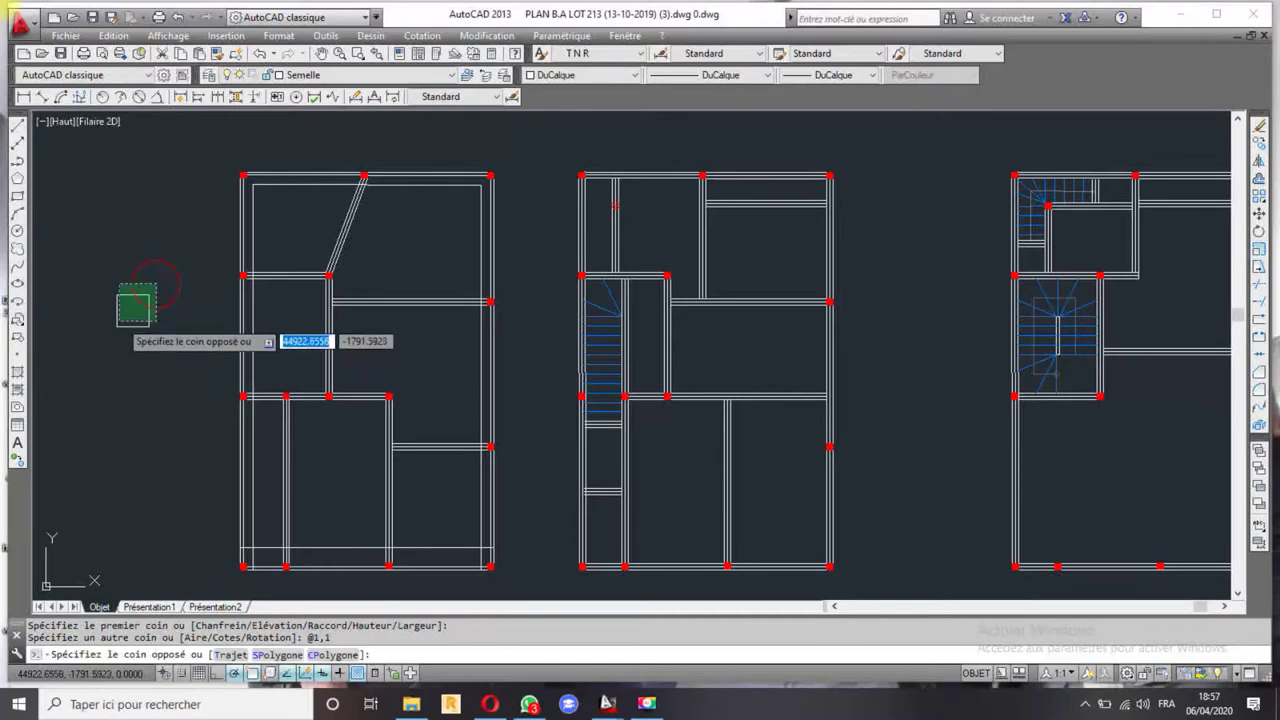
left_click(112, 288)
left_click(1258, 143)
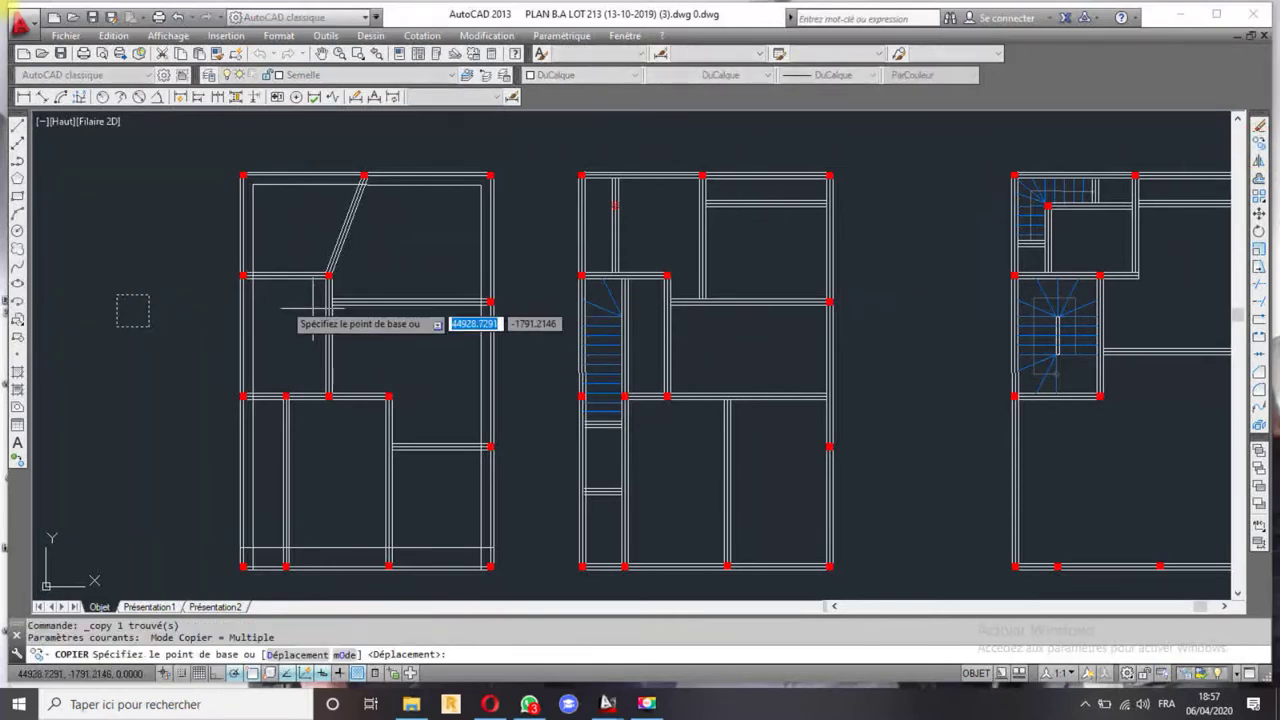
left_click(117, 295)
scroll(255, 175, "up", 4)
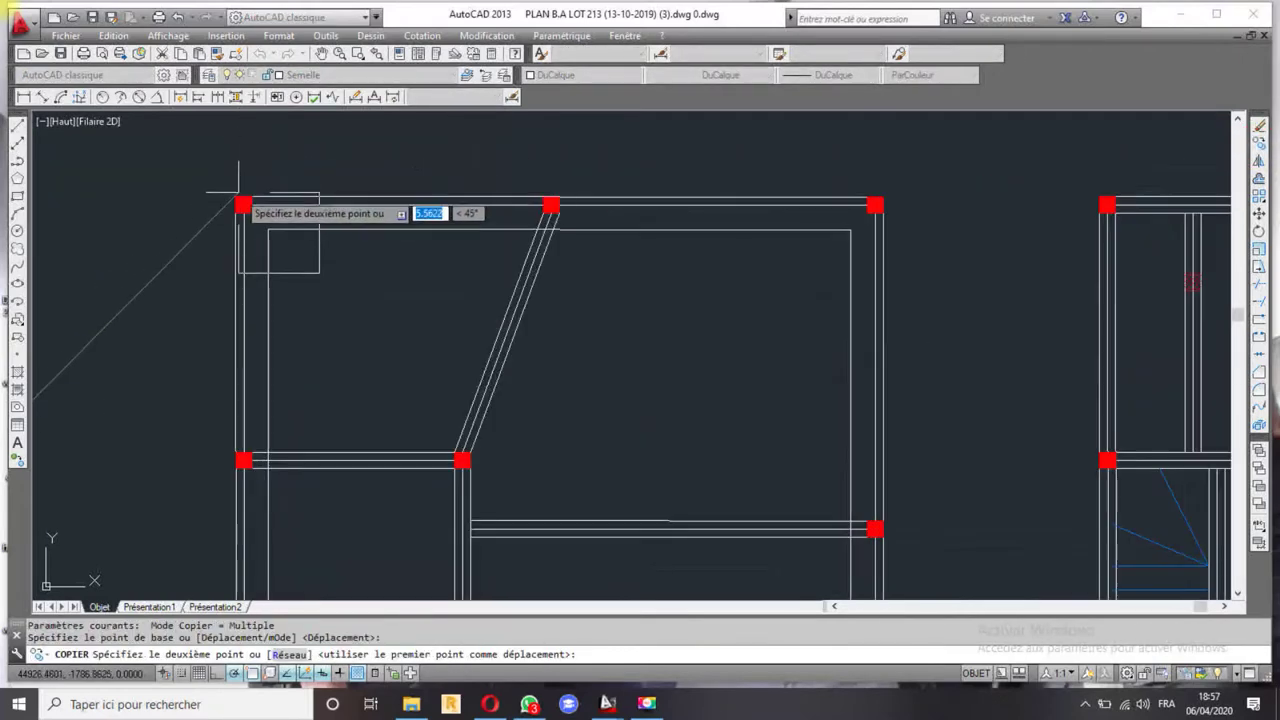
scroll(300, 150, "down", 2)
scroll(312, 131, "down", 4)
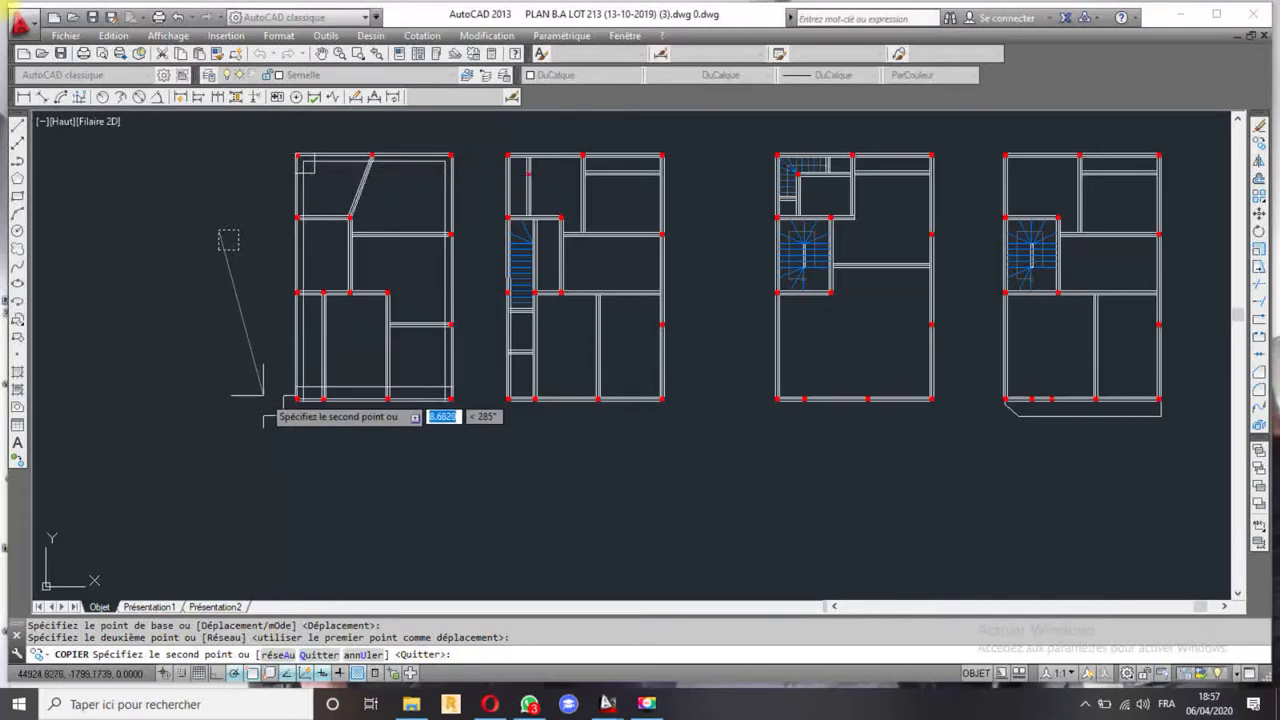
left_click(263, 391)
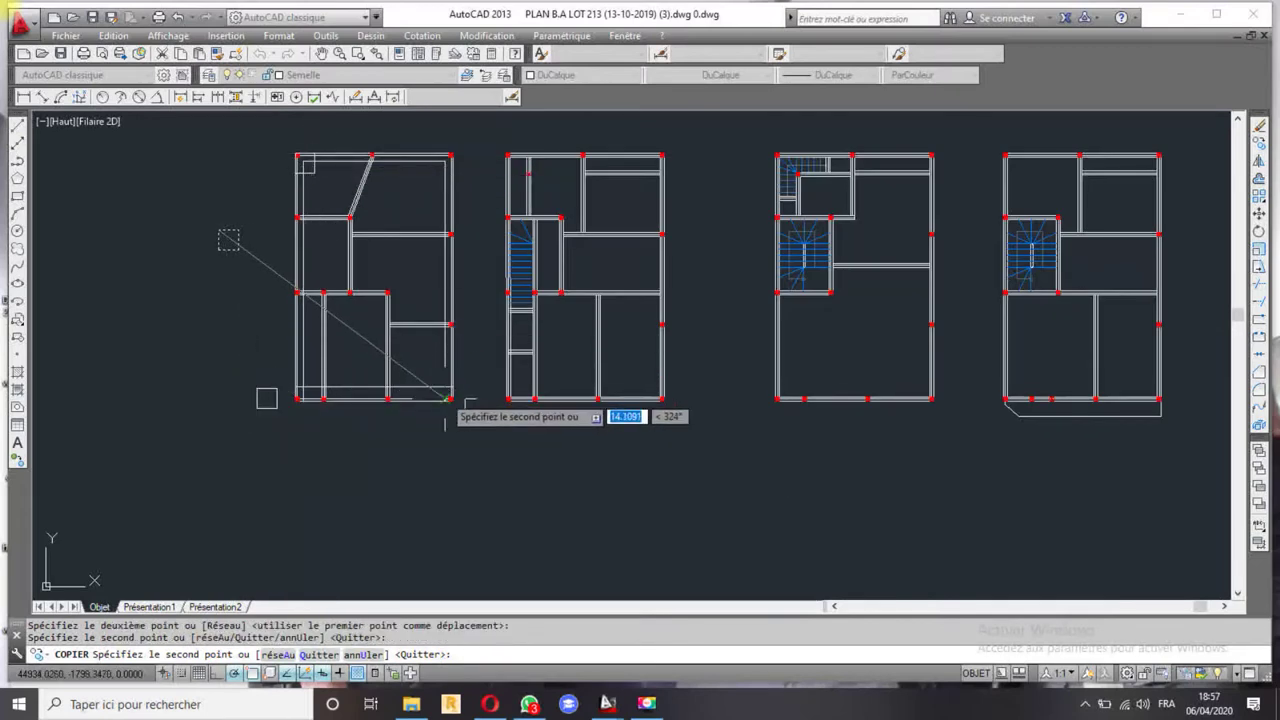
left_click(459, 410)
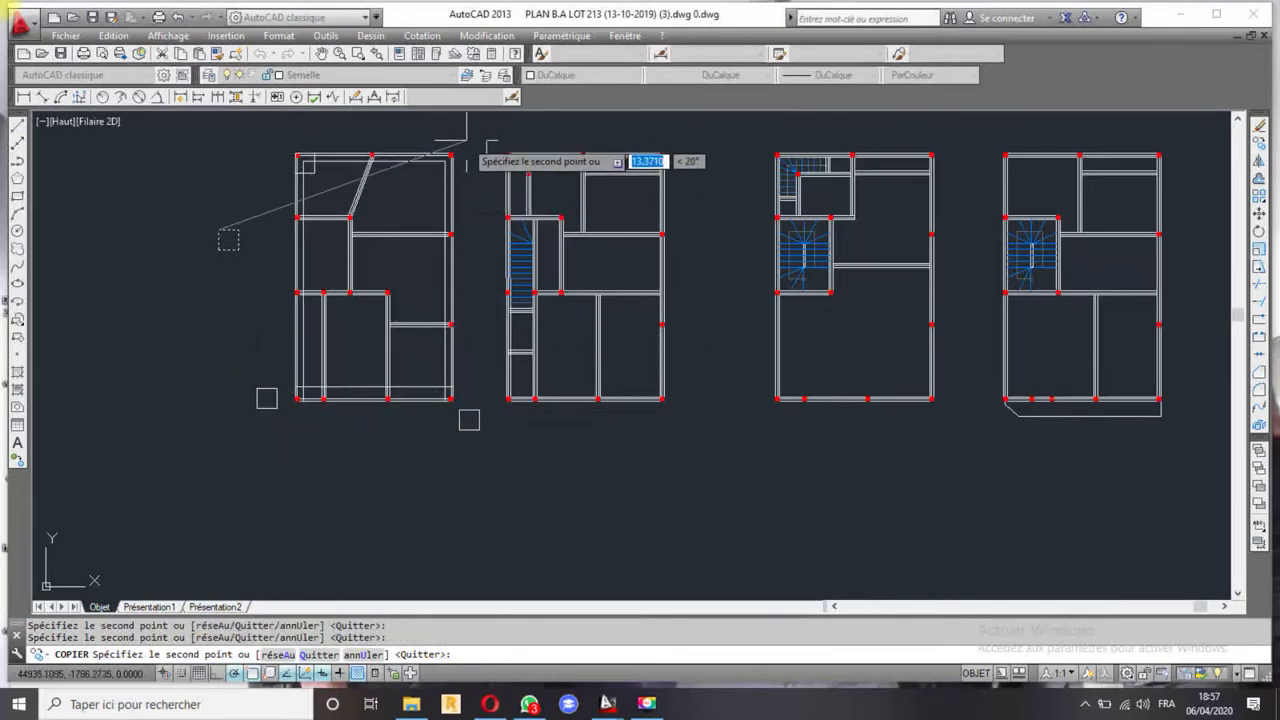
left_click(461, 146)
key("Escape")
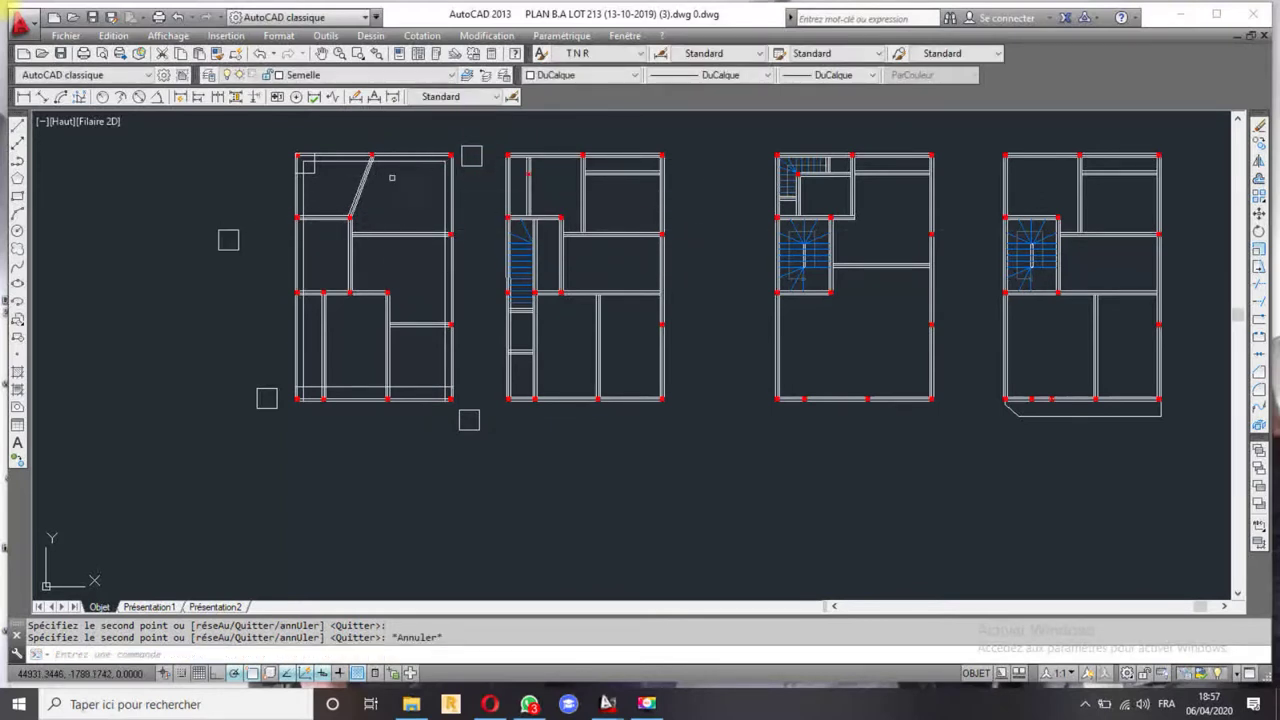
- Move the top-right square copy by its corner onto the plan's top-right corner
scroll(391, 177, "up", 2)
left_click(492, 178)
left_click(452, 234)
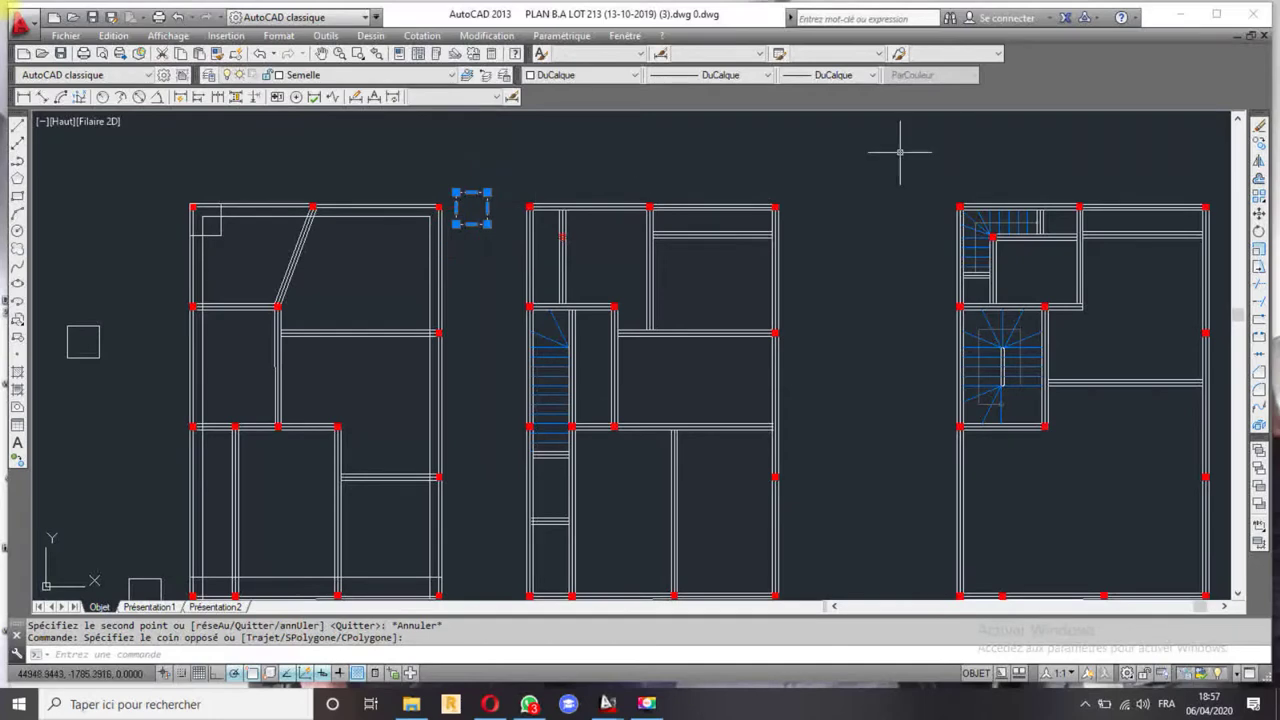
left_click(1259, 208)
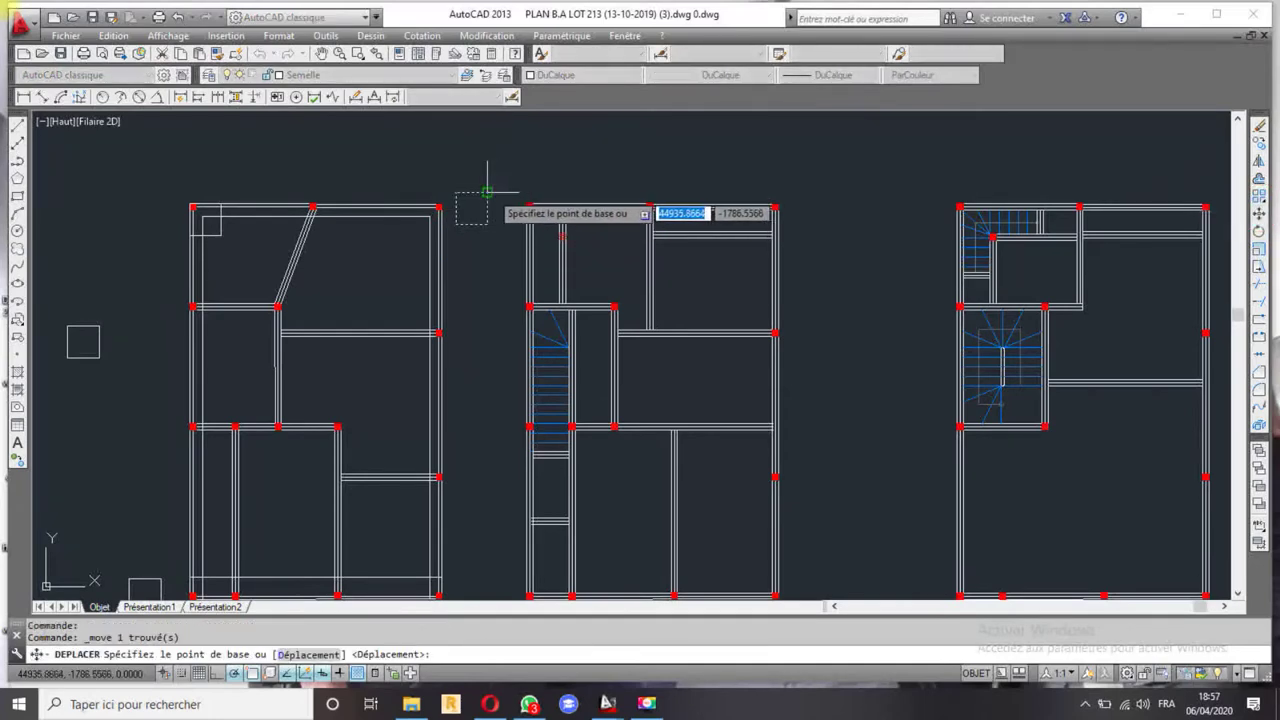
left_click(486, 190)
scroll(441, 208, "up", 3)
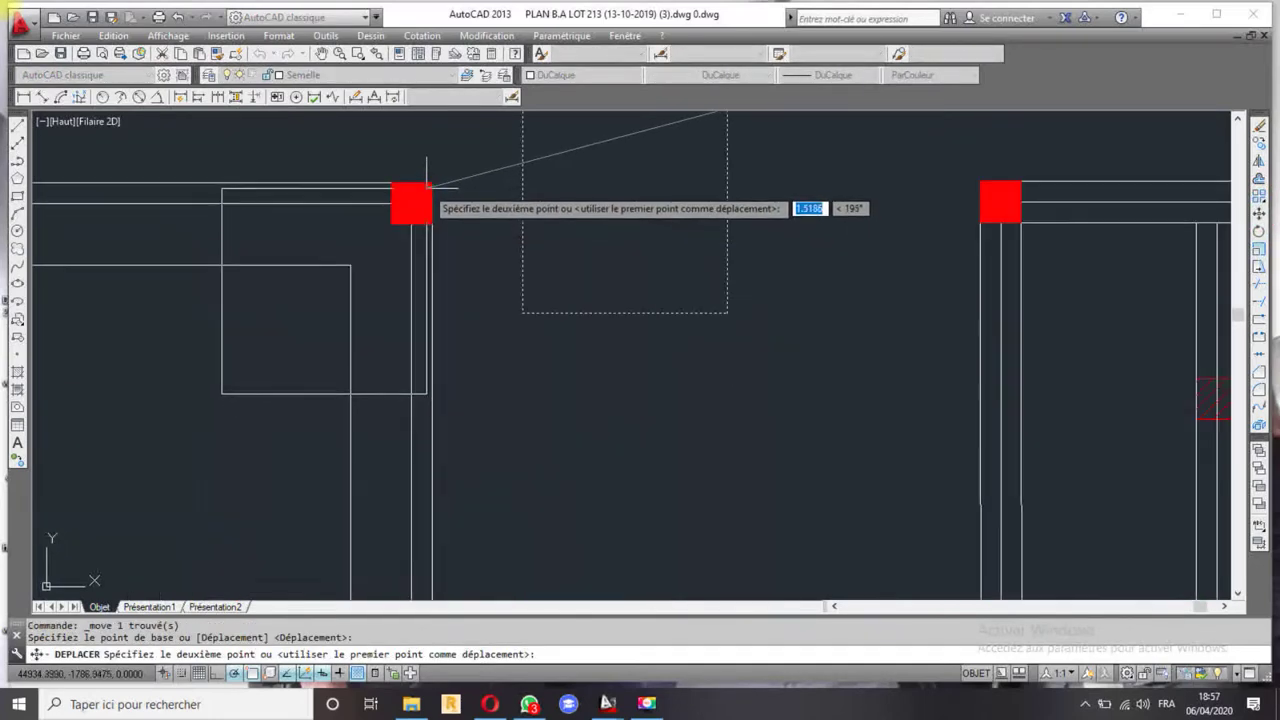
left_click(509, 134)
scroll(516, 311, "down", 5)
scroll(516, 311, "up", 3)
- Snap the bottom-right square copy onto the plan's bottom-right corner
left_click(494, 457)
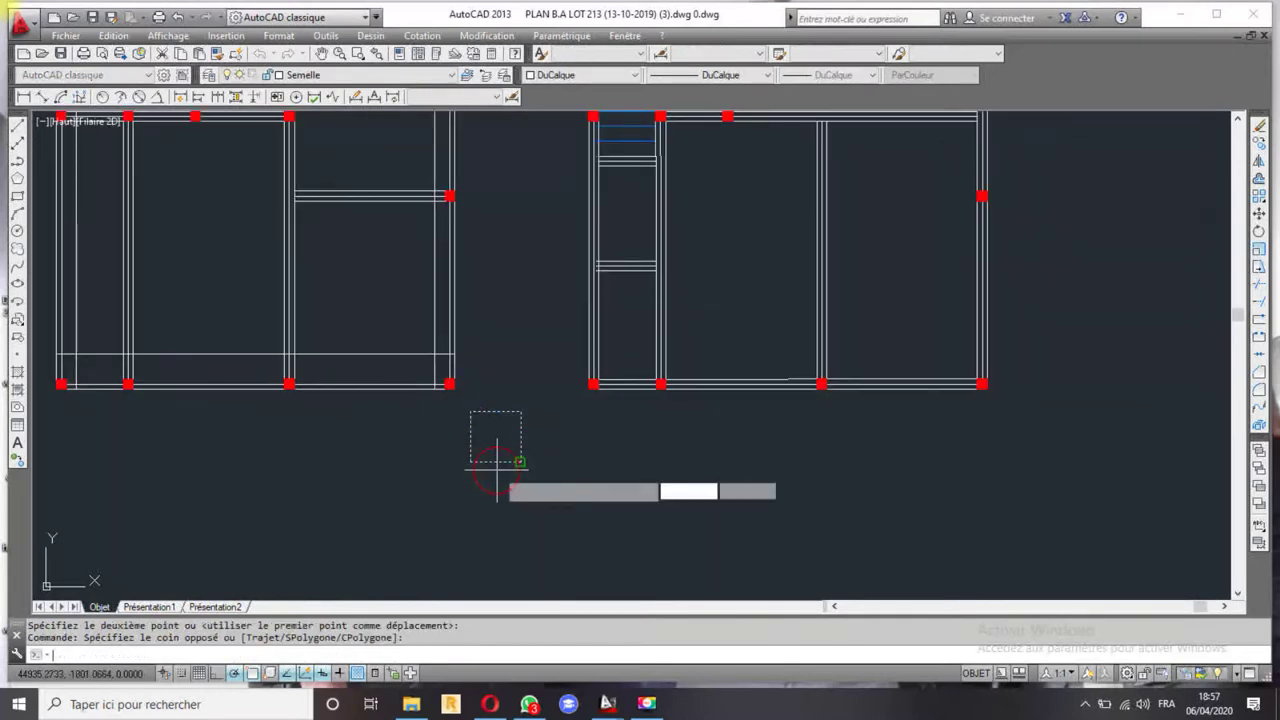
left_click(378, 385)
key("space")
left_click(437, 441)
left_click(450, 386)
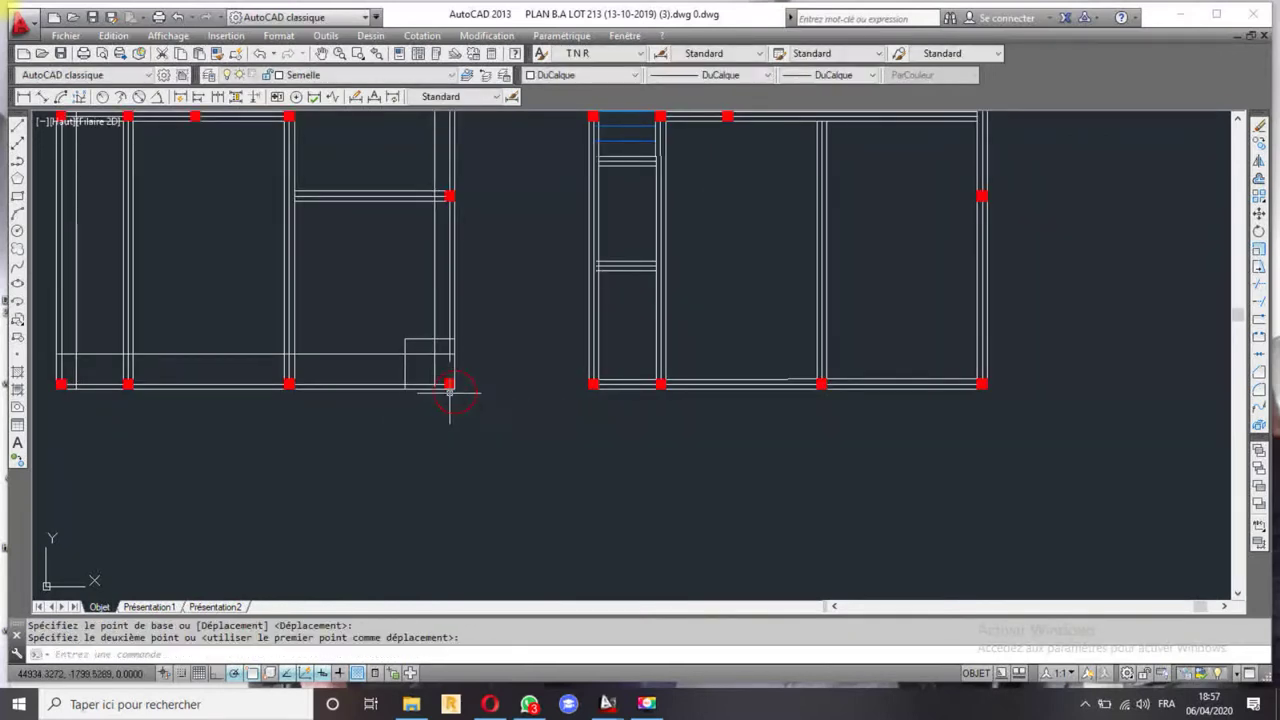
scroll(430, 395, "down", 4)
scroll(245, 402, "up", 4)
- Place the bottom-left square on the plan's bottom-left corner and select the leftover square
left_click(219, 396)
key("space")
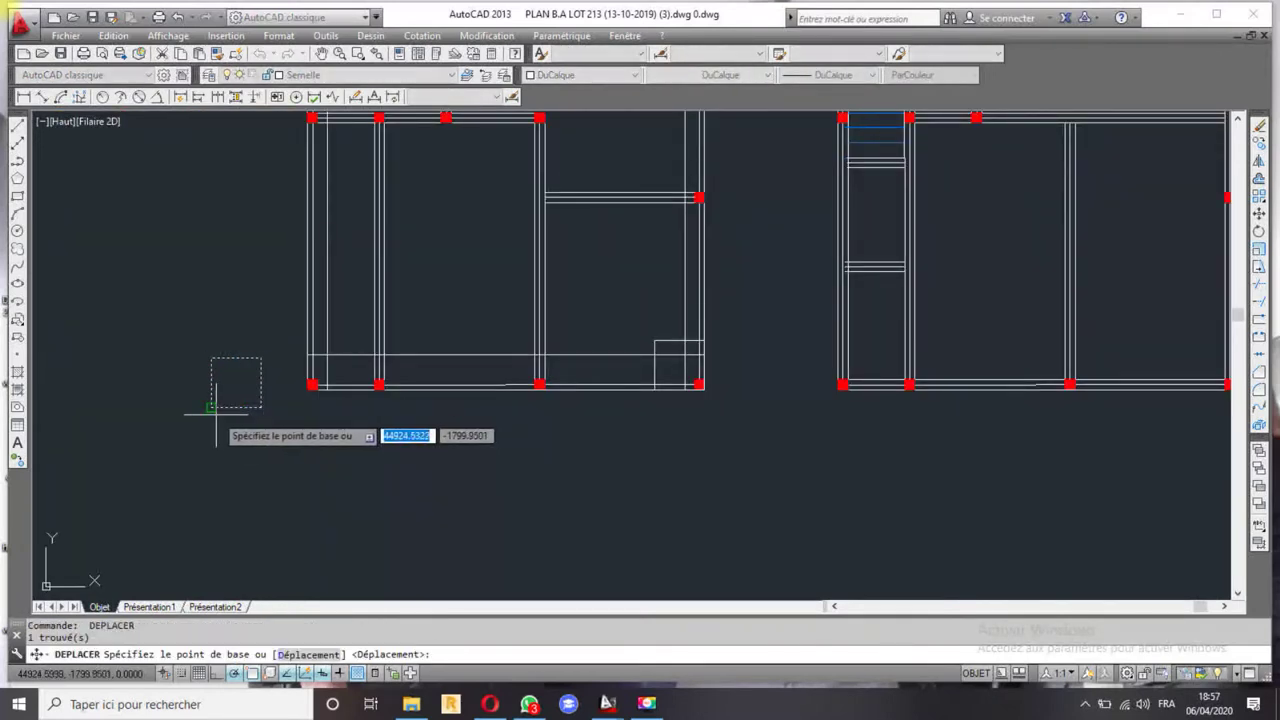
left_click(211, 407)
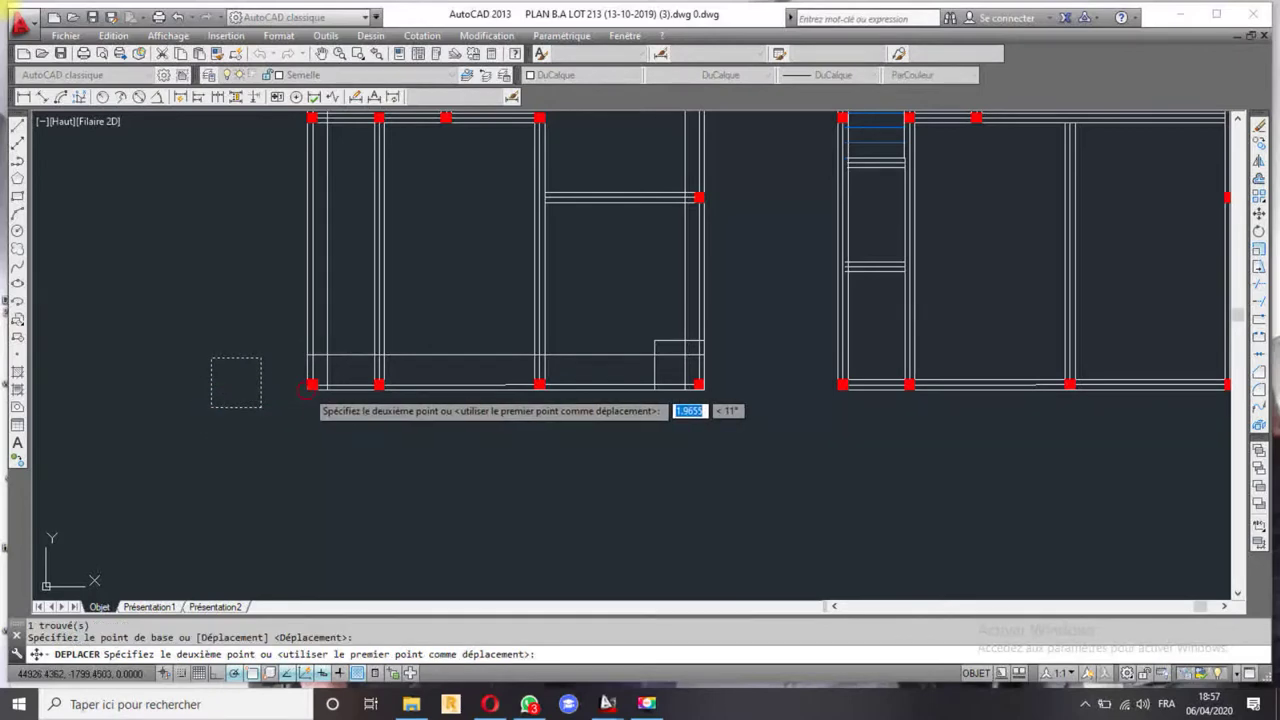
left_click(311, 386)
scroll(311, 386, "down", 3)
scroll(323, 229, "down", 2)
scroll(366, 242, "up", 3)
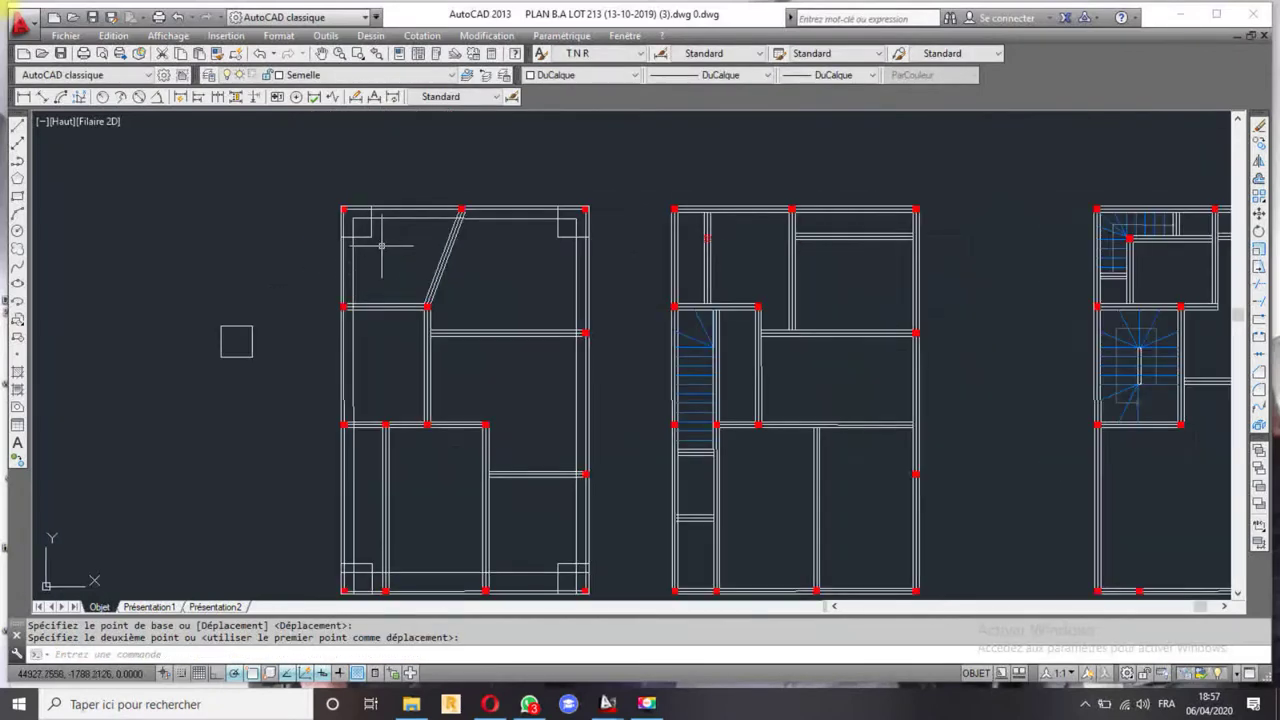
left_click(255, 336)
left_click(286, 343)
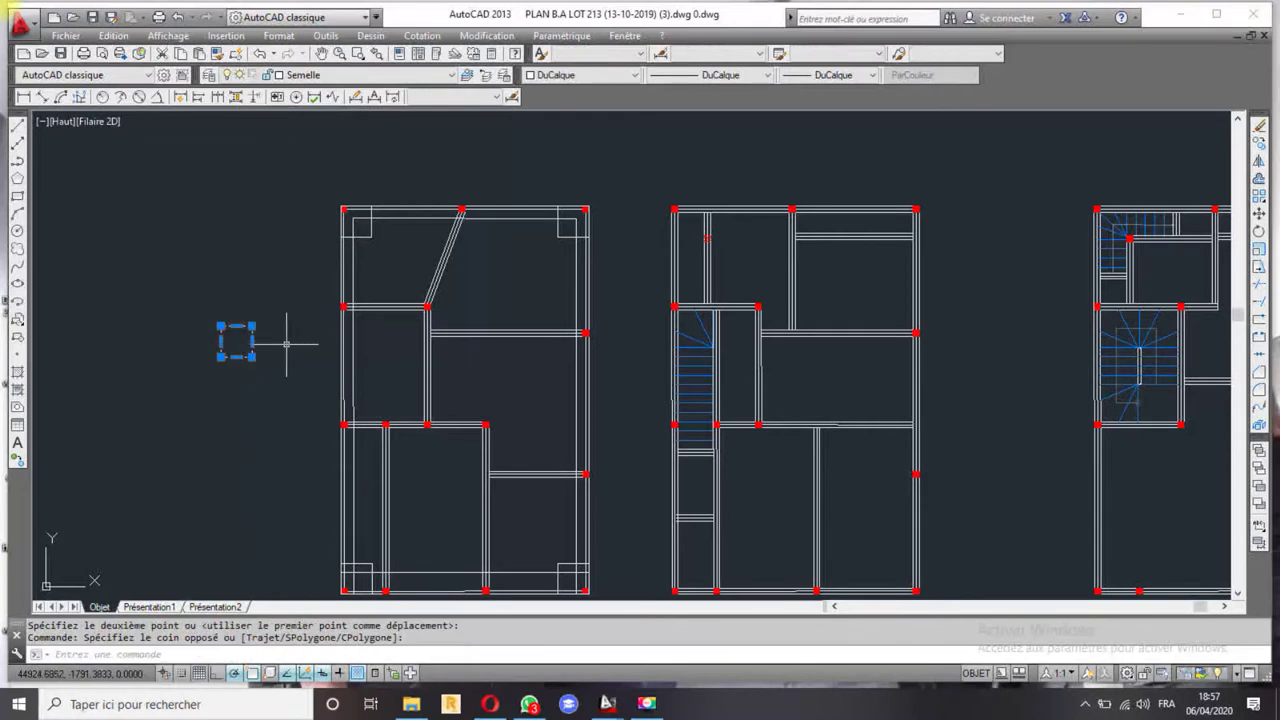
- Stretch the leftover square into a footing rectangle 0.5 wider and 0.2 taller
left_click(508, 363)
left_click(252, 341)
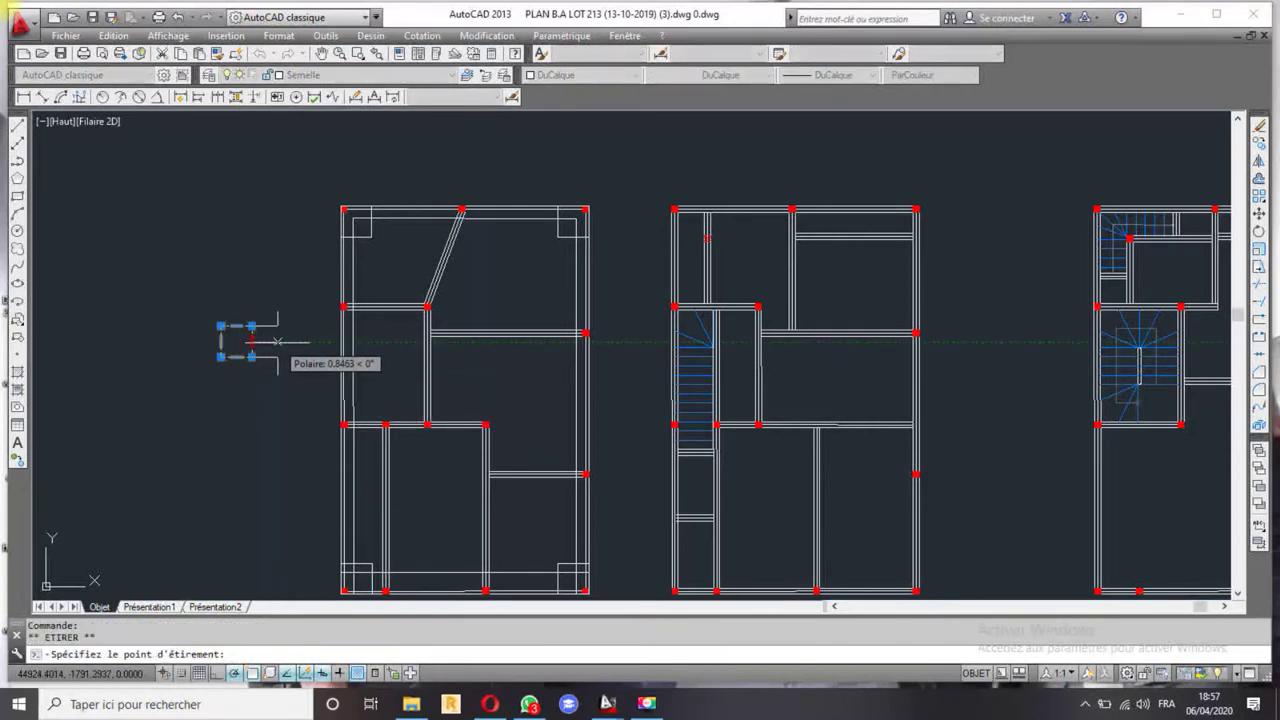
left_click(280, 346)
type(".5")
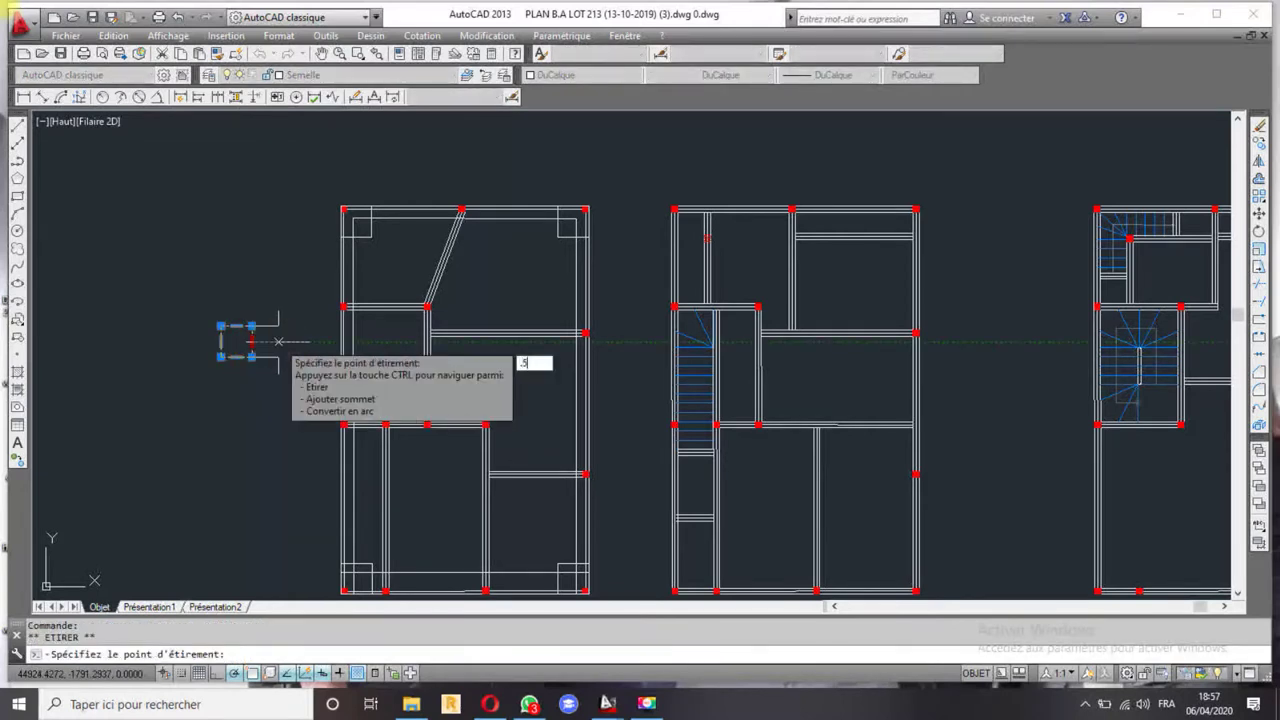
key("Return")
left_click(243, 326)
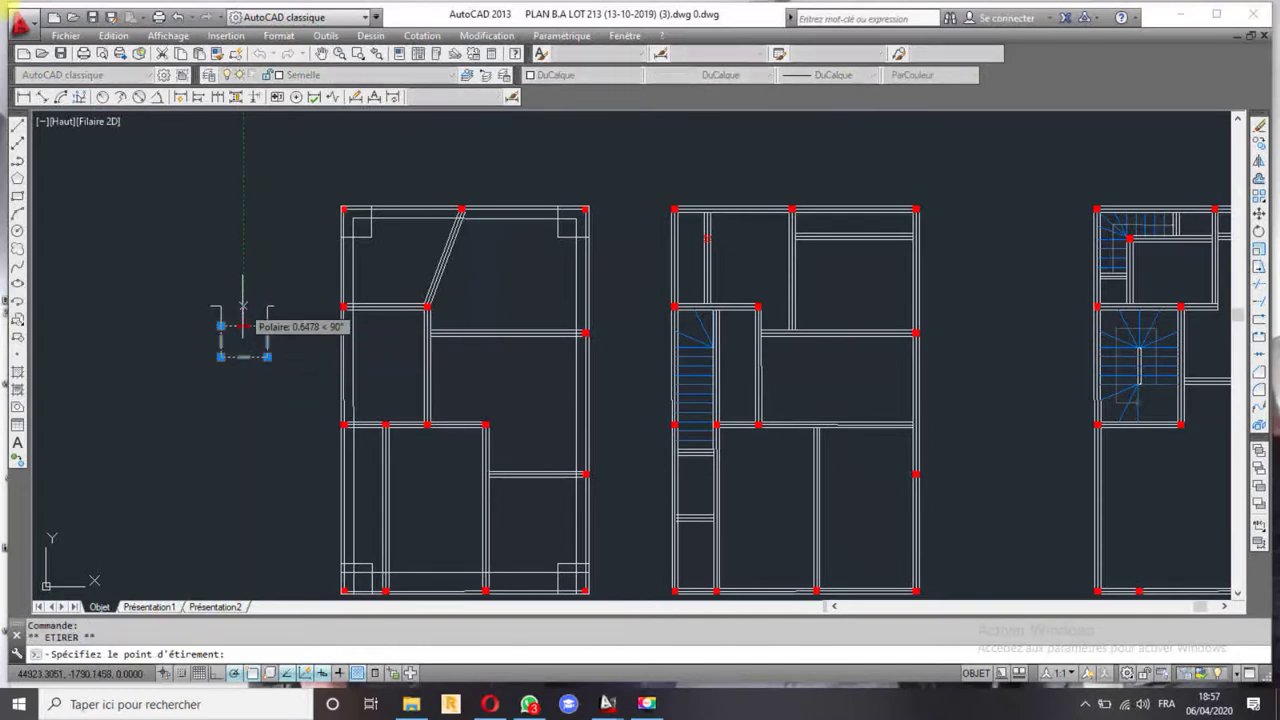
type(".2")
key("Return")
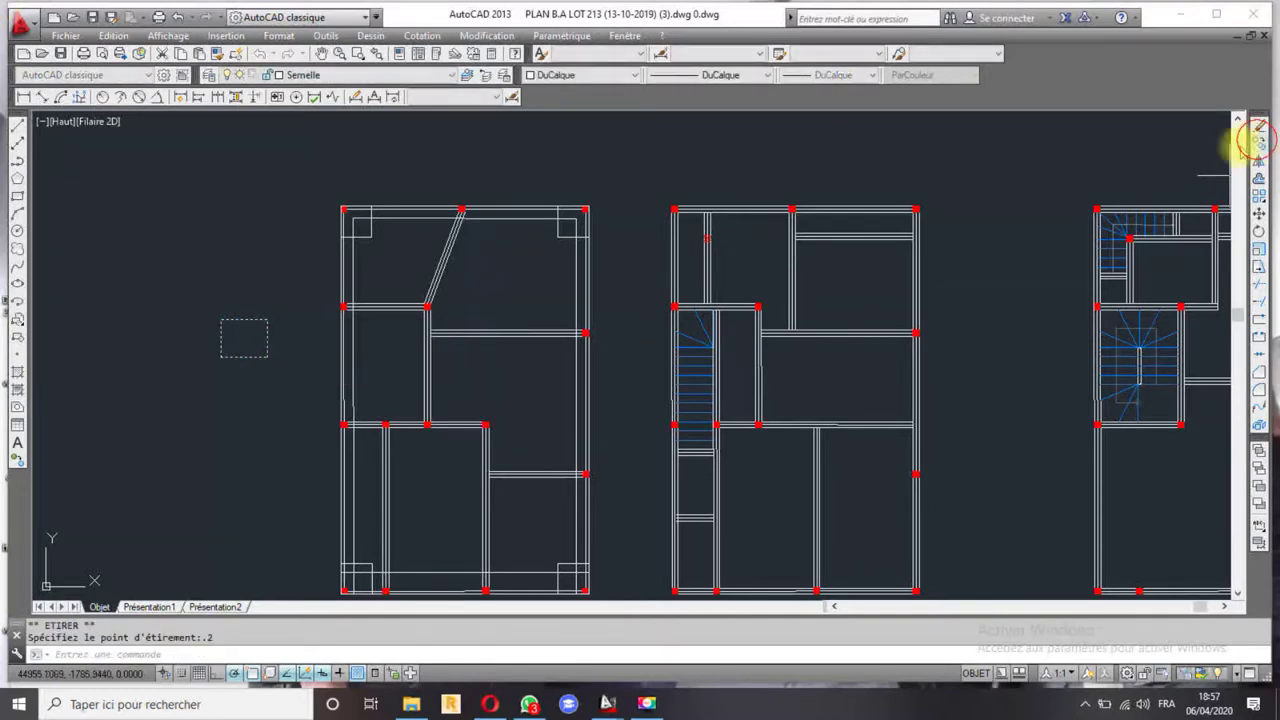
- Turn on midpoint snap and take the rectangle's top midpoint as copy base point
left_click(1258, 142)
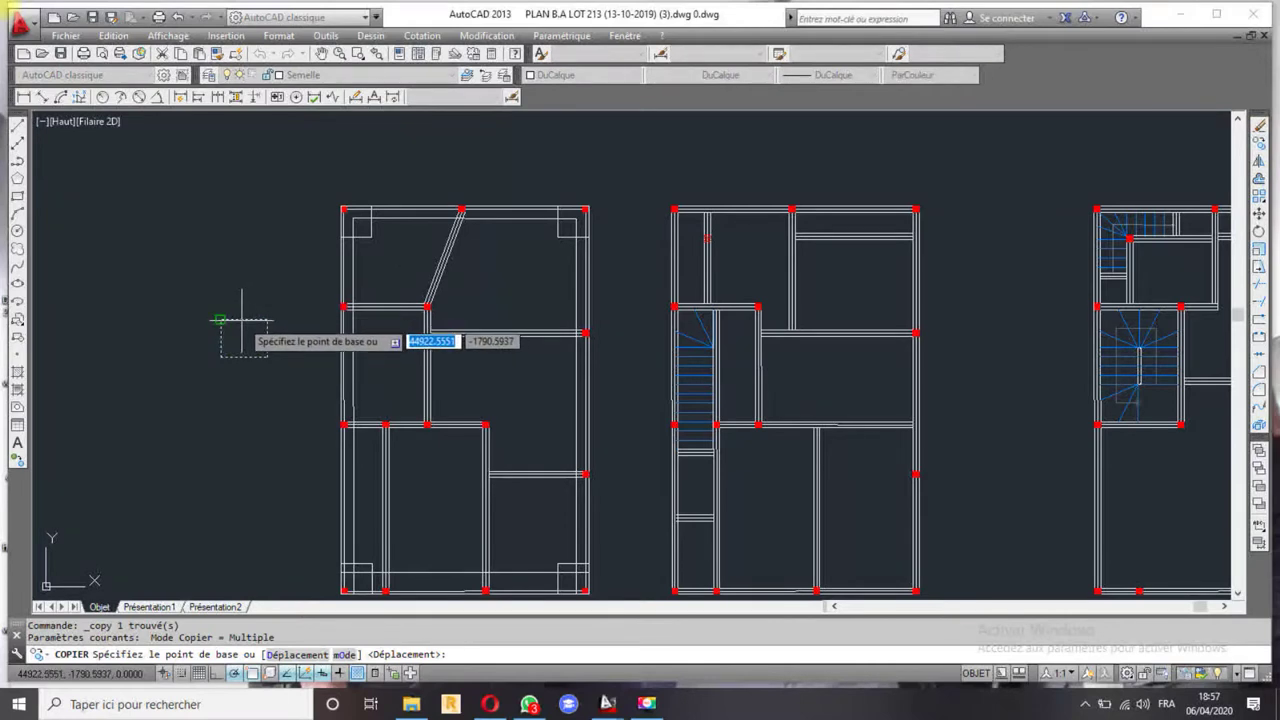
scroll(241, 320, "up", 6)
key("F12")
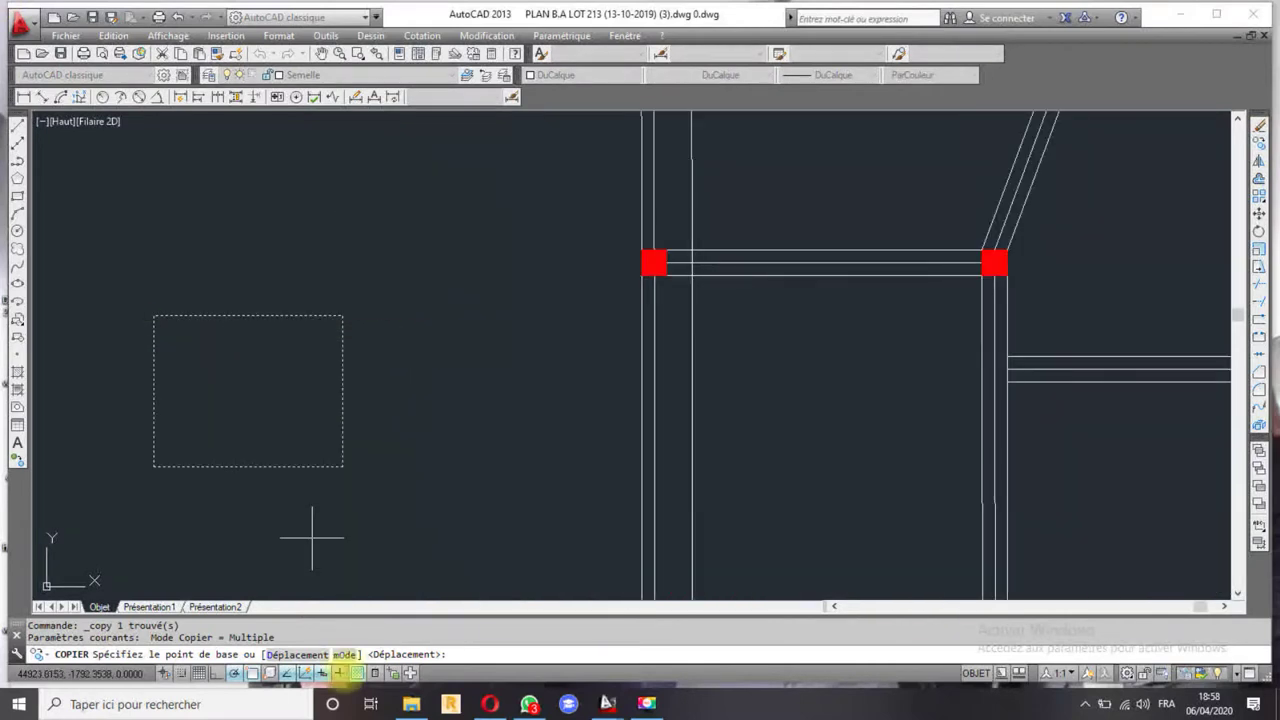
right_click(252, 677)
mouse_move(300, 664)
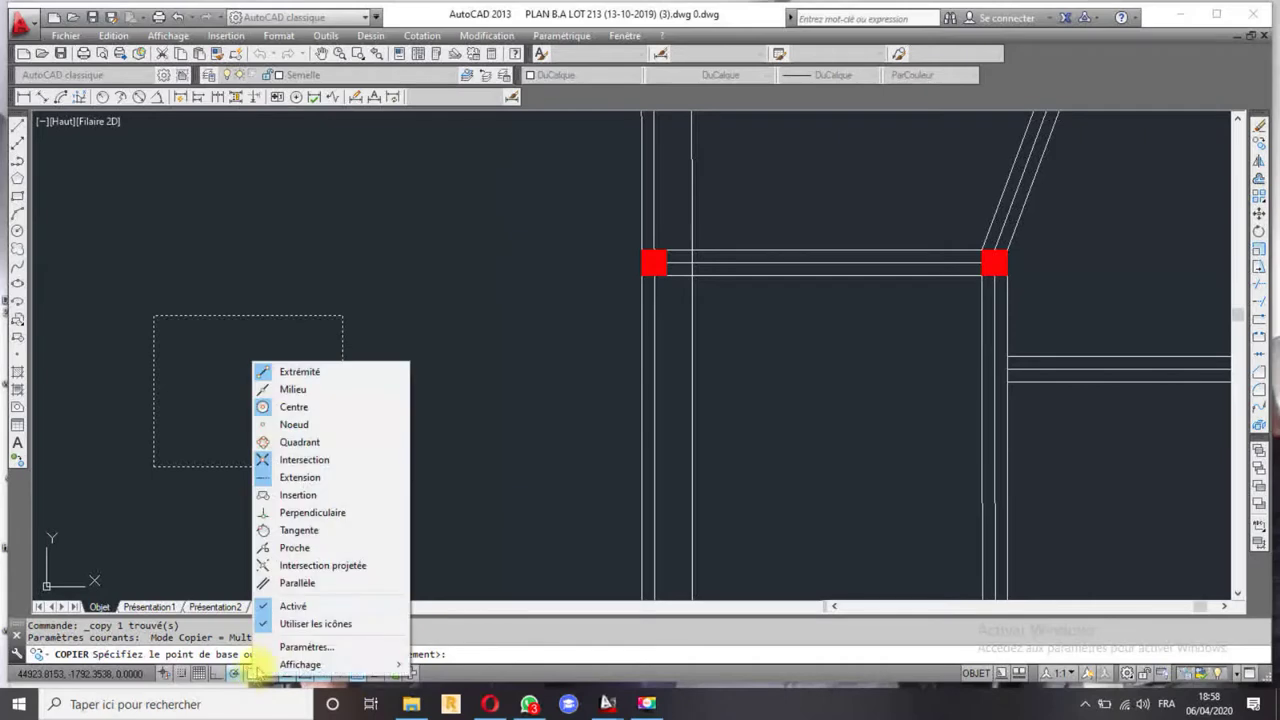
left_click(300, 389)
left_click(252, 315)
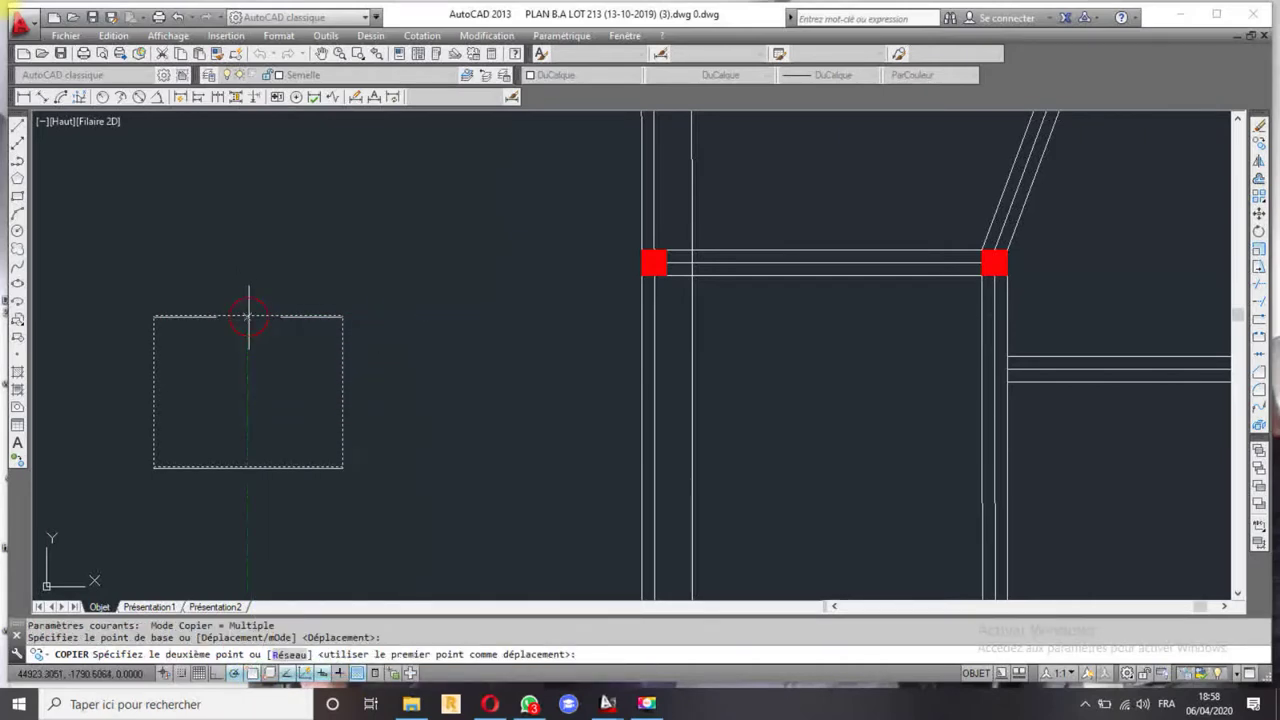
scroll(255, 320, "down", 5)
scroll(385, 295, "up", 5)
scroll(385, 400, "up", 2)
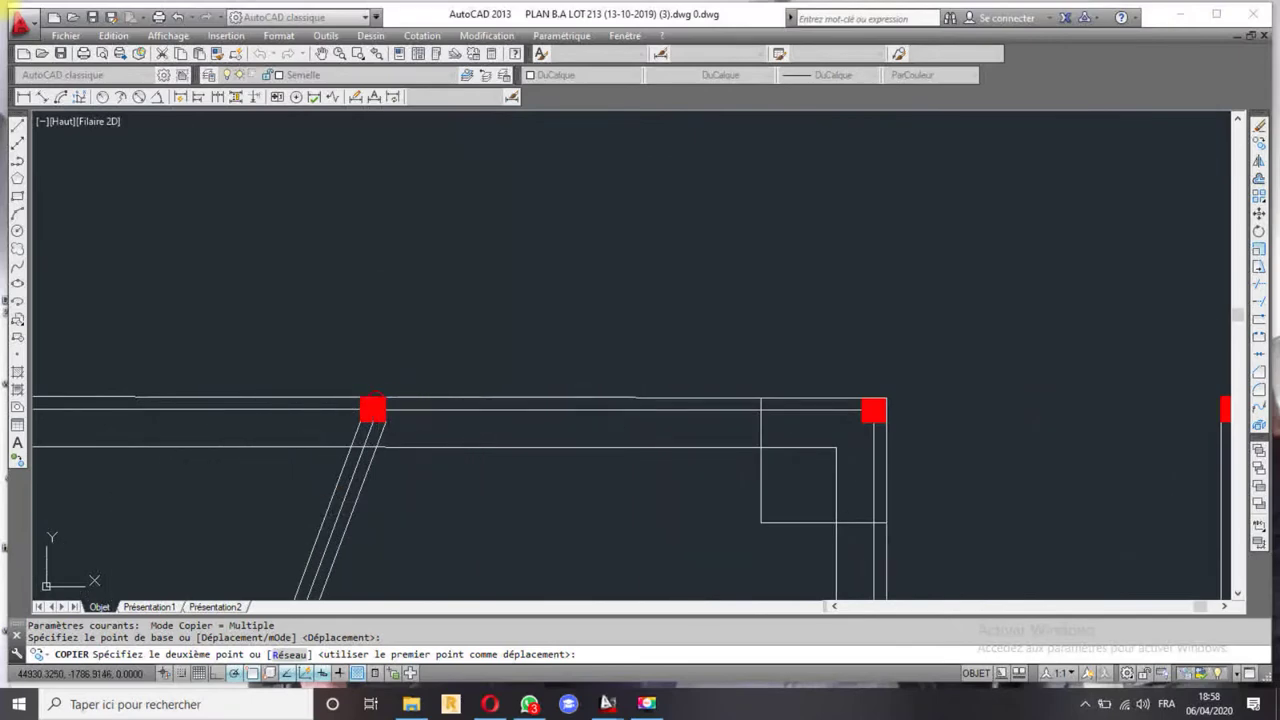
- Place two rectangle copies, one on a beam and one between the beams
left_click(385, 398)
scroll(385, 398, "down", 4)
scroll(509, 358, "up", 5)
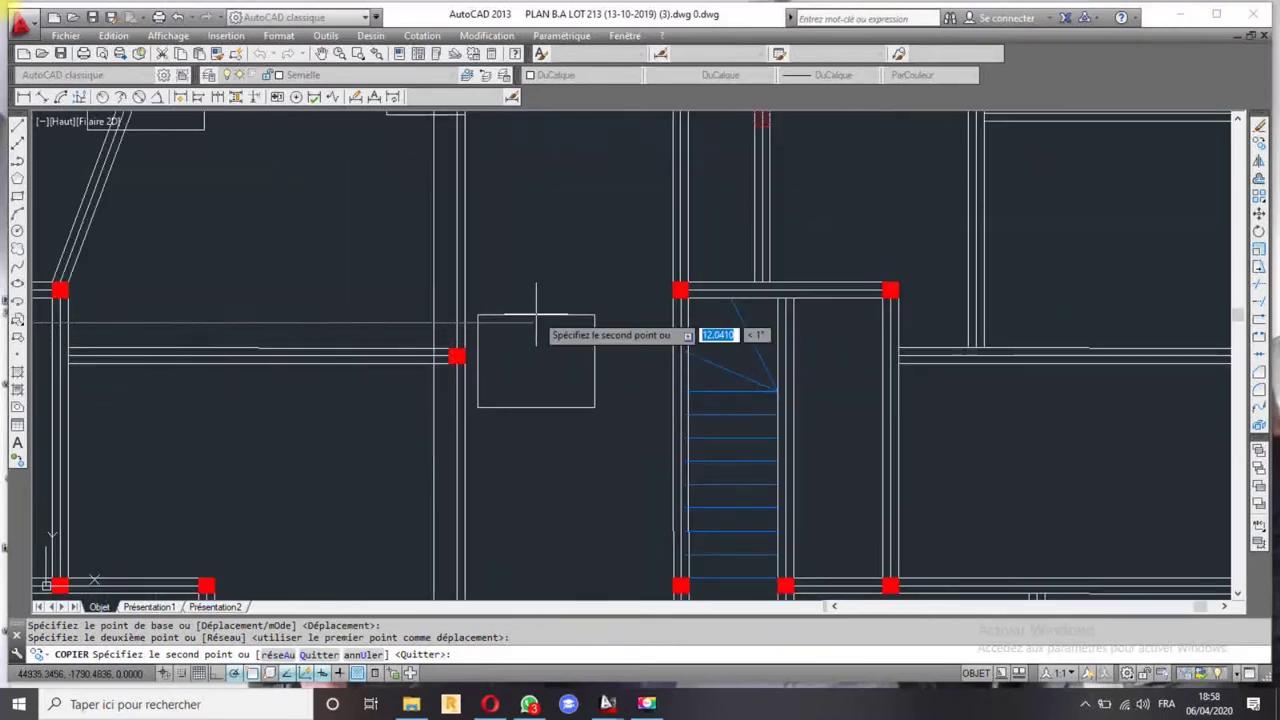
left_click(535, 315)
scroll(530, 310, "down", 4)
scroll(500, 300, "up", 5)
key("Escape")
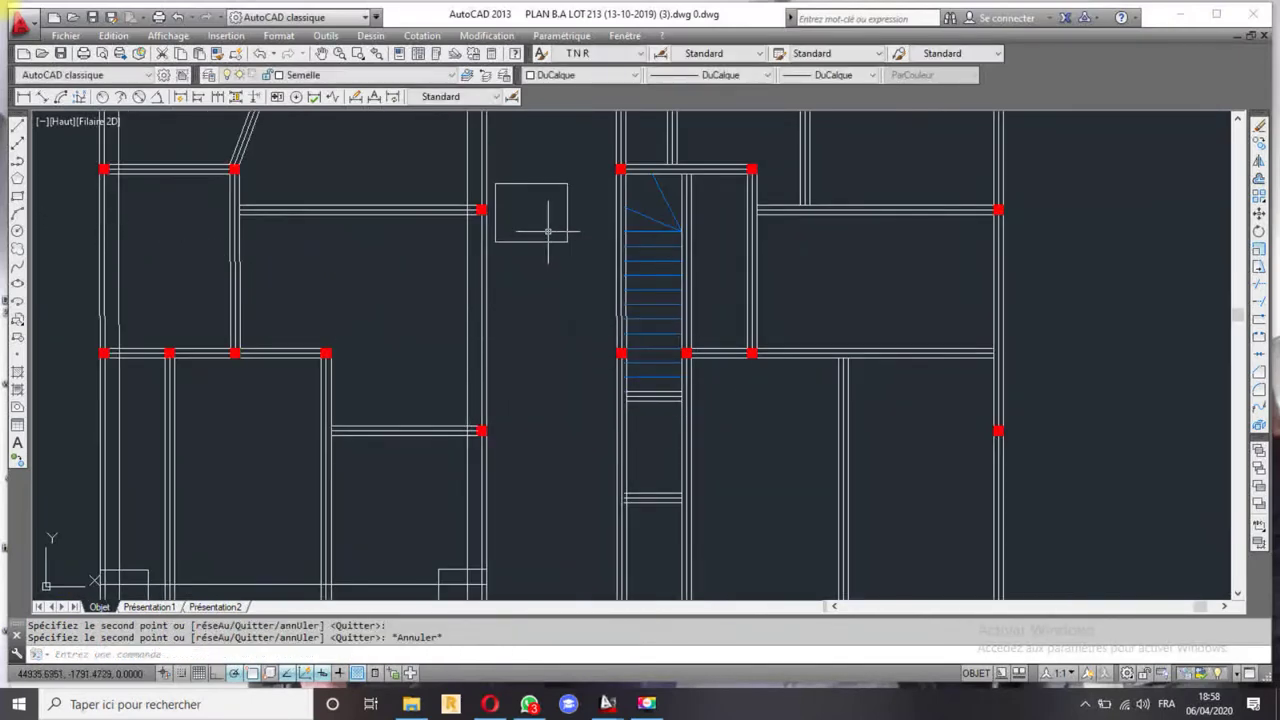
- Rotate the placed rectangle copy a quarter turn about its middle
left_click(543, 229)
left_click(520, 278)
left_click(1258, 231)
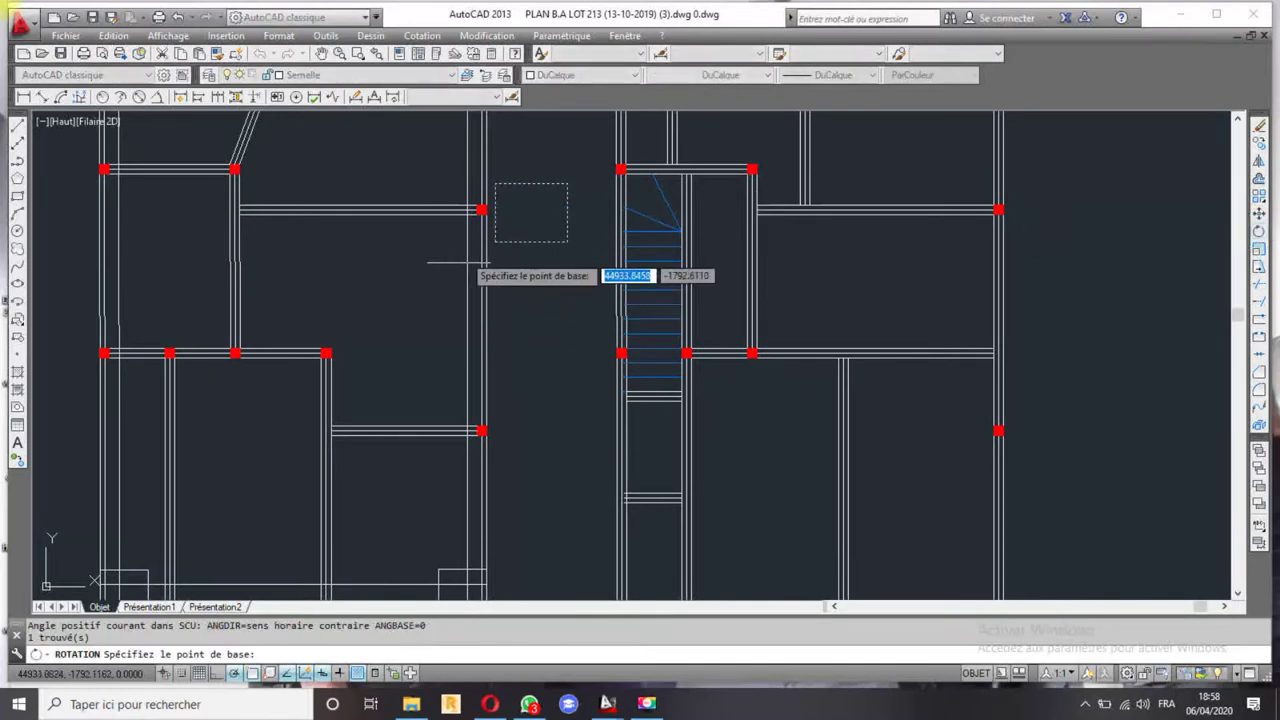
left_click(531, 212)
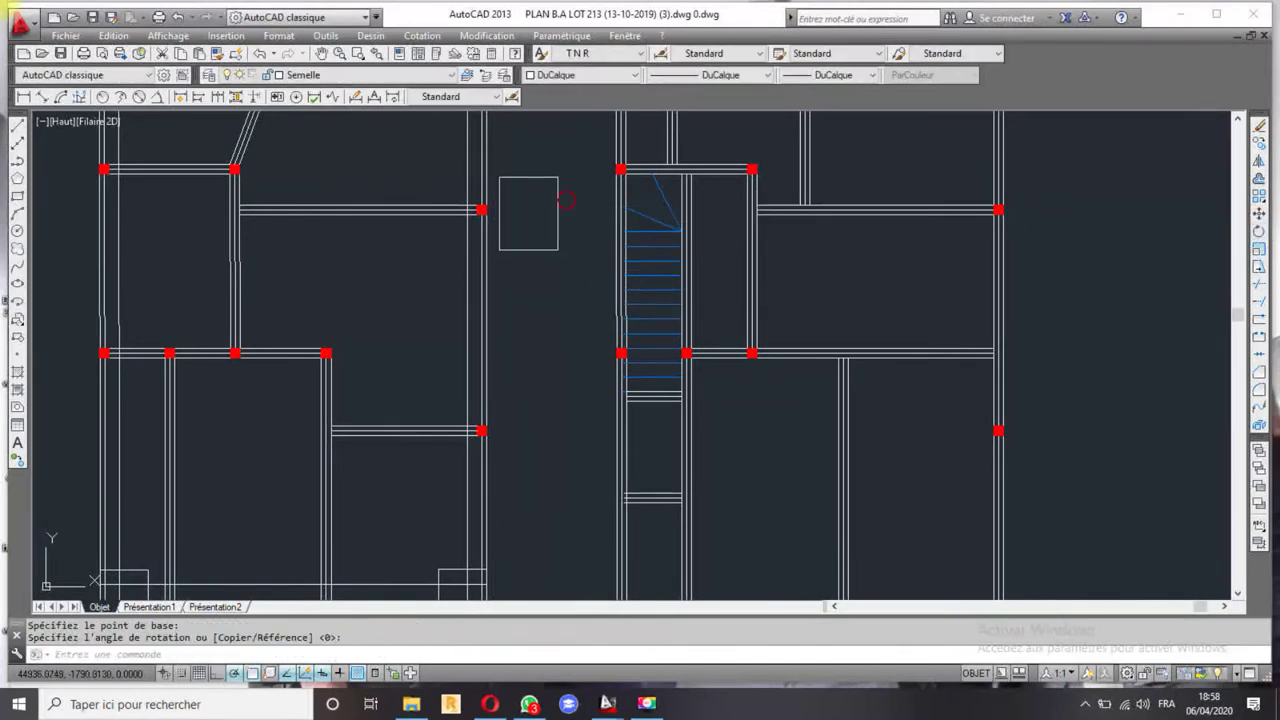
key("Return")
left_click(1066, 178)
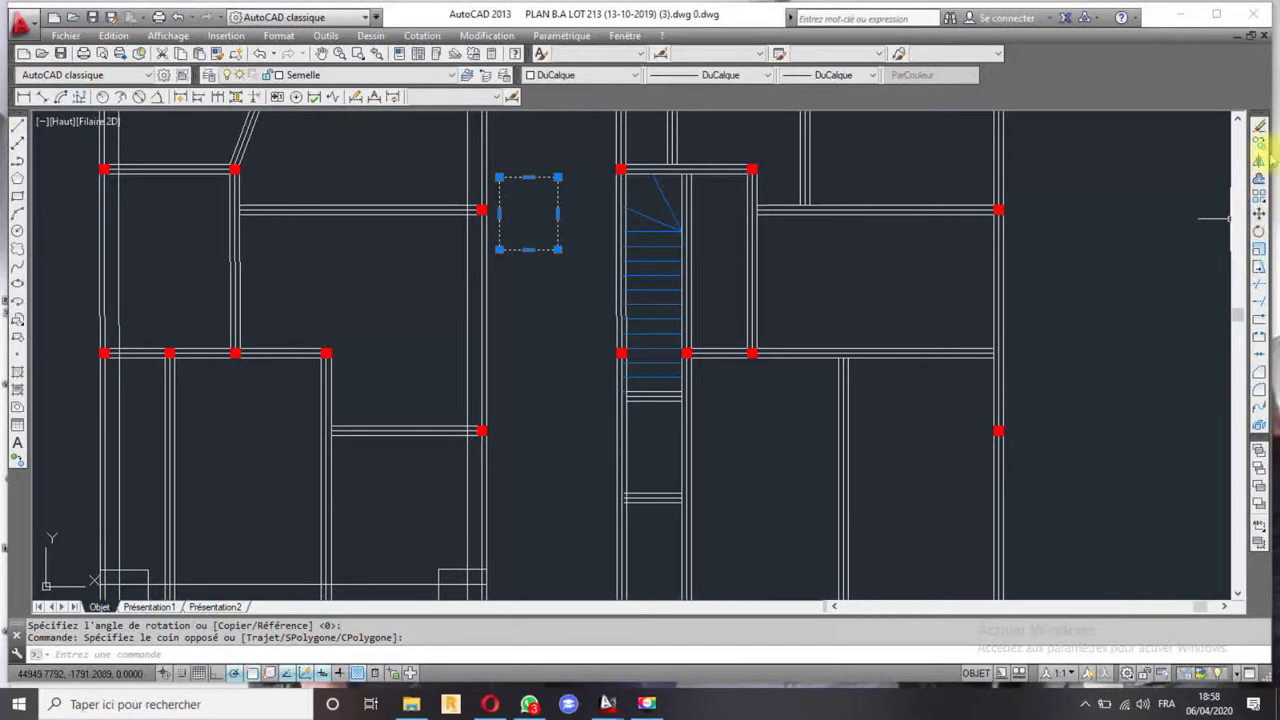
- Copy the rotated footing rectangle beside a column and below another column
left_click(1258, 143)
left_click(529, 213)
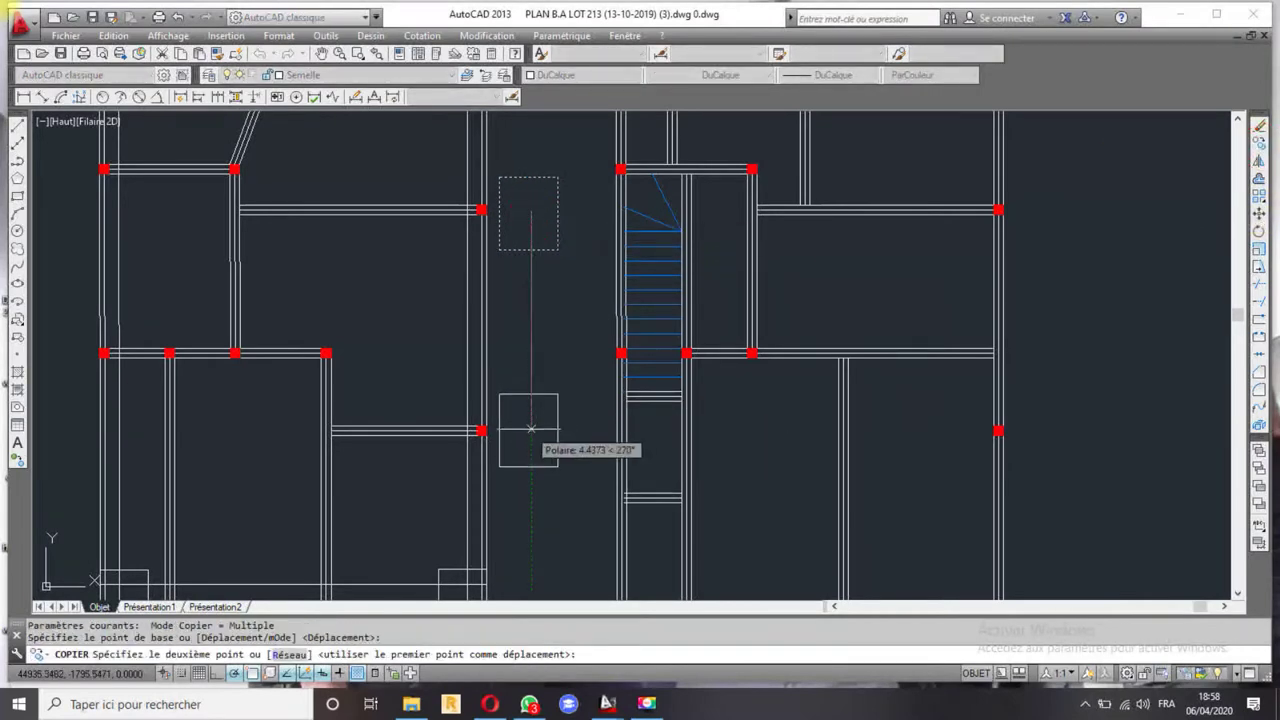
scroll(549, 425, "down", 4)
scroll(400, 430, "up", 3)
scroll(300, 350, "up", 2)
left_click(250, 316)
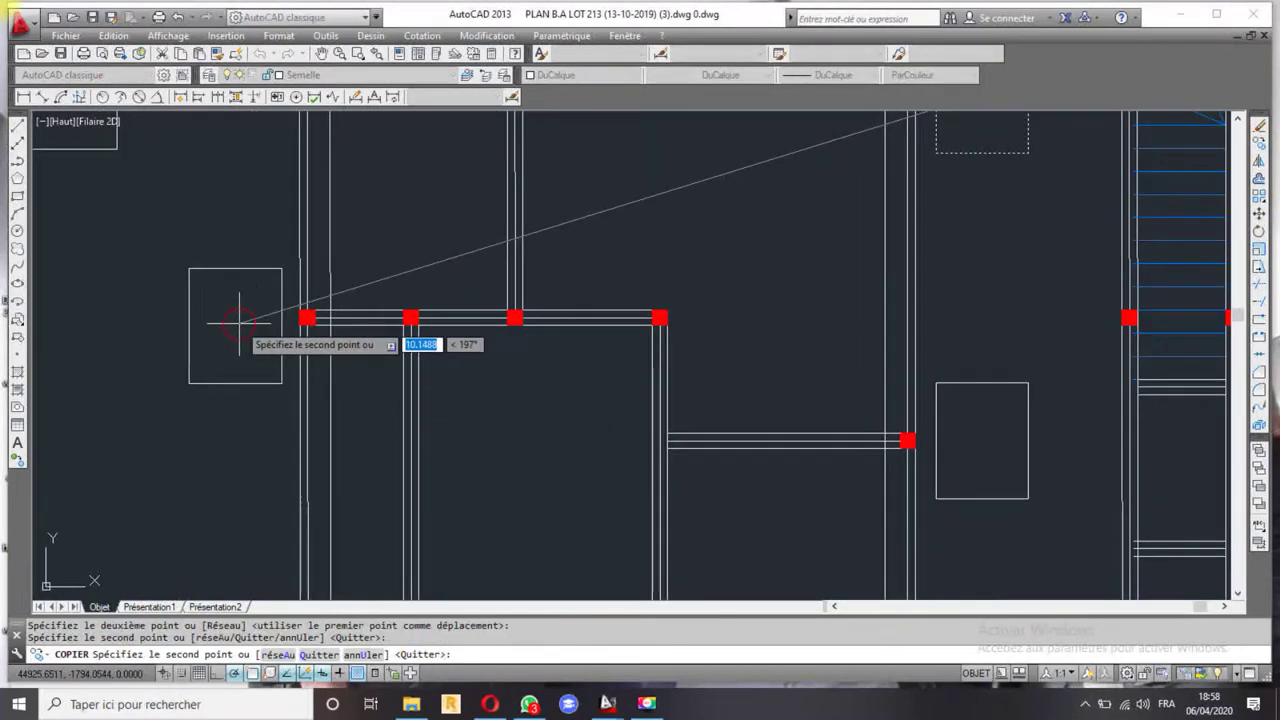
scroll(290, 322, "down", 5)
left_click(281, 265)
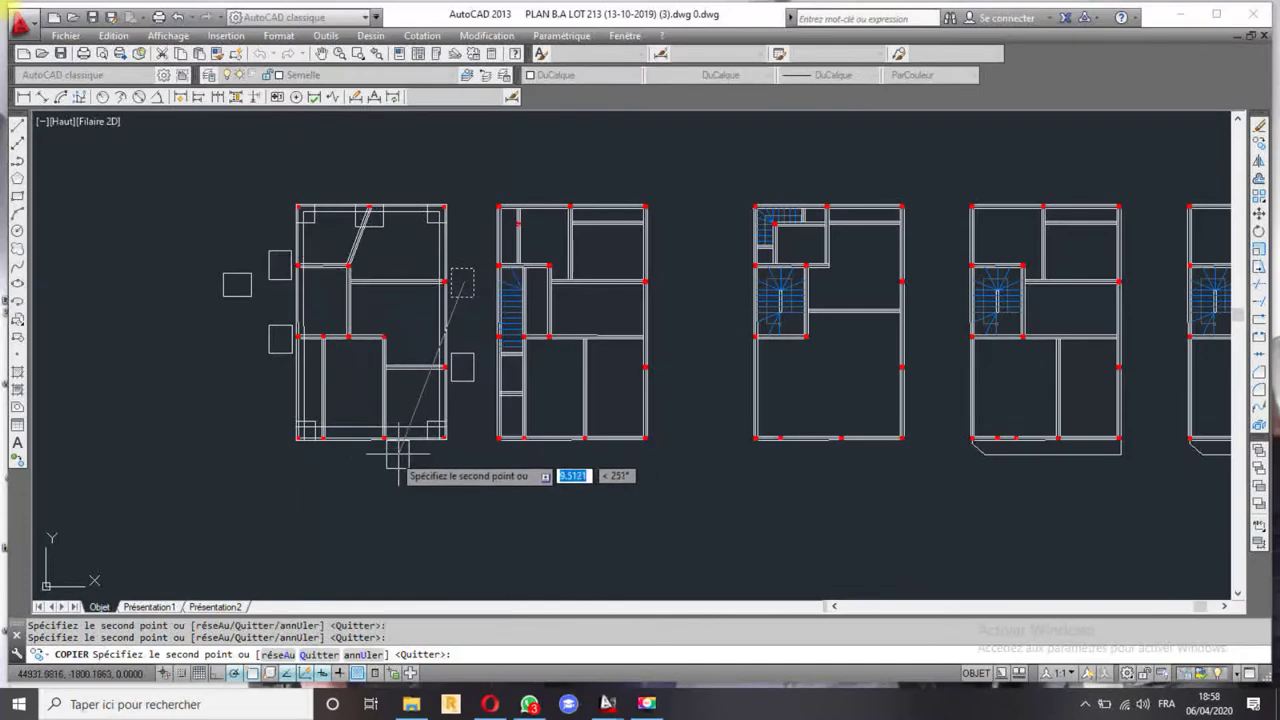
key("Return")
- Copy the small rectangle left of the plan beside the lower column
left_click(223, 280)
key("Return")
left_click(223, 273)
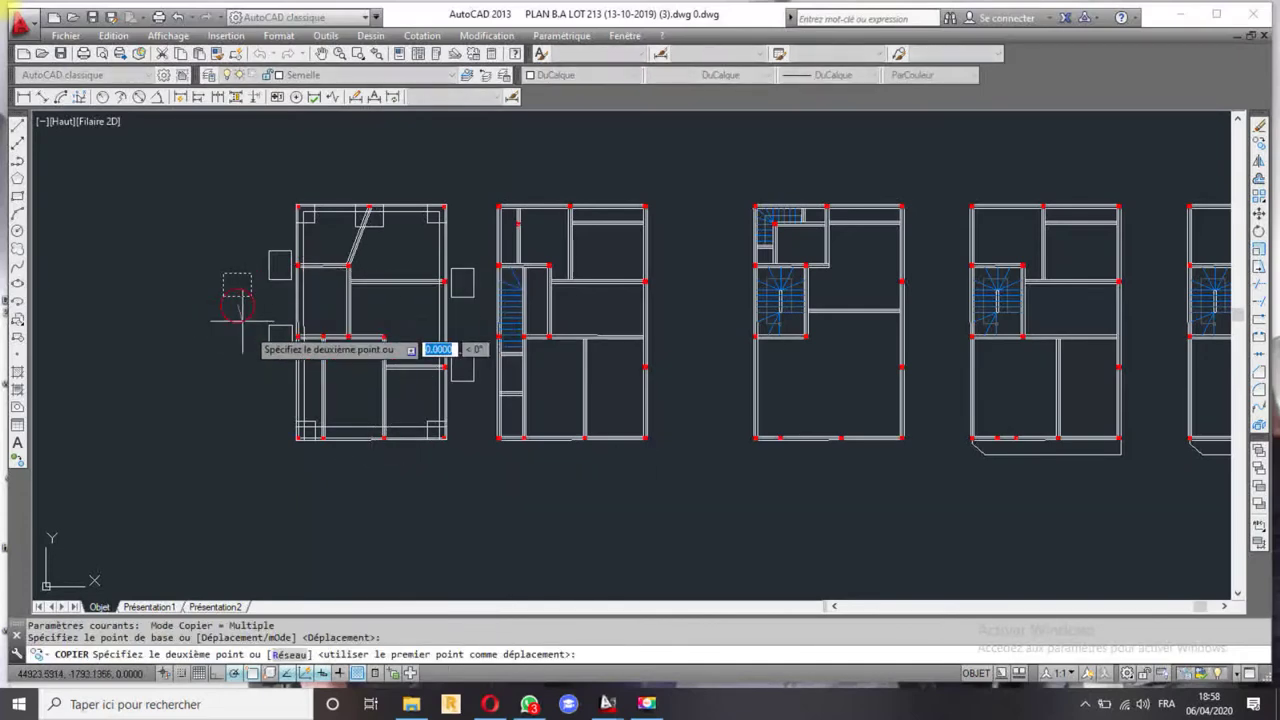
scroll(341, 477, "up", 3)
left_click(300, 457)
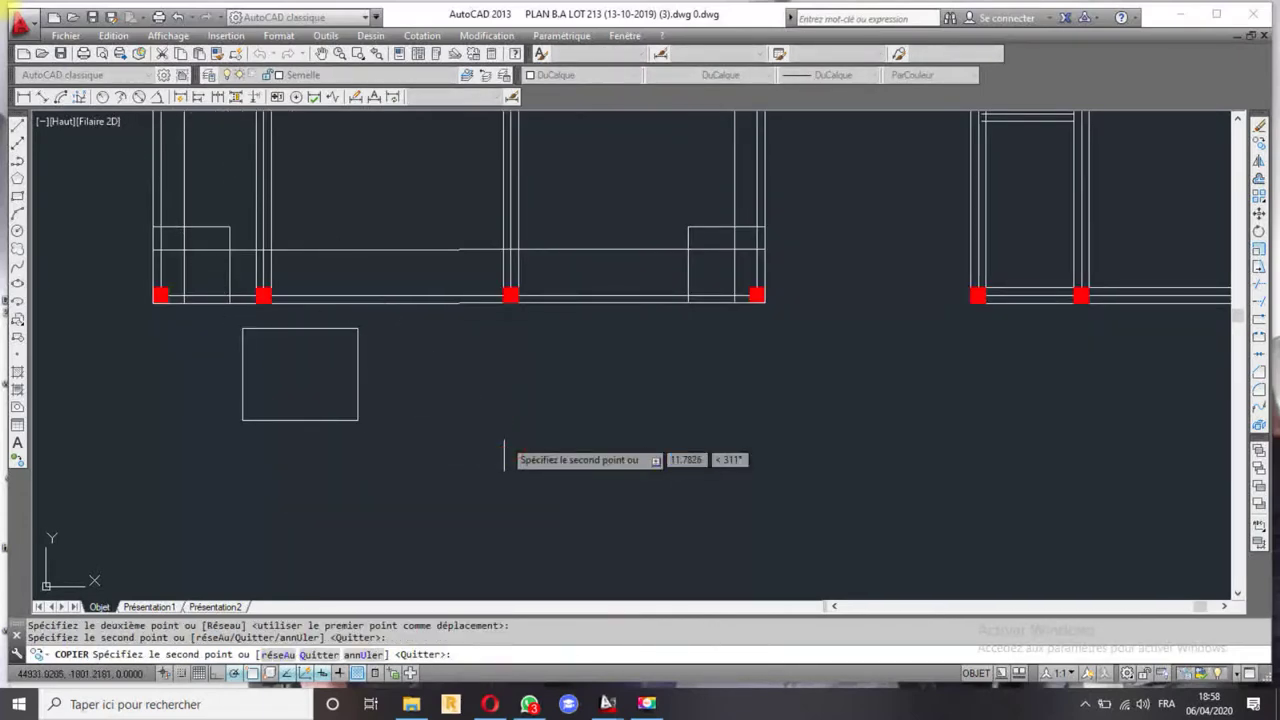
key("Escape")
scroll(491, 437, "down", 3)
scroll(585, 240, "up", 2)
scroll(585, 240, "up", 4)
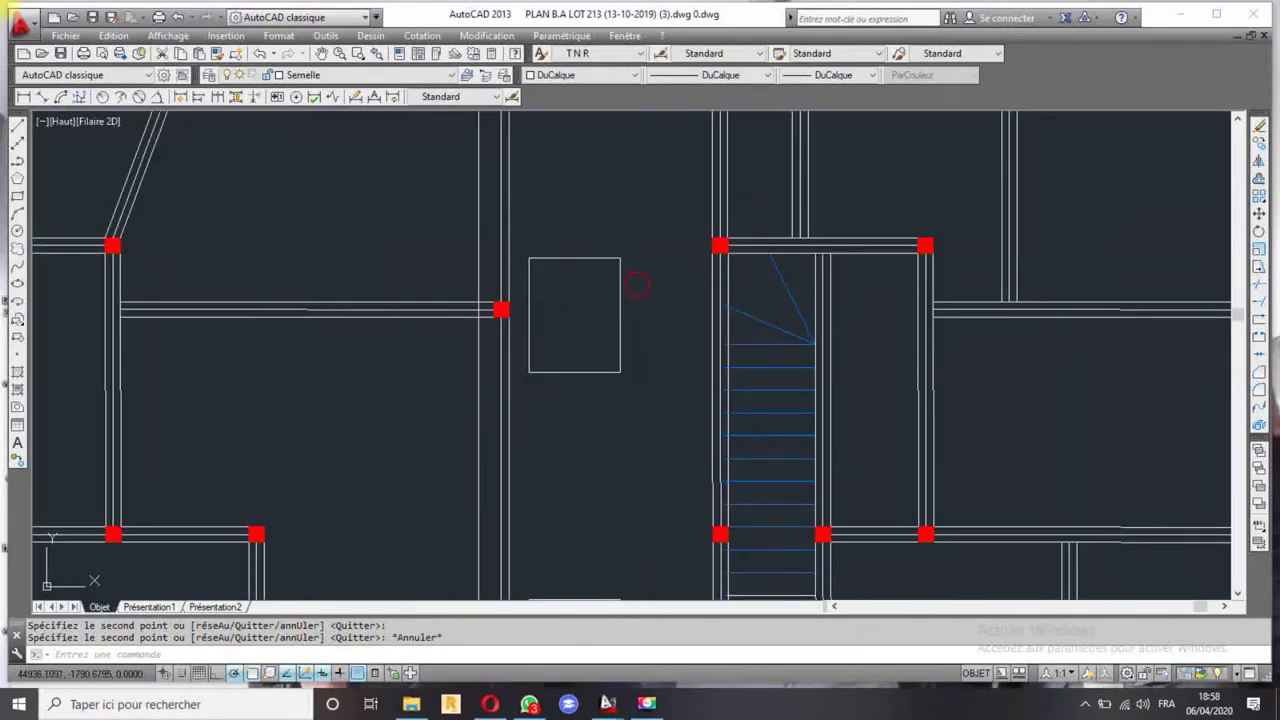
- Move the footing rectangle near the stair onto its column using its right edge
left_click(637, 285)
left_click(967, 317)
left_click(1259, 213)
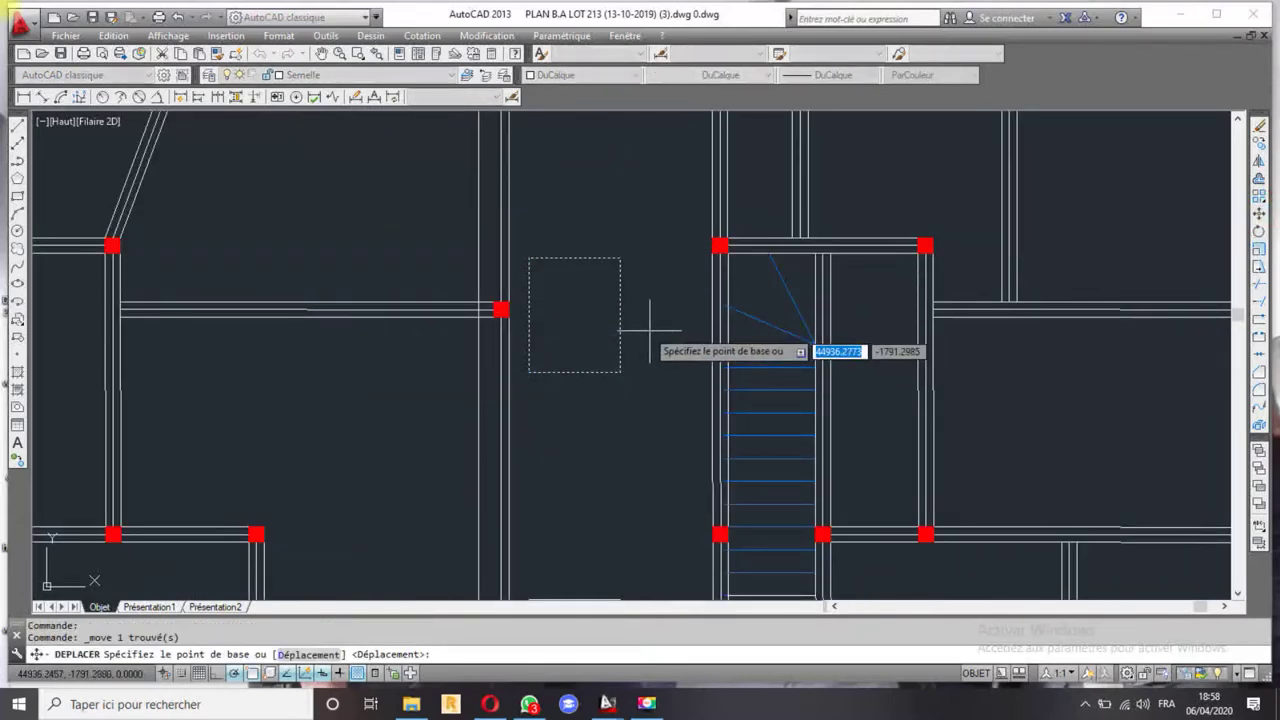
left_click(620, 314)
left_click(513, 313)
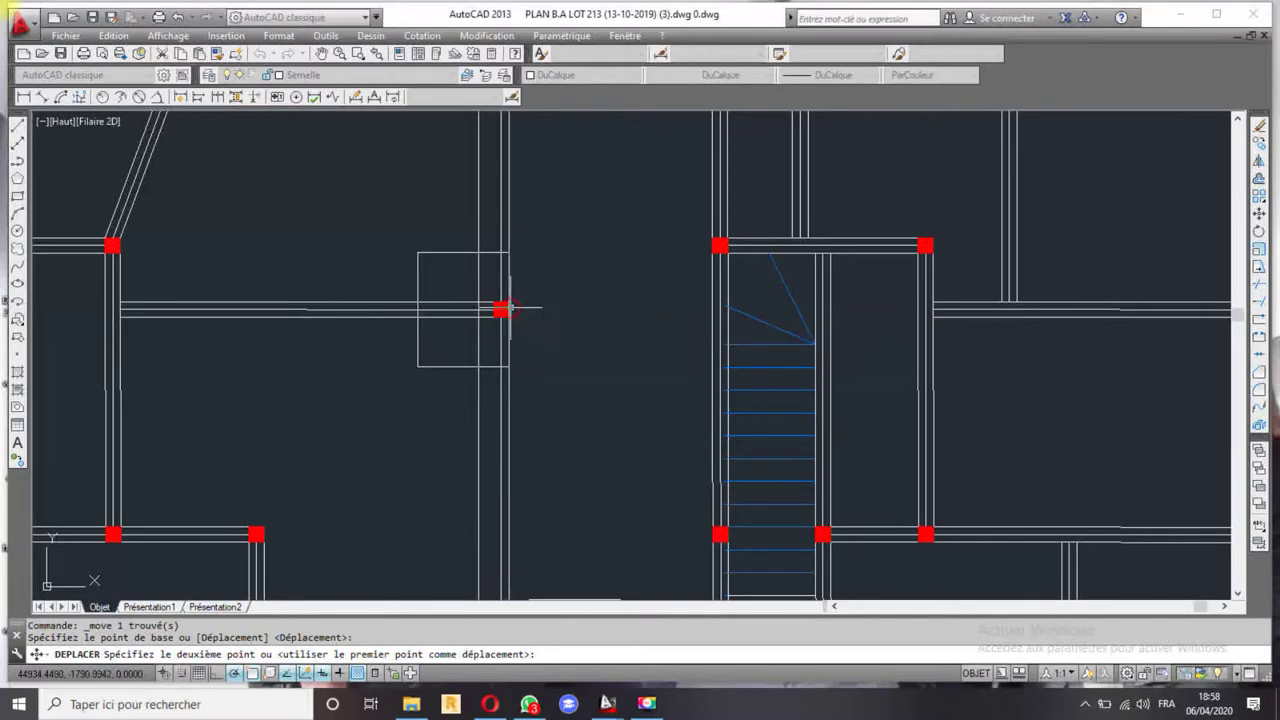
scroll(500, 306, "down", 5)
scroll(528, 309, "up", 3)
- Move the rectangle right of the plan onto the right-edge column
left_click(523, 320)
left_click(514, 300)
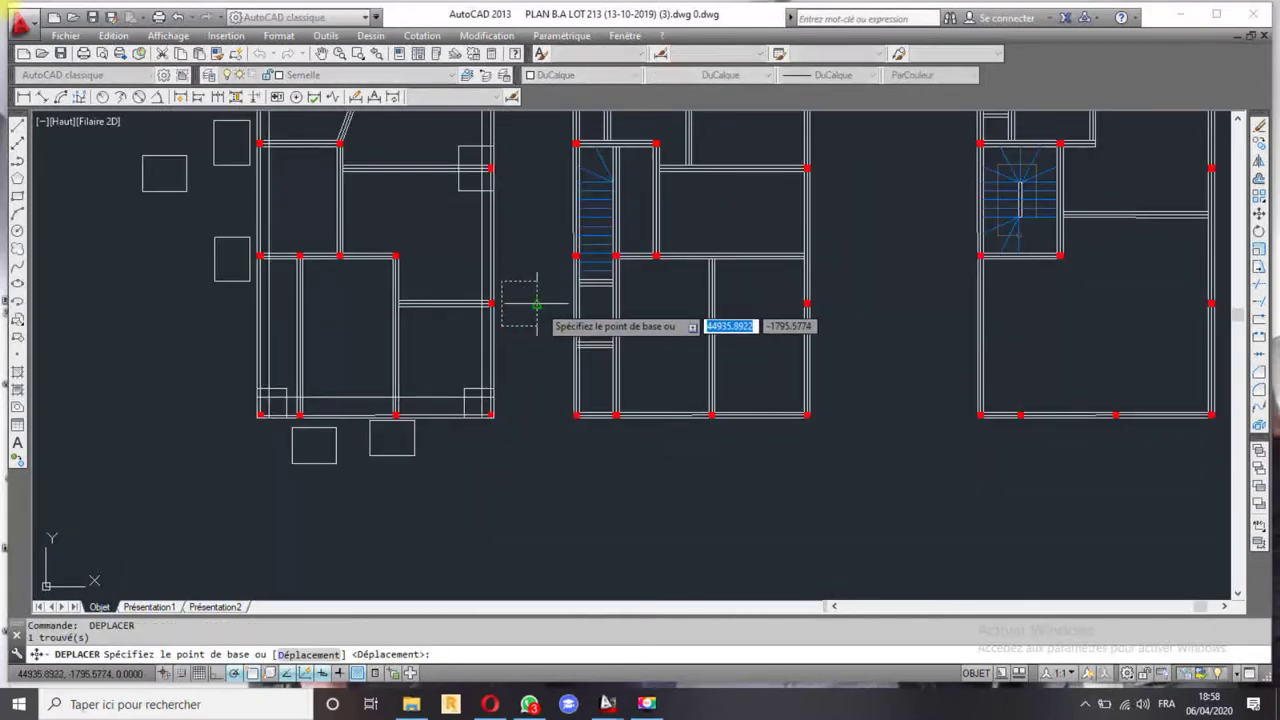
left_click(538, 303)
scroll(545, 258, "up", 5)
left_click(543, 258)
scroll(546, 268, "down", 5)
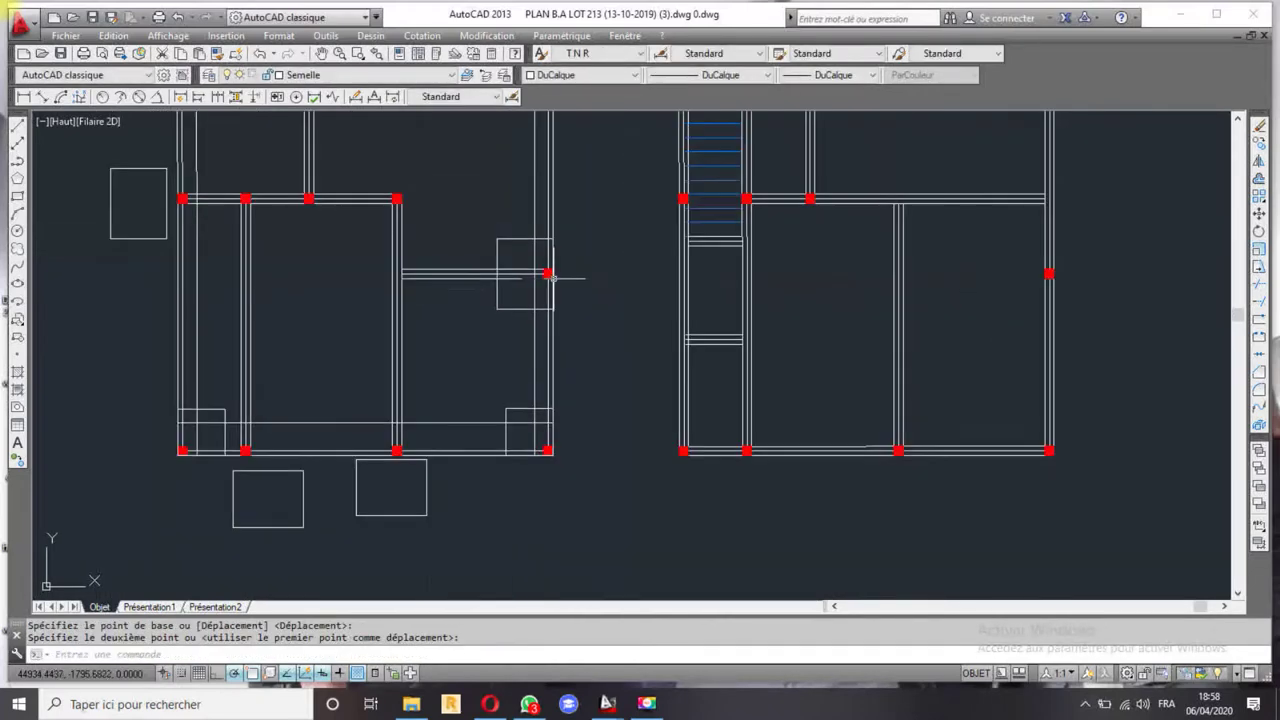
- Move the rectangle below the plan onto the bottom column
key("Return")
left_click(357, 488)
key("Return")
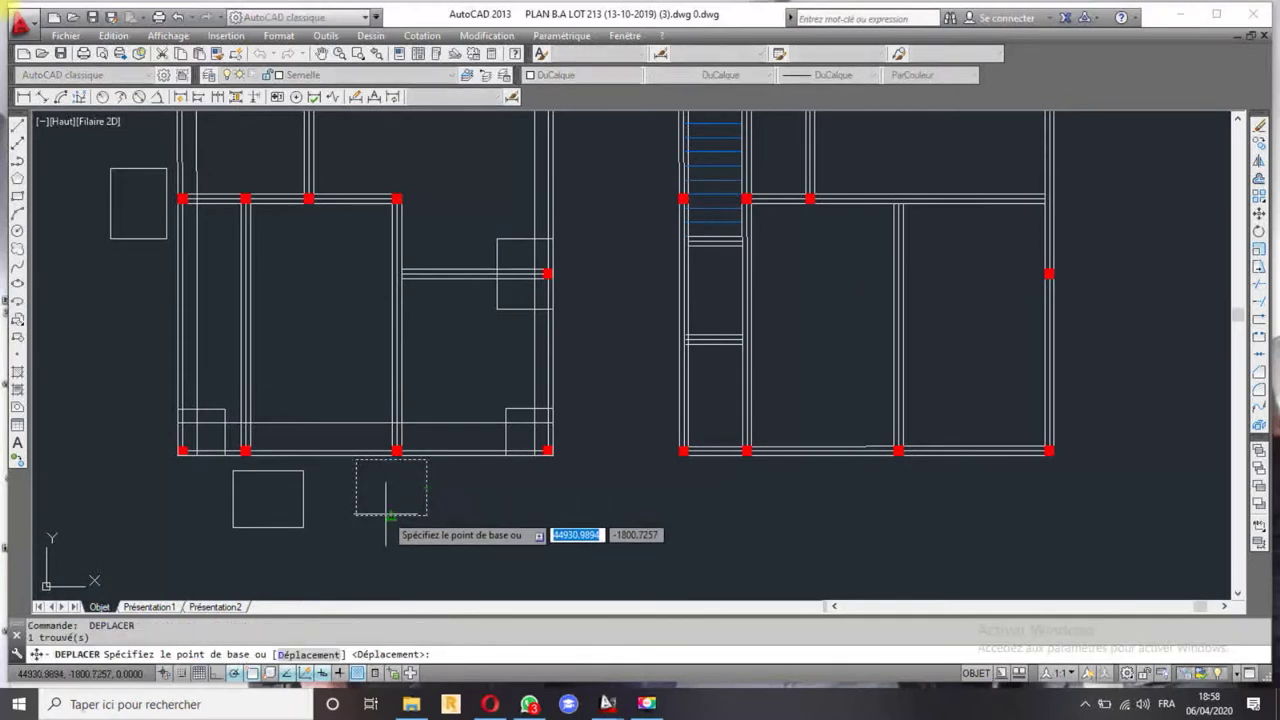
left_click(397, 450)
scroll(397, 452, "up", 4)
scroll(400, 455, "up", 2)
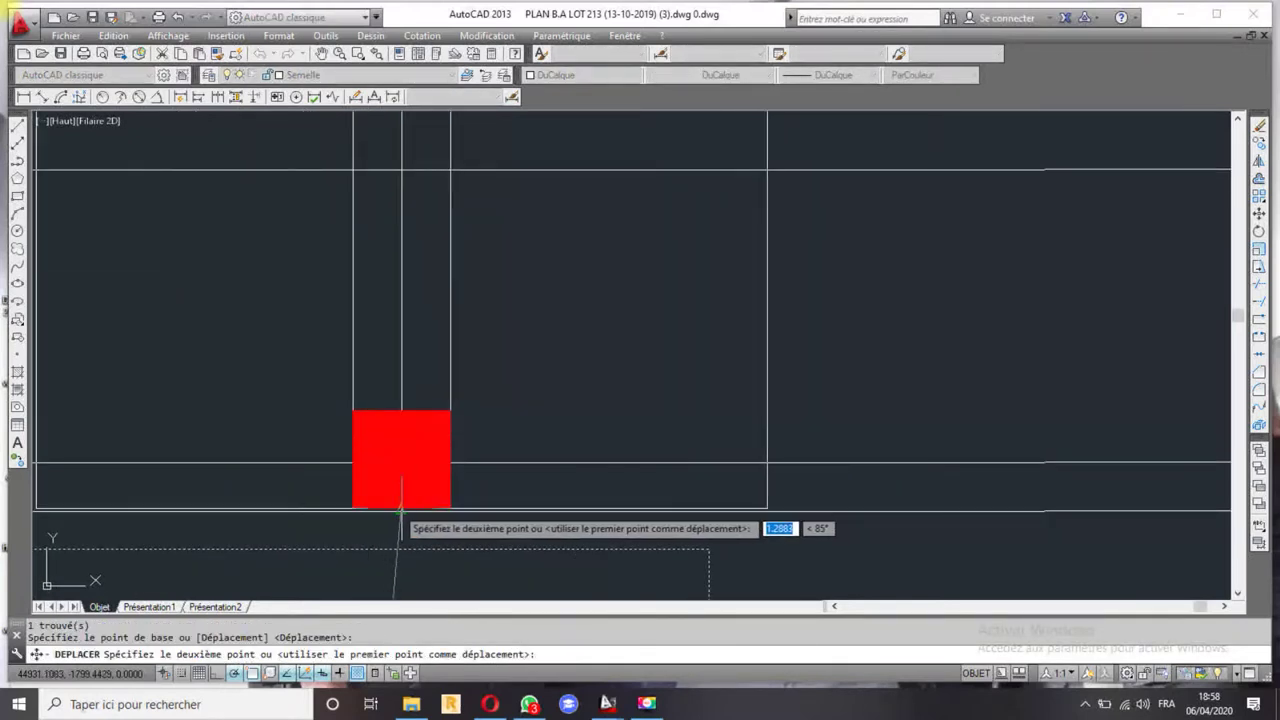
left_click(400, 500)
scroll(400, 500, "down", 6)
- Select the rectangle under the lower columns and start a move, then cancel it
middle_click_drag(391, 421, 506, 423)
left_click(488, 406)
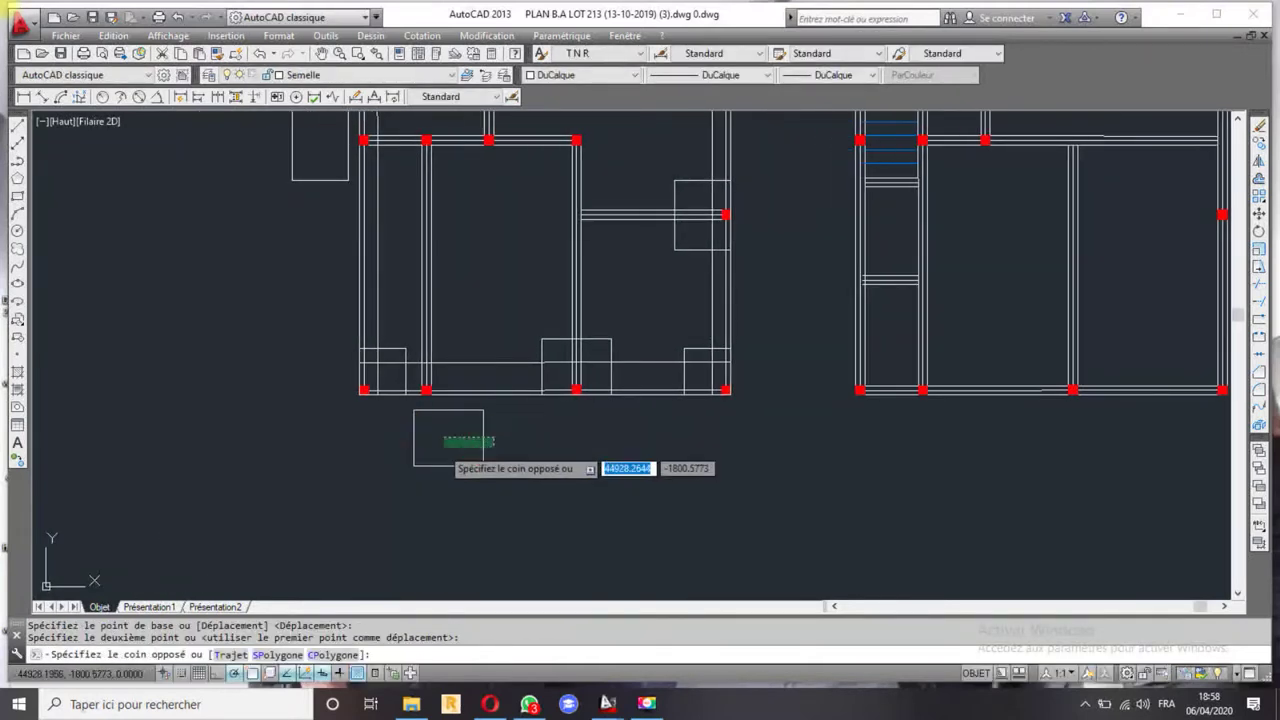
left_click(446, 452)
key("Return")
left_click(448, 465)
scroll(425, 388, "up", 5)
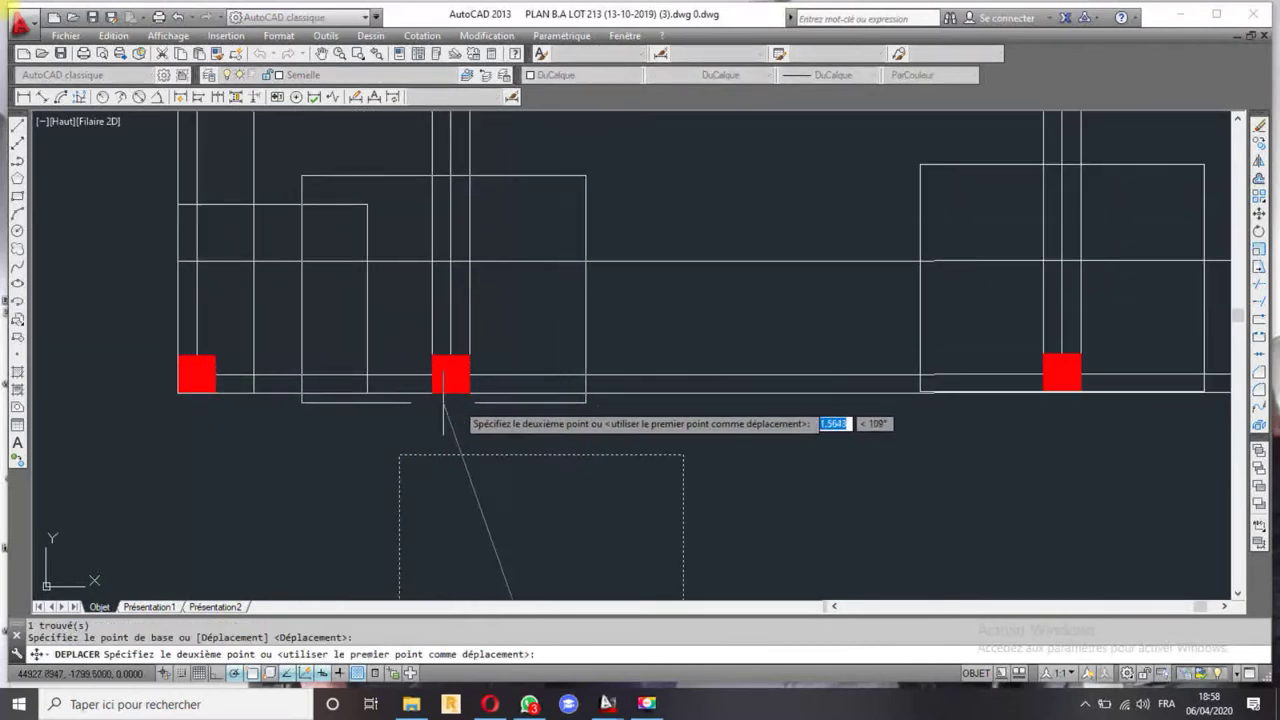
key("Escape")
scroll(540, 385, "down", 5)
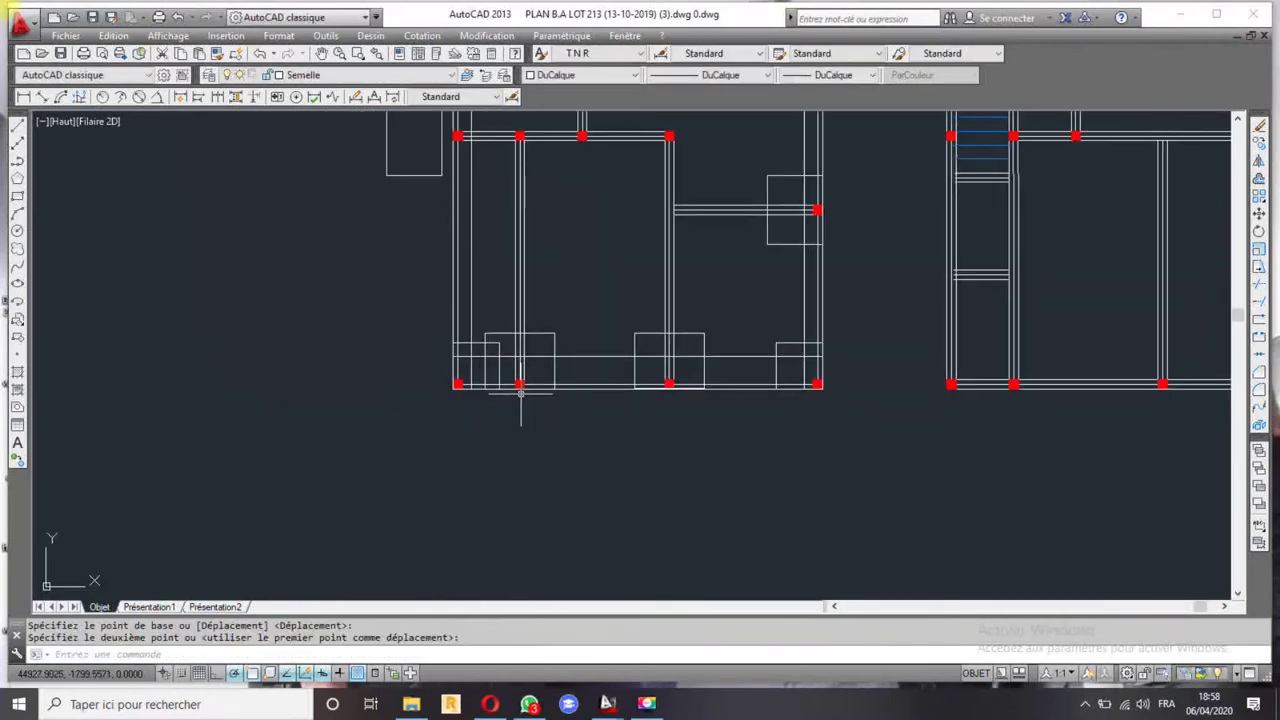
scroll(510, 360, "up", 2)
scroll(509, 360, "up", 4)
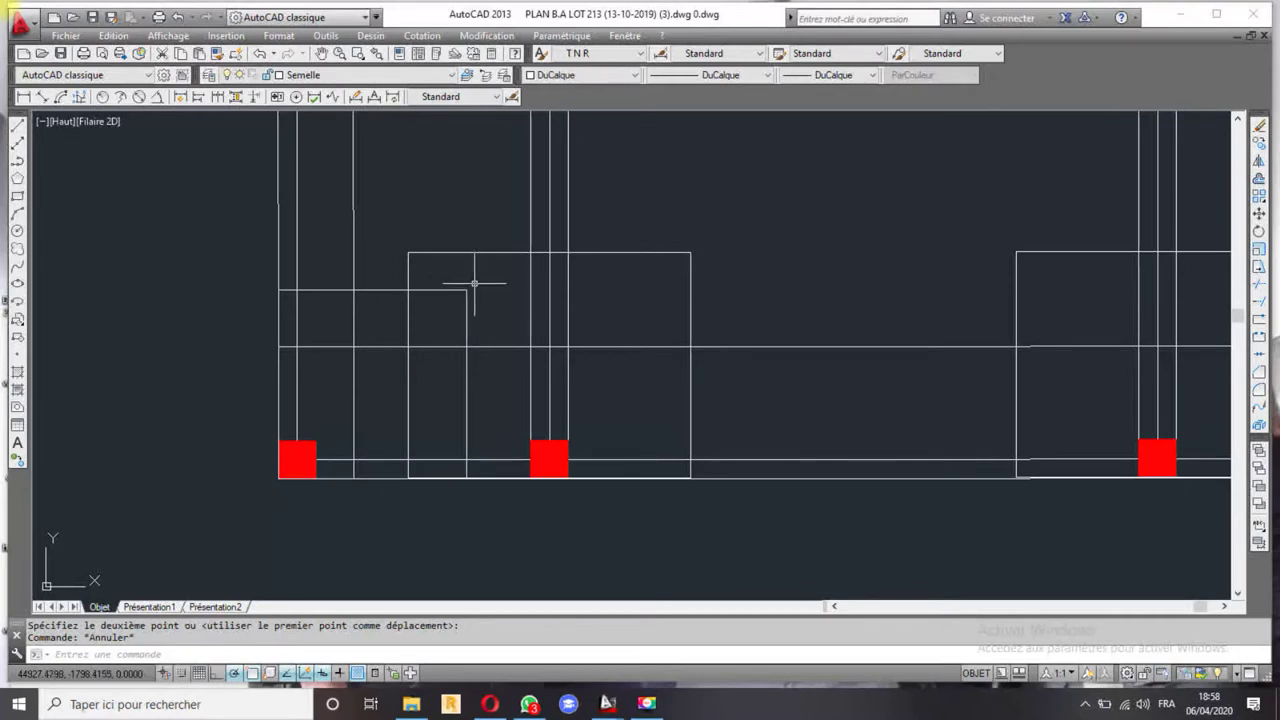
- Window-select the two overlapping rectangles at the lower columns, then clear the selection
scroll(474, 283, "up", 4)
scroll(474, 283, "down", 8)
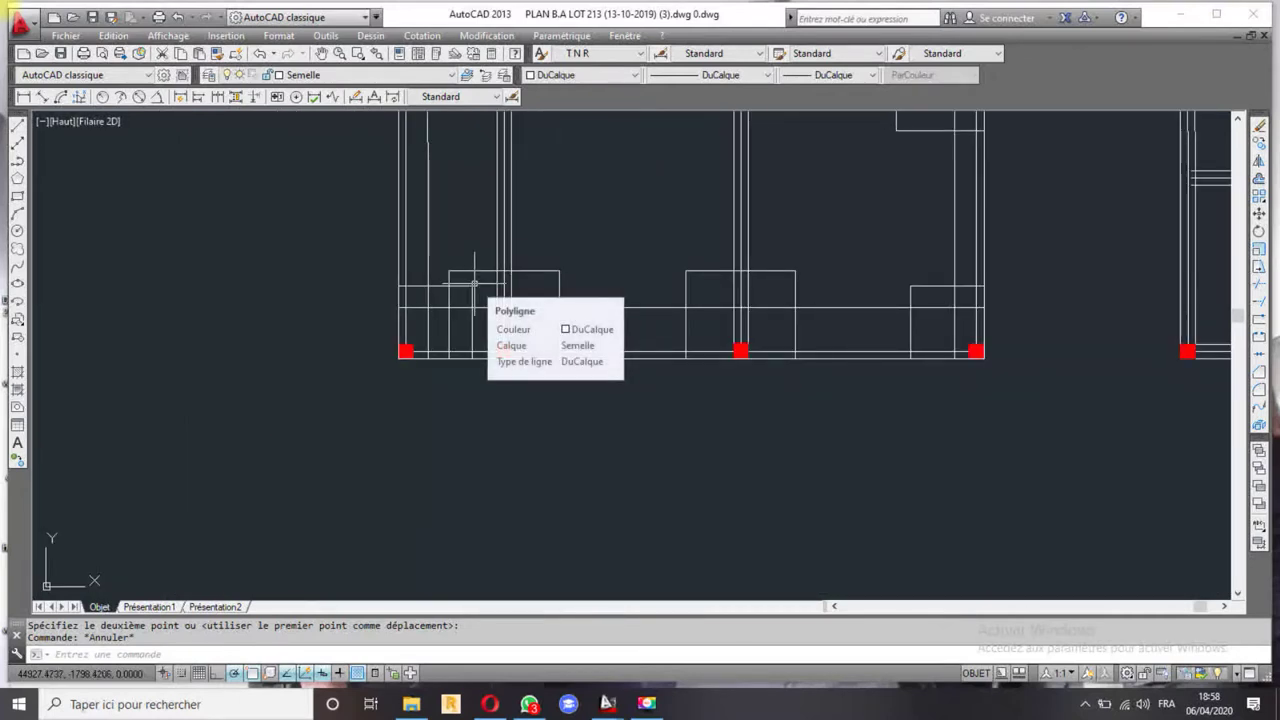
scroll(474, 283, "up", 2)
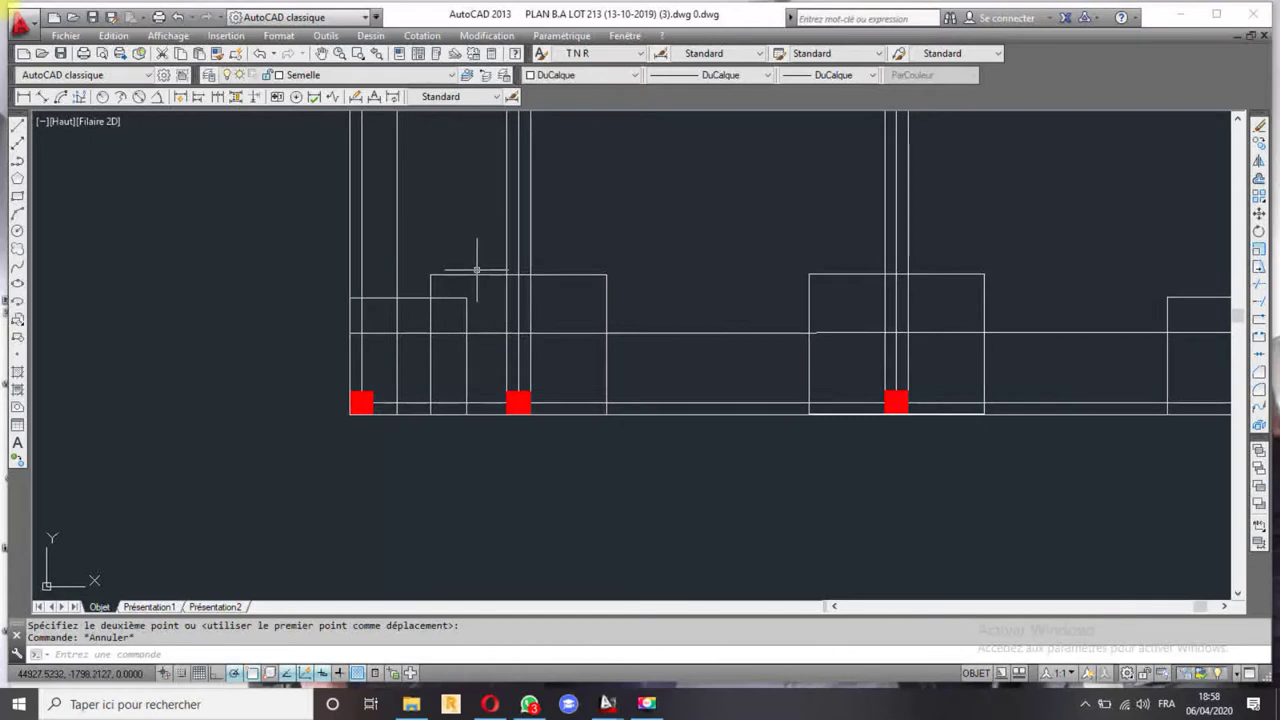
left_click(472, 266)
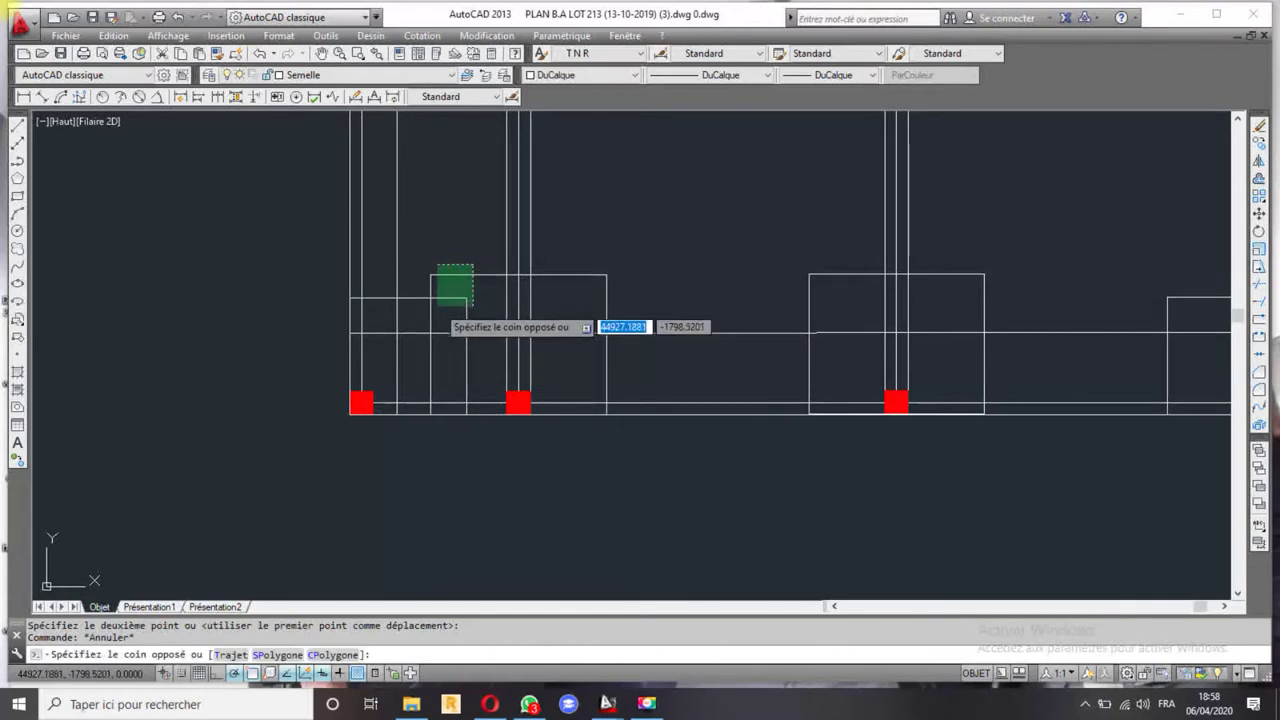
left_click(437, 302)
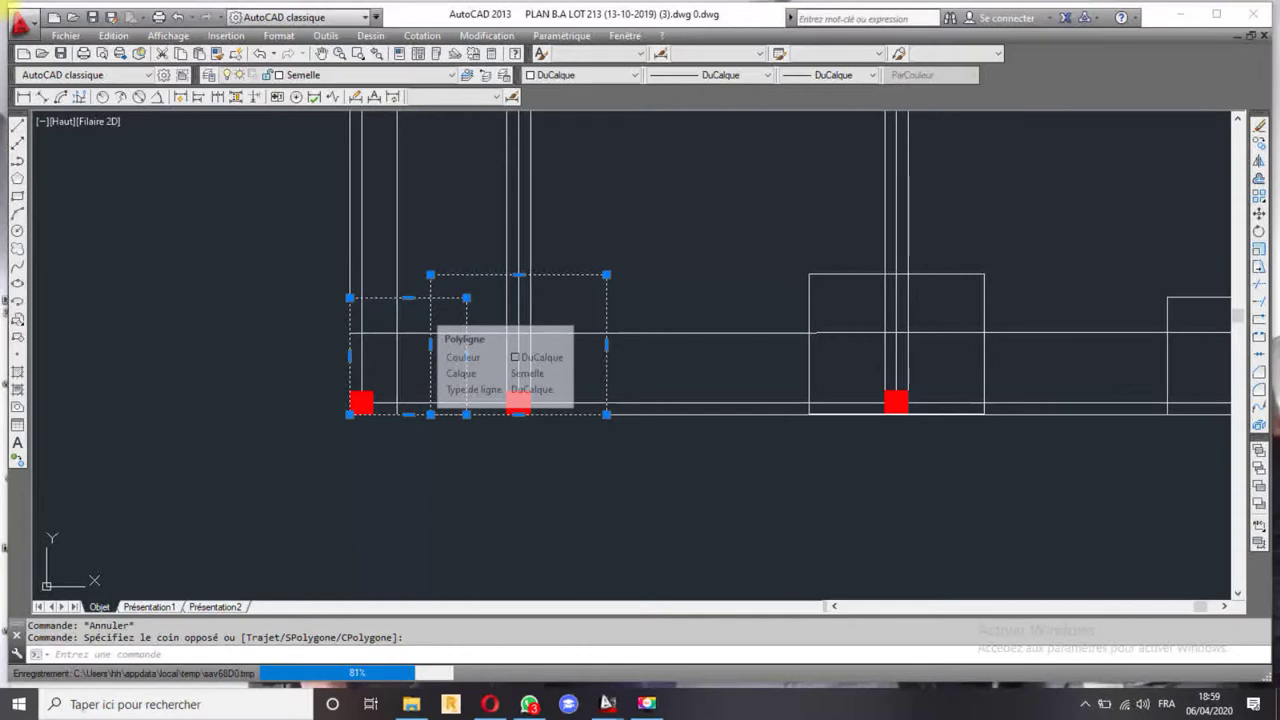
left_click(475, 250)
left_click(466, 298)
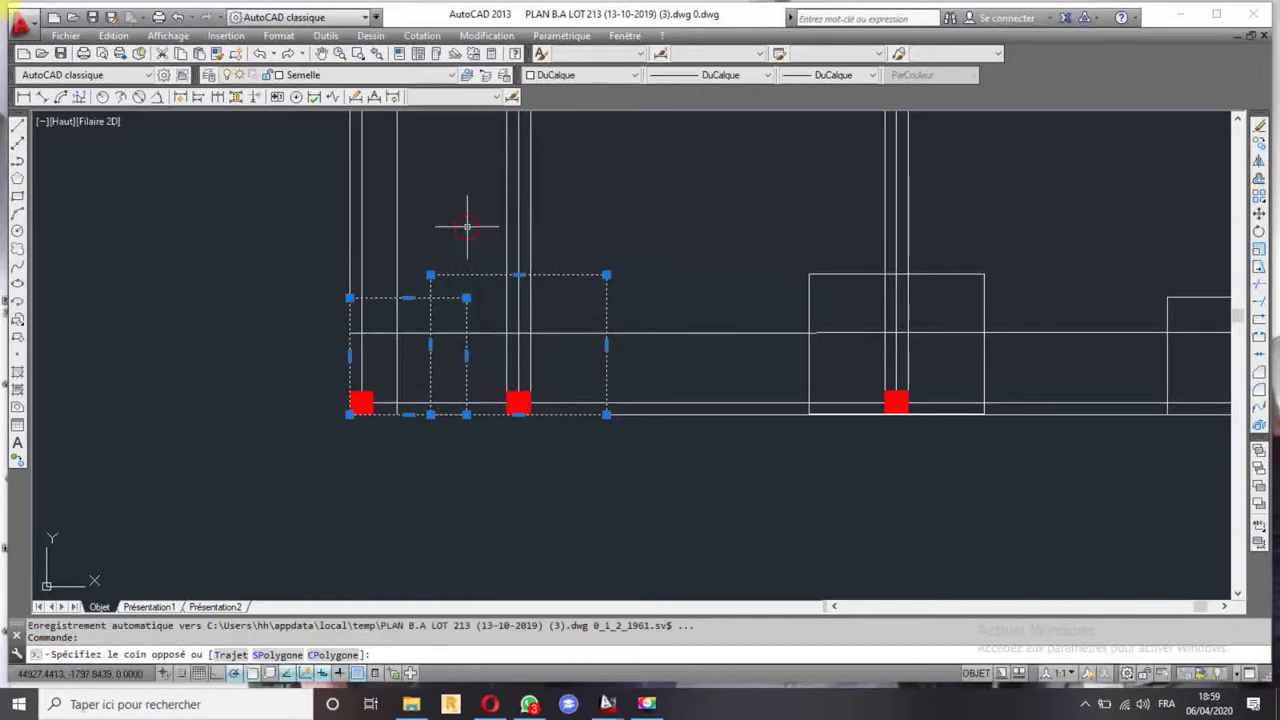
scroll(466, 250, "down", 4)
scroll(446, 281, "up", 4)
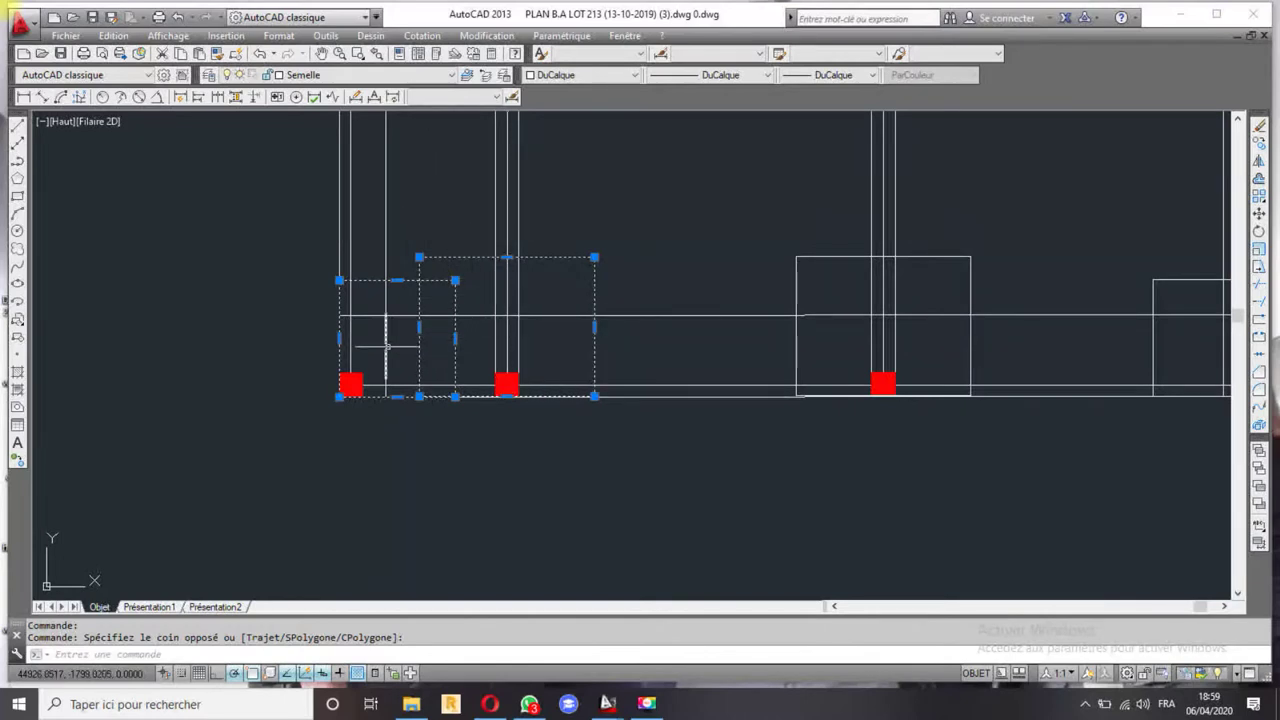
key("Escape")
- Erase the duplicate corner-column rectangle and select the rectangle left of the plan
left_click(406, 280)
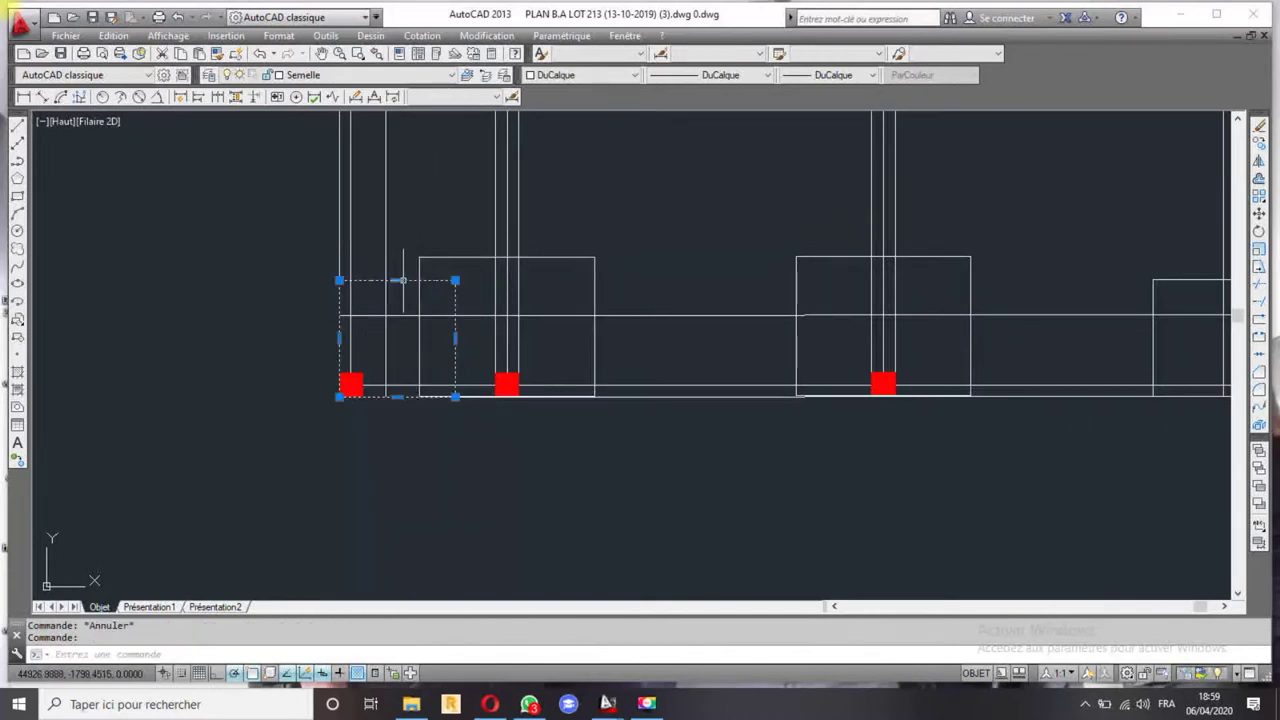
left_click(514, 208)
left_click(419, 319)
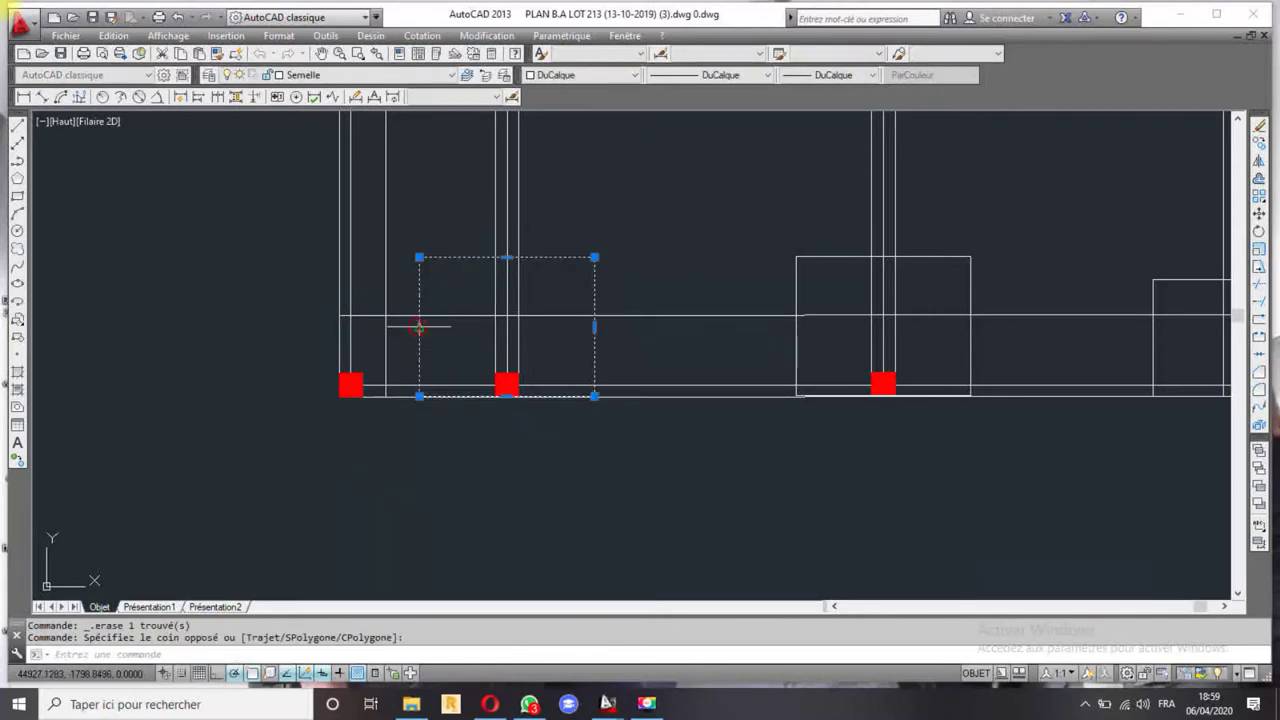
left_click(419, 327)
scroll(428, 297, "down", 4)
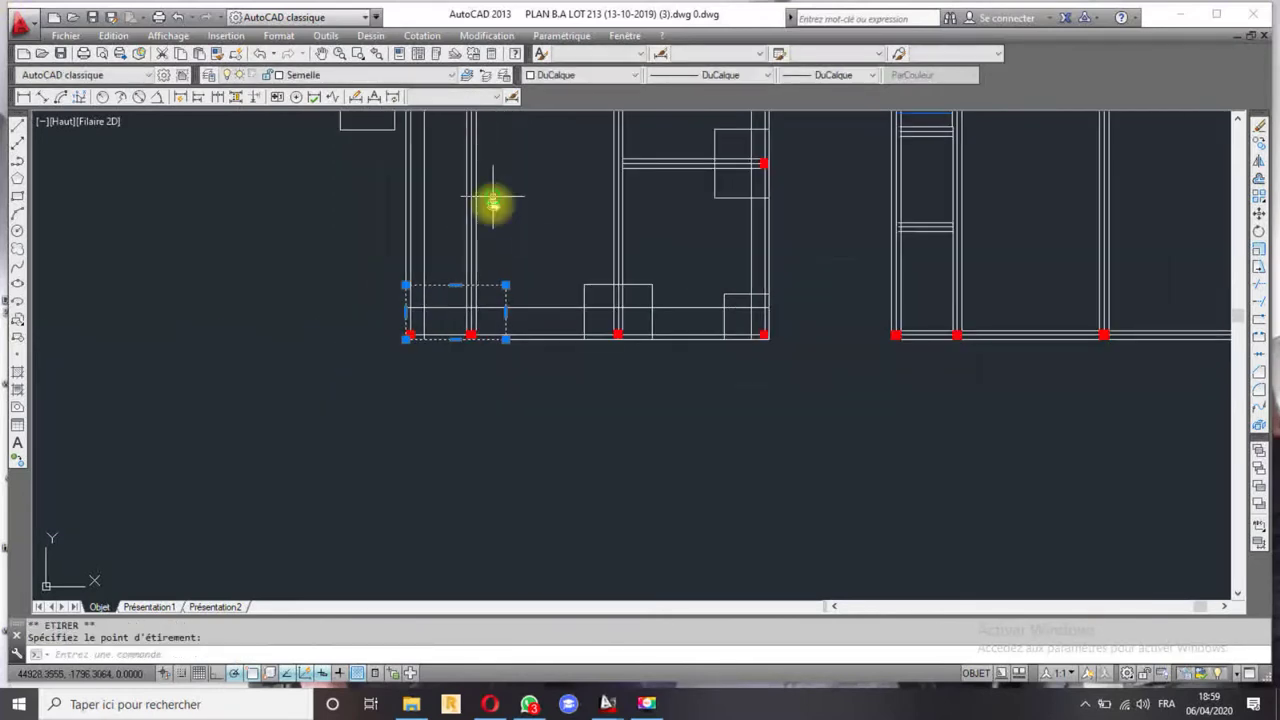
middle_click_drag(492, 196, 451, 423)
key("Escape")
scroll(365, 327, "up", 3)
left_click(390, 328)
left_click(348, 337)
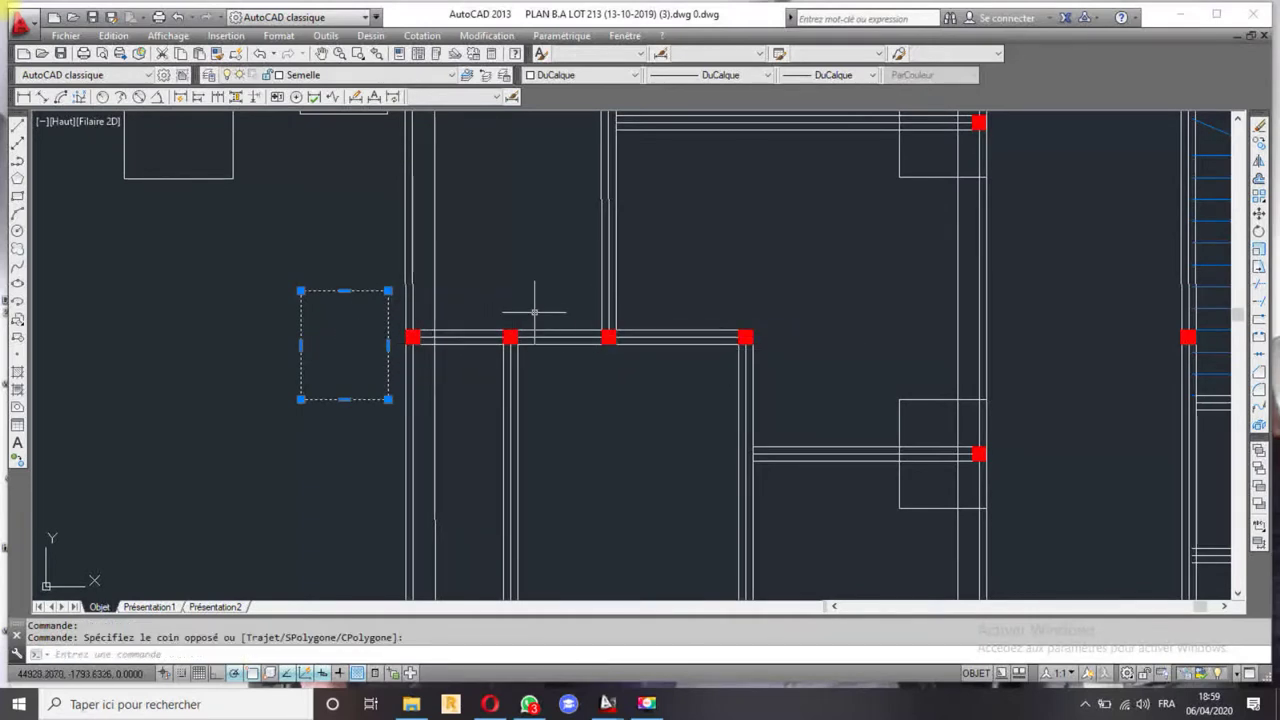
- Move the rectangle by its left edge onto the wall junction column
left_click(1259, 213)
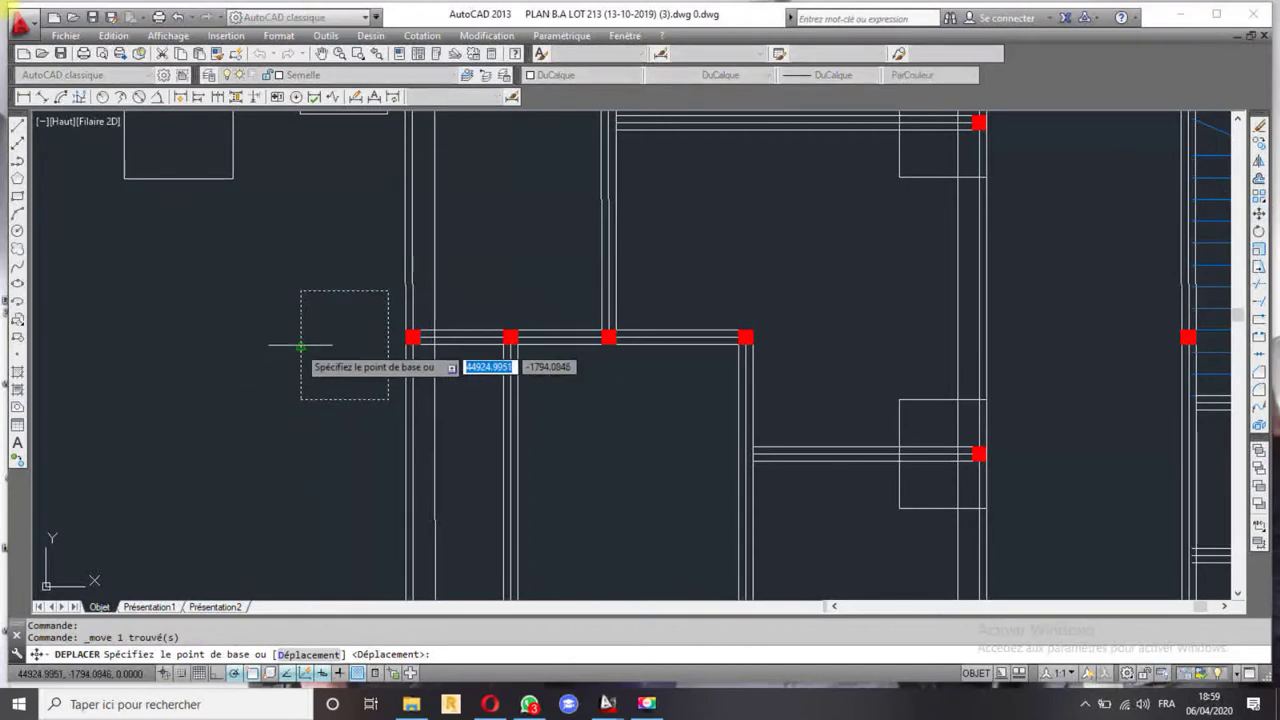
left_click(300, 345)
left_click(493, 337)
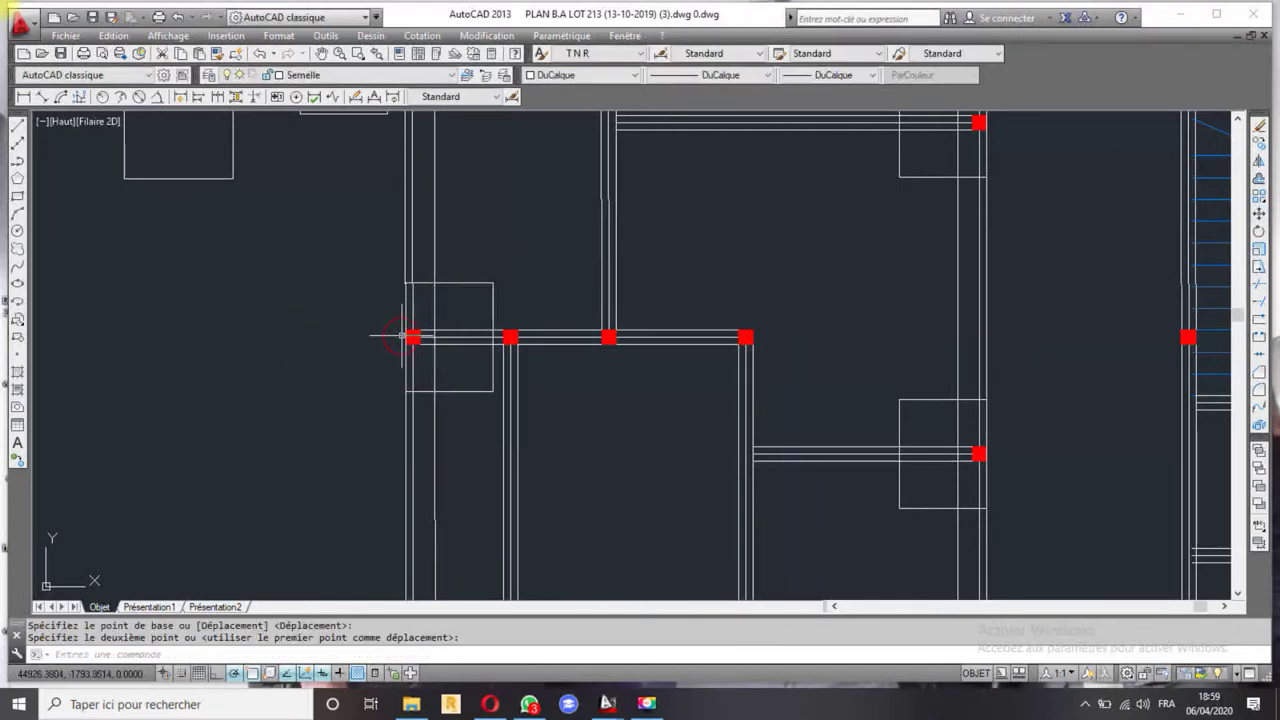
left_click(483, 330)
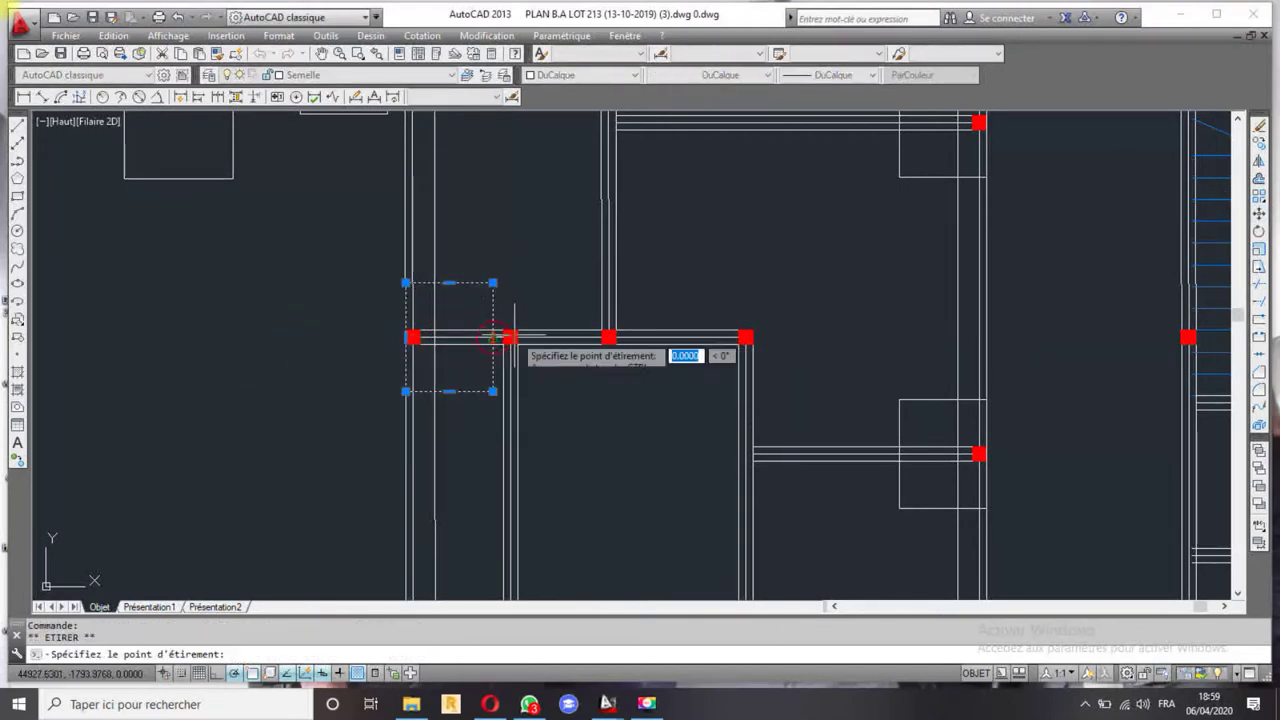
left_click(493, 337)
key("Escape")
scroll(657, 337, "down", 5)
scroll(520, 309, "up", 4)
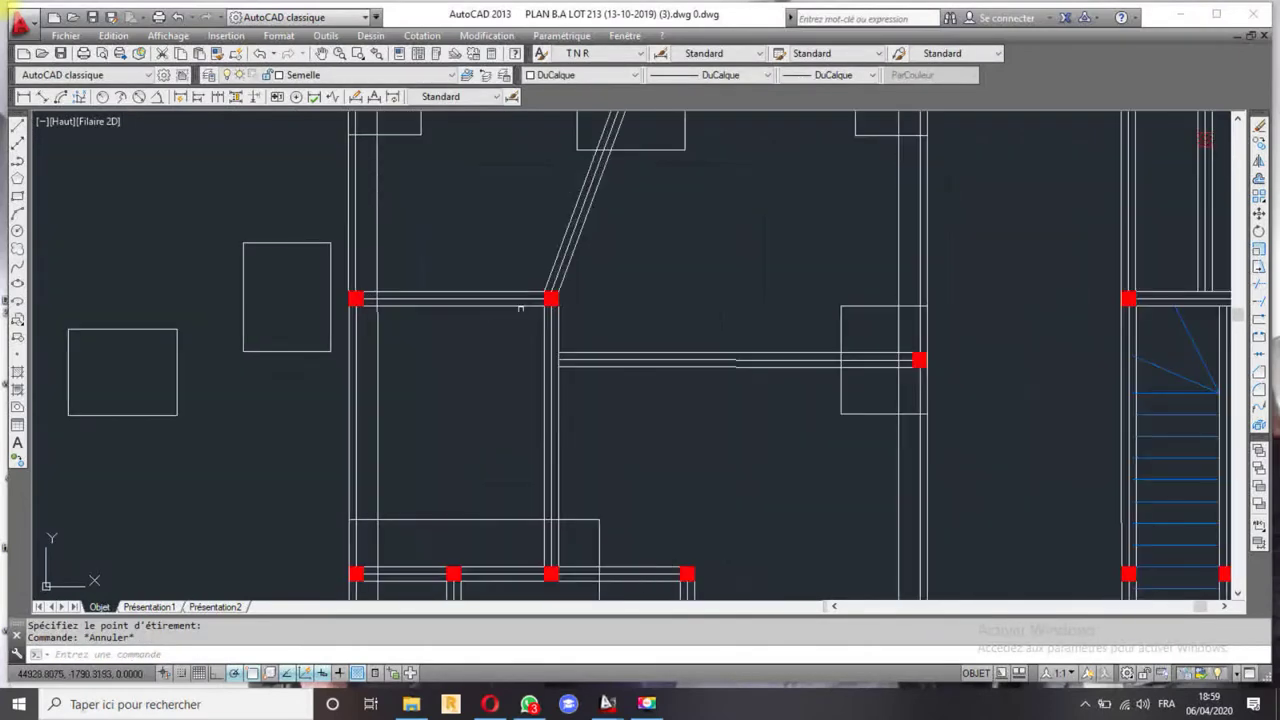
- Move the small rectangle by its left midpoint onto the junction column, then select another
left_click(260, 351)
left_click(253, 365)
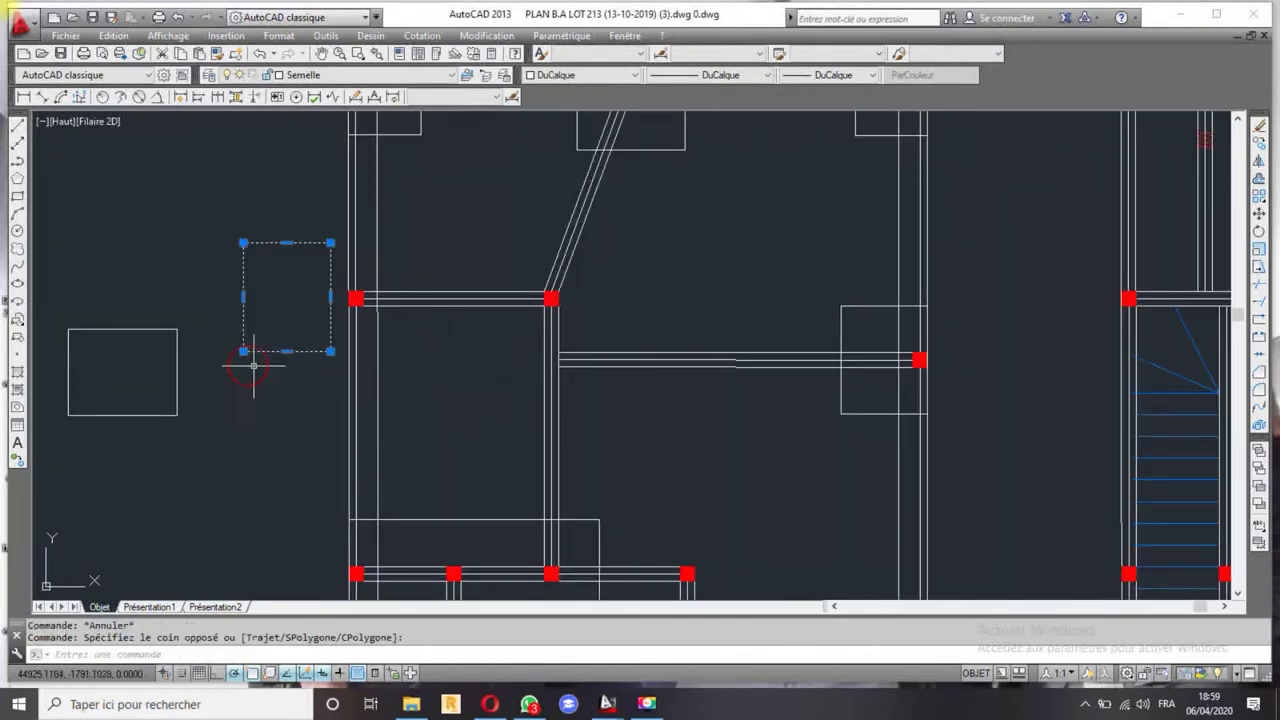
left_click(1258, 213)
left_click(243, 297)
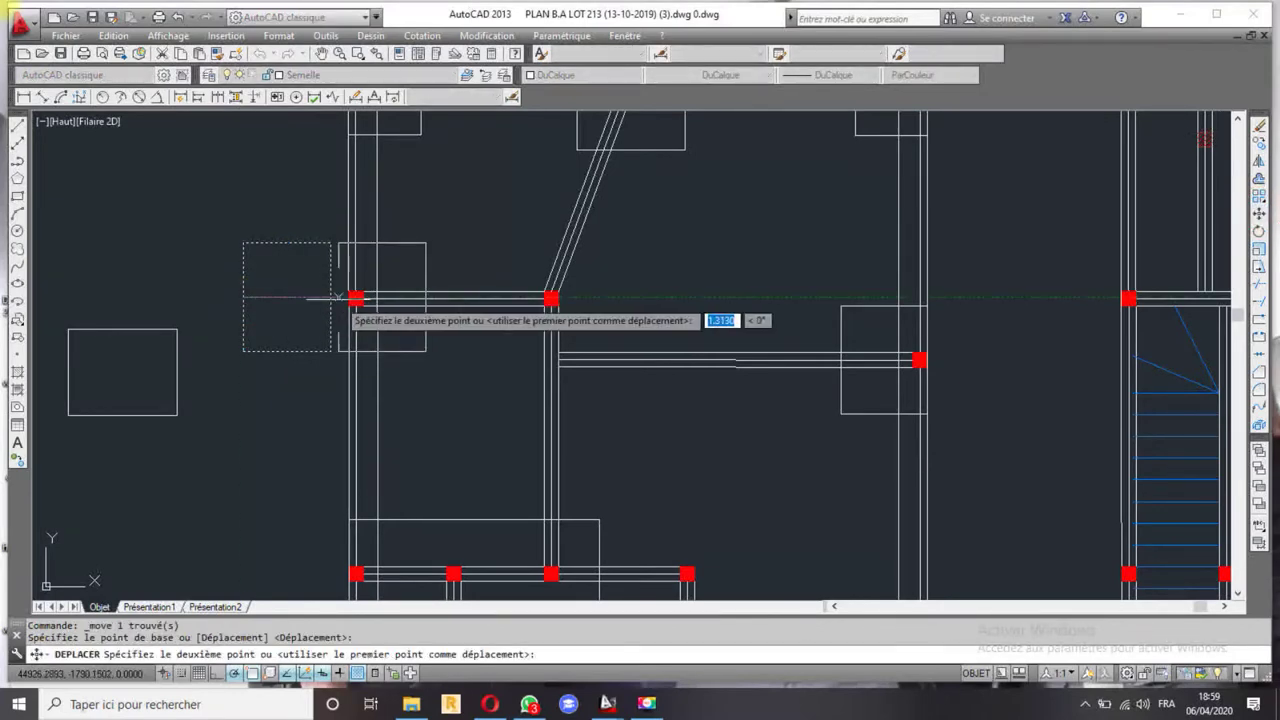
left_click(338, 297)
scroll(505, 279, "down", 2)
scroll(505, 279, "down", 3)
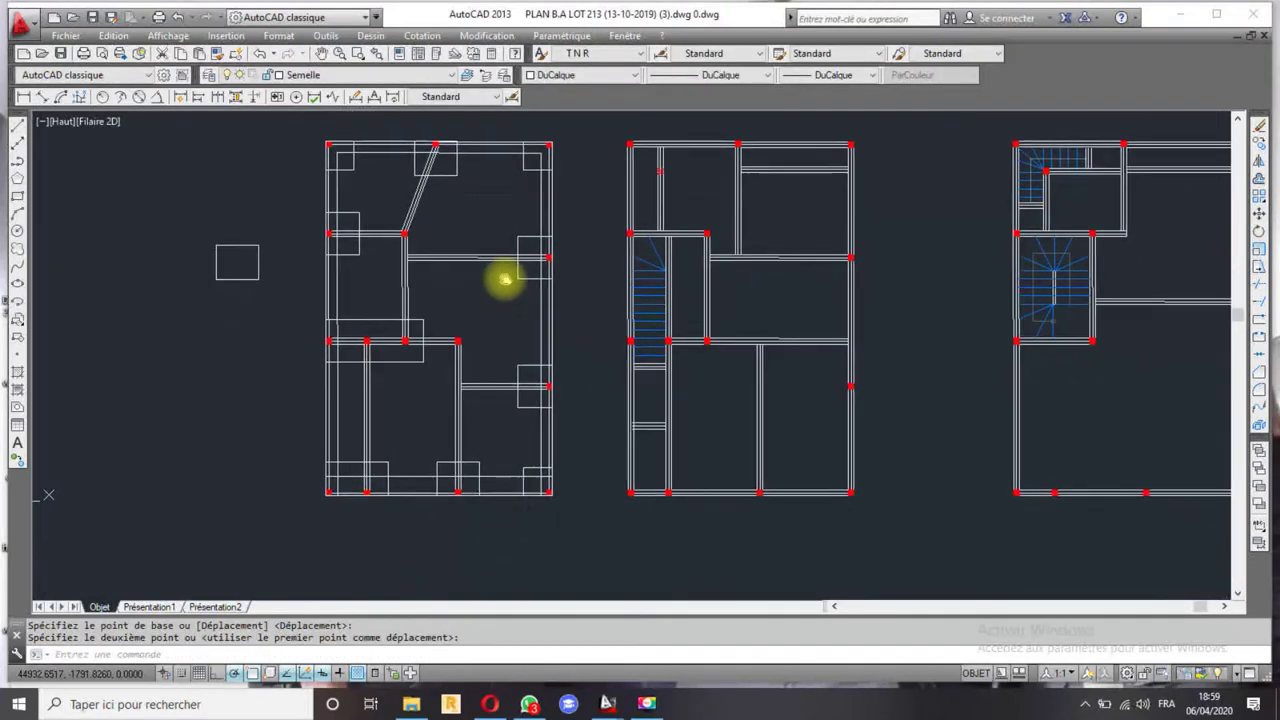
left_click(221, 268)
left_click(216, 290)
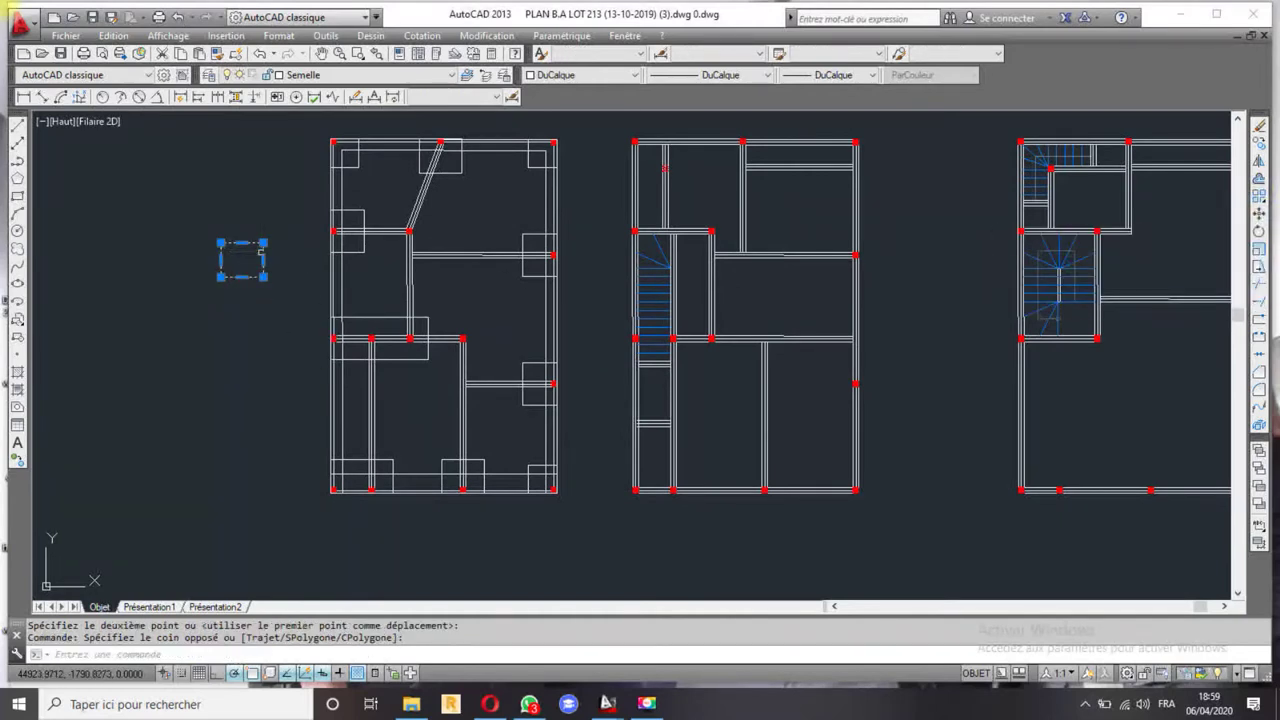
- Draw a 0.7 by 0.7 square near the red column
scroll(261, 252, "up", 4)
scroll(286, 271, "down", 4)
left_click(18, 197)
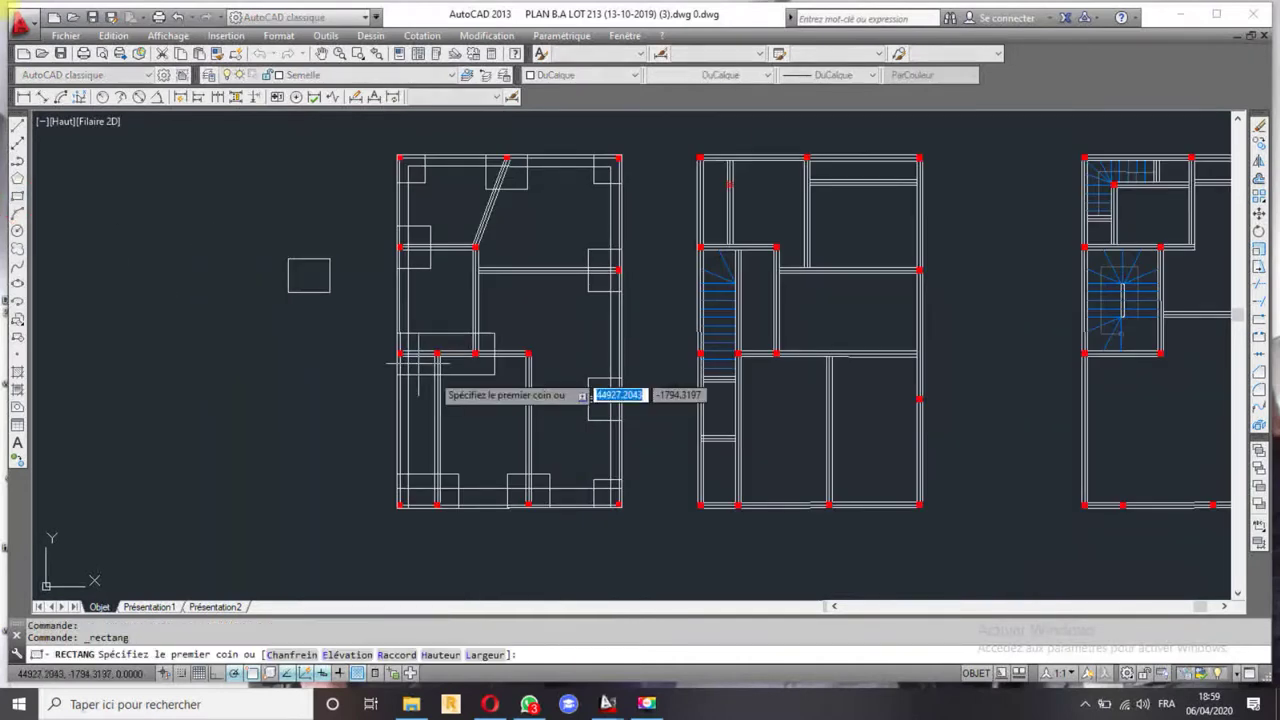
scroll(706, 380, "up", 3)
scroll(600, 345, "up", 2)
left_click(533, 315)
type(".7")
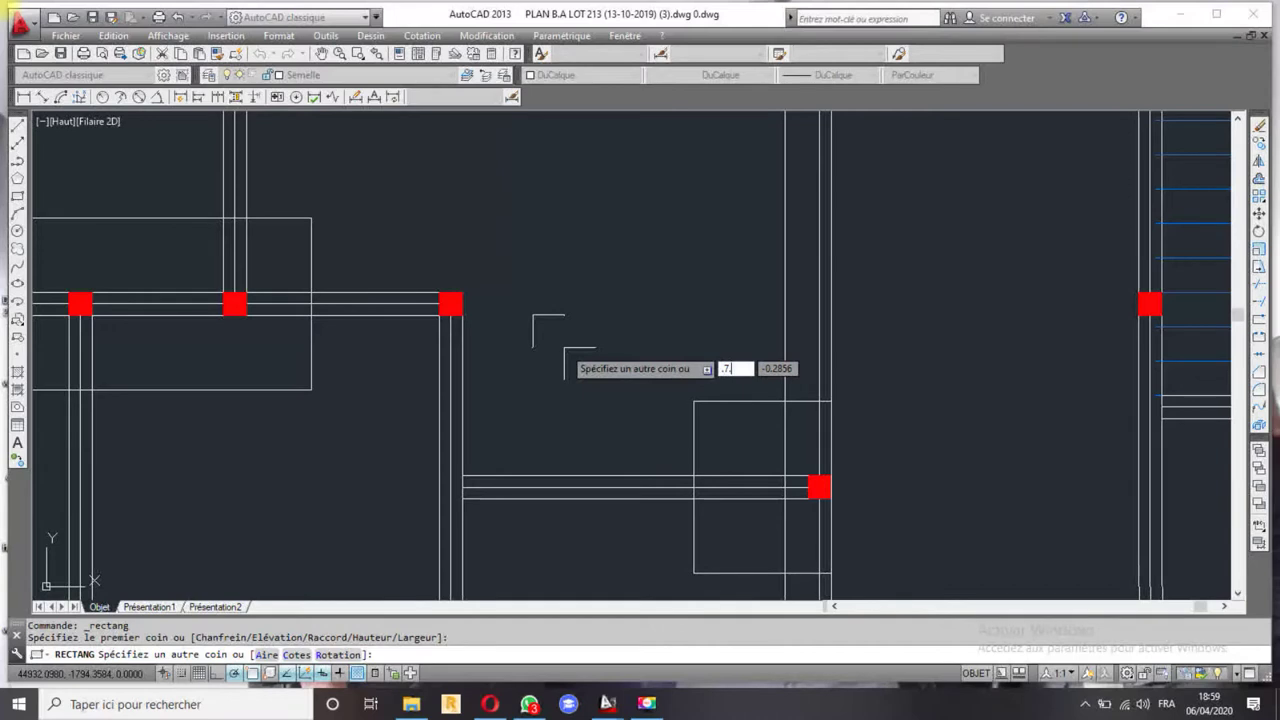
type(",.7")
key("Return")
- Move the 0.7 square from its centre onto the red column
left_click(573, 305)
left_click(593, 259)
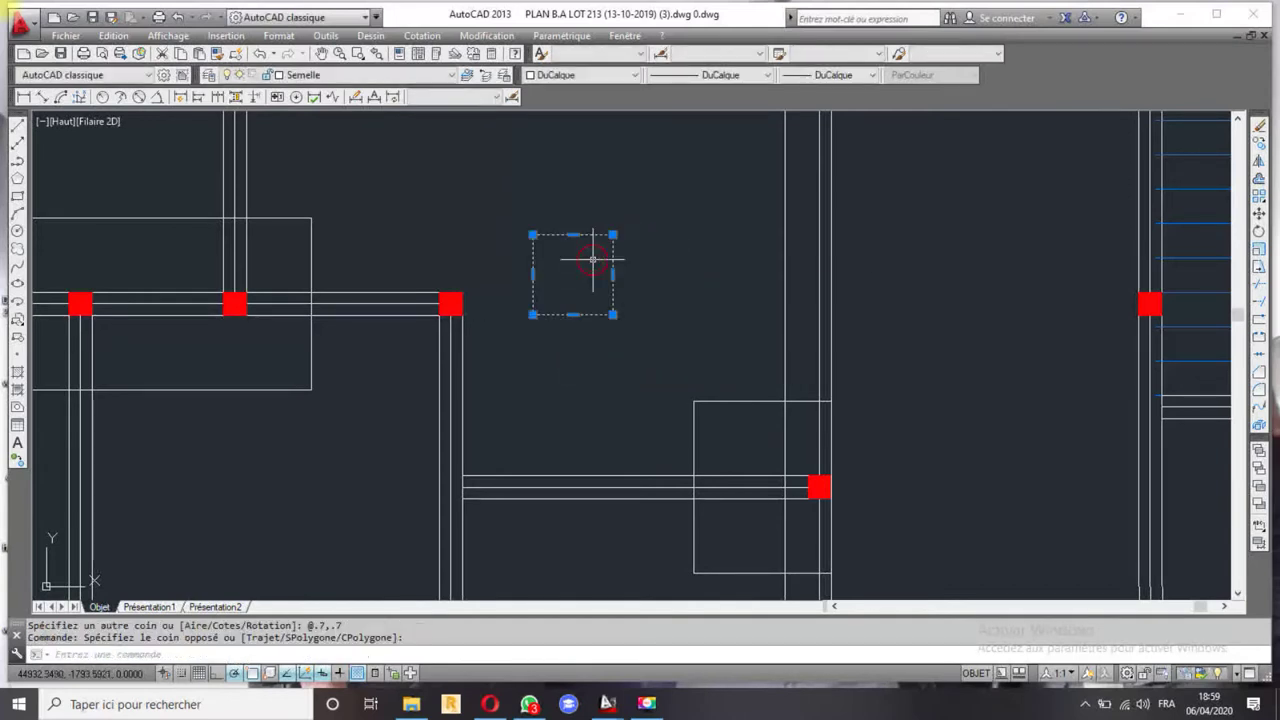
left_click(1259, 213)
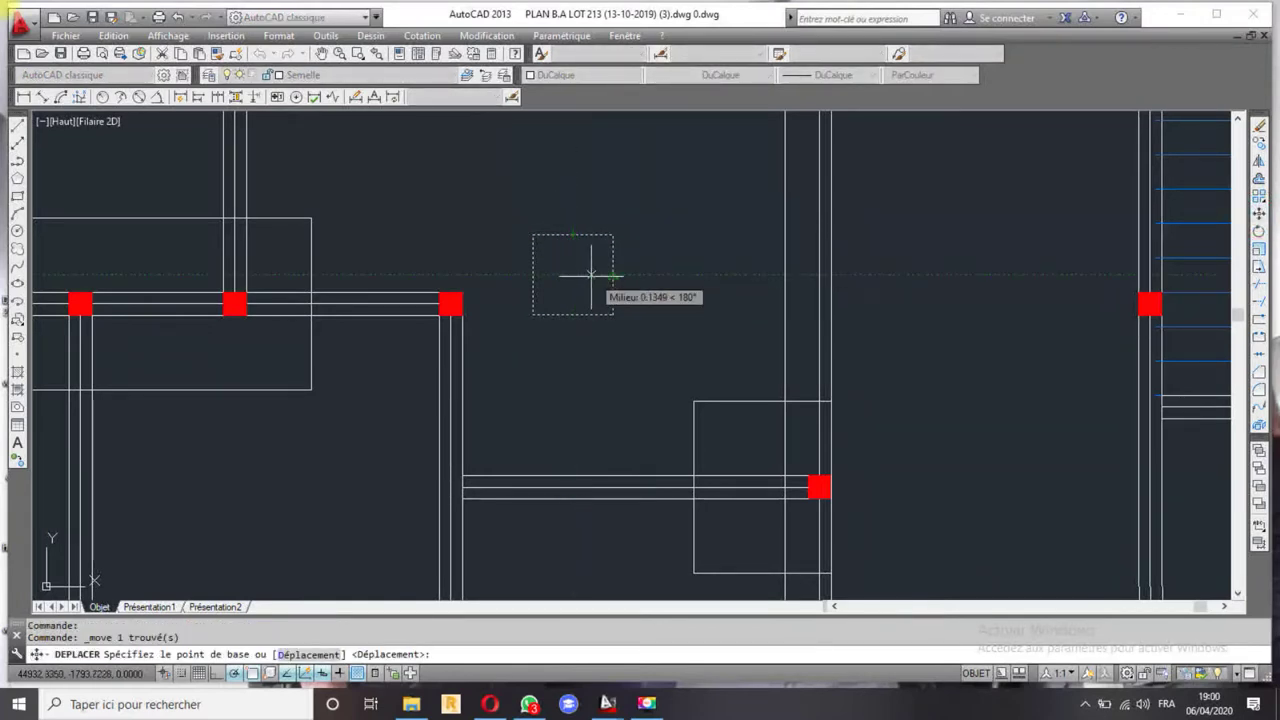
left_click(572, 275)
scroll(448, 300, "up", 4)
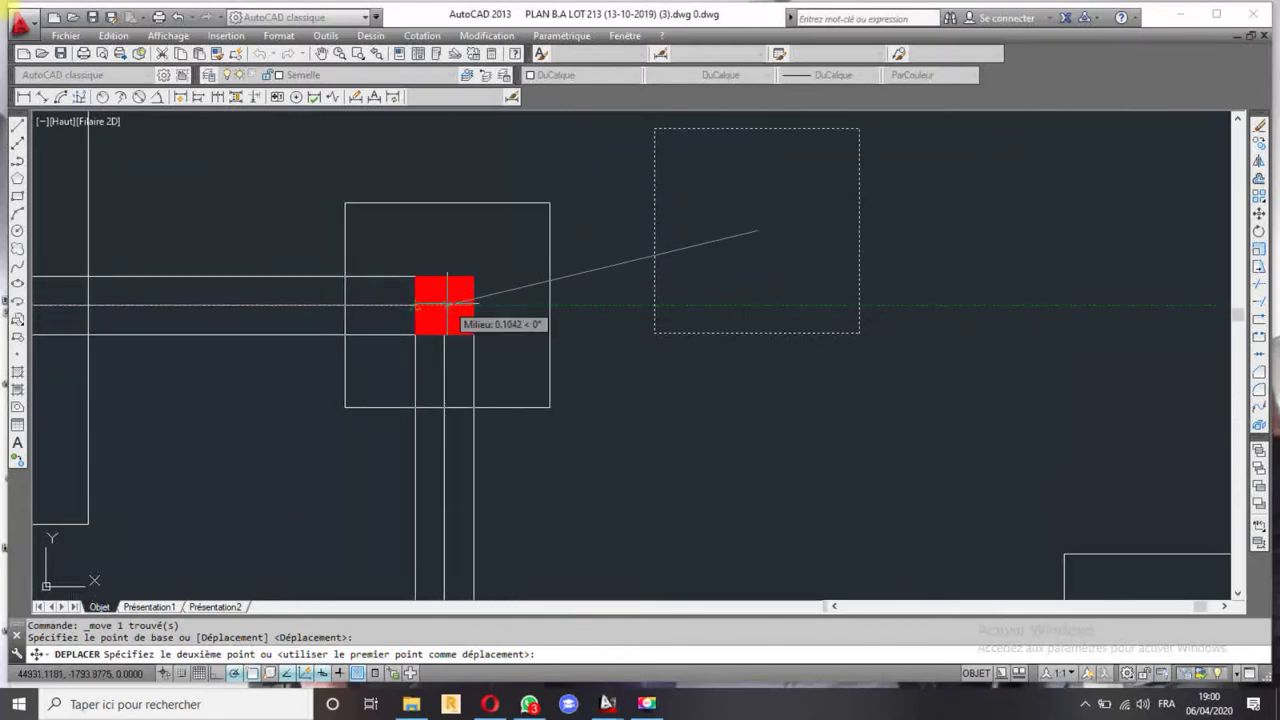
left_click(444, 305)
- Copy the column square to the upper beam junction
scroll(491, 272, "down", 3)
scroll(554, 313, "down", 5)
scroll(475, 302, "down", 1)
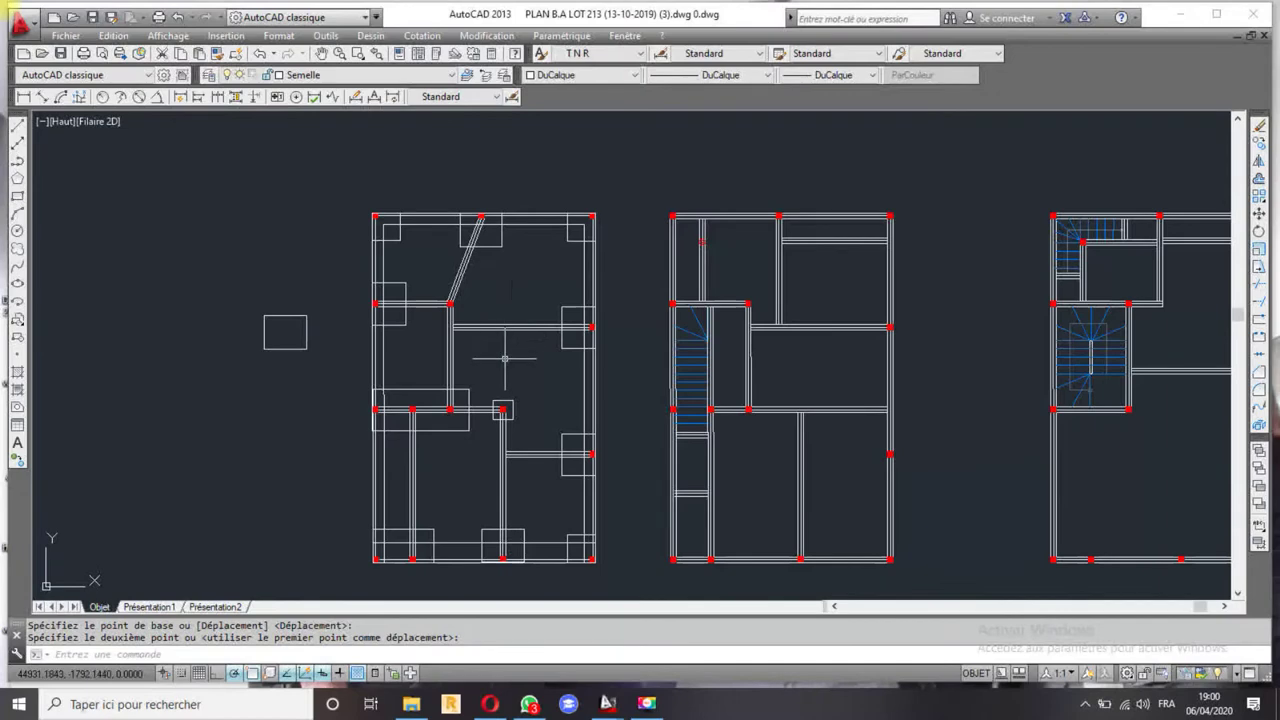
middle_click_drag(505, 358, 460, 320)
scroll(414, 270, "up", 2)
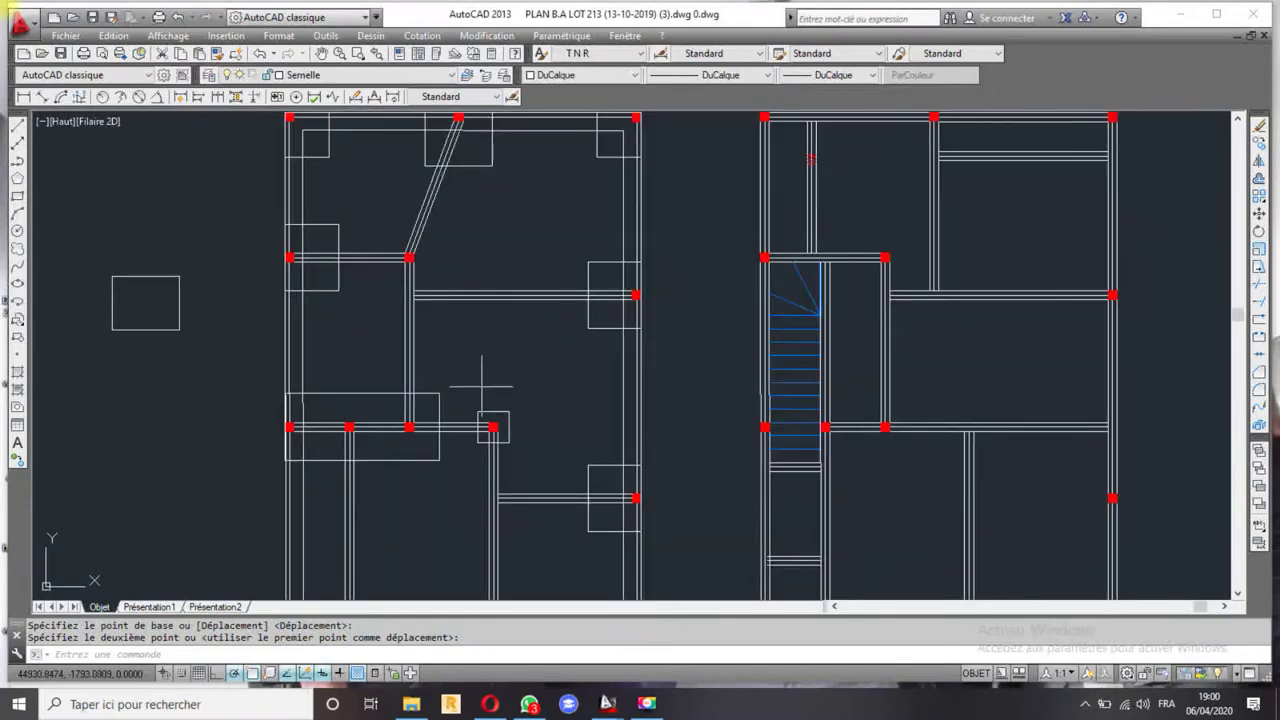
scroll(481, 385, "up", 2)
left_click(463, 391)
left_click(543, 477)
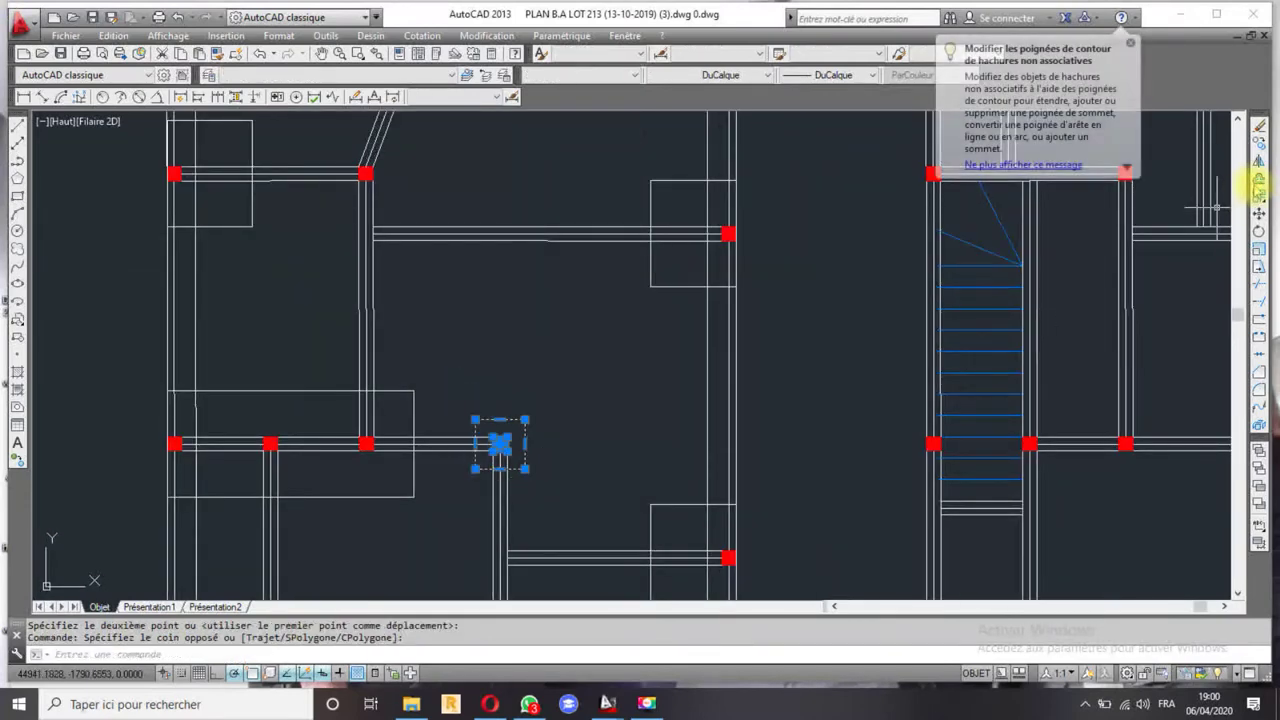
left_click(1258, 142)
scroll(500, 443, "up", 5)
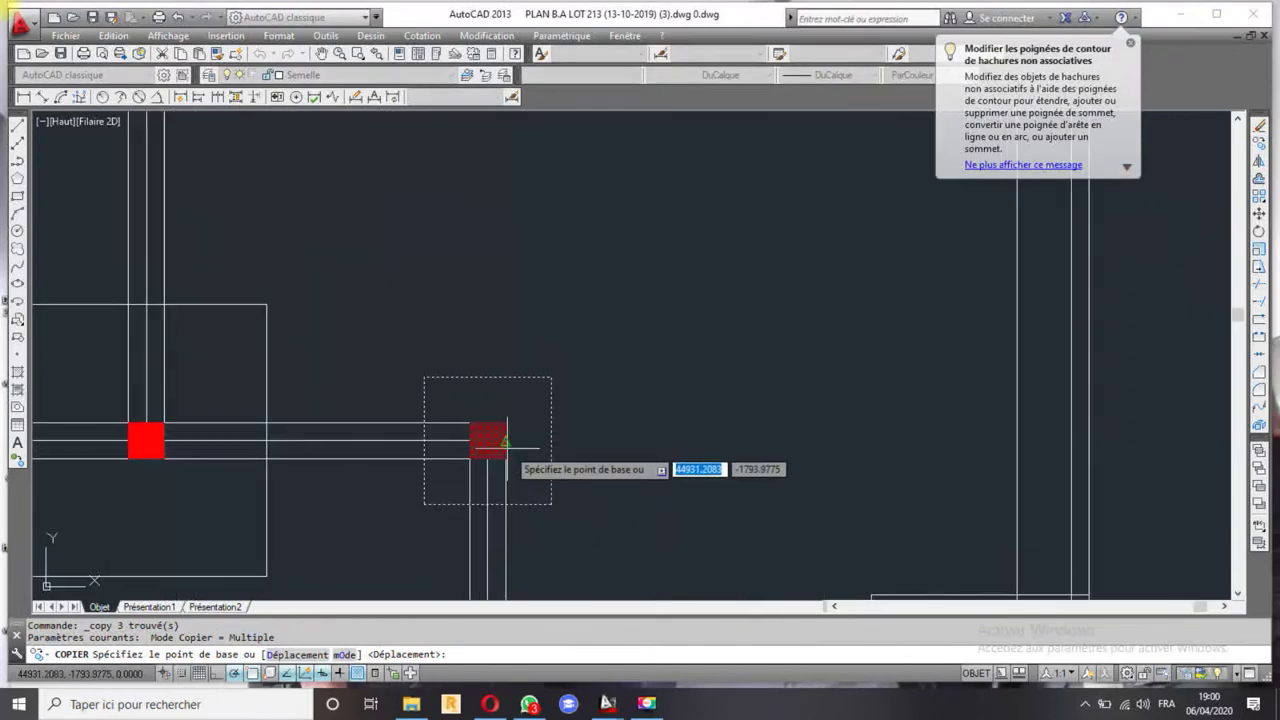
left_click(506, 441)
scroll(503, 437, "down", 3)
scroll(378, 225, "up", 5)
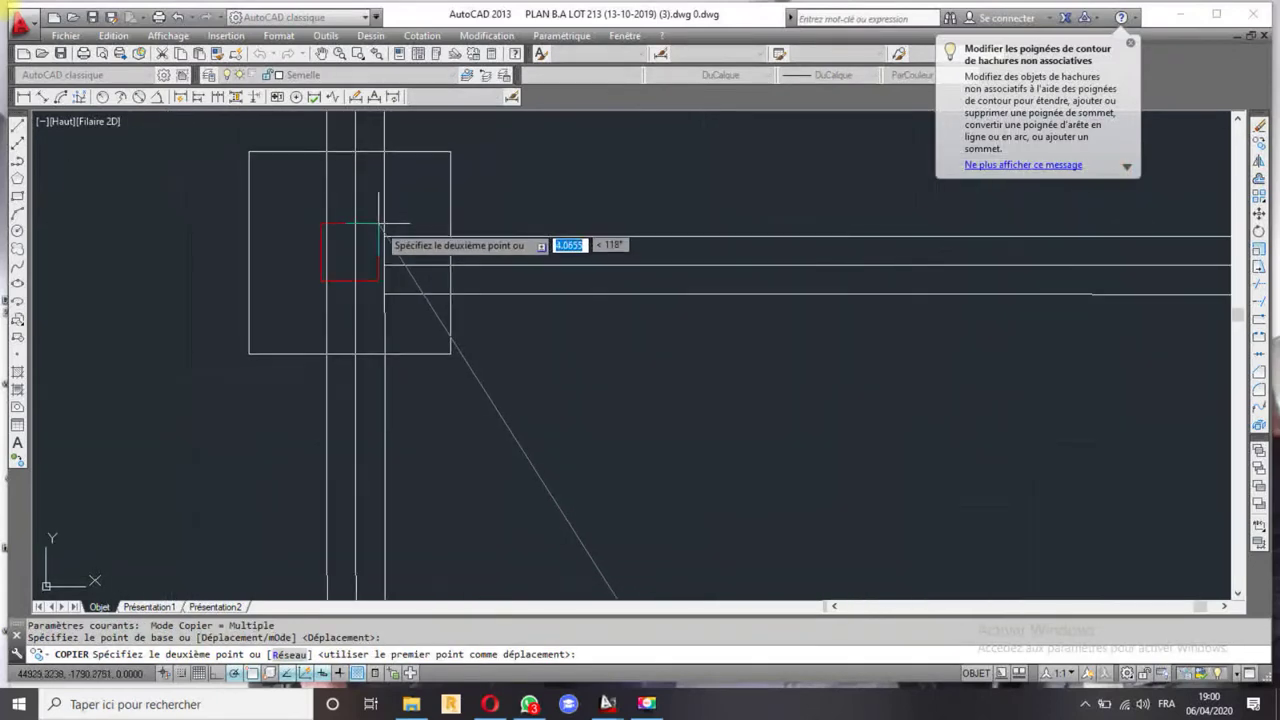
scroll(378, 225, "up", 2)
left_click(376, 234)
scroll(490, 200, "down", 3)
scroll(560, 300, "down", 2)
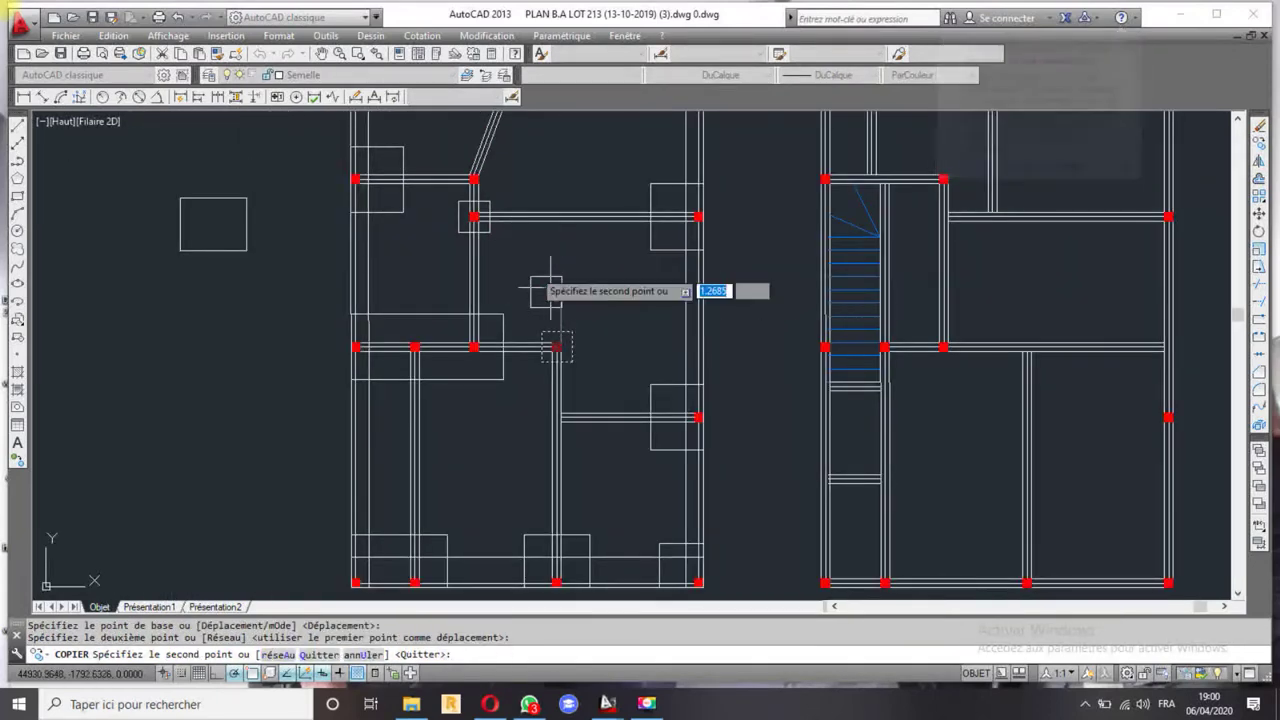
key("Escape")
middle_click_drag(550, 289, 453, 210)
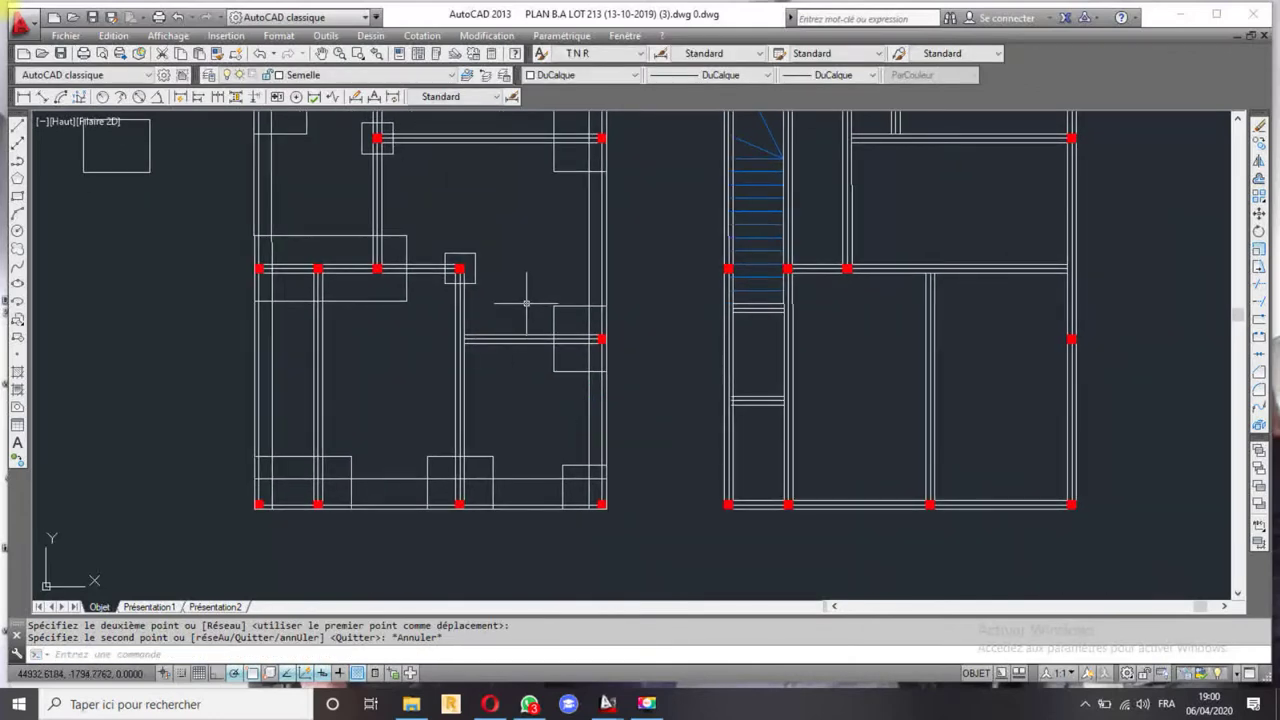
scroll(526, 302, "down", 2)
scroll(509, 249, "down", 1)
scroll(446, 252, "up", 2)
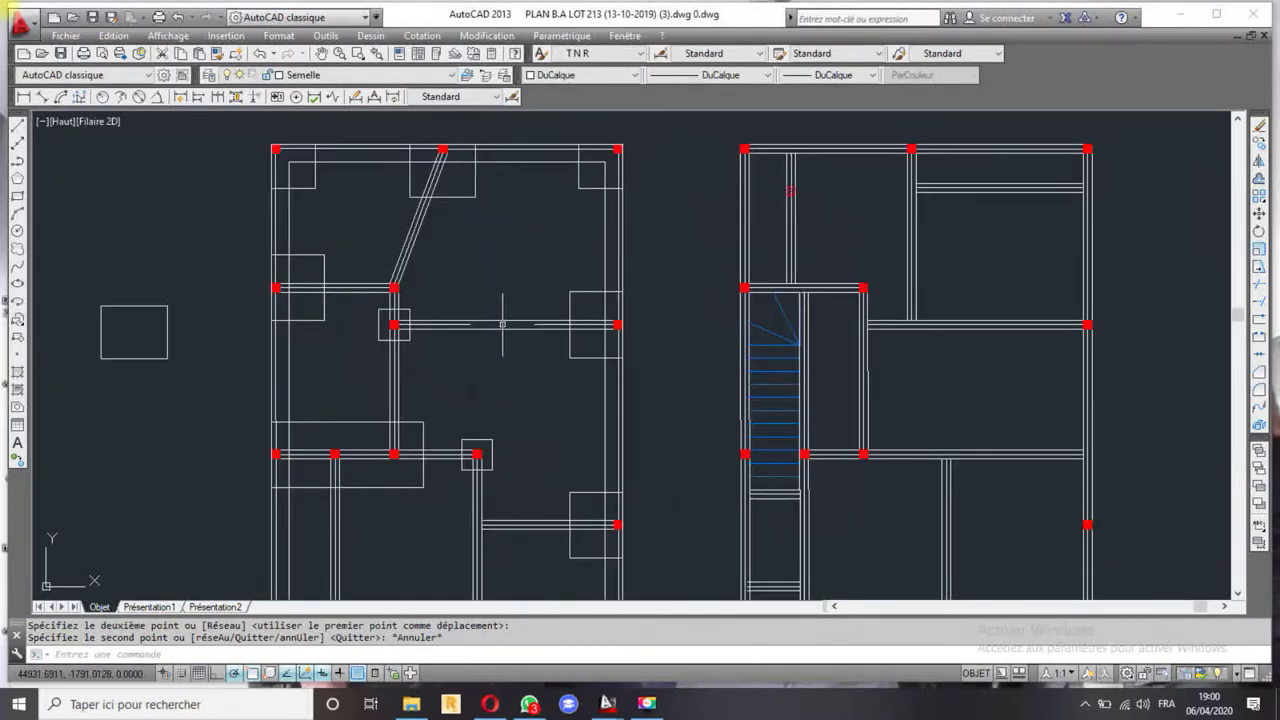
scroll(505, 350, "down", 1)
scroll(495, 333, "down", 1)
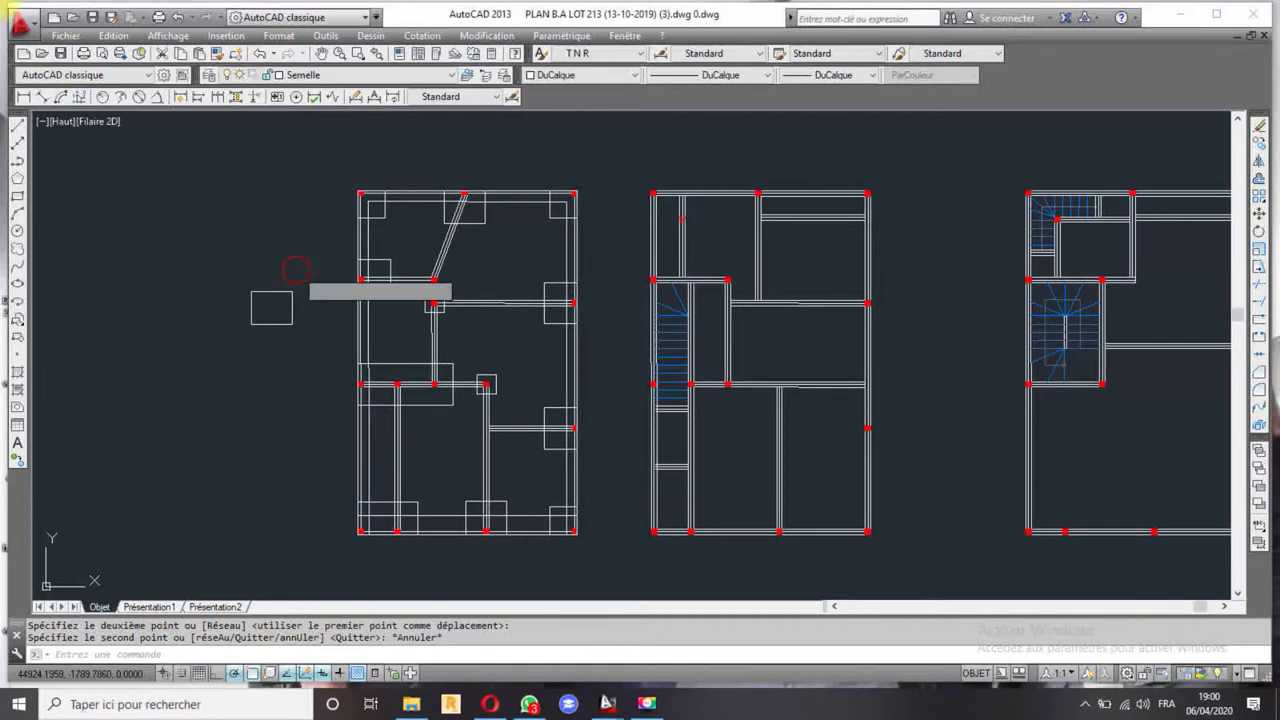
- Erase the loose rectangle left of the first floor plan
left_click(275, 295)
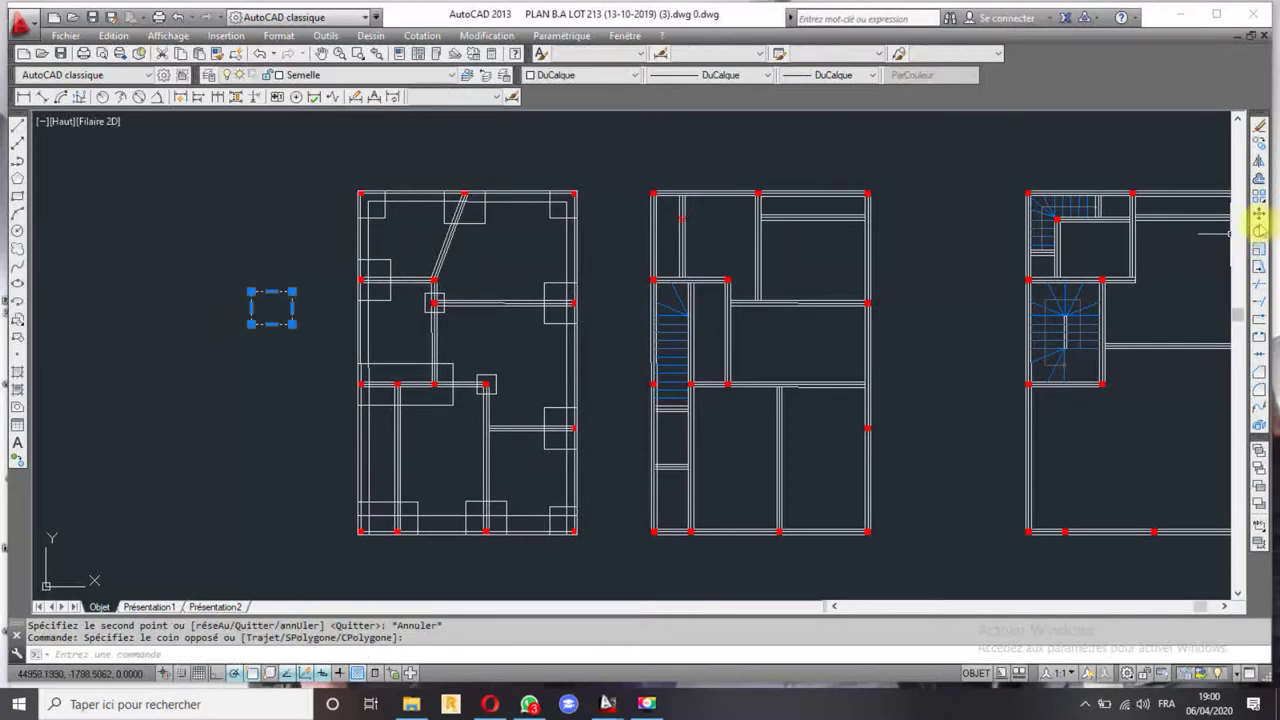
key("Escape")
left_click(271, 270)
key("Delete")
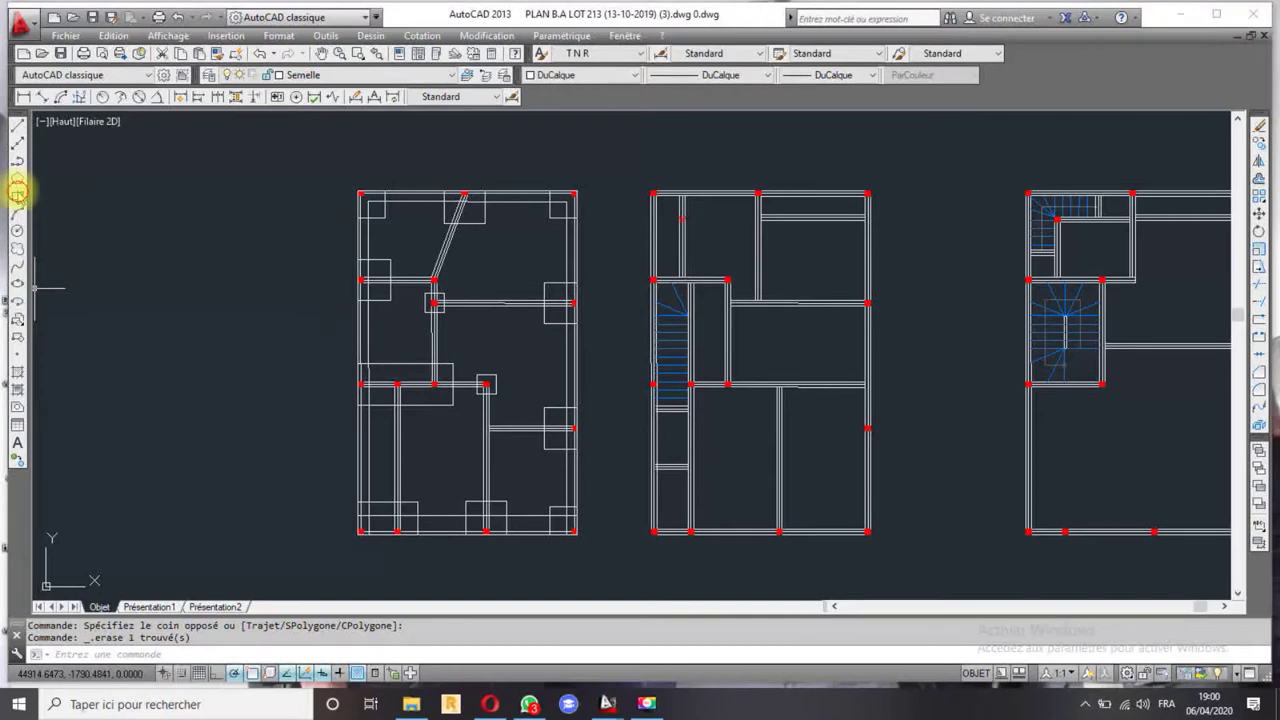
- Draw a 1.6 by 1.6 square left of the plan and select it
left_click(17, 192)
left_click(167, 326)
type("1.6")
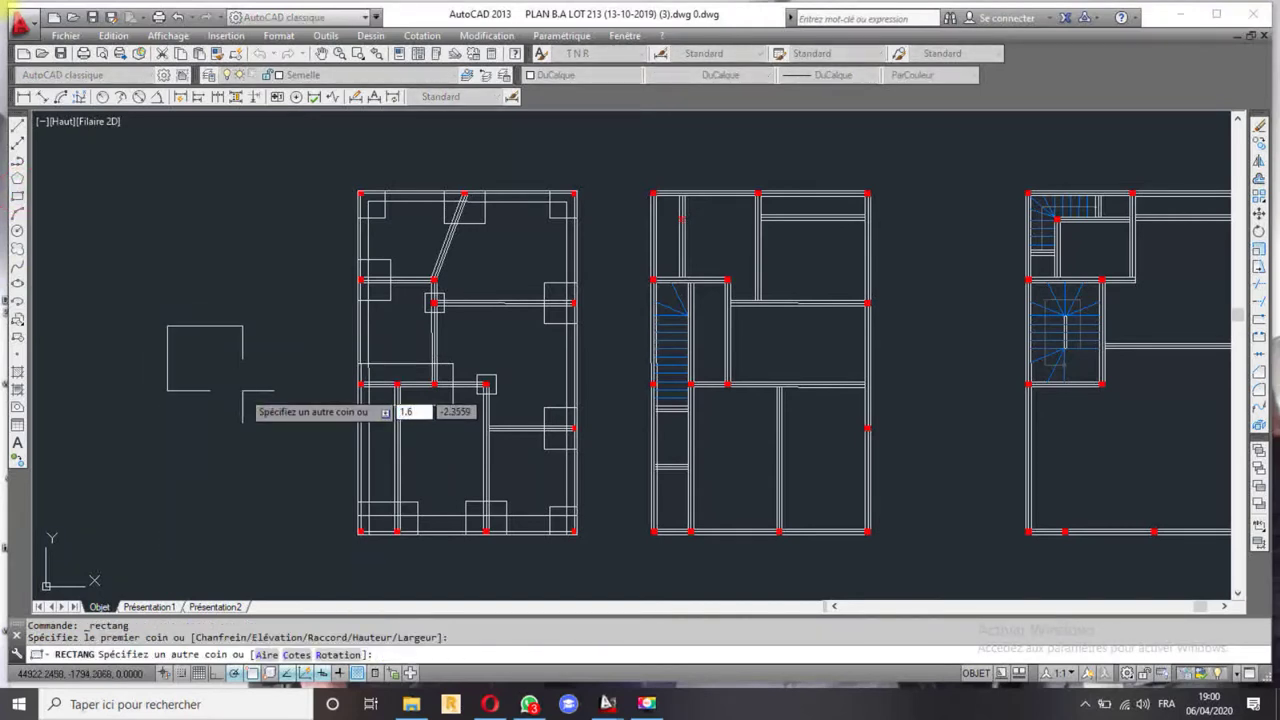
key("Tab")
type("1")
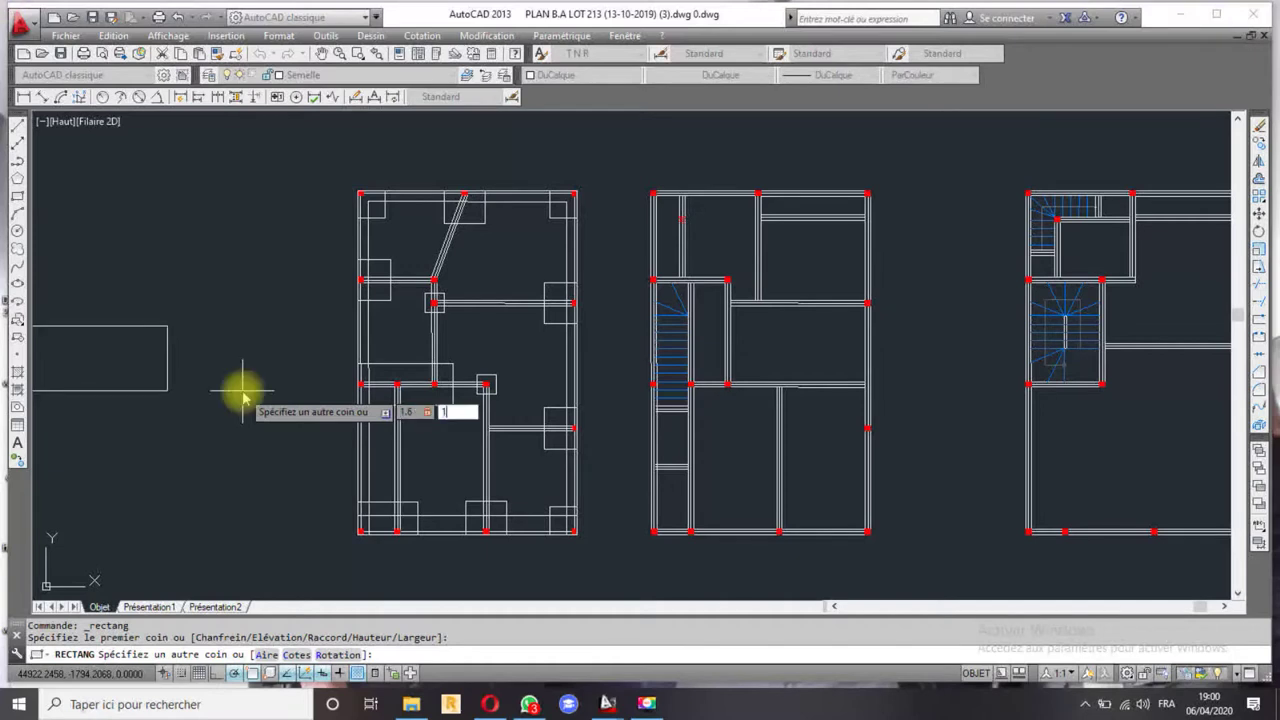
type(".6")
key("Return")
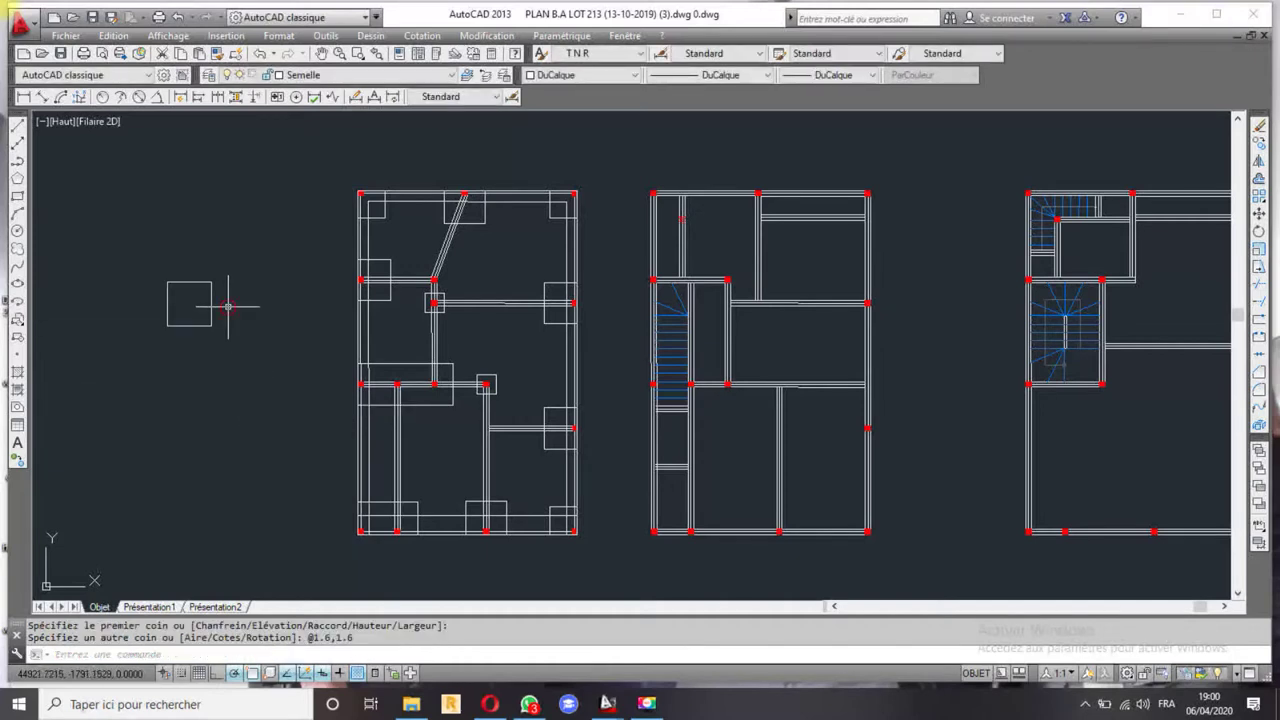
left_click(211, 316)
left_click(140, 332)
left_click(1258, 143)
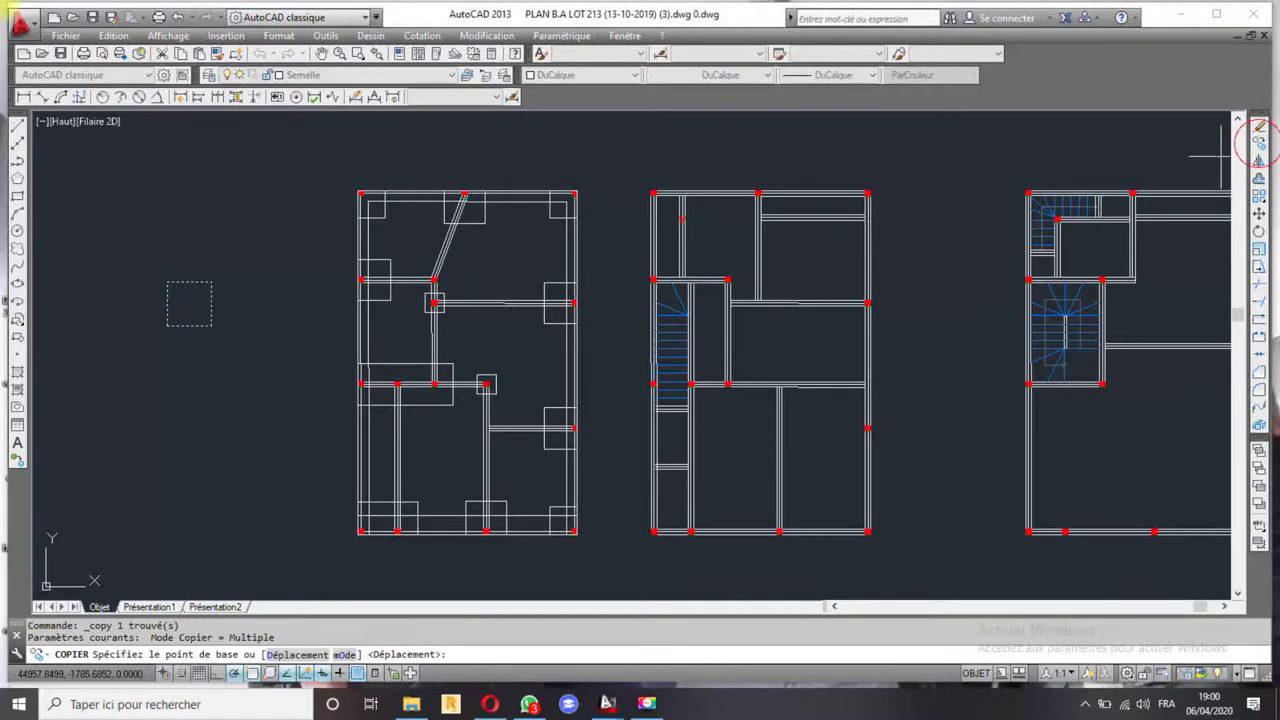
- Copy the 1.6 square from its centre to the wall junction
scroll(190, 285, "up", 2)
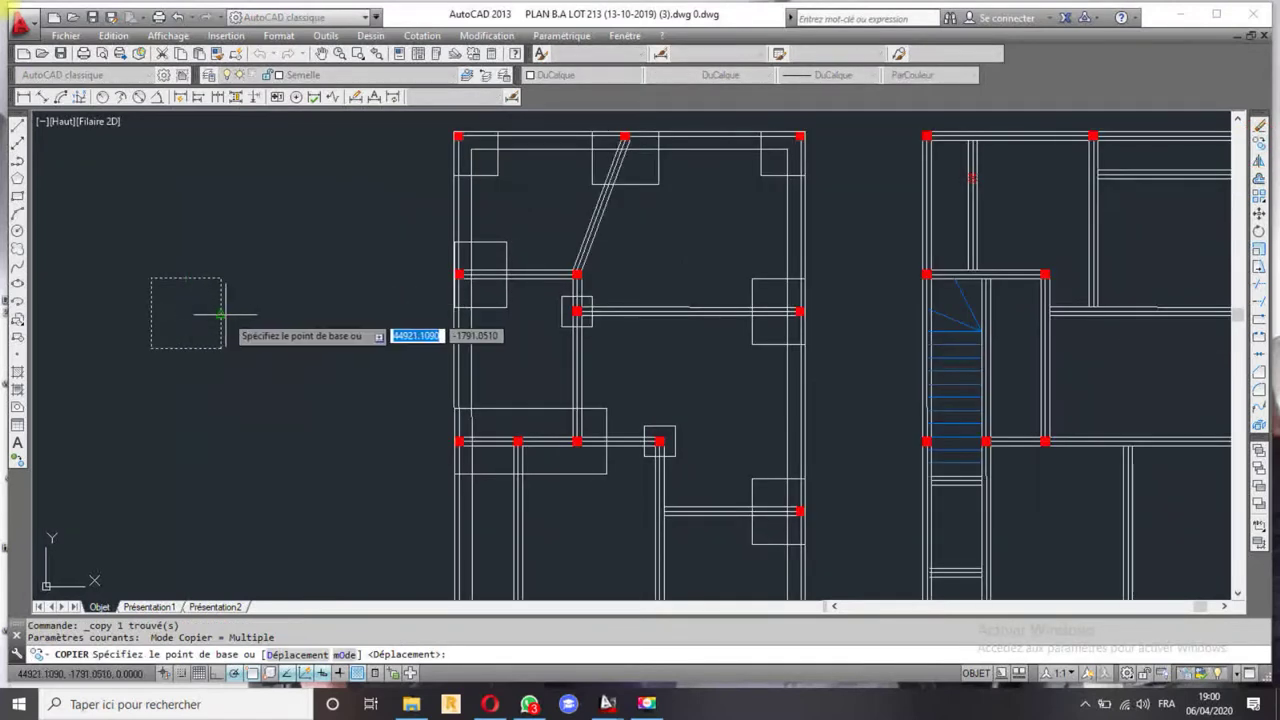
left_click(186, 314)
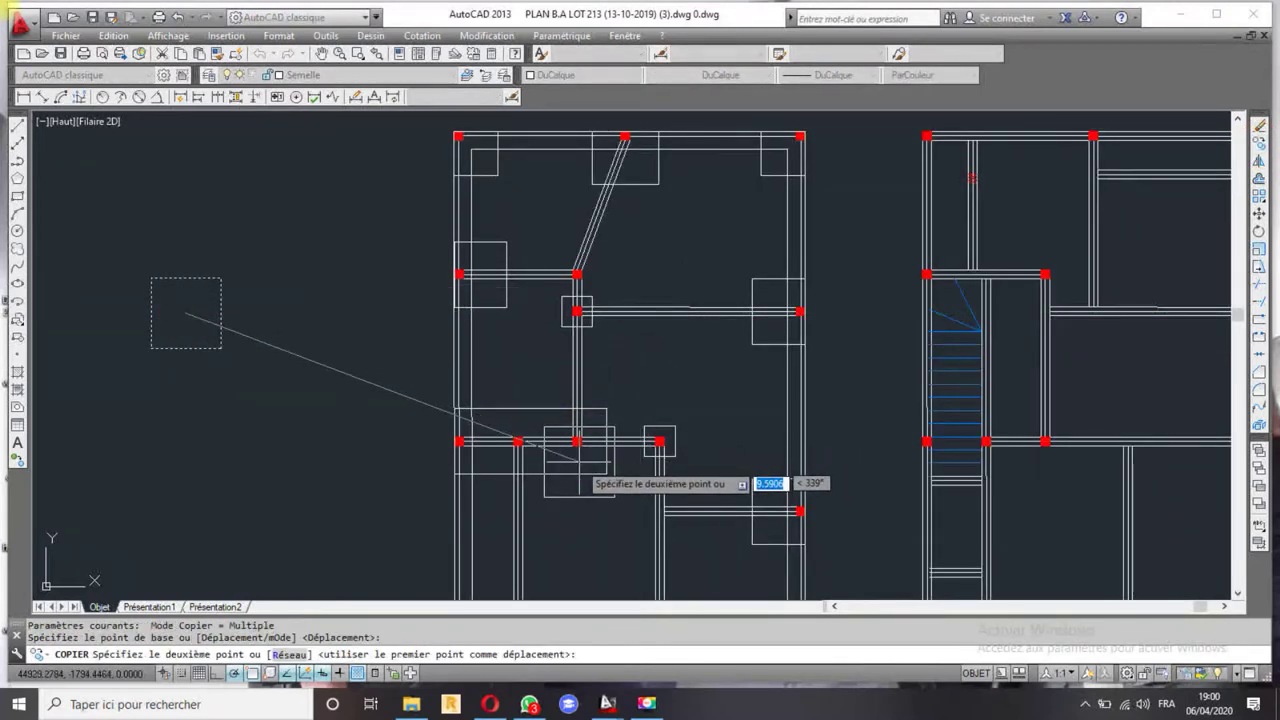
scroll(575, 279, "up", 3)
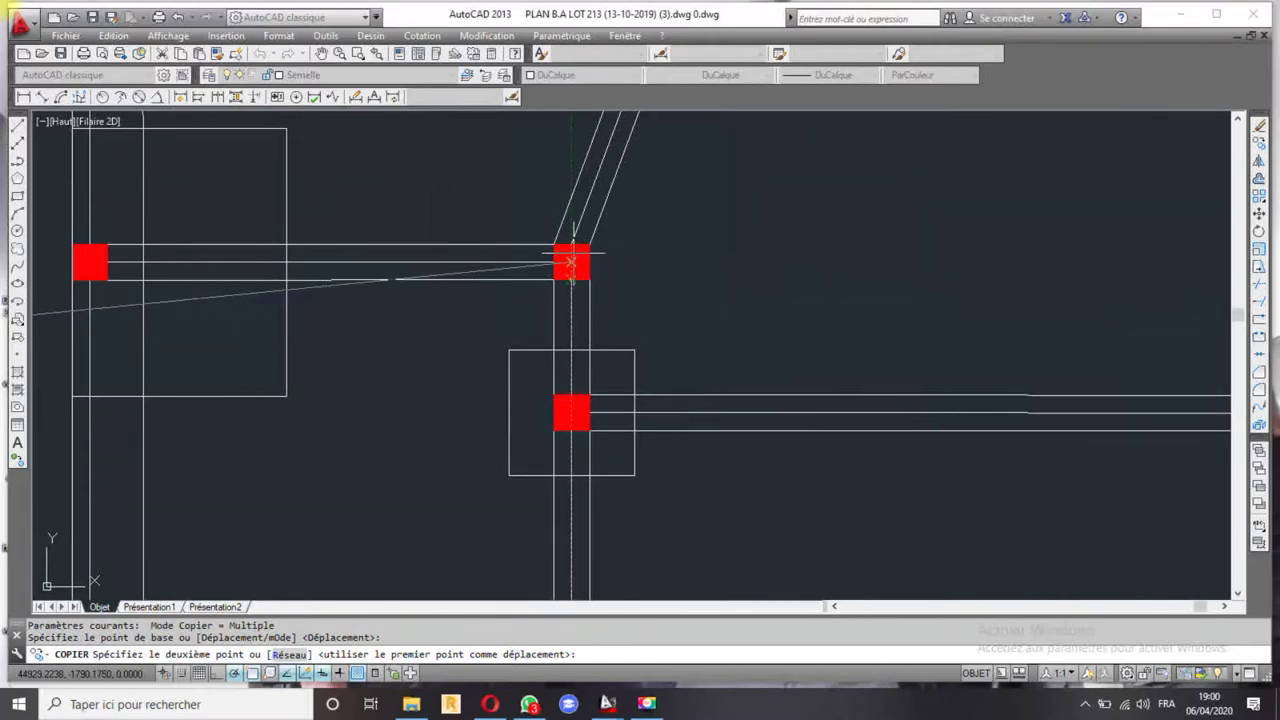
left_click(556, 262)
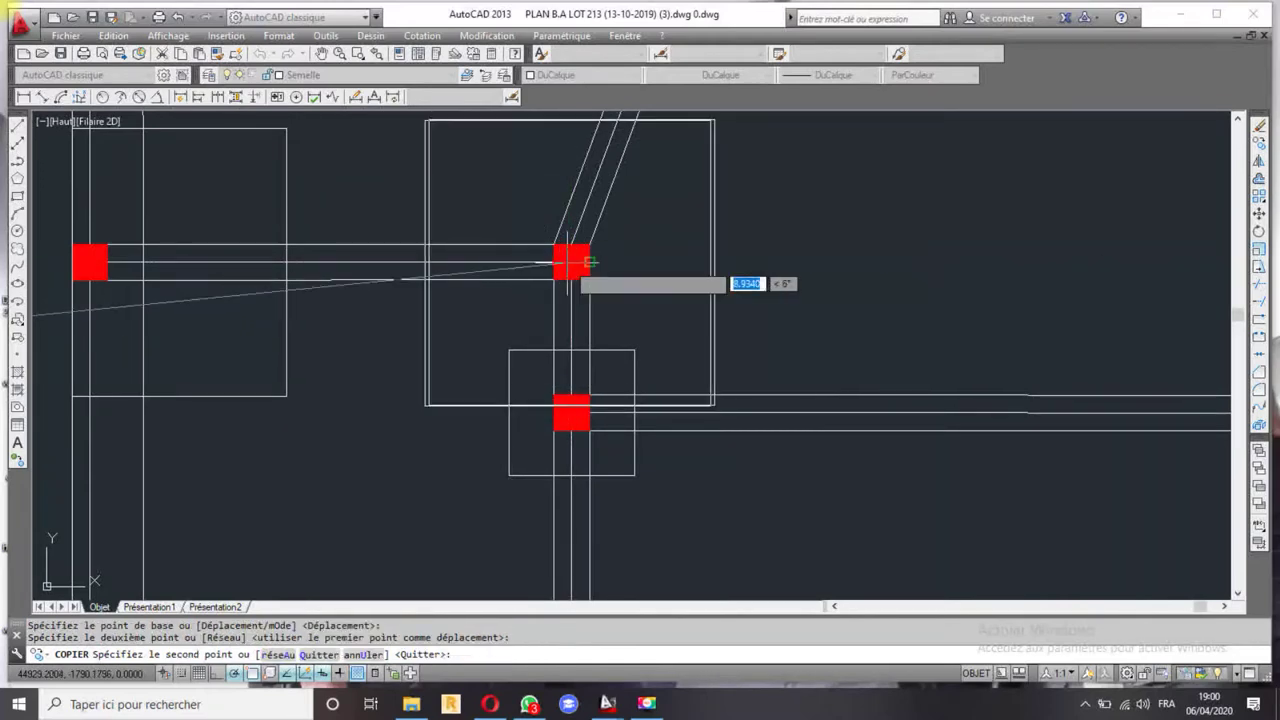
scroll(617, 275, "down", 2)
scroll(683, 340, "down", 2)
middle_click_drag(677, 394, 555, 353)
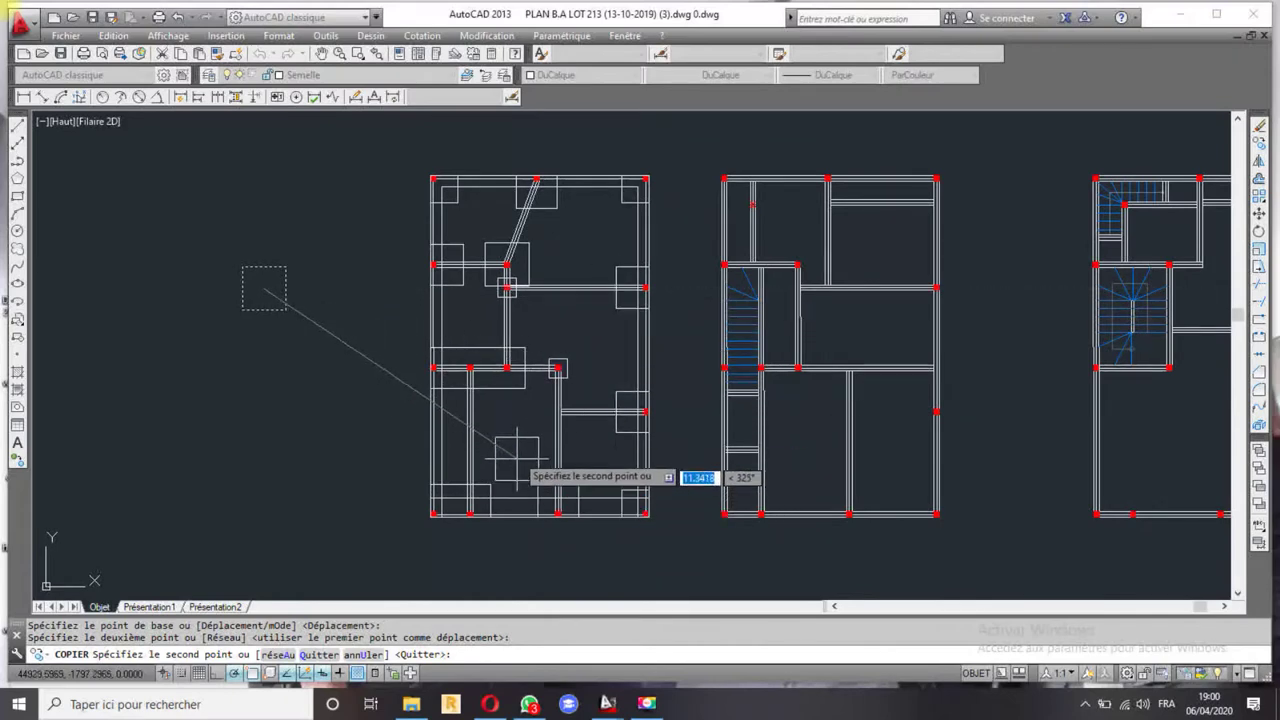
key("Escape")
- Window-select and erase the stray 1.6 square left of the plans
middle_click_drag(546, 214, 470, 252)
scroll(446, 322, "up", 4)
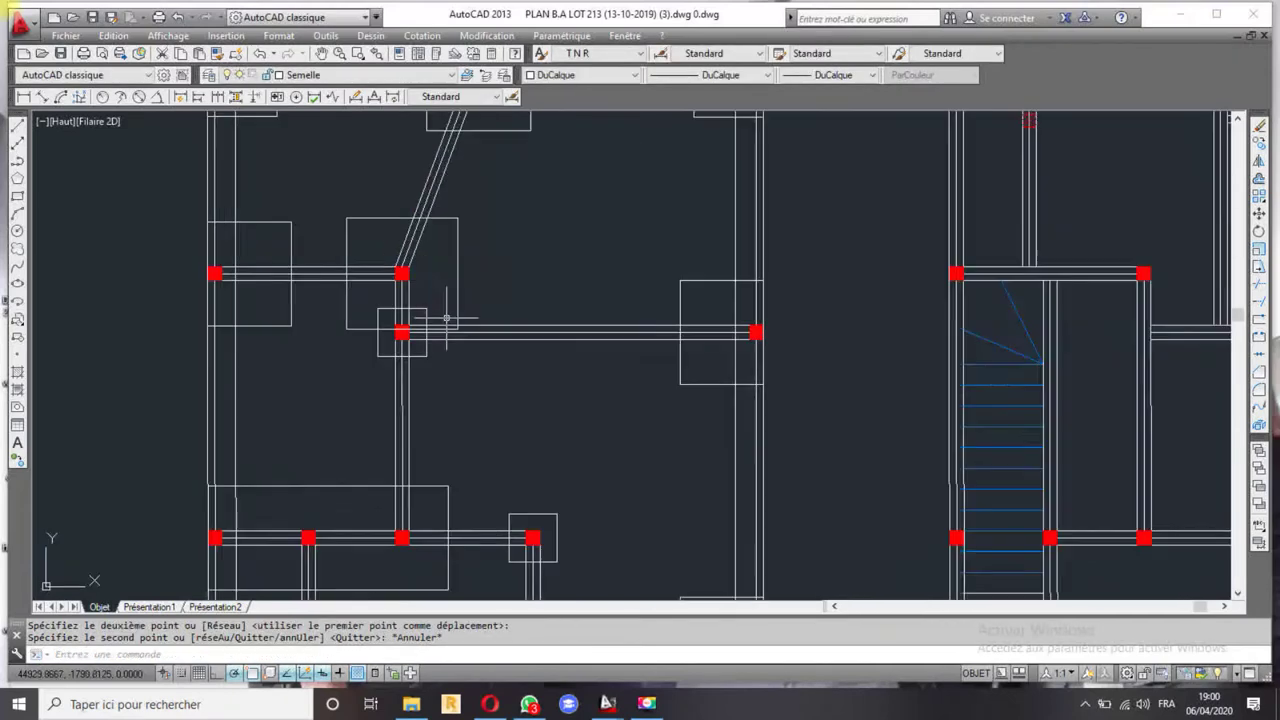
scroll(447, 320, "up", 2)
scroll(442, 314, "down", 2)
scroll(519, 409, "down", 3)
scroll(534, 340, "up", 3)
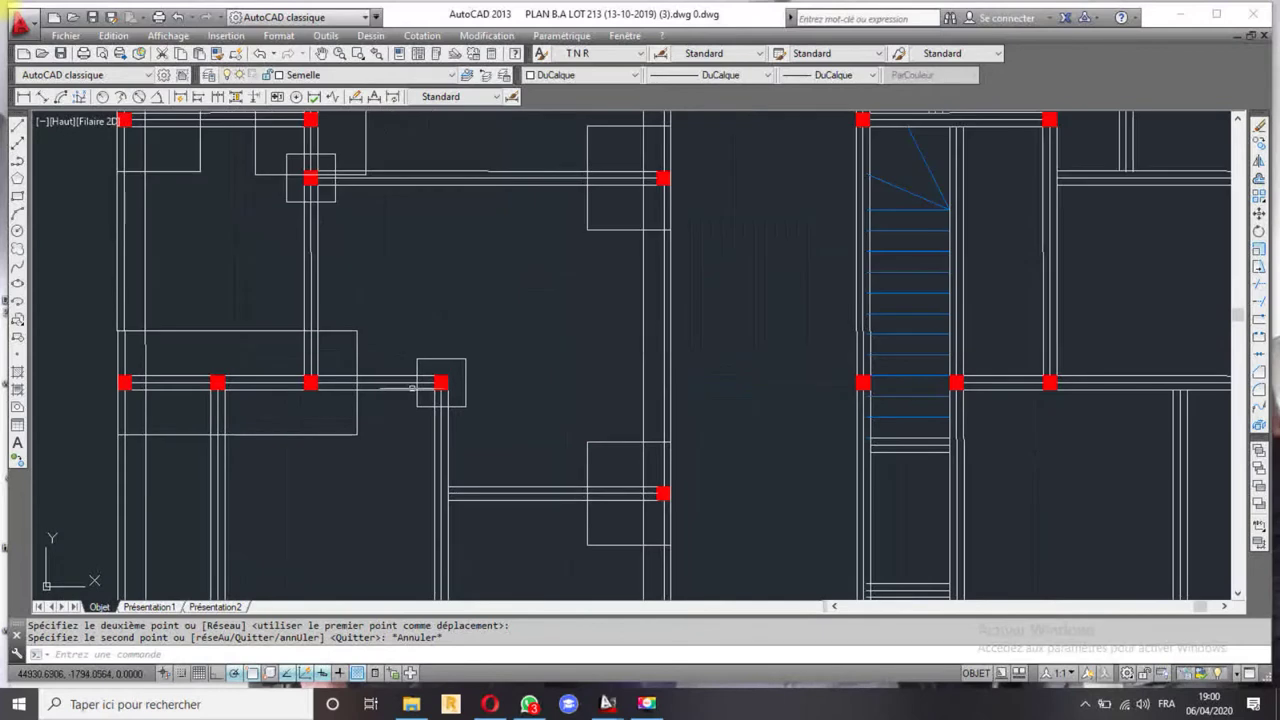
scroll(400, 321, "up", 2)
scroll(446, 408, "down", 2)
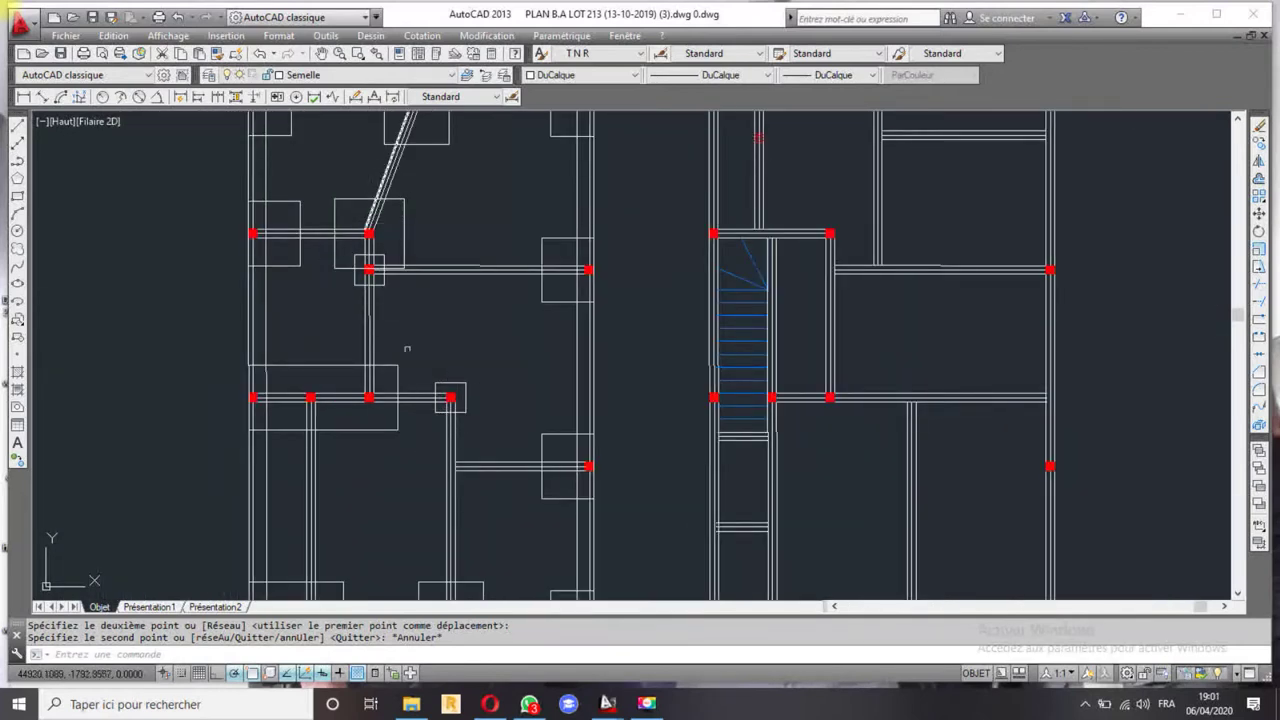
middle_click_drag(486, 430, 482, 341)
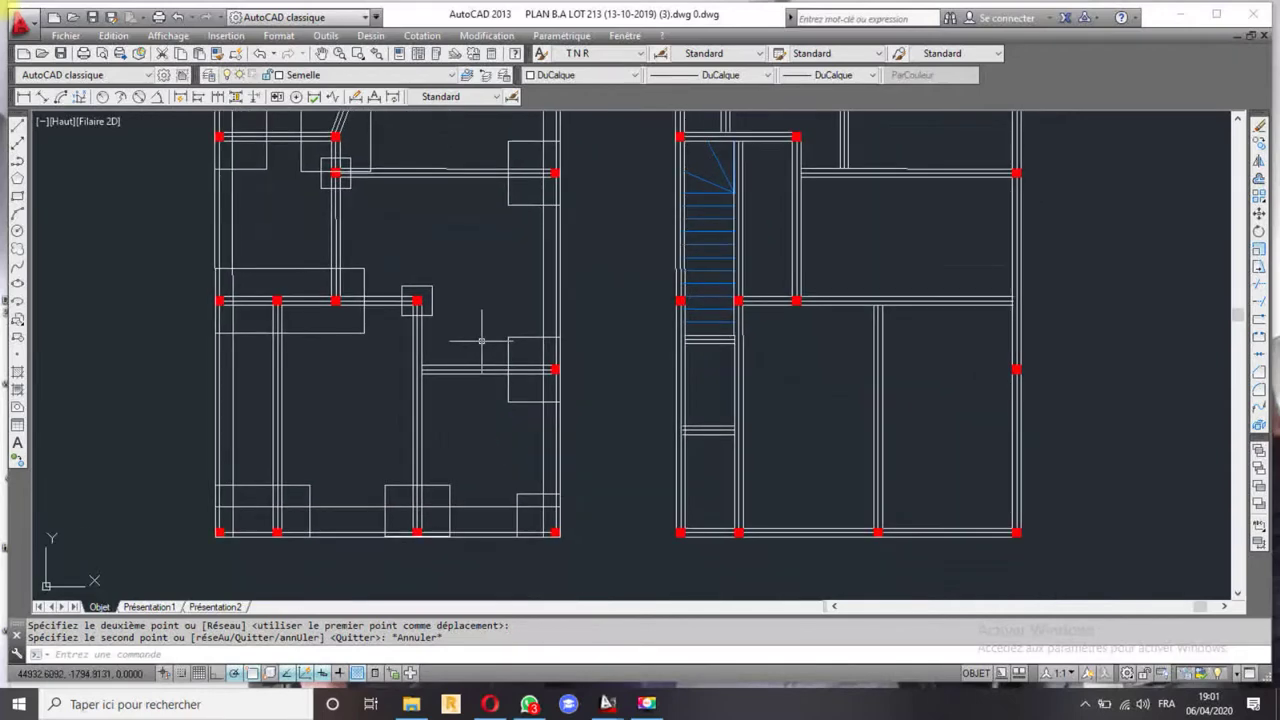
scroll(441, 304, "down", 2)
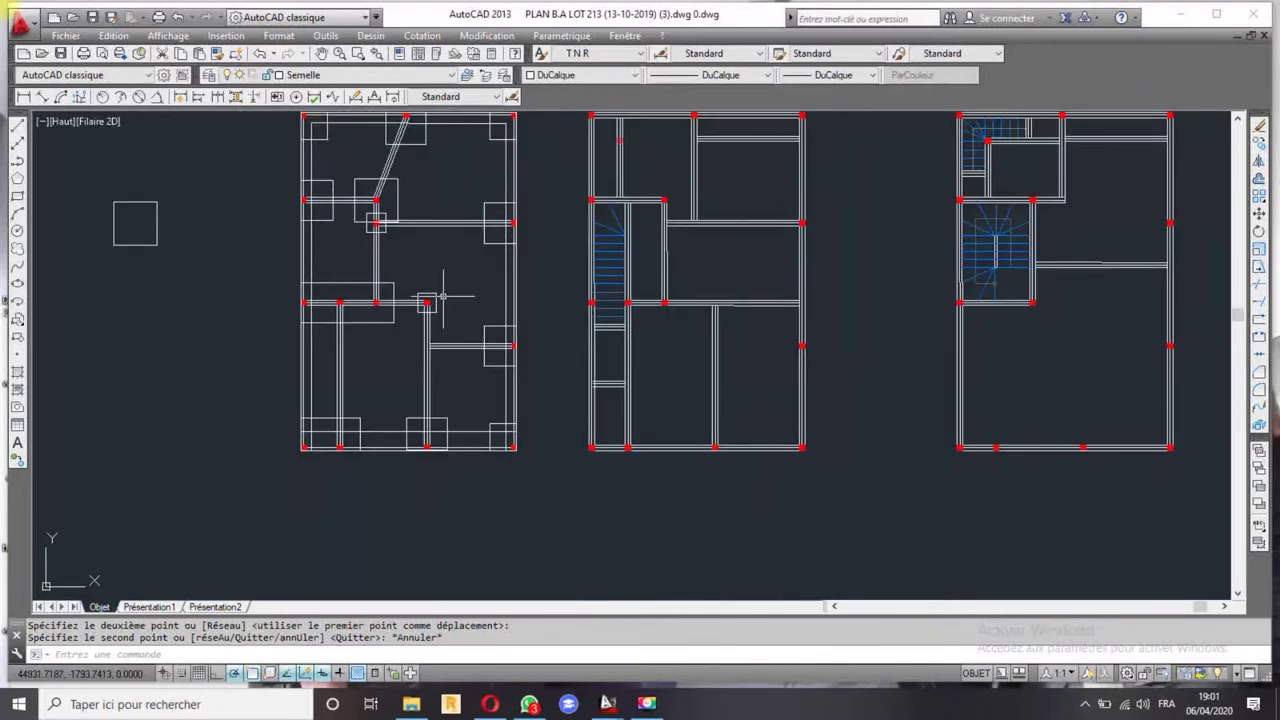
scroll(431, 376, "down", 2)
scroll(412, 333, "up", 4)
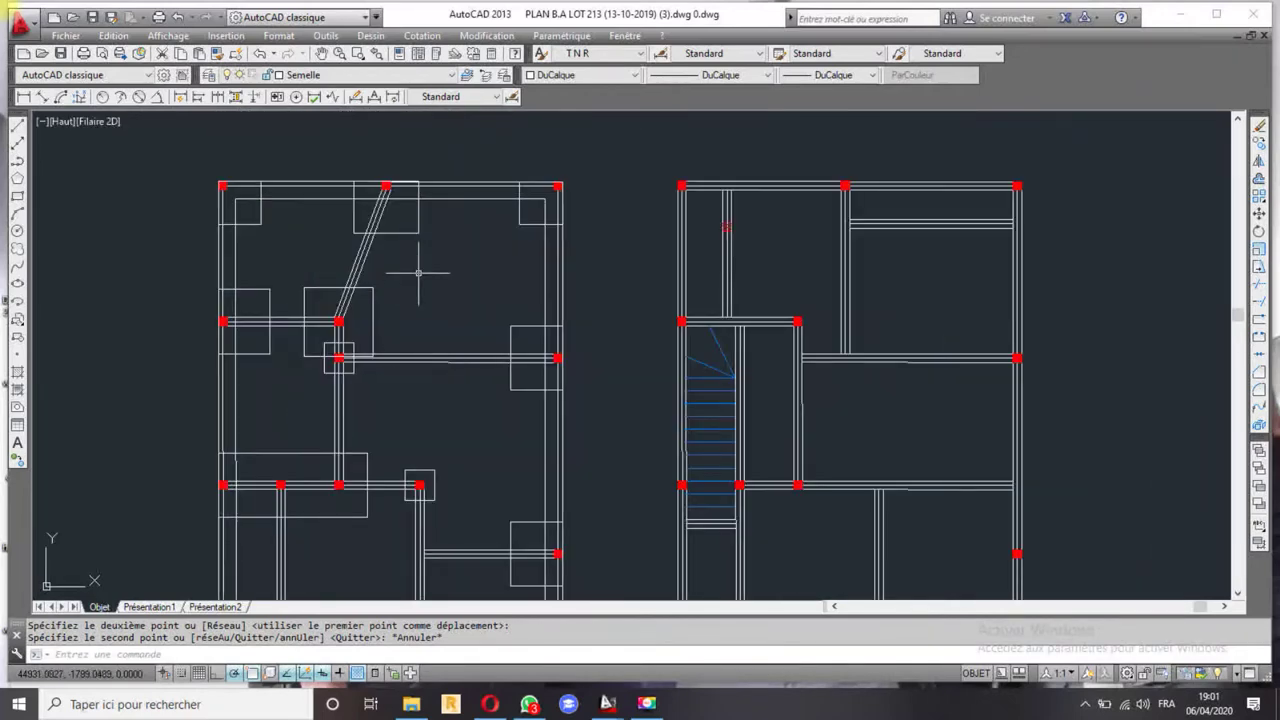
scroll(458, 336, "down", 4)
left_click(285, 325)
left_click(252, 362)
key("Delete")
- Pan and zoom to bring all the floor plans into view
scroll(395, 287, "up", 4)
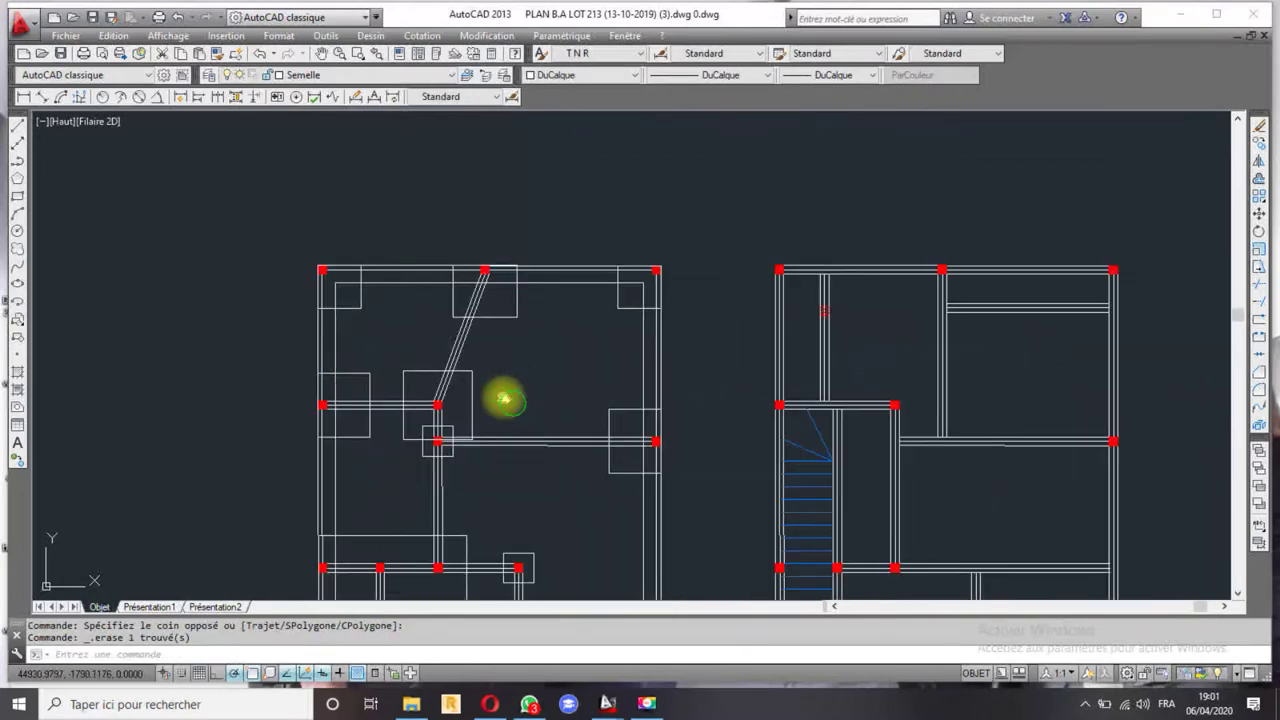
middle_click_drag(514, 403, 371, 223)
scroll(408, 312, "down", 2)
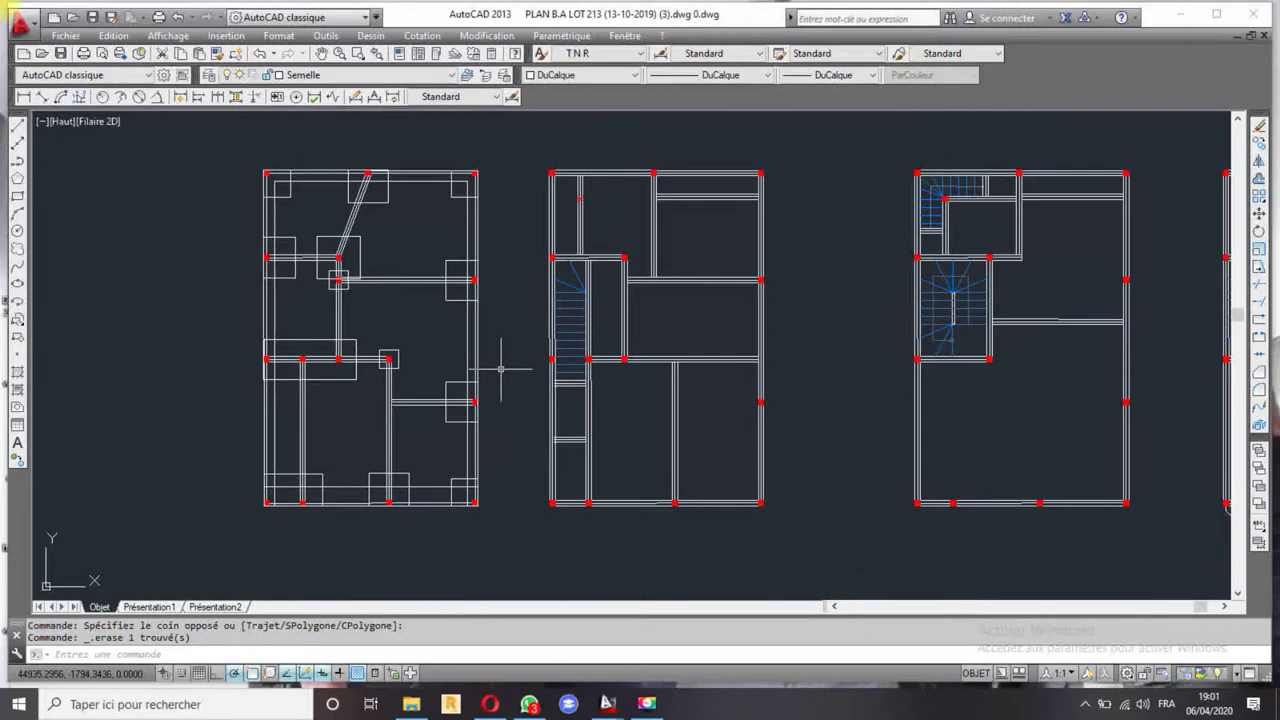
middle_click_drag(501, 368, 340, 360)
scroll(440, 350, "down", 2)
scroll(405, 400, "up", 2)
scroll(413, 387, "up", 4)
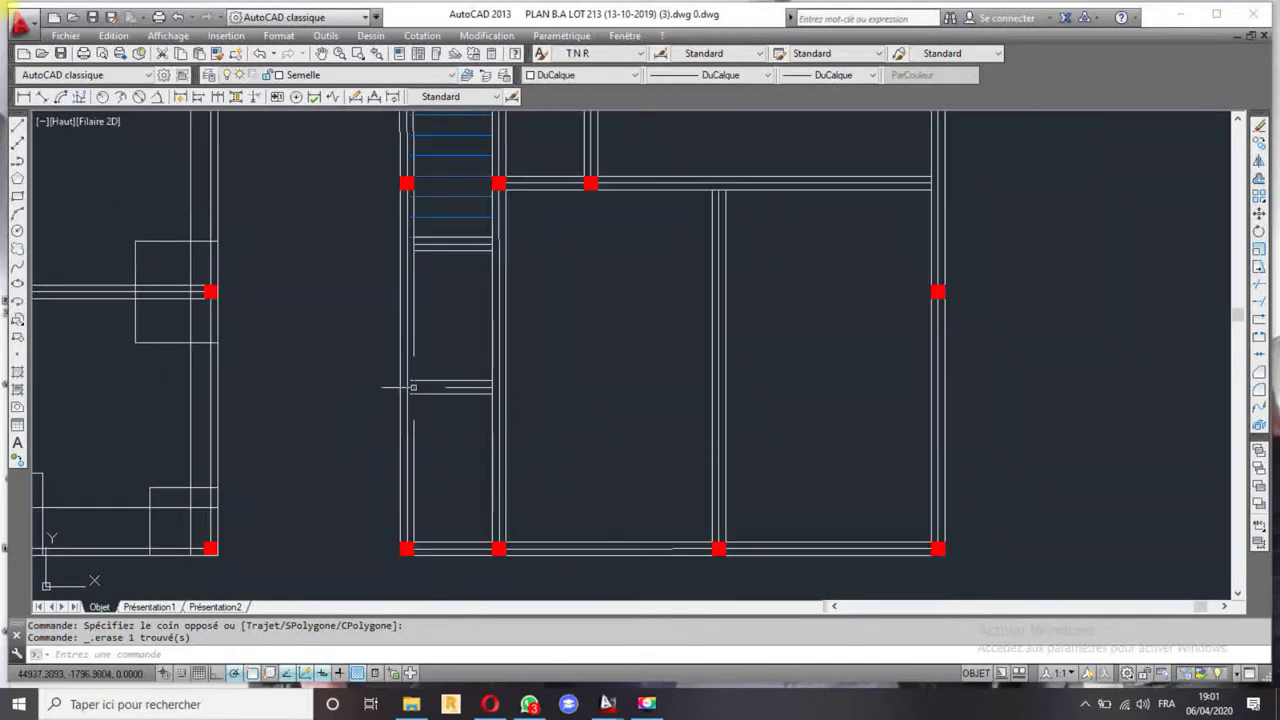
scroll(413, 387, "down", 5)
middle_click_drag(768, 405, 470, 428)
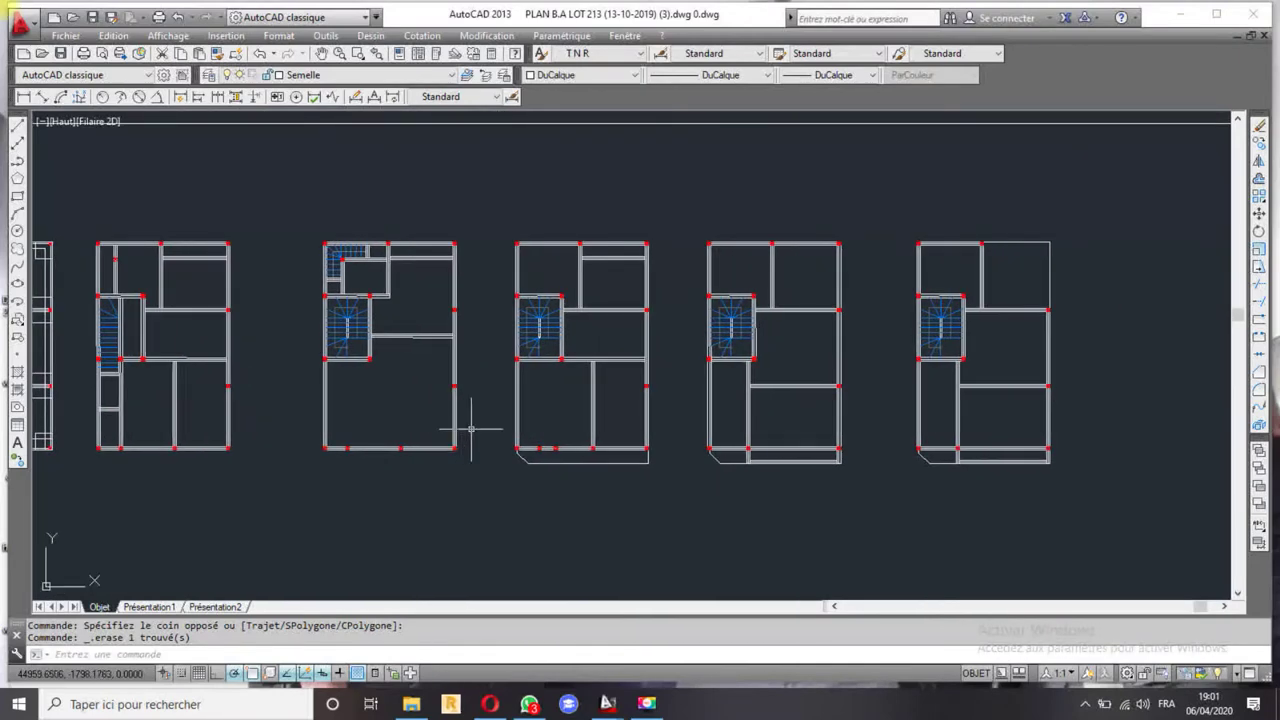
middle_click_drag(914, 428, 614, 452)
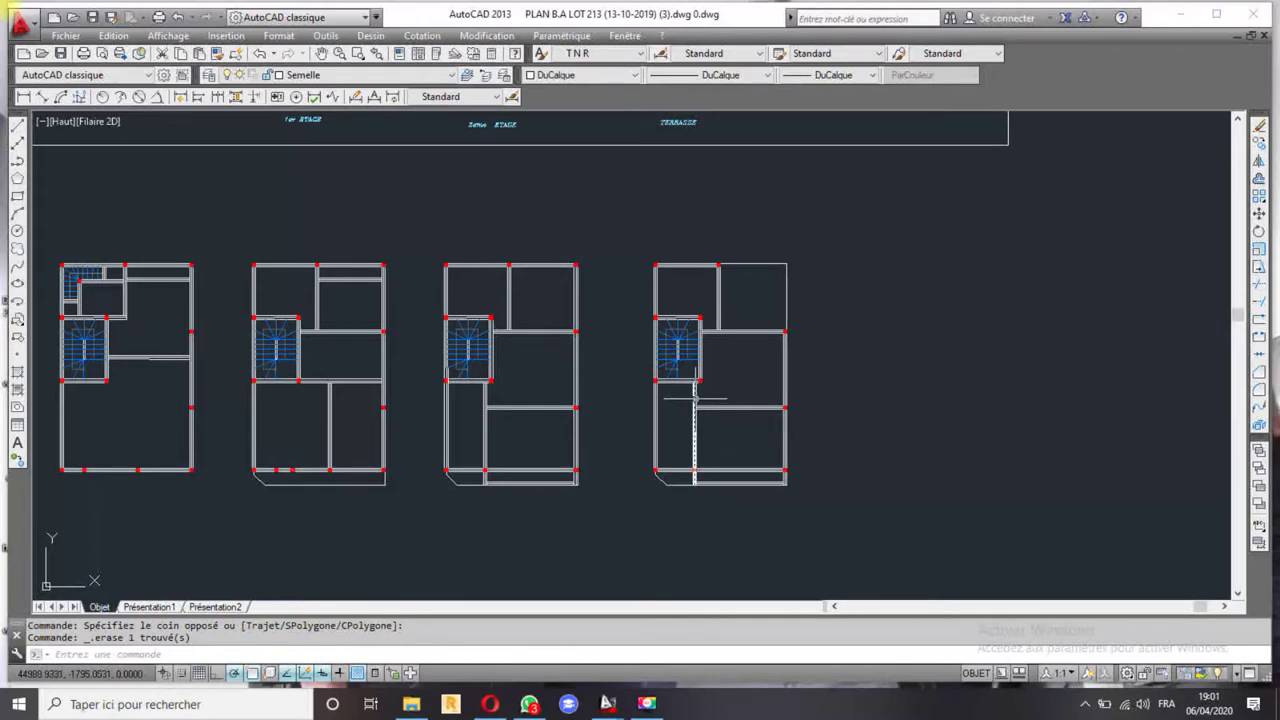
scroll(737, 360, "up", 4)
scroll(737, 371, "down", 4)
middle_click_drag(737, 400, 557, 447)
scroll(557, 447, "up", 4)
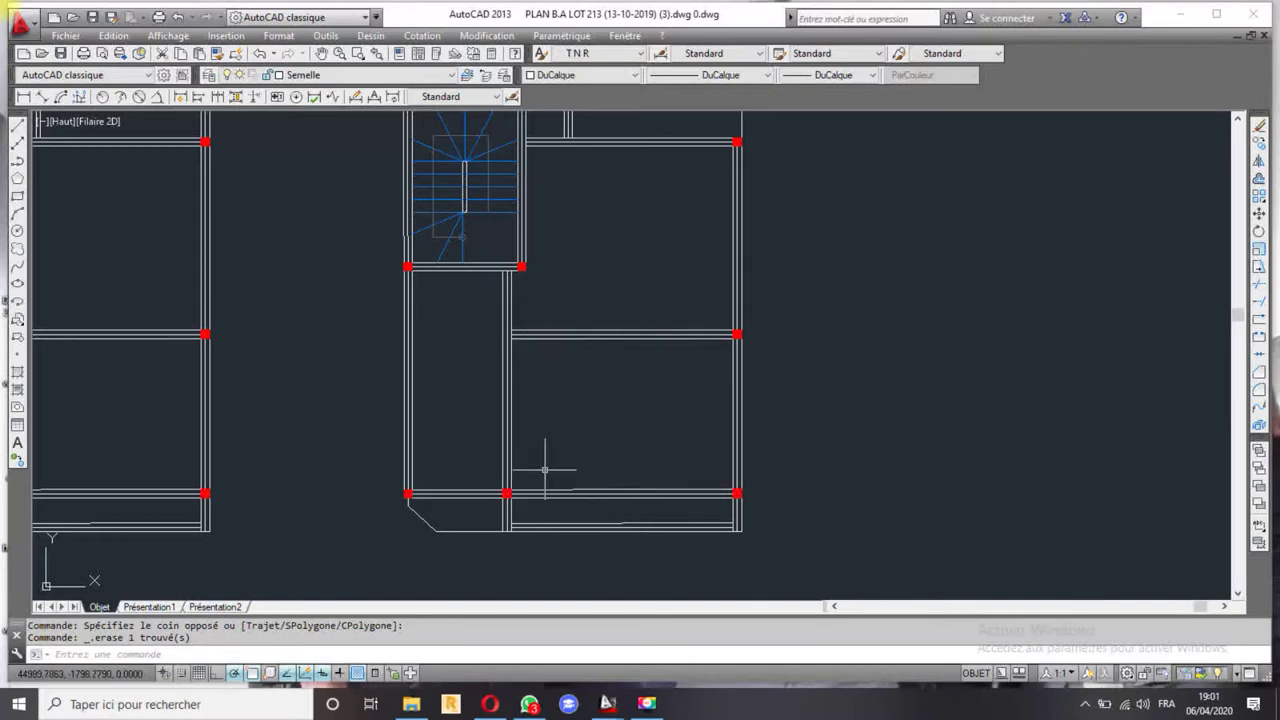
scroll(669, 364, "down", 4)
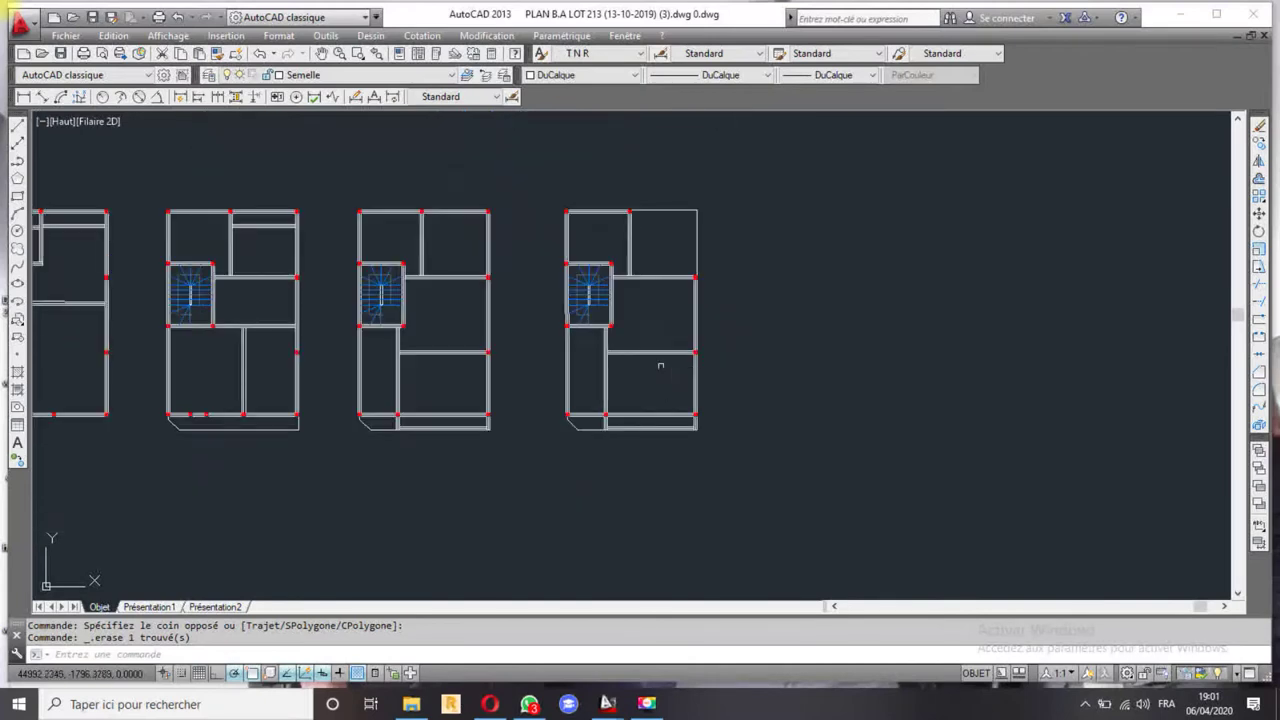
mouse_move(640, 305)
middle_mouse_down()
mouse_move(663, 351)
mouse_move(708, 373)
middle_mouse_up()
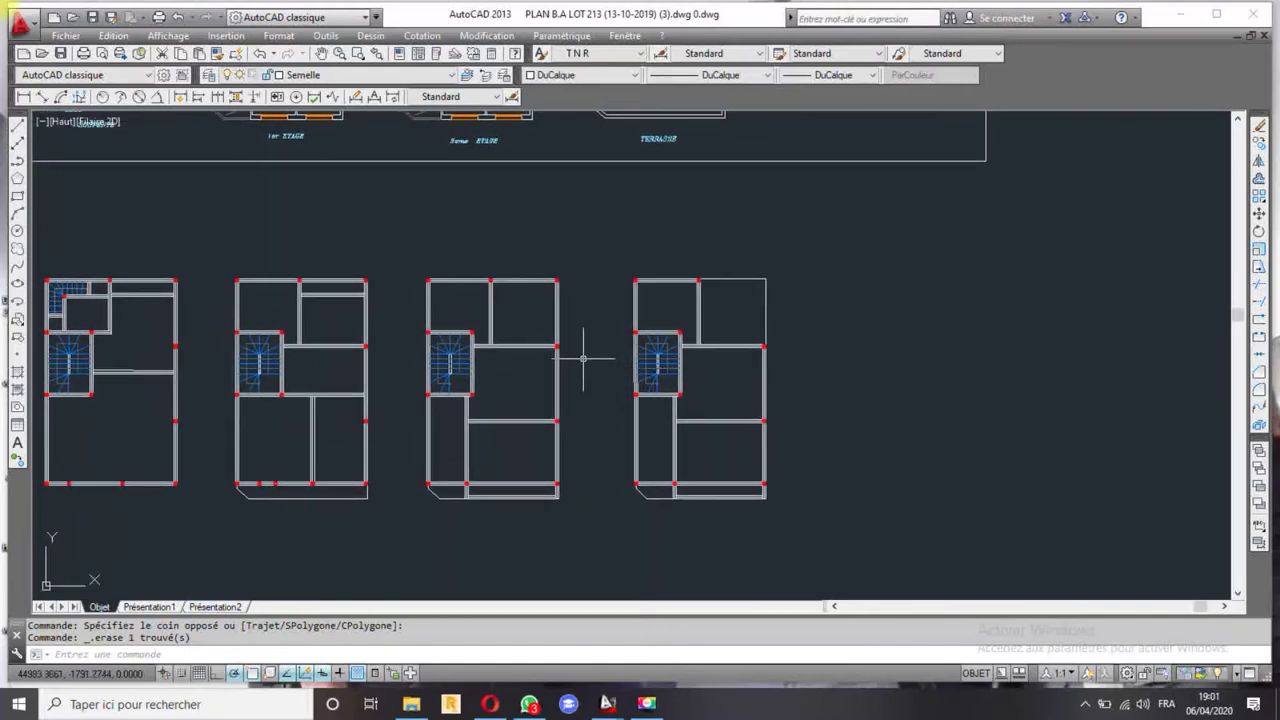
scroll(669, 389, "down", 2)
middle_click_drag(617, 303, 605, 380)
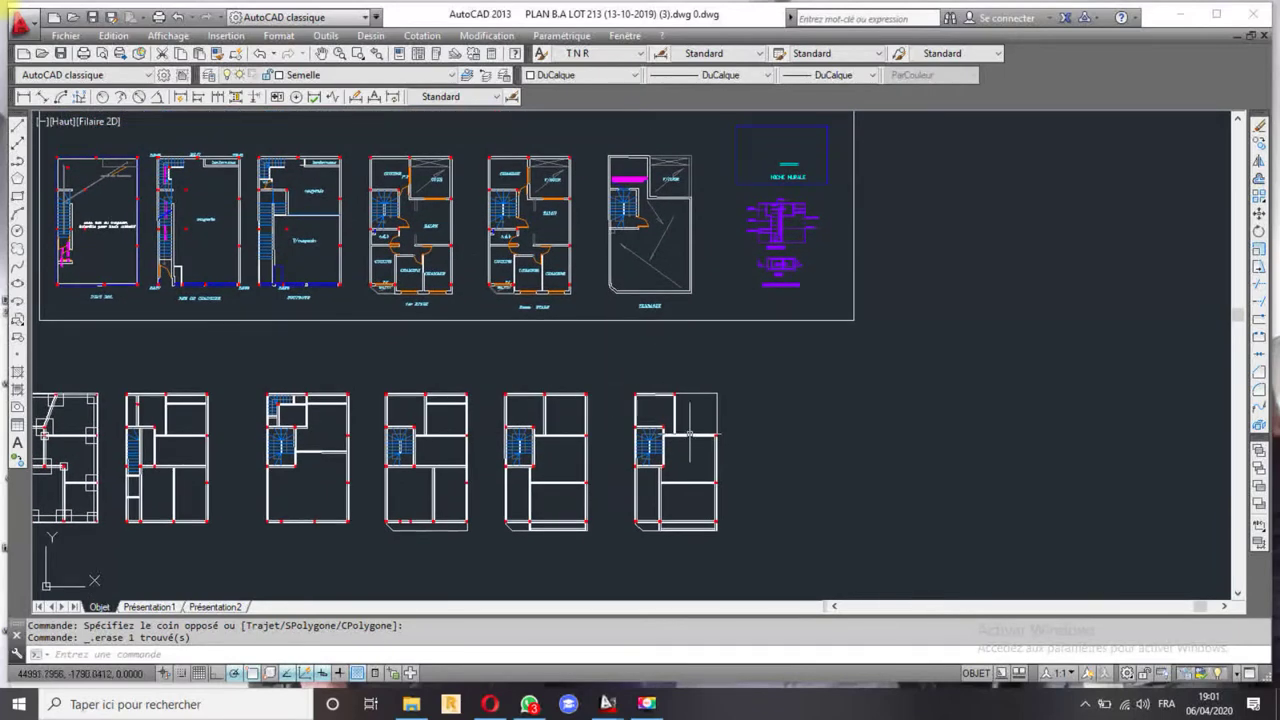
scroll(690, 445, "up", 1)
scroll(650, 500, "up", 3)
scroll(600, 450, "up", 2)
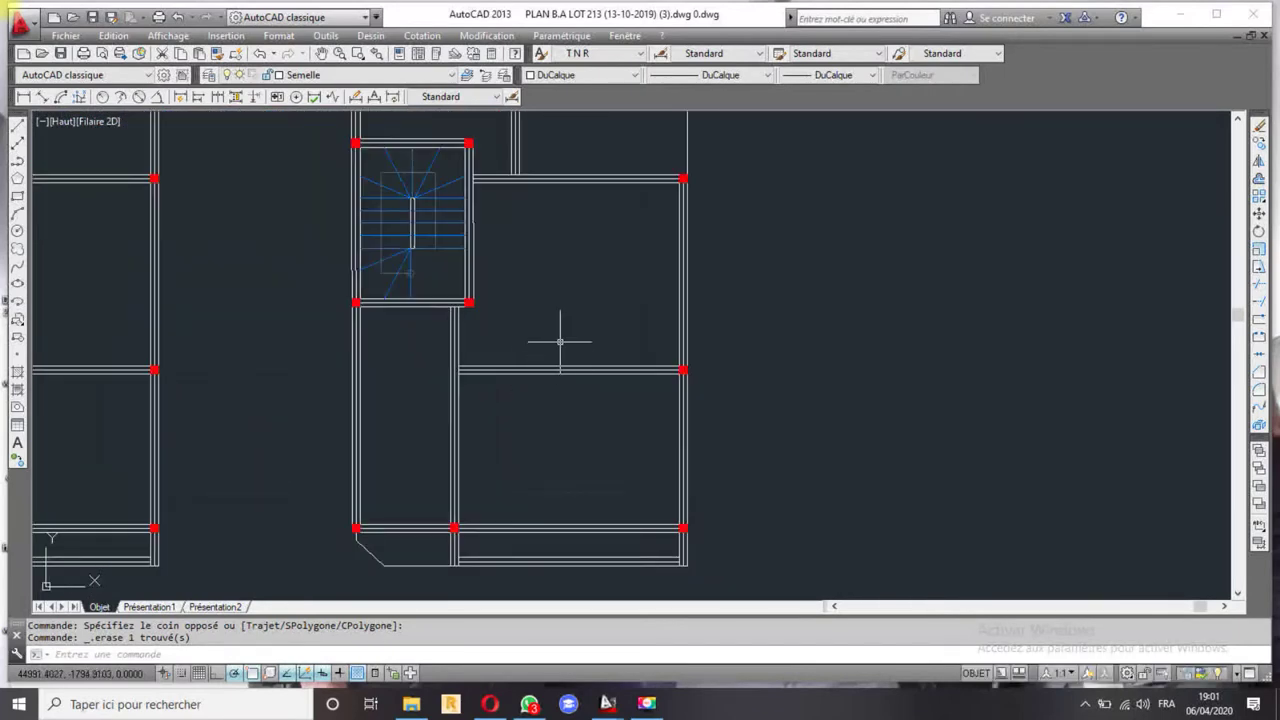
scroll(561, 370, "up", 2)
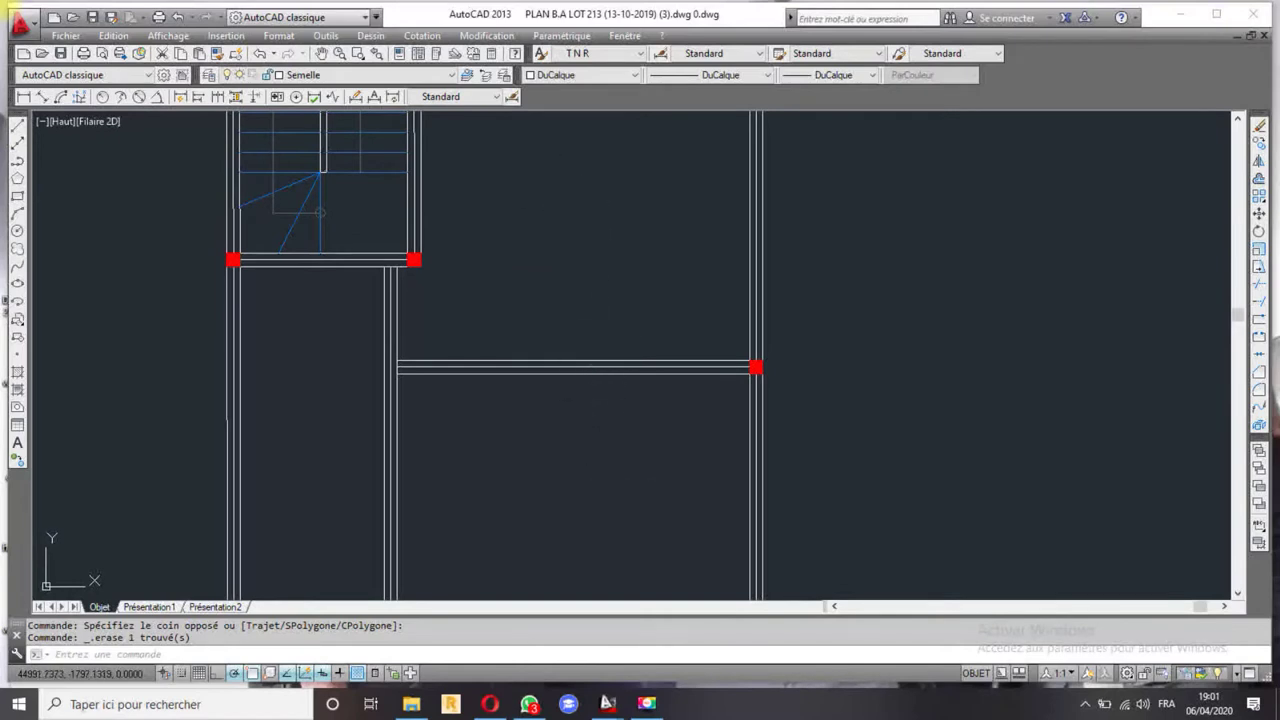
scroll(569, 229, "down", 2)
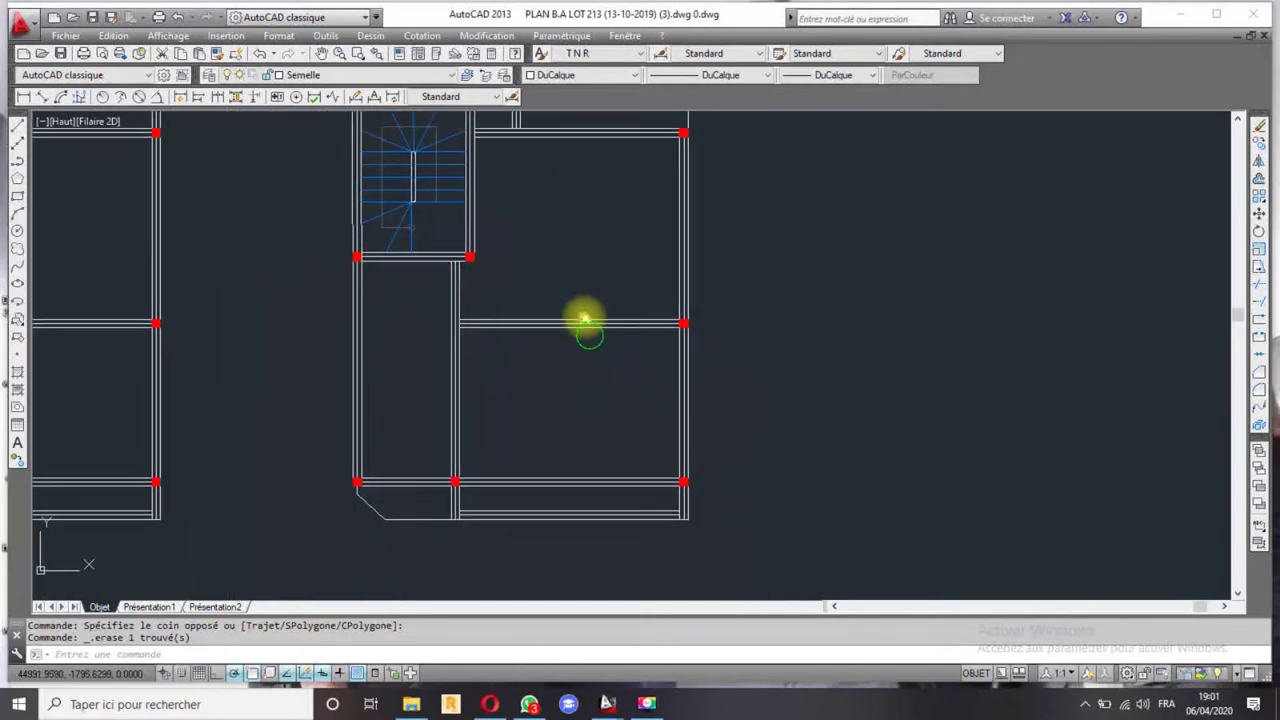
scroll(570, 314, "up", 2)
scroll(620, 299, "down", 2)
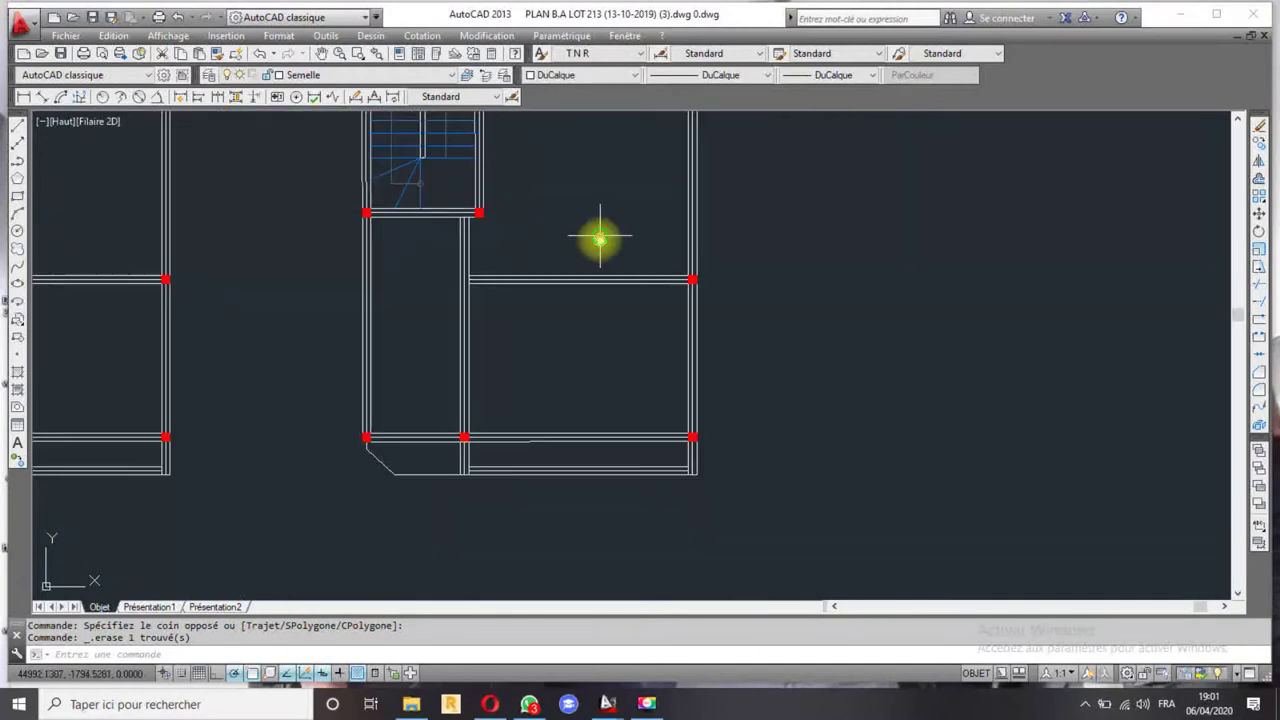
middle_click_drag(600, 237, 604, 297)
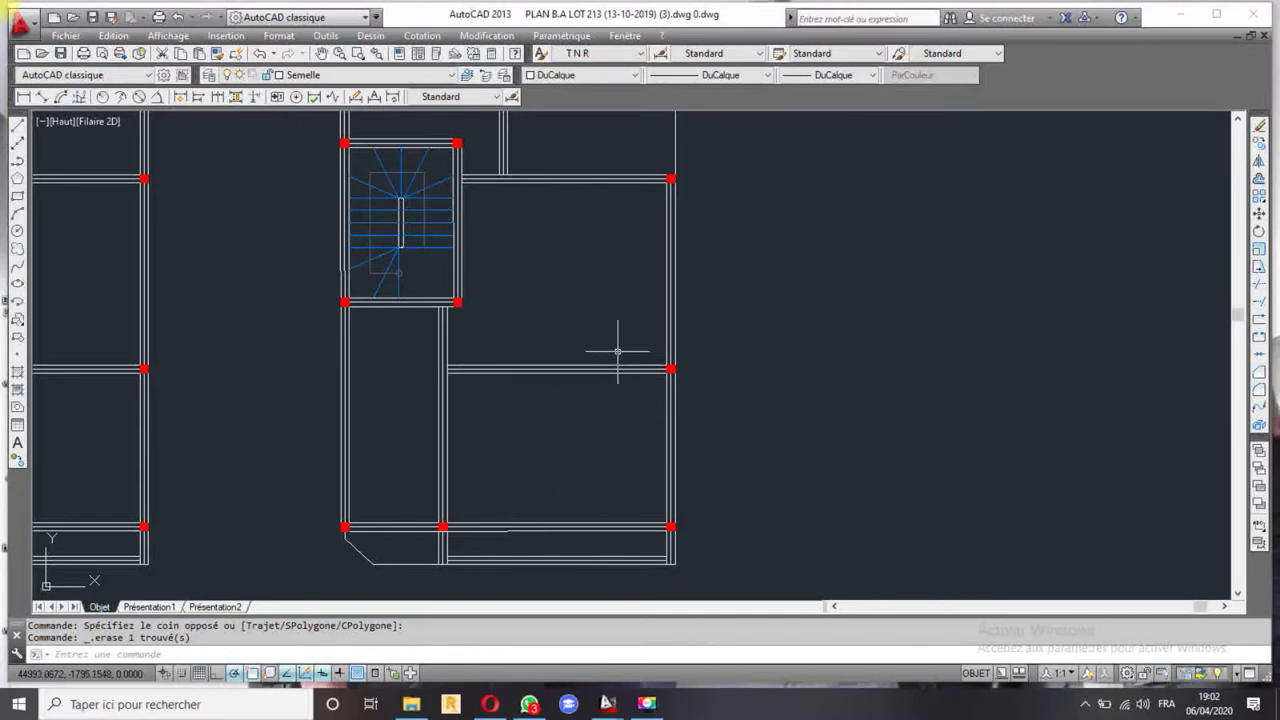
scroll(540, 380, "up", 2)
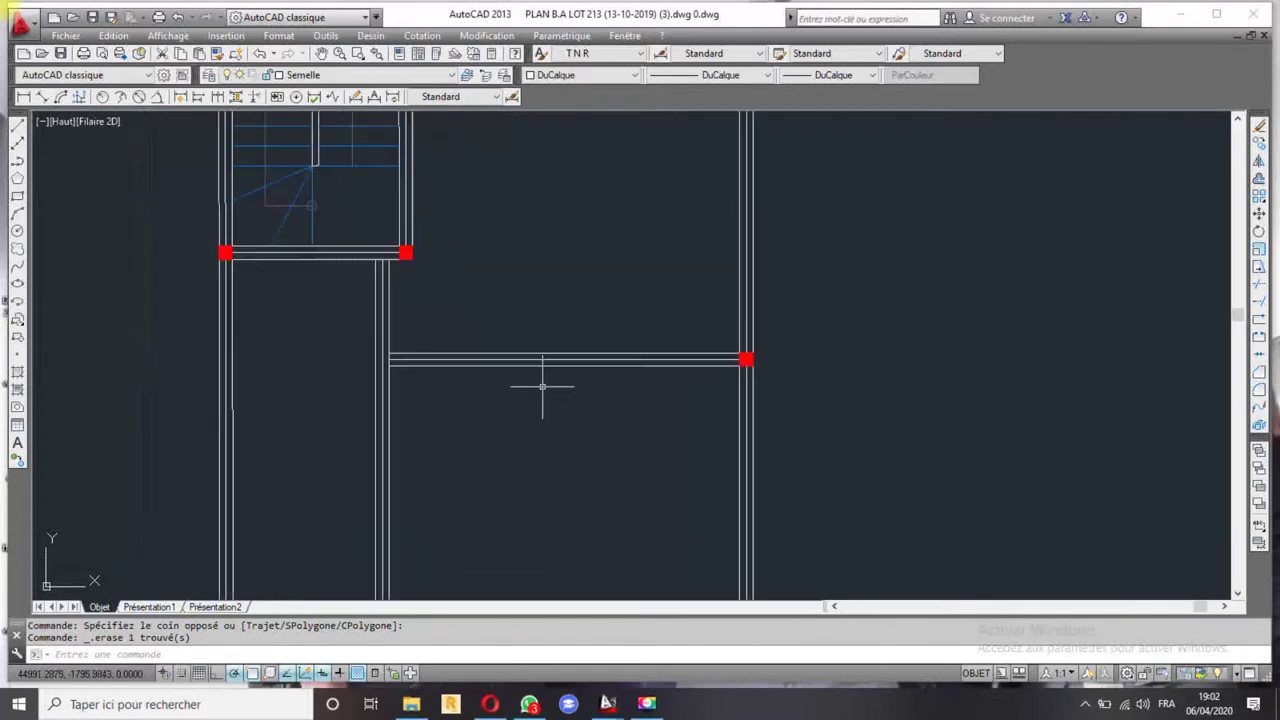
scroll(543, 386, "up", 2)
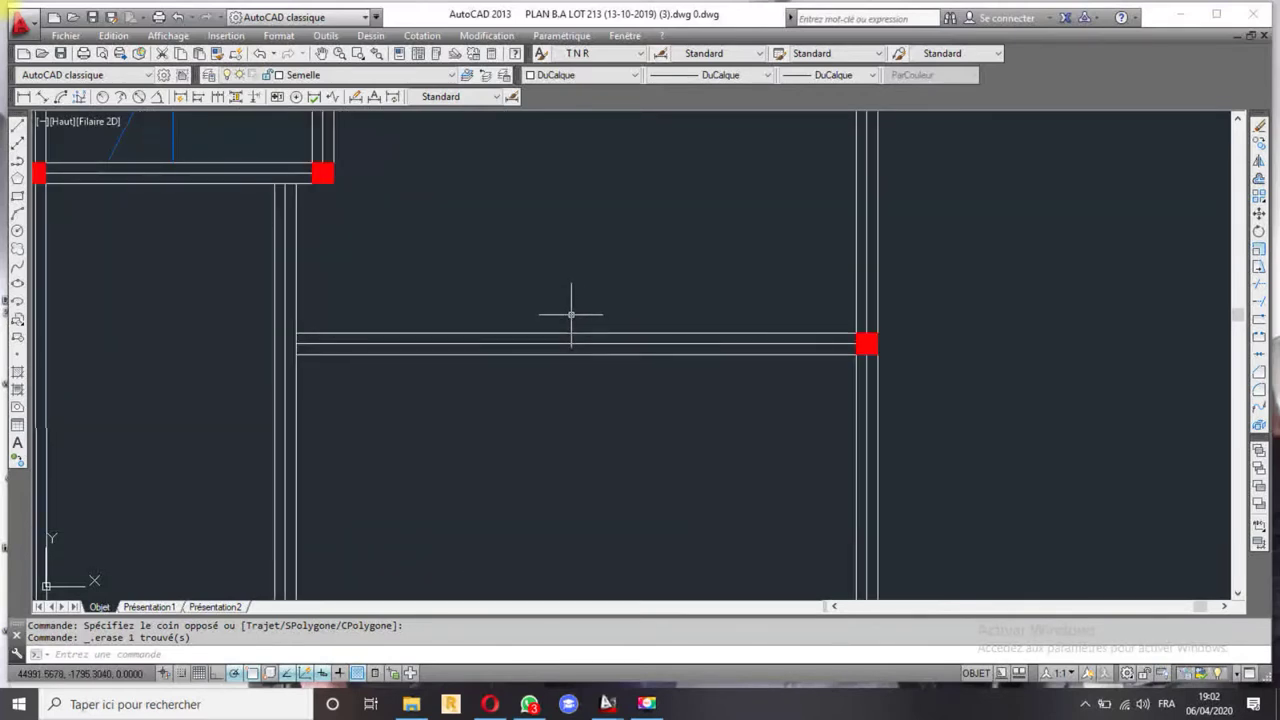
scroll(600, 370, "down", 5)
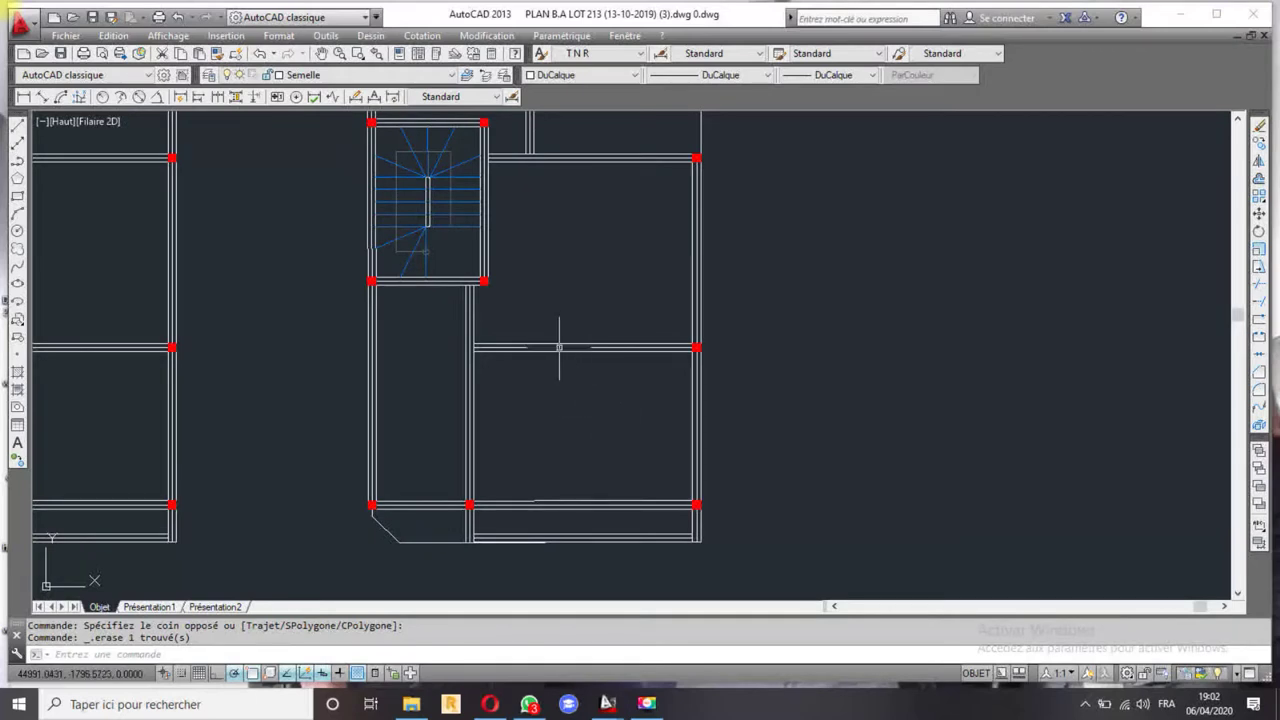
scroll(540, 375, "up", 1)
scroll(545, 378, "up", 3)
scroll(545, 380, "down", 2)
scroll(545, 393, "down", 2)
middle_click_drag(543, 271, 507, 340)
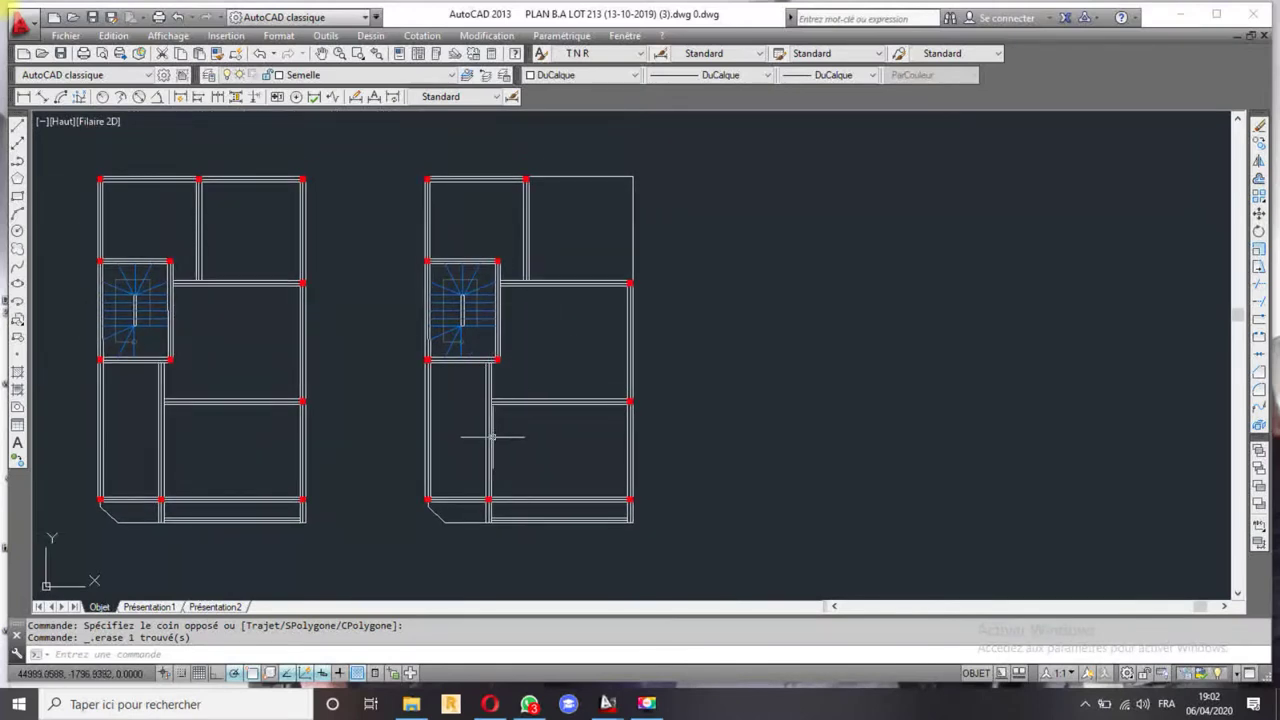
mouse_move(491, 207)
middle_mouse_down()
mouse_move(531, 220)
mouse_move(545, 242)
middle_mouse_up()
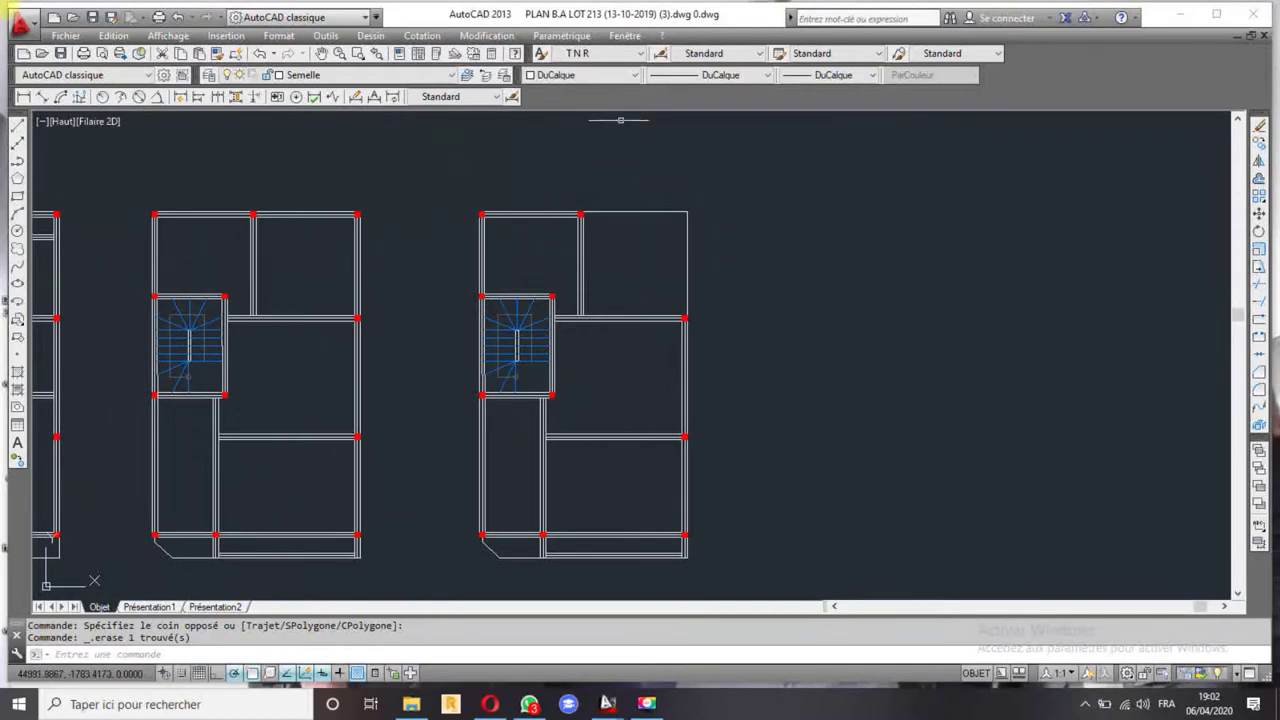
left_click(330, 75)
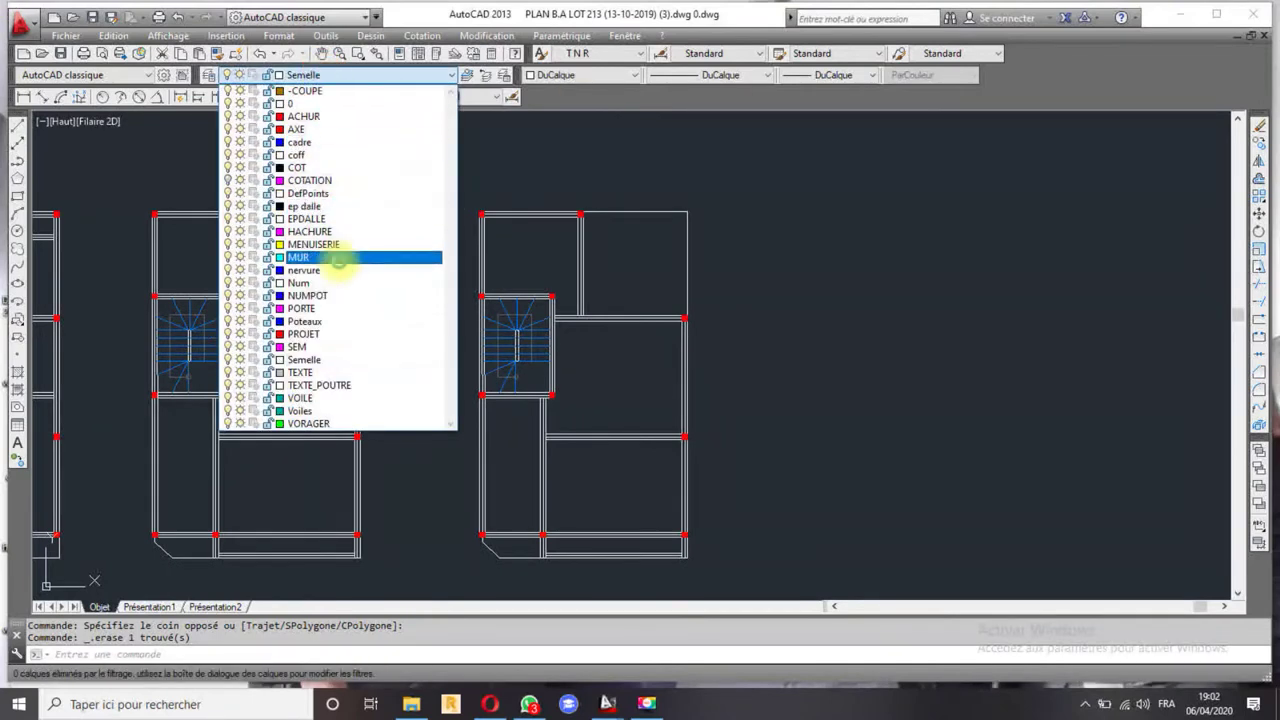
- Make nervure the current layer
left_click(338, 270)
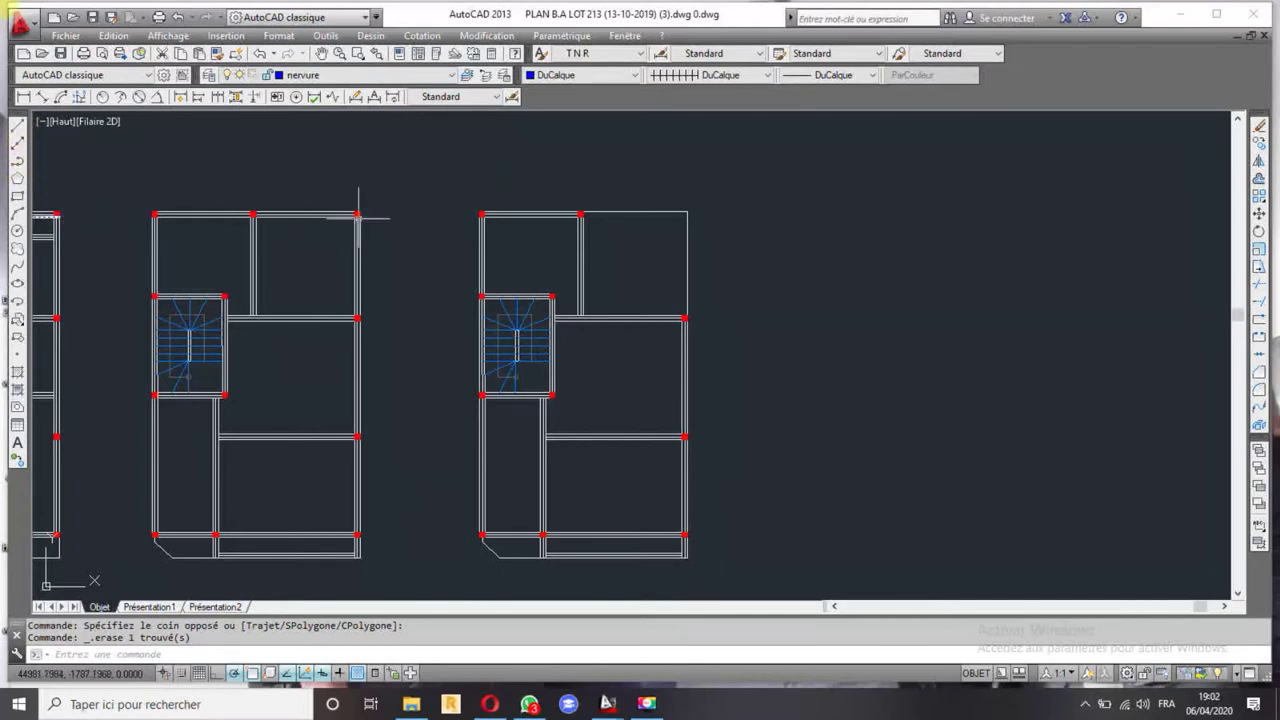
left_click(17, 124)
middle_click_drag(577, 489, 500, 371)
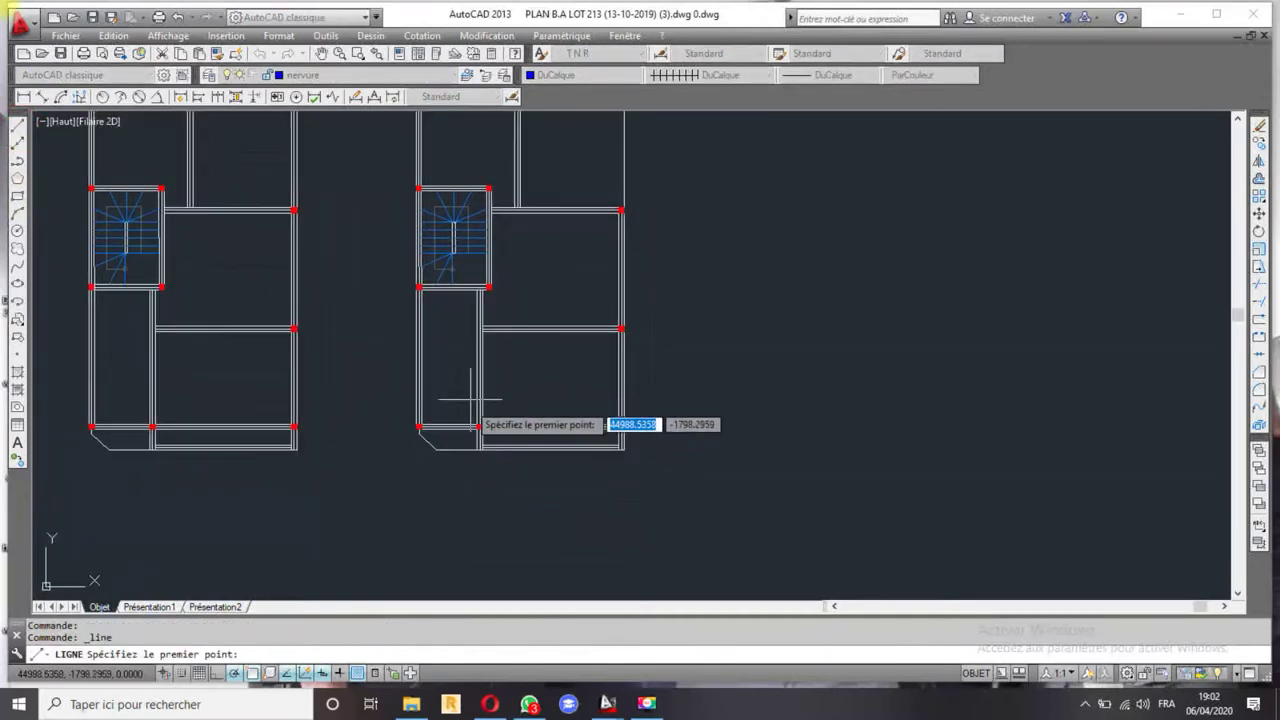
scroll(457, 432, "down", 3)
scroll(458, 420, "down", 3)
scroll(445, 315, "up", 3)
scroll(432, 345, "up", 2)
scroll(470, 430, "down", 3)
scroll(510, 505, "up", 5)
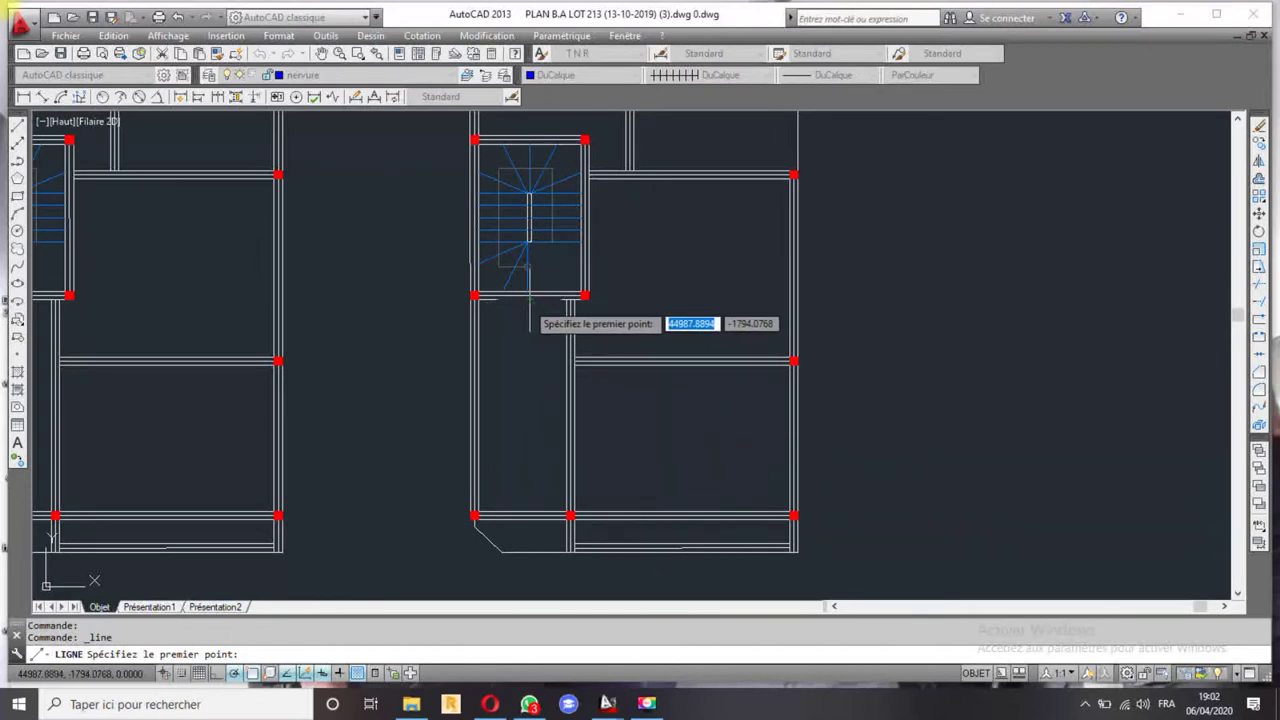
- Draw the rib line from midway between the two column corners to the far beam
right_click(524, 512, "shift")
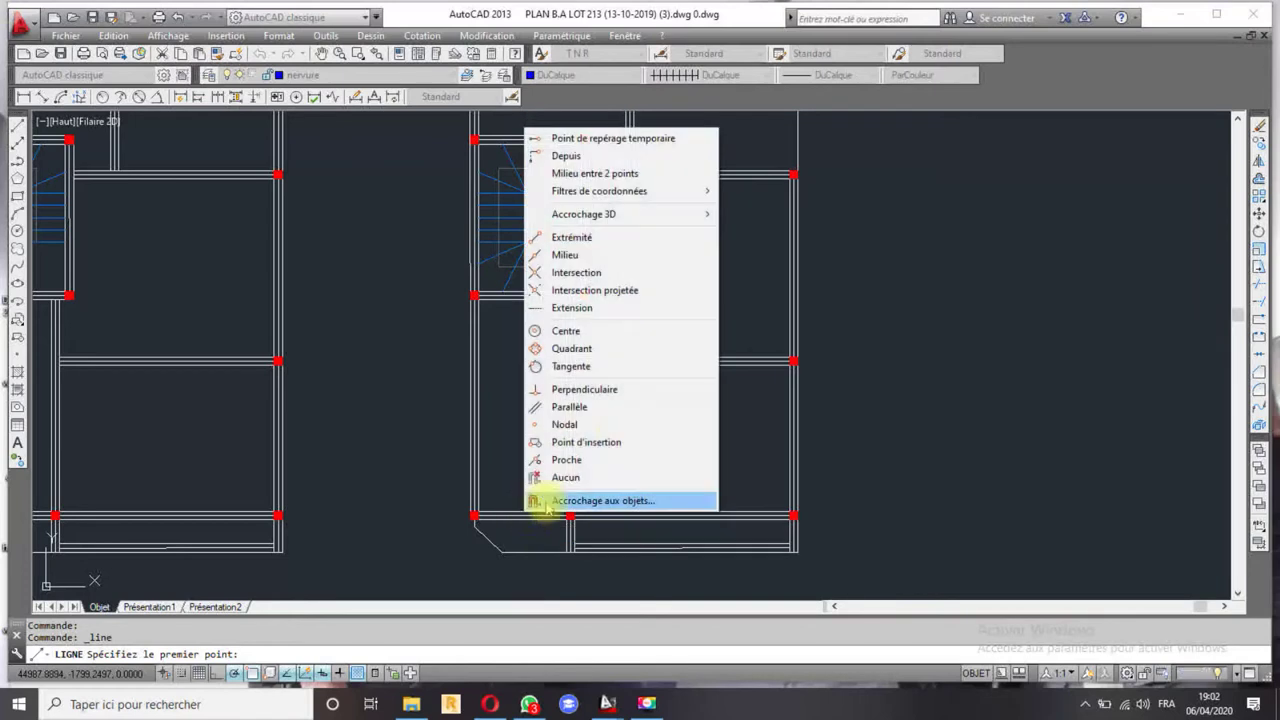
left_click(597, 173)
scroll(571, 486, "up", 3)
left_click(573, 520)
left_click(331, 523)
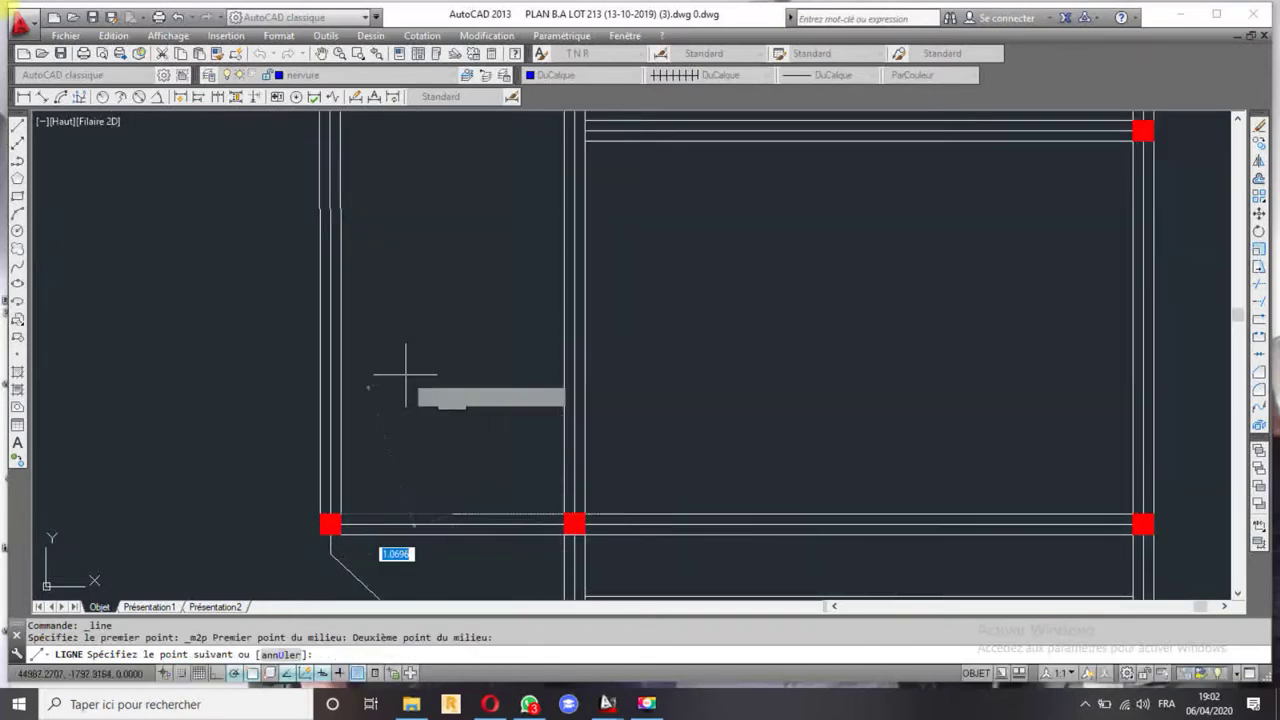
scroll(412, 372, "down", 4)
left_click(427, 215)
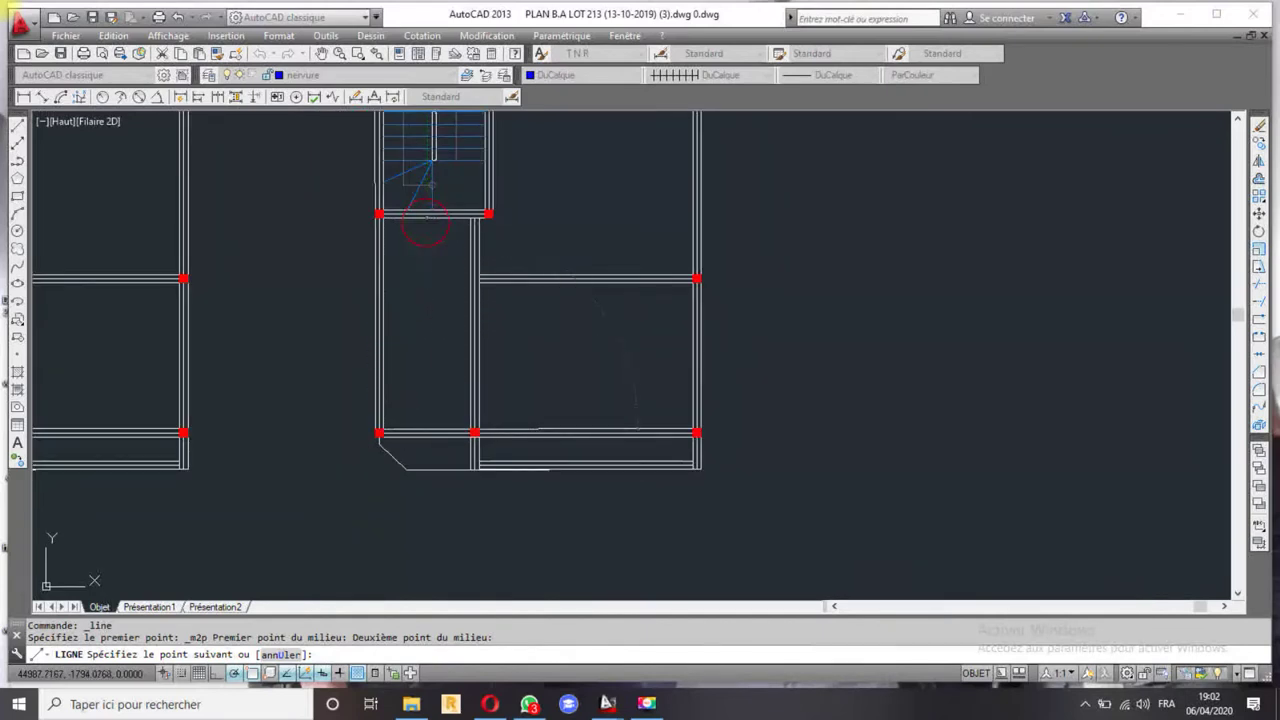
key("Return")
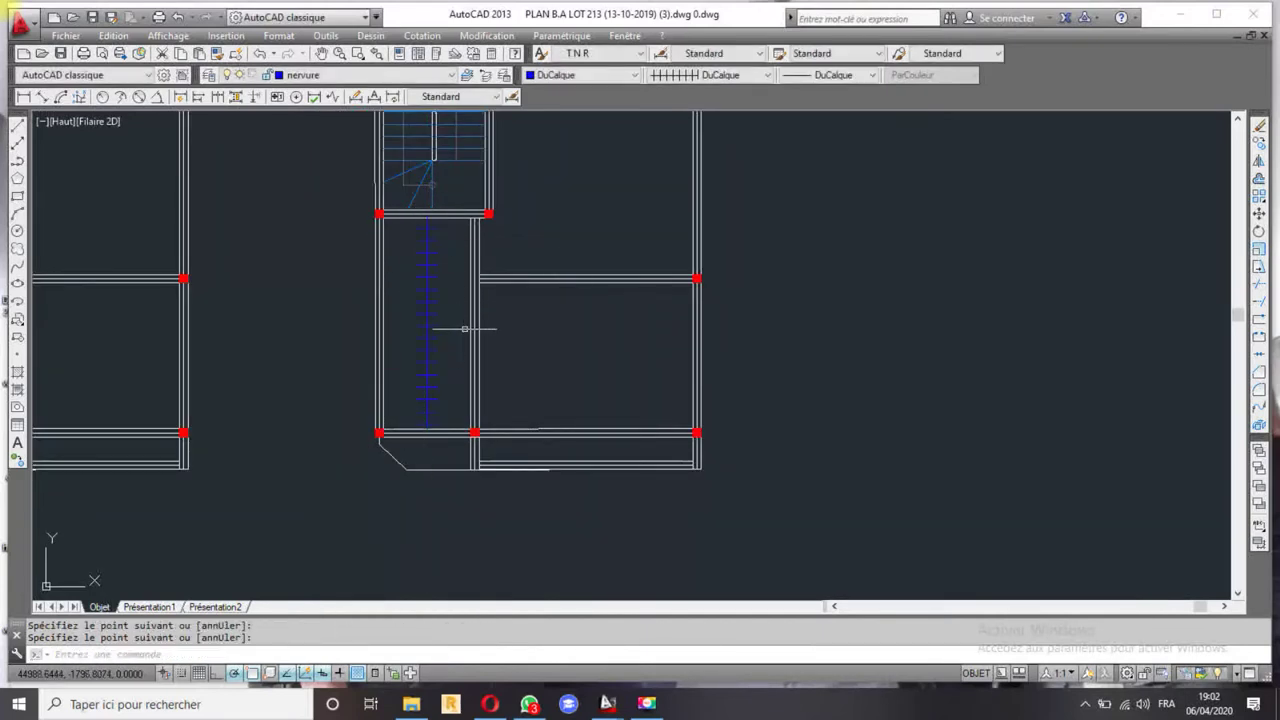
scroll(457, 380, "down", 2)
scroll(431, 391, "up", 1)
scroll(464, 457, "up", 1)
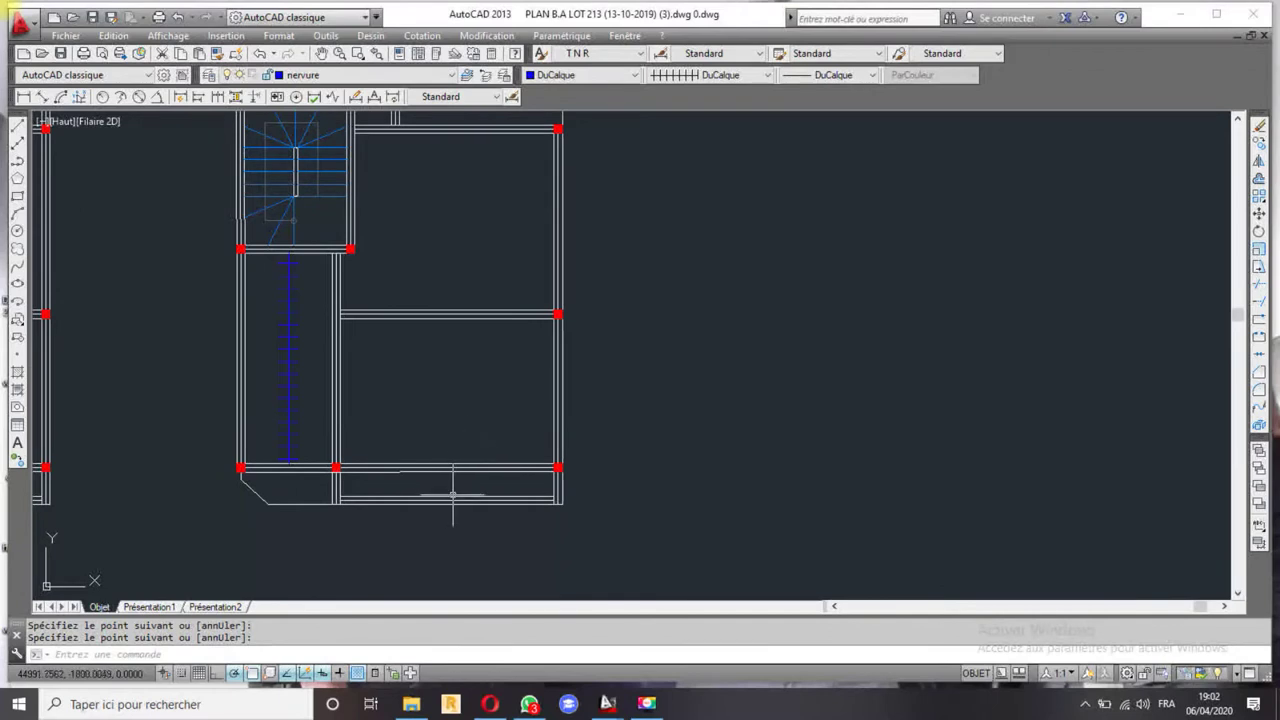
scroll(454, 460, "up", 2)
scroll(517, 383, "down", 2)
scroll(420, 423, "up", 2)
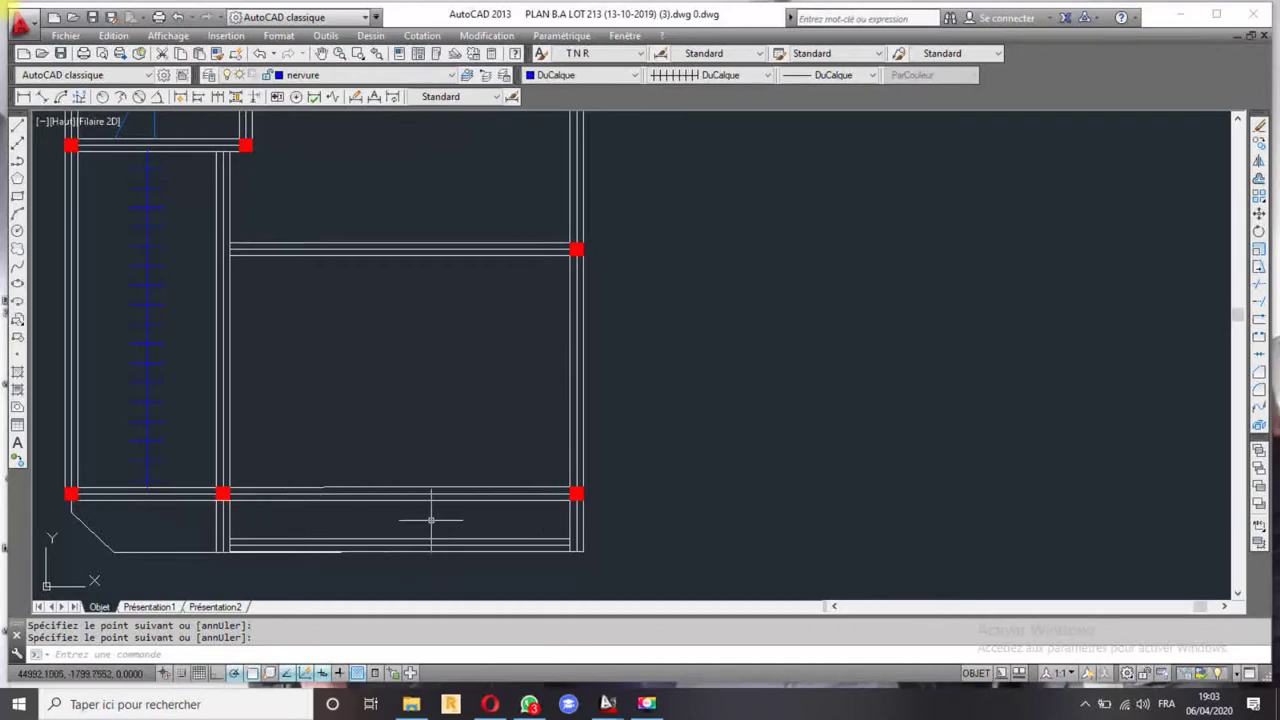
scroll(471, 449, "down", 3)
middle_click_drag(380, 251, 444, 438)
scroll(292, 313, "up", 4)
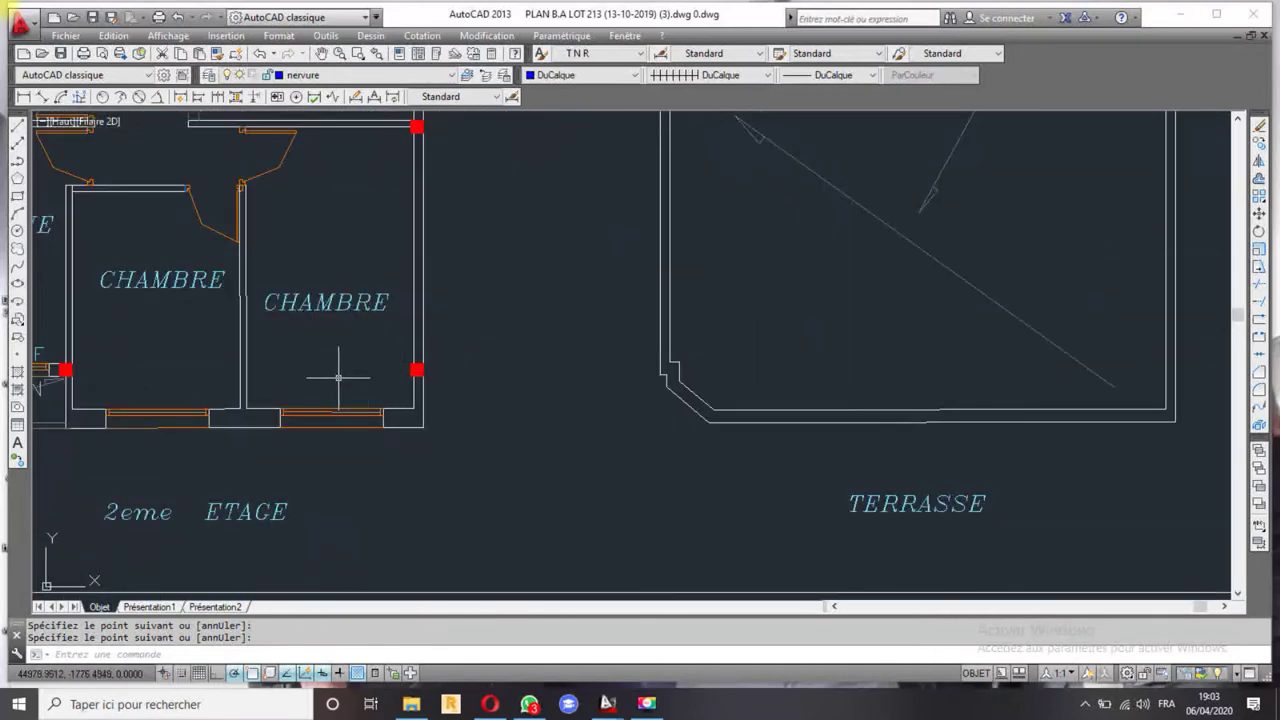
middle_click_drag(338, 377, 544, 360)
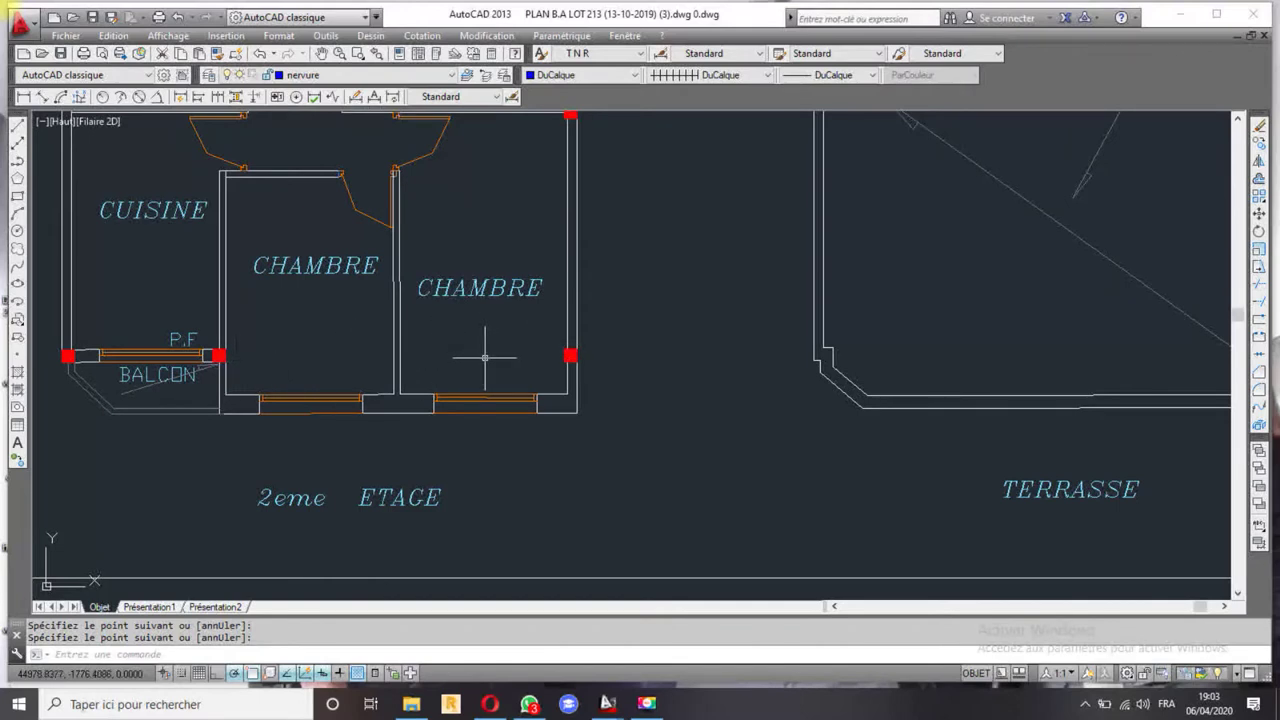
scroll(484, 333, "down", 5)
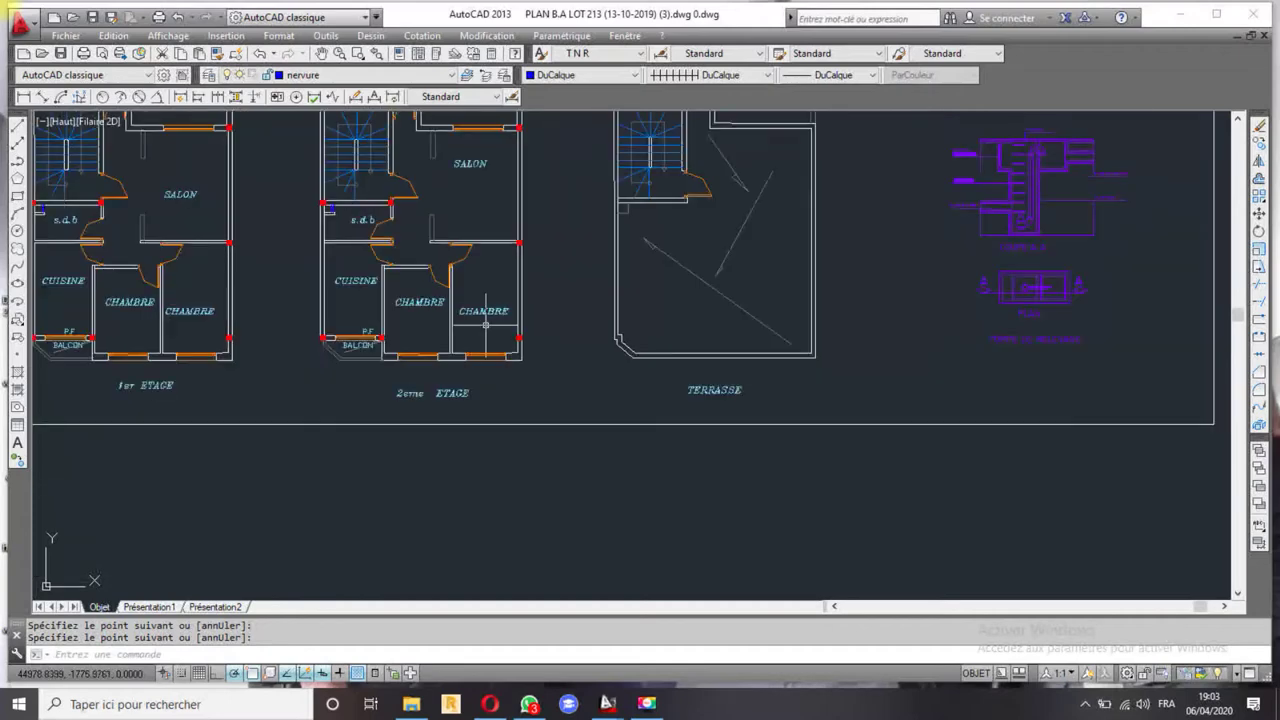
scroll(484, 333, "down", 5)
middle_click_drag(491, 386, 555, 381)
scroll(555, 381, "up", 4)
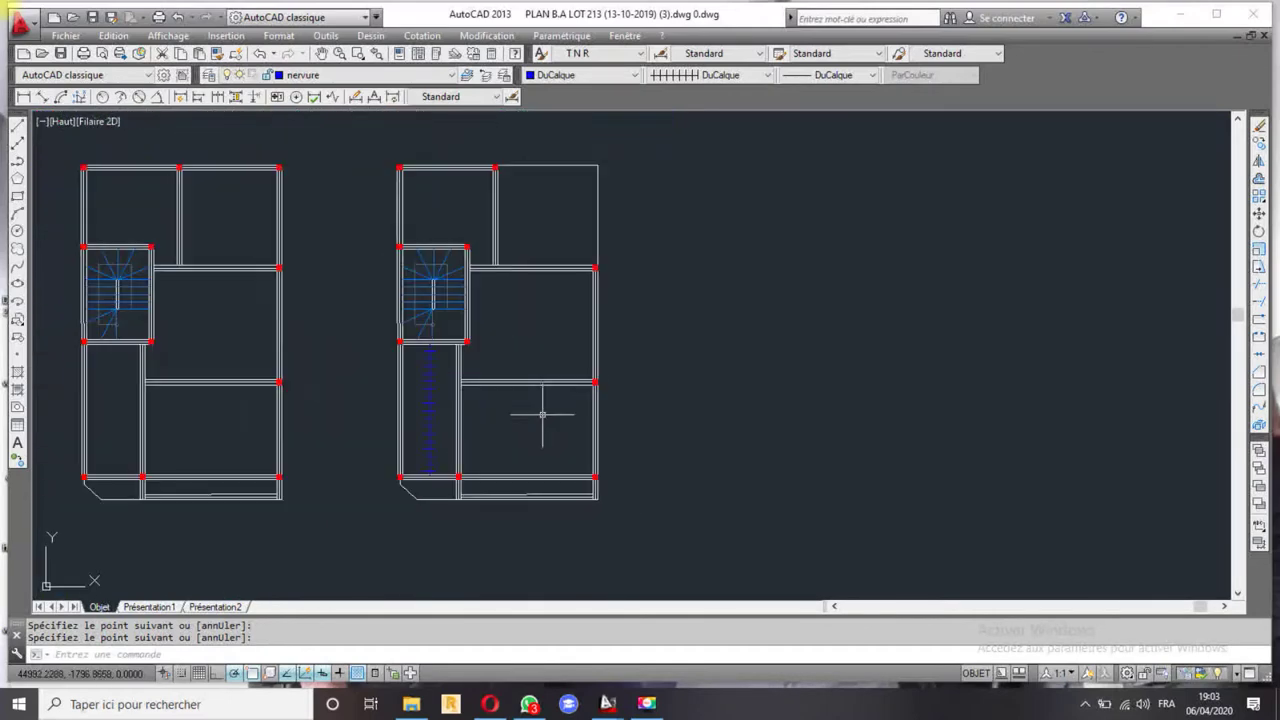
scroll(510, 493, "up", 2)
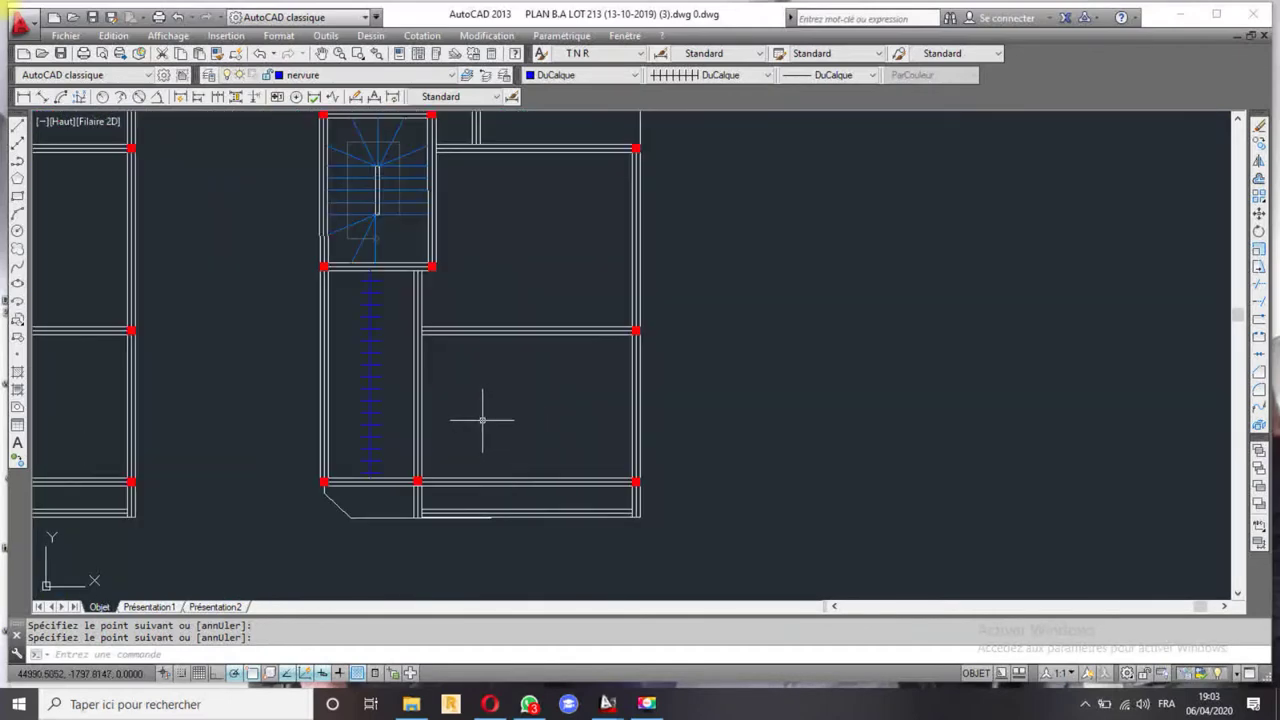
left_click(15, 138)
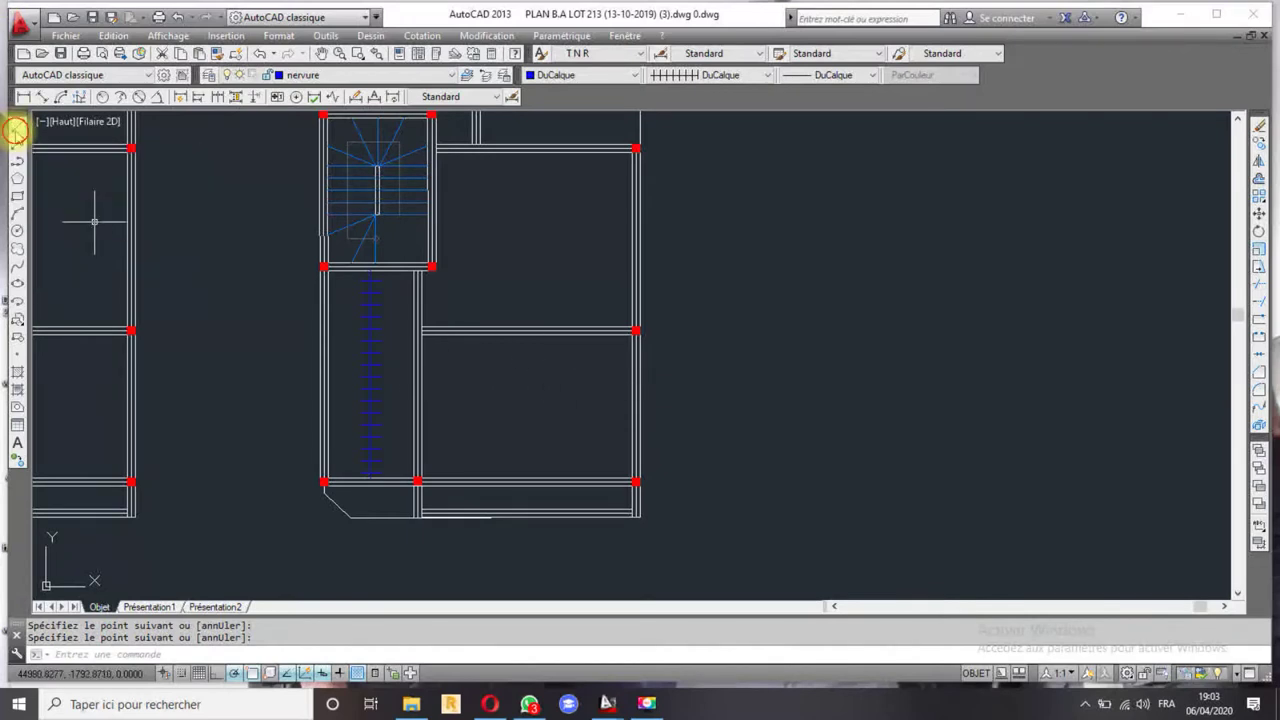
scroll(614, 419, "up", 2)
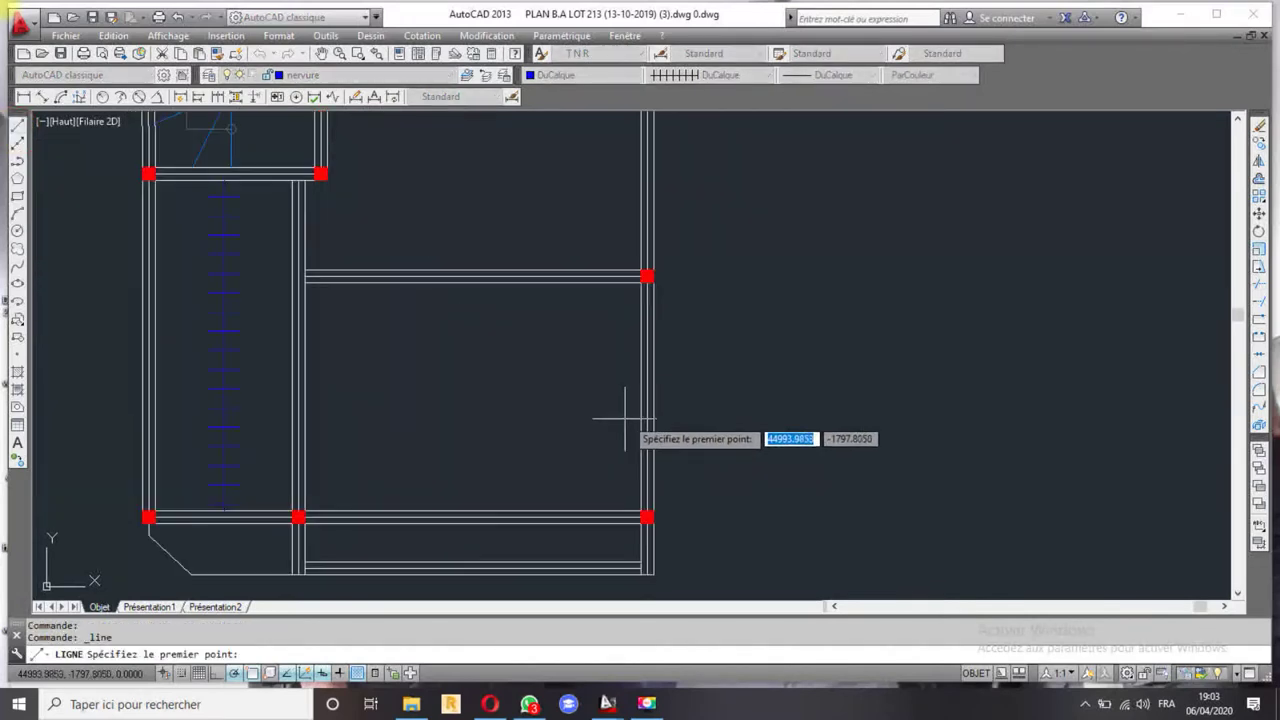
right_click(640, 307, "shift")
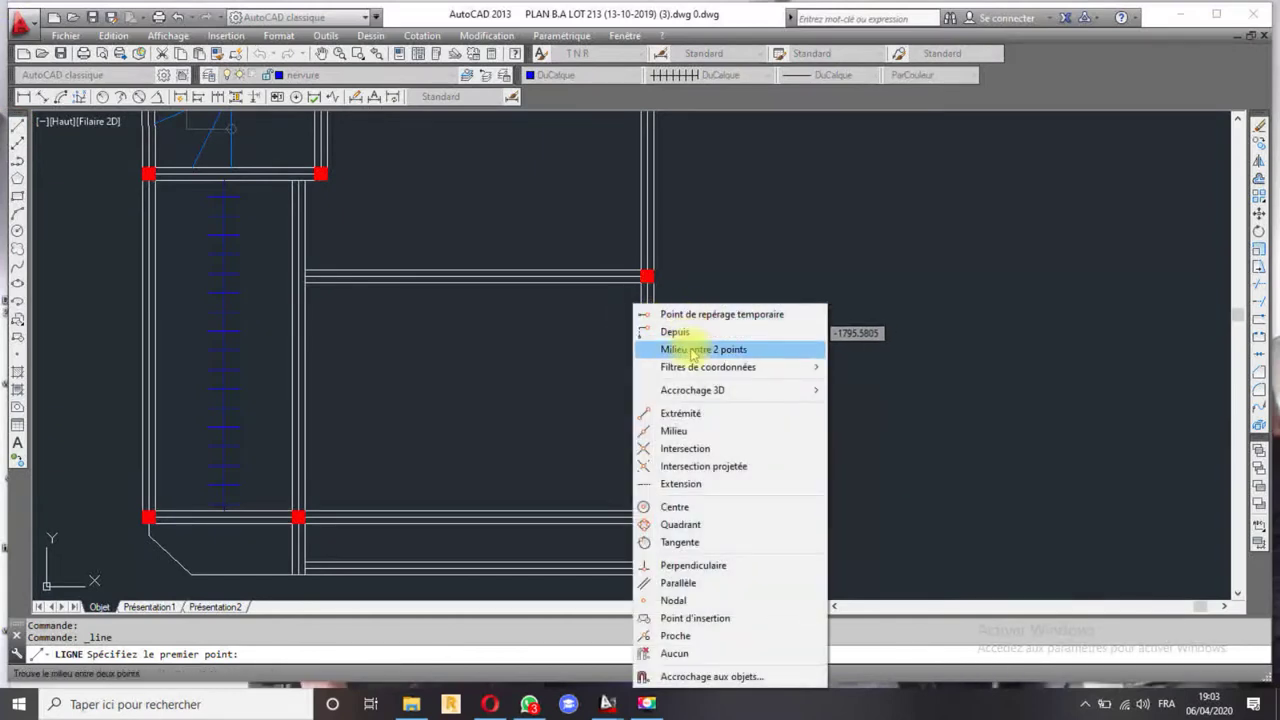
left_click(693, 350)
left_click(645, 277)
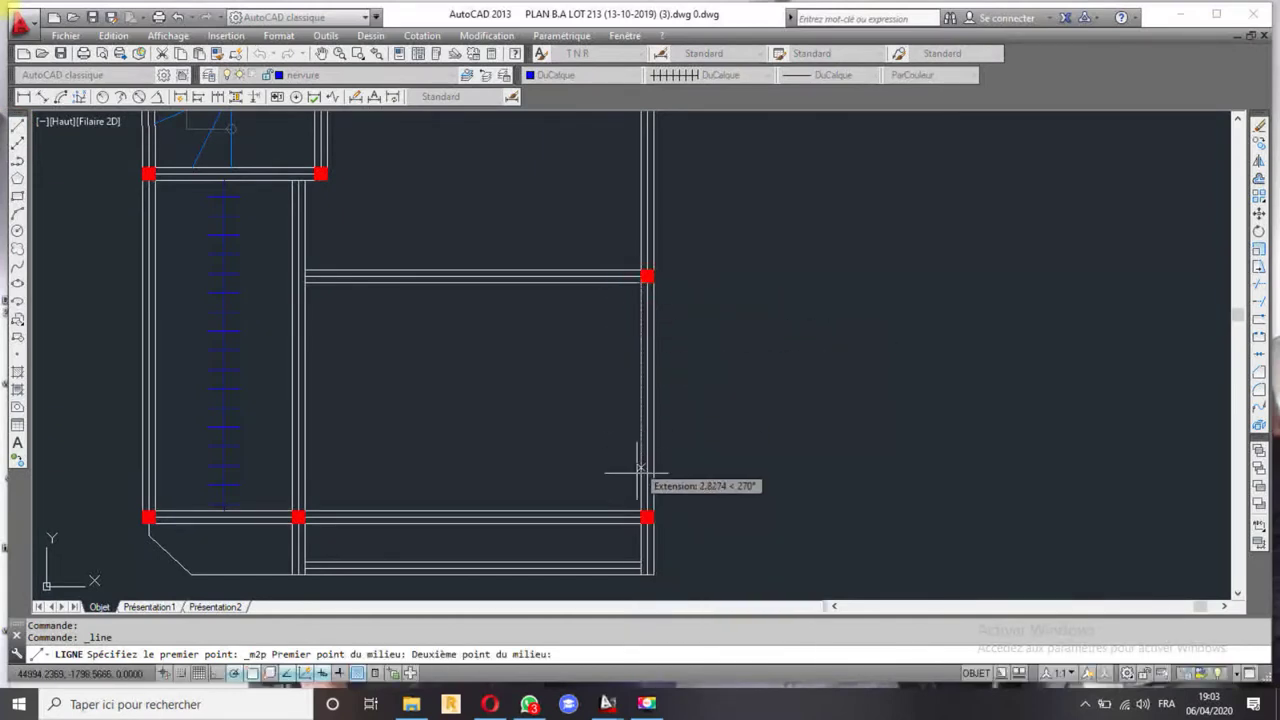
left_click(645, 516)
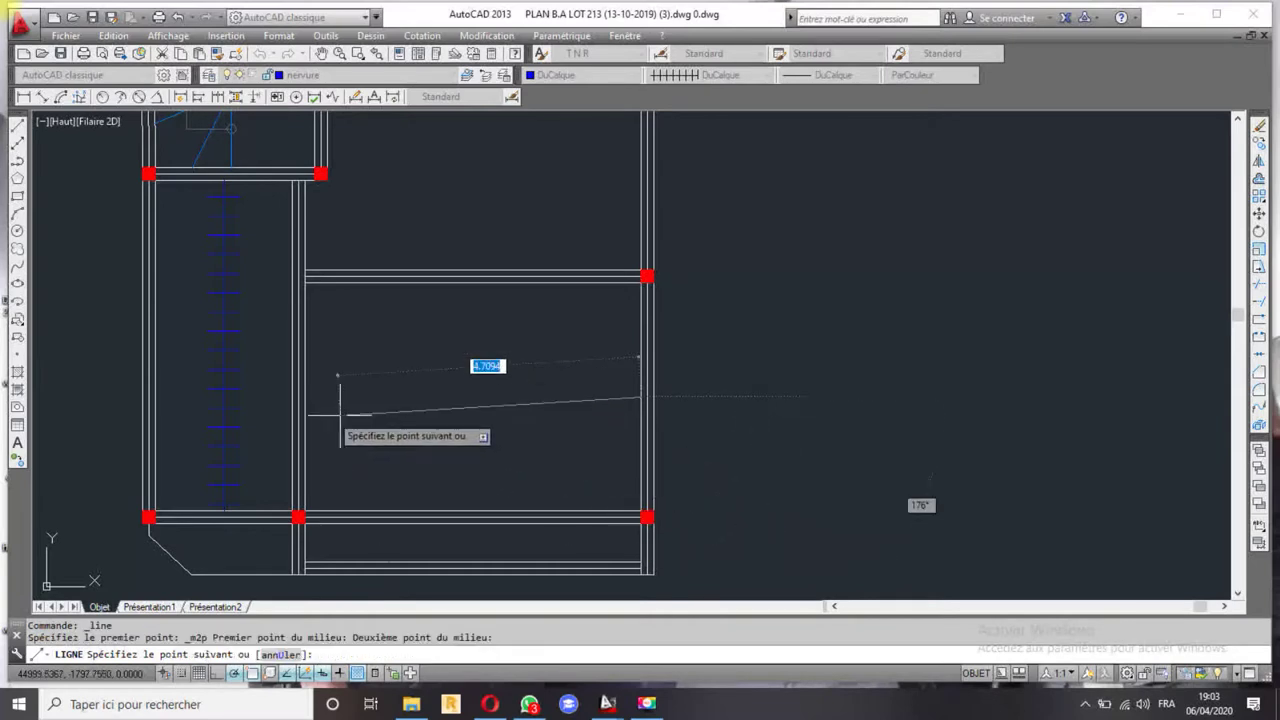
left_click(305, 397)
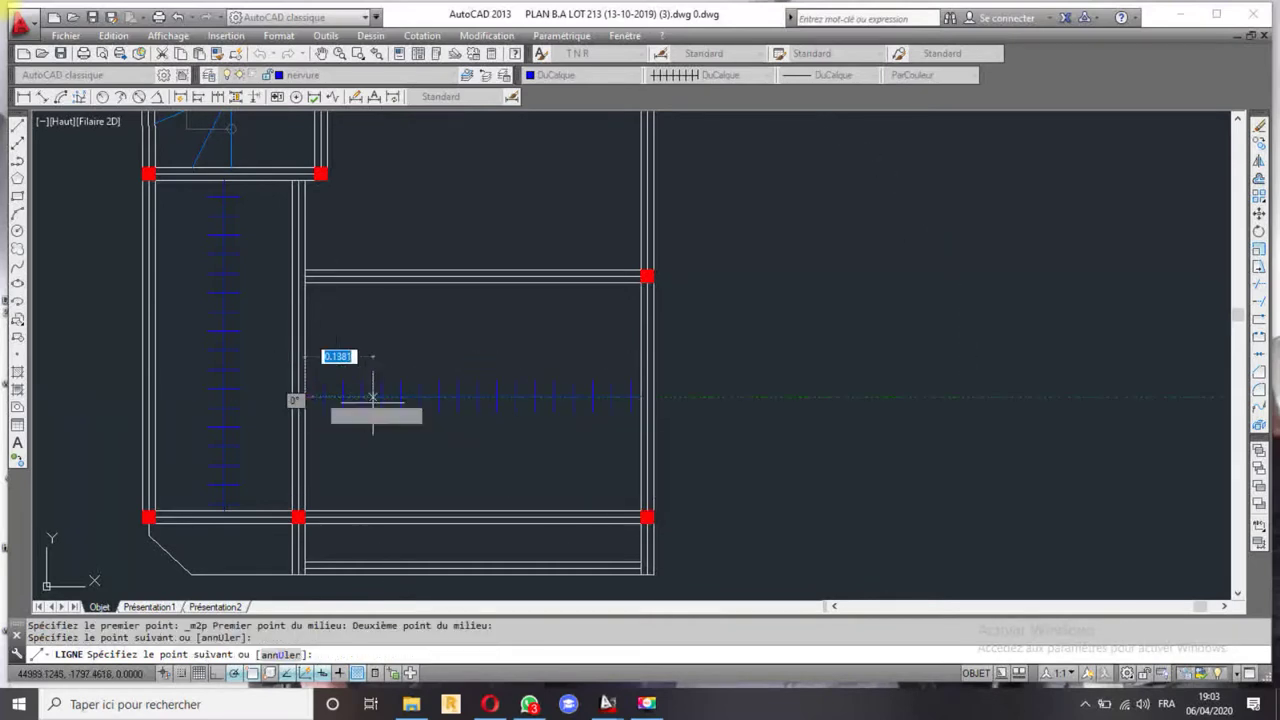
key("Return")
scroll(500, 391, "down", 2)
scroll(491, 309, "up", 2)
scroll(448, 425, "down", 2)
middle_click_drag(448, 425, 384, 417)
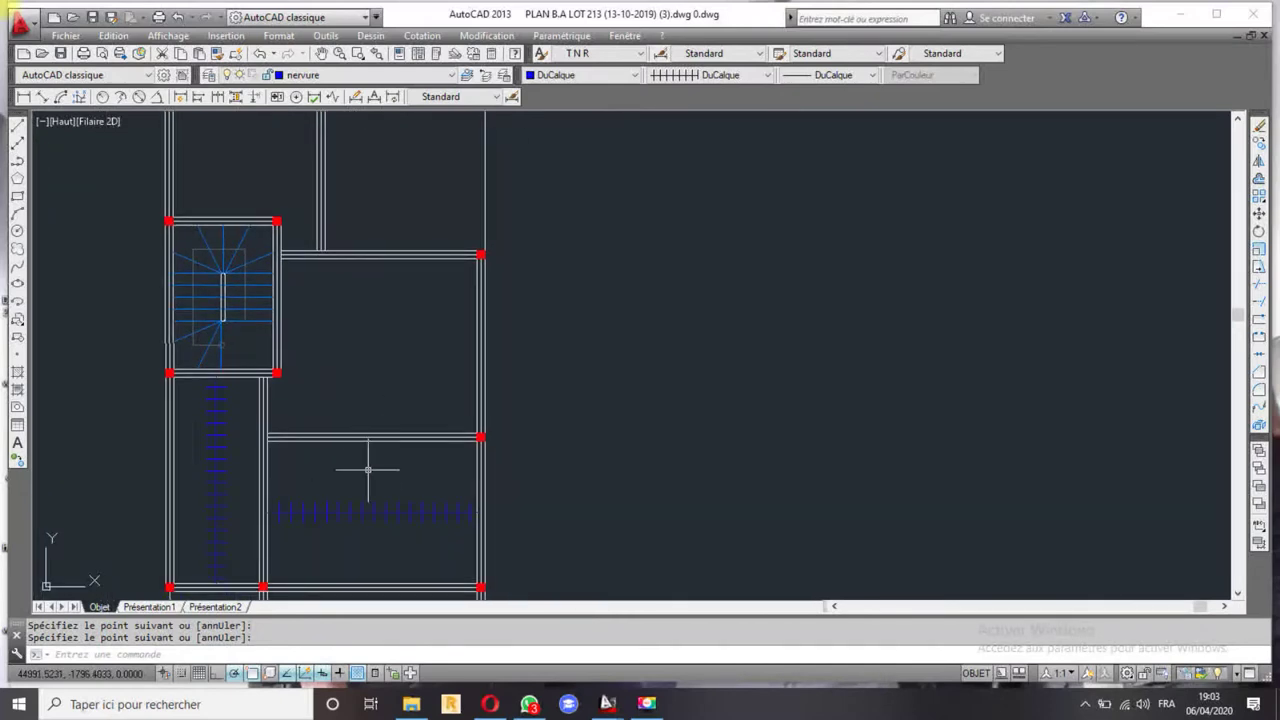
scroll(426, 566, "up", 1)
scroll(363, 443, "up", 1)
left_click(429, 392)
left_click(420, 435)
key("Delete")
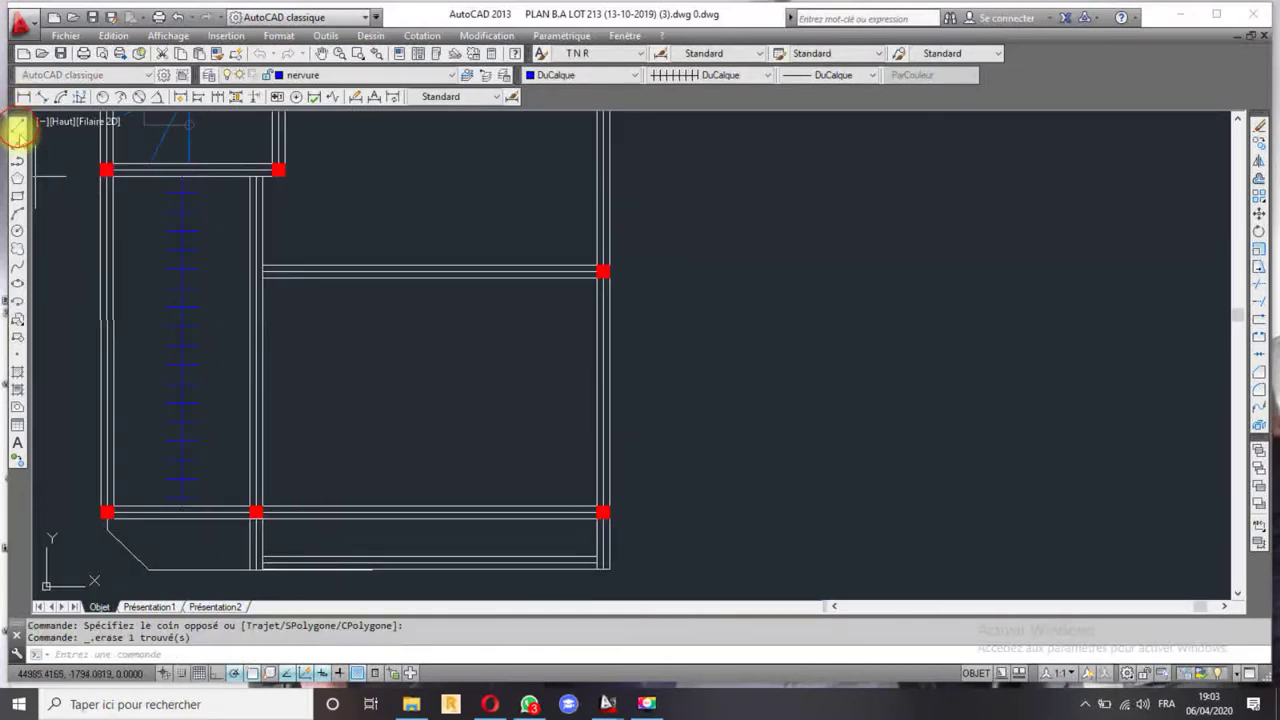
- Draw a rib line from midway between the beam's column corners down to the lower beam
left_click(17, 127)
right_click(437, 418, "shift")
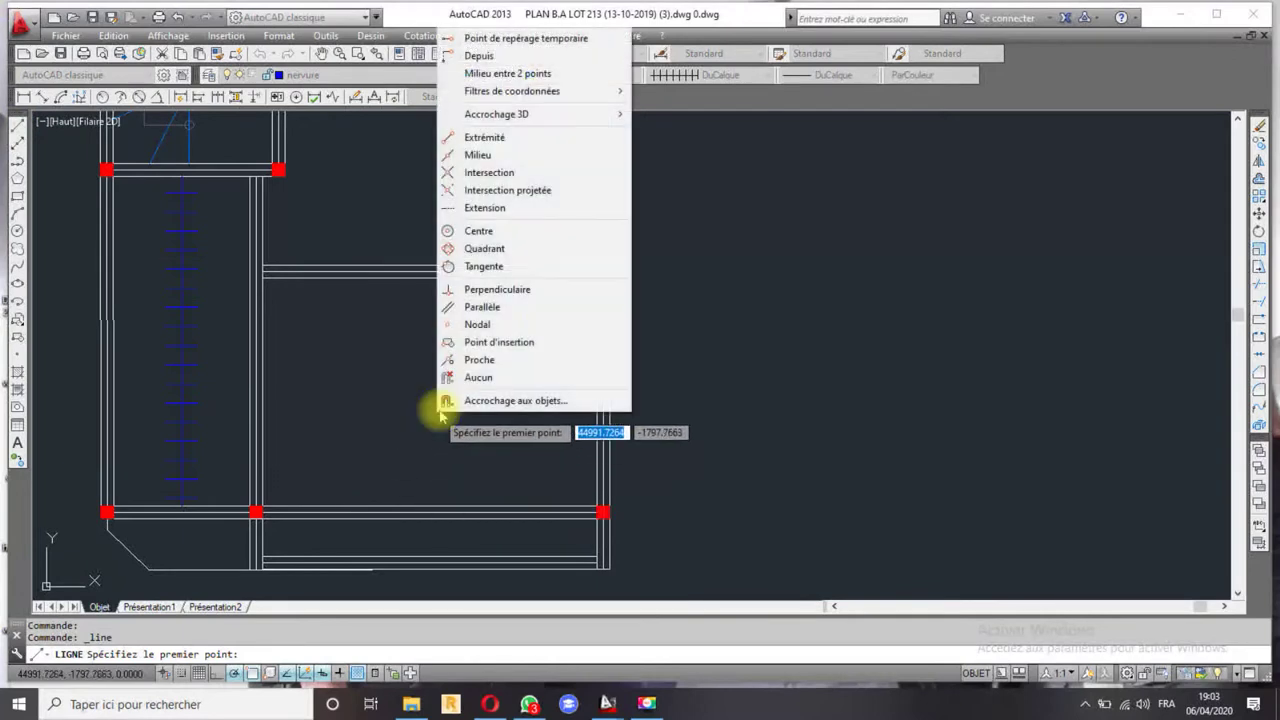
left_click(507, 73)
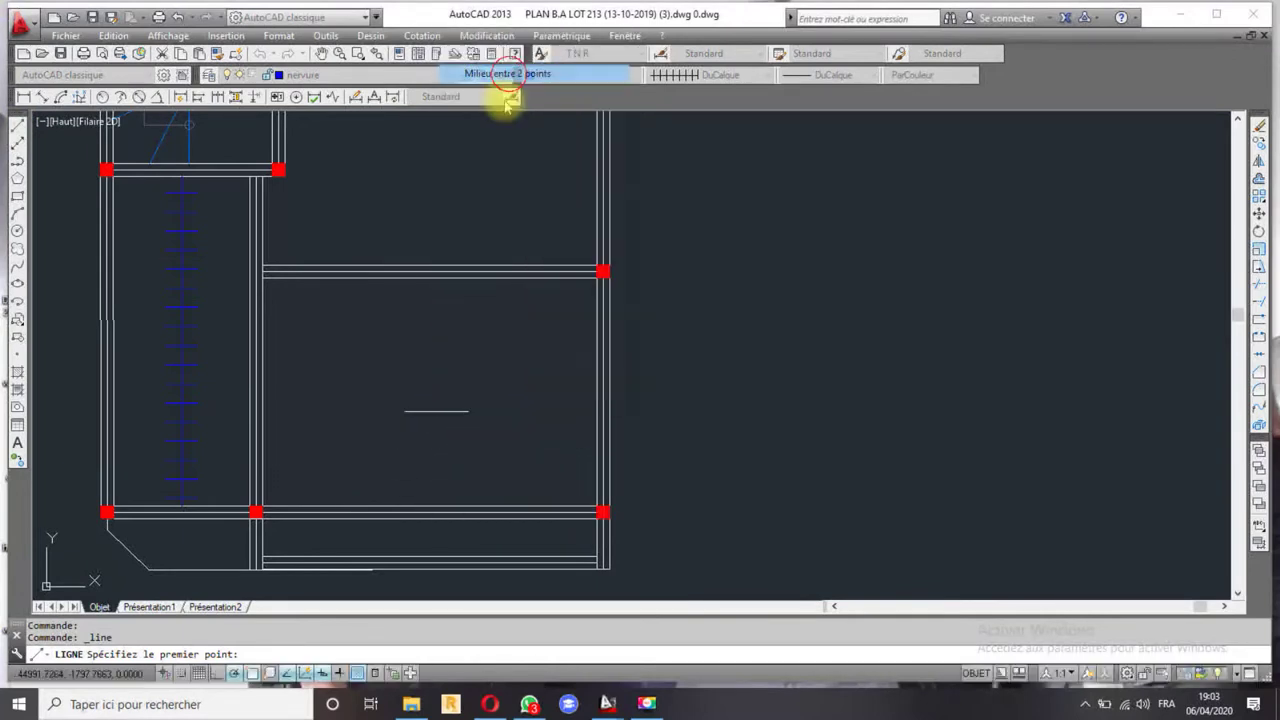
left_click(264, 272)
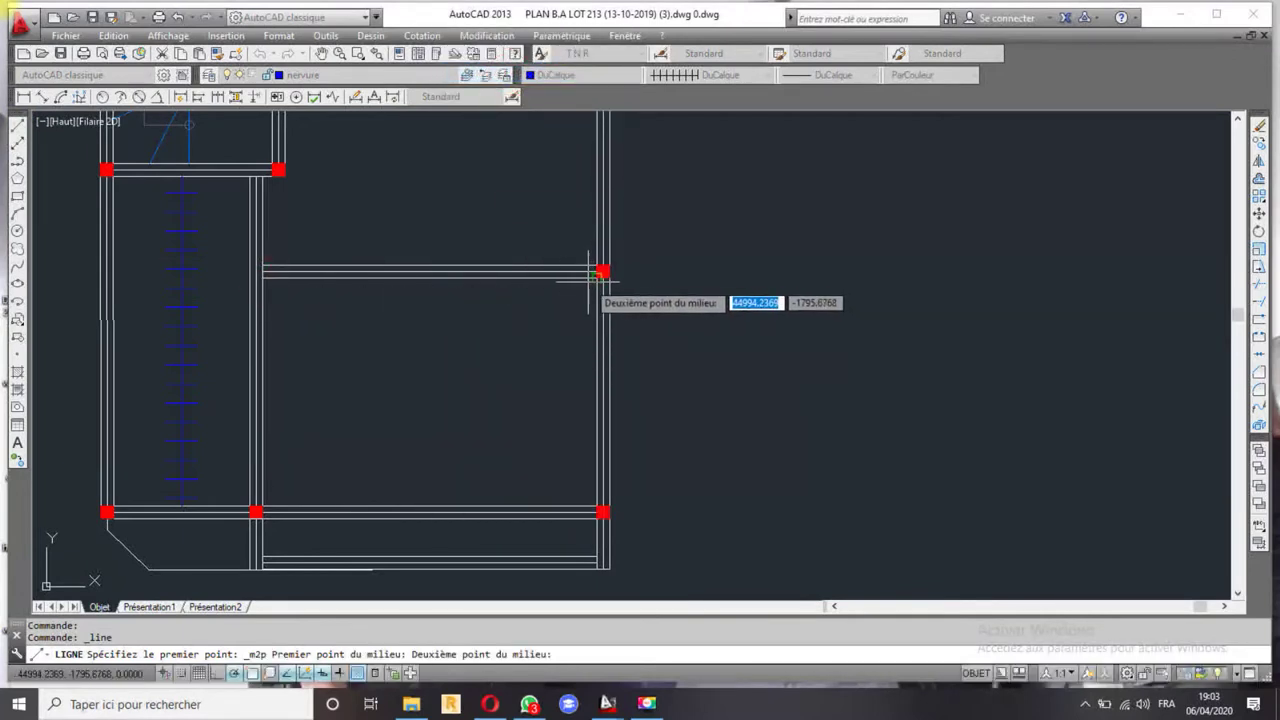
left_click(603, 272)
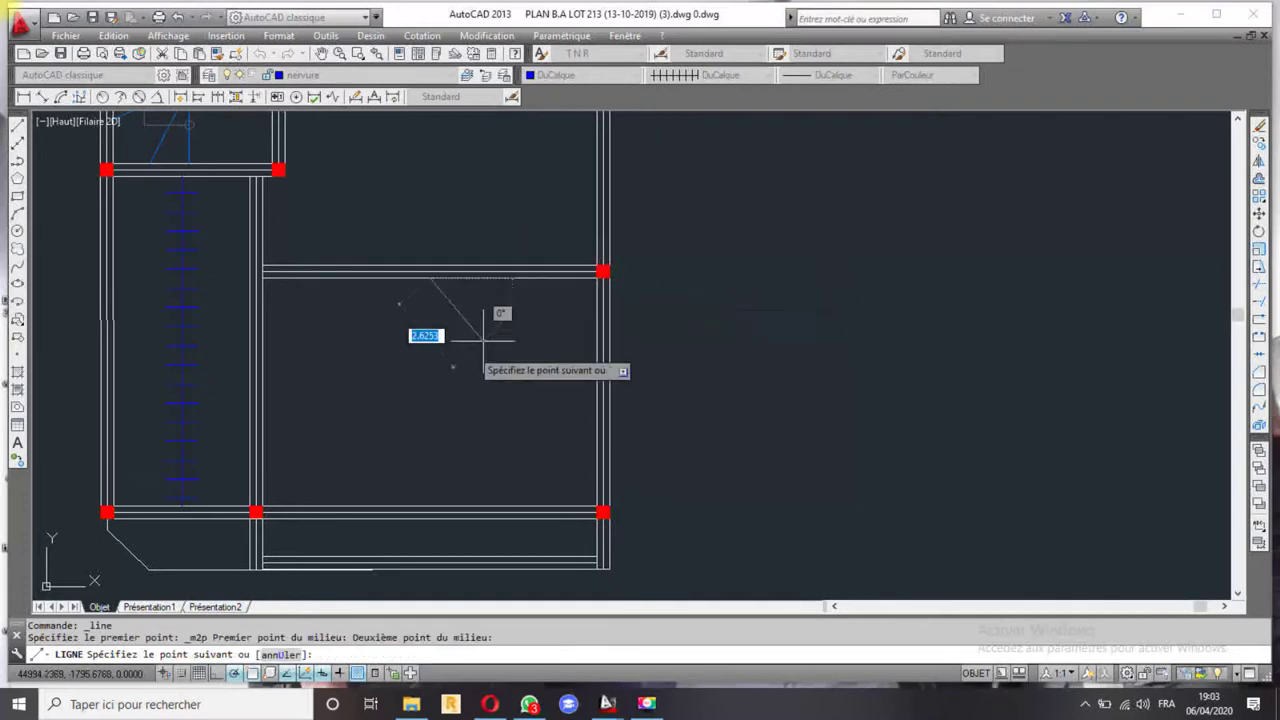
left_click(432, 502)
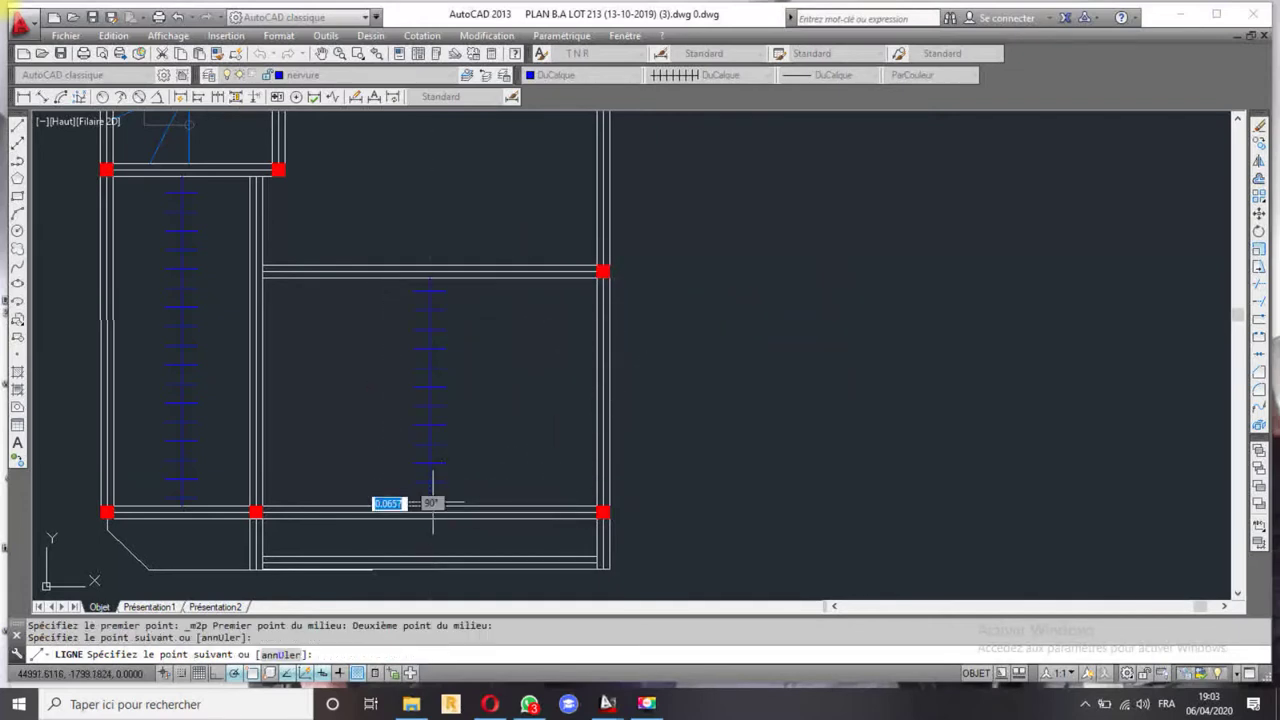
key("Return")
key("Return")
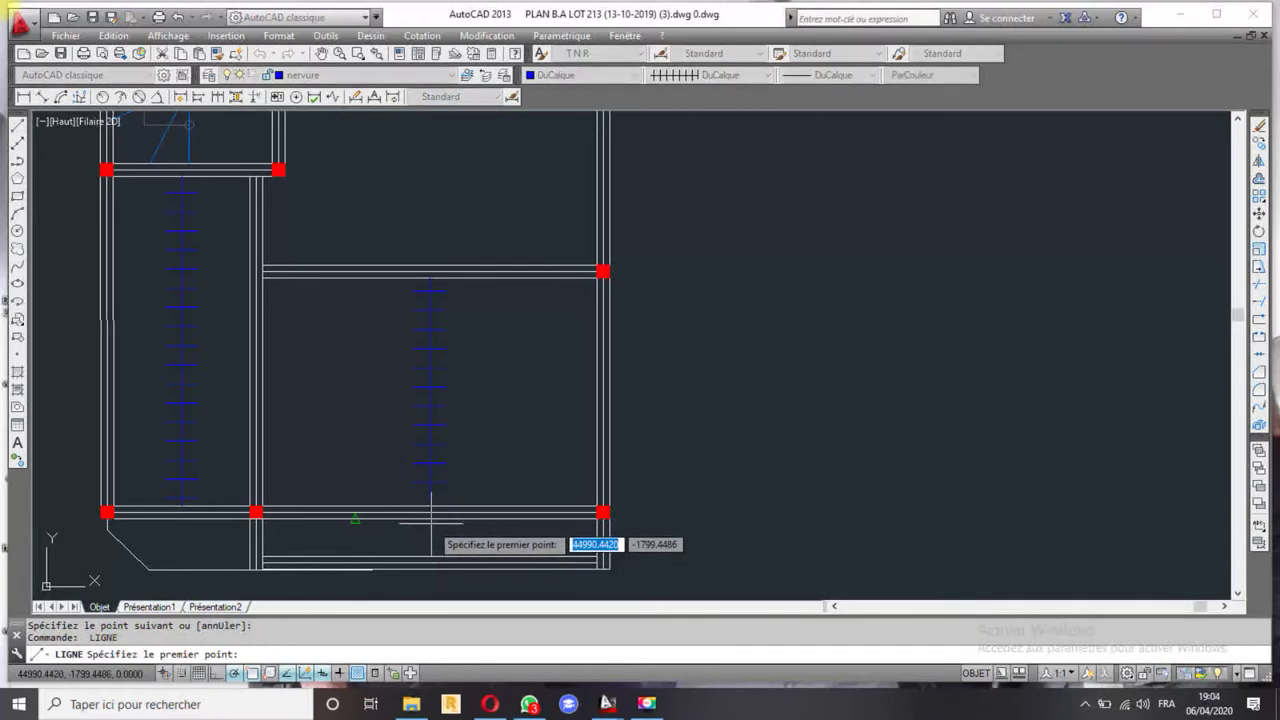
- Add a short rib segment from below the bottom beam to the bottom edge
left_click(428, 558)
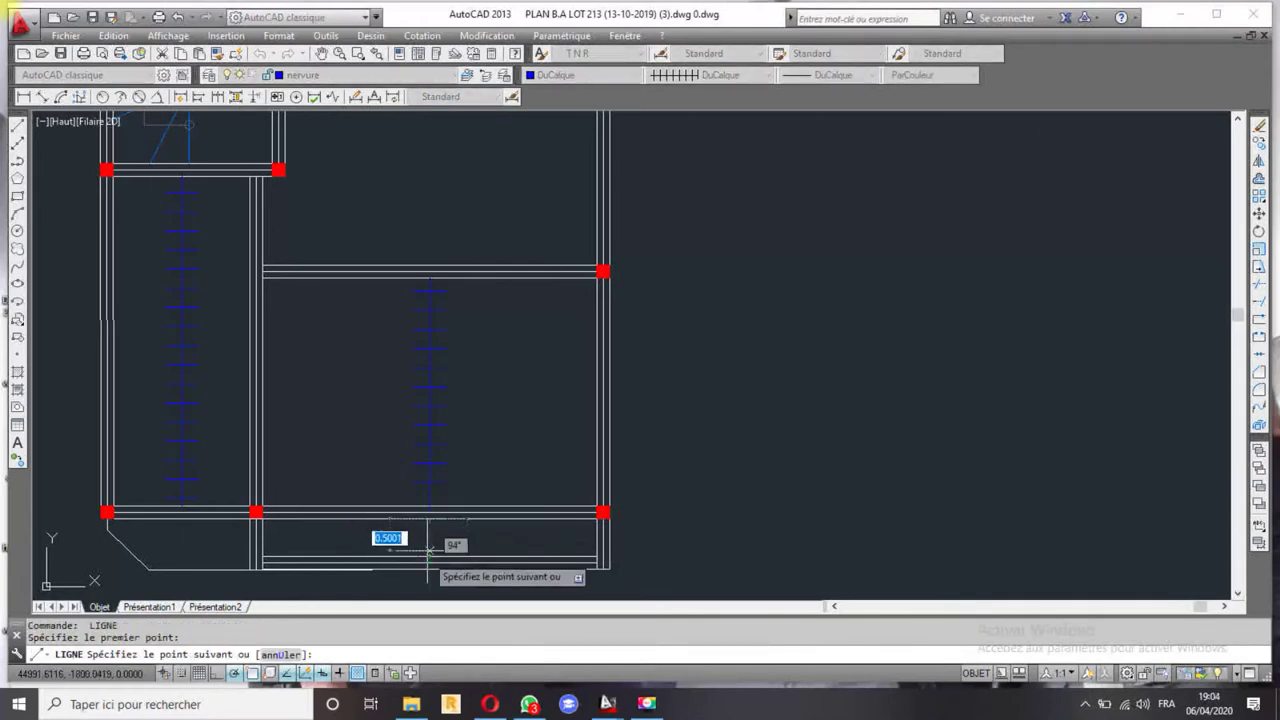
left_click(428, 537)
key("Return")
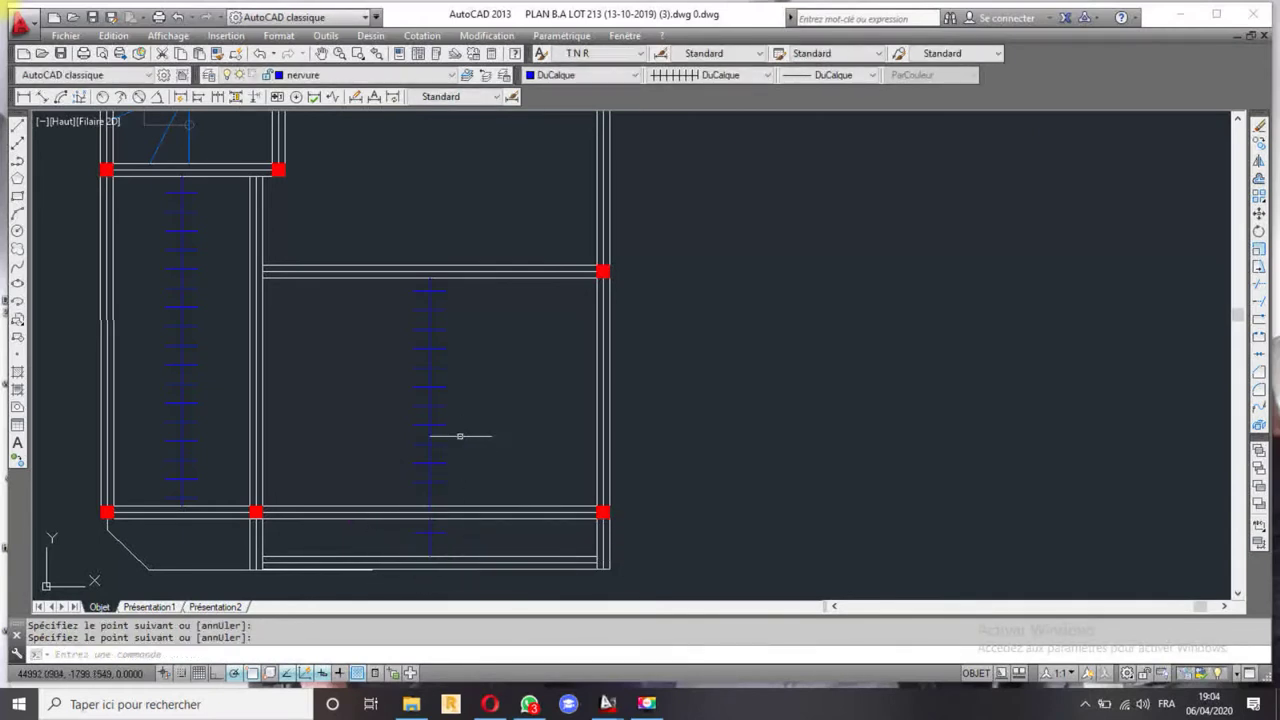
- Draw a rib line from the middle beam up to the upper beam
middle_click_drag(440, 181, 440, 389)
key("Return")
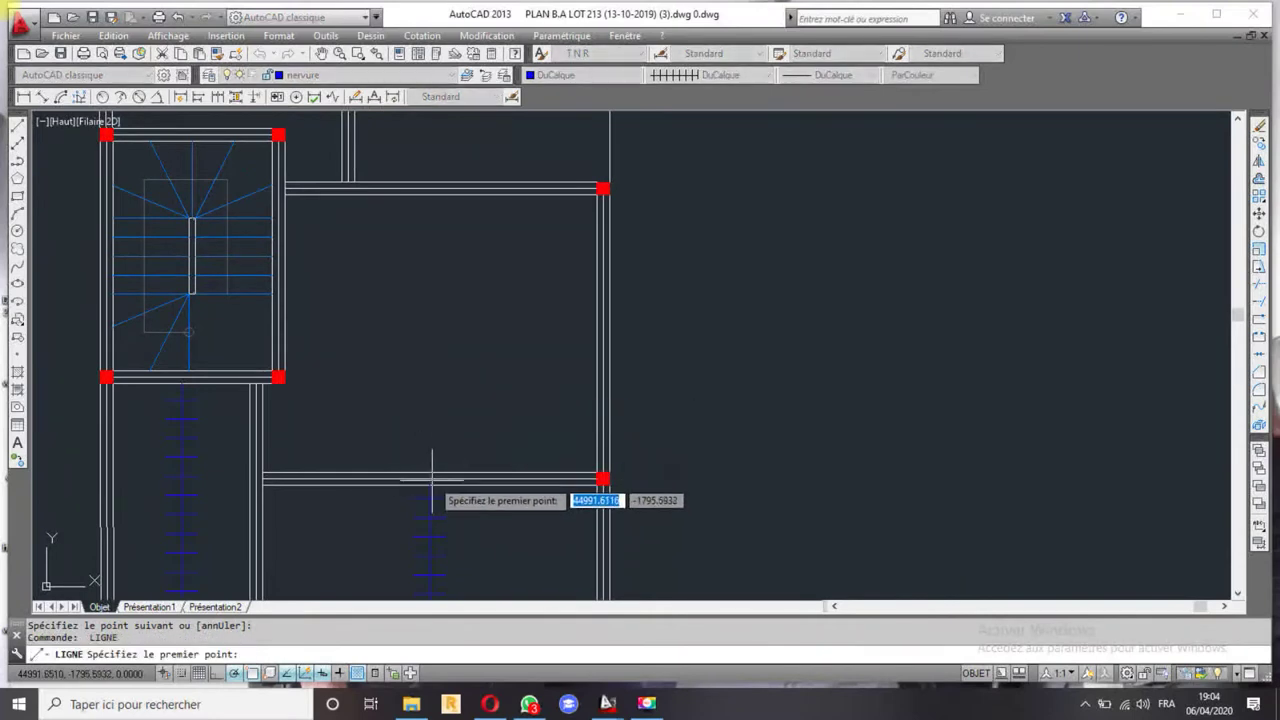
left_click(430, 471)
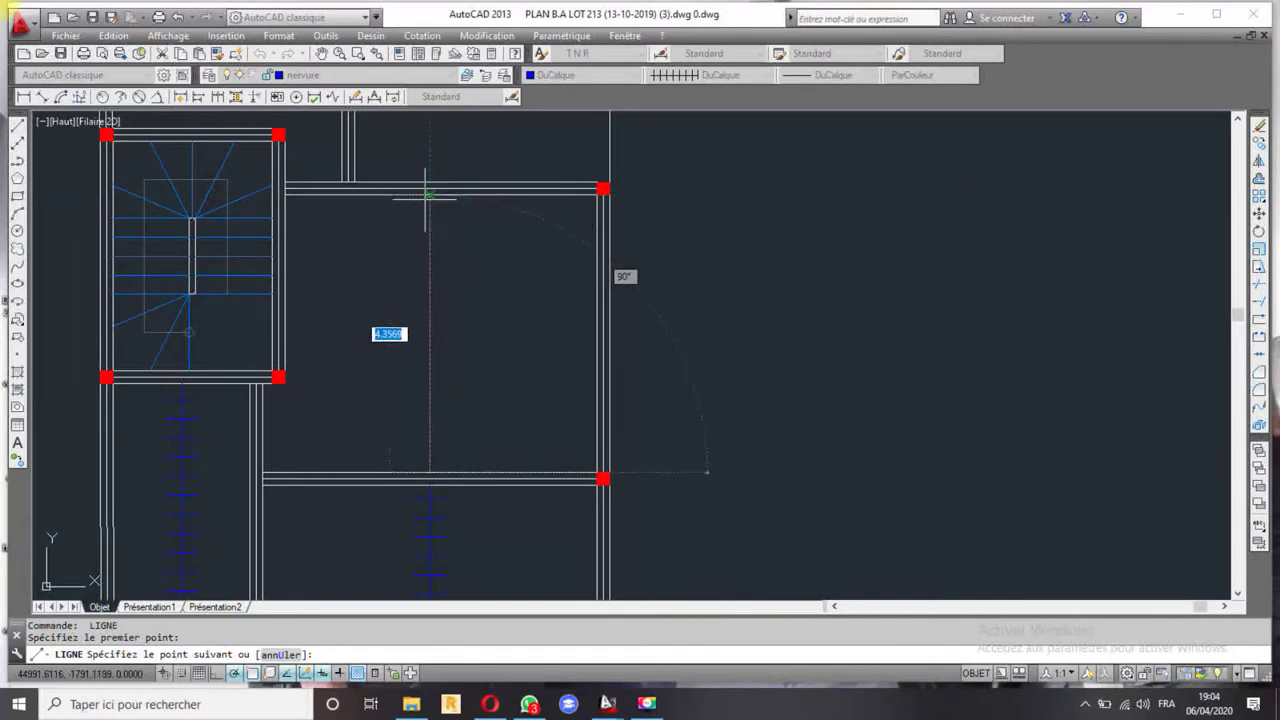
left_click(428, 197)
key("Return")
scroll(480, 400, "down", 2)
scroll(480, 400, "down", 2)
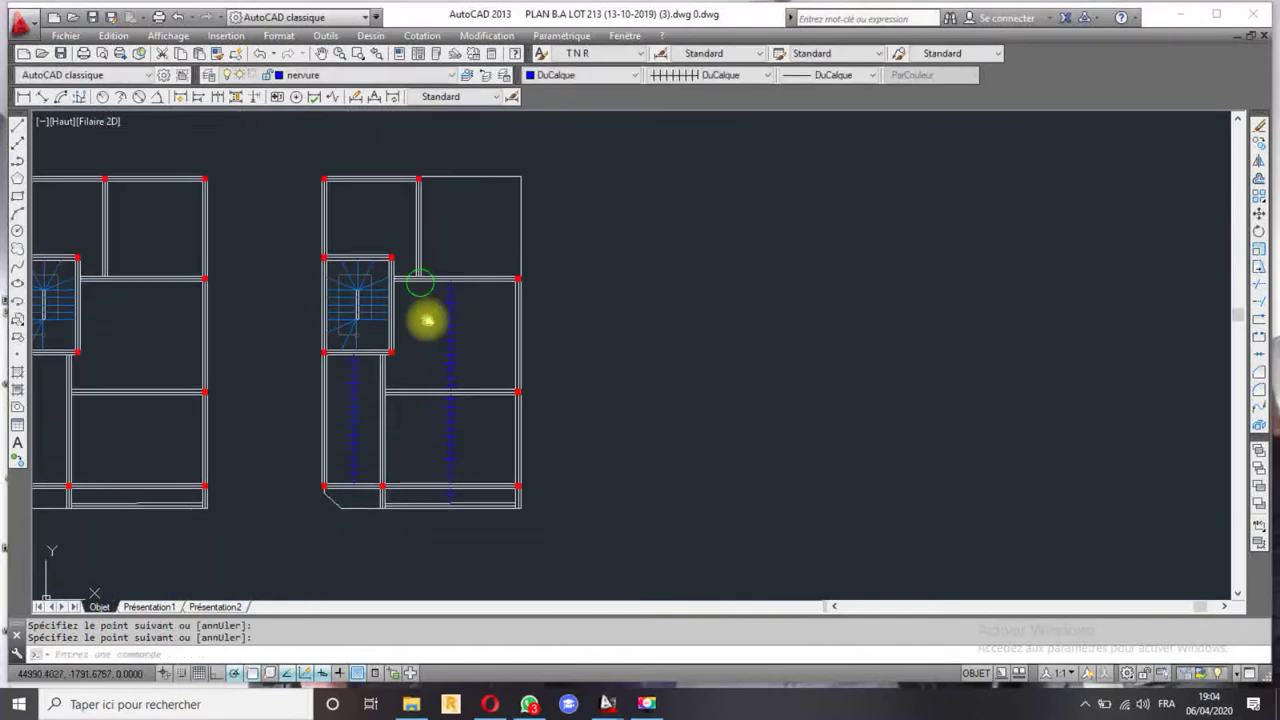
- Try starting a line at the Mid Between 2 Points snap between two columns, then abandon it
scroll(384, 259, "up", 2)
scroll(392, 325, "up", 2)
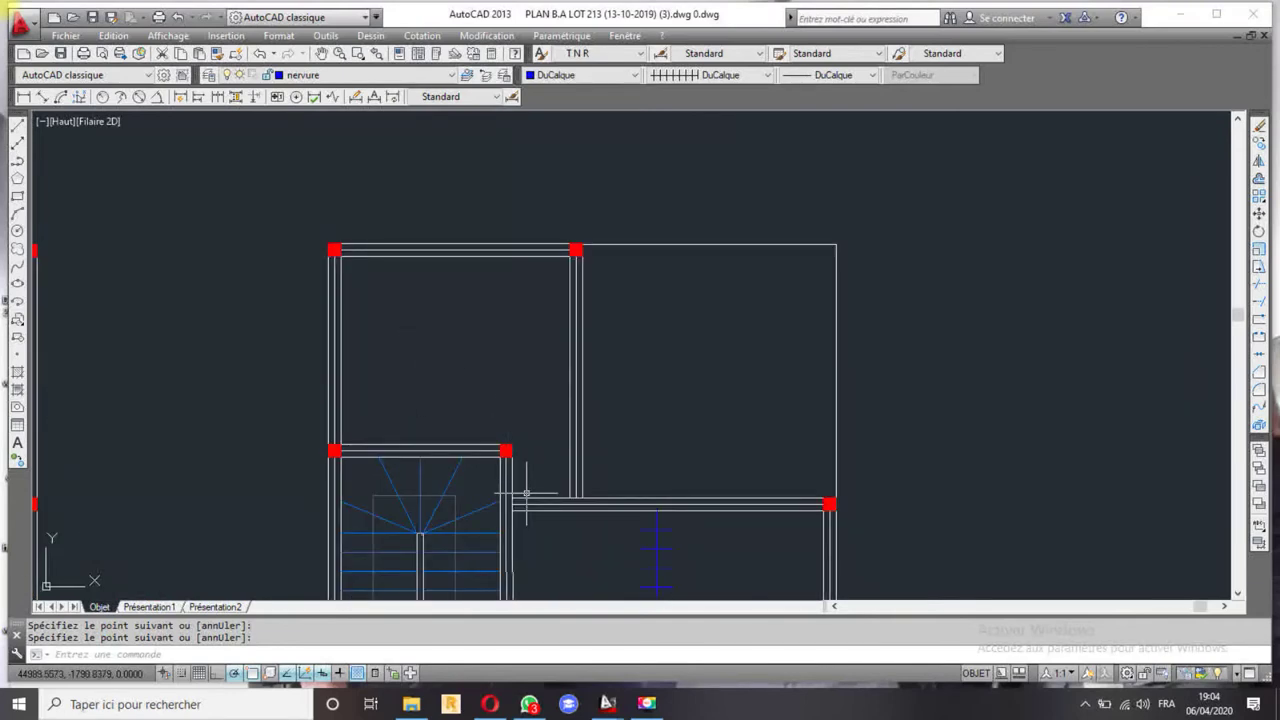
scroll(526, 492, "up", 2)
key("Return")
scroll(395, 305, "down", 2)
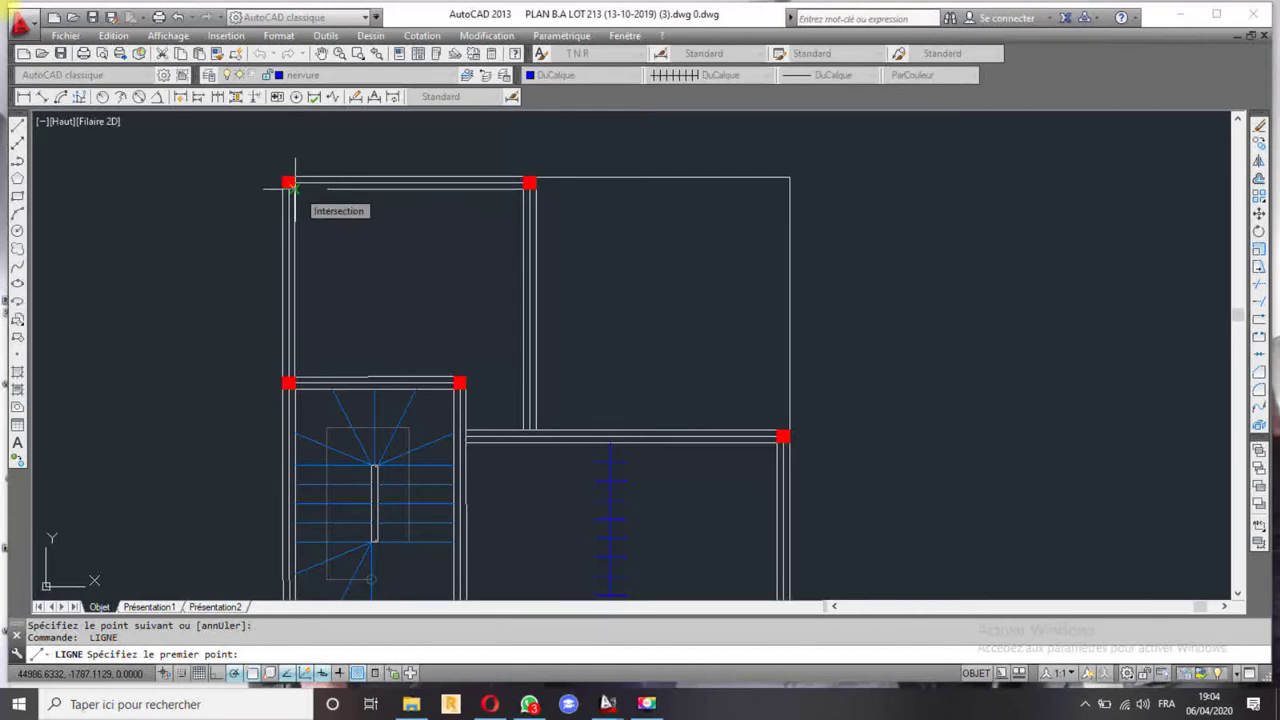
right_click(297, 191, "shift")
left_click(429, 237)
left_click(289, 184)
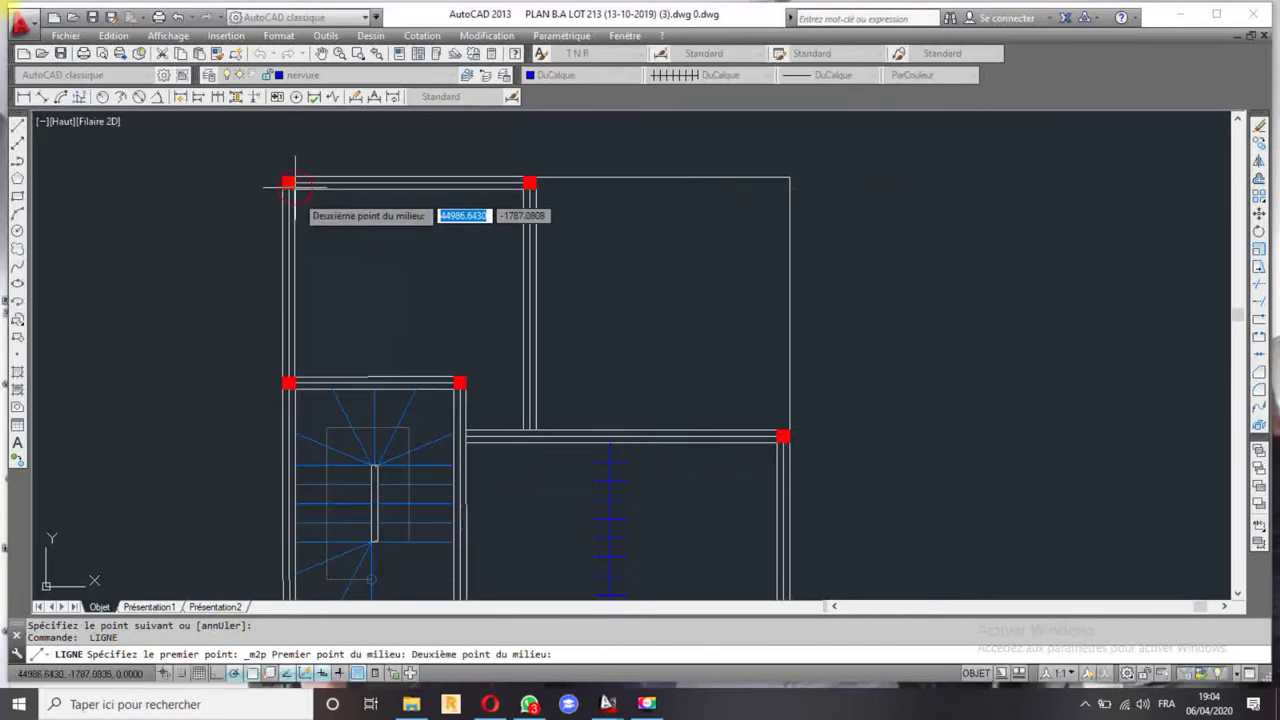
left_click(289, 381)
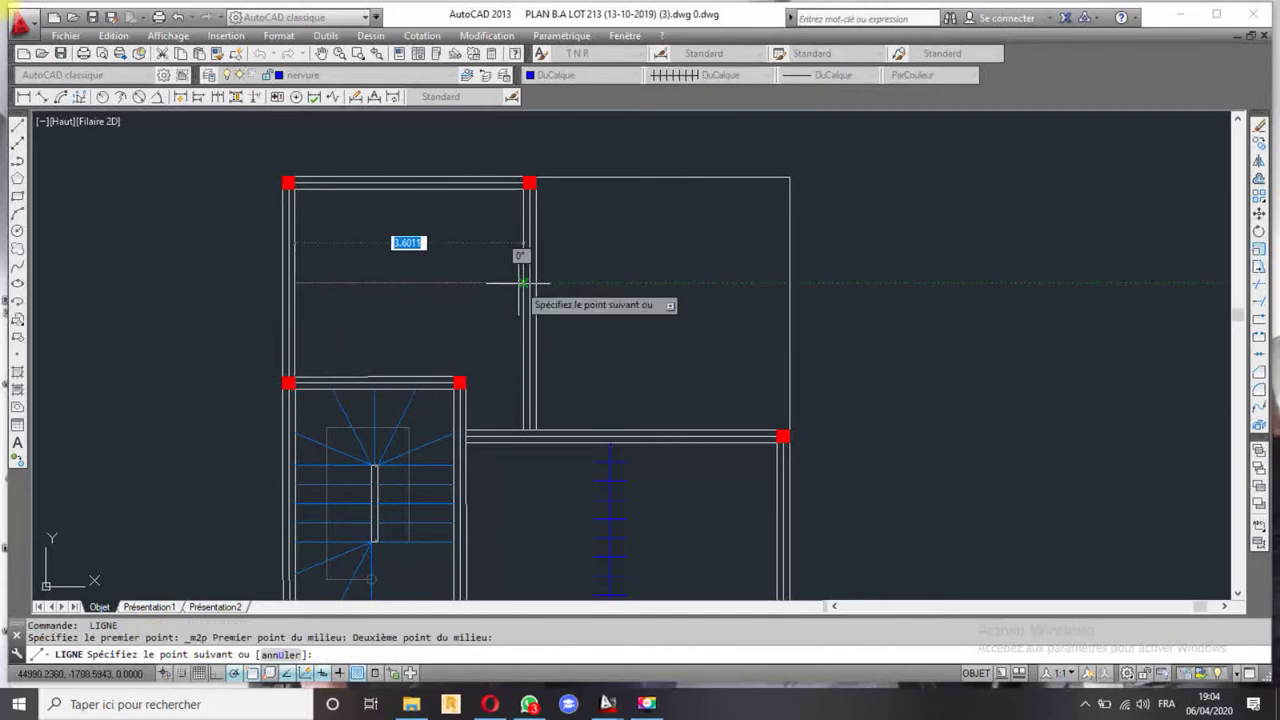
key("Escape")
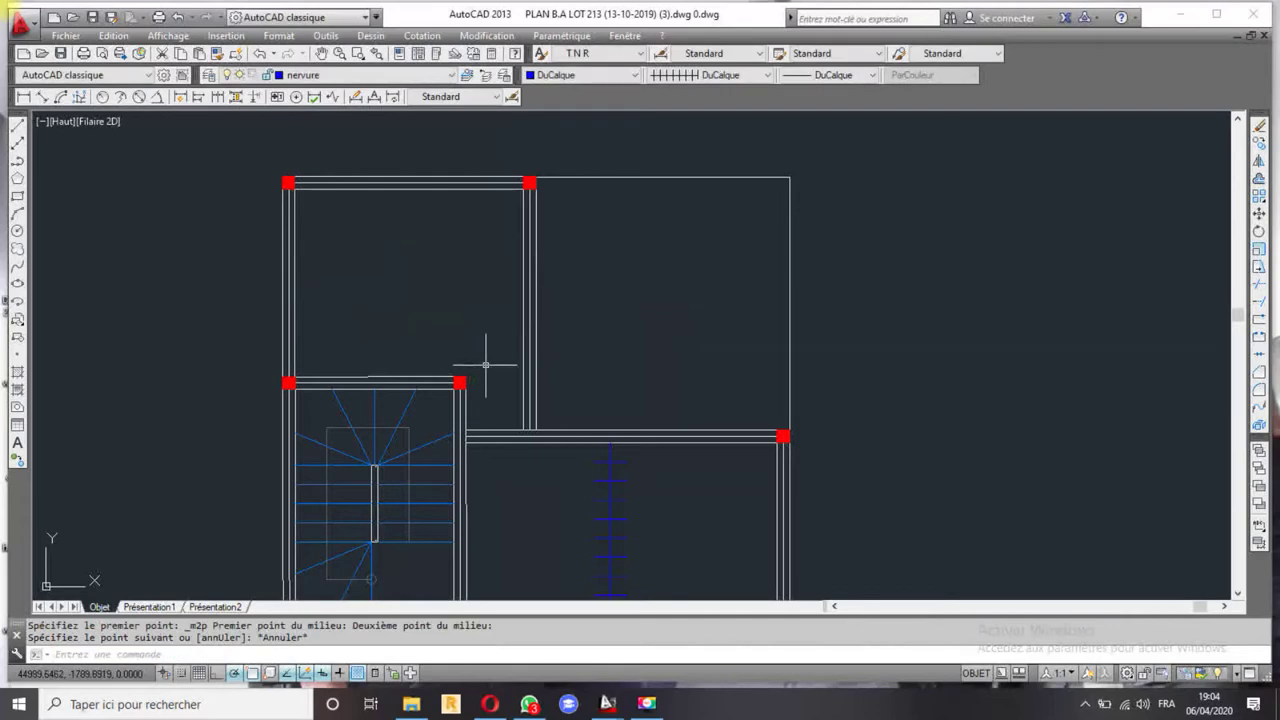
middle_click_drag(478, 357, 450, 365)
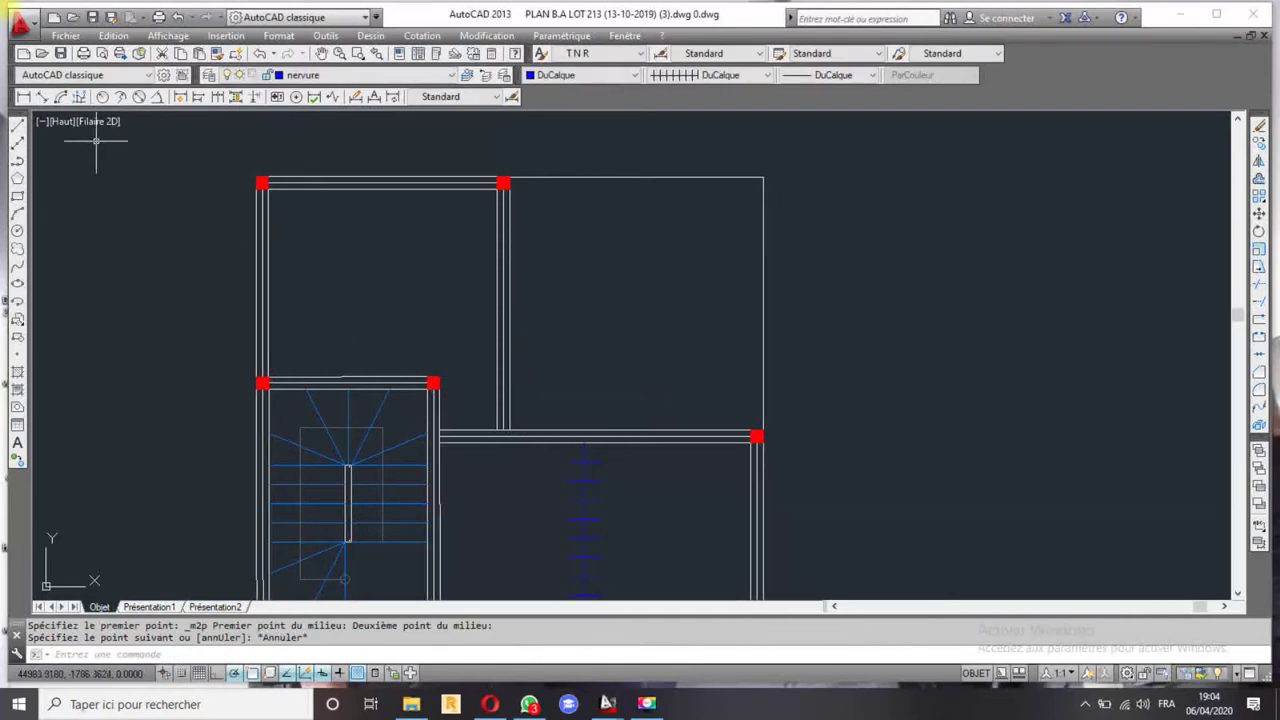
- Draw the blue rib line from the top wall down to the beam above the stairs
left_click(16, 128)
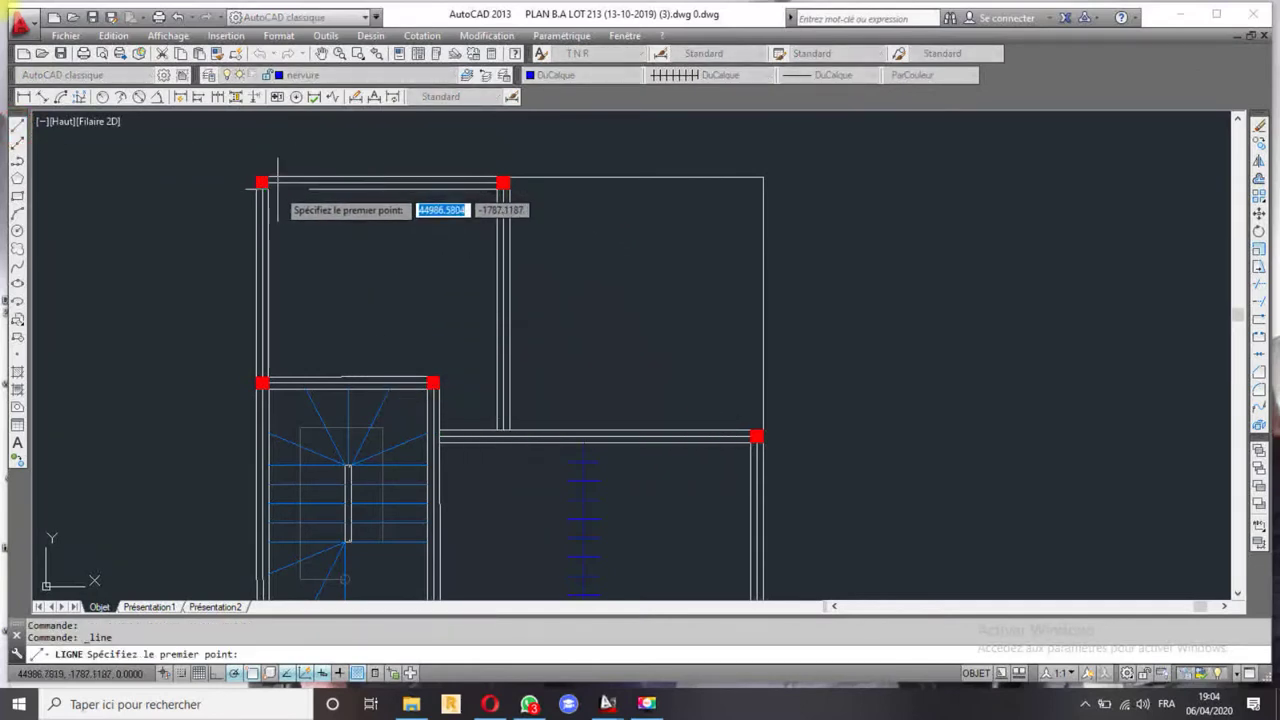
left_click(382, 187)
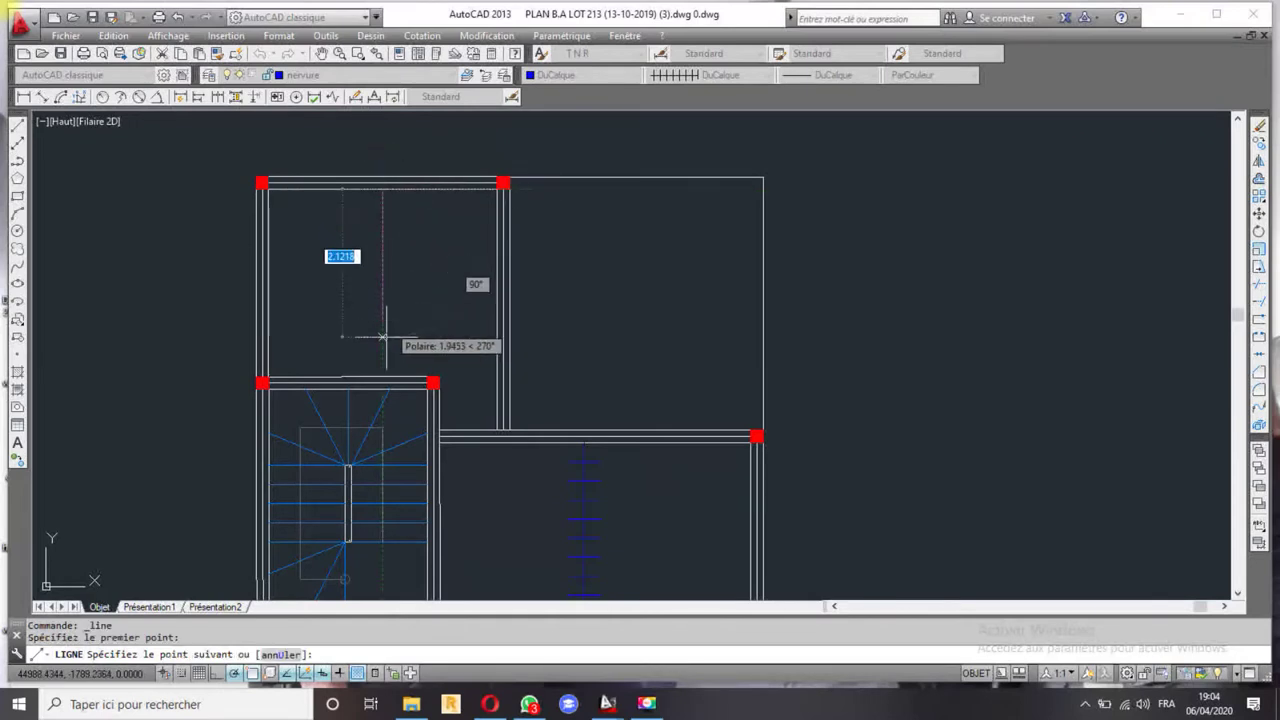
left_click(382, 377)
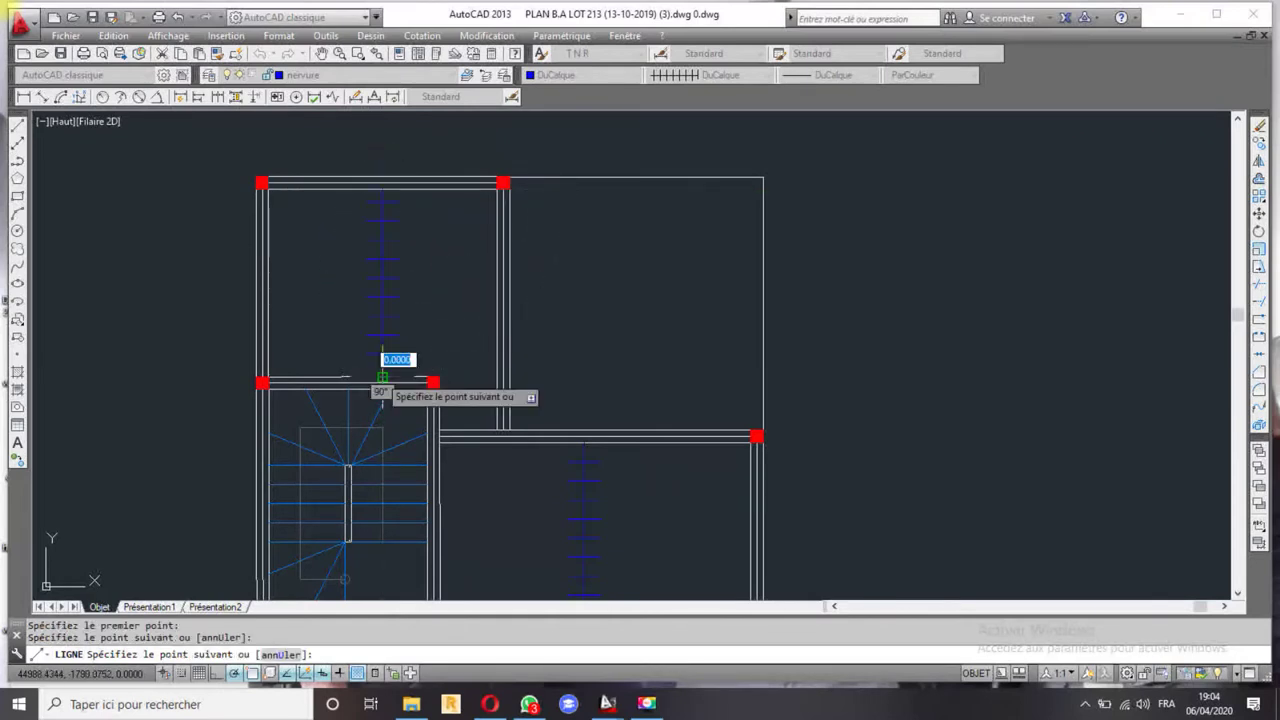
key("Return")
scroll(443, 323, "down", 3)
scroll(563, 331, "down", 1)
scroll(651, 234, "down", 1)
middle_click_drag(612, 343, 515, 300)
scroll(462, 338, "up", 2)
scroll(492, 268, "down", 2)
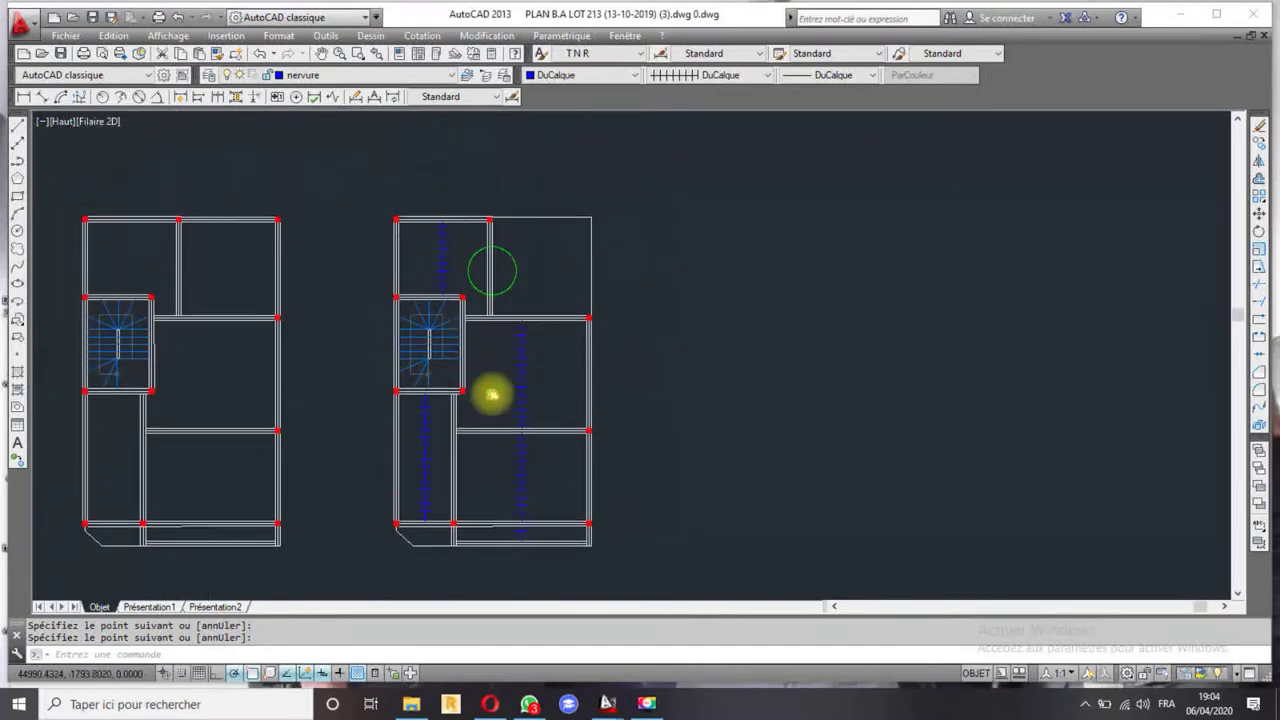
- Try a dimension on the top wall, cancel it, and bring the top-left corner into view
left_click(42, 97)
scroll(420, 235, "up", 2)
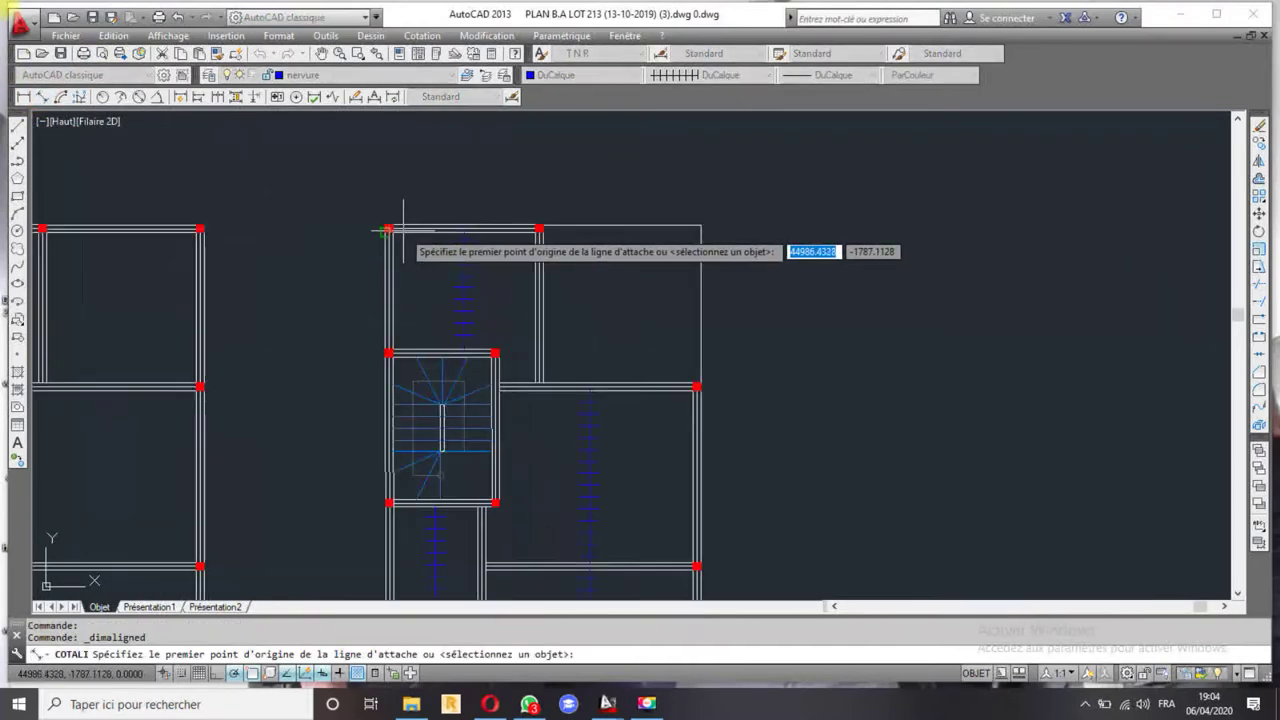
scroll(391, 229, "up", 3)
scroll(343, 211, "up", 2)
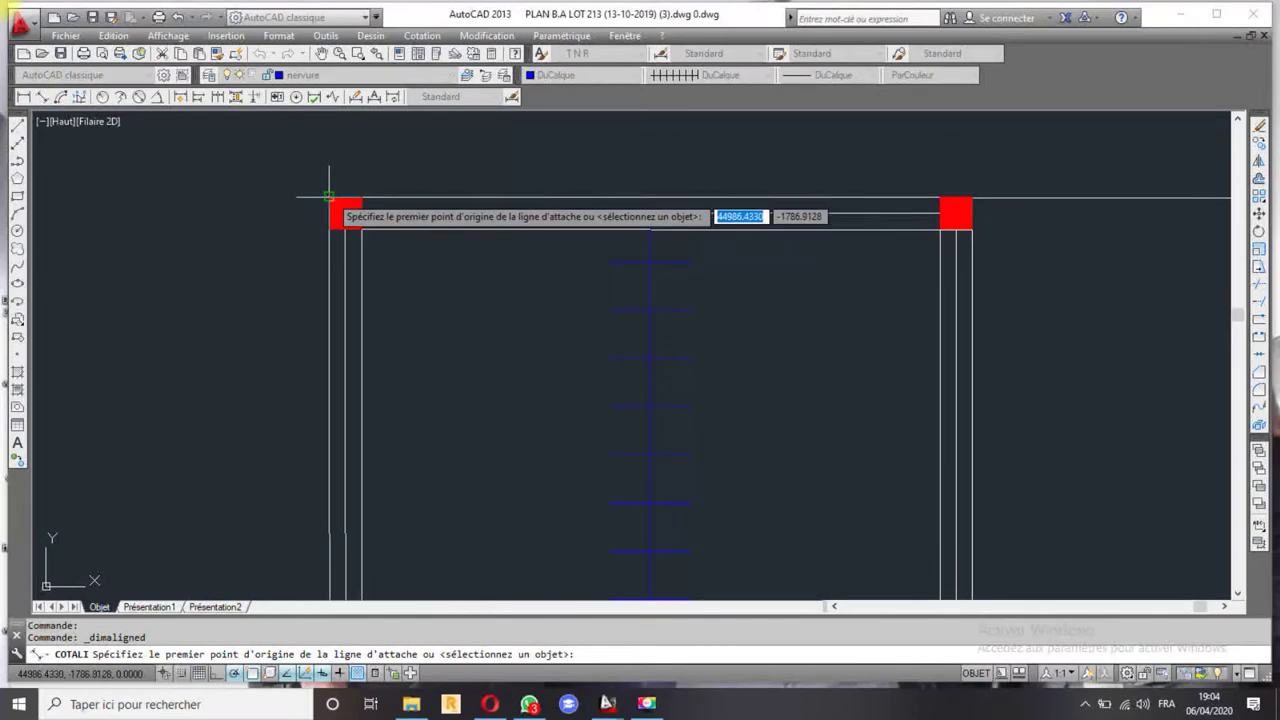
left_click(329, 195)
left_click(345, 198)
scroll(345, 180, "down", 2)
scroll(388, 180, "down", 2)
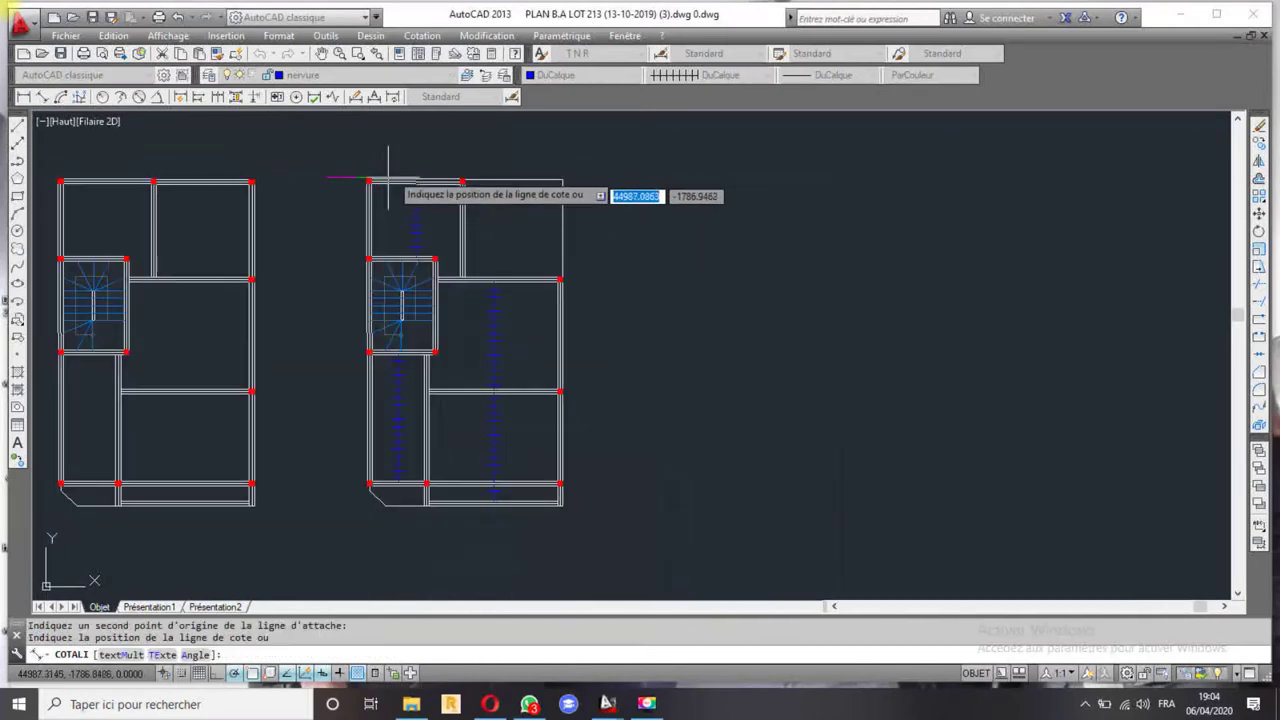
middle_click_drag(388, 180, 386, 297)
key("Escape")
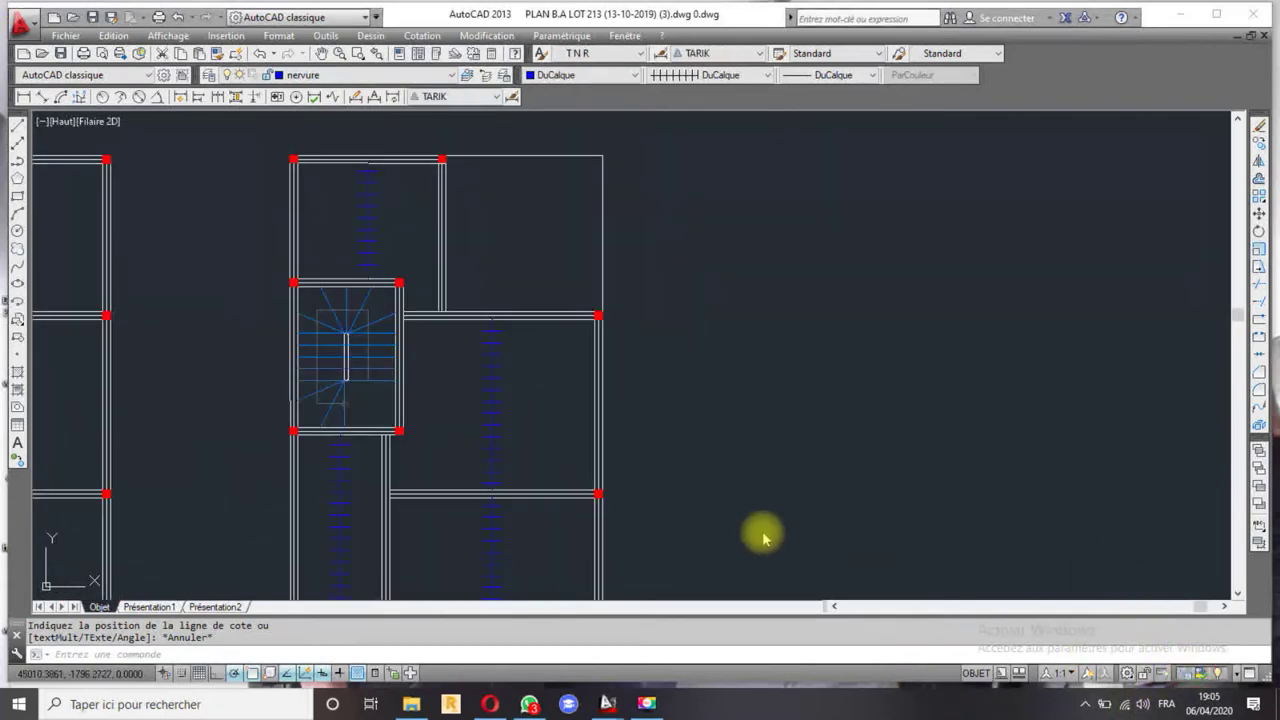
left_click(320, 200)
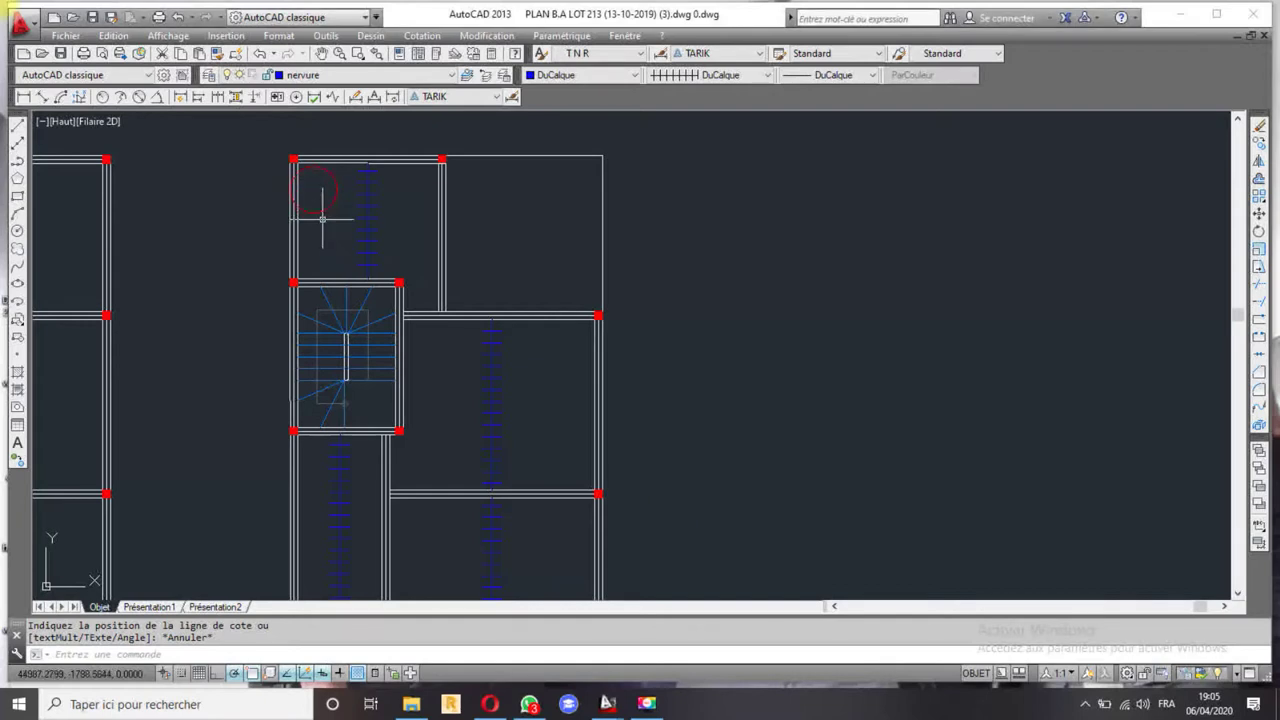
middle_click_drag(333, 185, 417, 277)
scroll(380, 248, "up", 4)
scroll(380, 248, "up", 2)
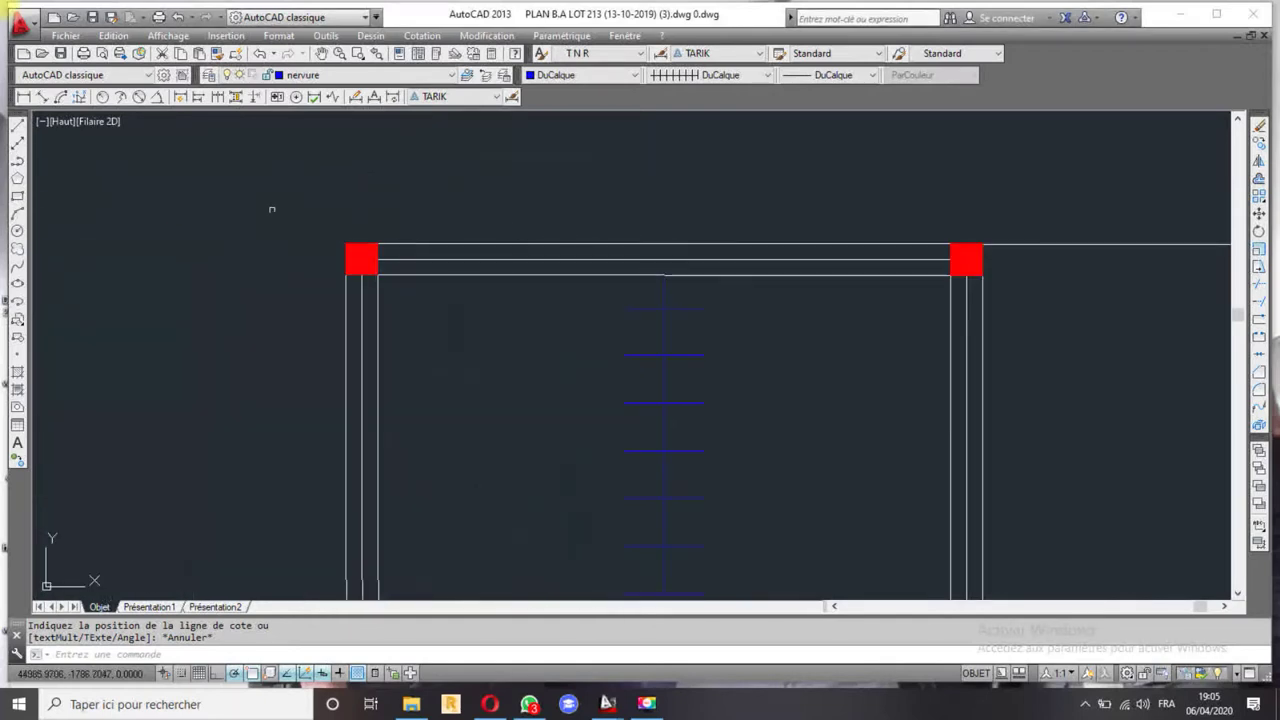
- Dimension the top-left column width as 10 above the top wall
left_click(42, 97)
left_click(346, 244)
left_click(378, 244)
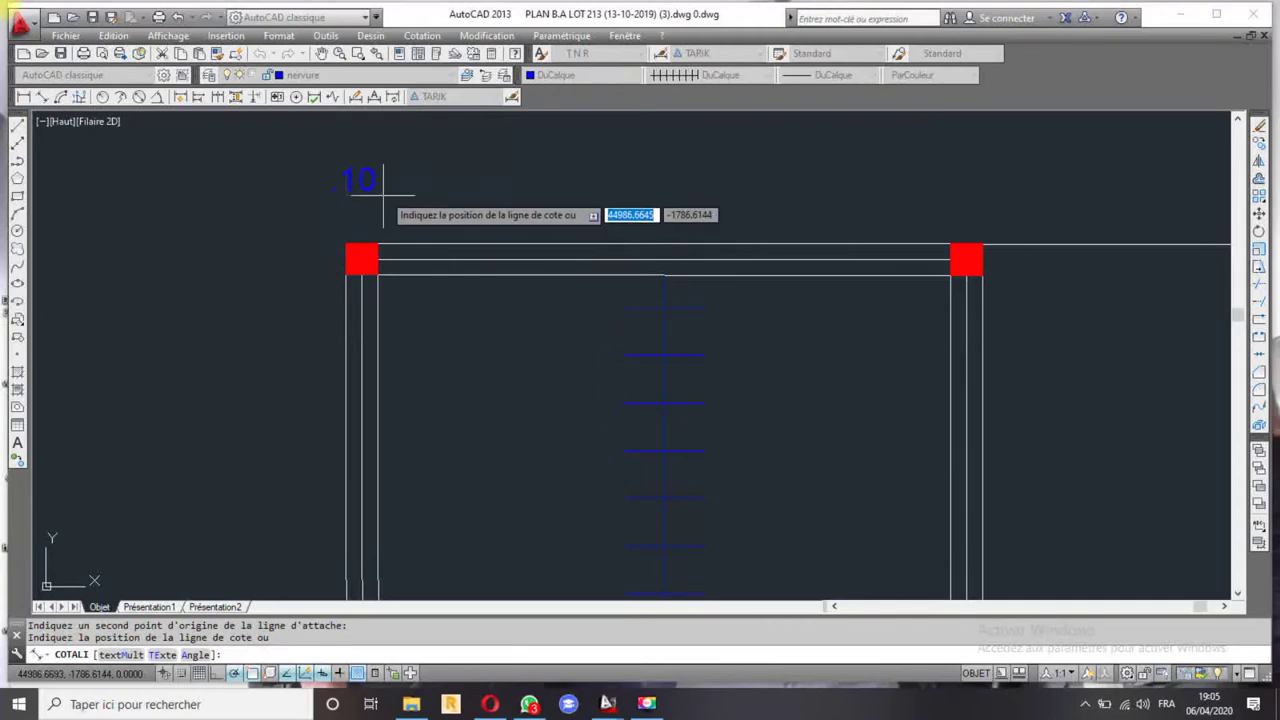
left_click(383, 196)
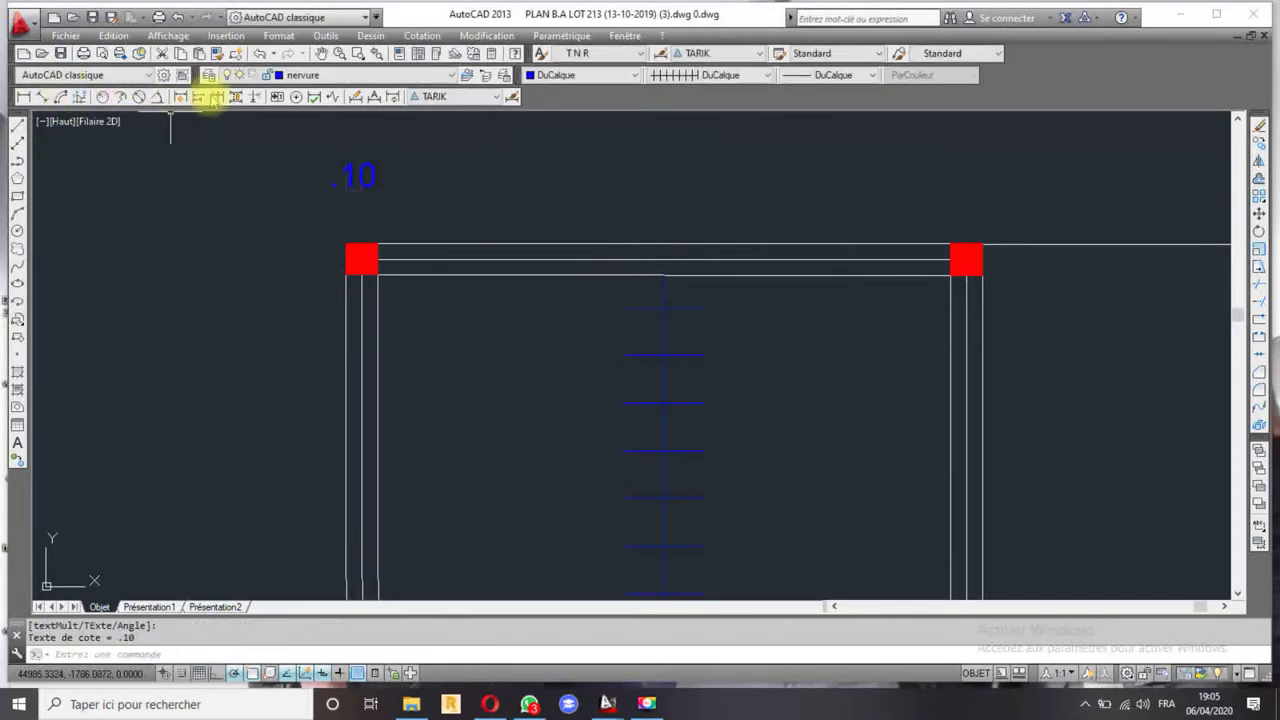
- Continue the top chain with 3.80 and a typed .1 distance
left_click(218, 97)
left_click(950, 244)
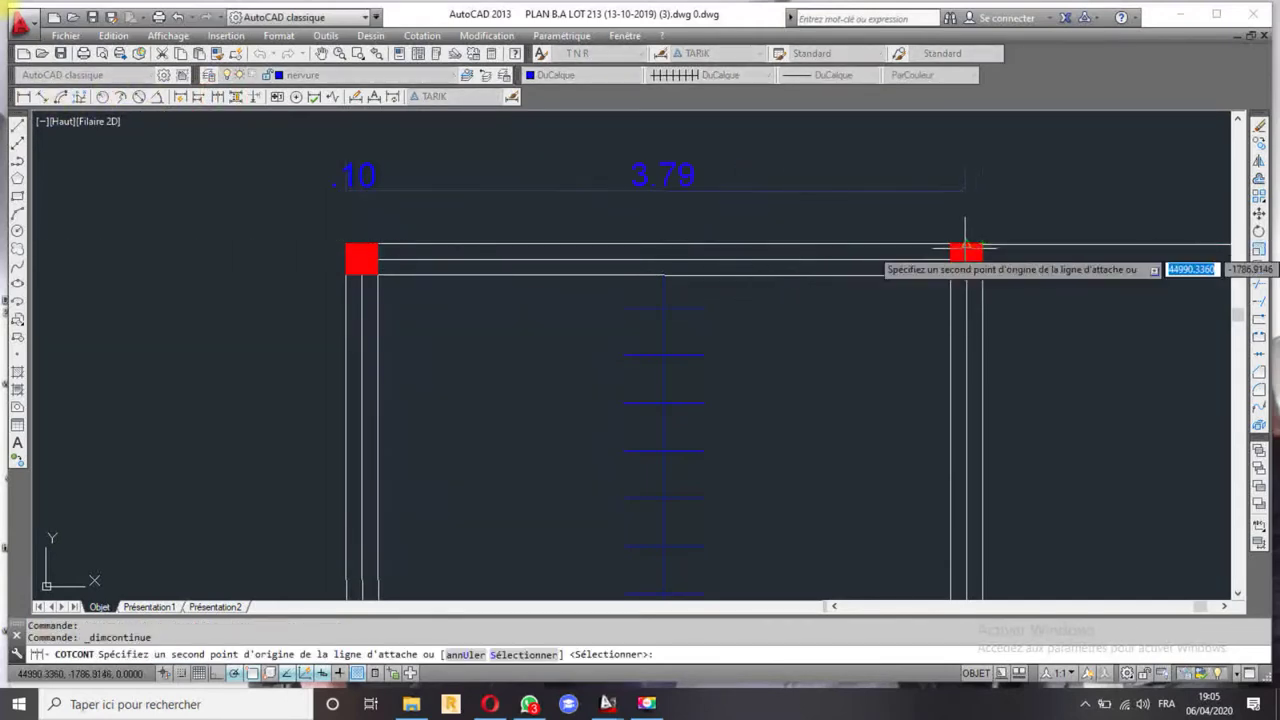
scroll(492, 355, "down", 3)
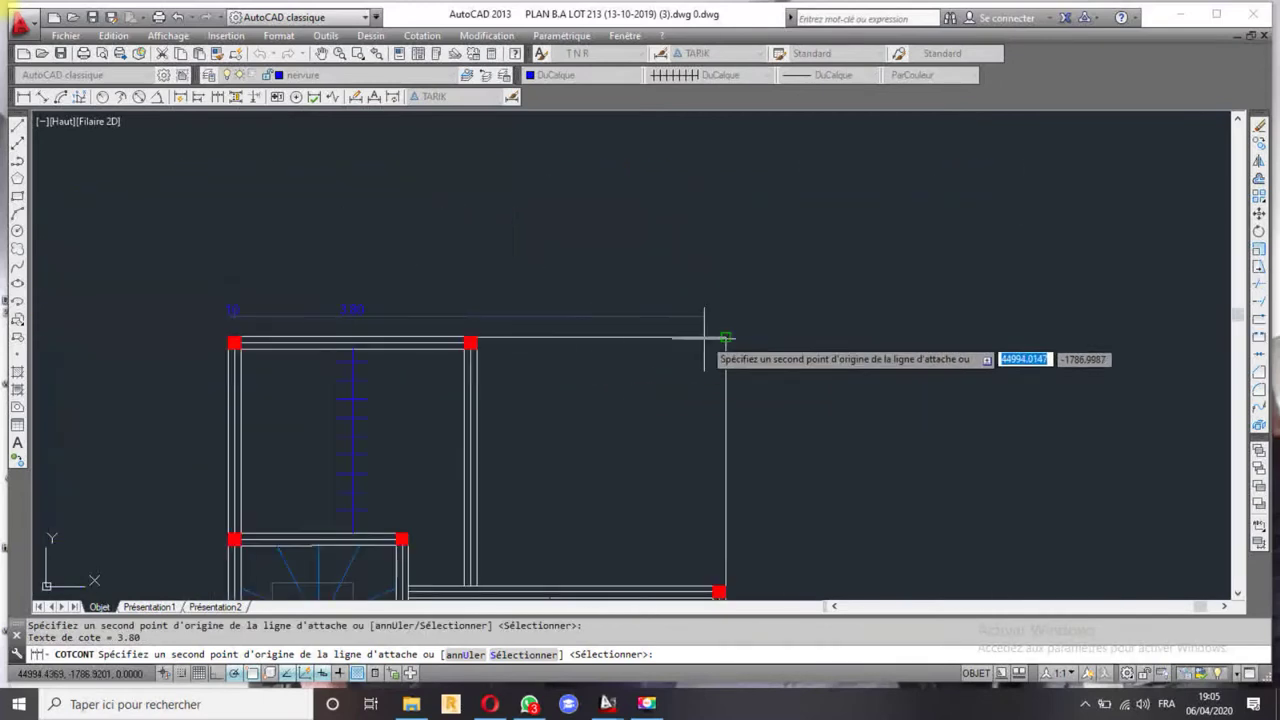
scroll(712, 337, "up", 3)
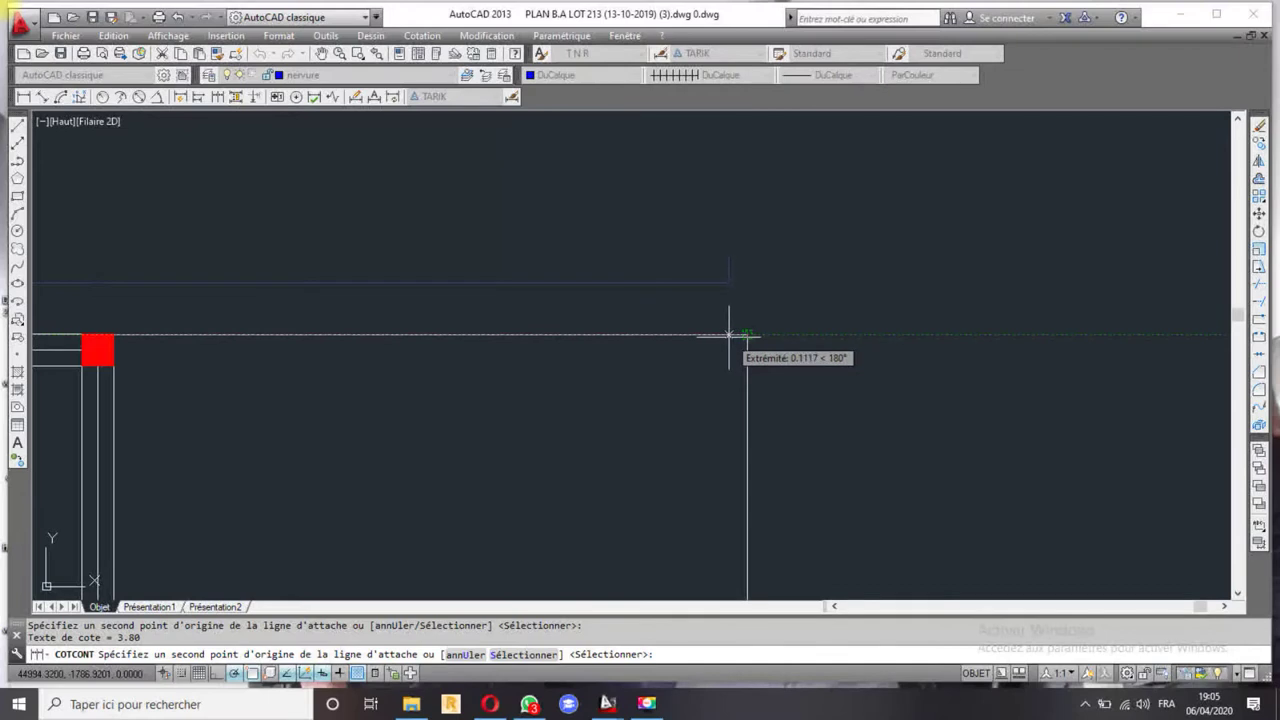
type(".1")
key("Return")
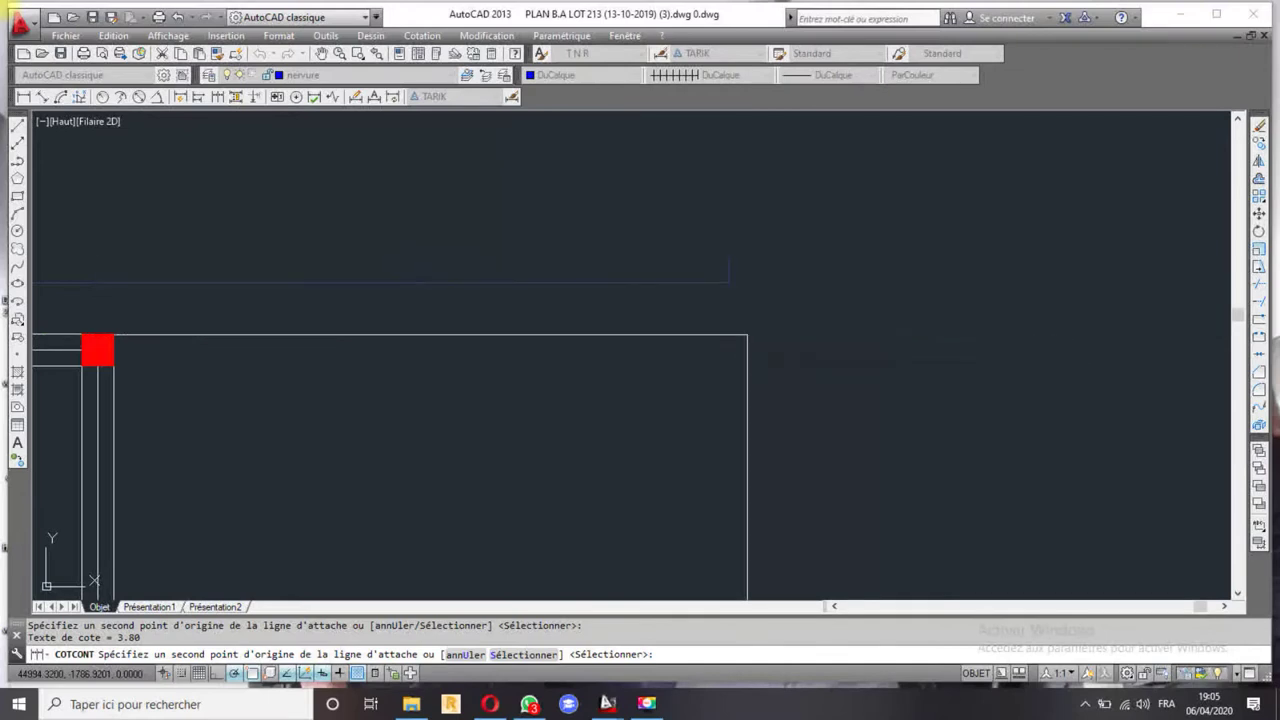
scroll(847, 270, "down", 2)
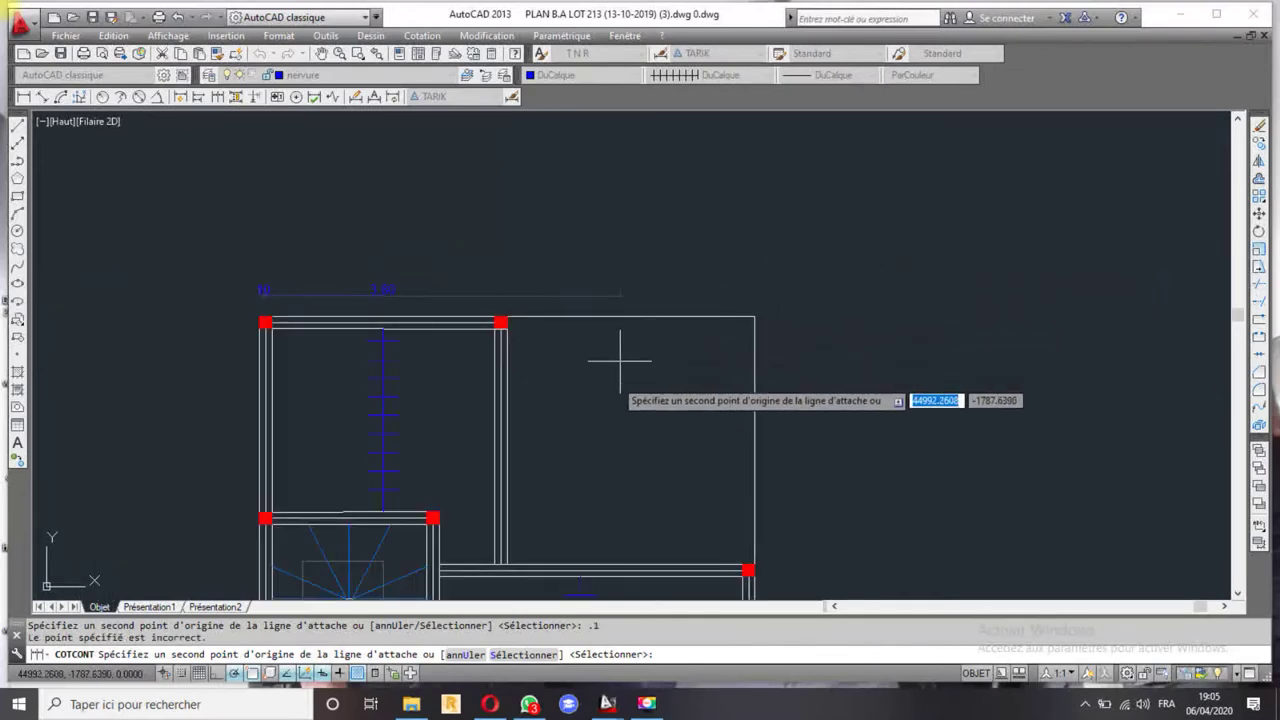
- Resume the continued top chain to complete 4.00 and 10, then finish it
key("Escape")
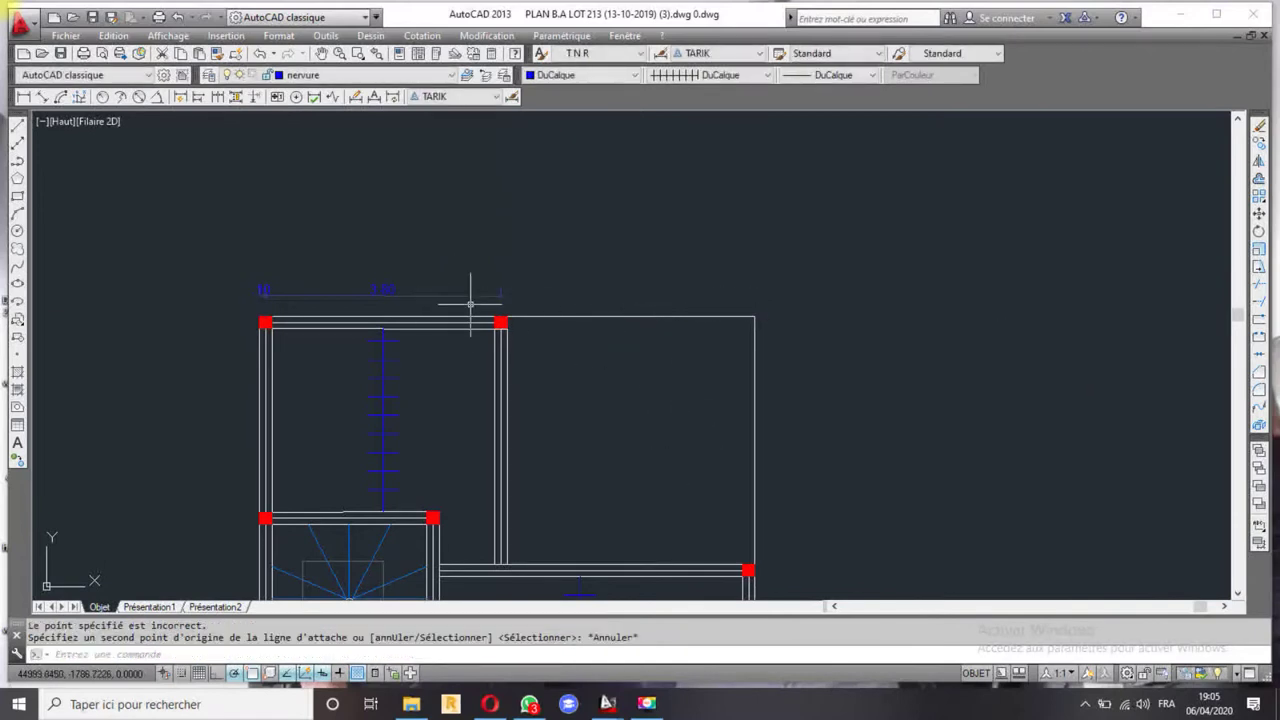
key("Return")
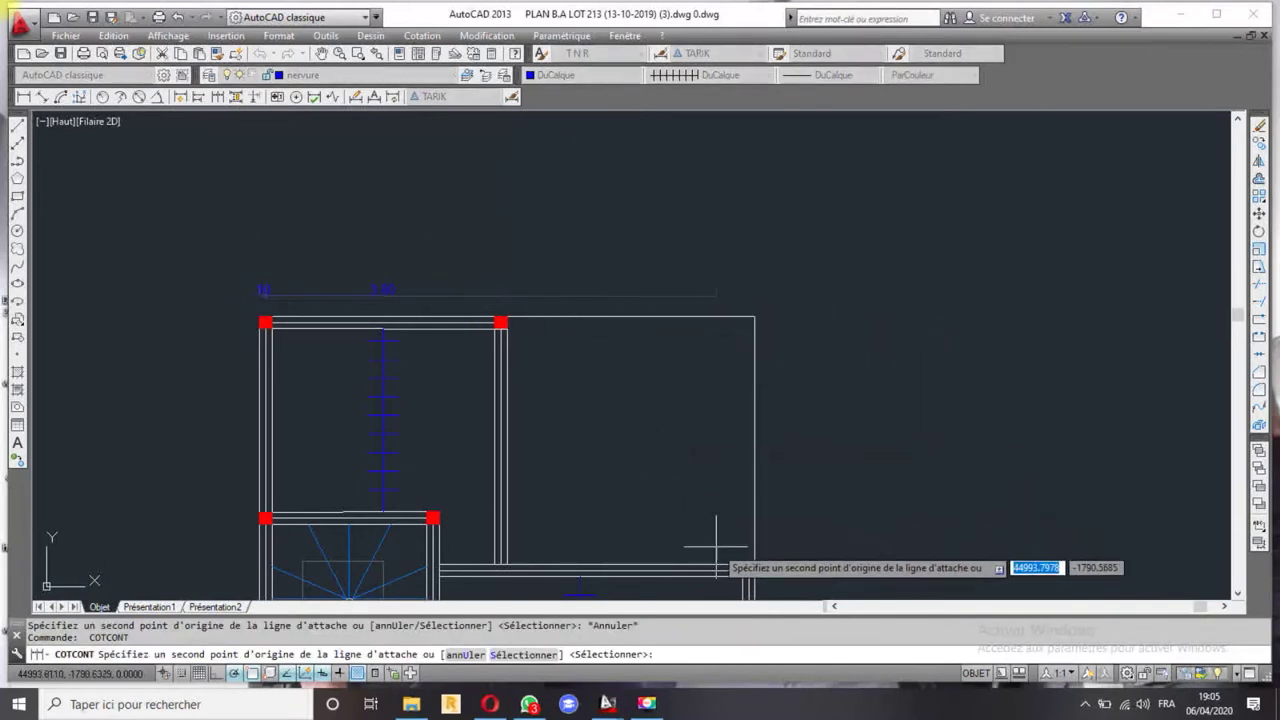
scroll(771, 571, "up", 3)
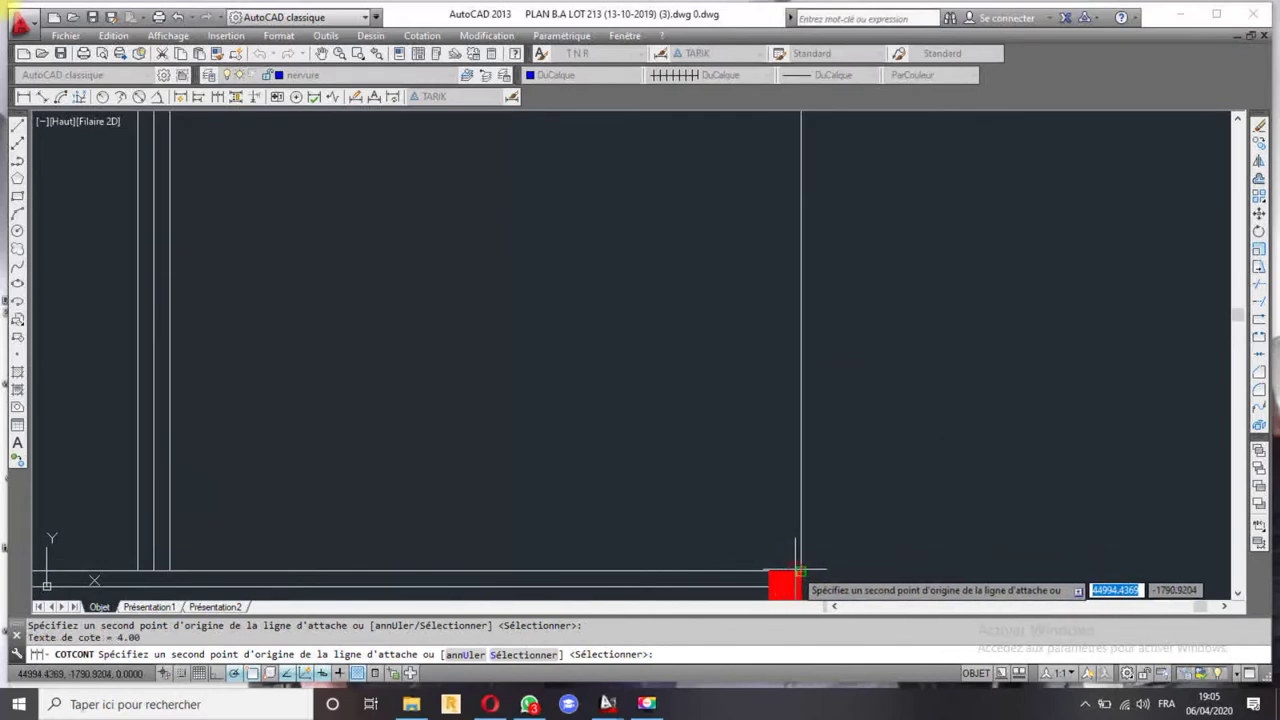
key("Escape")
scroll(696, 429, "down", 3)
scroll(443, 290, "up", 2)
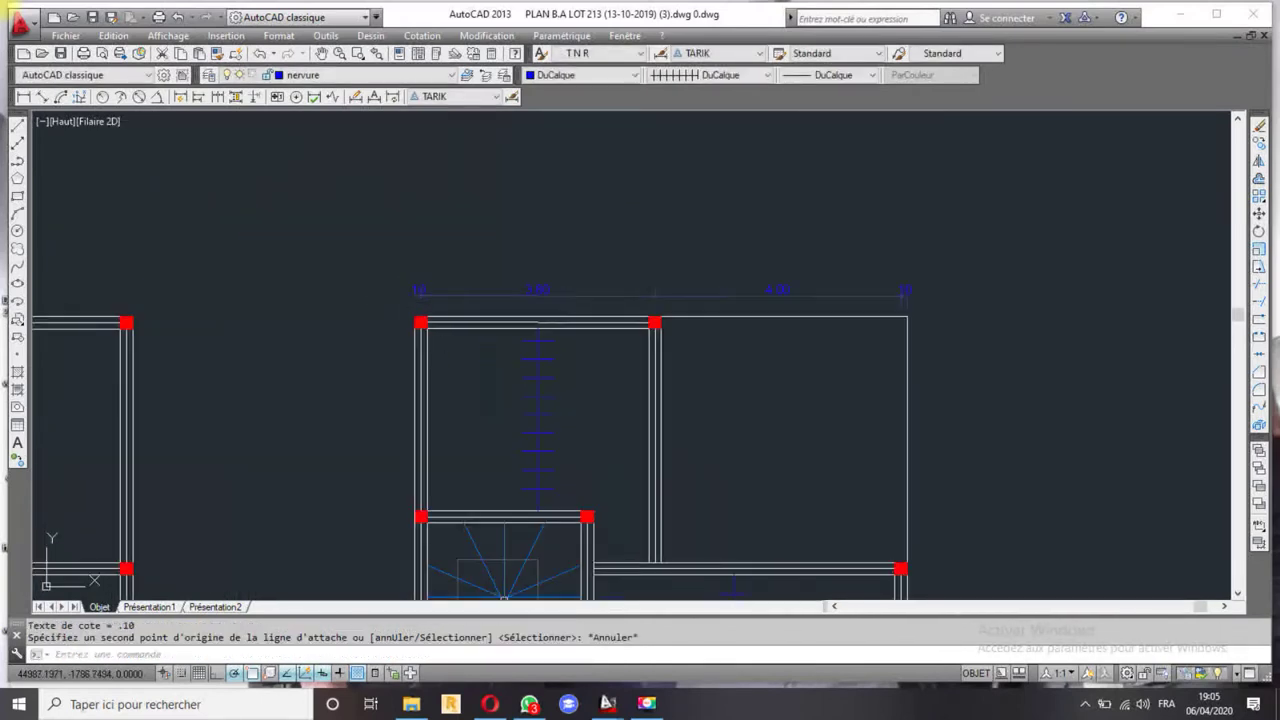
scroll(380, 327, "up", 2)
key("Return")
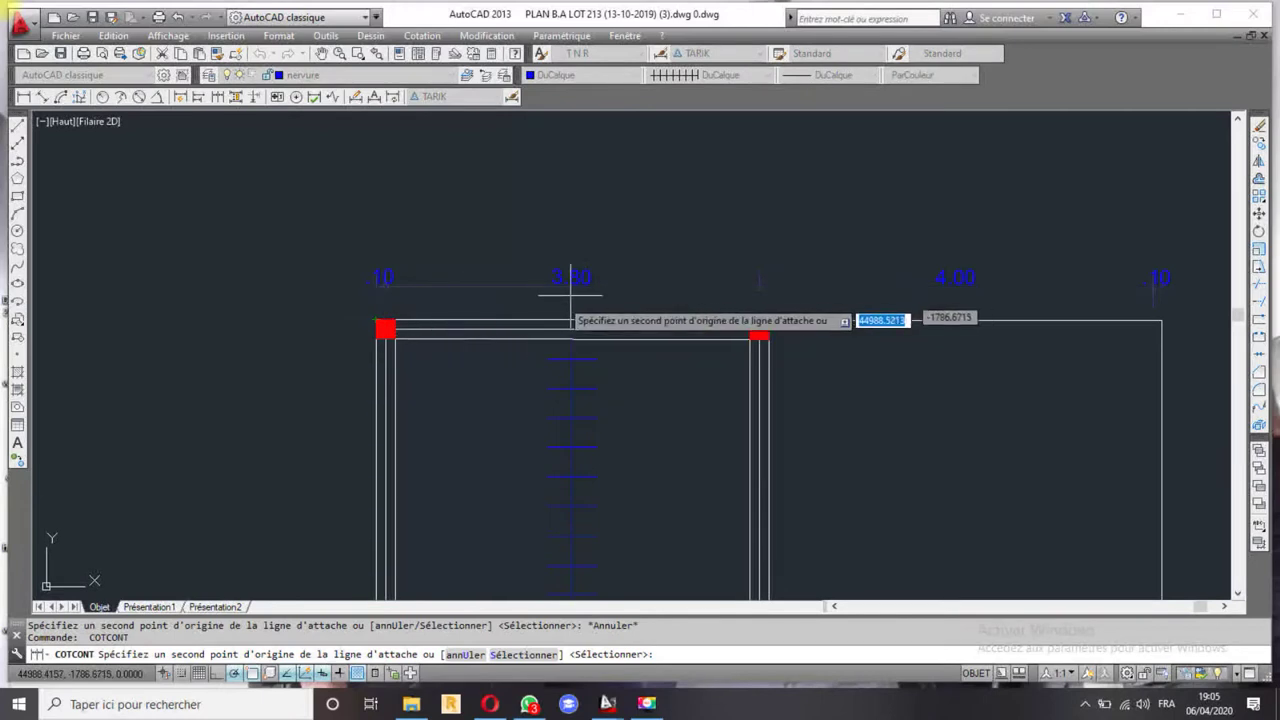
key("Escape")
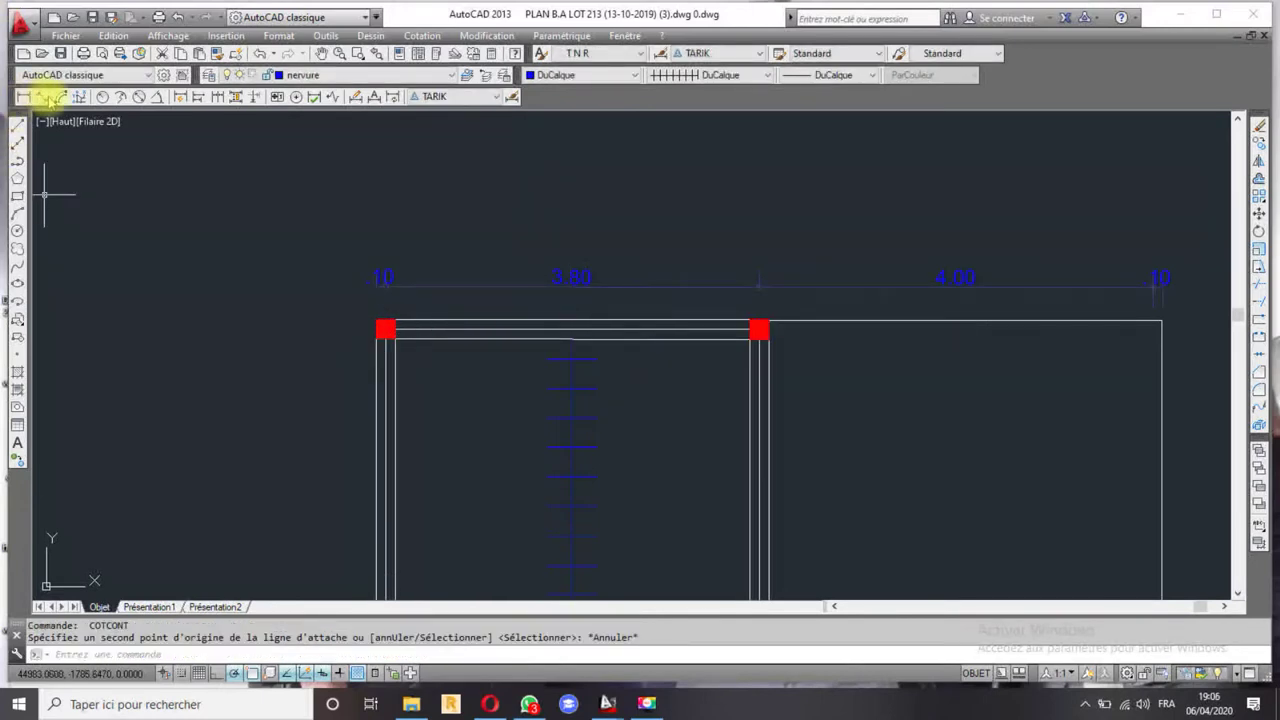
- Add the overall 8.00 dimension above the top chain, corner to corner
left_click(42, 97)
left_click(386, 321)
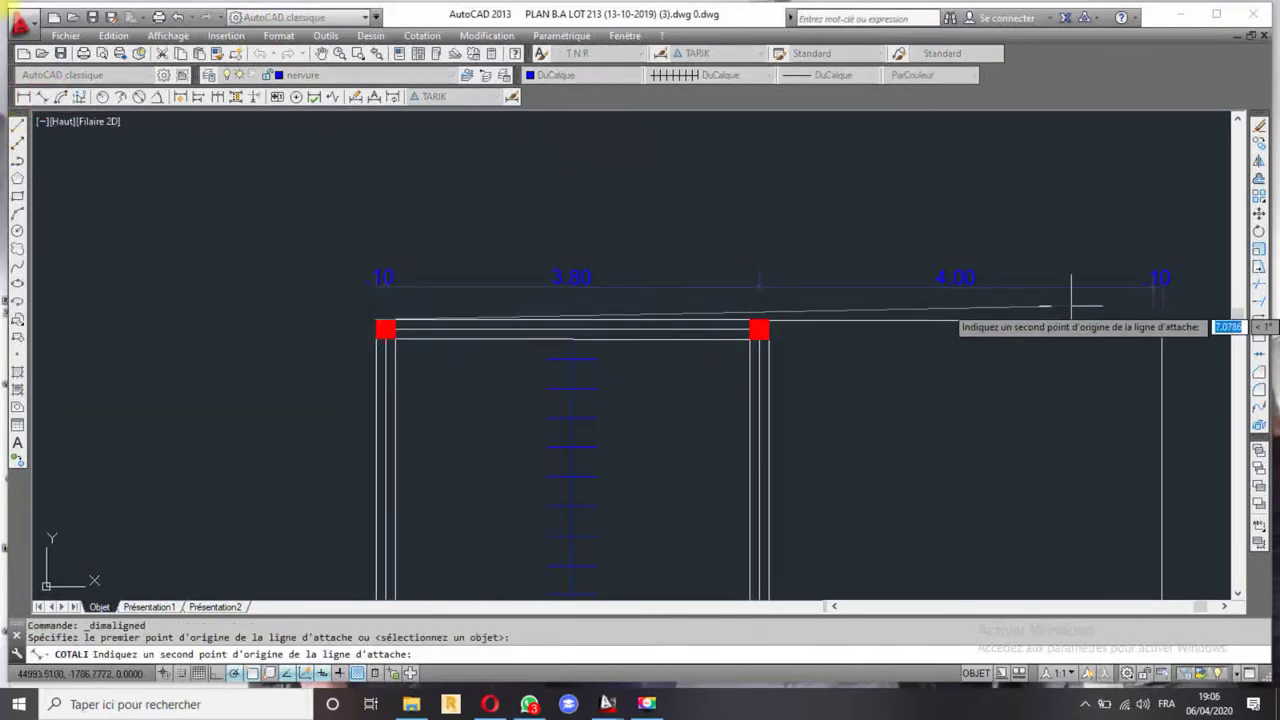
left_click(1161, 321)
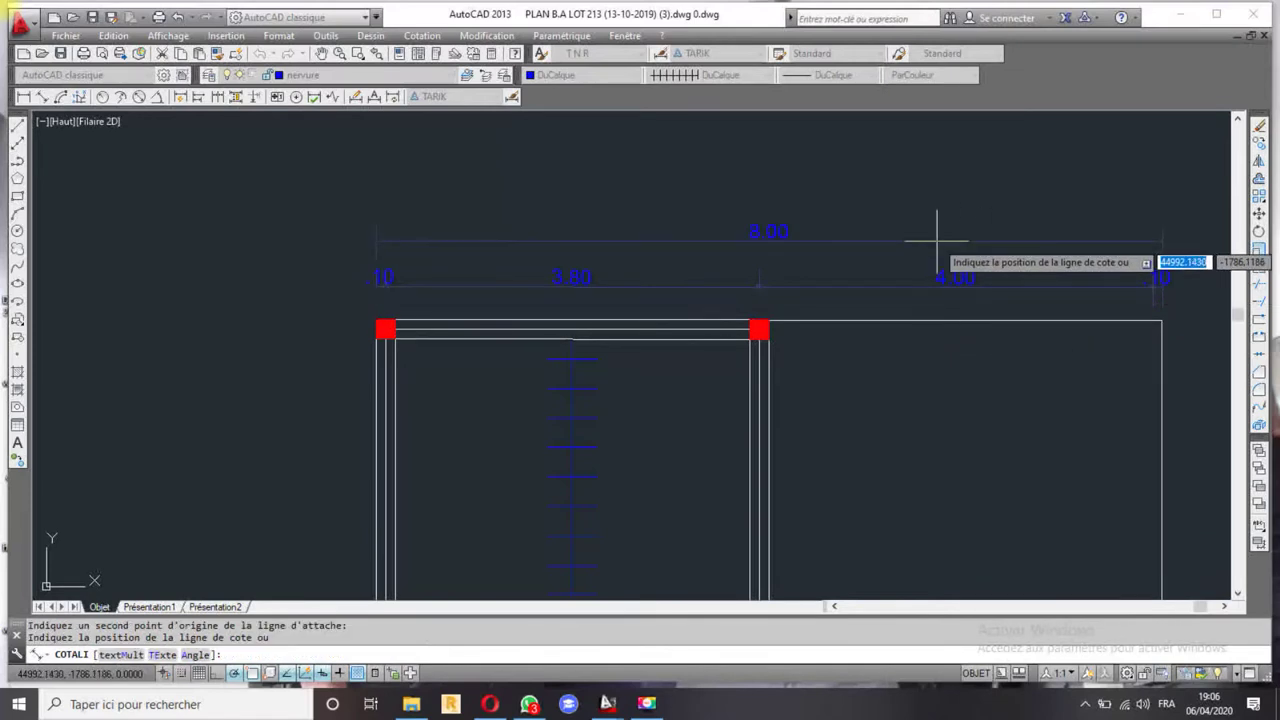
left_click(937, 240)
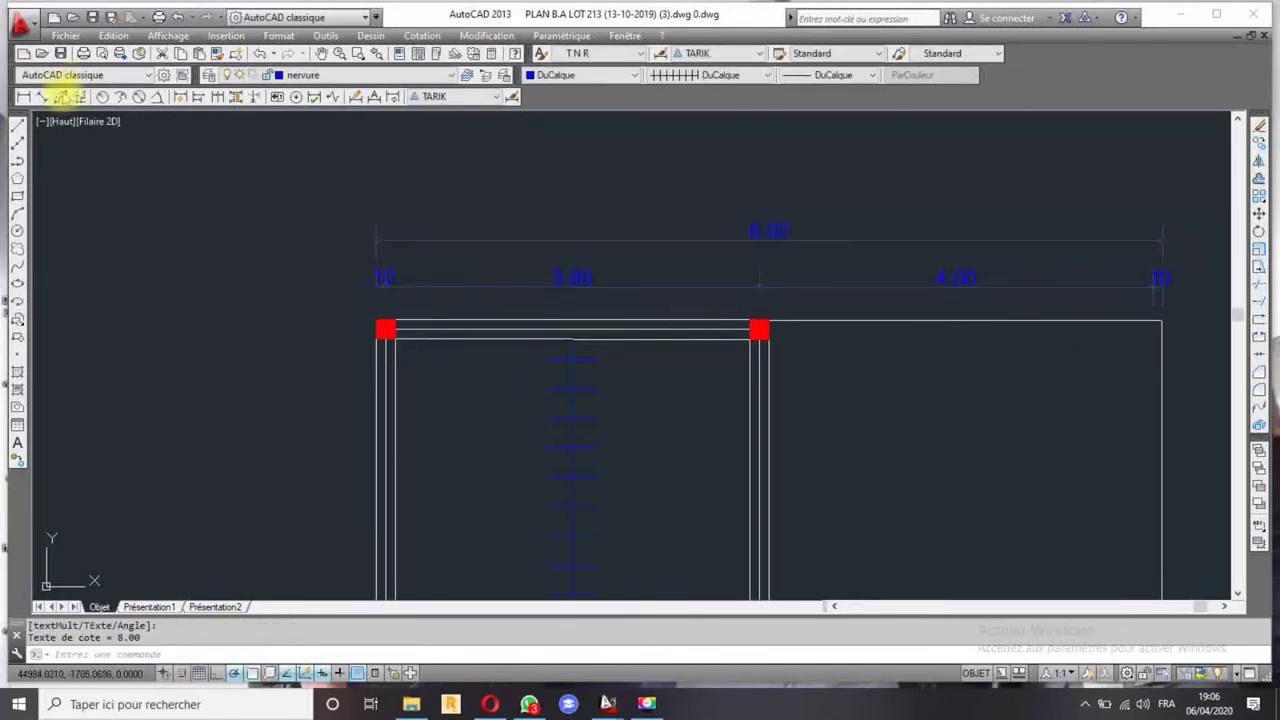
- Add a vertical .10 dimension beside the top-left column, left of the plan
key("Return")
left_click(378, 321)
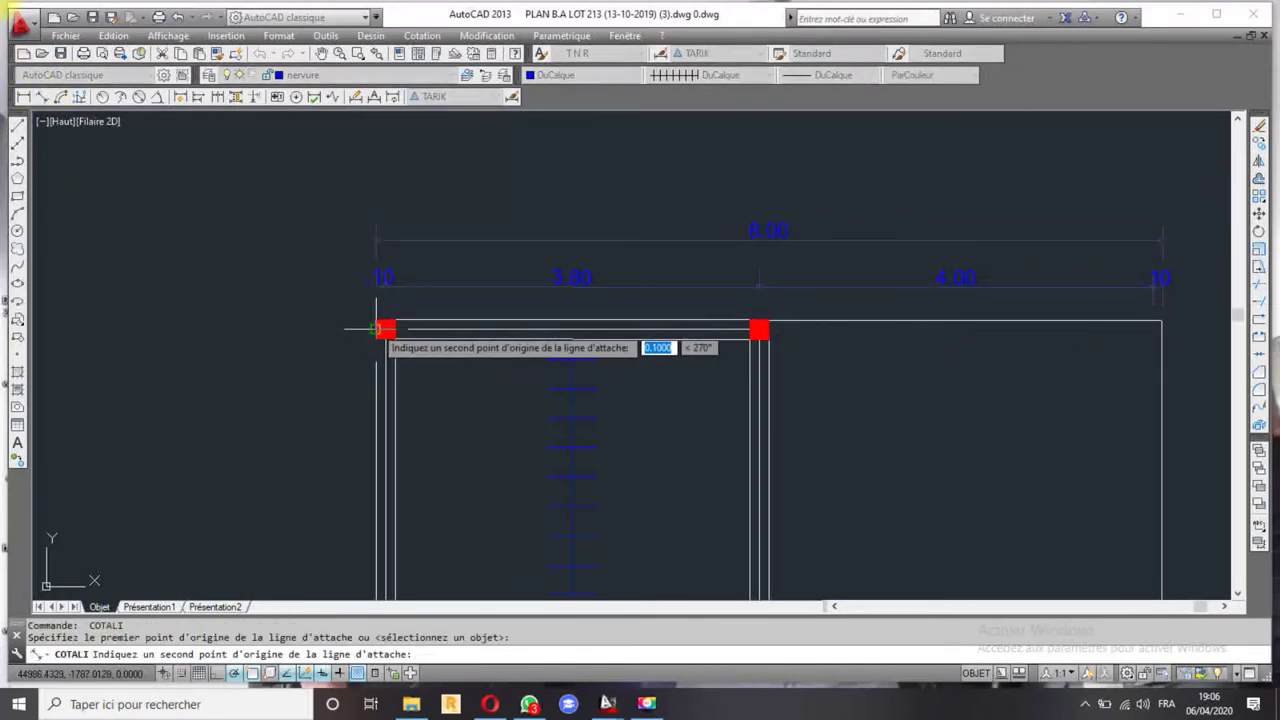
left_click(378, 340)
left_click(332, 330)
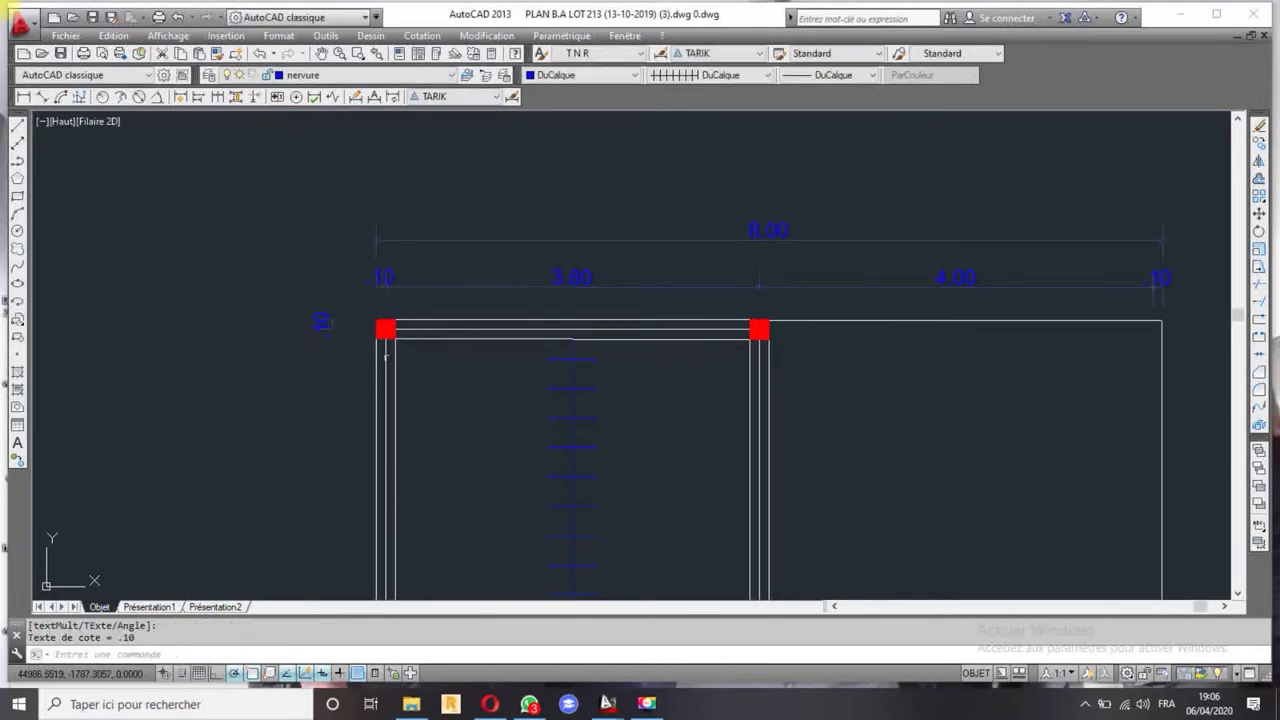
left_click(343, 337)
key("Escape")
key("Escape")
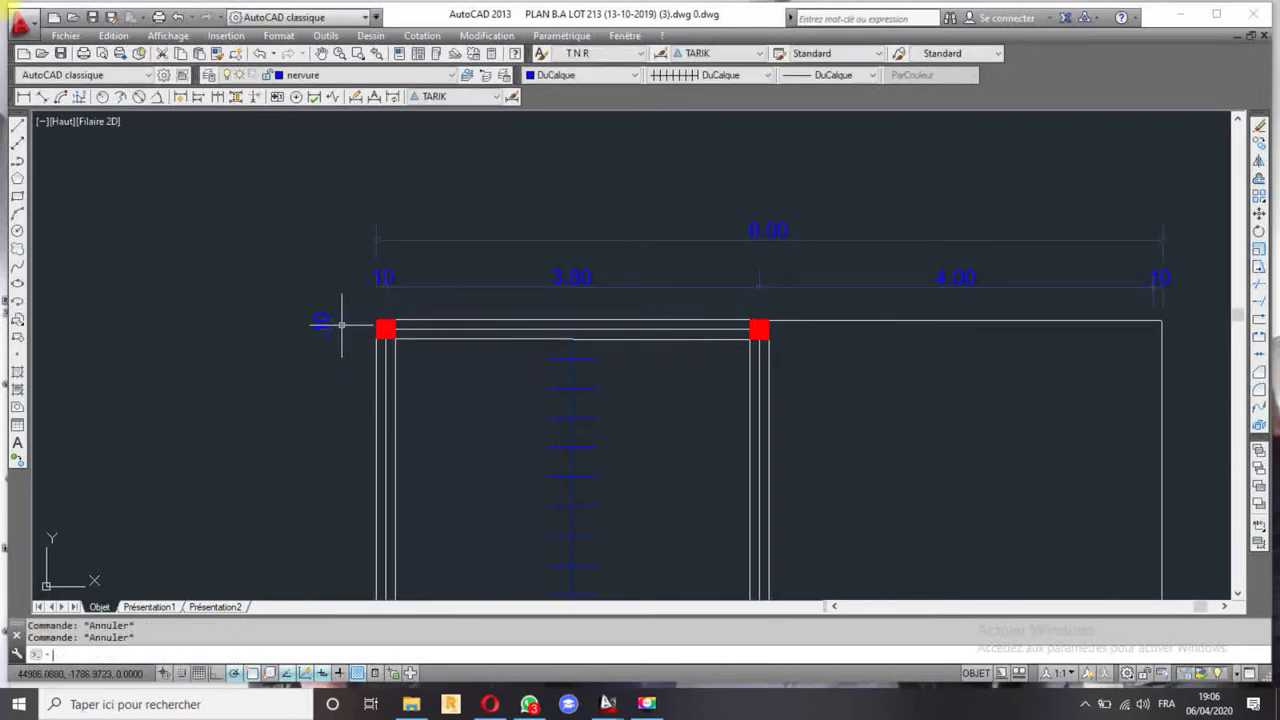
left_click(314, 341)
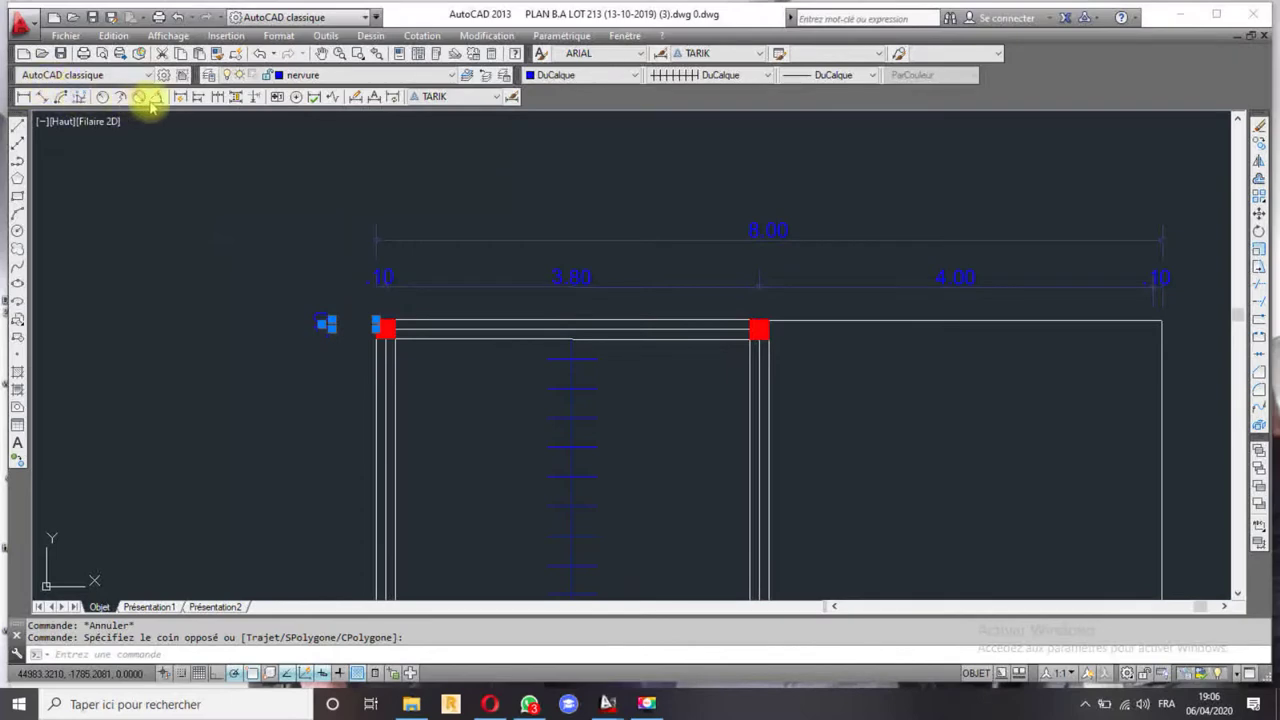
left_click(234, 97)
- Continue the left chain from .10 through 3.80, .10 and .79 to the bottom-left corner
scroll(366, 277, "down", 3)
scroll(370, 320, "up", 4)
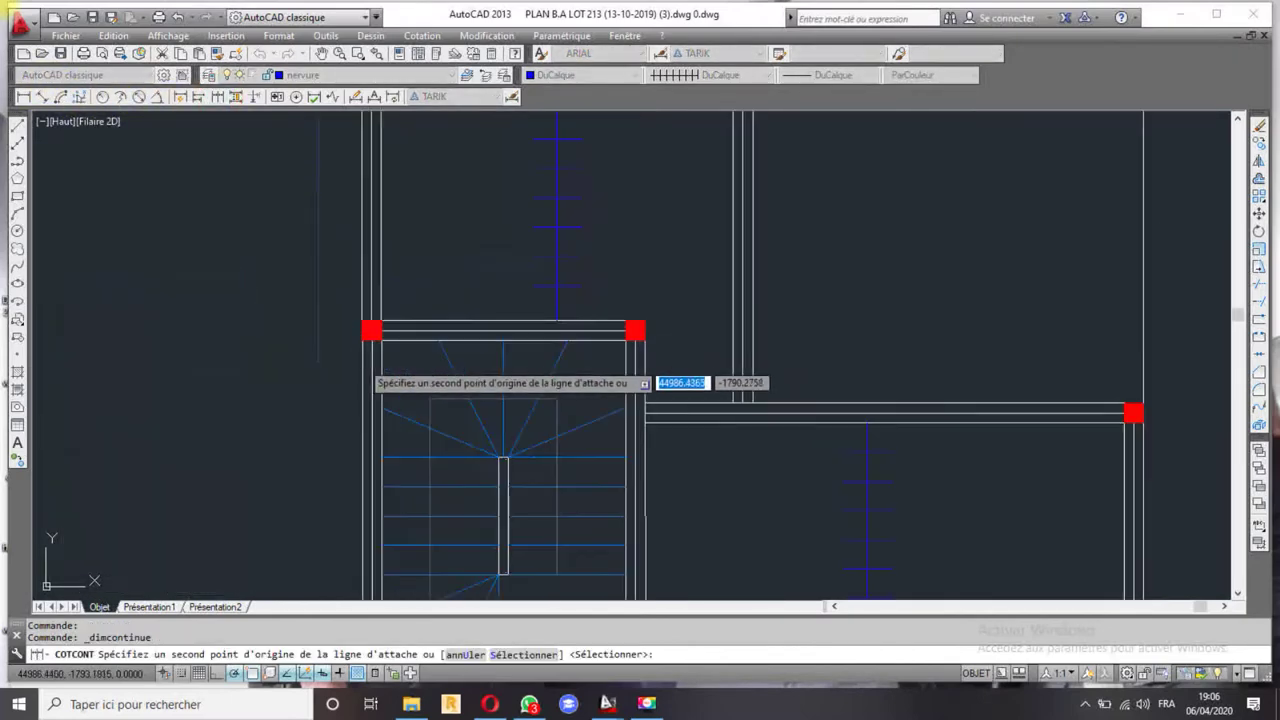
scroll(344, 289, "up", 2)
left_click(352, 283)
scroll(365, 300, "down", 2)
scroll(352, 418, "down", 2)
scroll(356, 416, "up", 4)
left_click(372, 352)
scroll(360, 340, "down", 1)
scroll(358, 440, "down", 3)
scroll(358, 440, "up", 4)
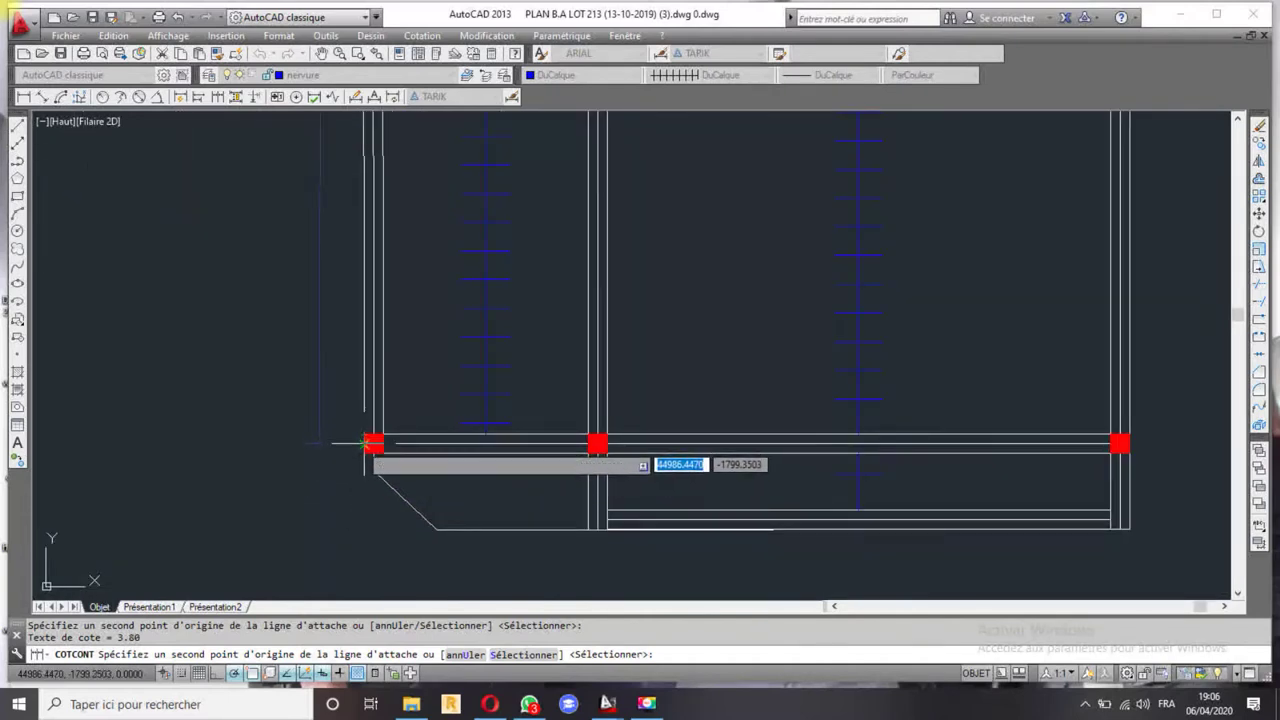
left_click(364, 450)
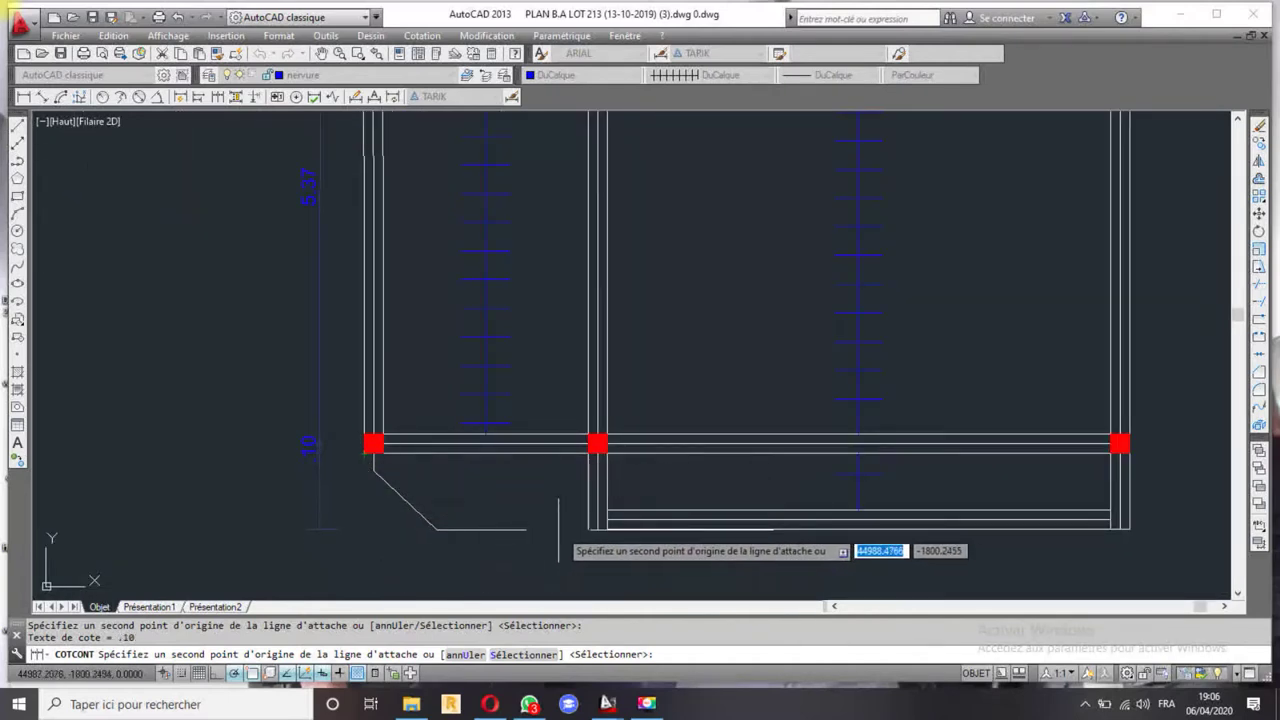
key("Escape")
scroll(414, 514, "down", 1)
scroll(410, 404, "down", 3)
scroll(446, 301, "up", 2)
scroll(449, 443, "up", 2)
scroll(445, 450, "up", 1)
scroll(443, 457, "down", 3)
scroll(441, 464, "up", 3)
scroll(441, 464, "down", 3)
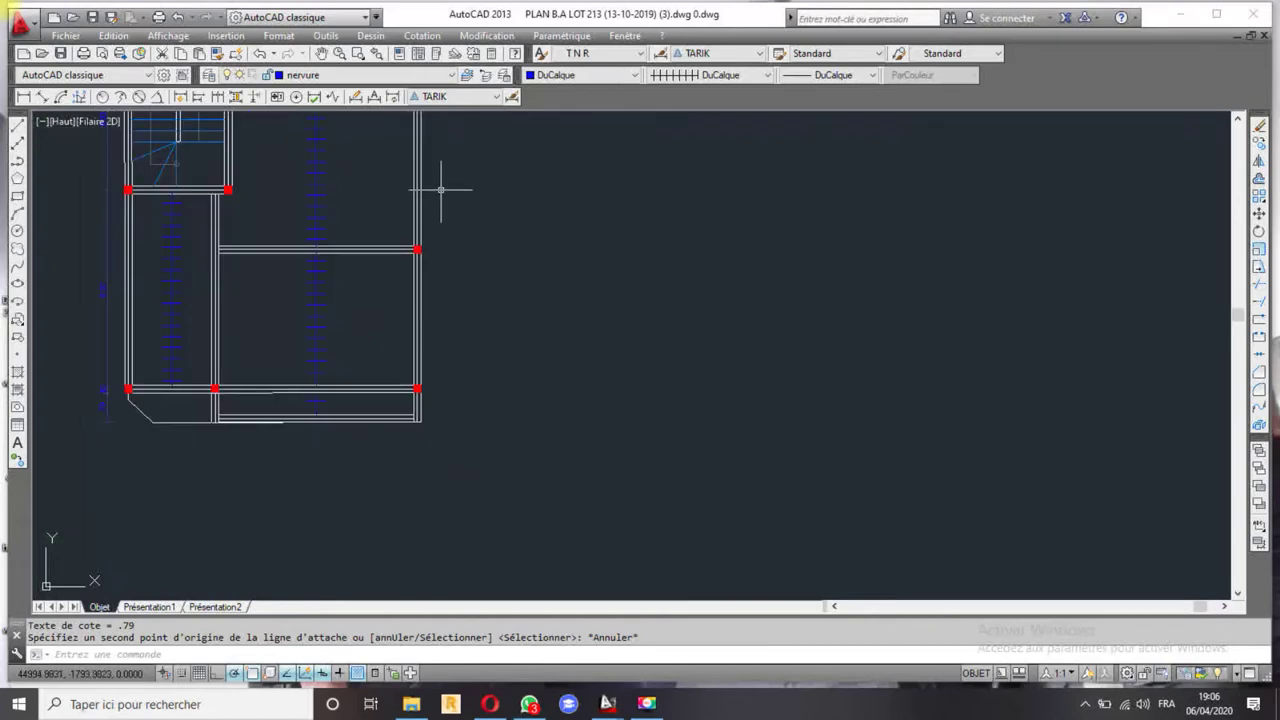
left_click(42, 97)
- Dimension the right side from the top-right corner with .10, 4.05 and 4.56
scroll(328, 326, "up", 4)
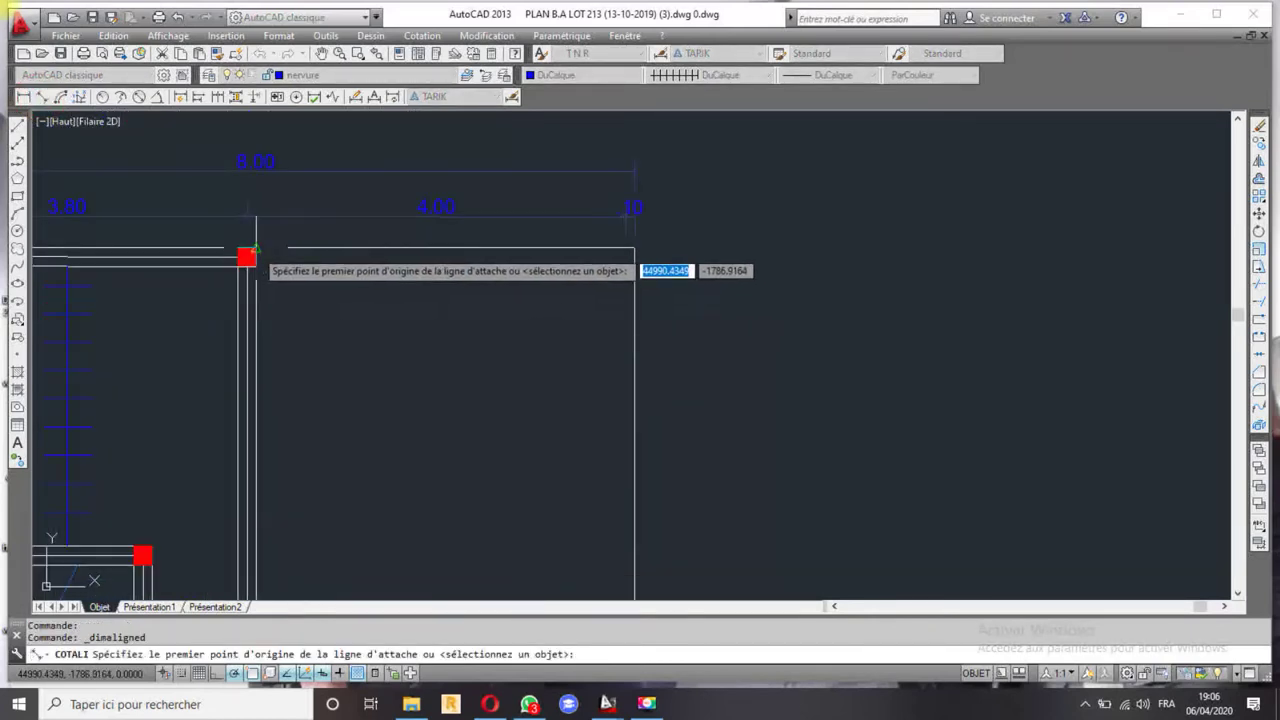
left_click(250, 257)
left_click(256, 257)
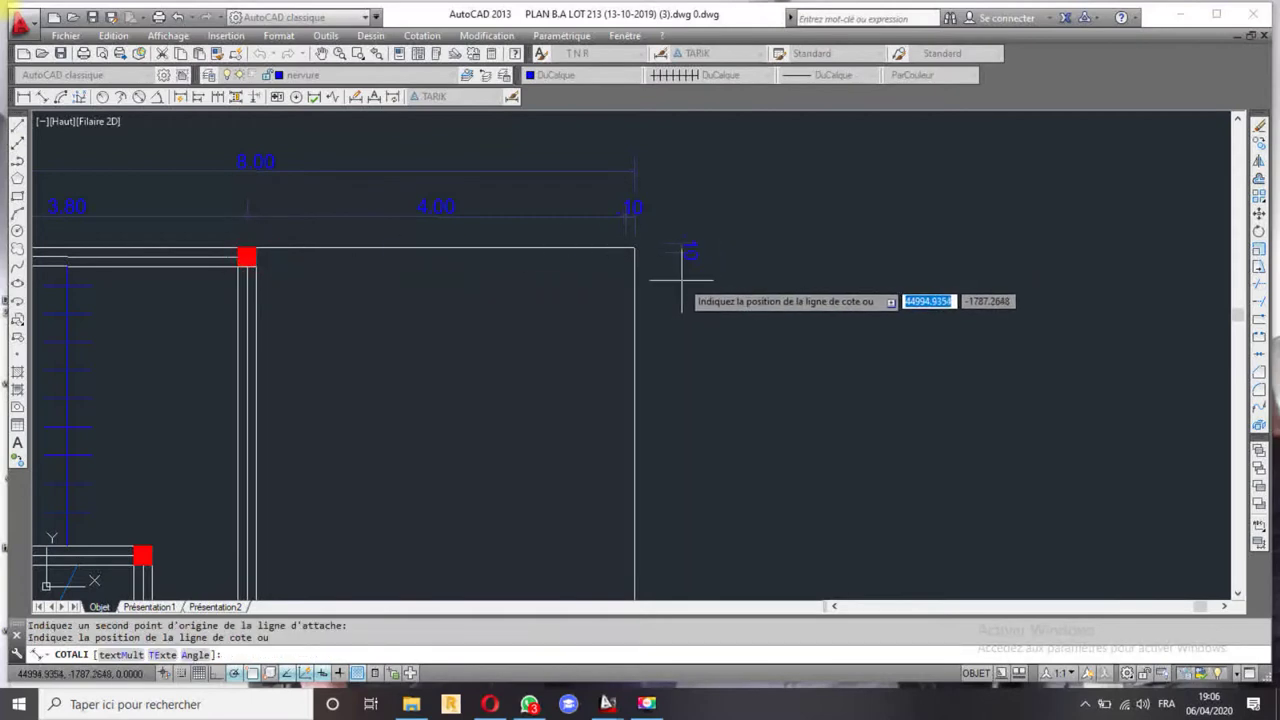
left_click(686, 251)
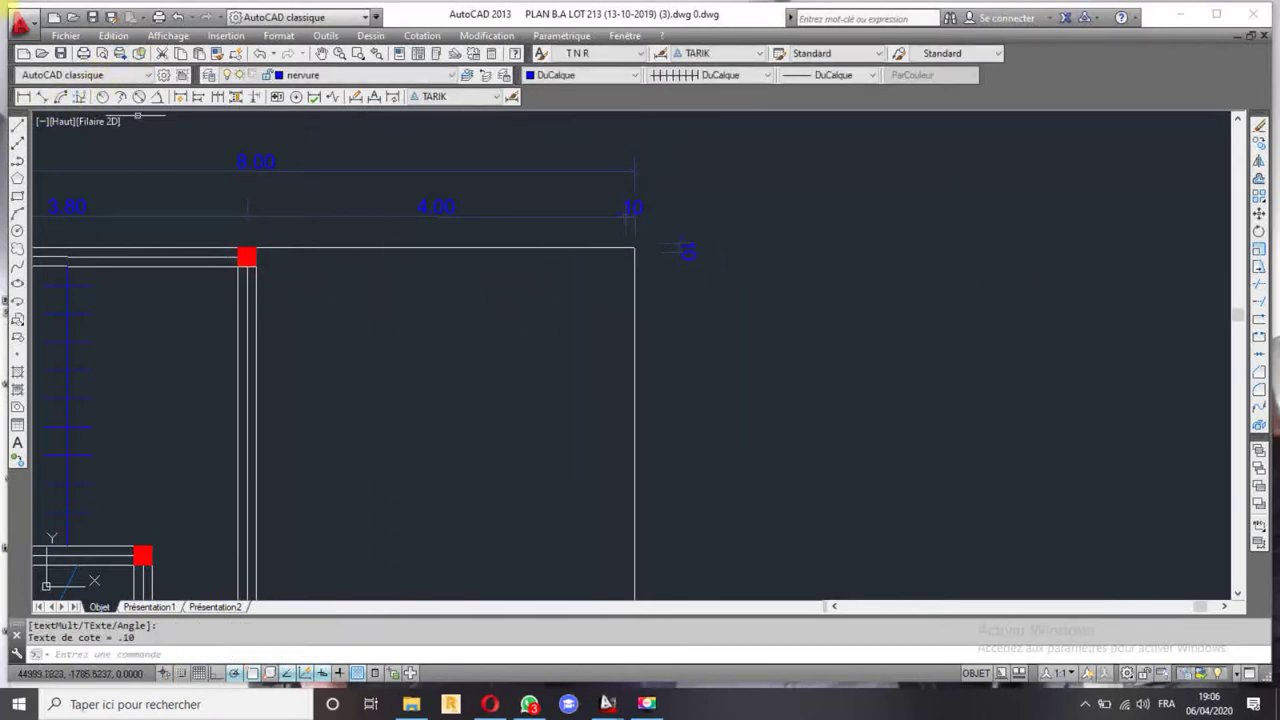
left_click(219, 97)
scroll(529, 271, "down", 3)
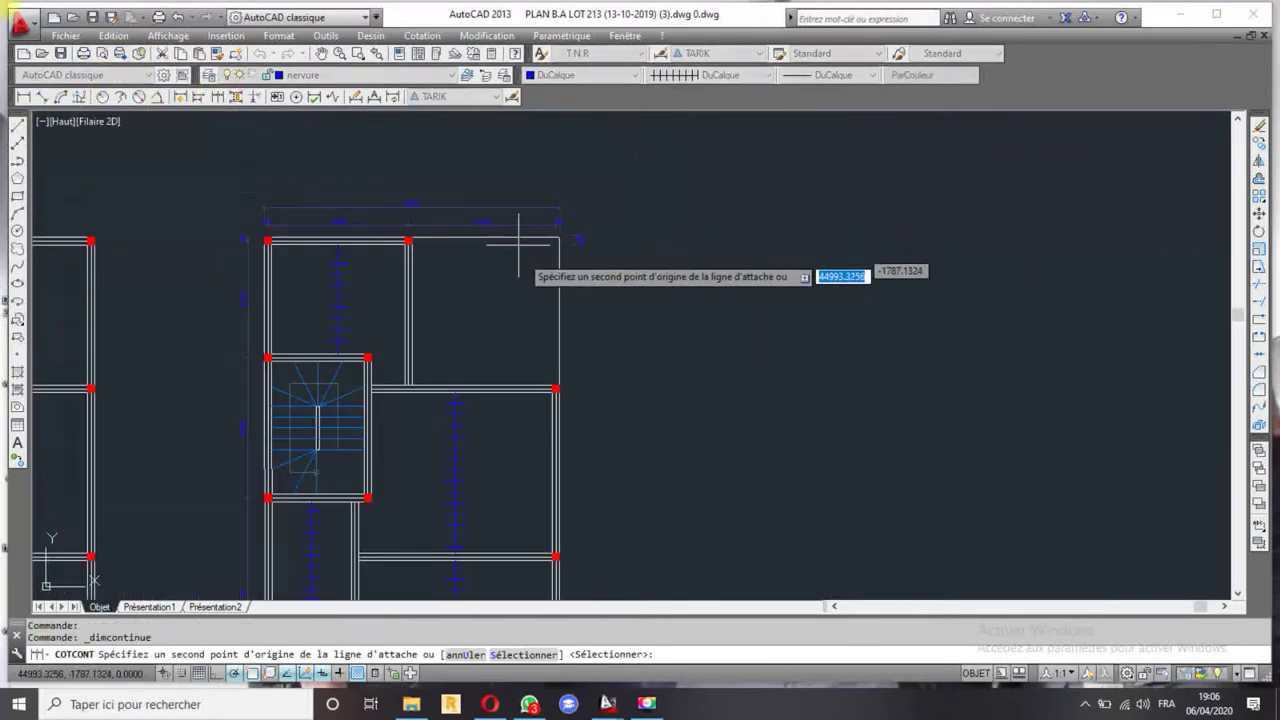
scroll(555, 378, "up", 4)
left_click(543, 372)
scroll(545, 376, "down", 2)
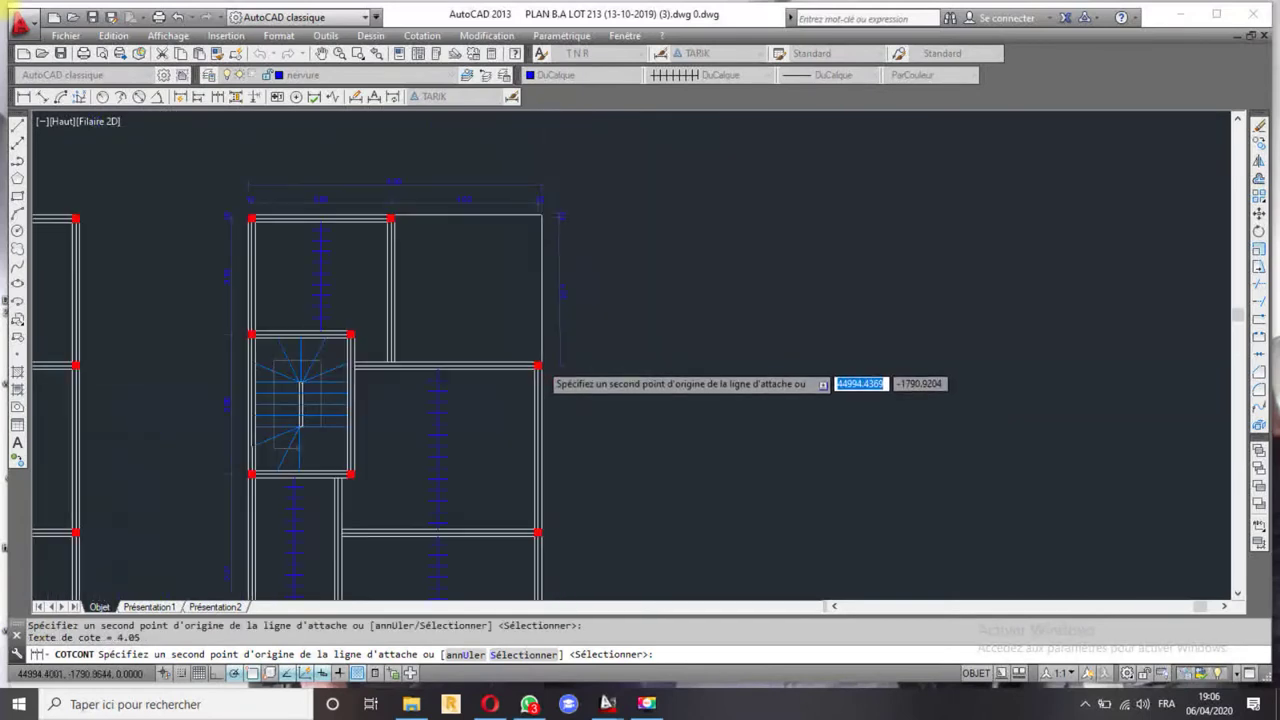
scroll(520, 440, "down", 2)
scroll(539, 450, "up", 4)
left_click(539, 450)
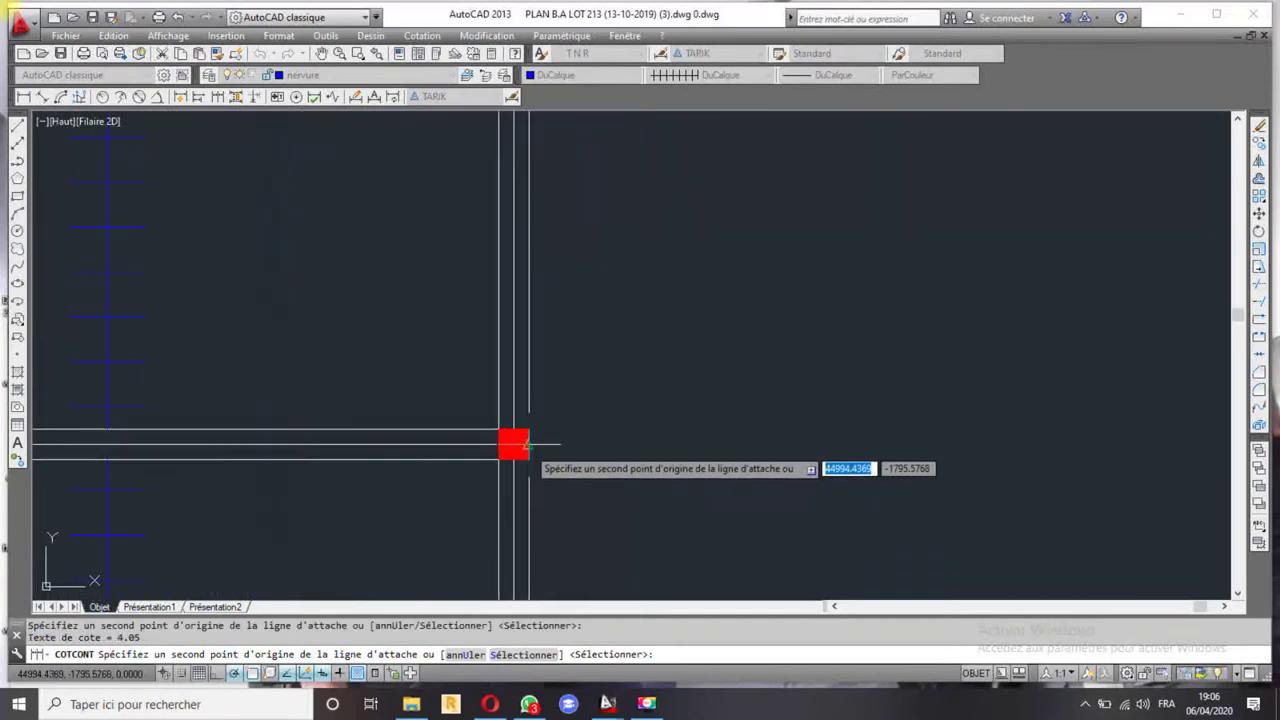
scroll(550, 368, "down", 3)
key("Escape")
- Erase the misplaced right-side dimensions
scroll(574, 249, "down", 2)
scroll(580, 251, "up", 1)
scroll(523, 294, "up", 3)
left_click(473, 327)
left_click(451, 329)
key("Delete")
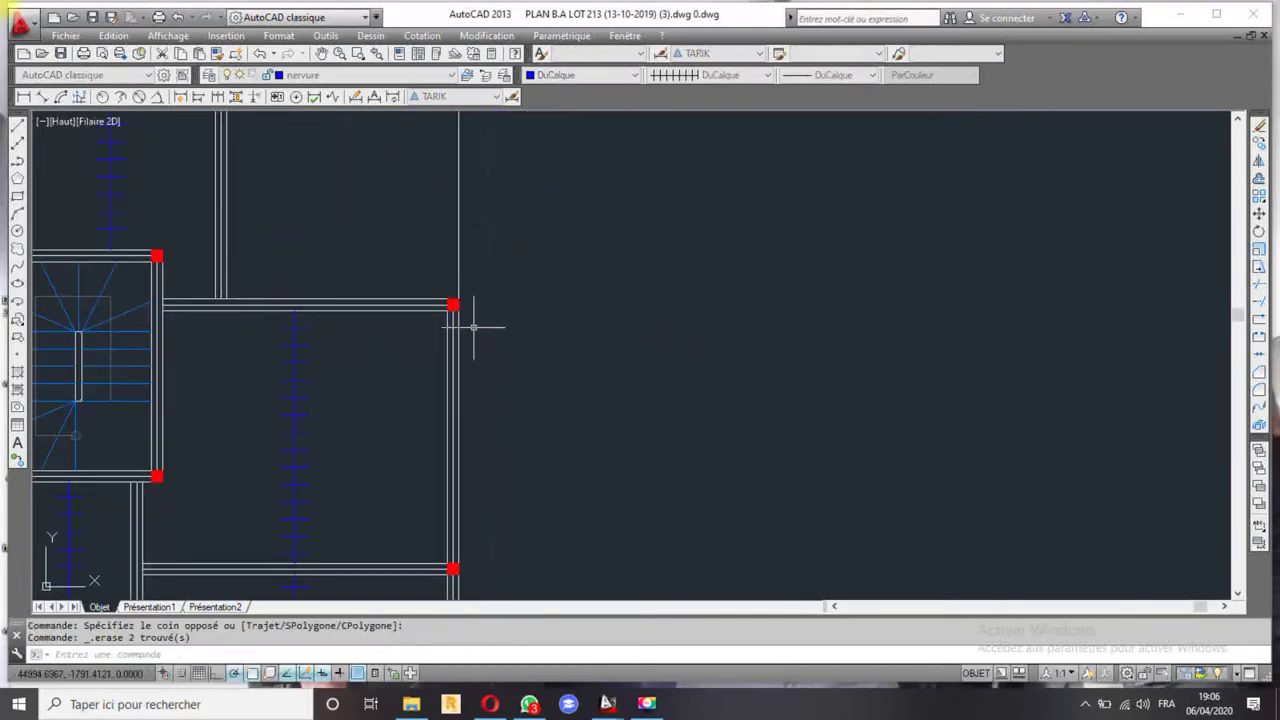
scroll(491, 194, "down", 3)
scroll(491, 194, "up", 2)
scroll(532, 292, "up", 2)
left_click(508, 325)
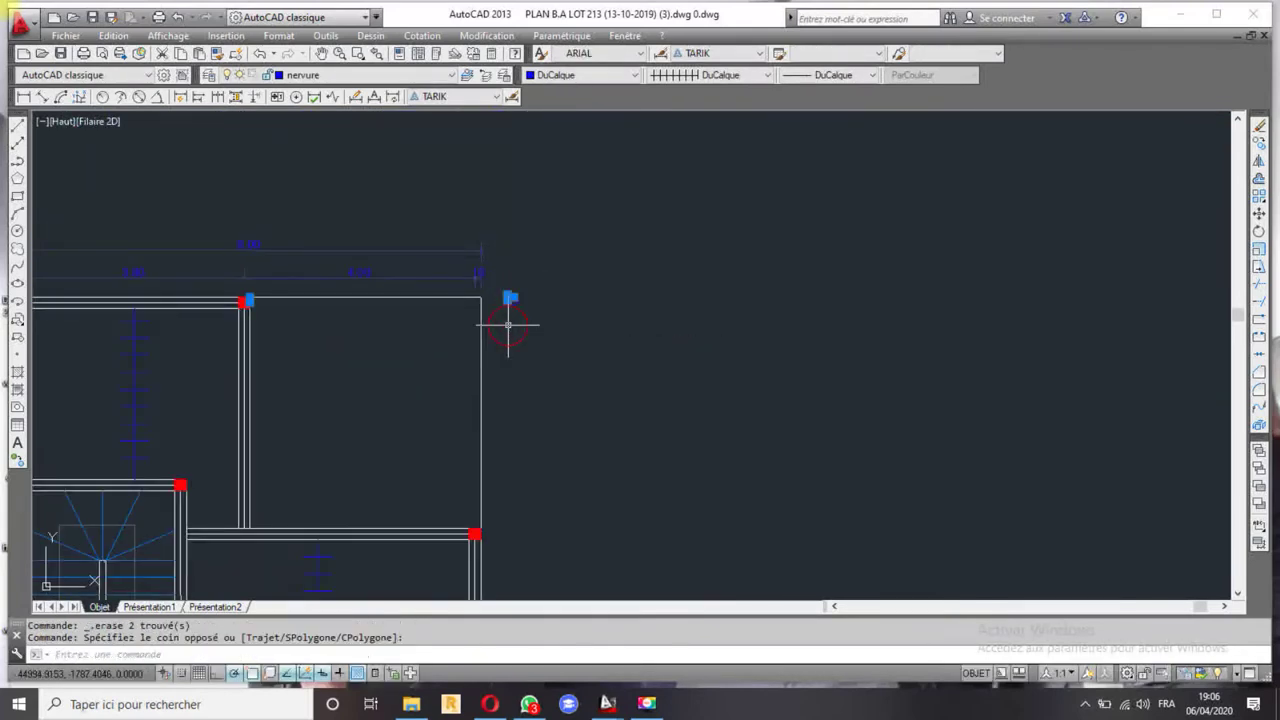
left_click(507, 328)
key("Delete")
scroll(508, 329, "down", 3)
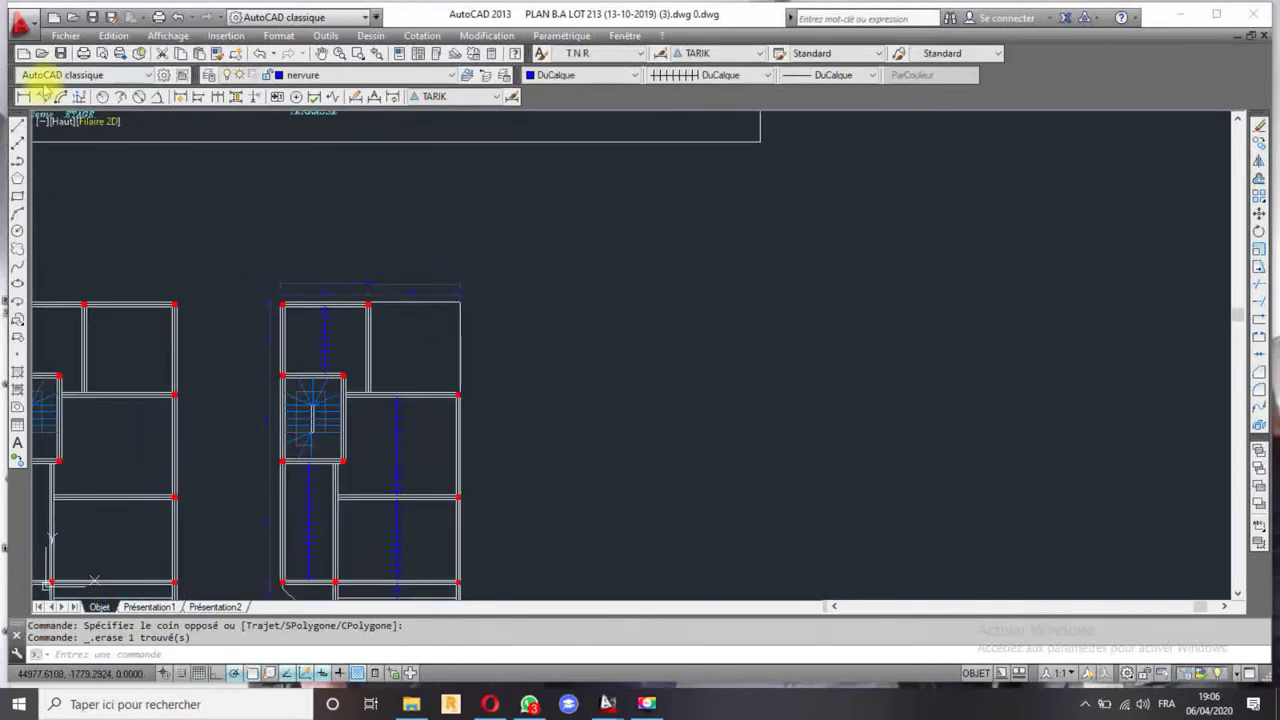
middle_click_drag(467, 506, 98, 130)
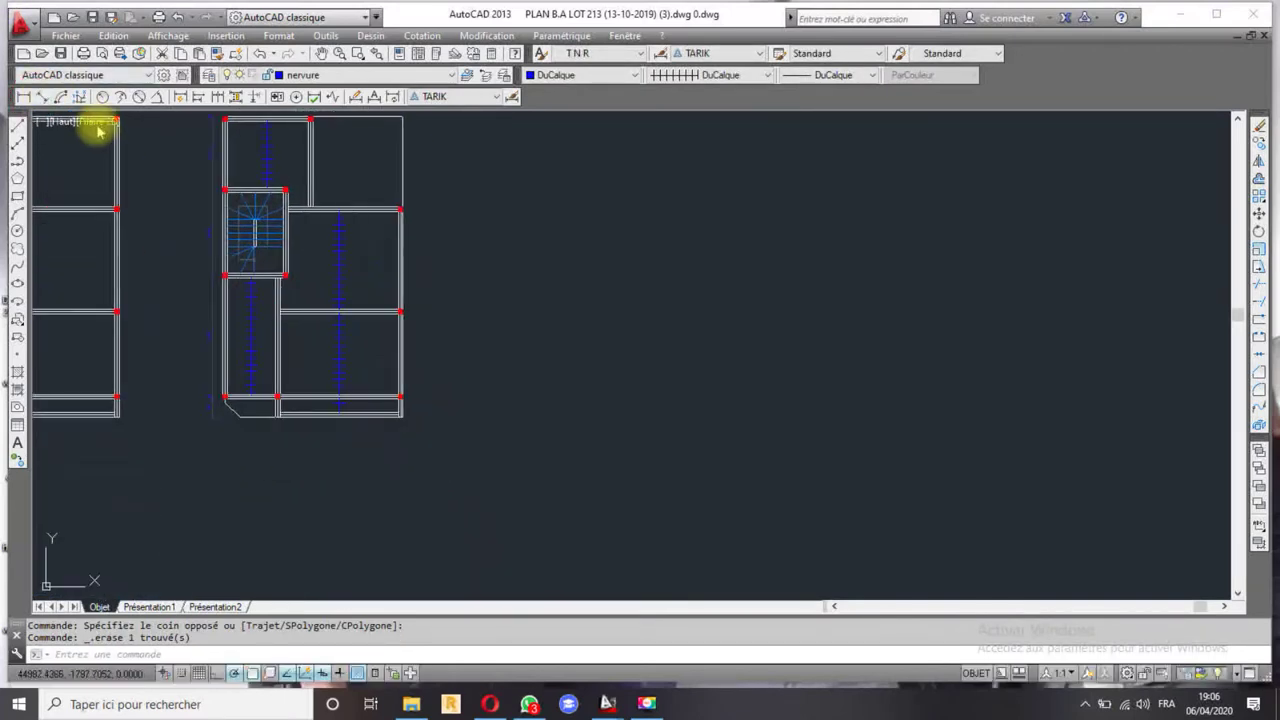
- Add the .79 aligned dimension at the bottom of the plan's right side
left_click(43, 97)
scroll(428, 400, "up", 3)
scroll(425, 400, "up", 2)
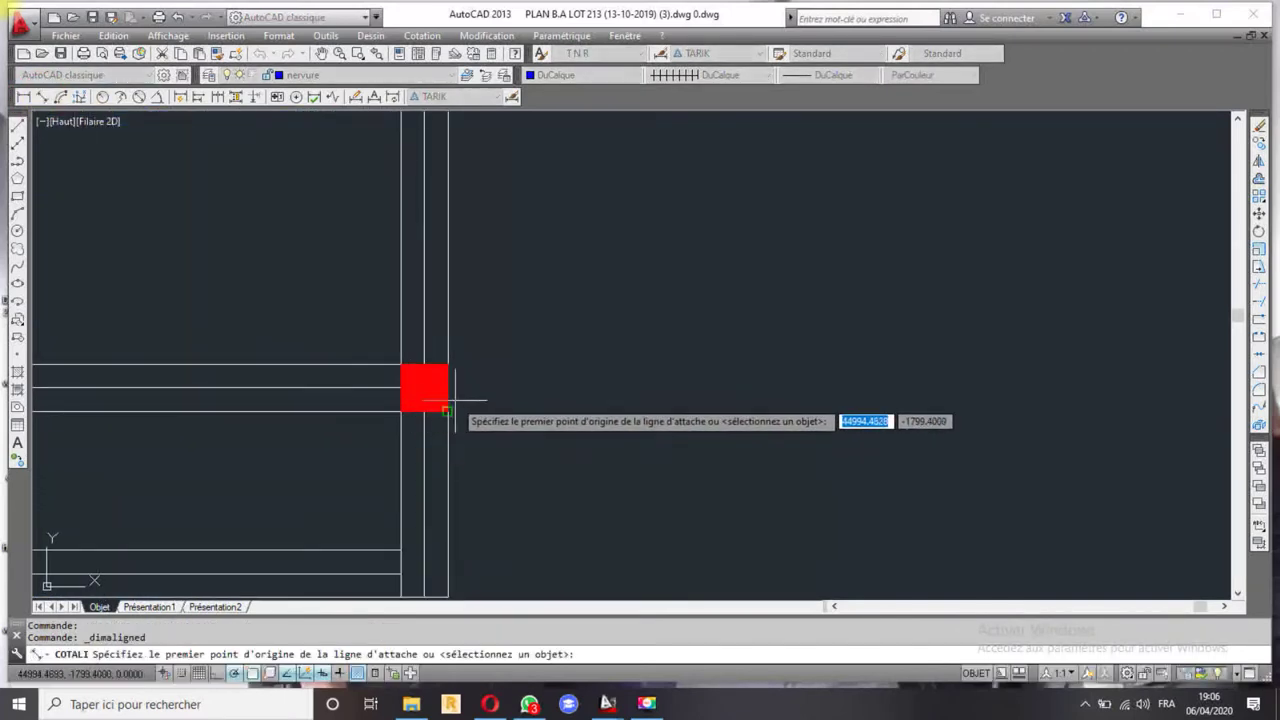
middle_click_drag(447, 569, 449, 486)
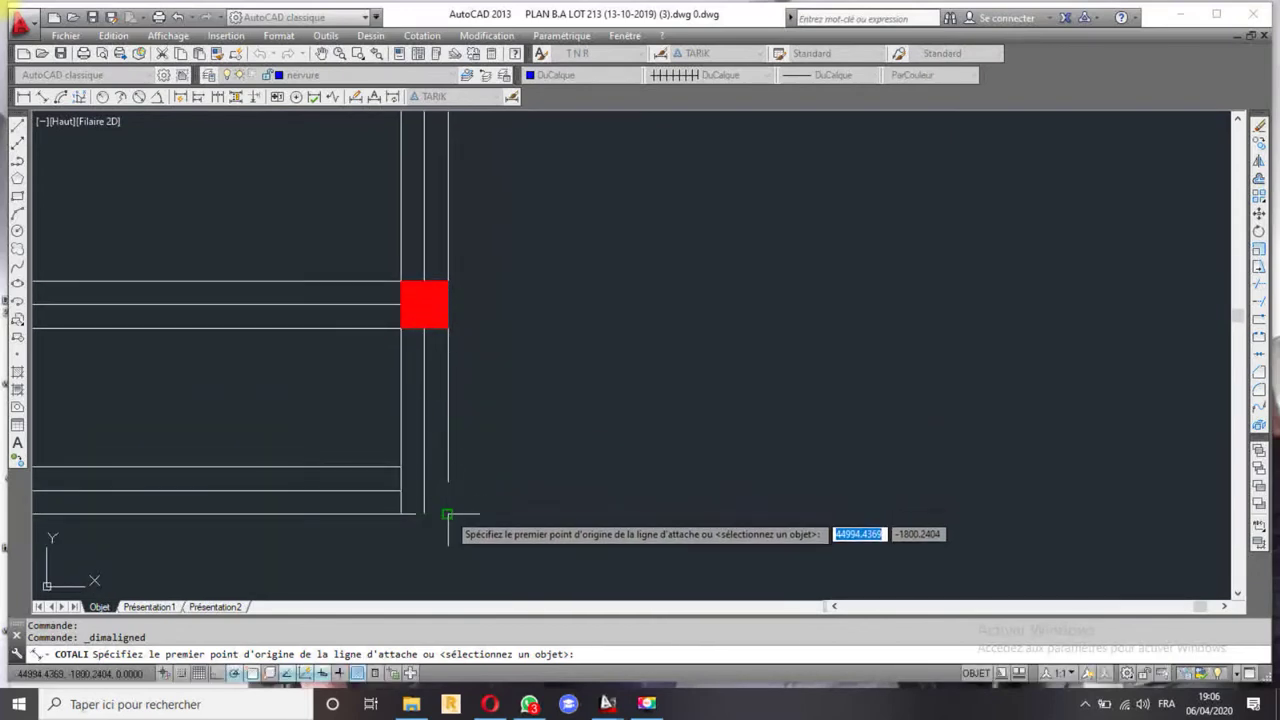
left_click(448, 514)
left_click(448, 328)
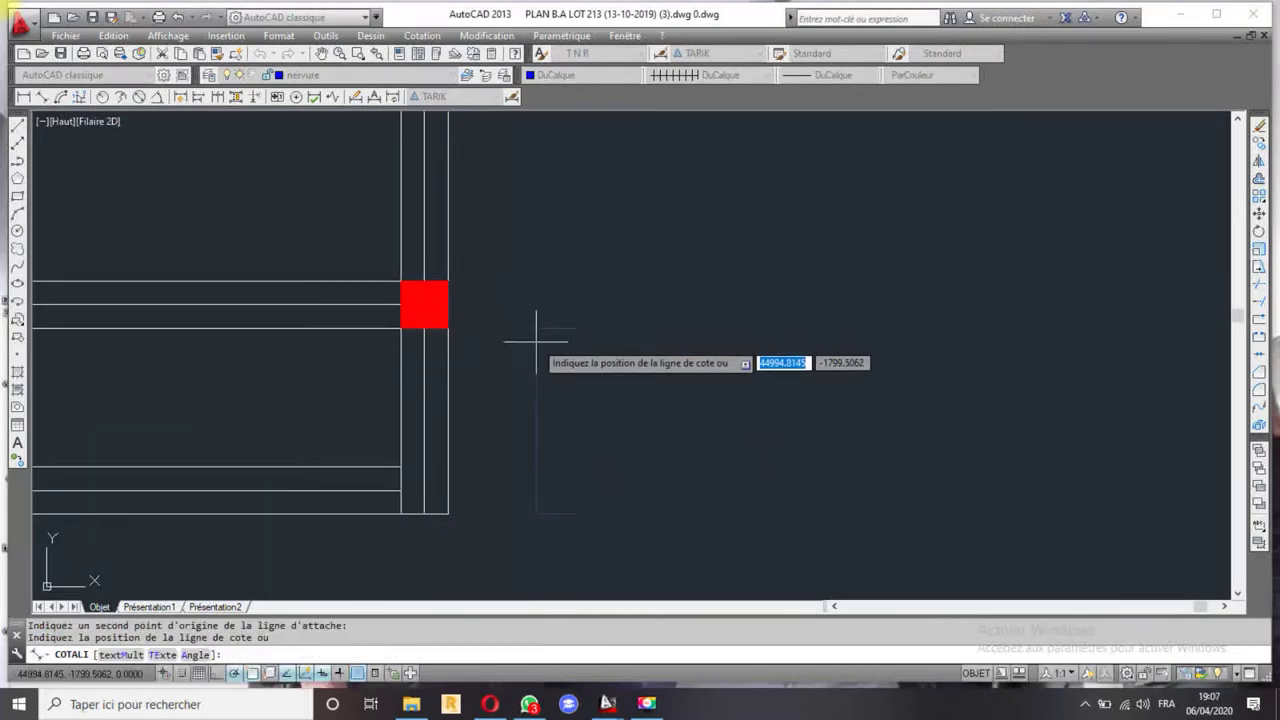
left_click(567, 357)
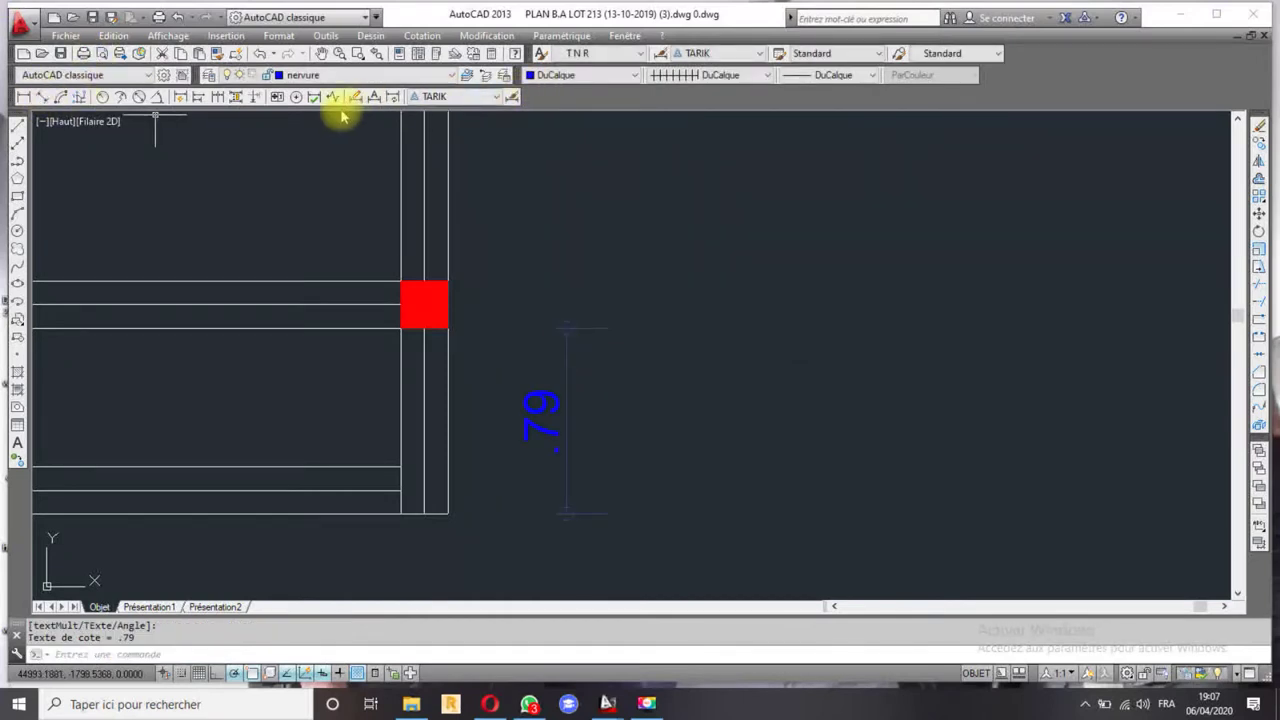
- Continue the right chain upward with .10, 3.77, 4.56 and .10 to the top corner
left_click(216, 97)
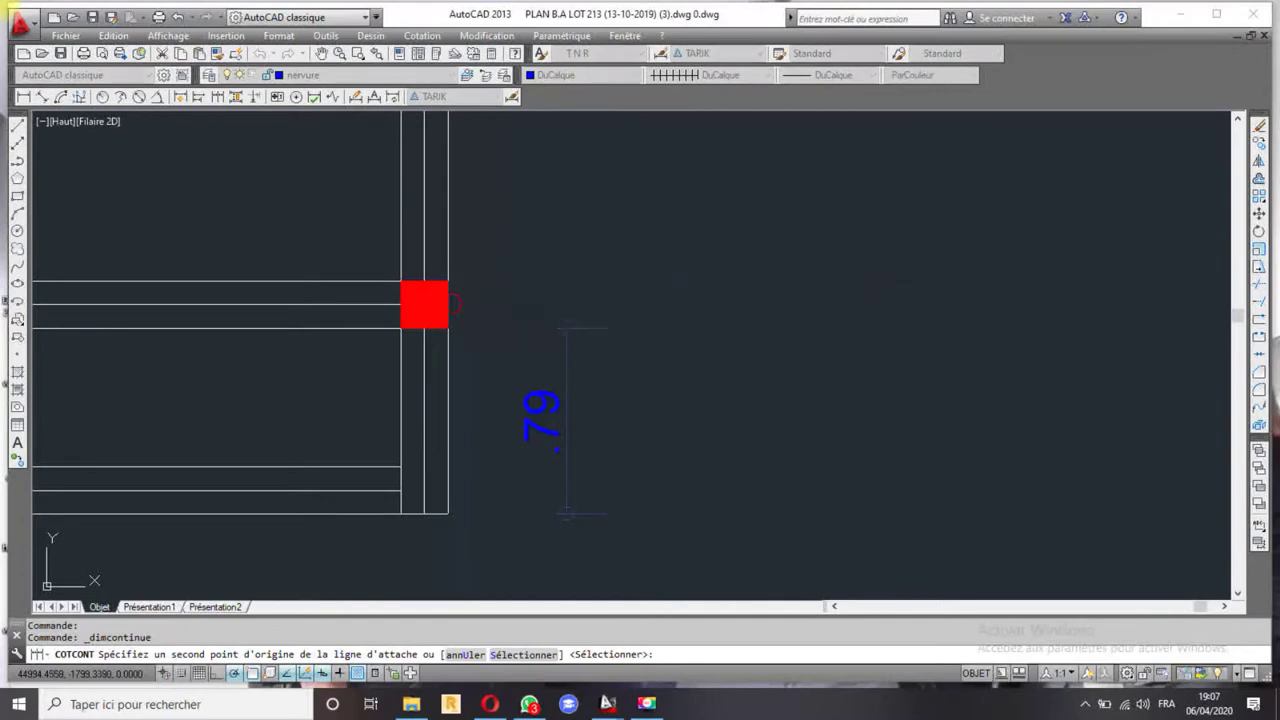
scroll(600, 229, "down", 3)
left_click(623, 323)
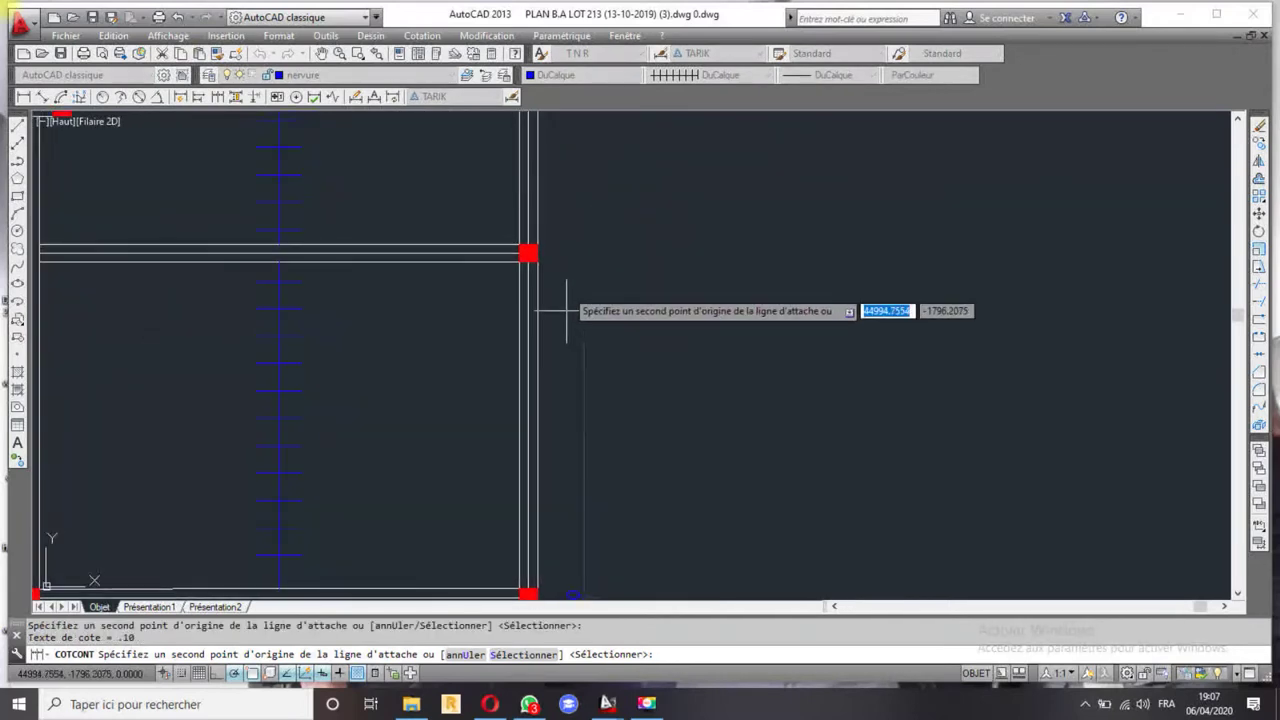
left_click(527, 251)
mouse_move(527, 251)
middle_mouse_down()
mouse_move(586, 349)
mouse_move(527, 248)
middle_mouse_up()
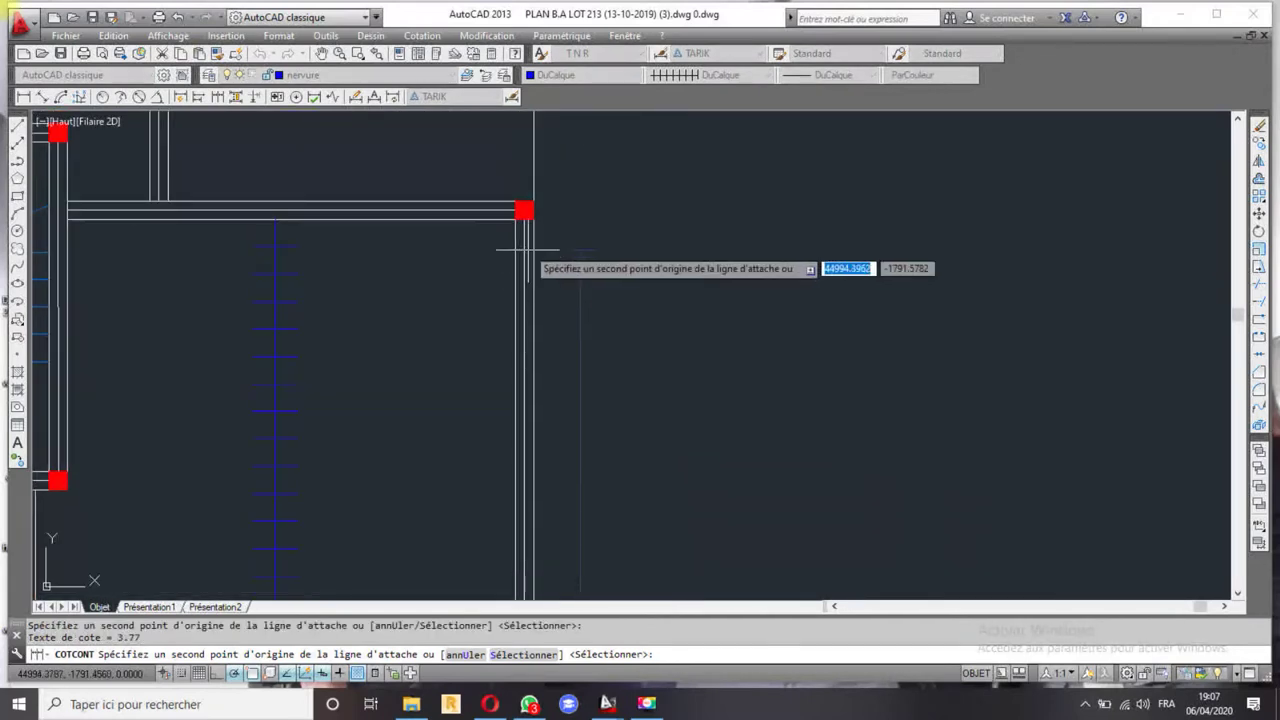
scroll(527, 250, "down", 3)
left_click(520, 191)
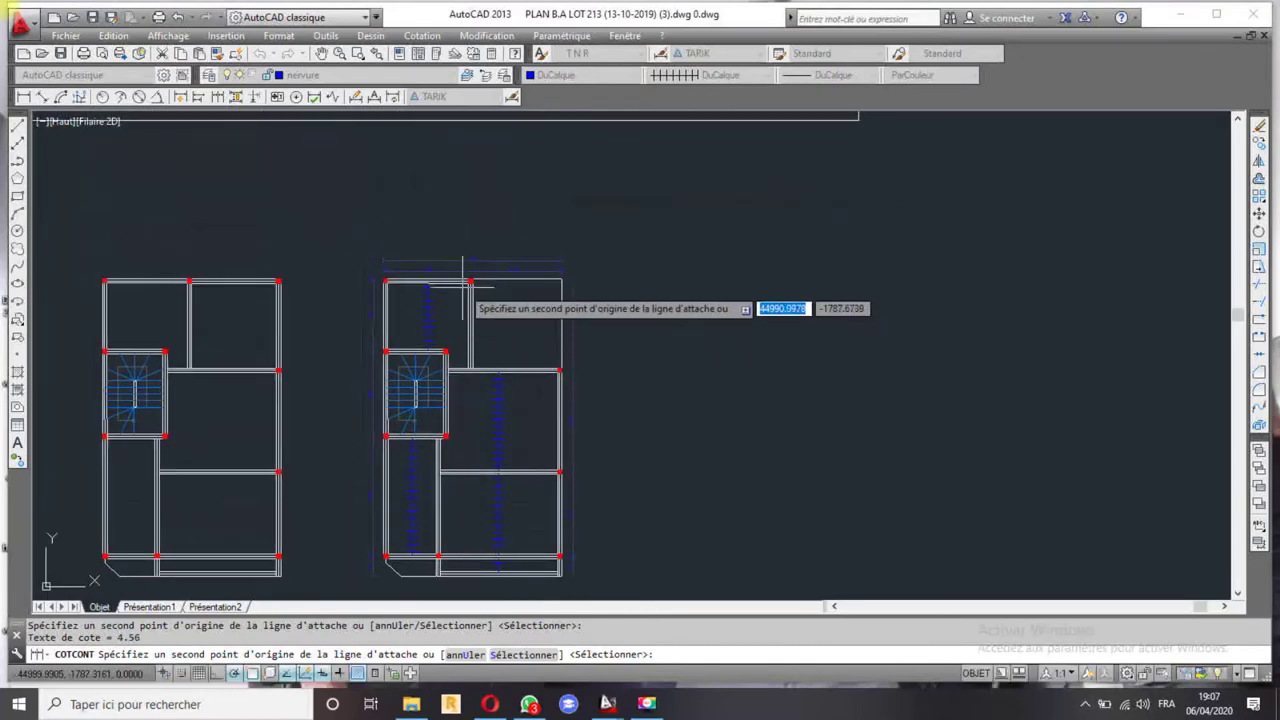
scroll(467, 285, "up", 5)
left_click(501, 247)
key("Escape")
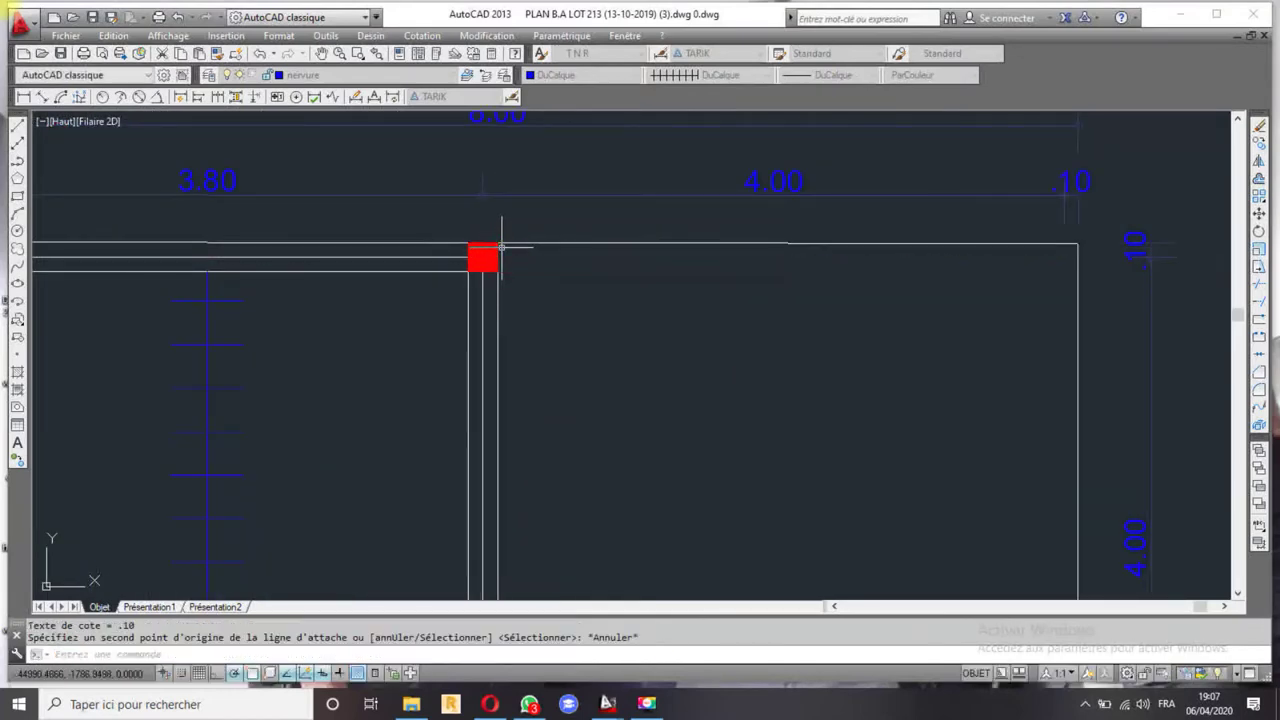
scroll(501, 247, "down", 5)
middle_click_drag(606, 334, 586, 147)
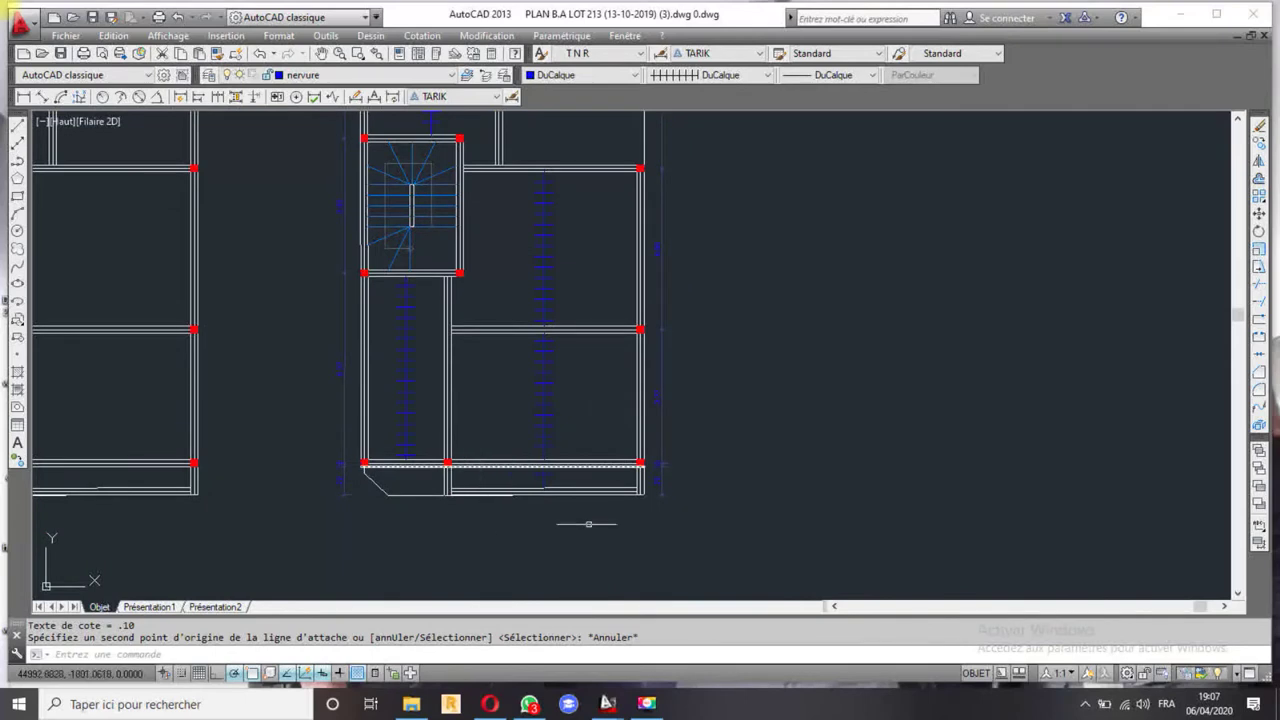
scroll(632, 507, "up", 2)
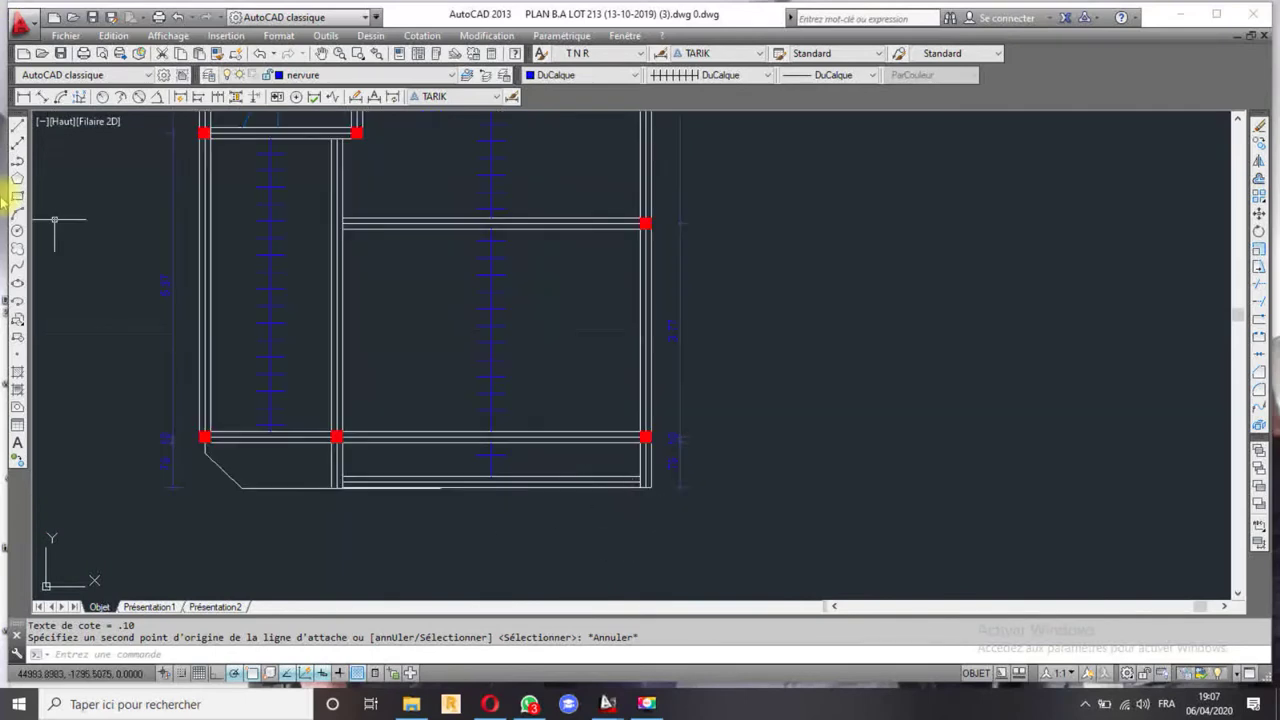
- Dimension the bottom edge as a chain of .10, 2.34, 5.45 and .10 across the columns
left_click(40, 96)
scroll(615, 425, "up", 4)
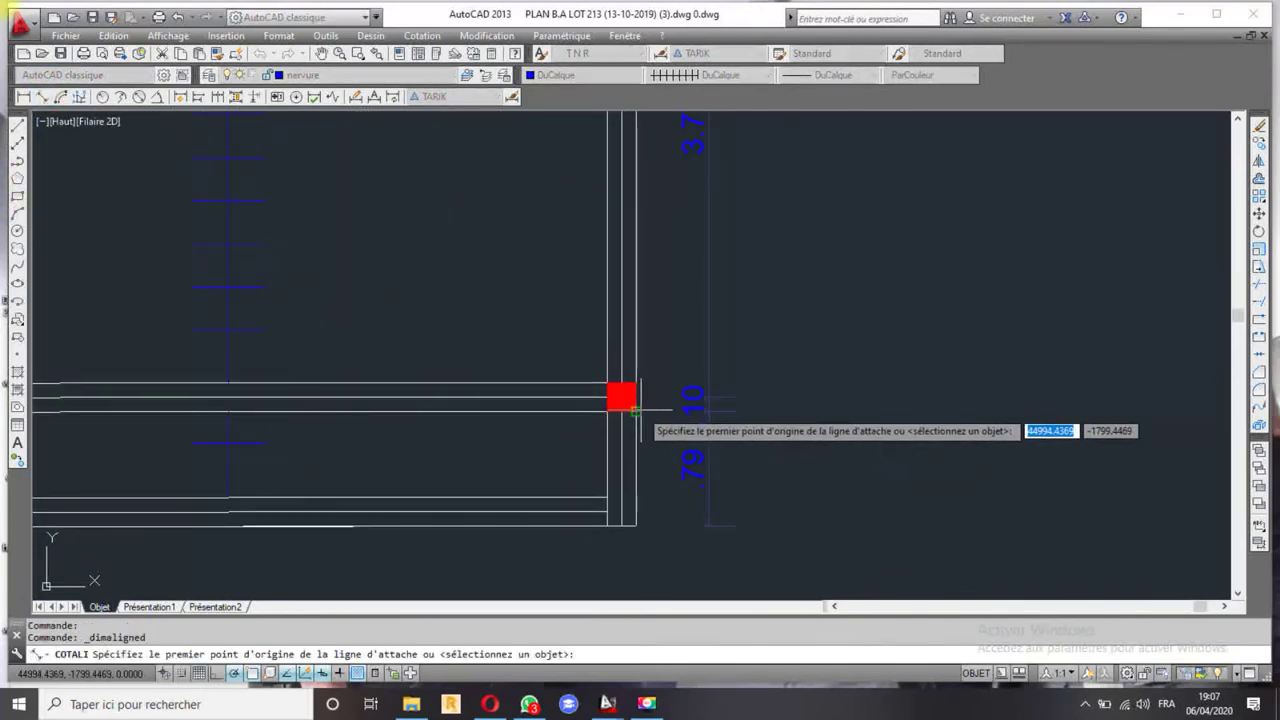
left_click(636, 410)
left_click(636, 412)
scroll(636, 412, "down", 6)
scroll(595, 504, "up", 3)
scroll(591, 491, "up", 1)
left_click(612, 450)
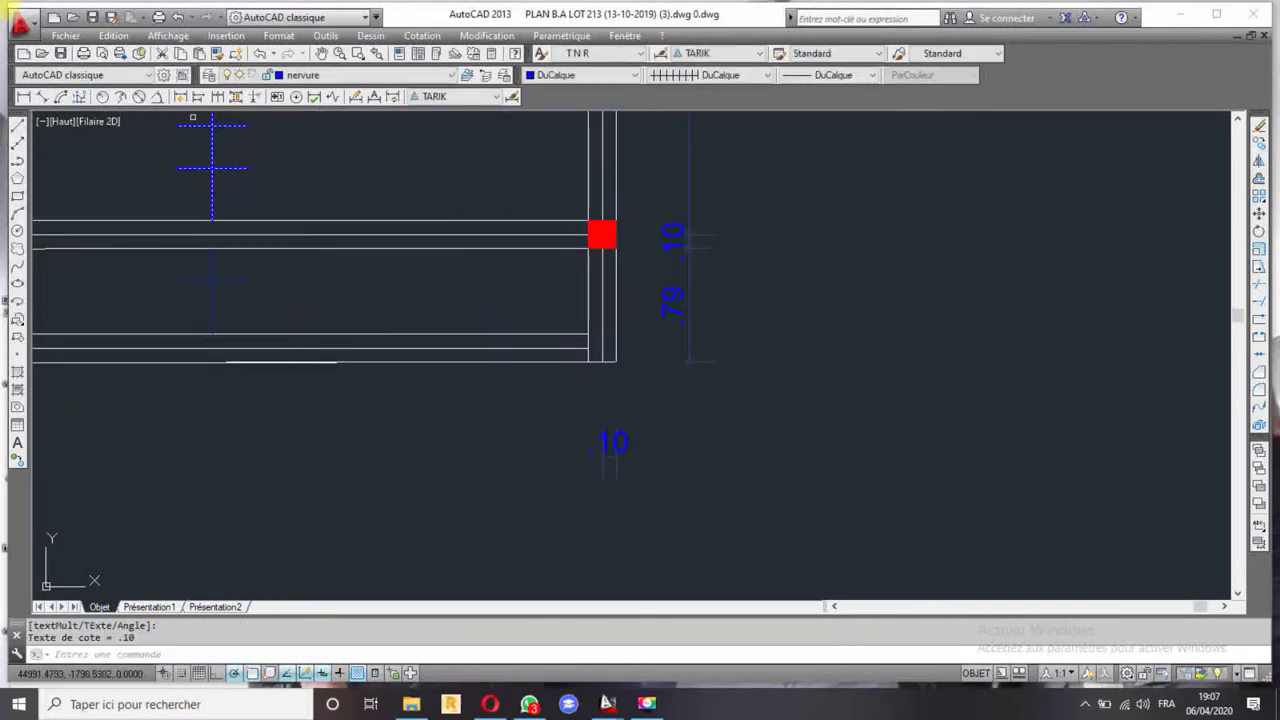
left_click(216, 98)
scroll(545, 315, "down", 4)
scroll(333, 318, "up", 5)
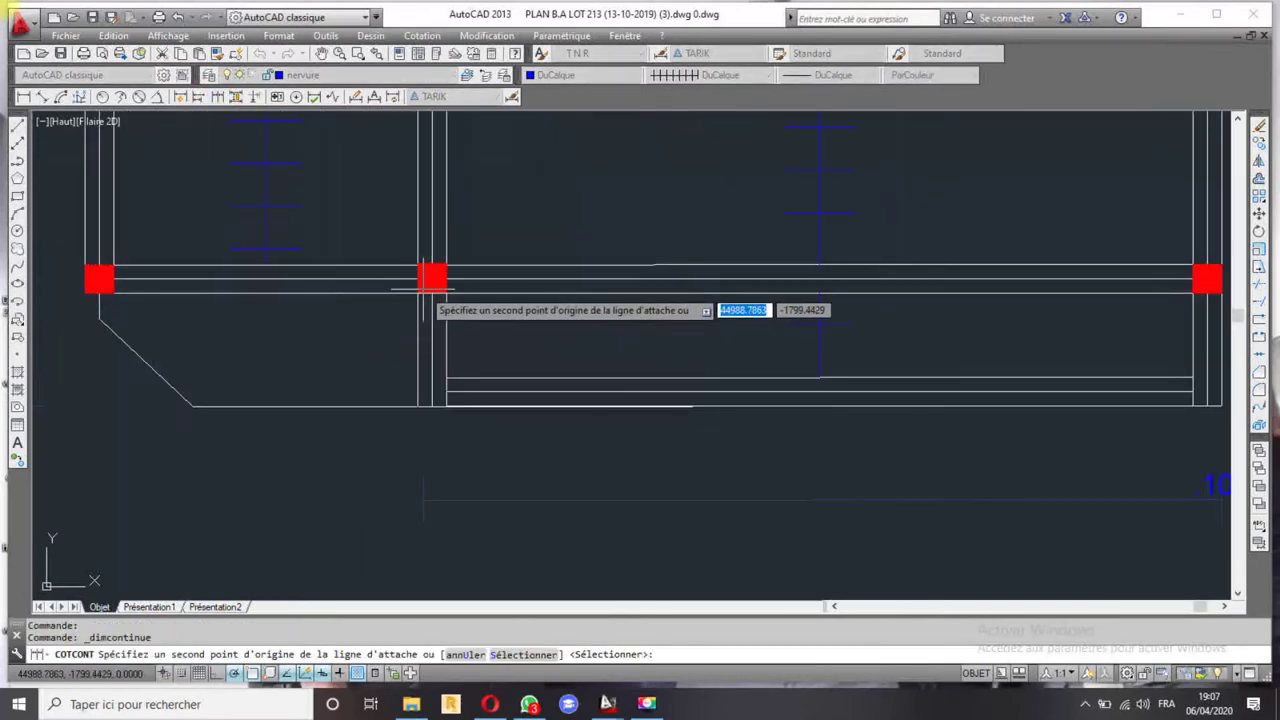
left_click(432, 295)
left_click(99, 293)
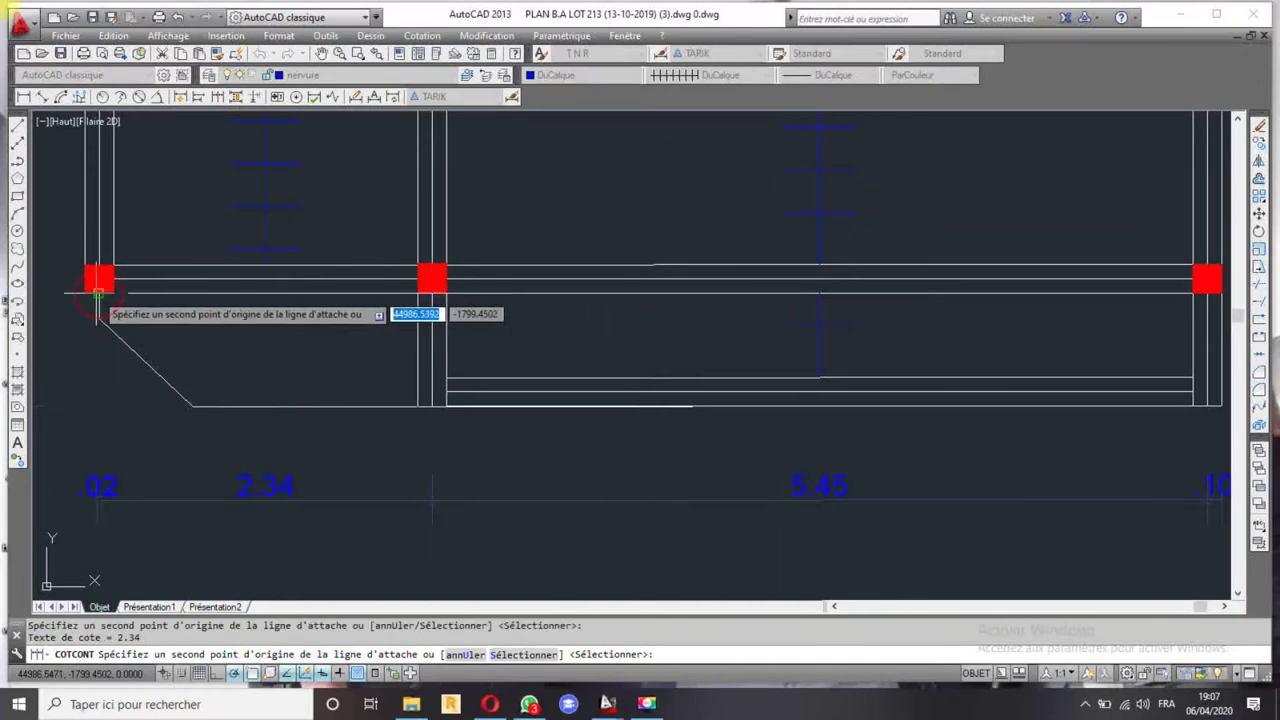
key("Escape")
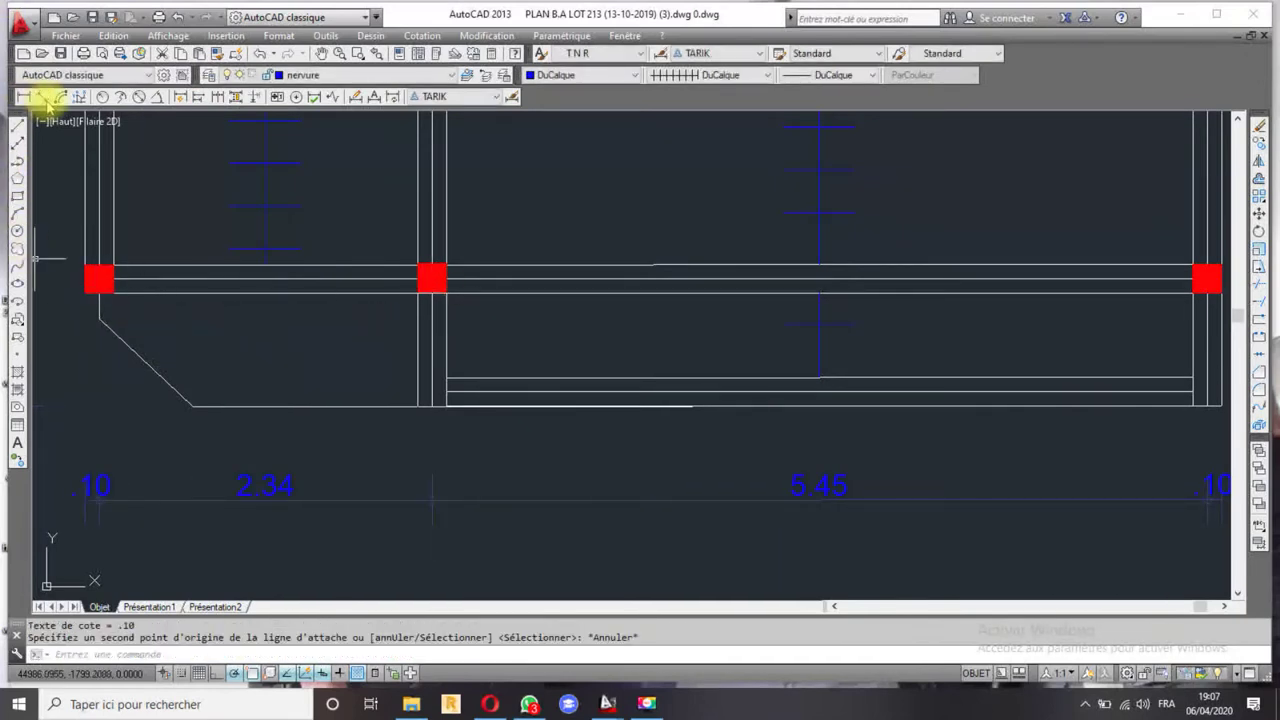
- Add the overall 7.99 aligned dimension between the outer column corners, below the chain
left_click(42, 98)
scroll(360, 410, "down", 3)
scroll(651, 351, "up", 3)
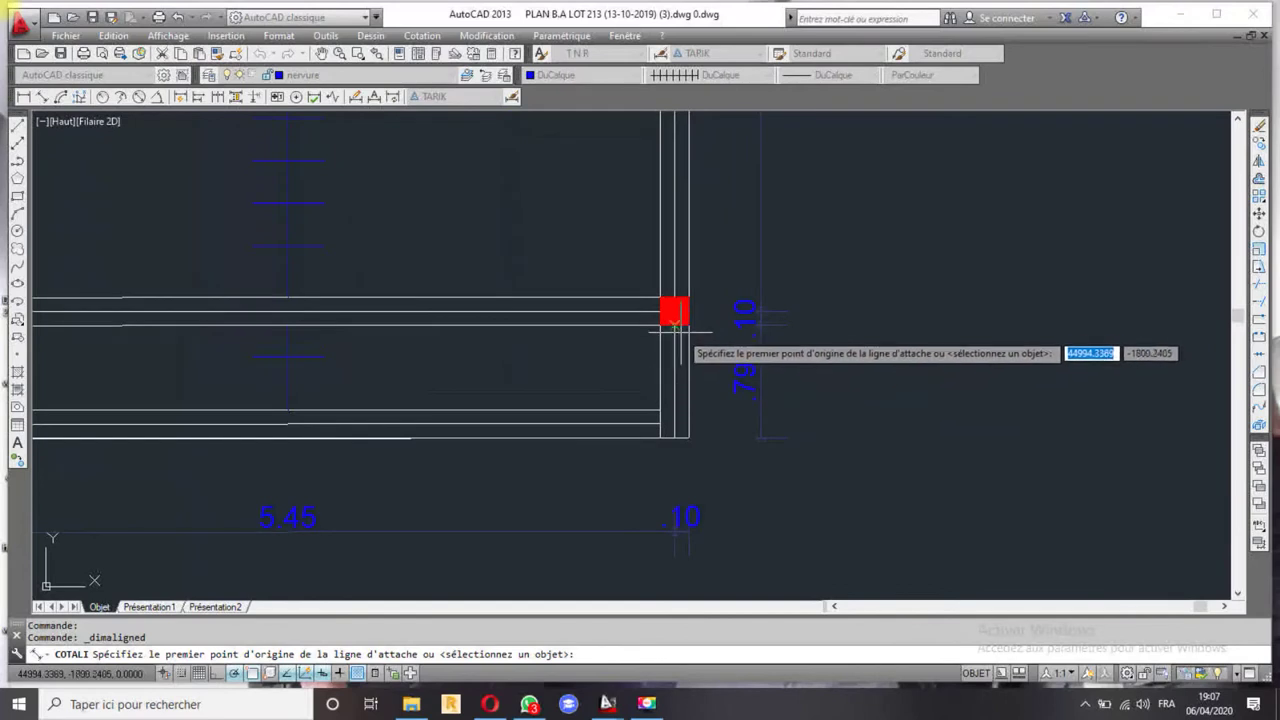
left_click(679, 336)
scroll(600, 380, "down", 3)
scroll(451, 368, "up", 3)
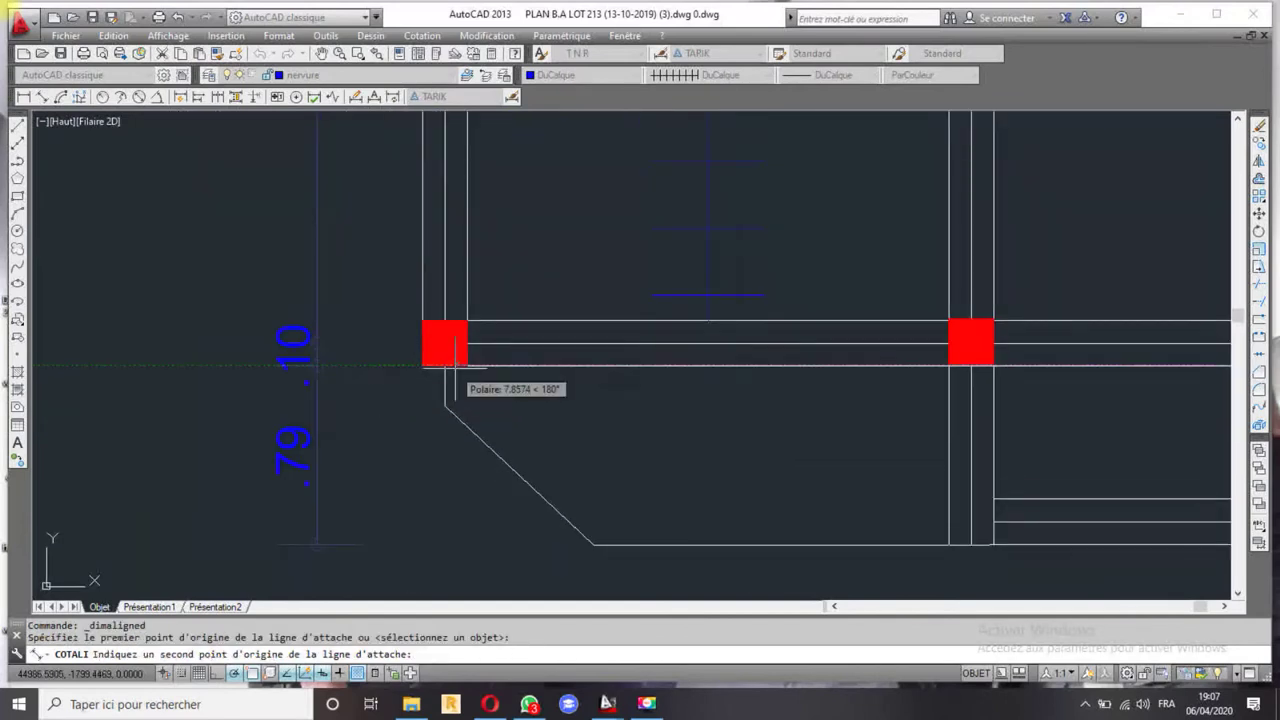
left_click(420, 366)
scroll(380, 365, "down", 3)
scroll(565, 478, "up", 3)
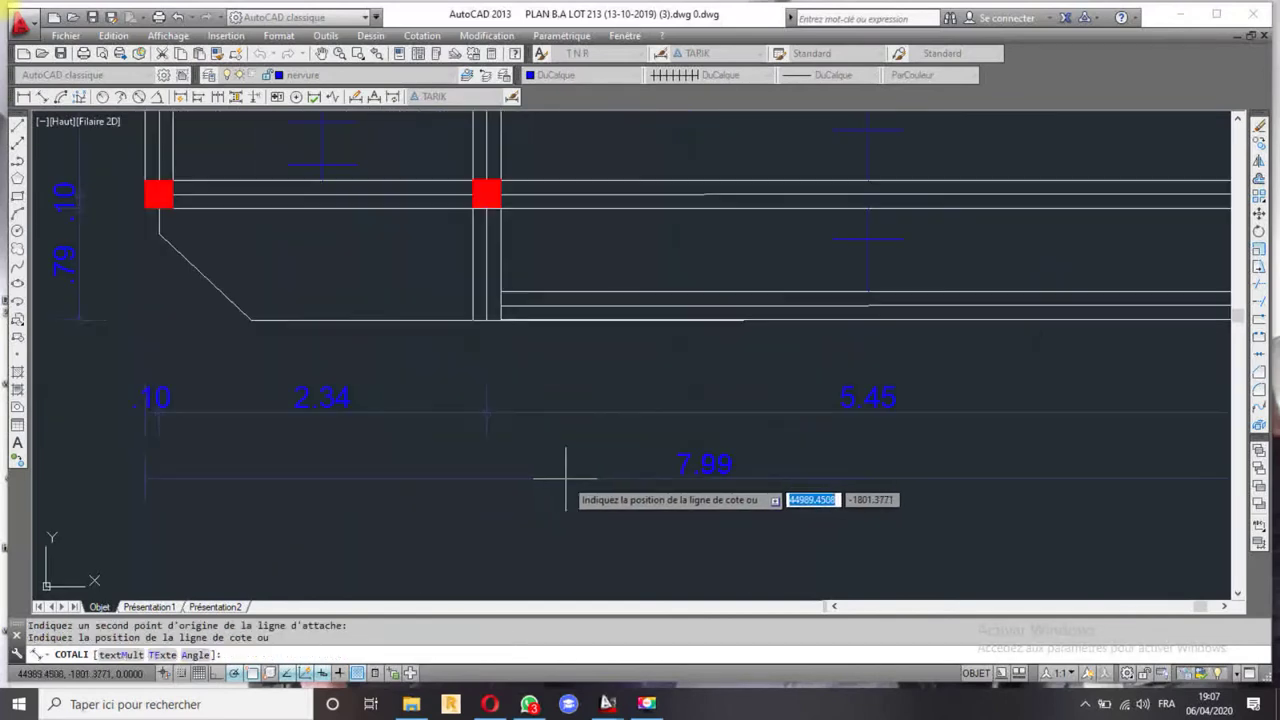
left_click(566, 476)
scroll(549, 475, "down", 3)
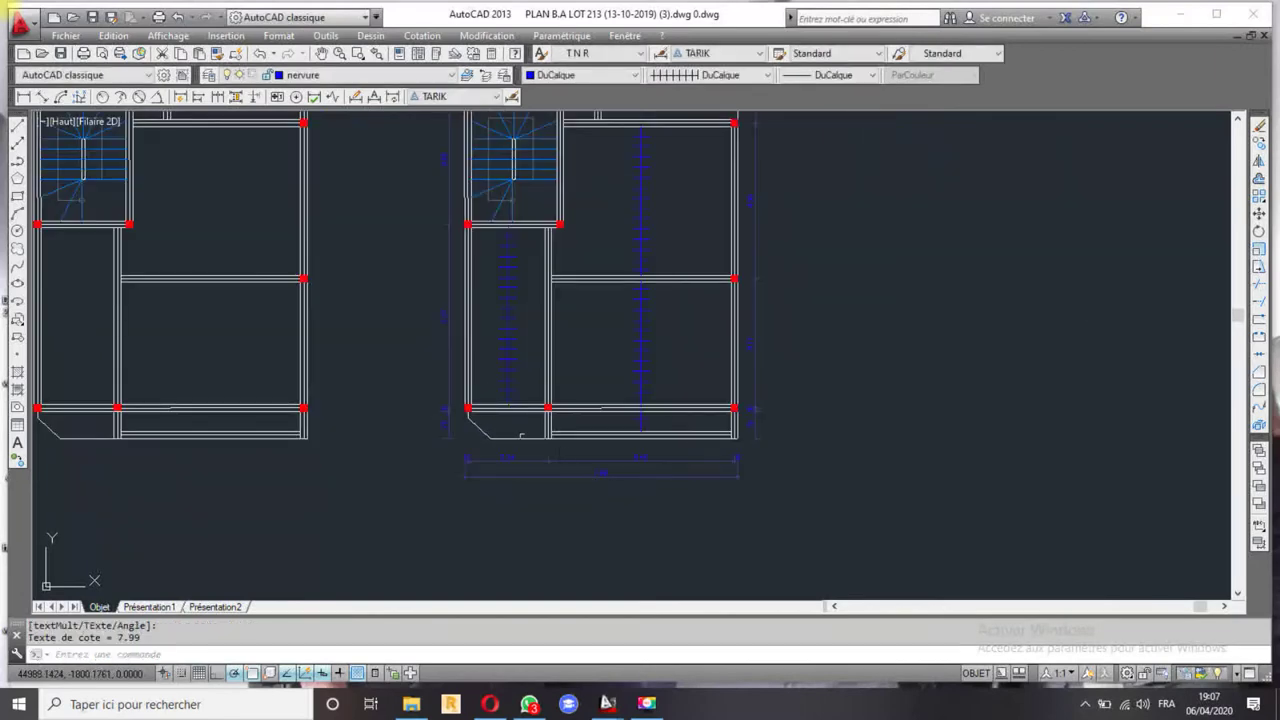
middle_click_drag(477, 271, 477, 434)
- Dimension the left side top to bottom with the overall 13.34 aligned dimension
key("Return")
scroll(503, 183, "up", 5)
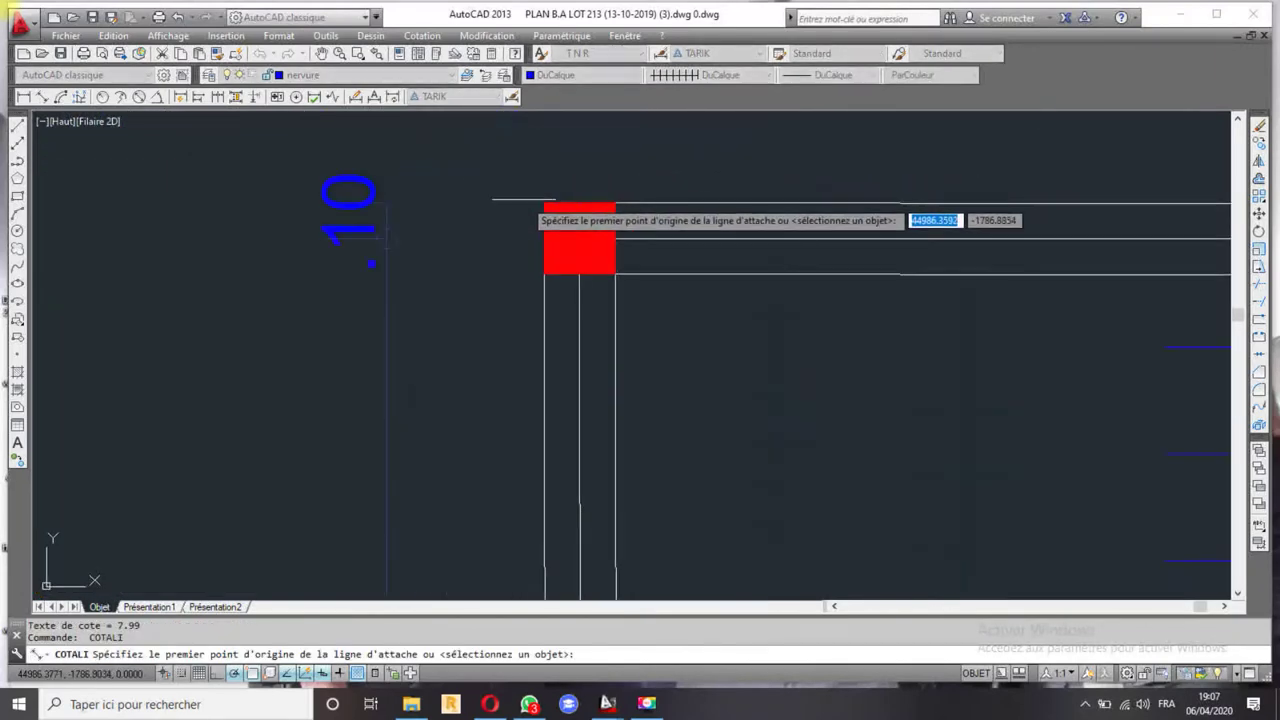
left_click(544, 218)
scroll(537, 226, "down", 5)
scroll(537, 226, "down", 2)
scroll(514, 360, "up", 5)
scroll(547, 351, "up", 3)
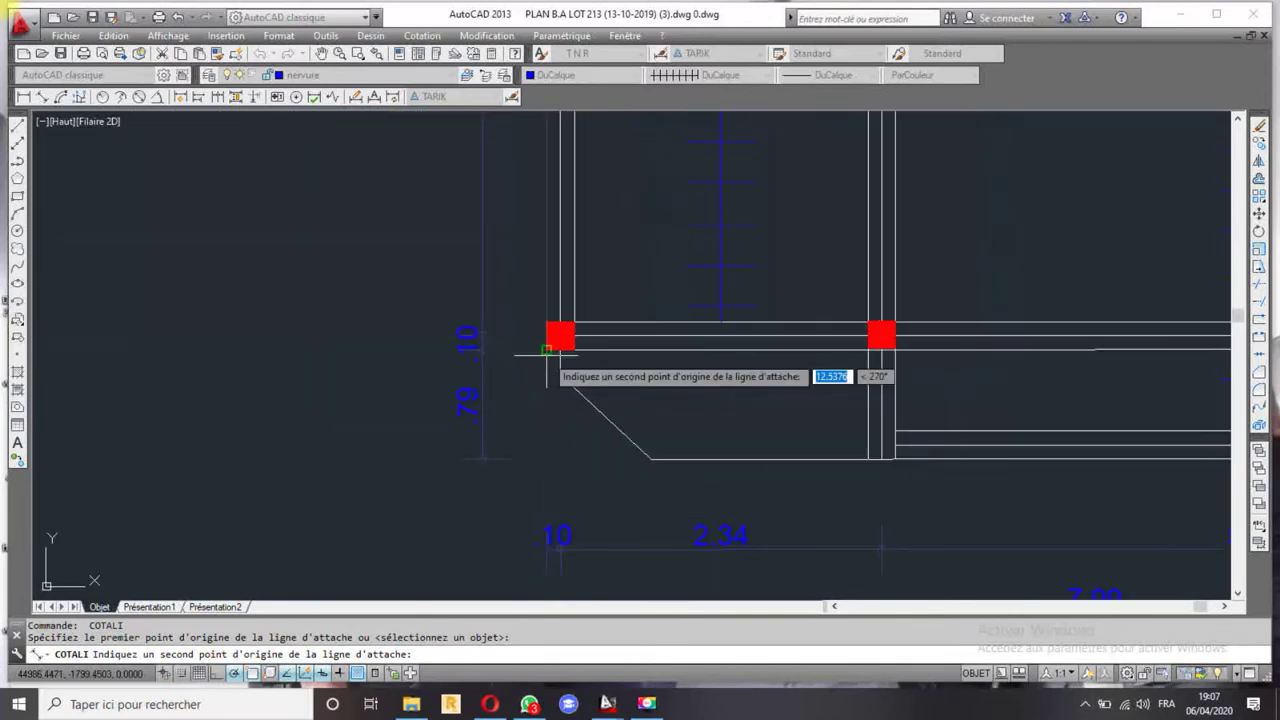
left_click(544, 459)
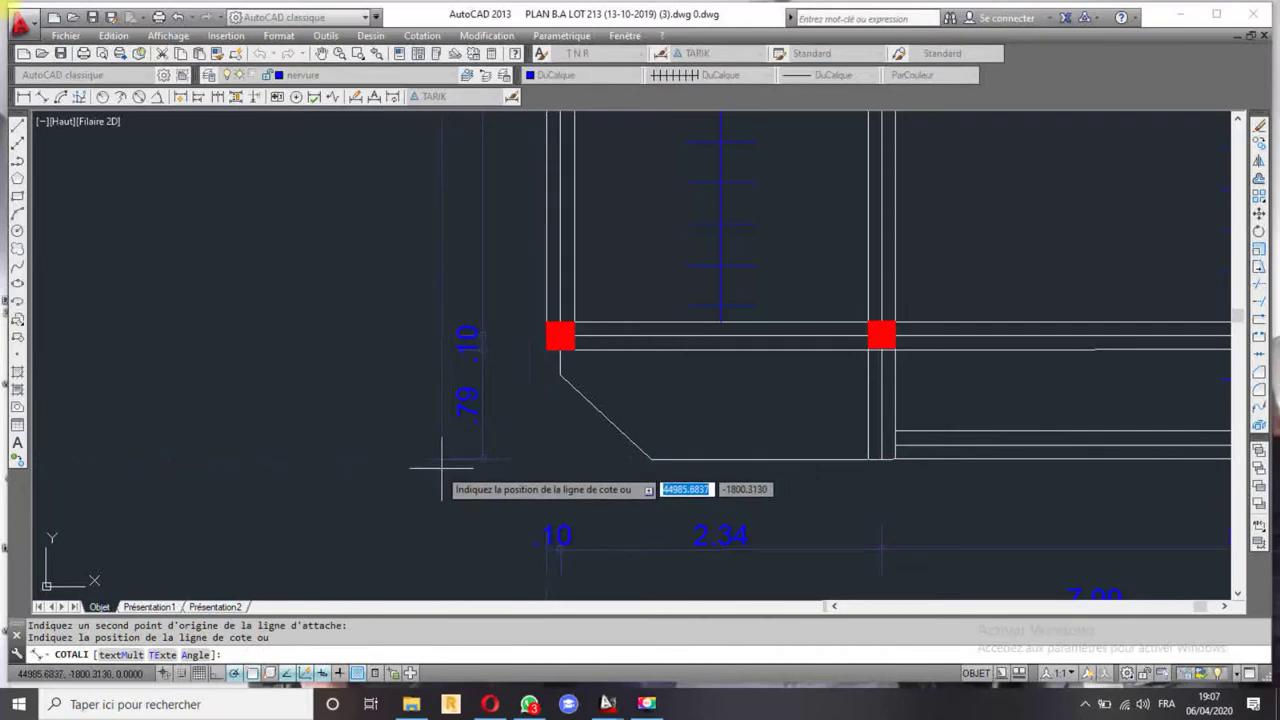
scroll(423, 451, "down", 3)
scroll(430, 407, "up", 2)
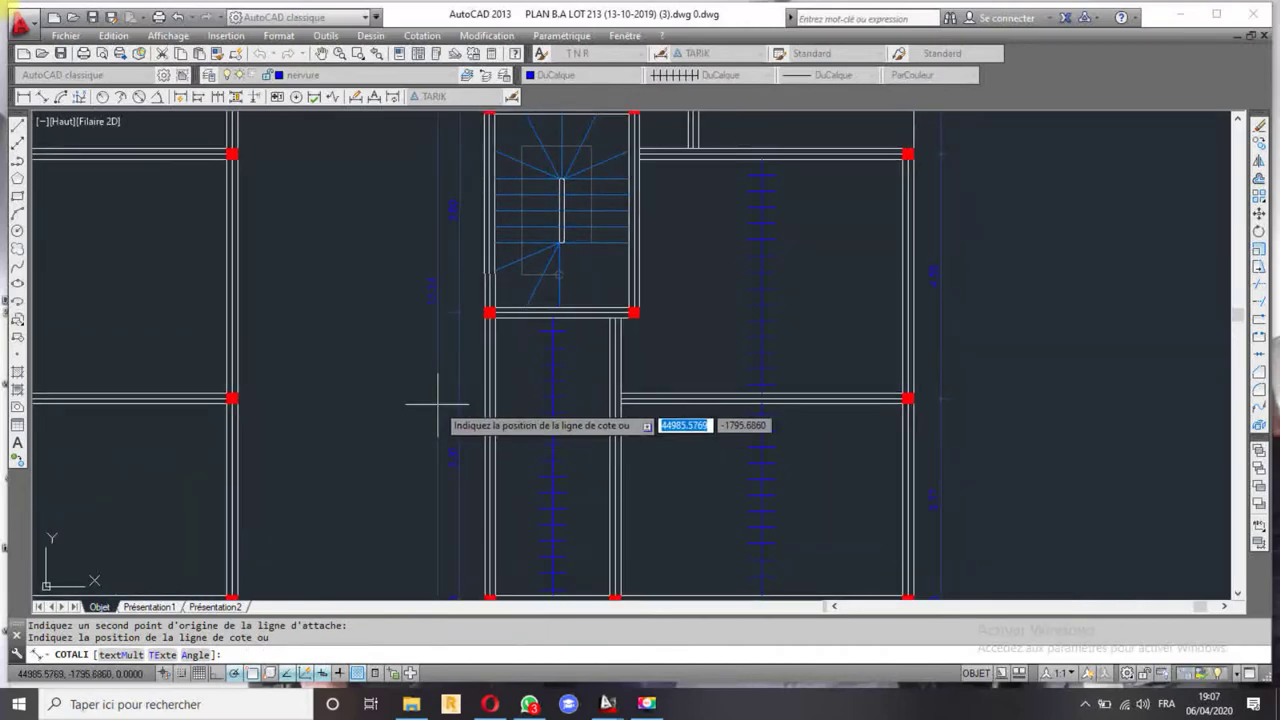
left_click(437, 405)
scroll(729, 349, "down", 5)
scroll(529, 260, "up", 2)
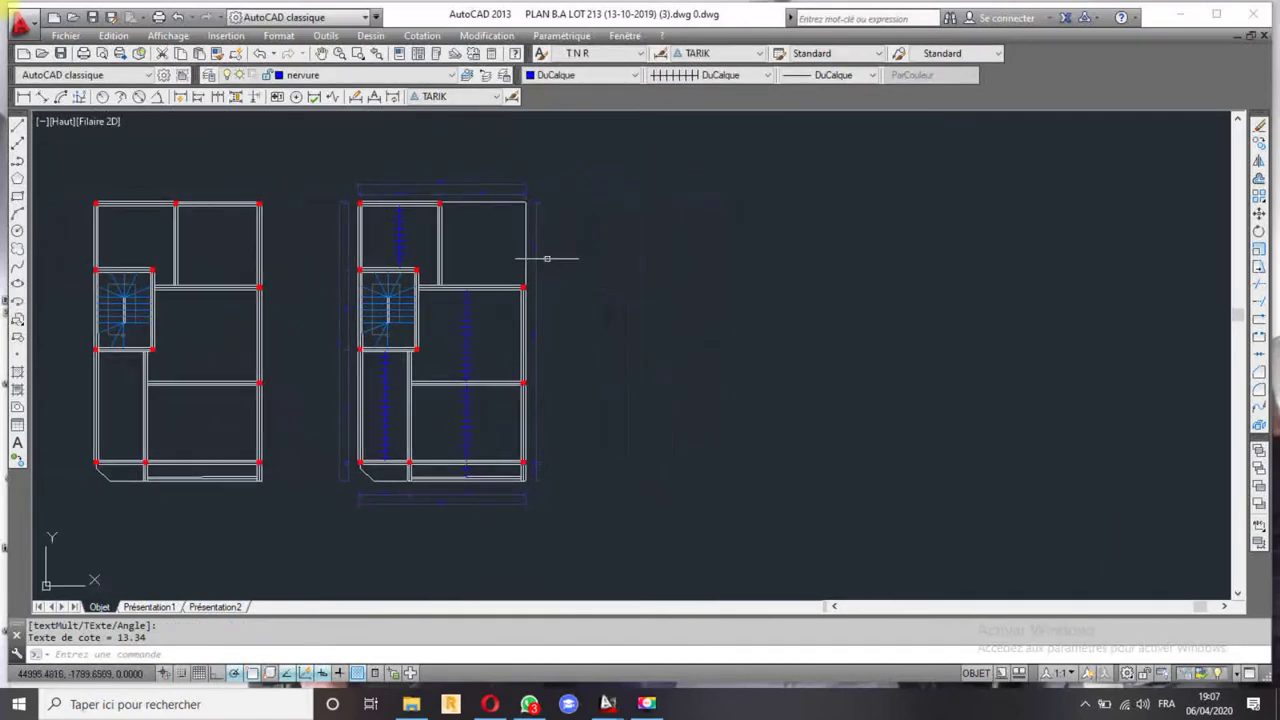
scroll(546, 244, "up", 4)
- Add the overall 13.32 aligned dimension along the right side of the plan
key("Return")
scroll(488, 180, "down", 3)
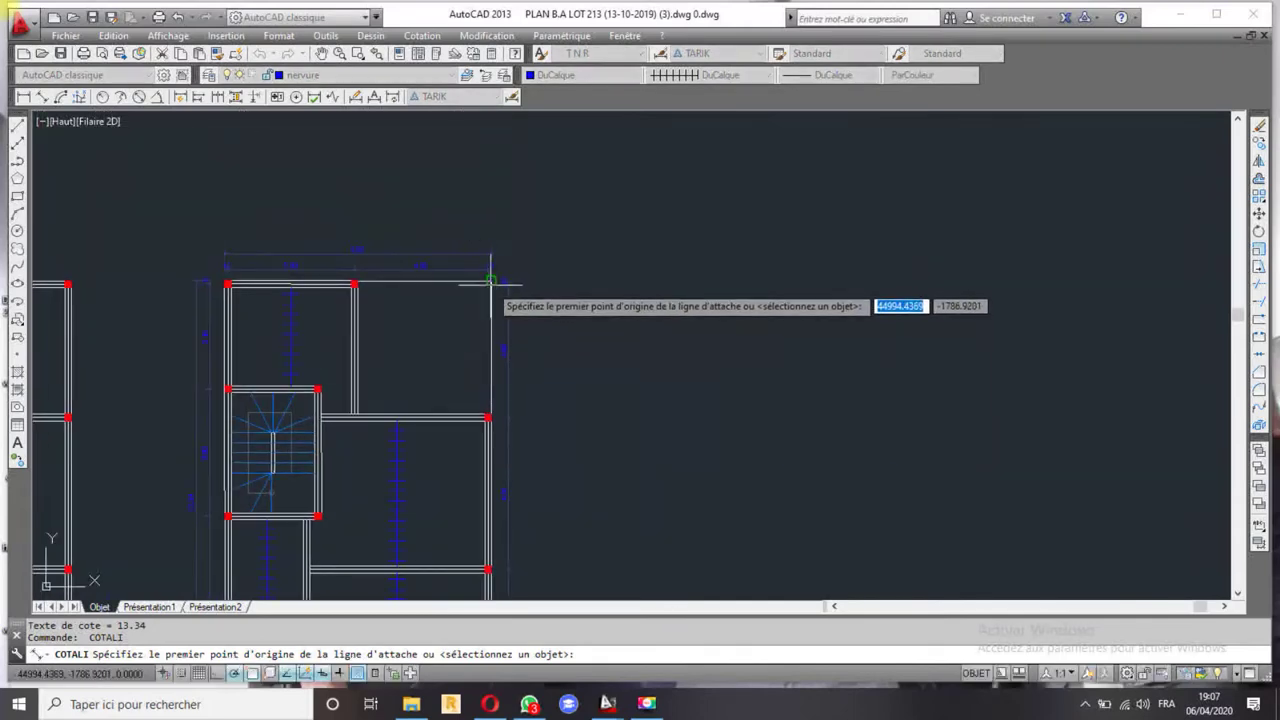
left_click(491, 280)
scroll(491, 280, "down", 5)
scroll(480, 343, "up", 3)
scroll(500, 314, "up", 2)
scroll(514, 271, "up", 2)
left_click(520, 208)
scroll(615, 230, "down", 2)
scroll(585, 400, "down", 3)
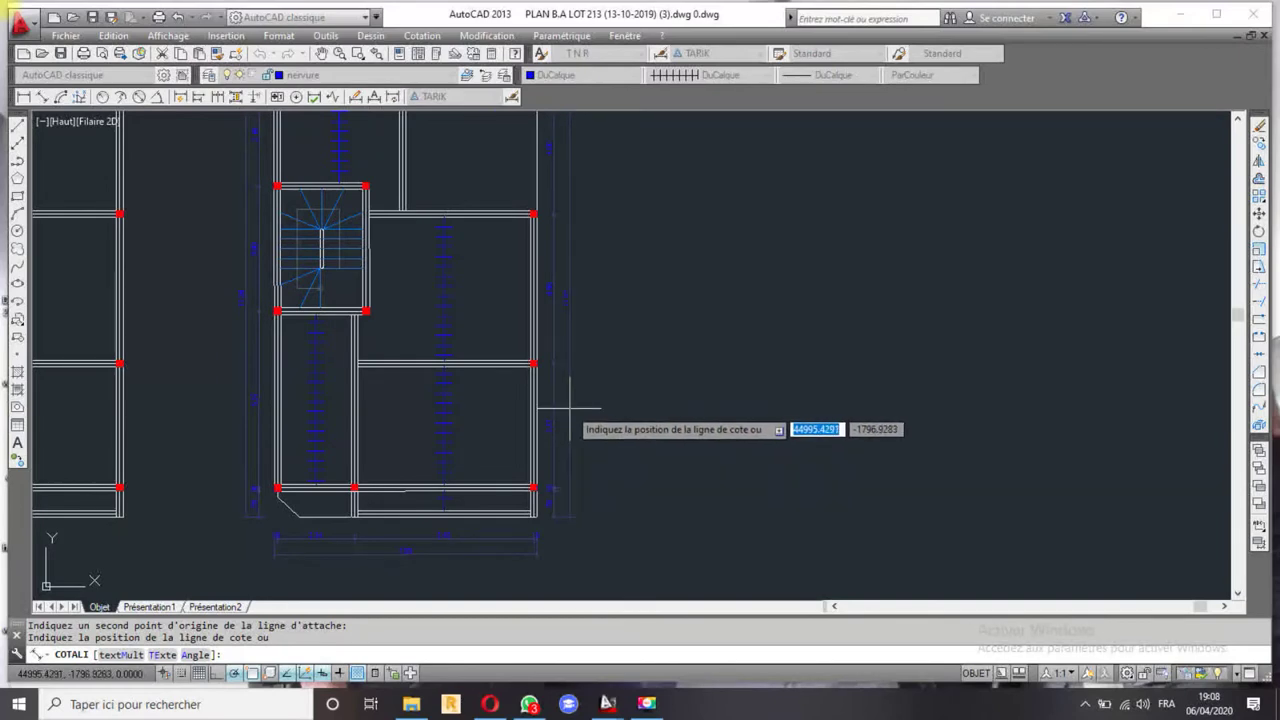
left_click(570, 408)
middle_click_drag(417, 266, 558, 347)
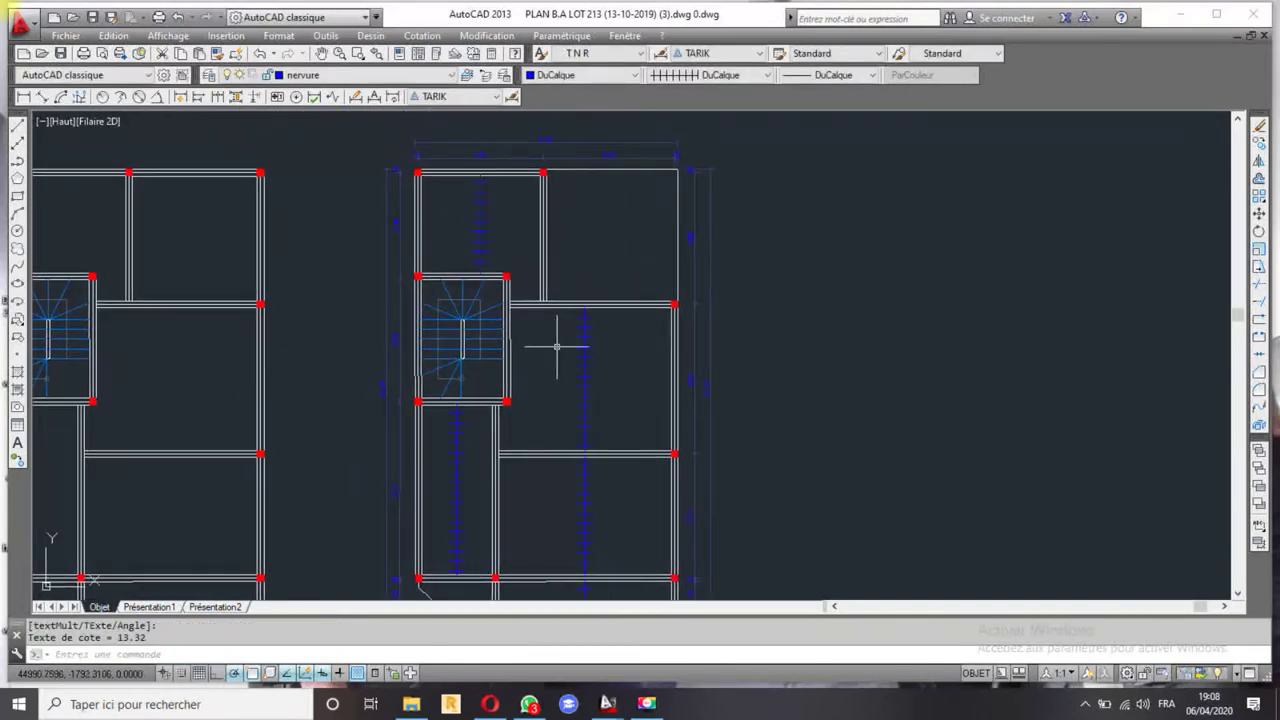
middle_click_drag(565, 405, 529, 337)
scroll(480, 425, "up", 3)
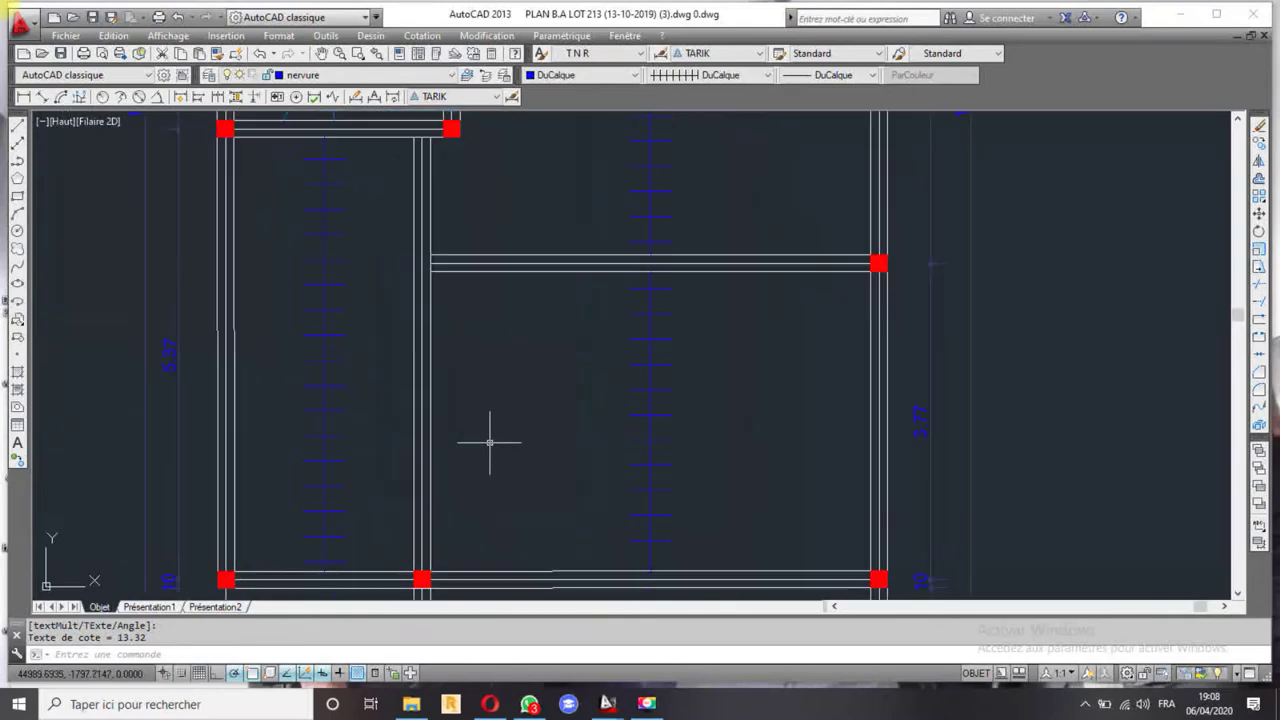
scroll(495, 428, "down", 3)
scroll(529, 386, "up", 1)
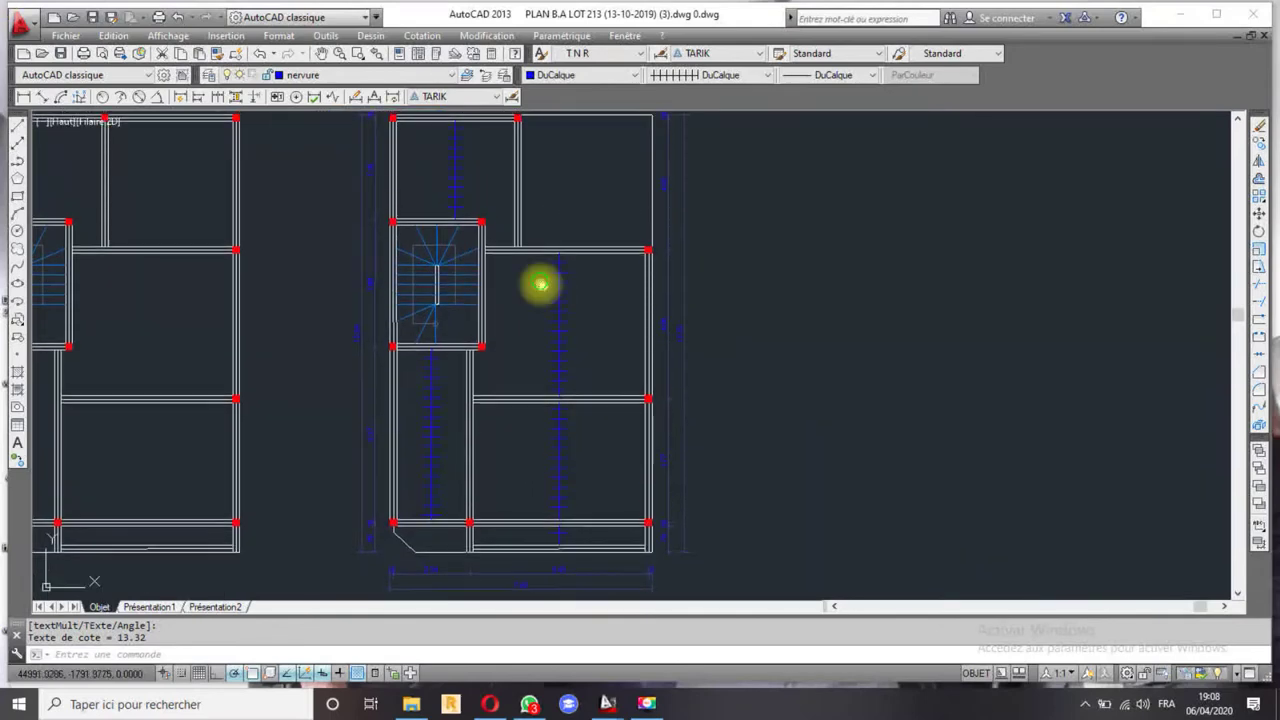
scroll(609, 277, "up", 1)
scroll(481, 272, "up", 2)
scroll(500, 285, "down", 5)
scroll(509, 280, "down", 3)
scroll(510, 330, "up", 5)
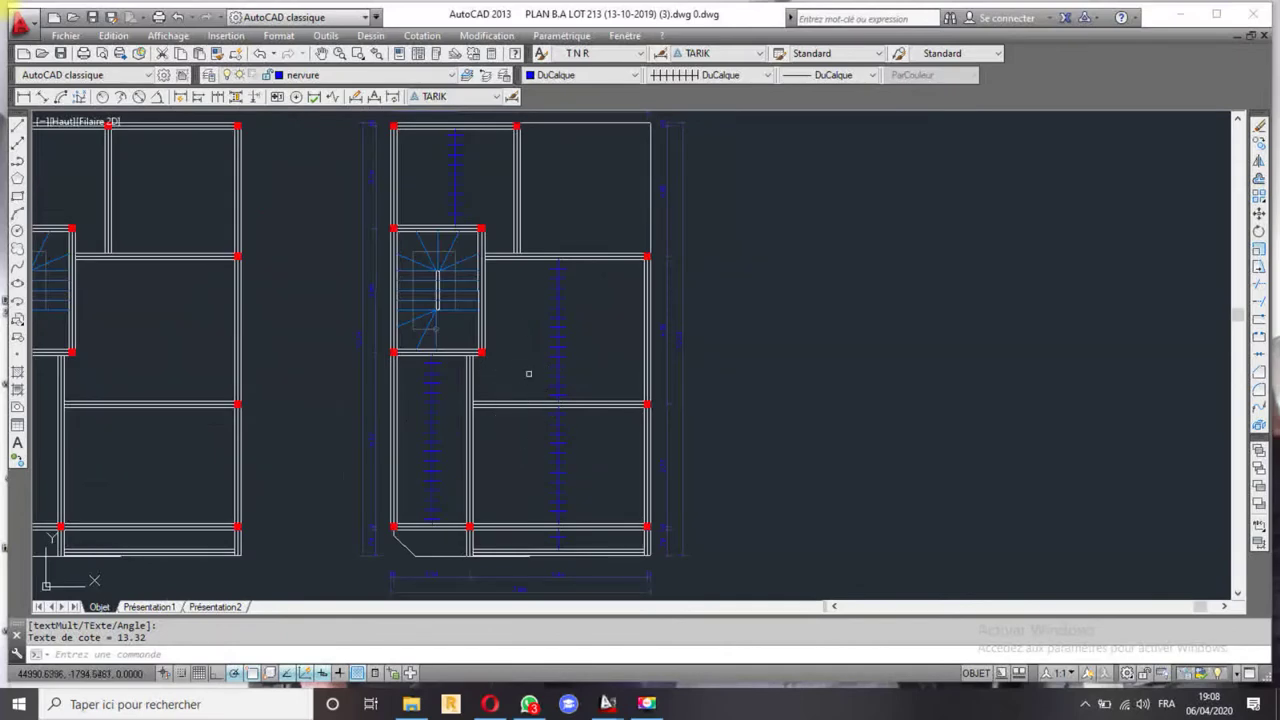
scroll(525, 369, "down", 3)
scroll(514, 329, "up", 4)
scroll(519, 320, "up", 2)
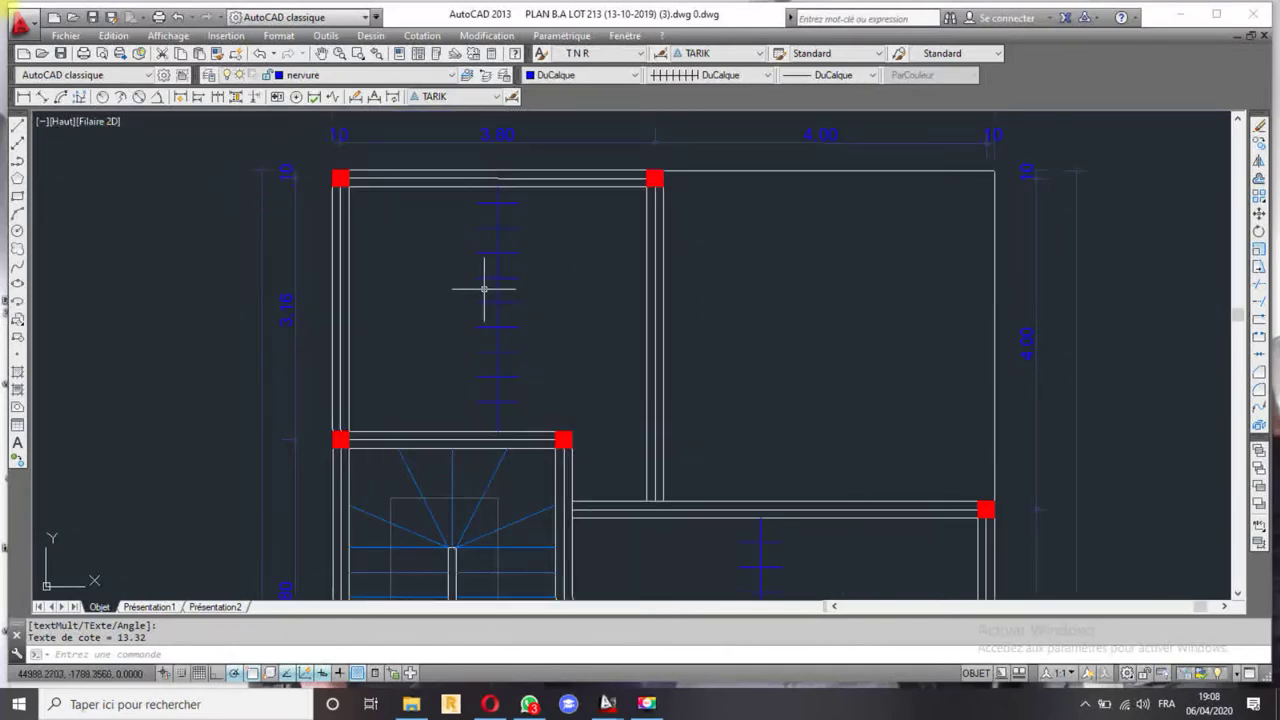
scroll(511, 334, "down", 2)
scroll(540, 380, "down", 4)
scroll(563, 323, "up", 1)
scroll(494, 438, "up", 2)
scroll(494, 438, "up", 2)
scroll(423, 471, "up", 2)
scroll(443, 456, "down", 2)
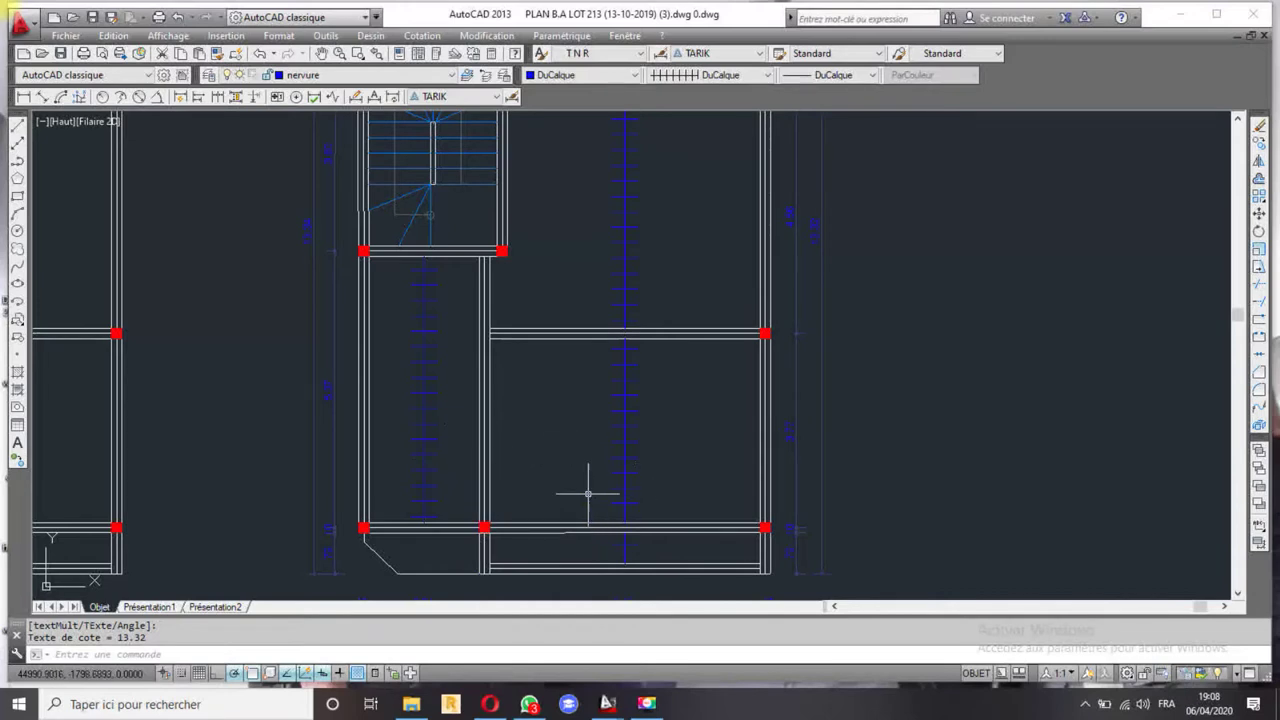
middle_click_drag(606, 305, 577, 357)
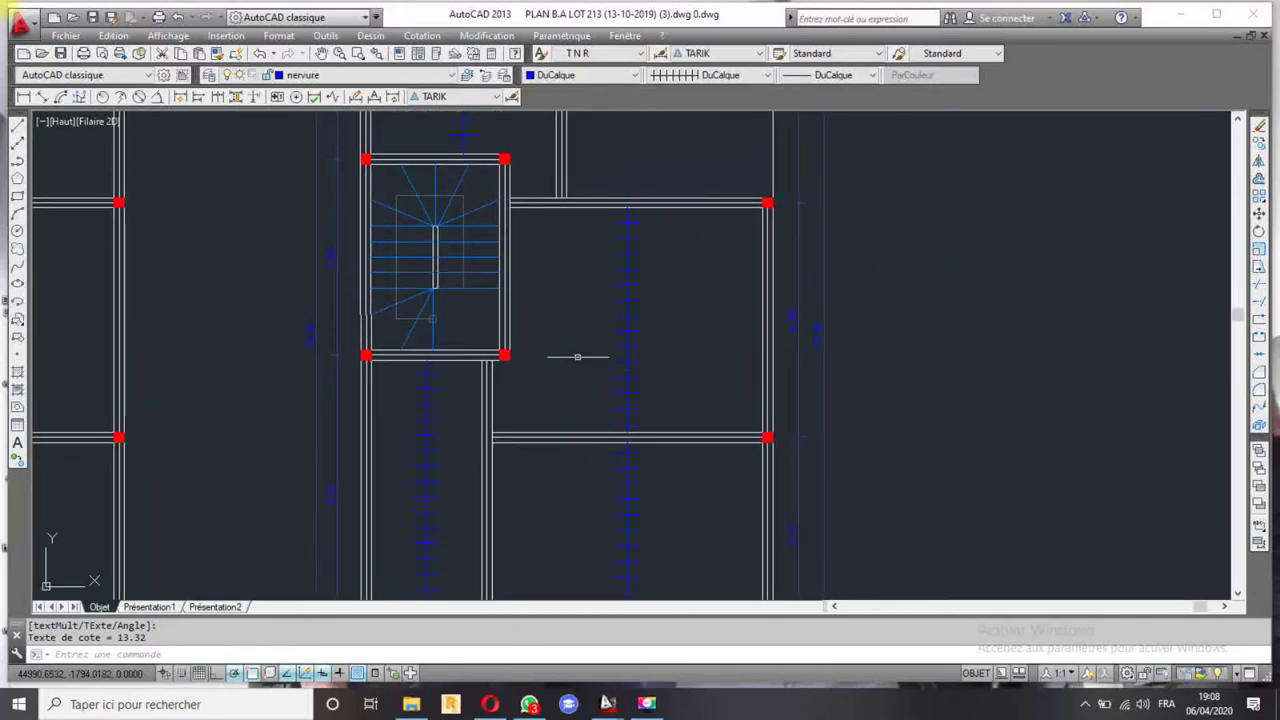
middle_click_drag(613, 507, 591, 334)
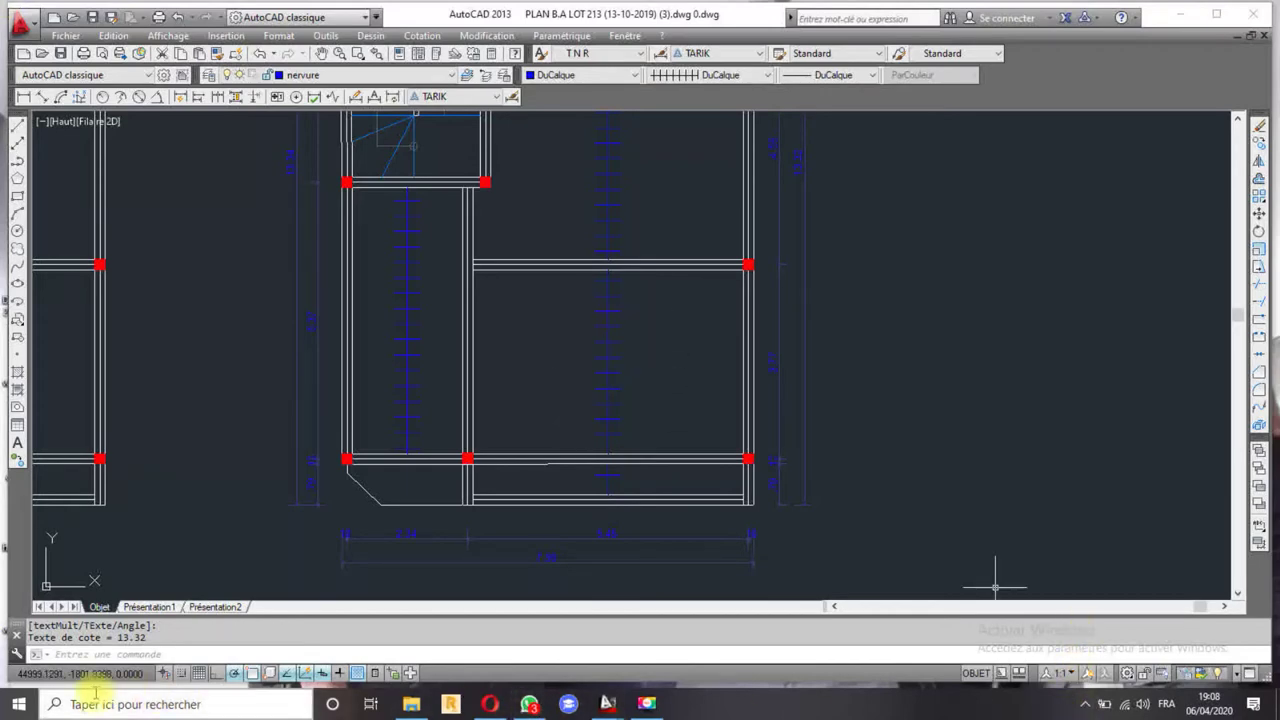
- Launch Calculatrice, narrow its window and move it beside the plan
left_click(21, 708)
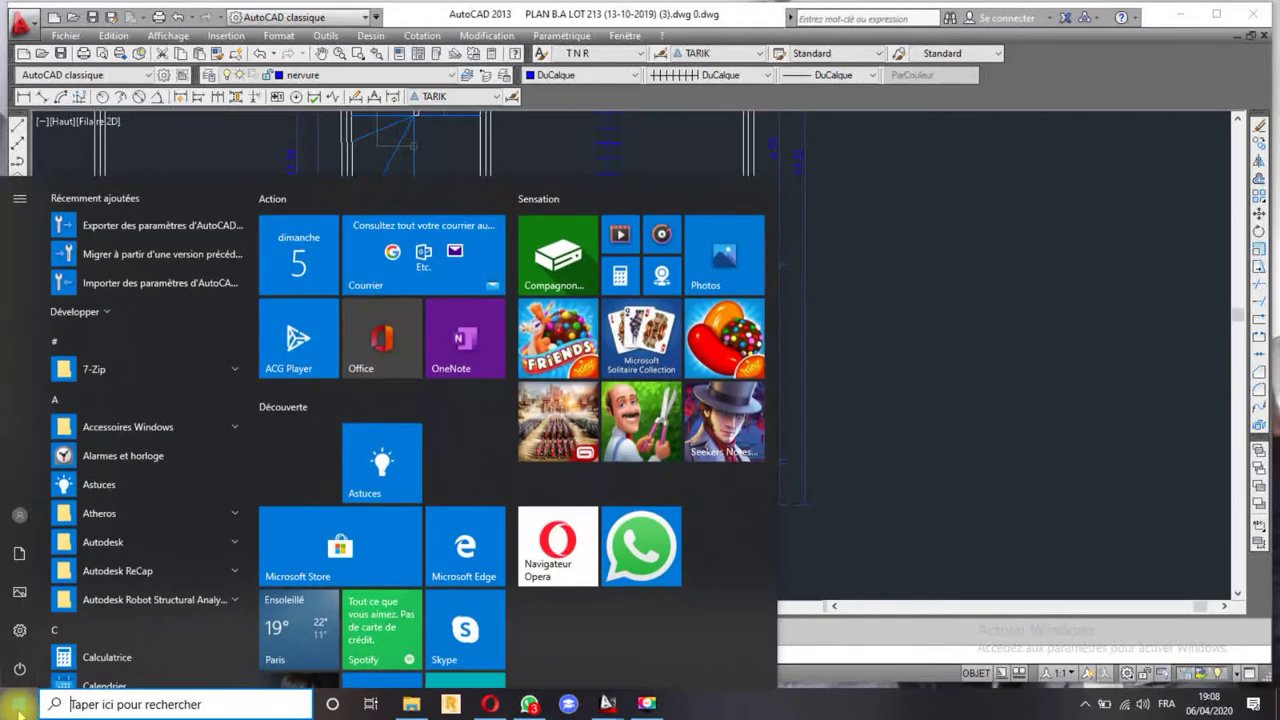
left_click(19, 708)
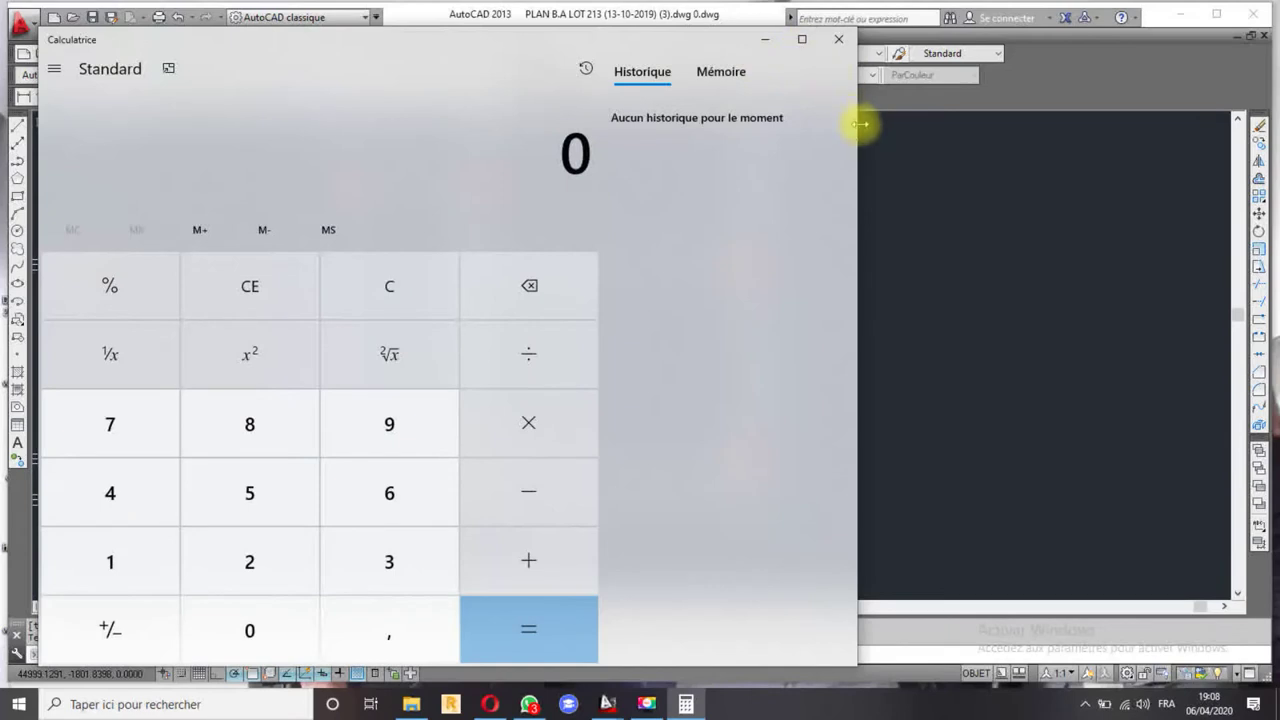
left_click_drag(860, 124, 293, 140)
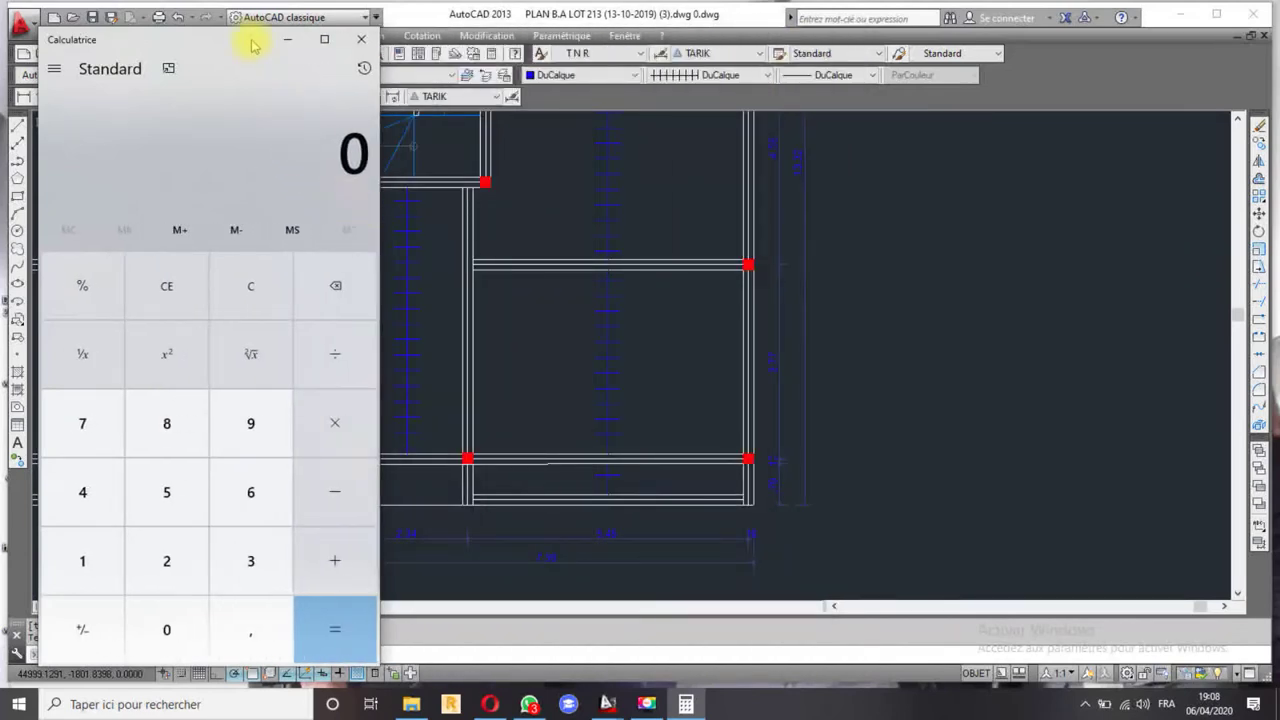
left_click_drag(250, 30, 251, 238)
left_click(170, 552)
left_click(248, 642)
left_click(92, 555)
left_click(168, 554)
left_click(340, 480)
double_click(170, 598)
left_click(250, 642)
left_click(168, 554)
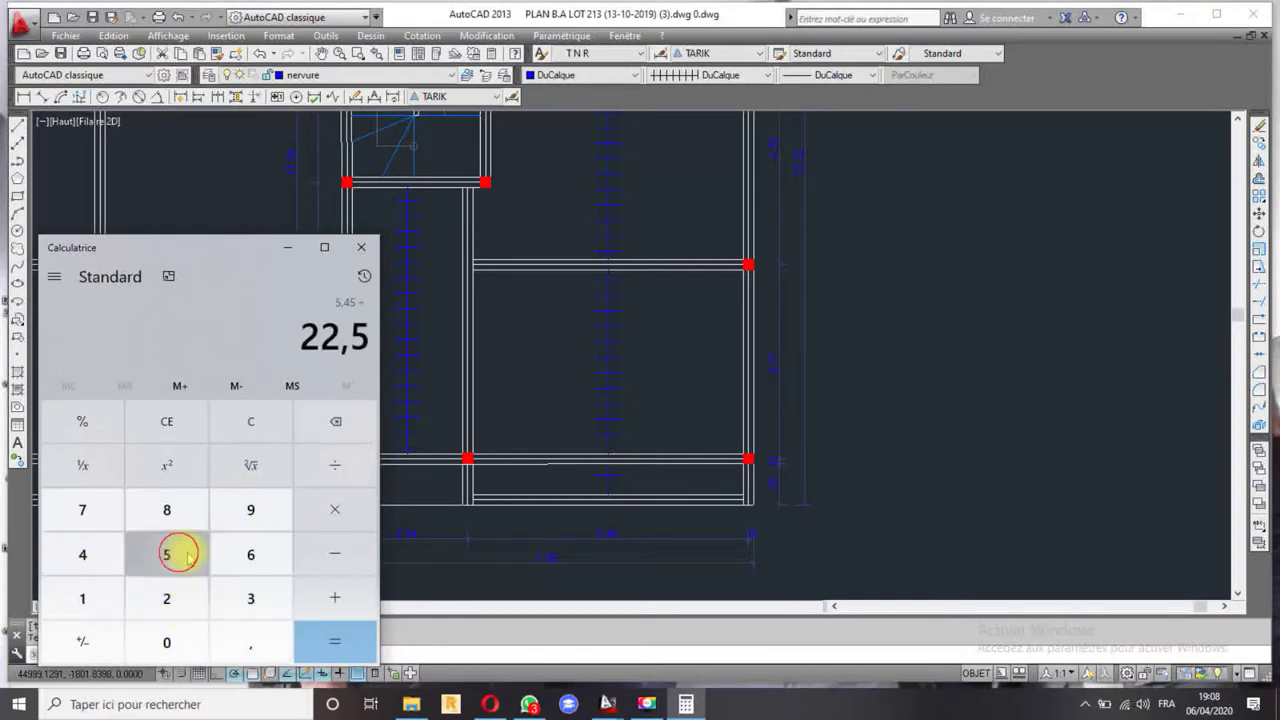
left_click(360, 650)
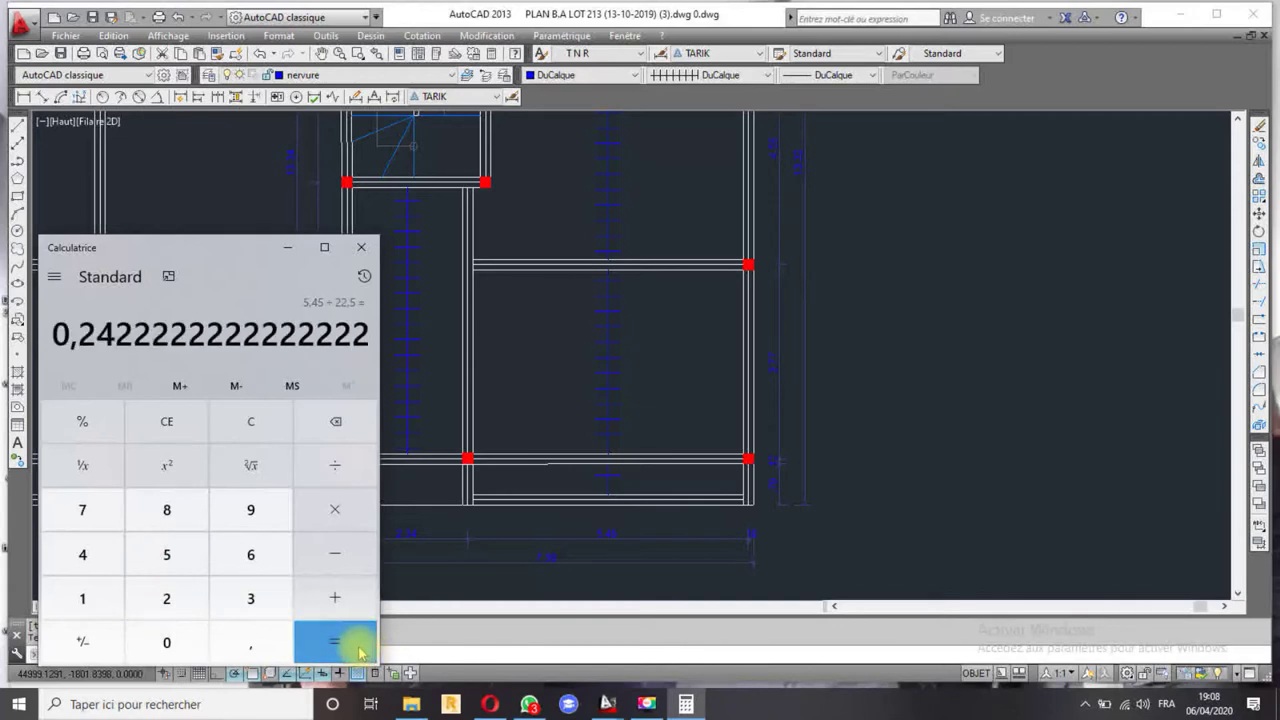
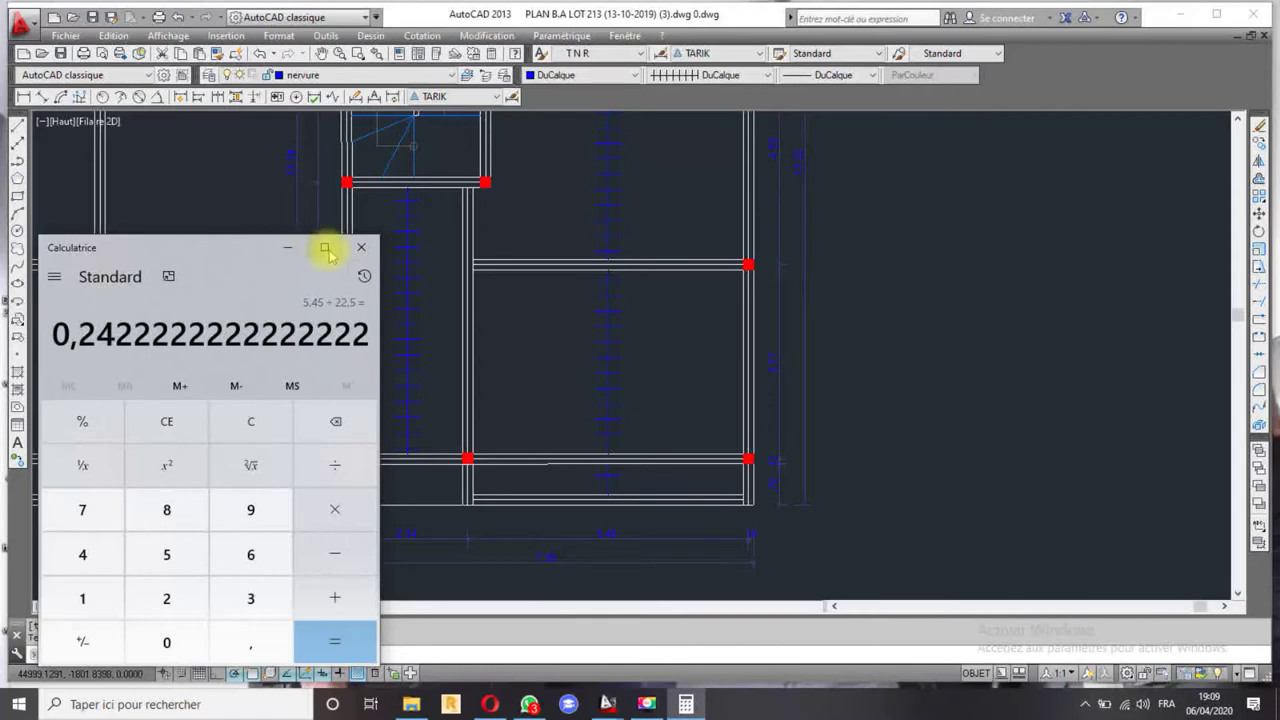
- Minimize the calculator and make EPDALLE the current layer
left_click(287, 250)
left_click(300, 75)
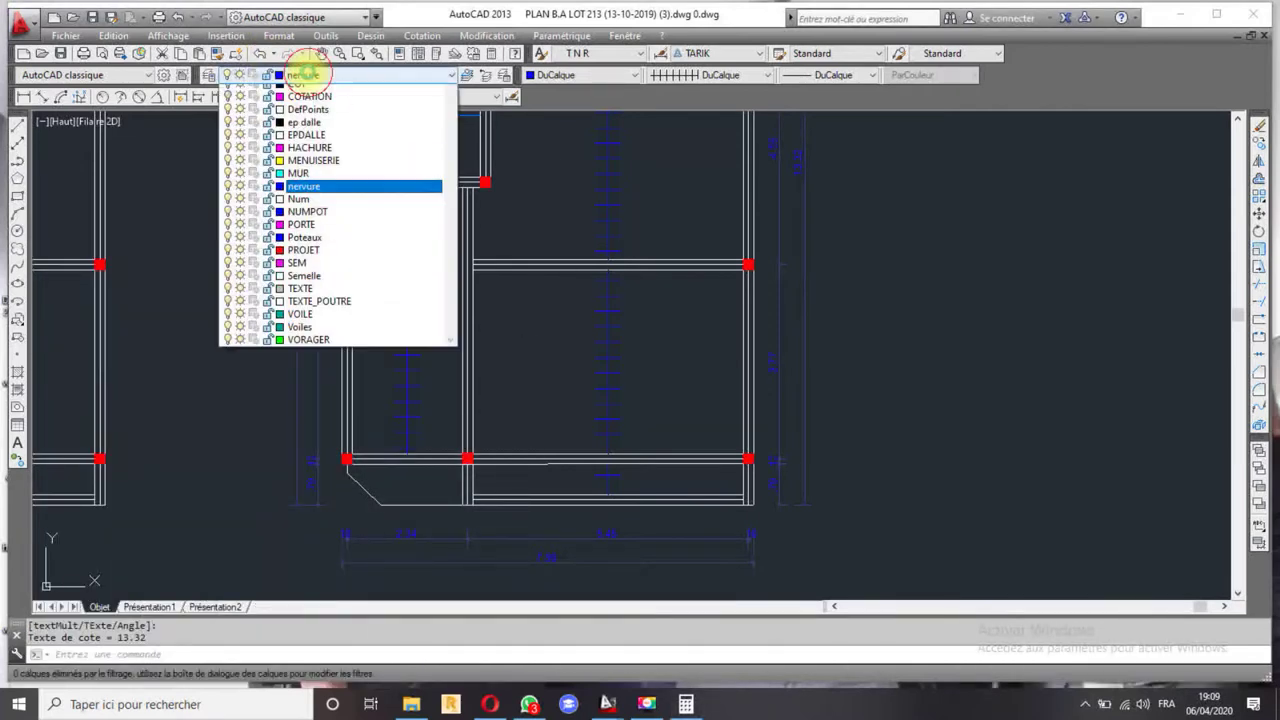
left_click(322, 218)
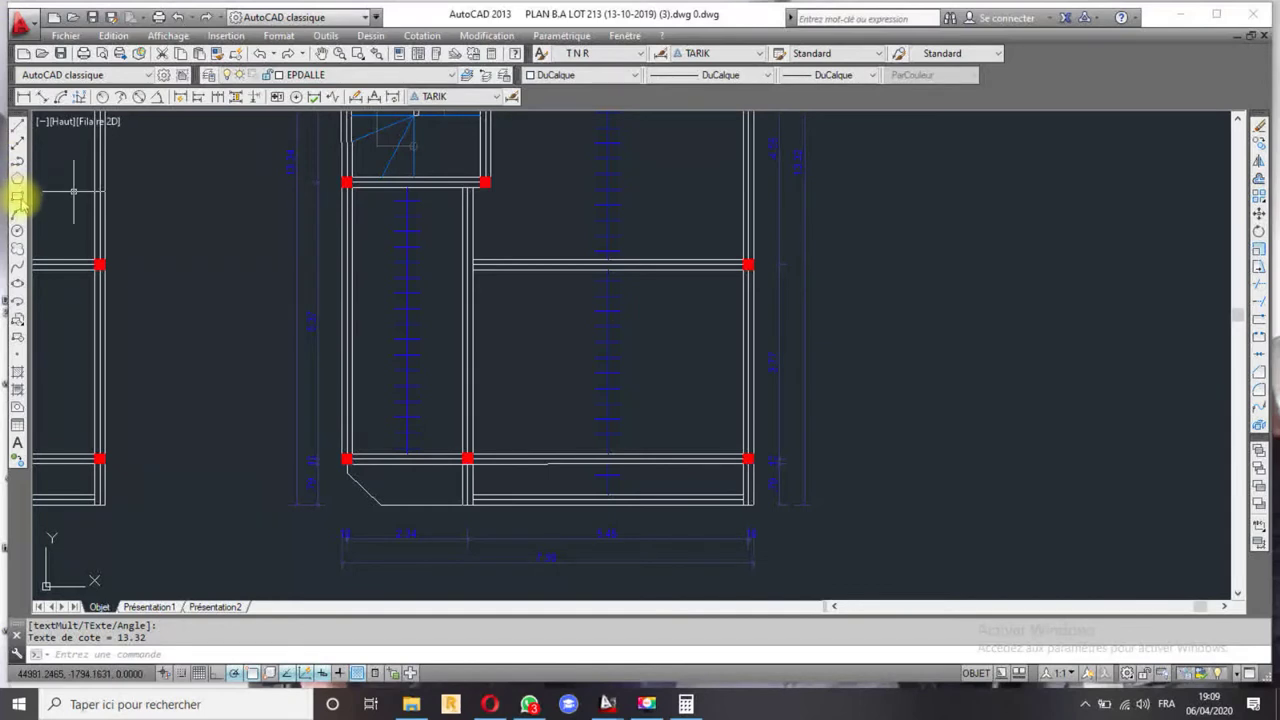
- Draw a circle centred on the rib axis in the slab bay
left_click(18, 232)
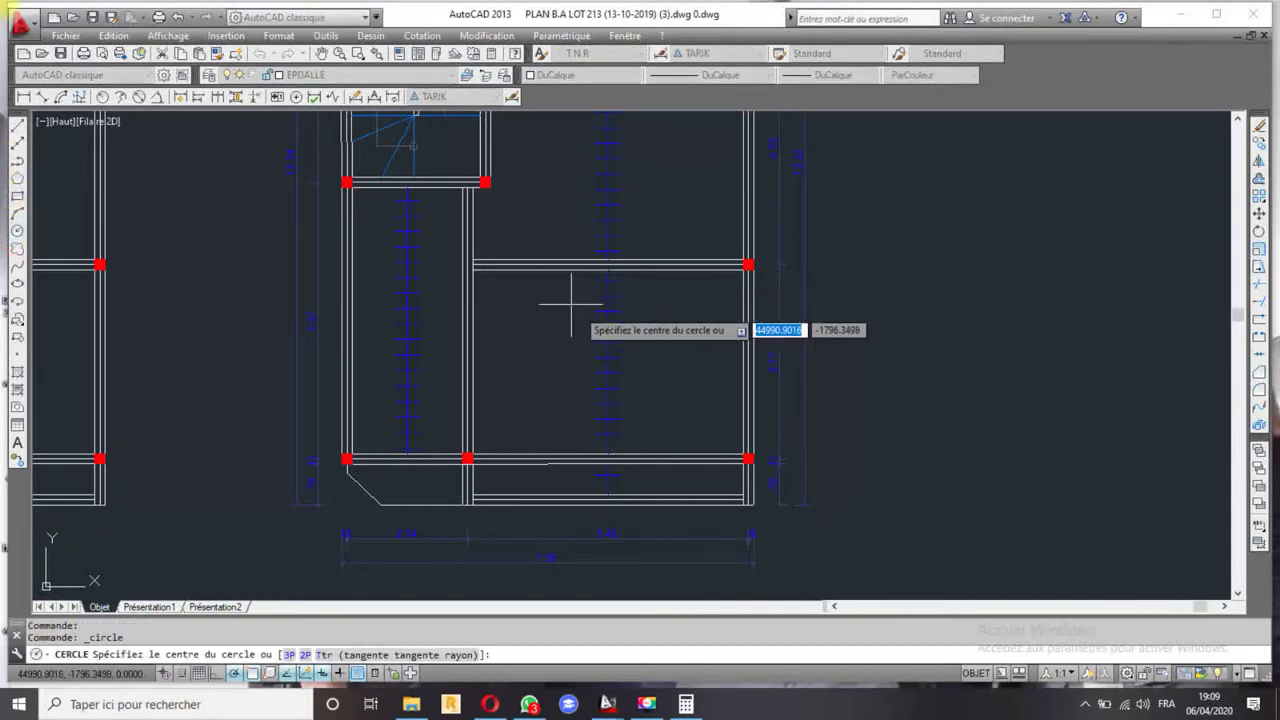
scroll(608, 330, "up", 2)
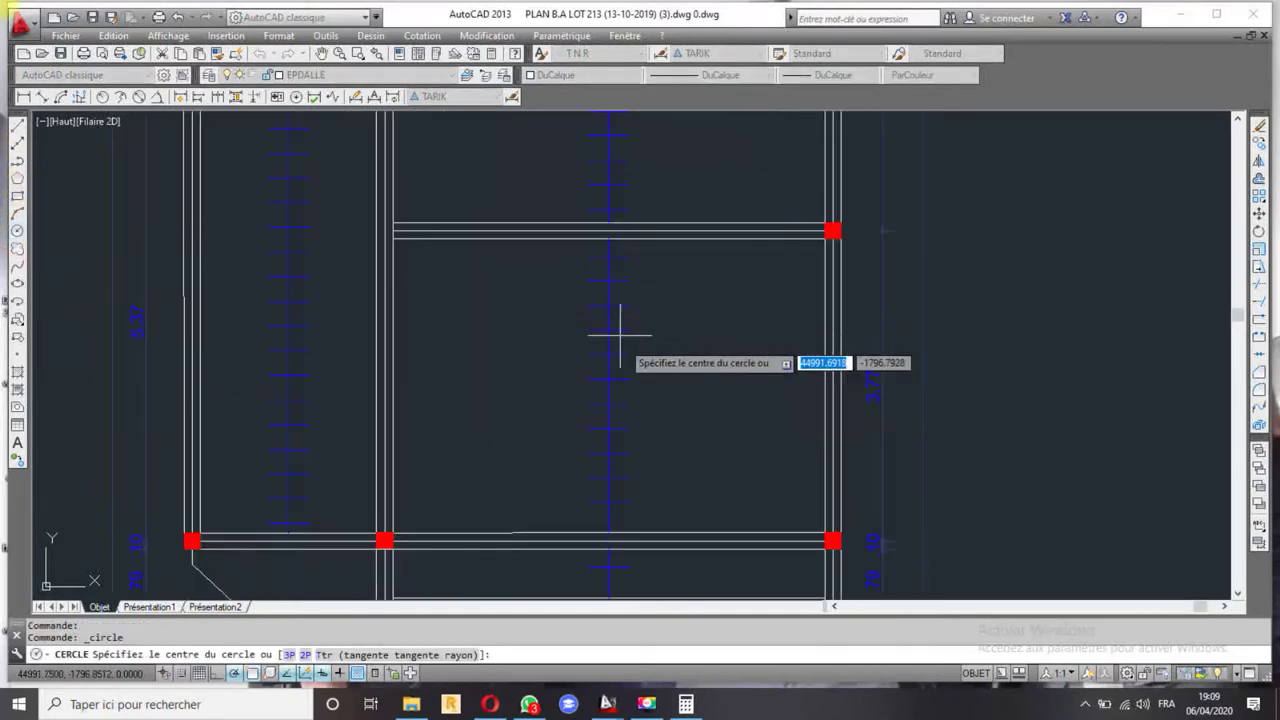
left_click(607, 390)
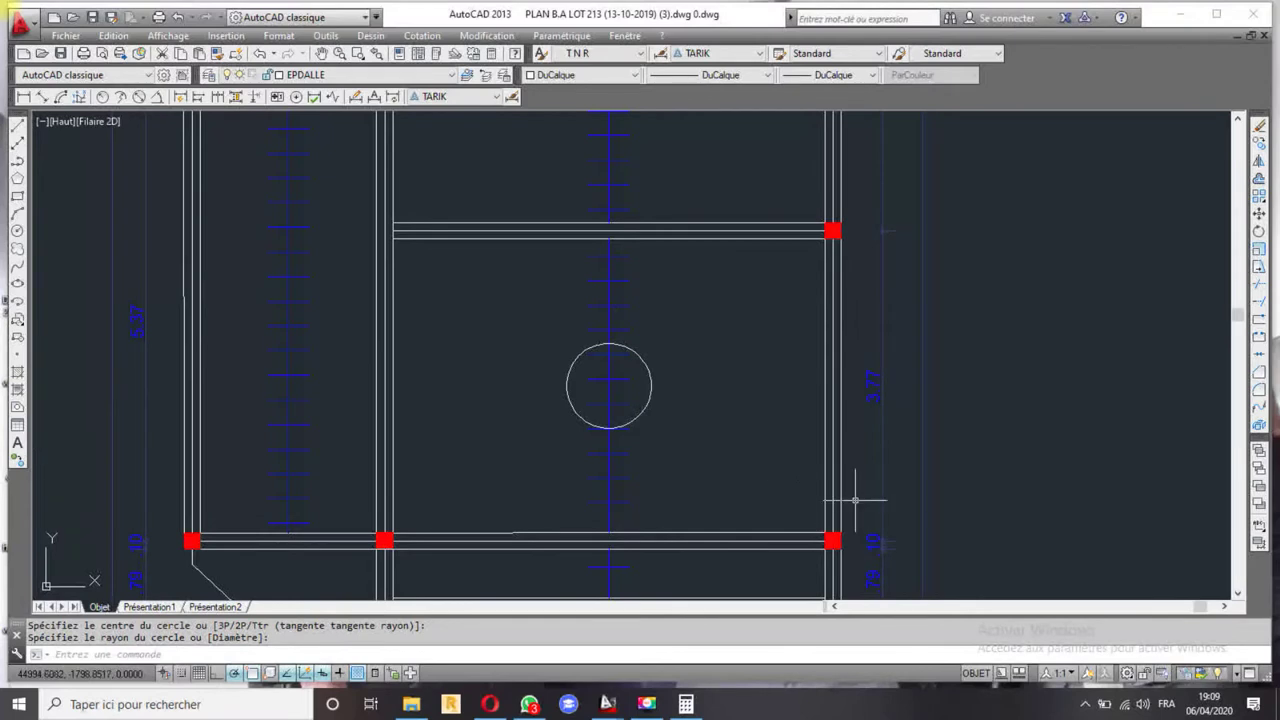
key("Return")
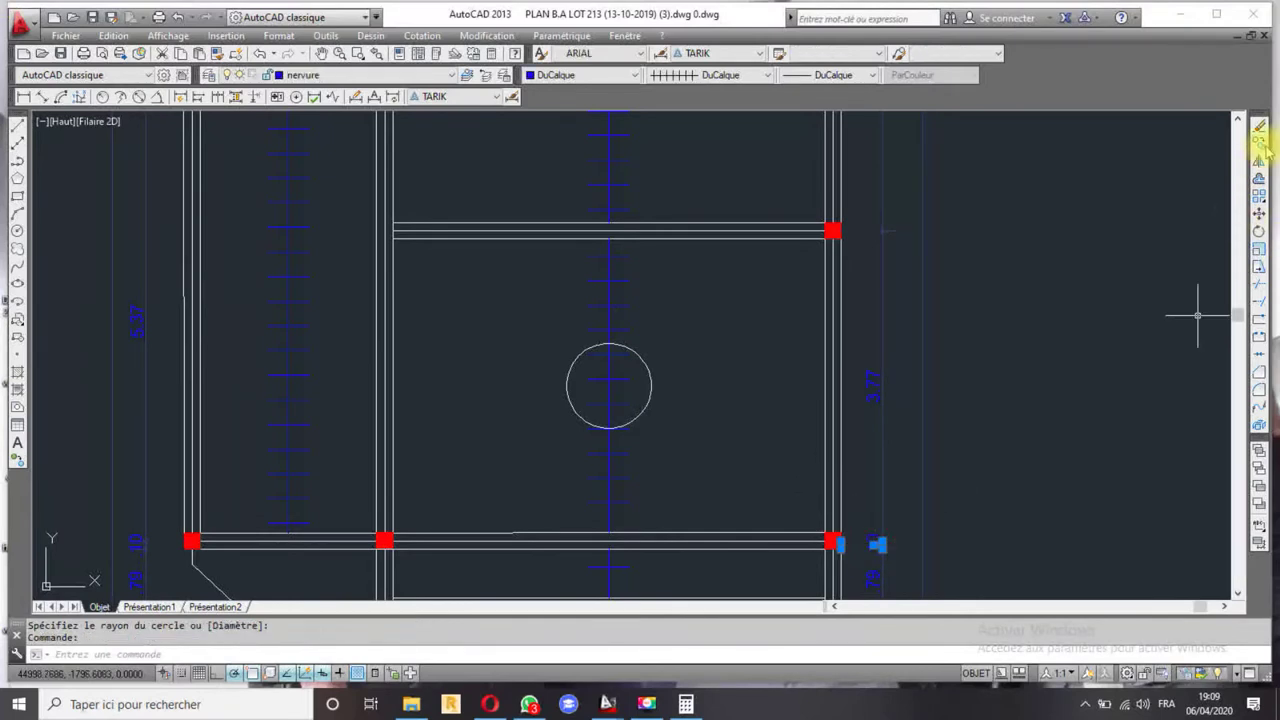
- Copy the dimension value to a spot right of the plan
left_click(1259, 143)
left_click(970, 505)
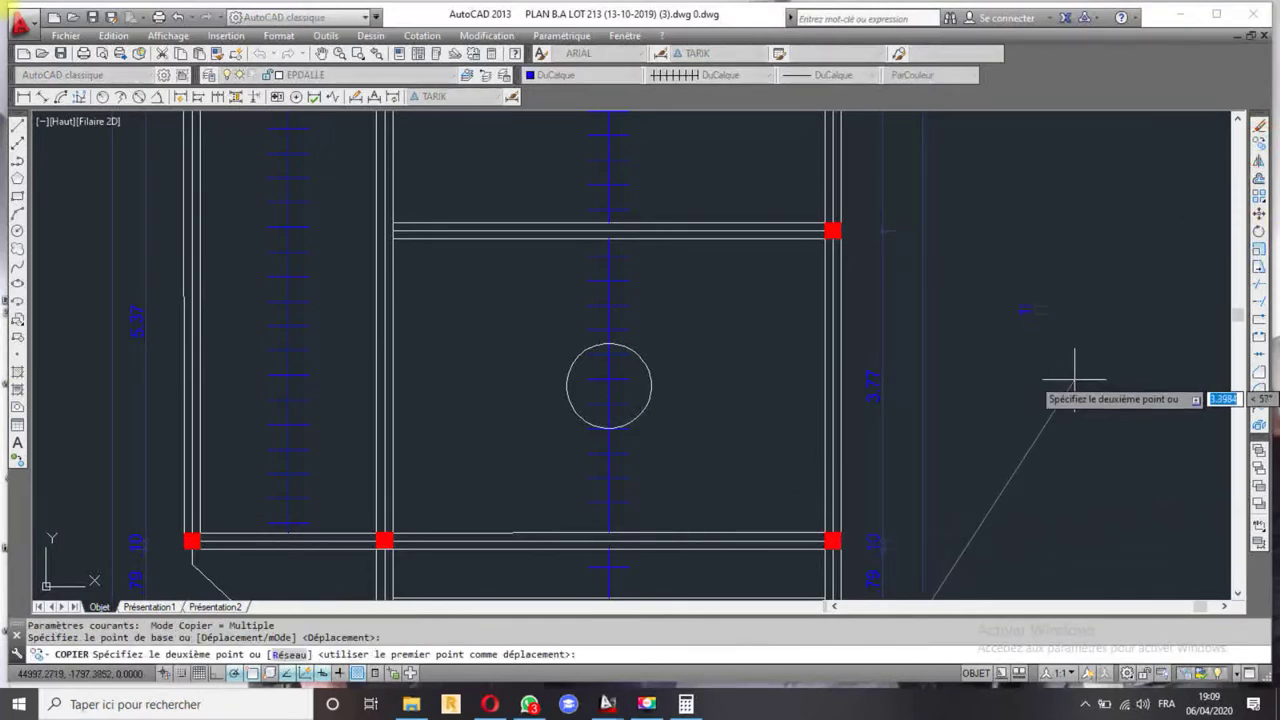
left_click(1048, 330)
key("Return")
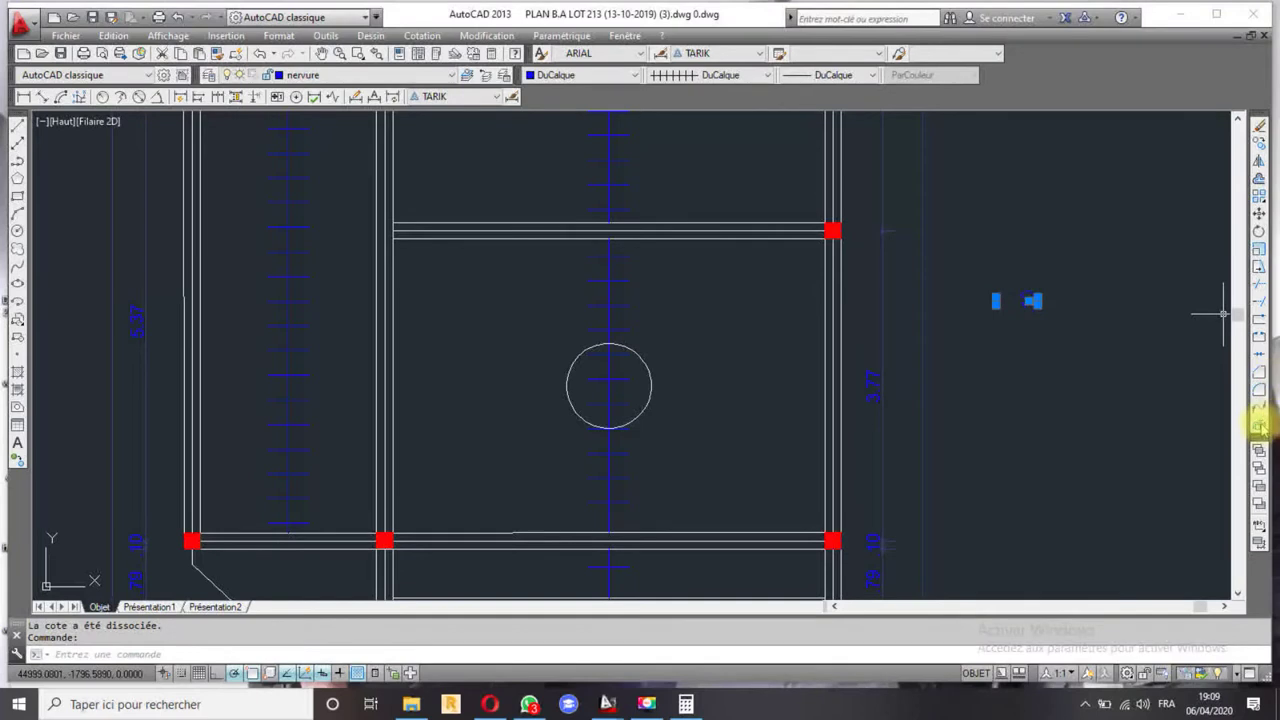
- Explode the copied dimension and erase its leftover pieces around the 10 text
left_click(1259, 425)
left_click(1053, 287)
left_click(1035, 322)
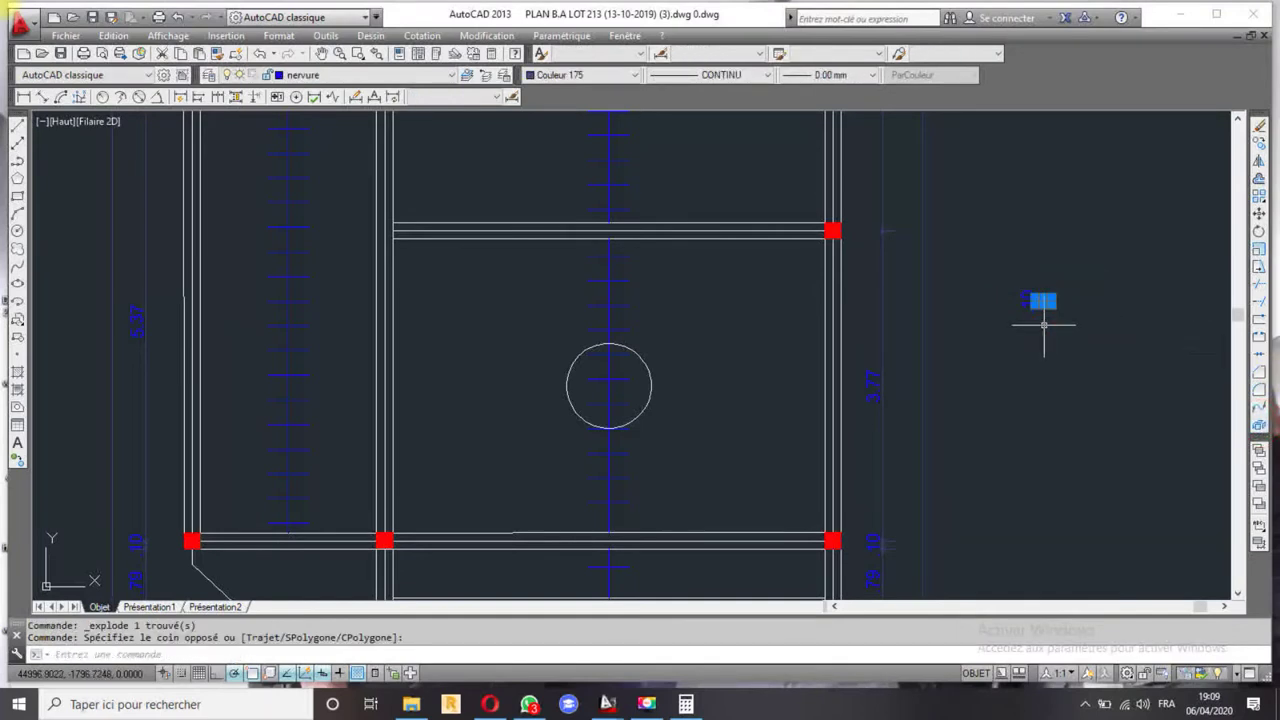
key("Delete")
scroll(1039, 300, "up", 5)
scroll(1039, 300, "up", 2)
left_click(1043, 280)
left_click(998, 312)
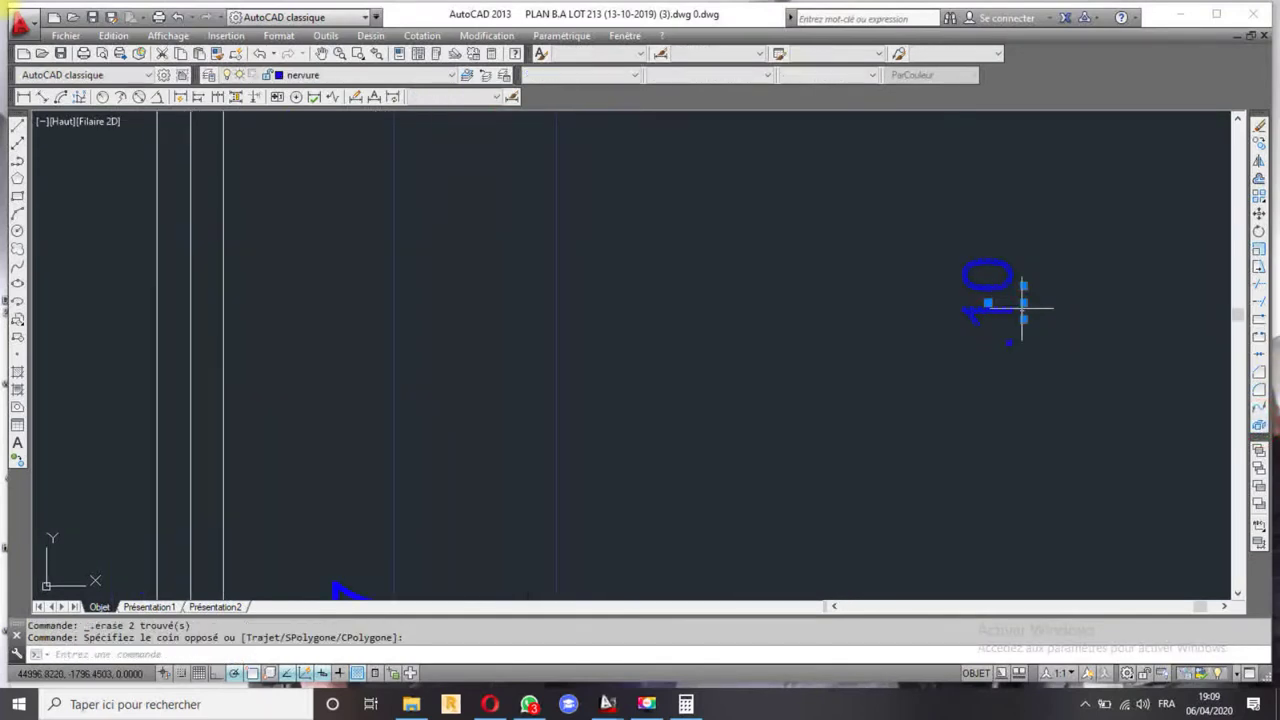
scroll(976, 340, "down", 3)
- Explode the remaining dimension parts and delete the extra text beside the 10
left_click(1259, 425)
left_click(988, 320)
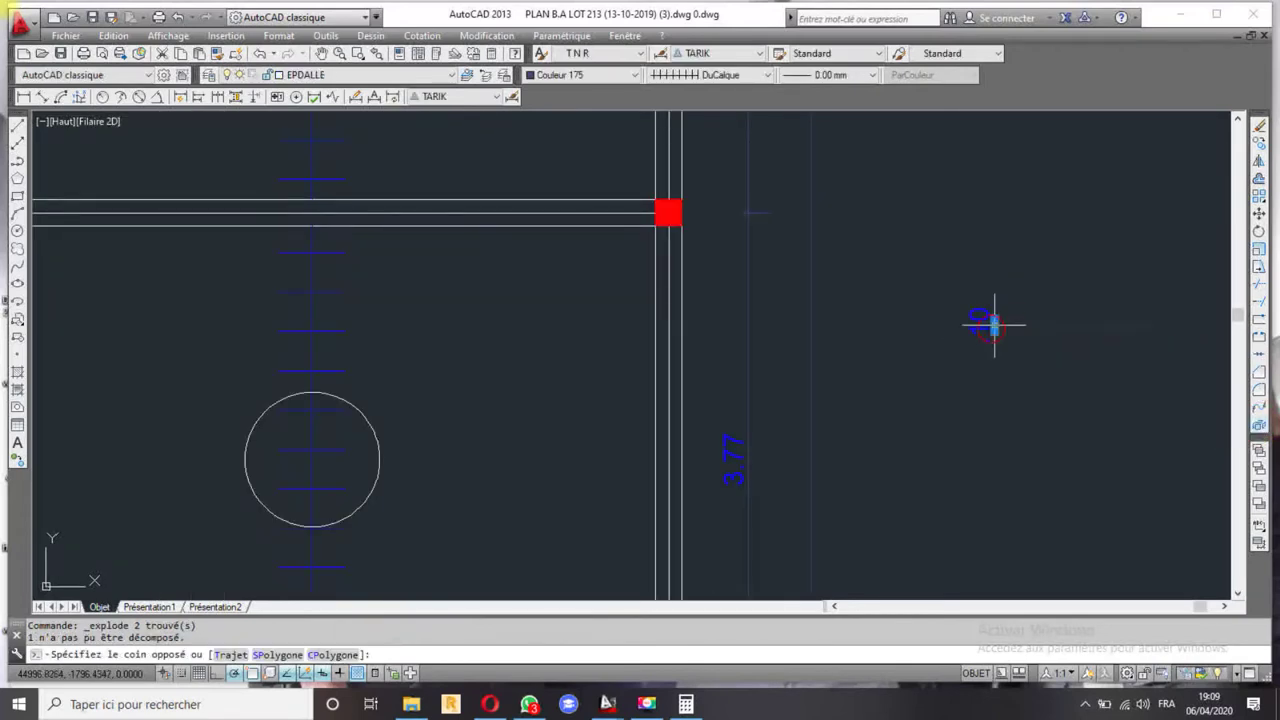
left_click(985, 319)
key("Delete")
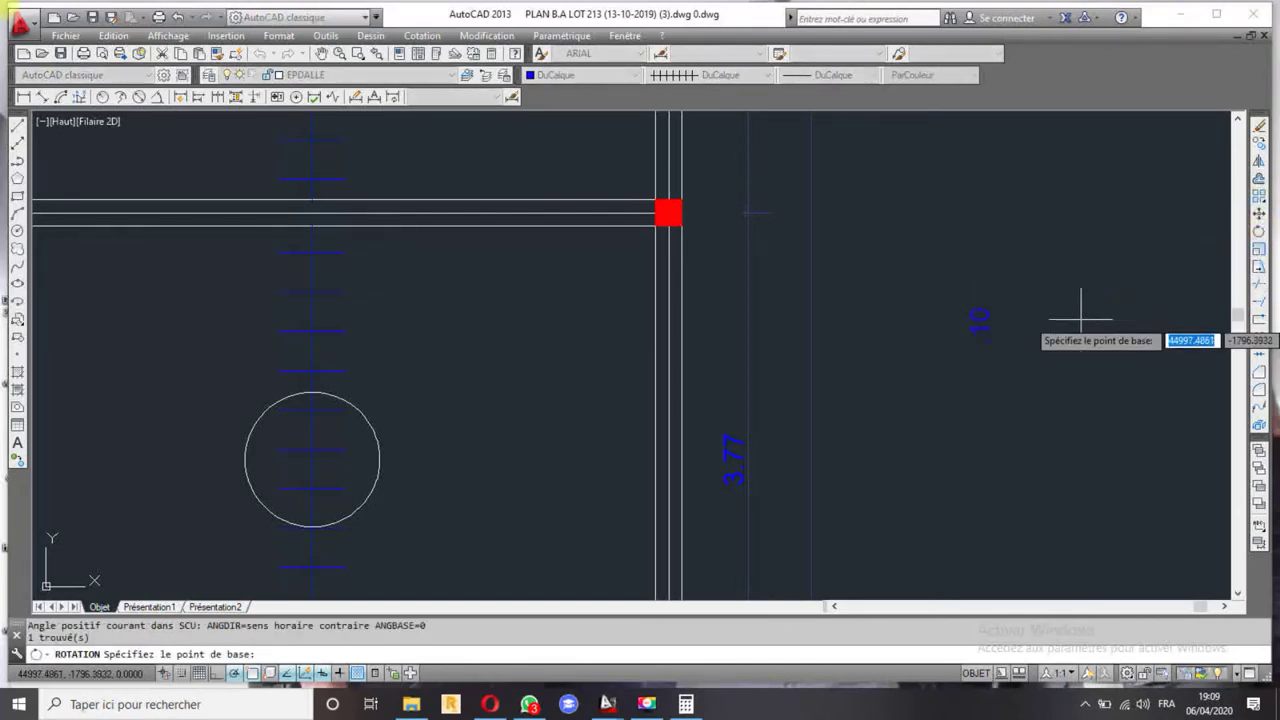
- Rotate the 10 text to horizontal and begin editing its contents
left_click(987, 320)
left_click(987, 403)
left_click(1000, 321)
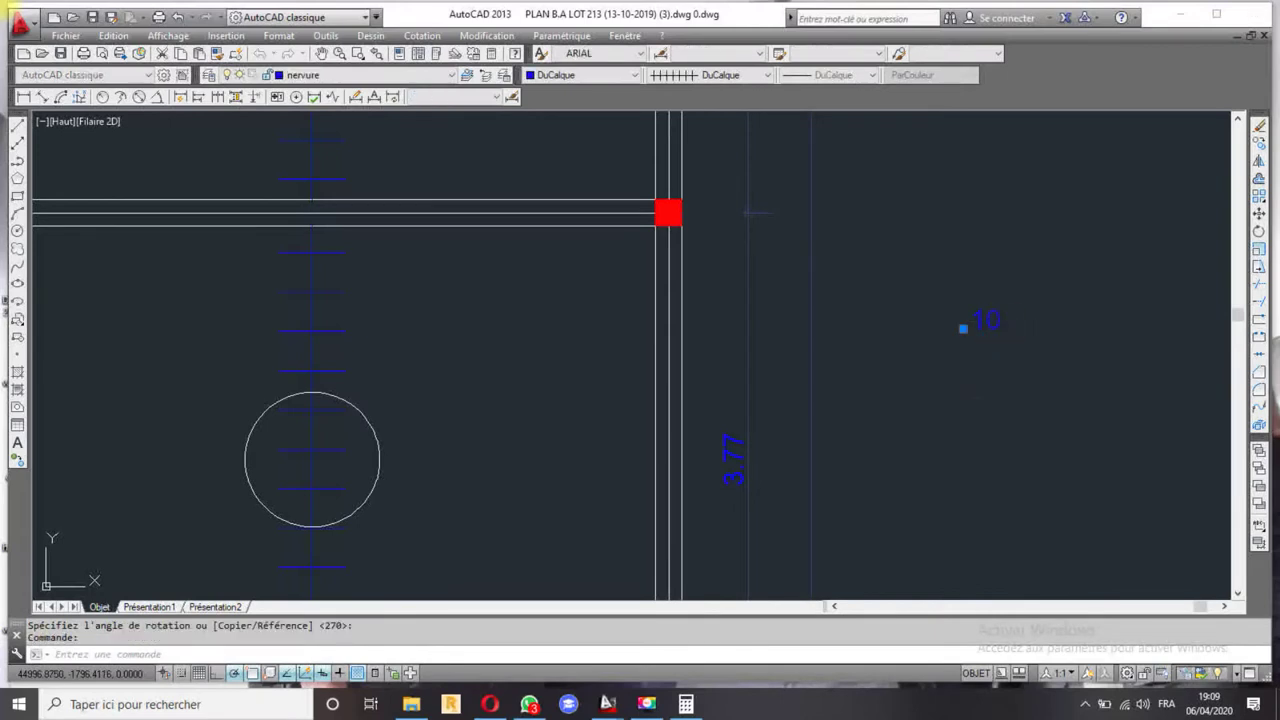
double_click(990, 324)
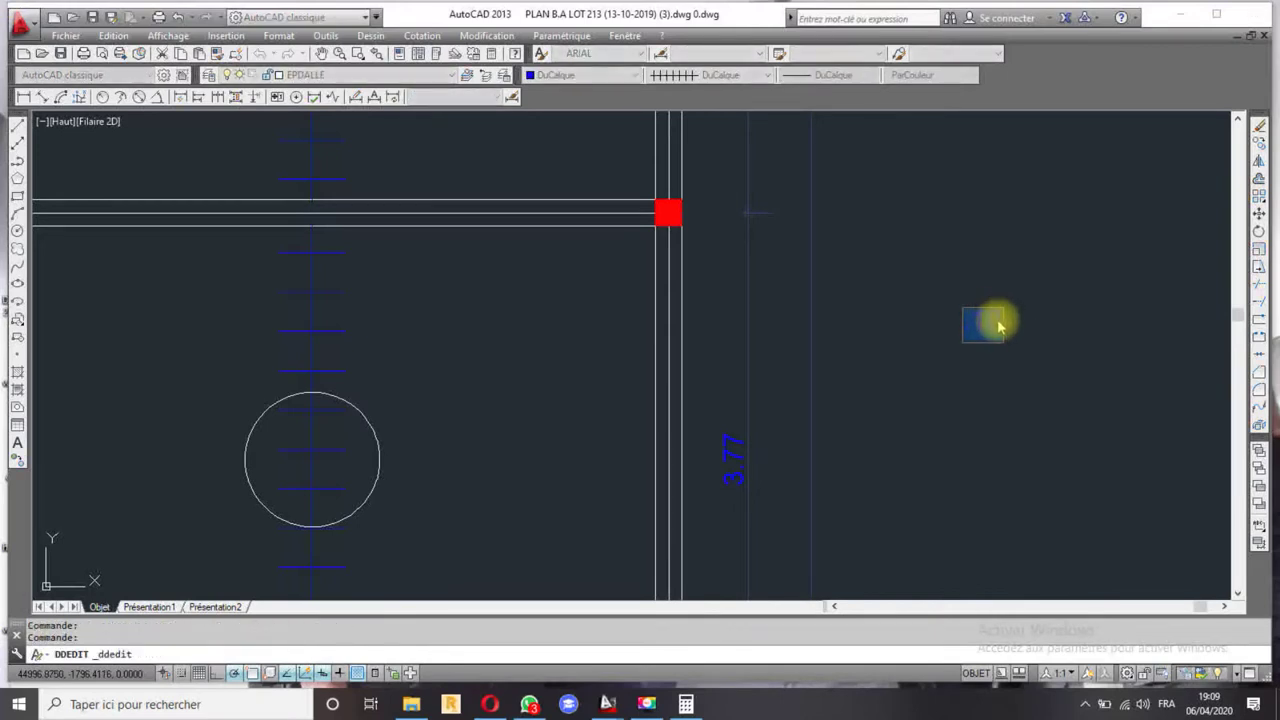
- Commit the 20+5 text edit and change the text colour to white (Blanc)
left_click(995, 372)
key("Escape")
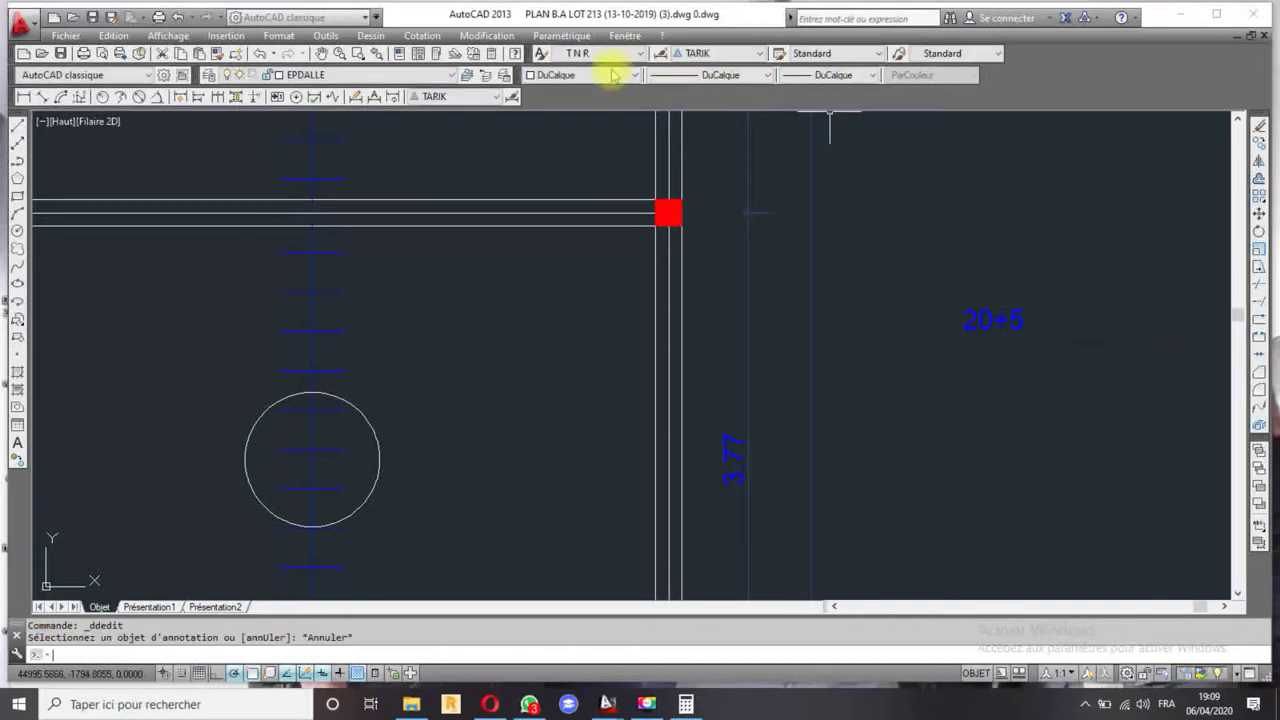
left_click(989, 313)
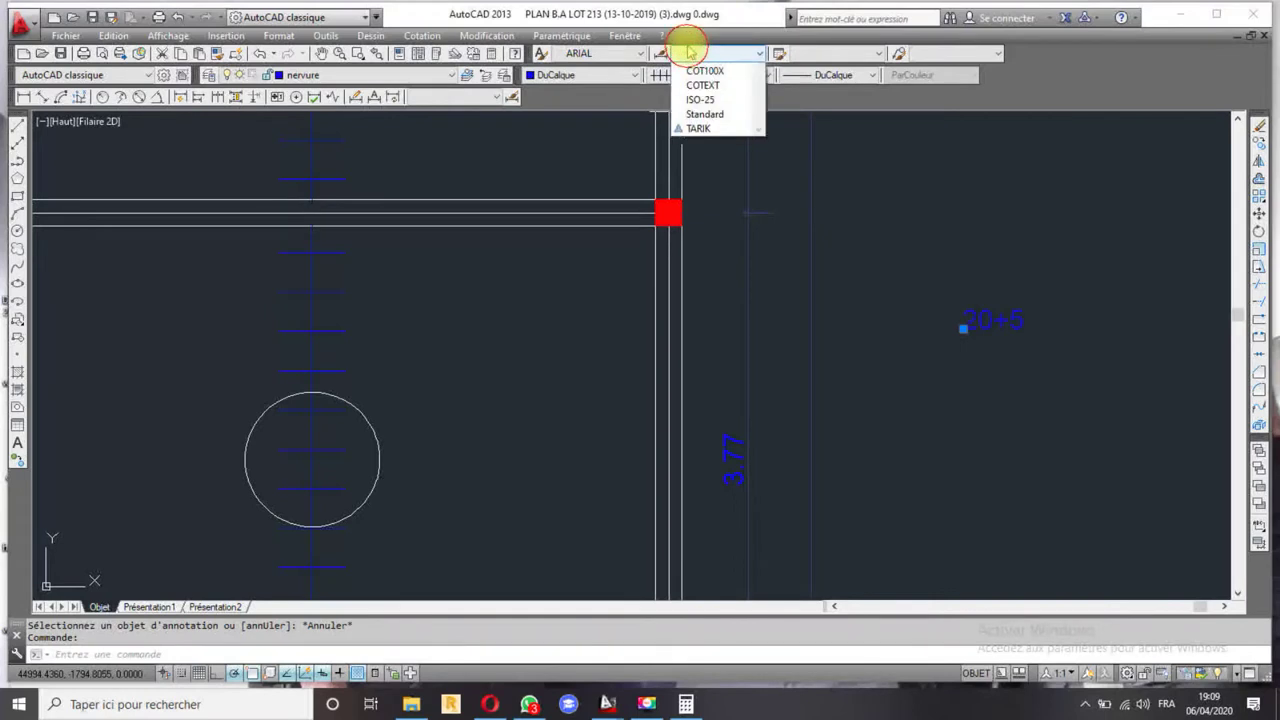
left_click(563, 77)
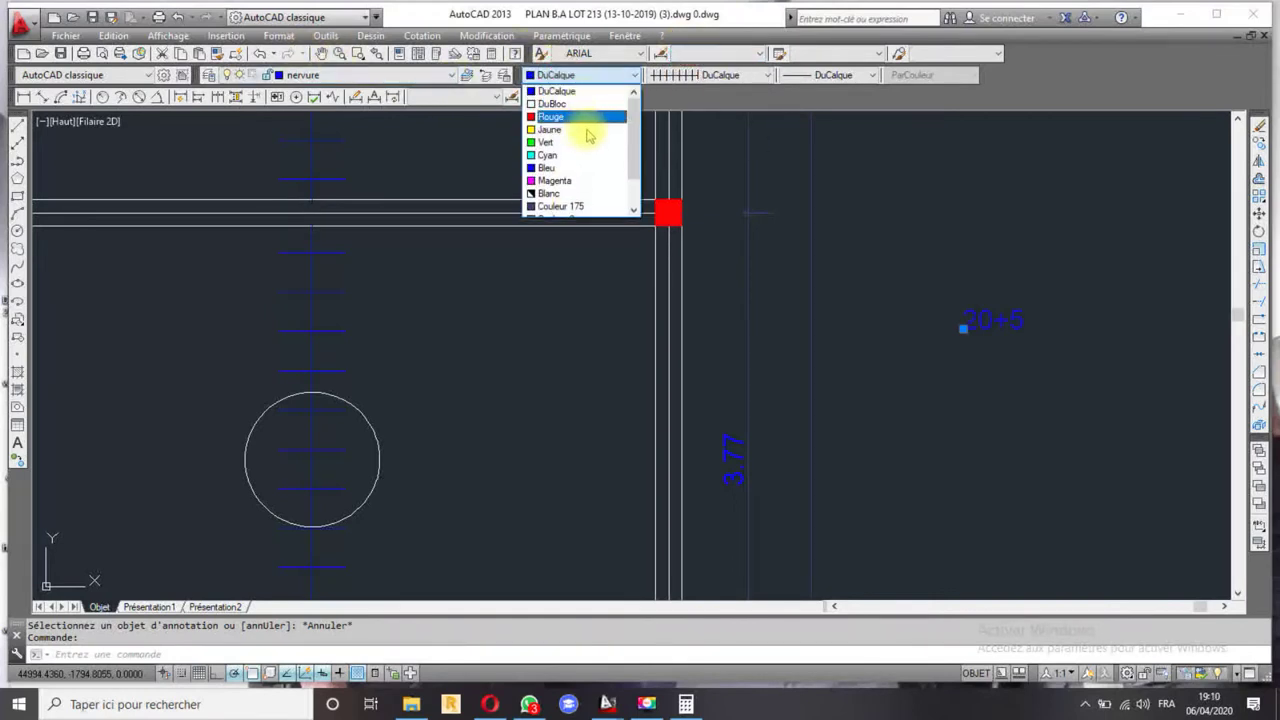
scroll(566, 143, "down", 1)
left_click(561, 151)
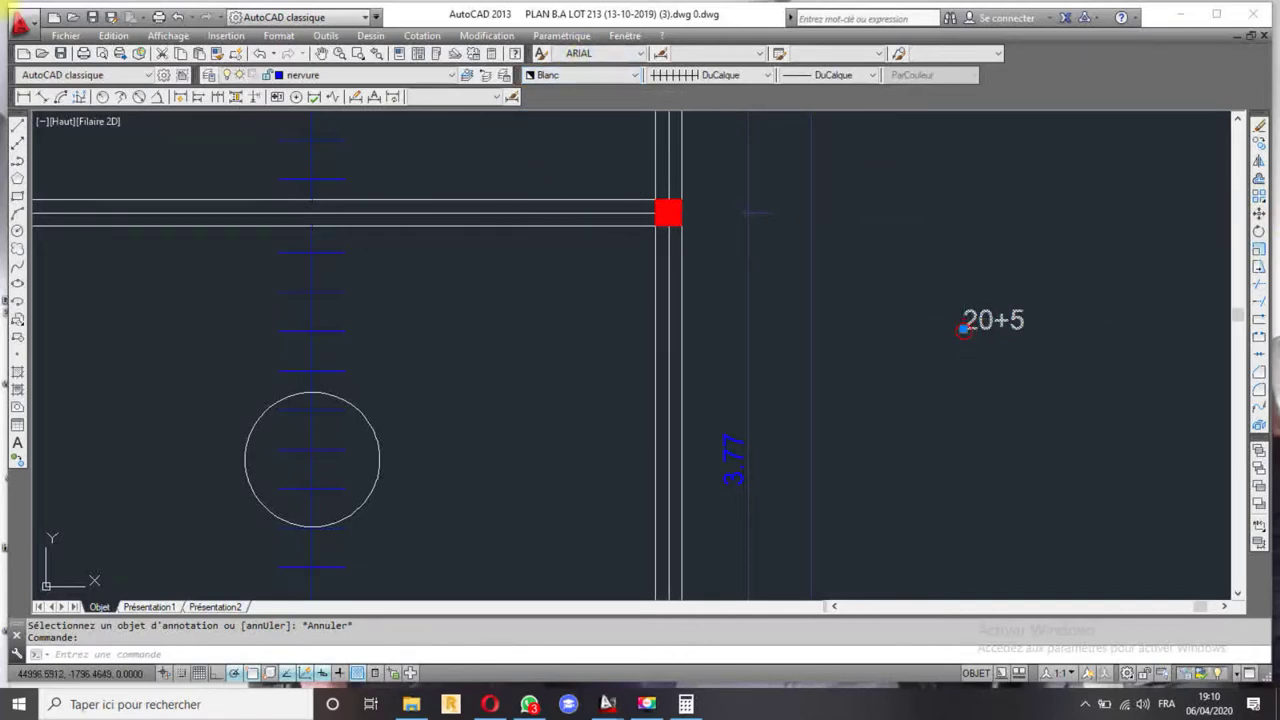
- Move the 20+5 text inside the label circle in the slab bay
left_click(963, 328)
scroll(298, 463, "up", 4)
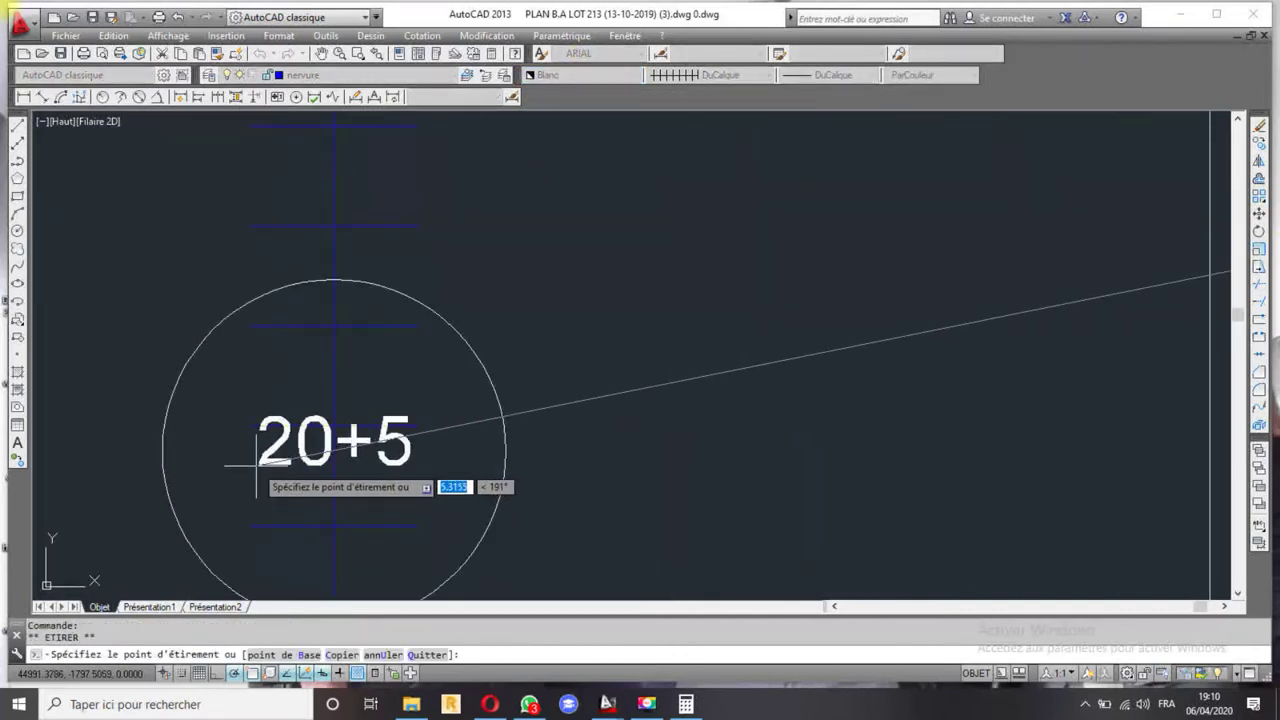
left_click(256, 466)
scroll(422, 413, "down", 4)
key("Escape")
scroll(474, 370, "down", 3)
scroll(470, 355, "up", 1)
scroll(450, 358, "up", 1)
scroll(443, 364, "up", 1)
scroll(400, 380, "up", 1)
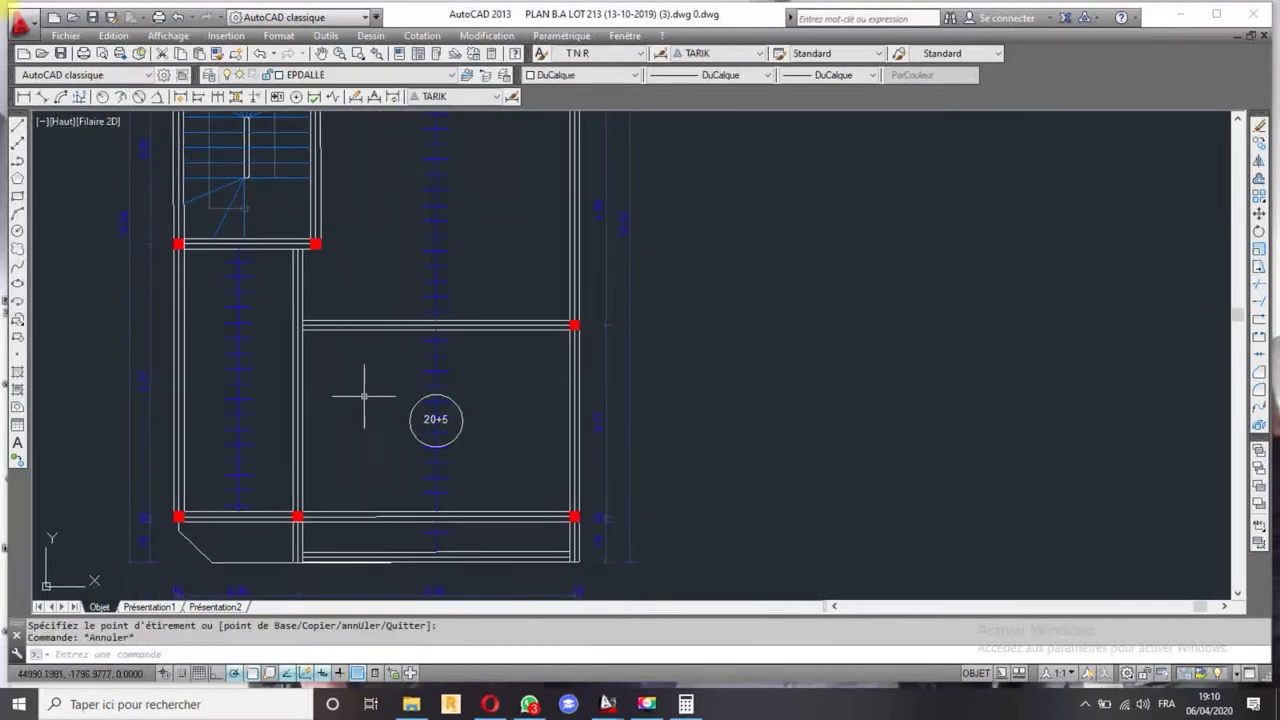
- Copy the circle and its 20+5 text into the bay above
left_click(388, 382)
left_click(496, 470)
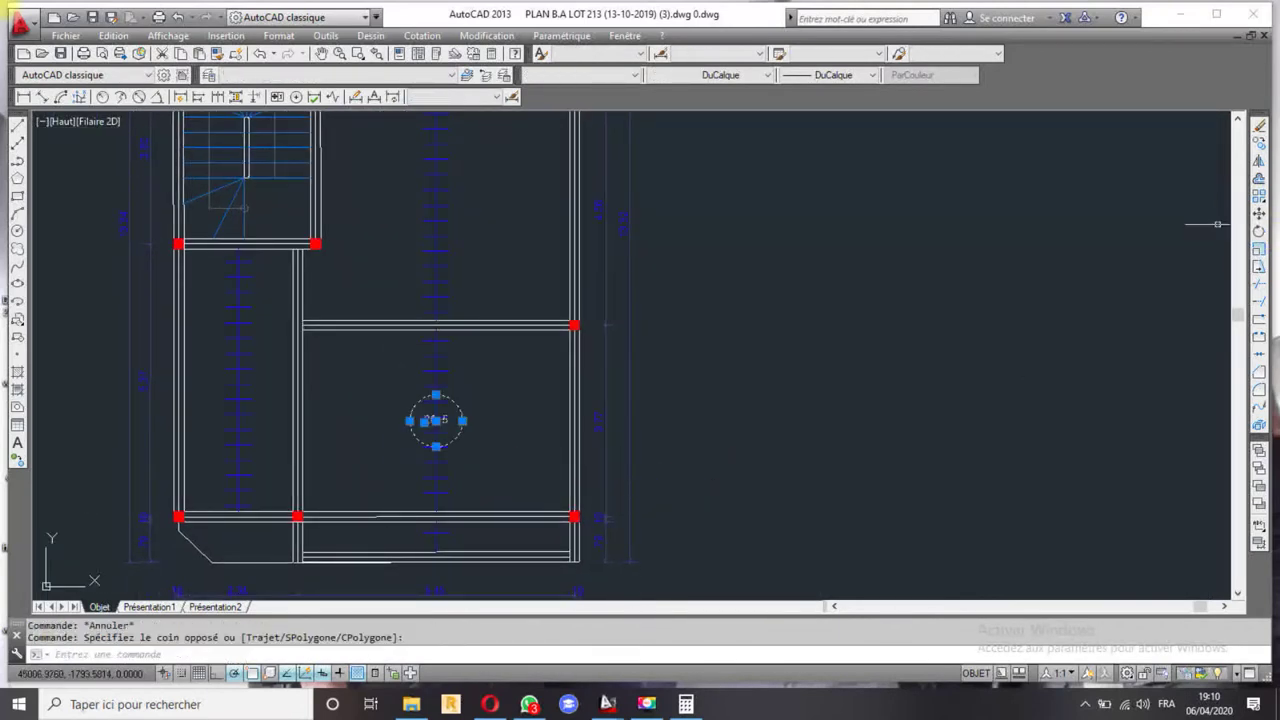
left_click(1258, 147)
left_click(777, 495)
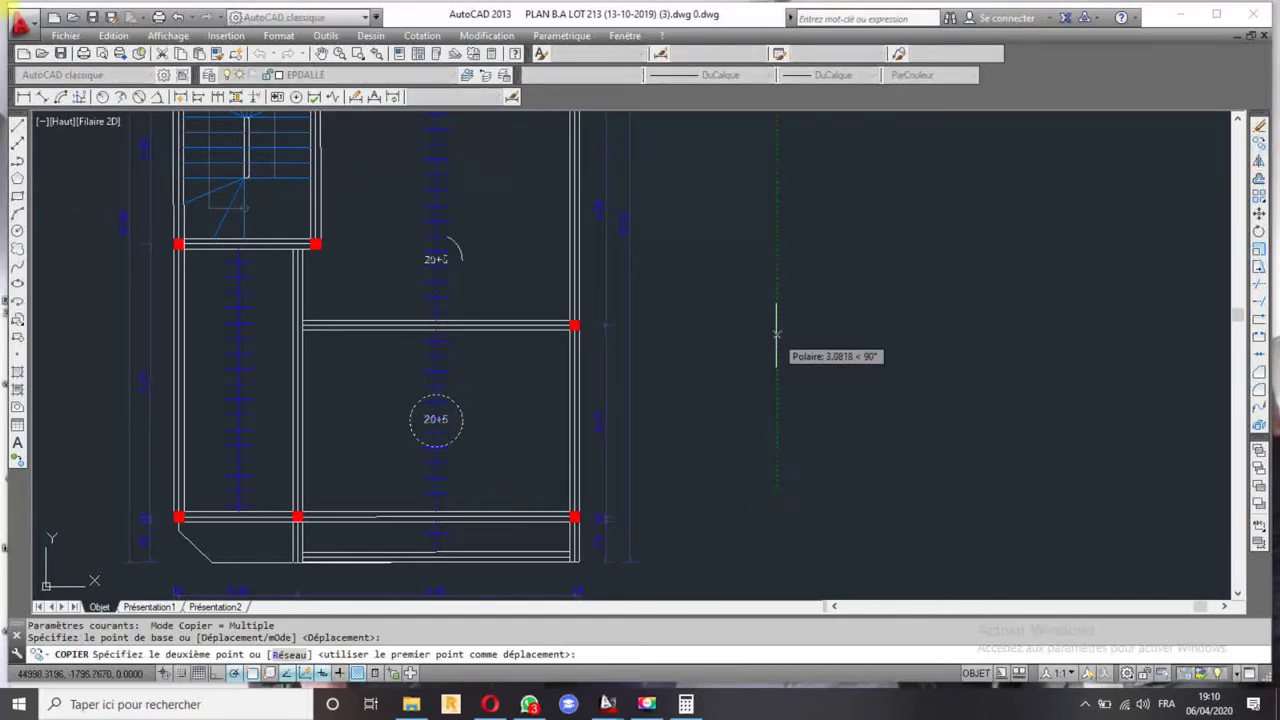
left_click(777, 277)
scroll(837, 409, "down", 3)
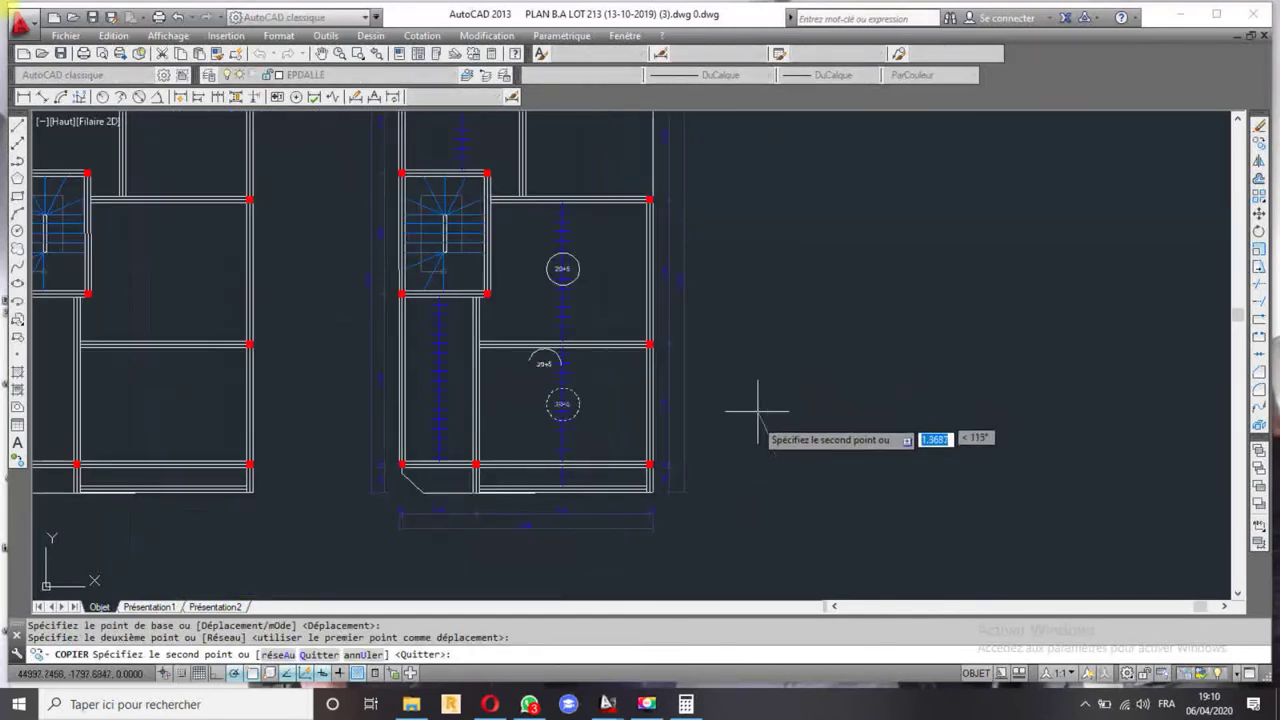
key("Escape")
scroll(449, 443, "up", 5)
- Pan around the plan, then bring Calculator back up
middle_click_drag(449, 443, 466, 294)
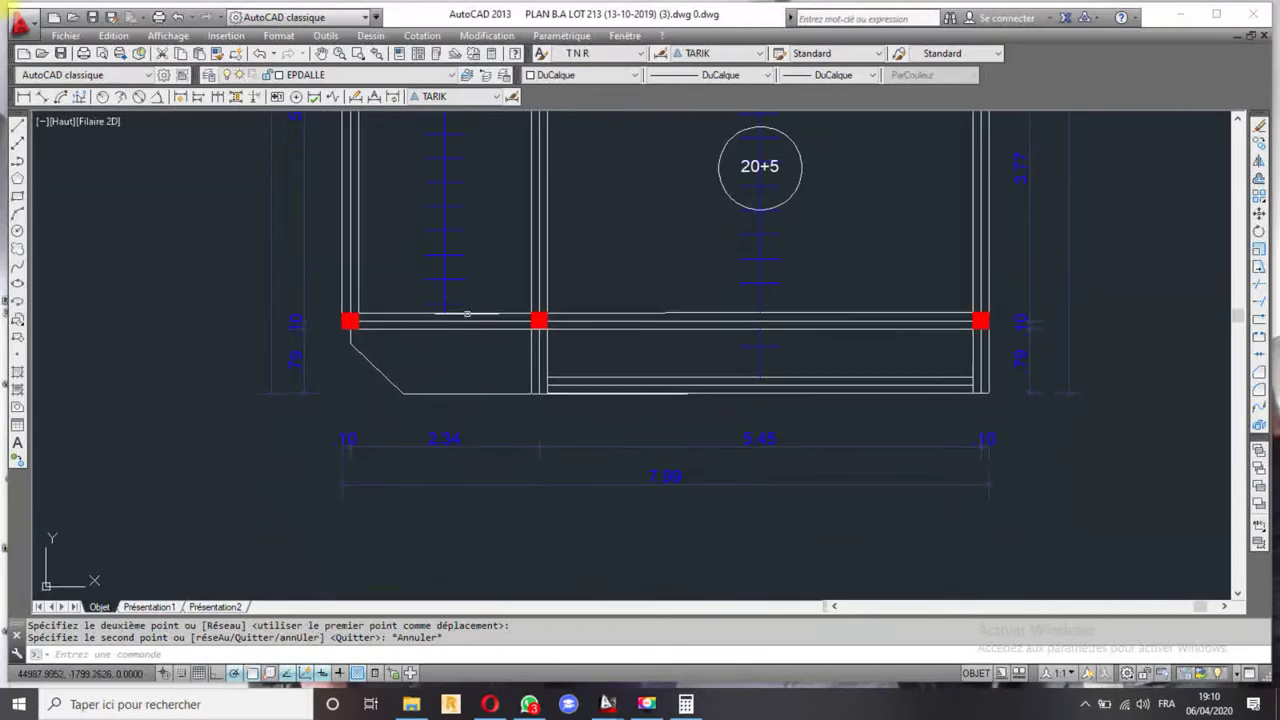
middle_click_drag(479, 180, 470, 326)
scroll(481, 300, "down", 2)
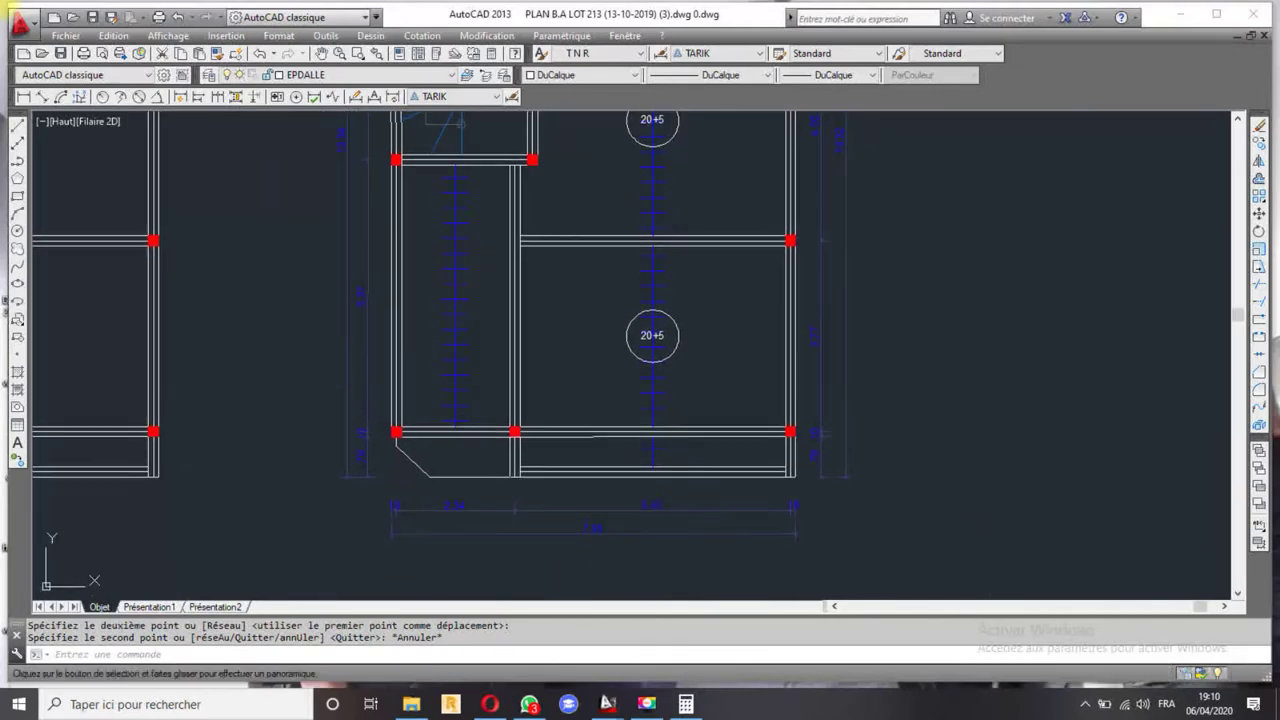
scroll(449, 506, "up", 4)
scroll(484, 502, "down", 2)
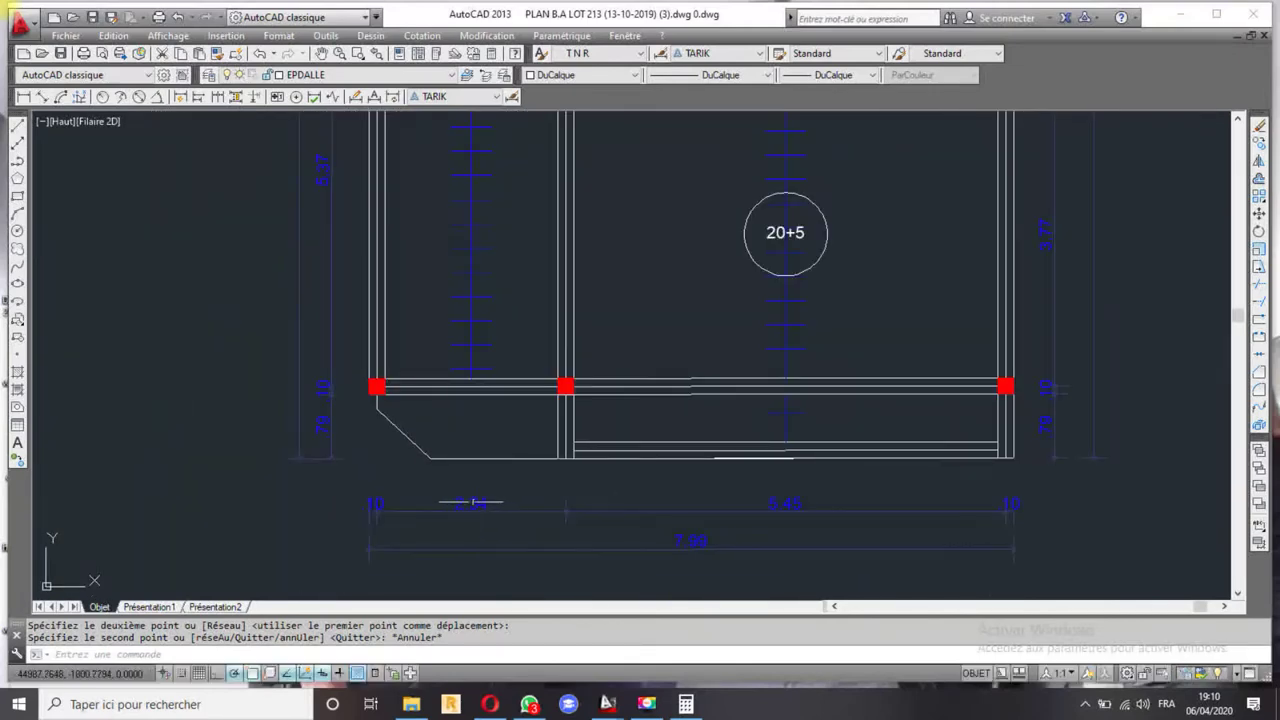
left_click(686, 704)
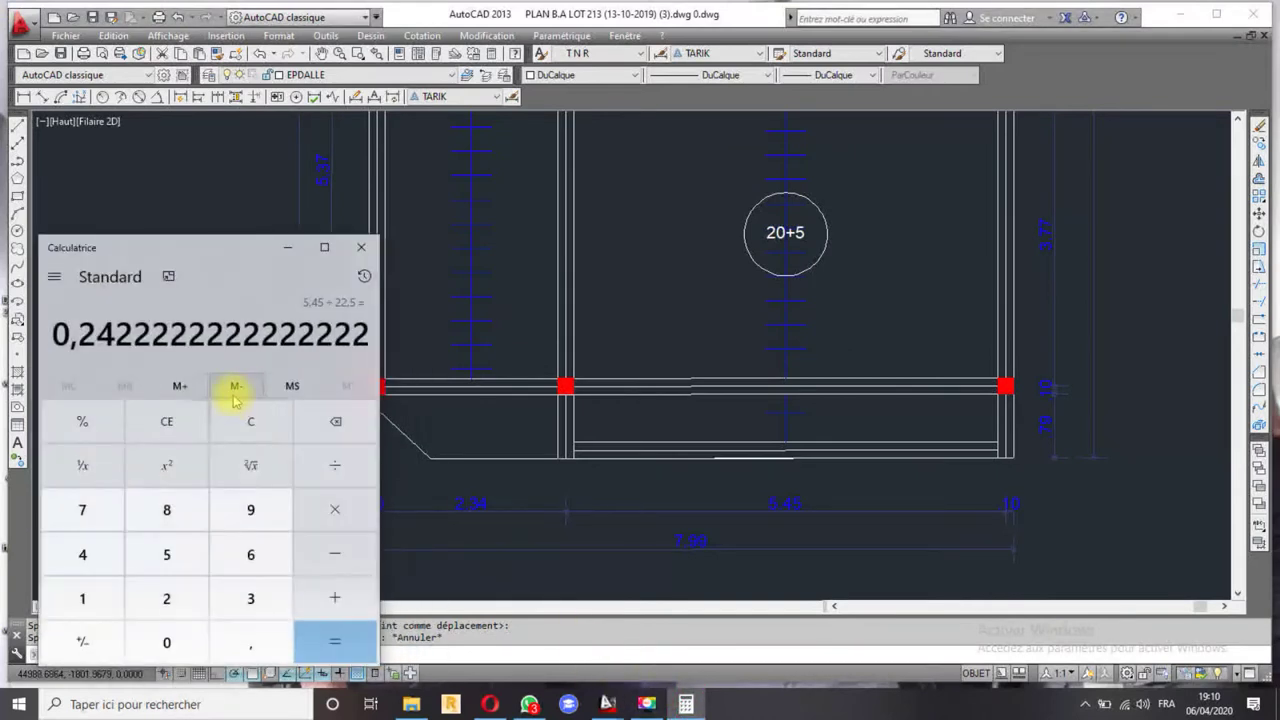
- Compute 2.34 ÷ 22.5 = 0.104 in Calculator, then close it
left_click(284, 420)
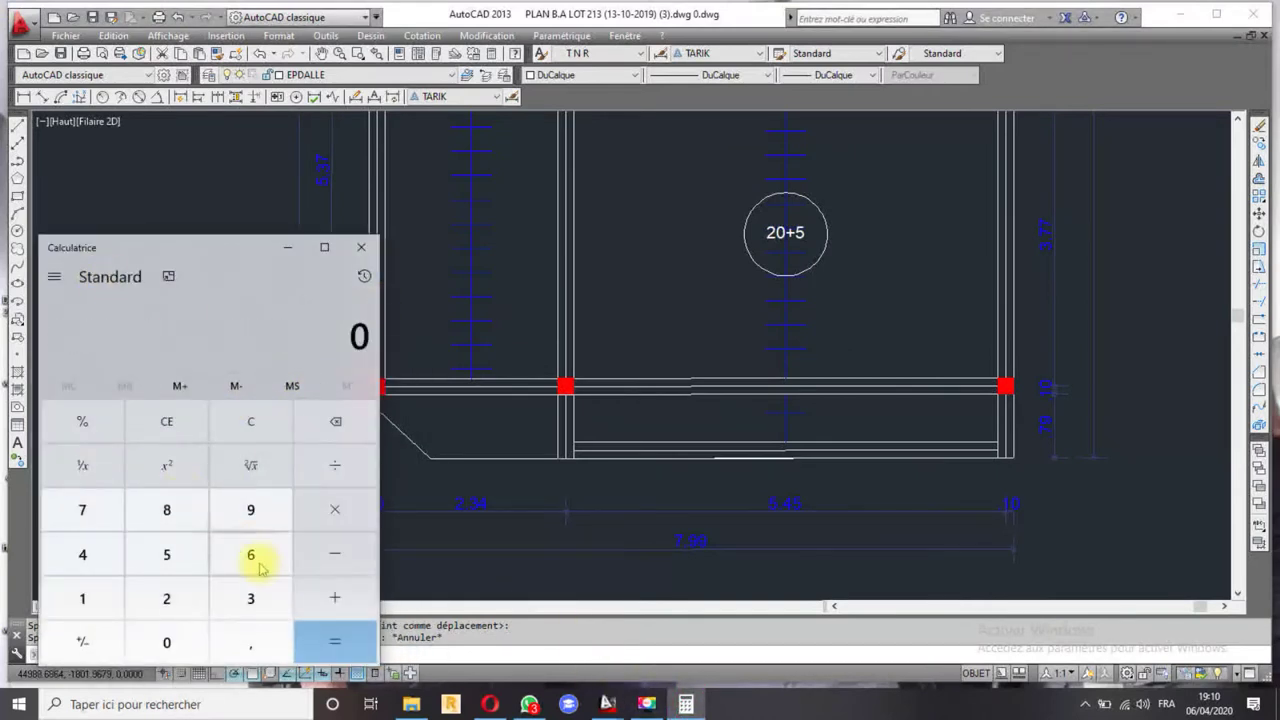
left_click(185, 603)
left_click(240, 636)
left_click(250, 600)
left_click(86, 548)
left_click(338, 463)
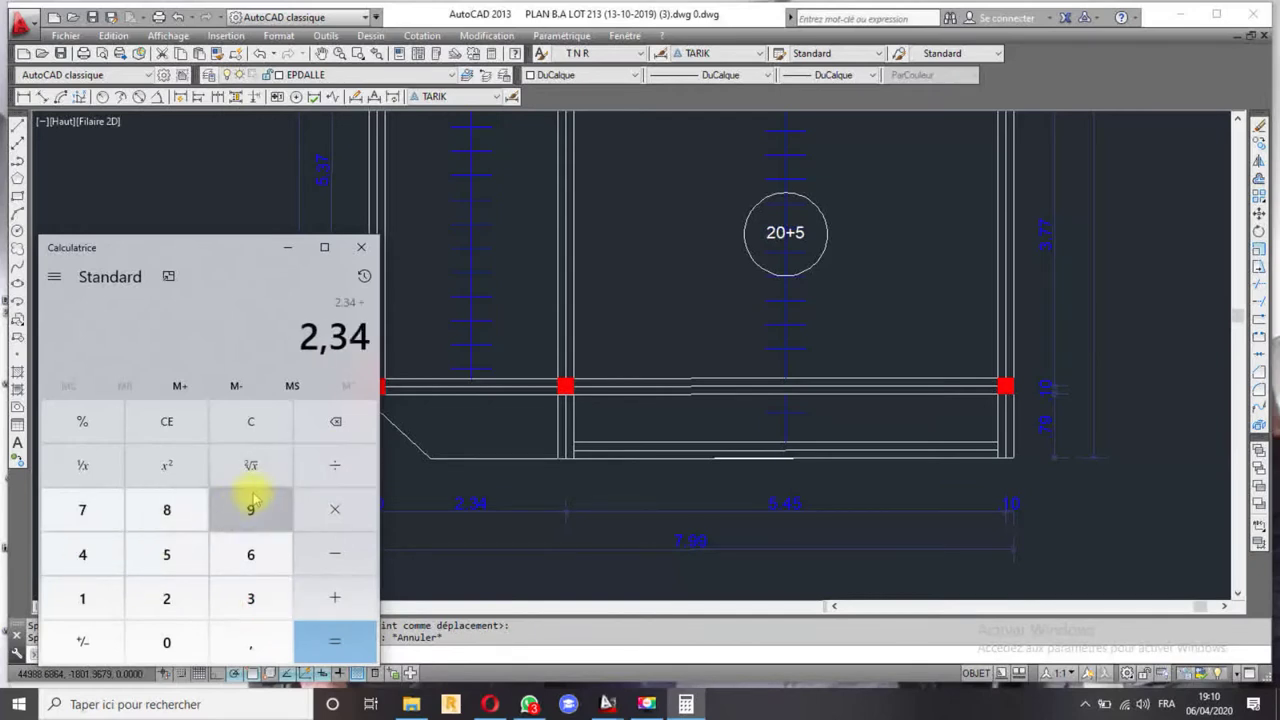
left_click(188, 598)
left_click(188, 600)
left_click(262, 638)
left_click(171, 553)
left_click(337, 641)
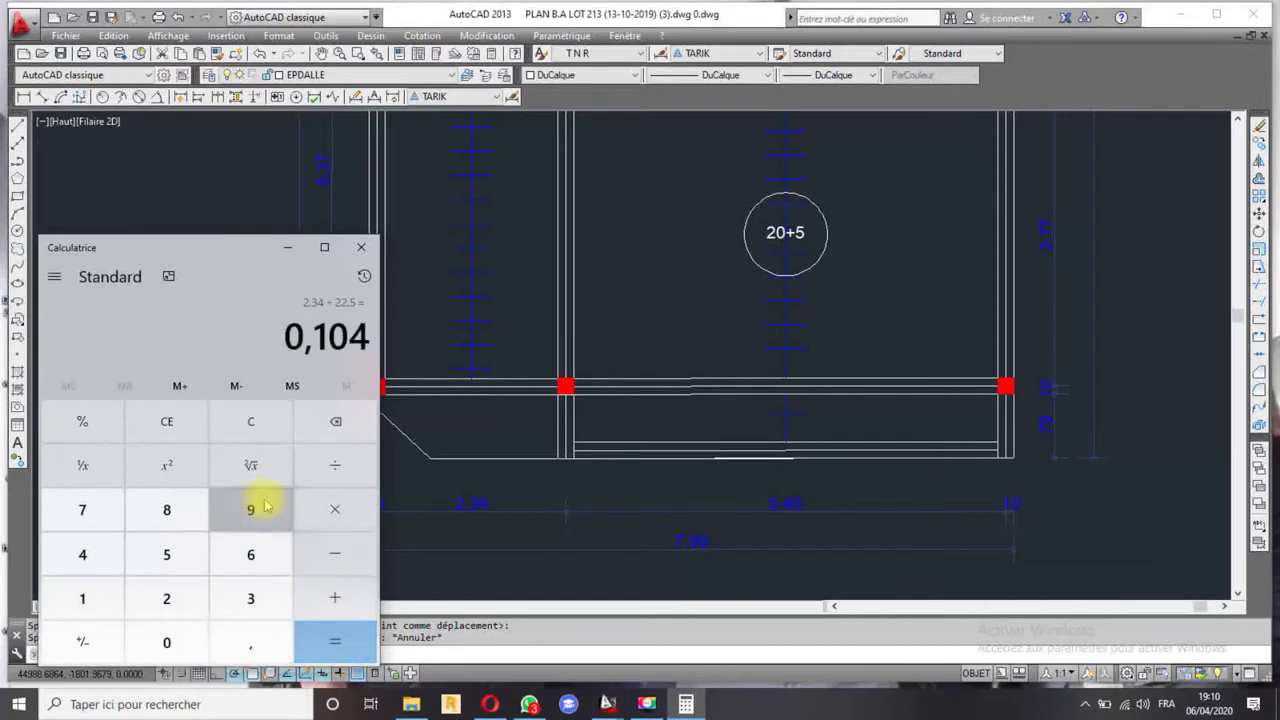
left_click(362, 250)
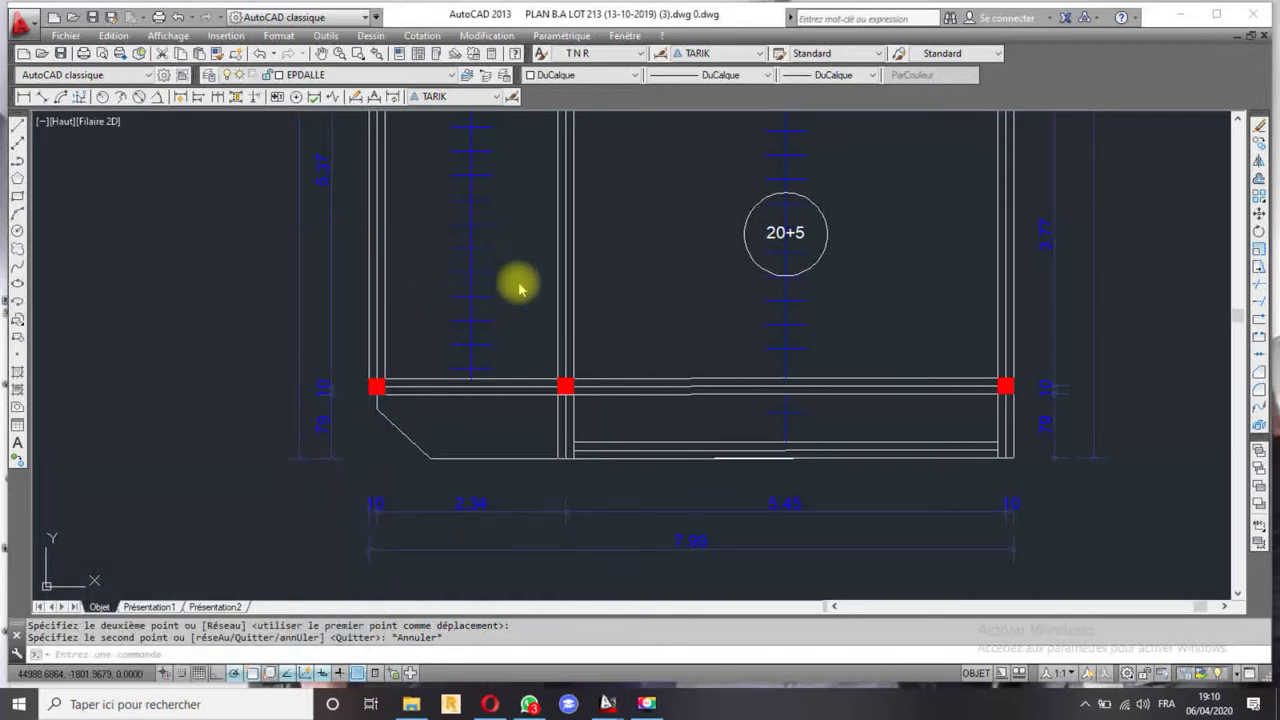
middle_click_drag(517, 214, 550, 369)
- Copy the 20+5 circle marker into the narrow room beside it
left_click(721, 341)
left_click(842, 470)
left_click(1262, 142)
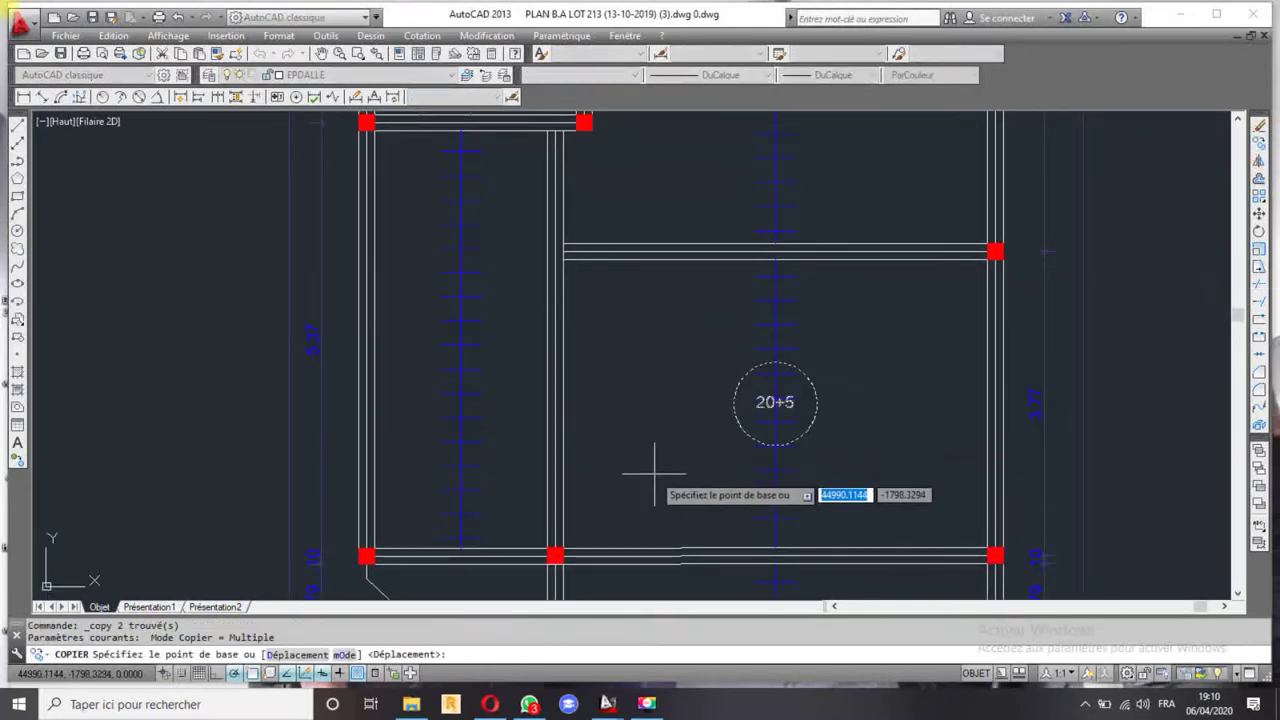
left_click(775, 402)
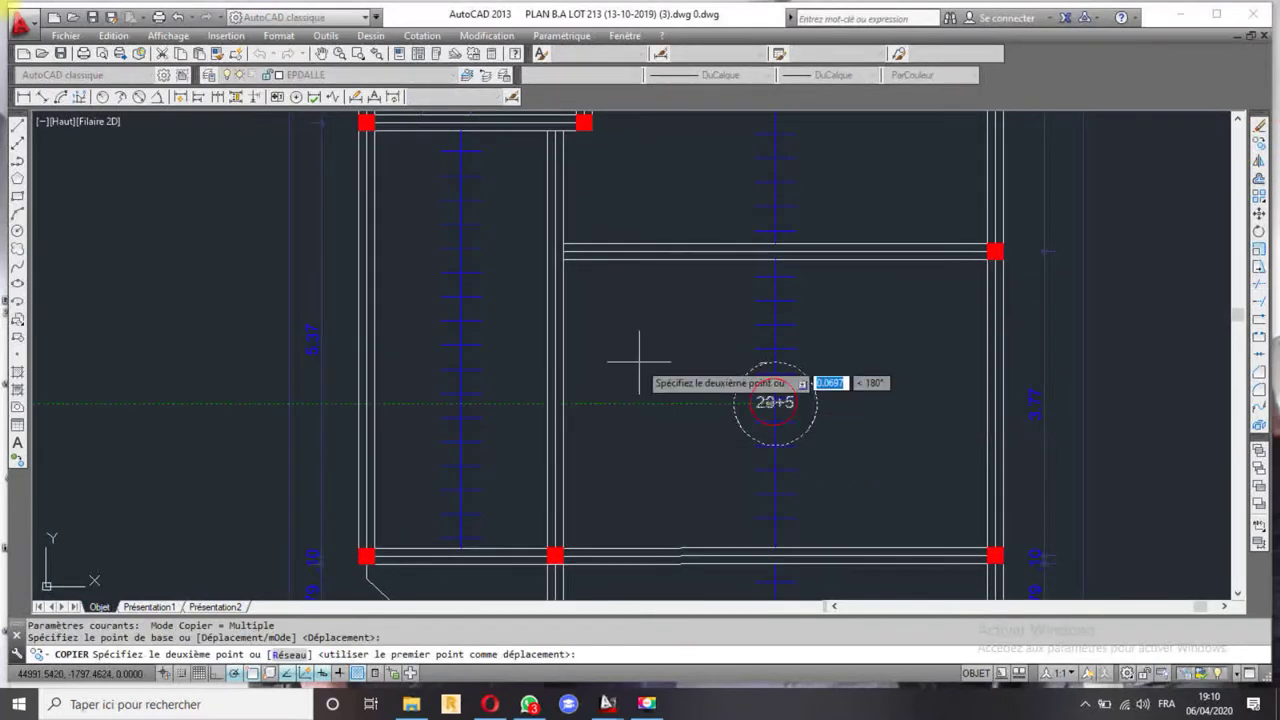
left_click(461, 337)
- Change the copied marker's text to 12+4
double_click(455, 338)
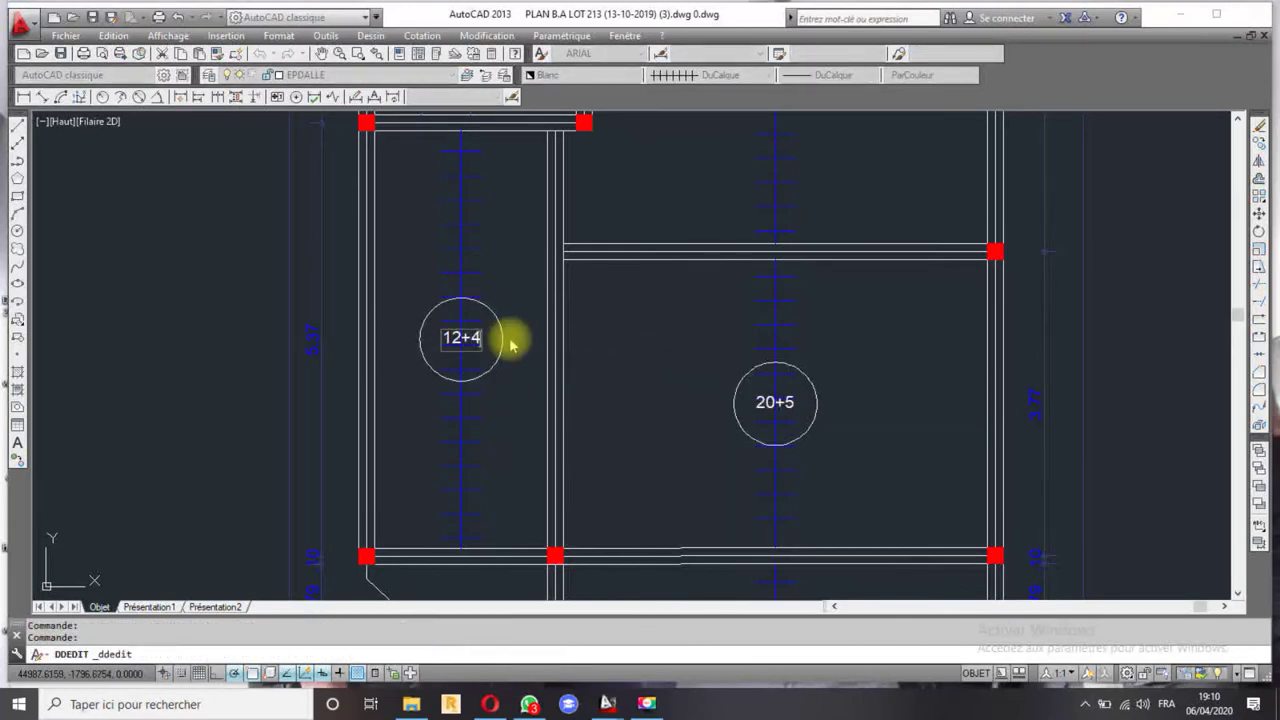
key("Return")
scroll(514, 340, "down", 5)
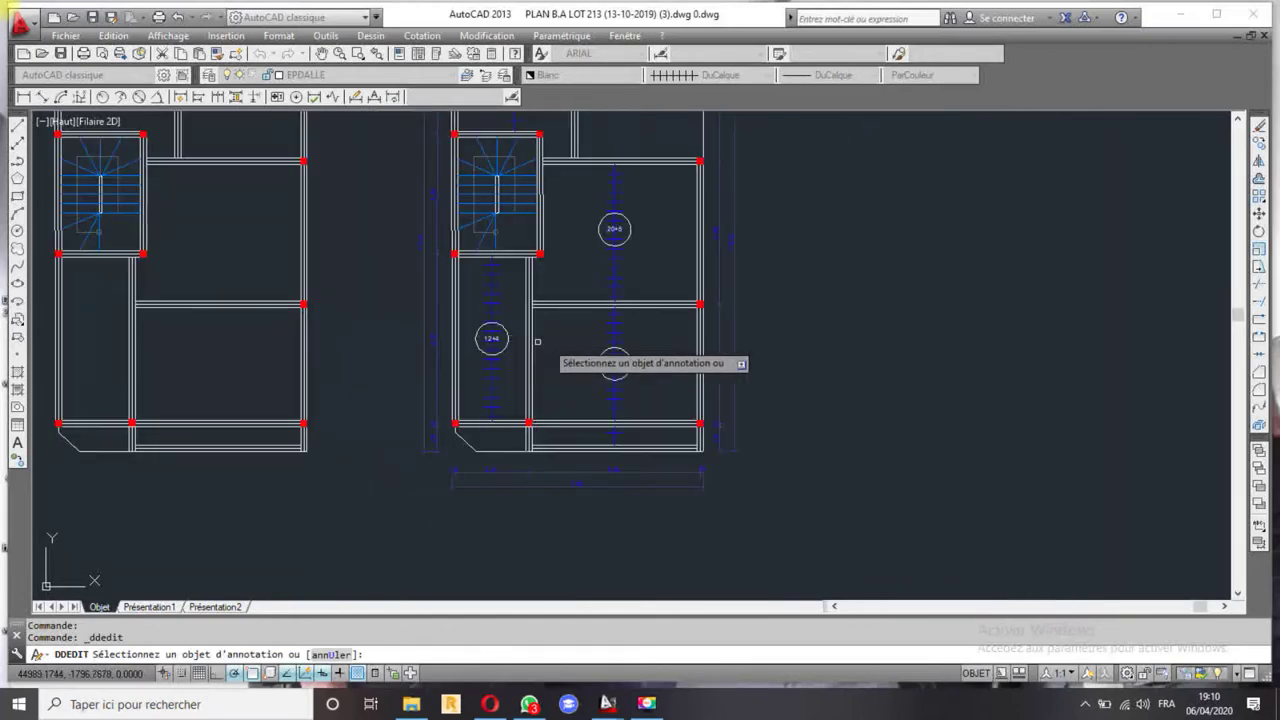
key("Escape")
middle_click_drag(475, 185, 487, 268)
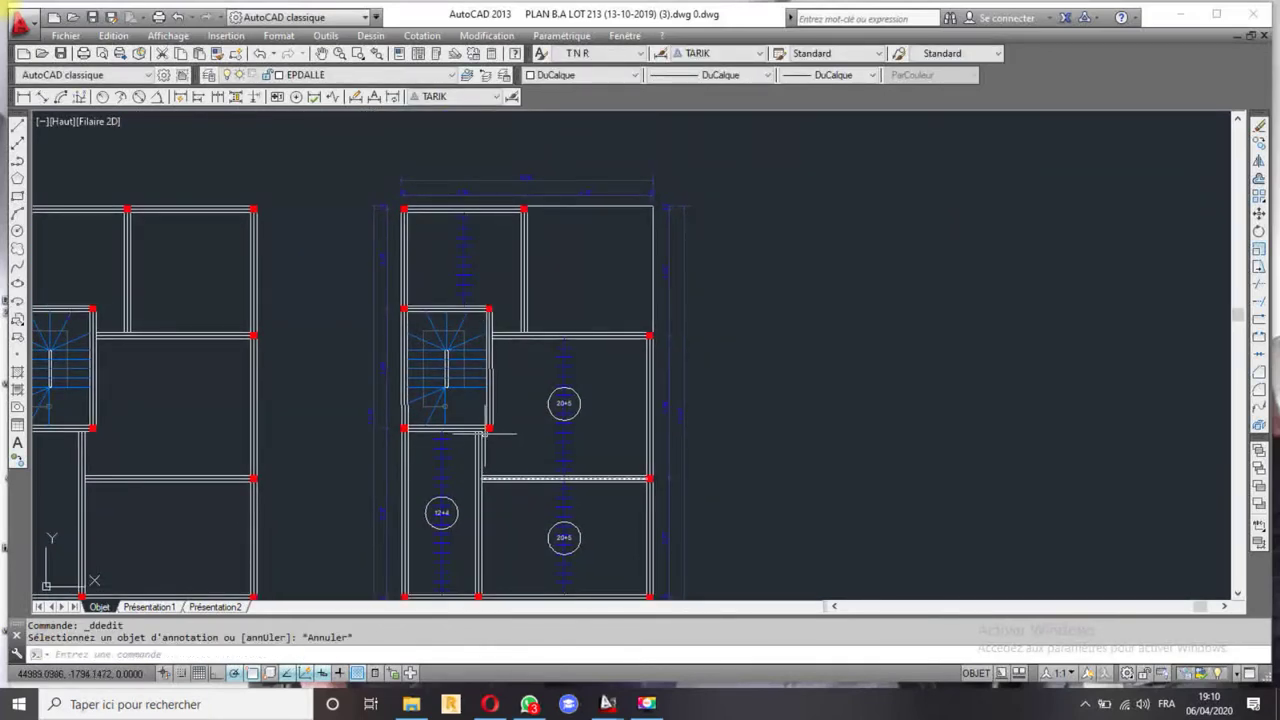
right_click(465, 418)
key("Escape")
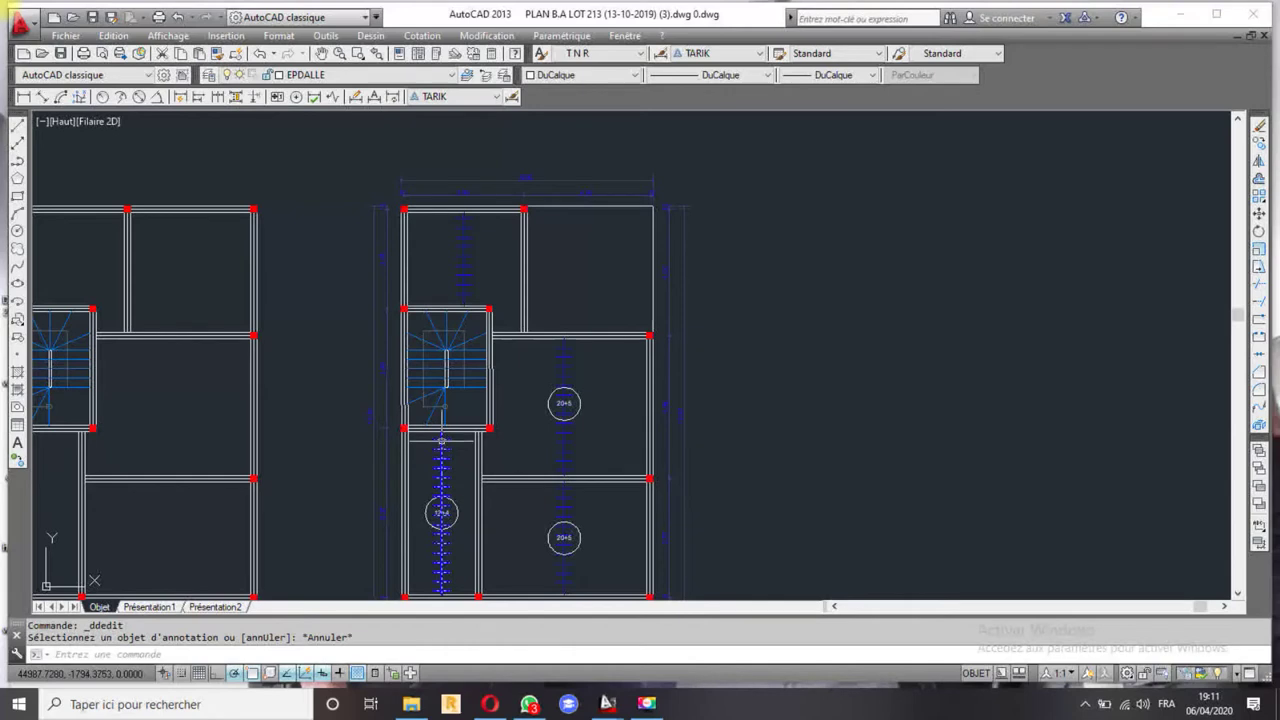
scroll(443, 331, "up", 1)
scroll(461, 297, "up", 3)
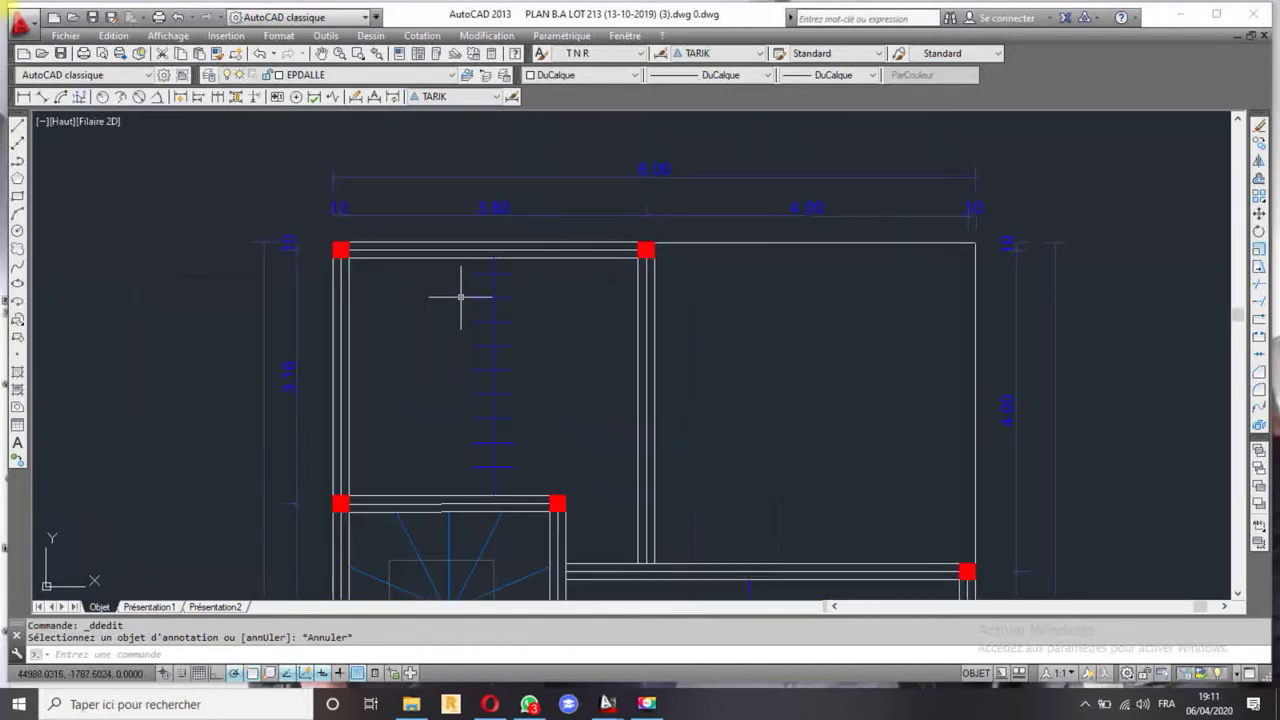
middle_click_drag(532, 448, 520, 387)
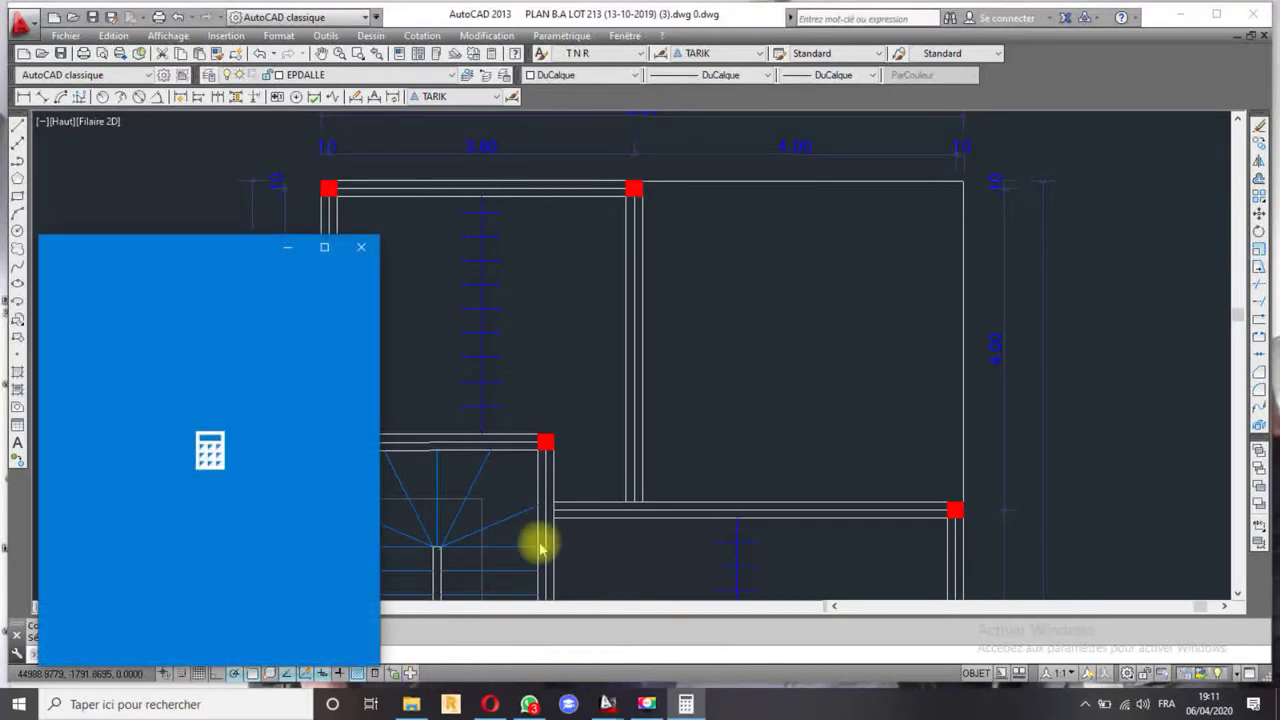
- Calculate 3,8 ÷ 22,5 ≈ 0,1689 in Calculator and close the window
left_click(257, 601)
left_click(250, 642)
left_click(166, 510)
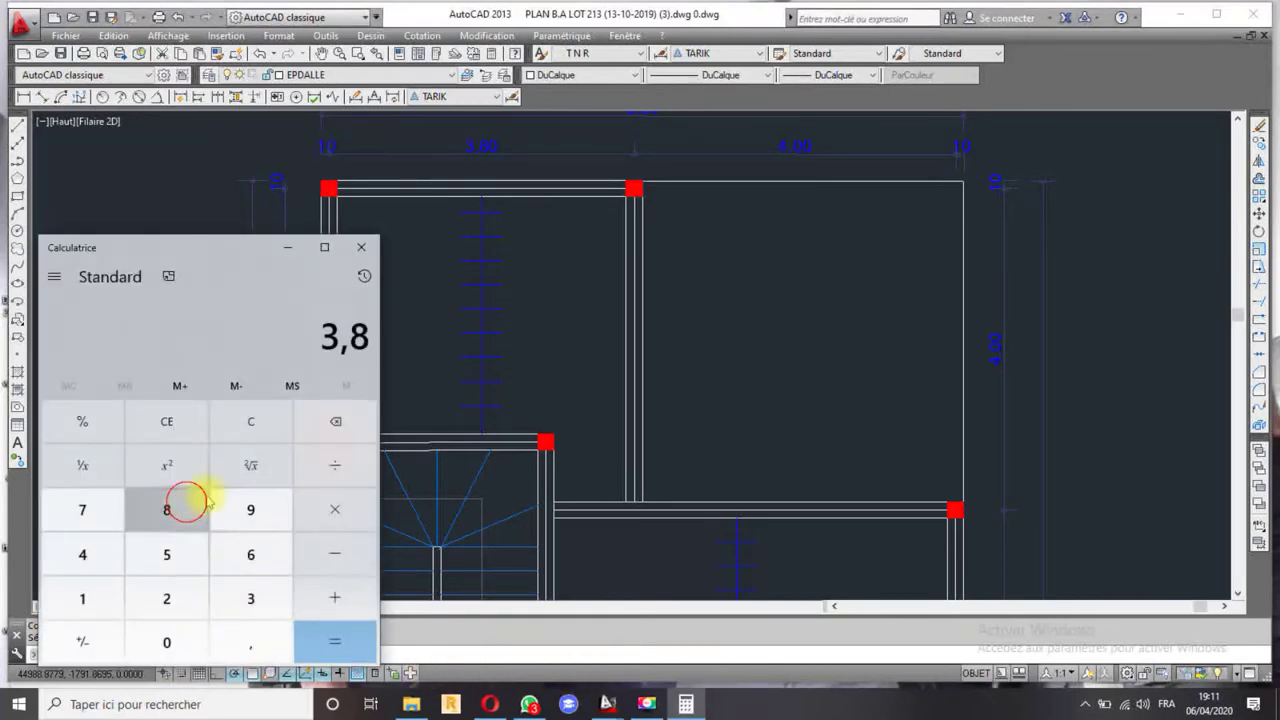
left_click(338, 463)
double_click(166, 598)
left_click(250, 642)
left_click(166, 554)
left_click(303, 631)
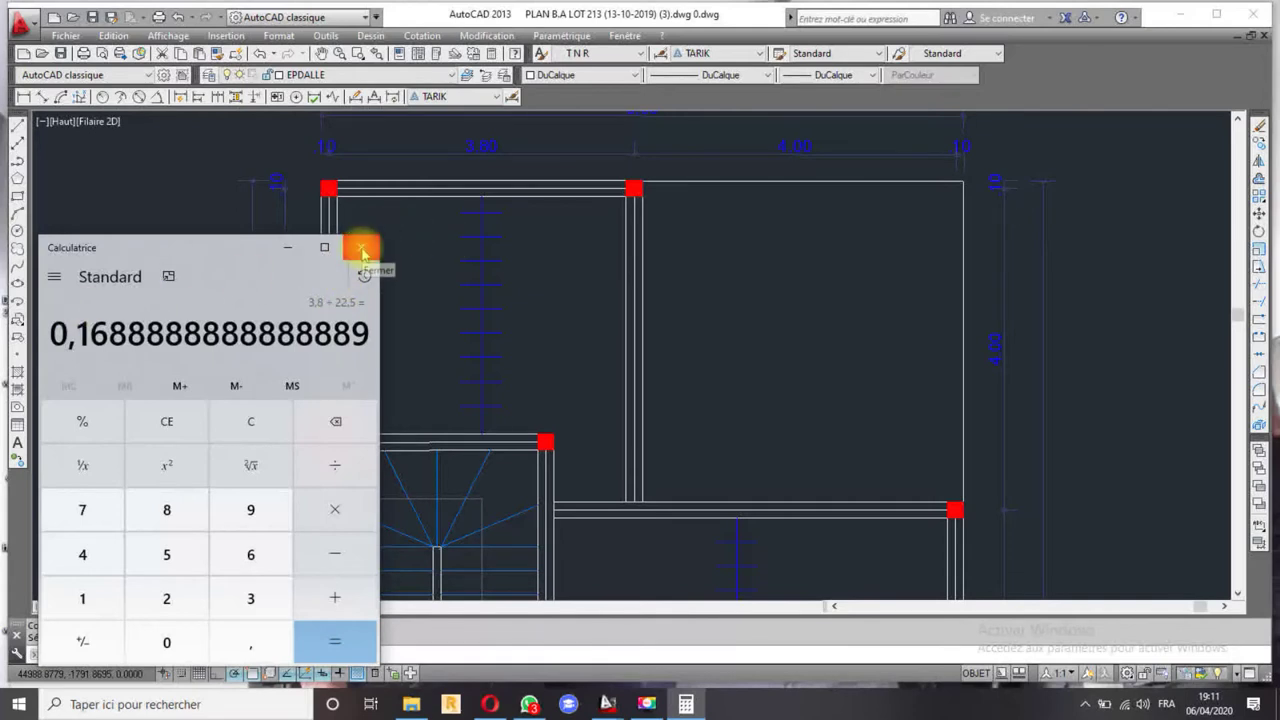
left_click(362, 248)
scroll(500, 298, "down", 3)
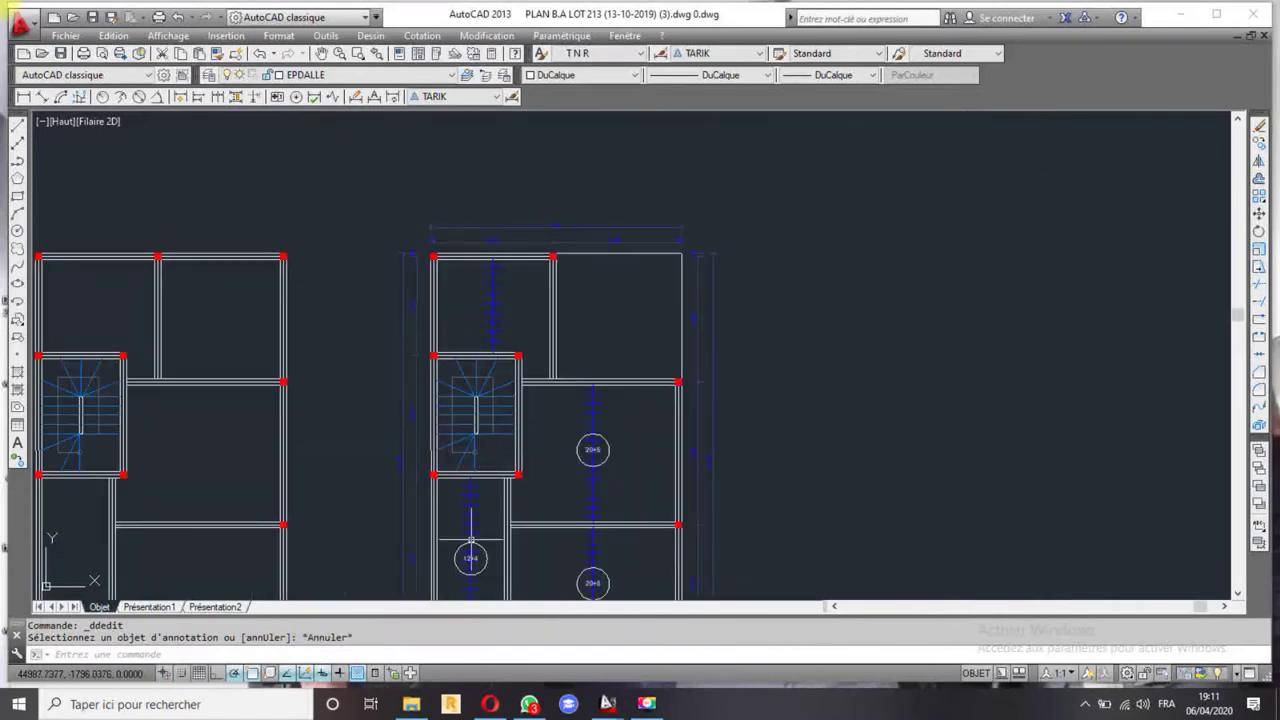
- Copy the 12+4 circle marker into the top-left room
scroll(471, 537, "up", 1)
scroll(425, 435, "up", 4)
left_click(394, 372)
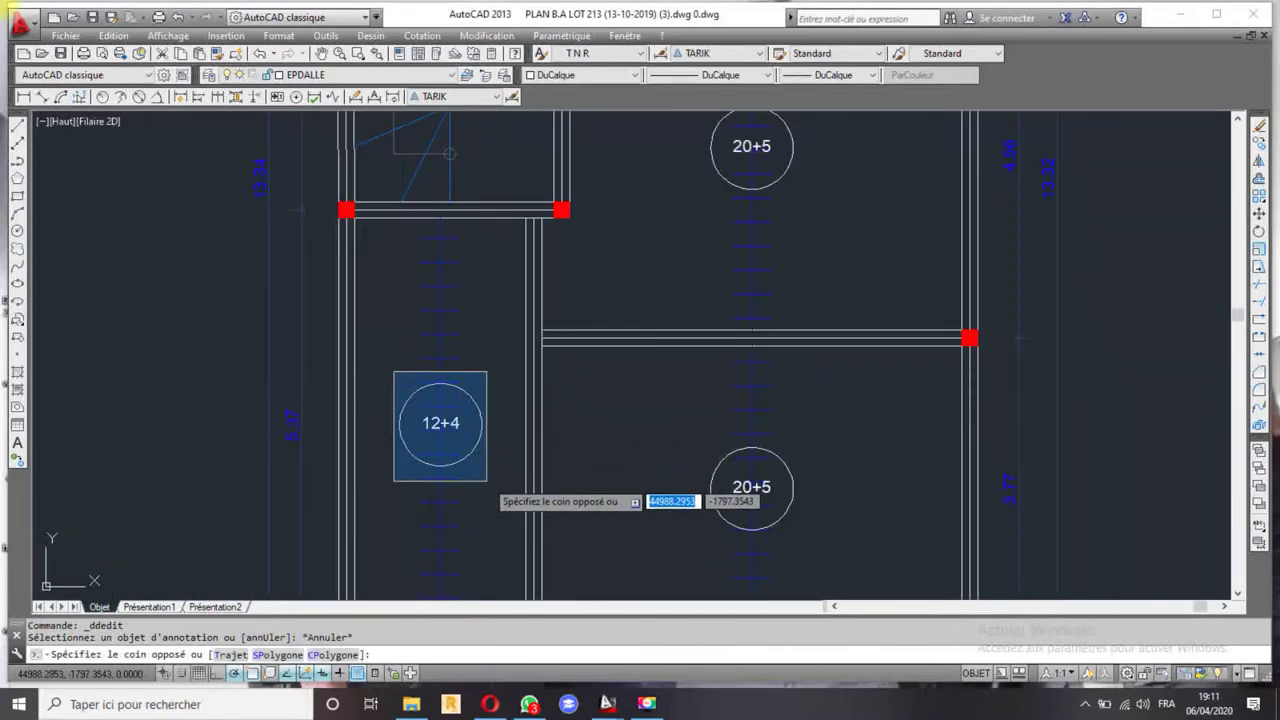
left_click(487, 481)
left_click(1257, 145)
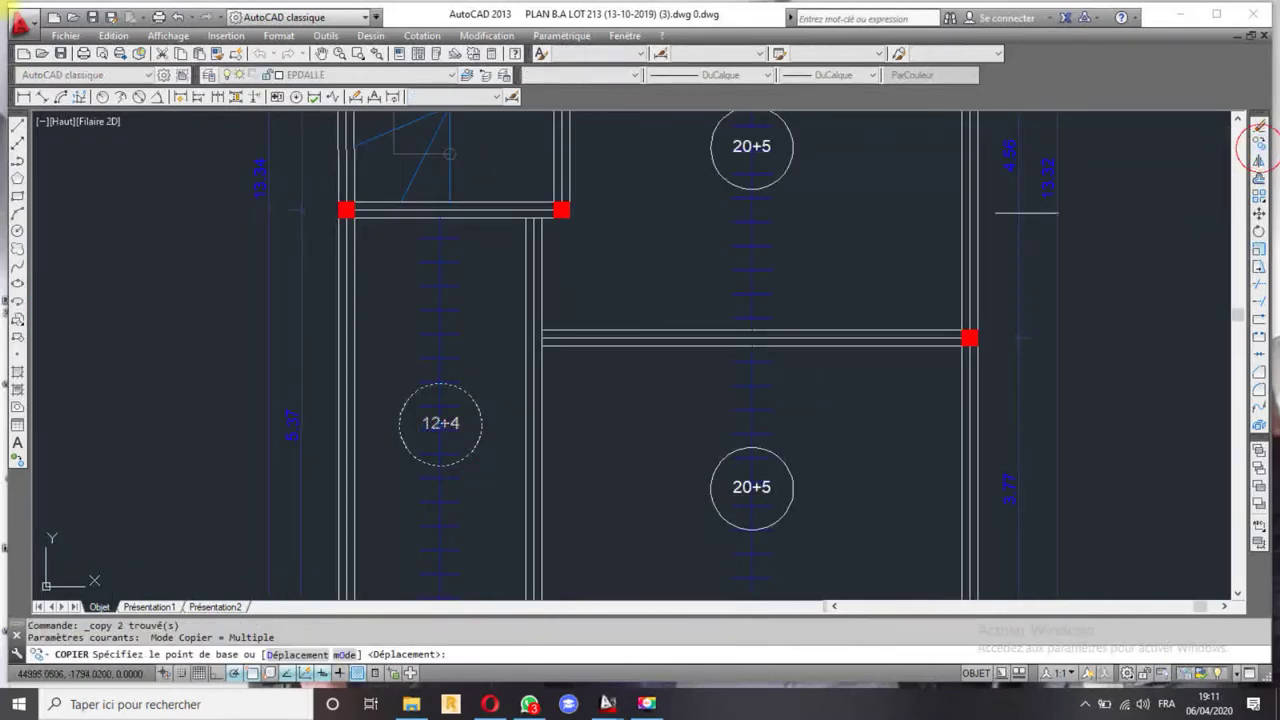
left_click(440, 424)
scroll(496, 399, "down", 3)
scroll(485, 390, "up", 2)
scroll(478, 400, "up", 4)
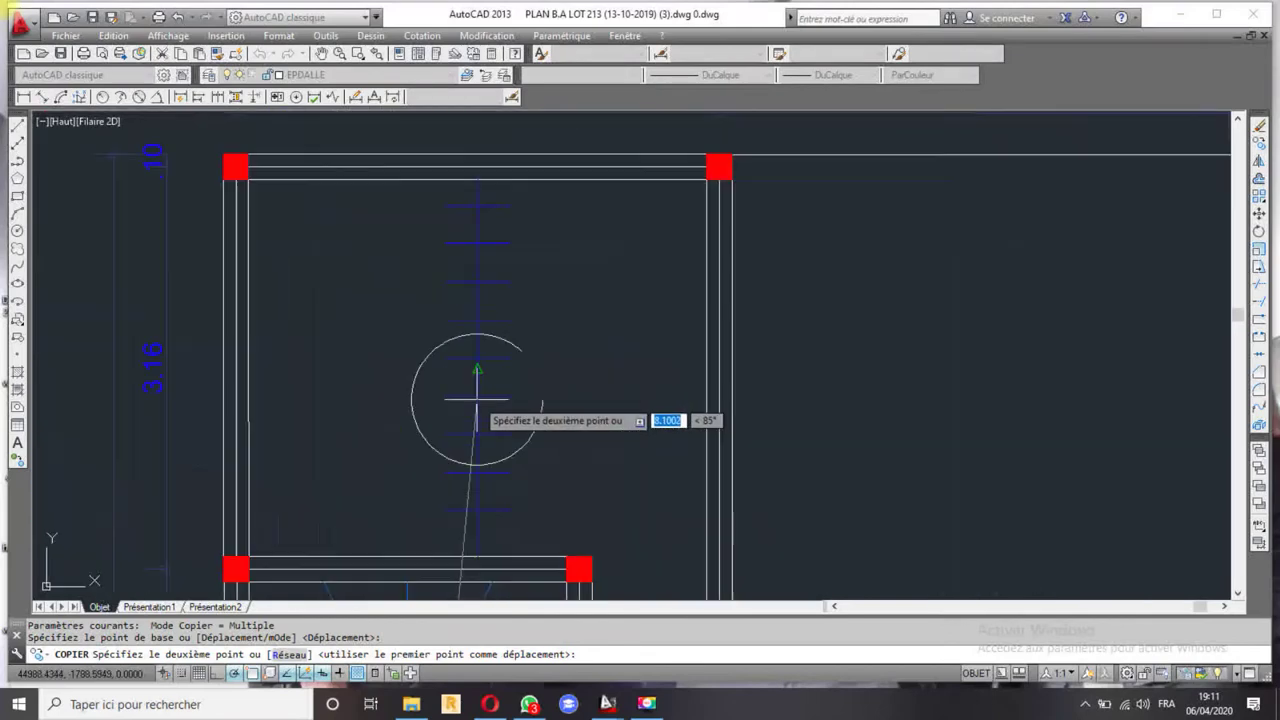
scroll(478, 366, "down", 2)
scroll(523, 351, "down", 5)
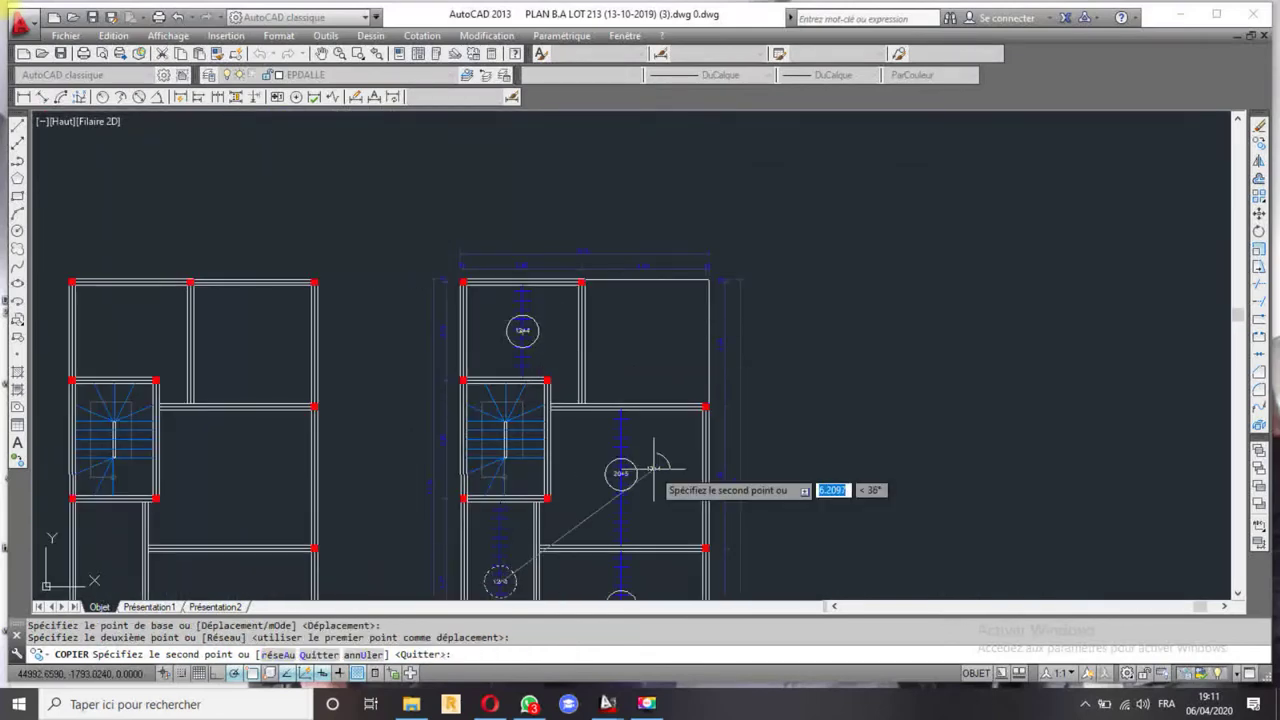
middle_click_drag(651, 457, 508, 343)
left_click(390, 182)
key("Escape")
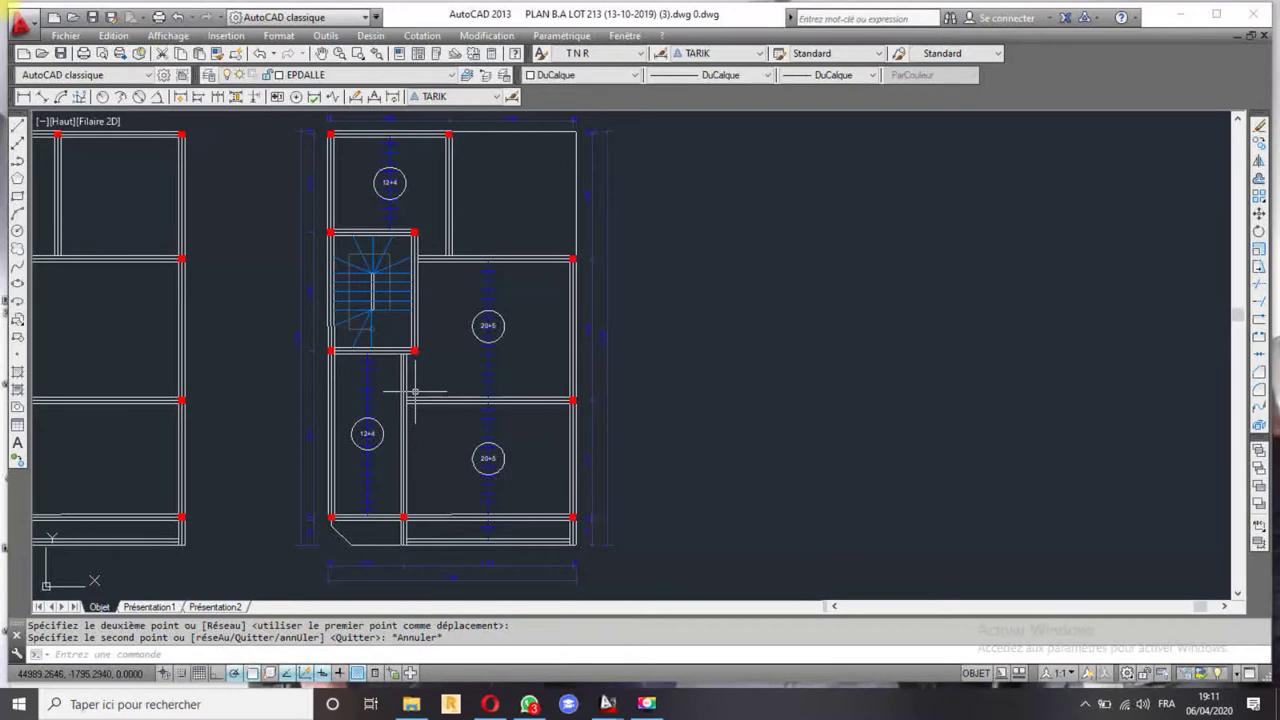
- Inspect the bottom beam below the plan by selecting it, then clear the selection
scroll(476, 513, "up", 4)
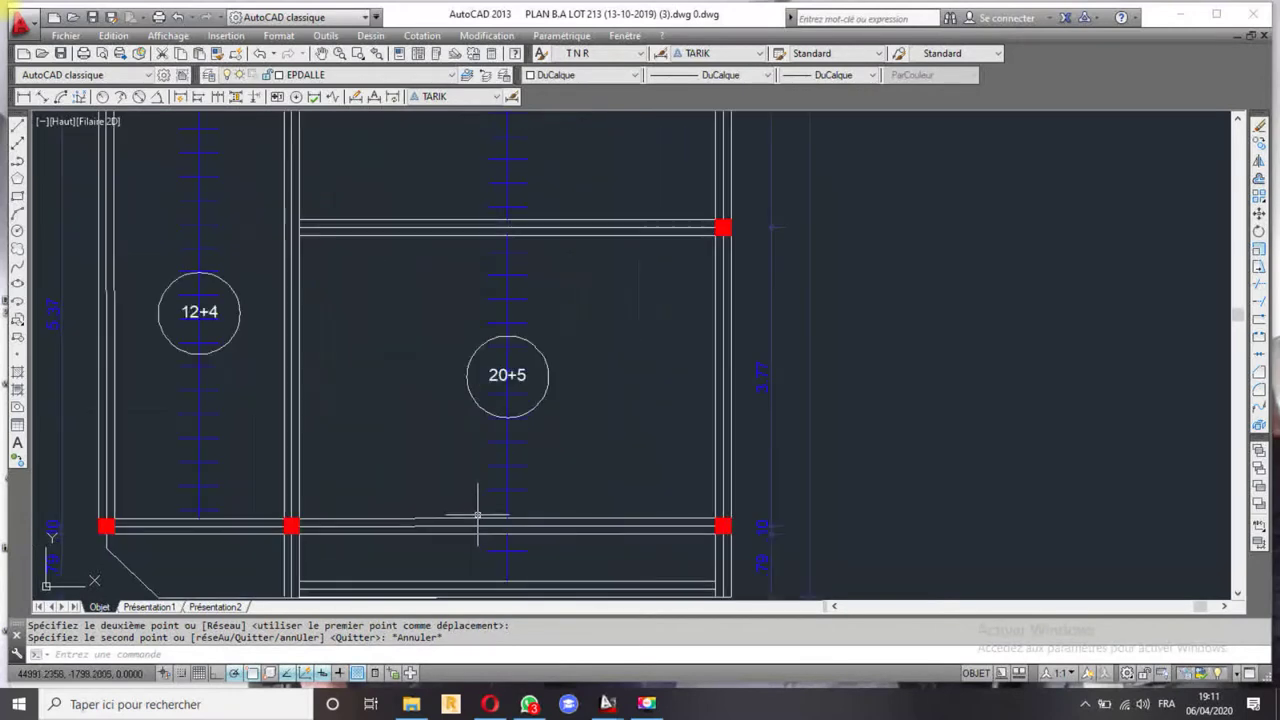
middle_click_drag(495, 549, 455, 472)
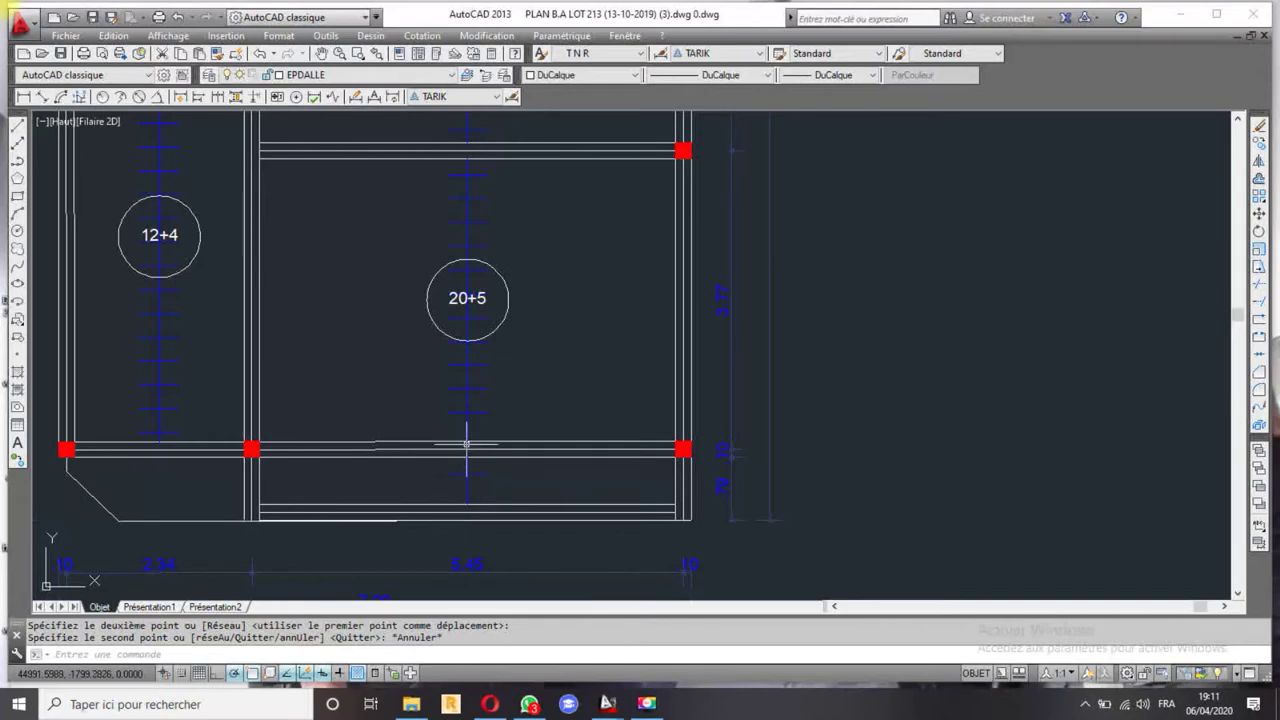
scroll(467, 443, "up", 2)
scroll(609, 400, "up", 2)
scroll(609, 400, "down", 4)
scroll(619, 351, "down", 2)
middle_click_drag(619, 351, 580, 514)
scroll(583, 536, "up", 2)
left_click(587, 518)
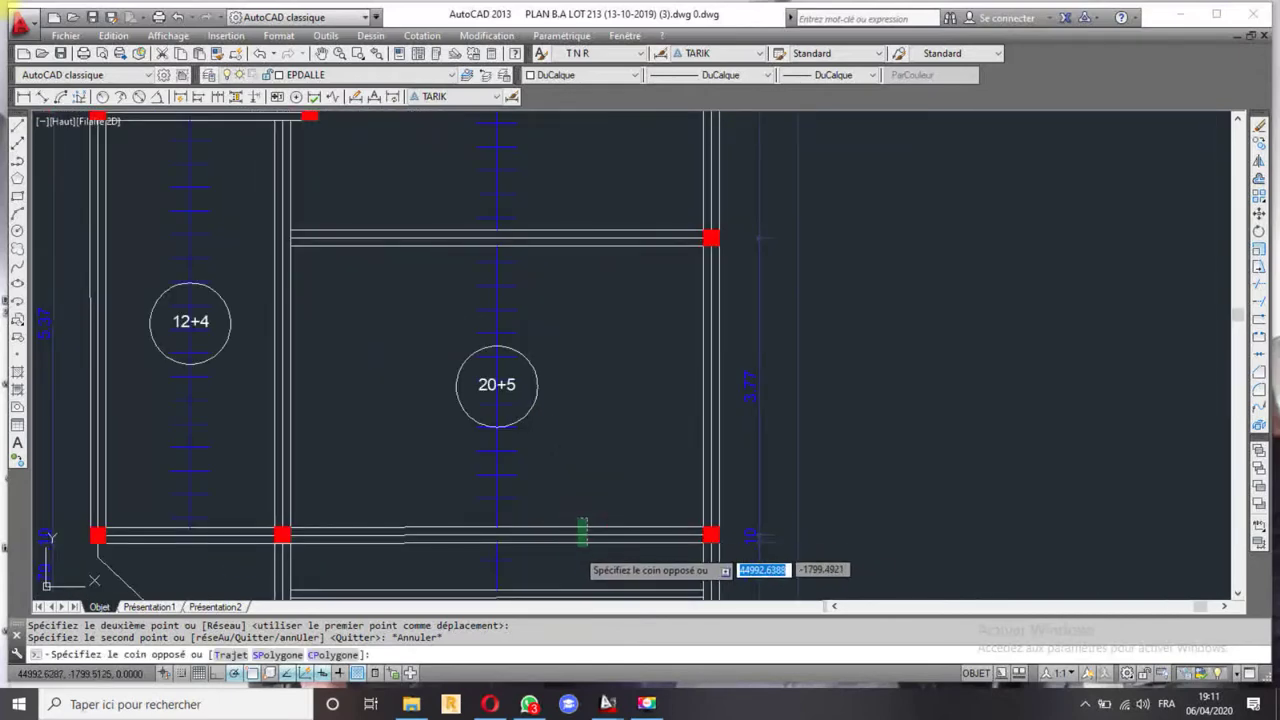
left_click(575, 552)
key("Escape")
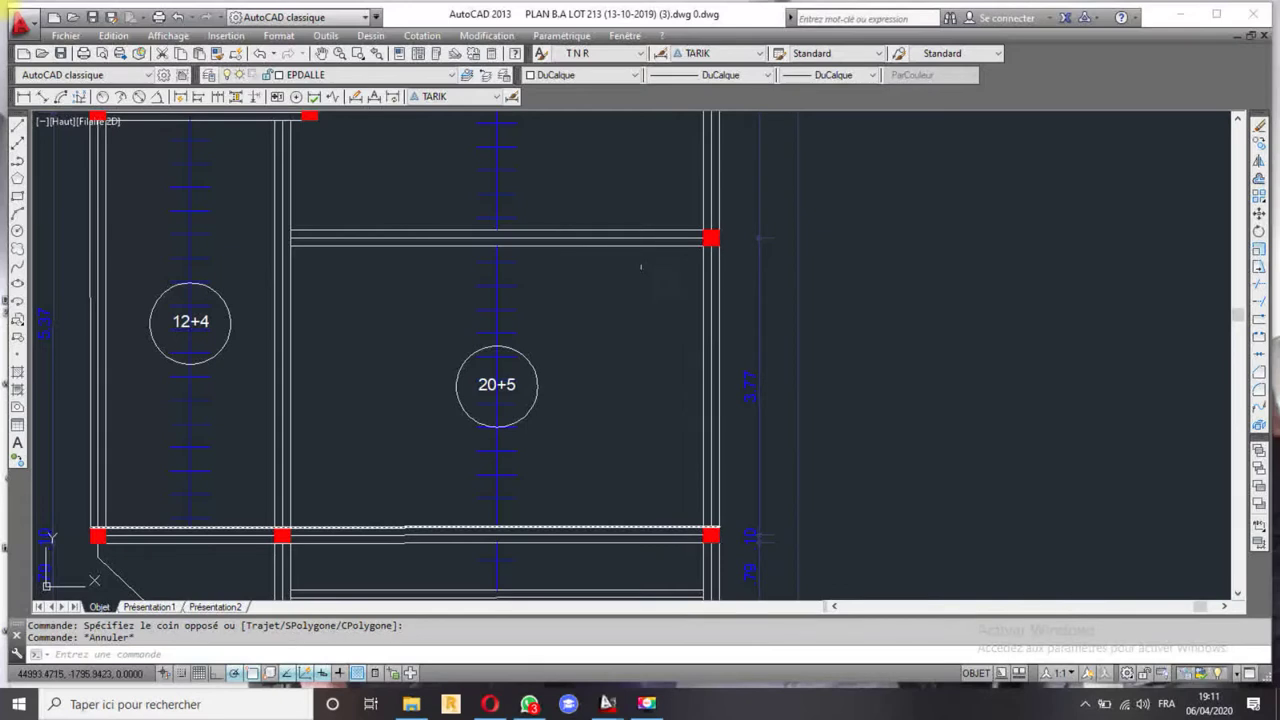
- Pan across the drawing to view several floor plans side by side
middle_click_drag(641, 266, 627, 408)
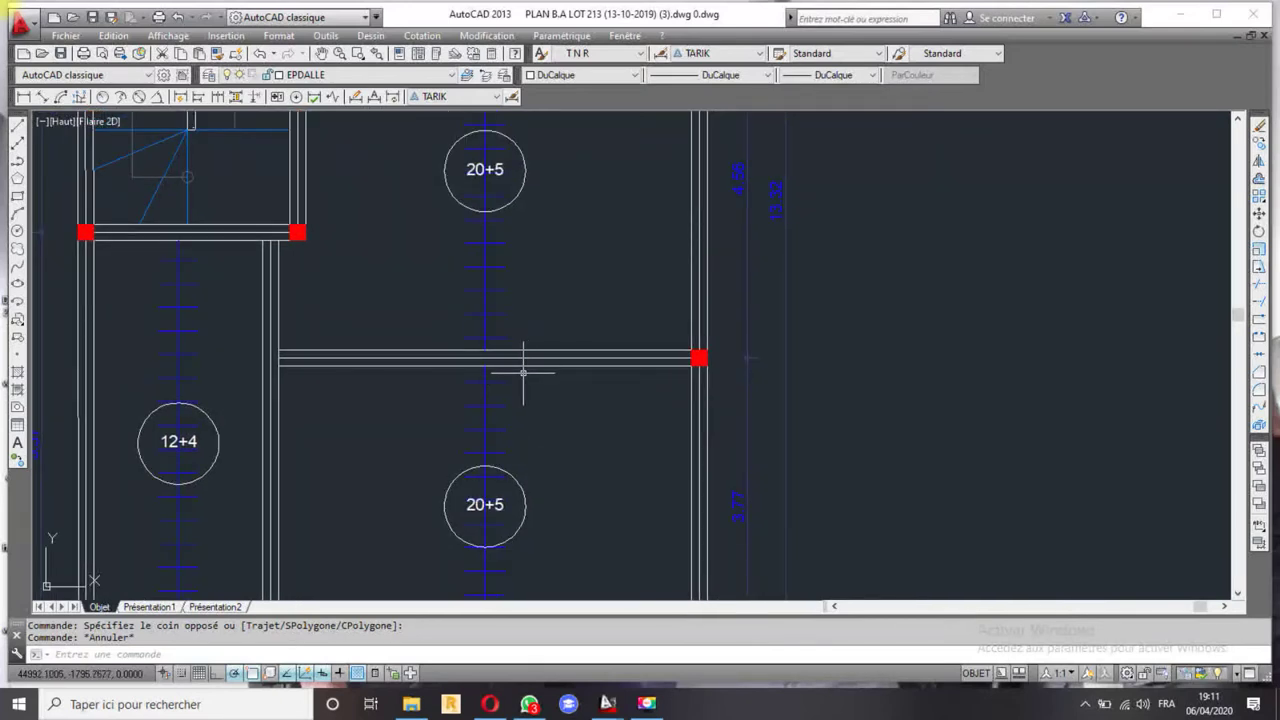
scroll(519, 323, "down", 4)
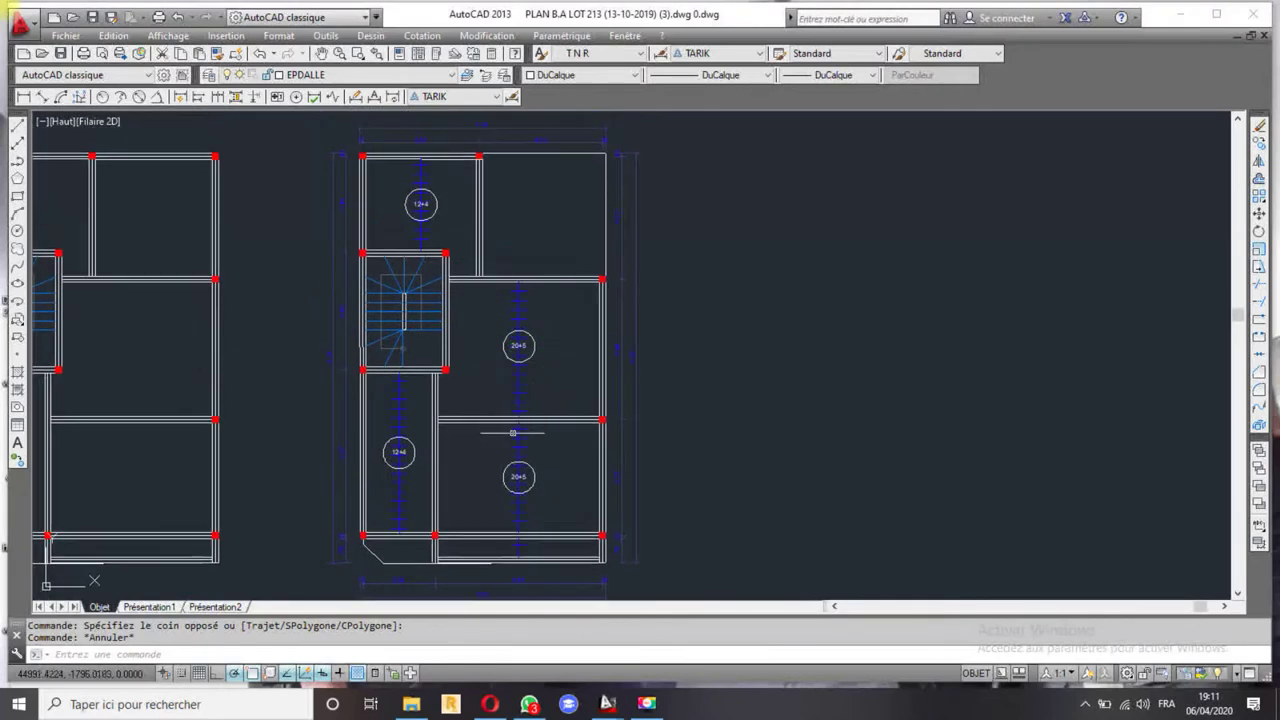
middle_click_drag(507, 278, 507, 324)
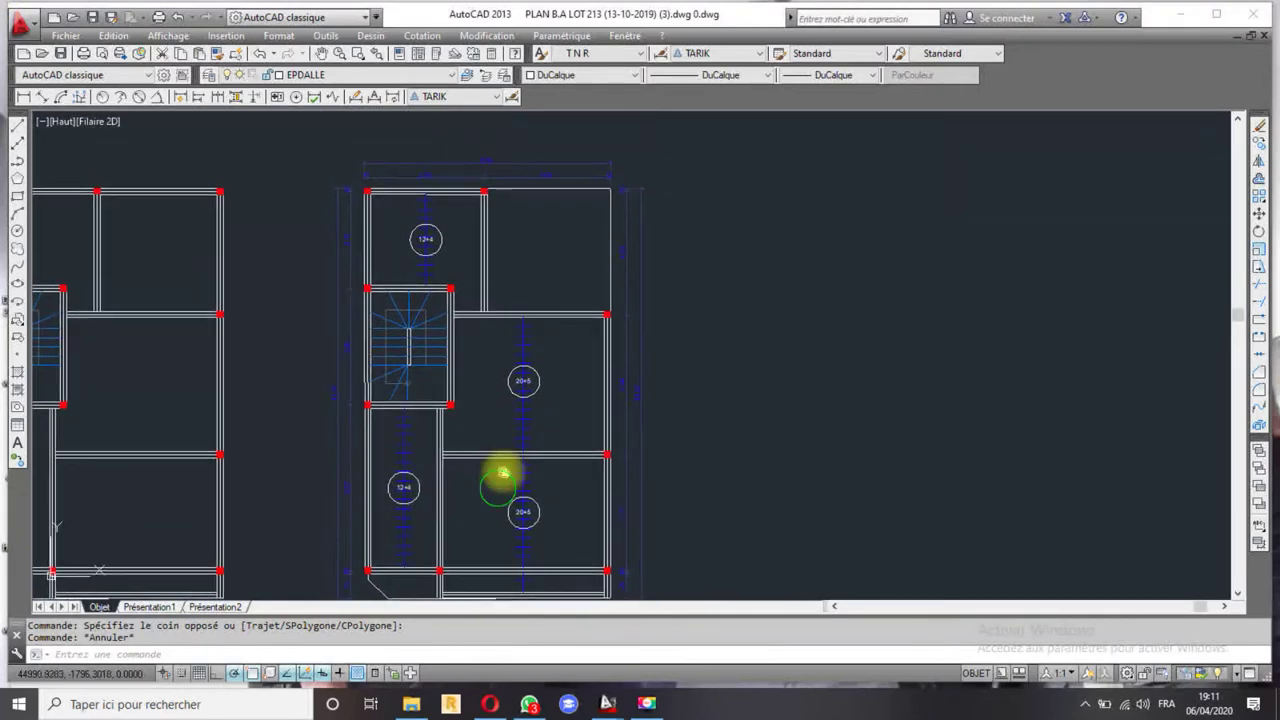
middle_click_drag(500, 487, 503, 419)
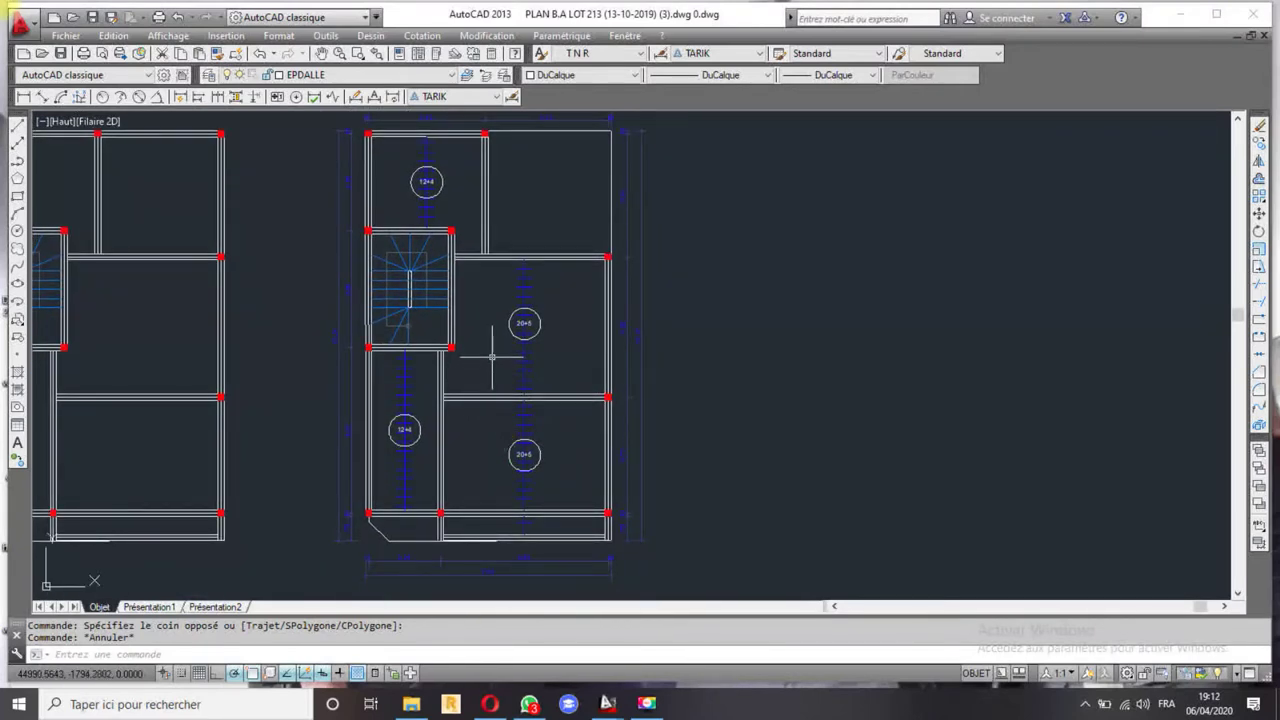
middle_click_drag(491, 355, 485, 363)
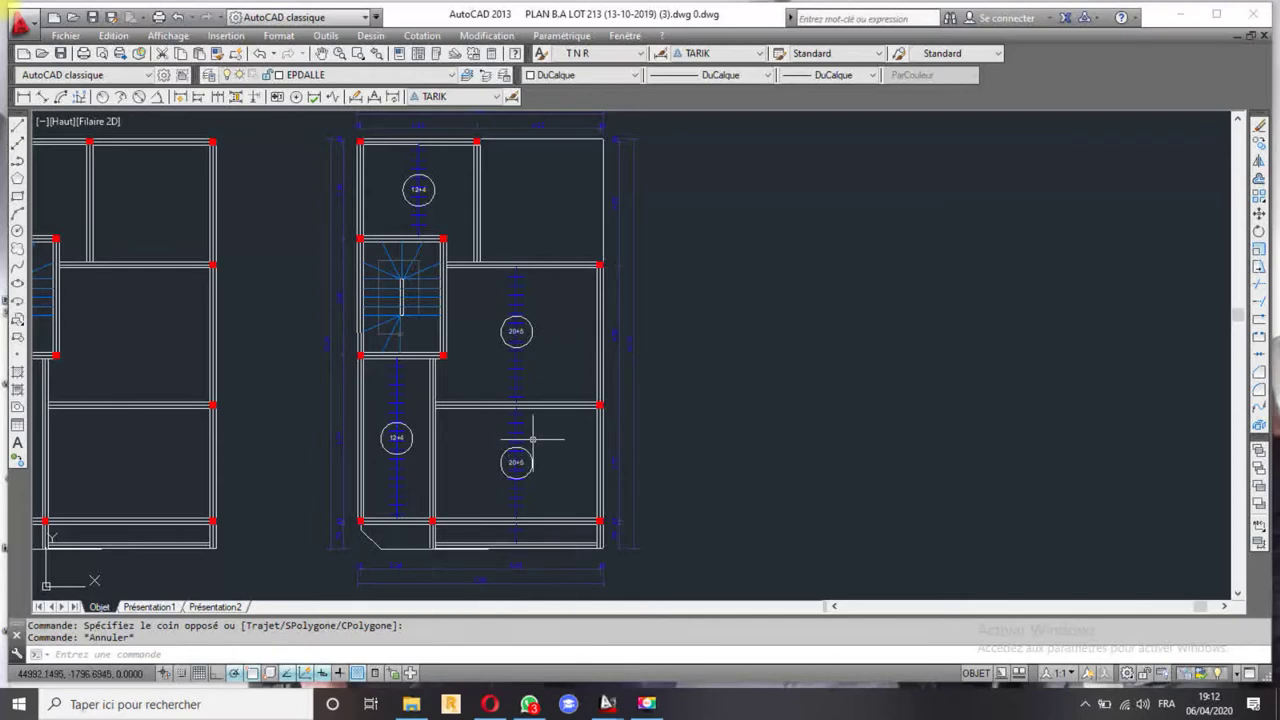
middle_click_drag(370, 383, 693, 387)
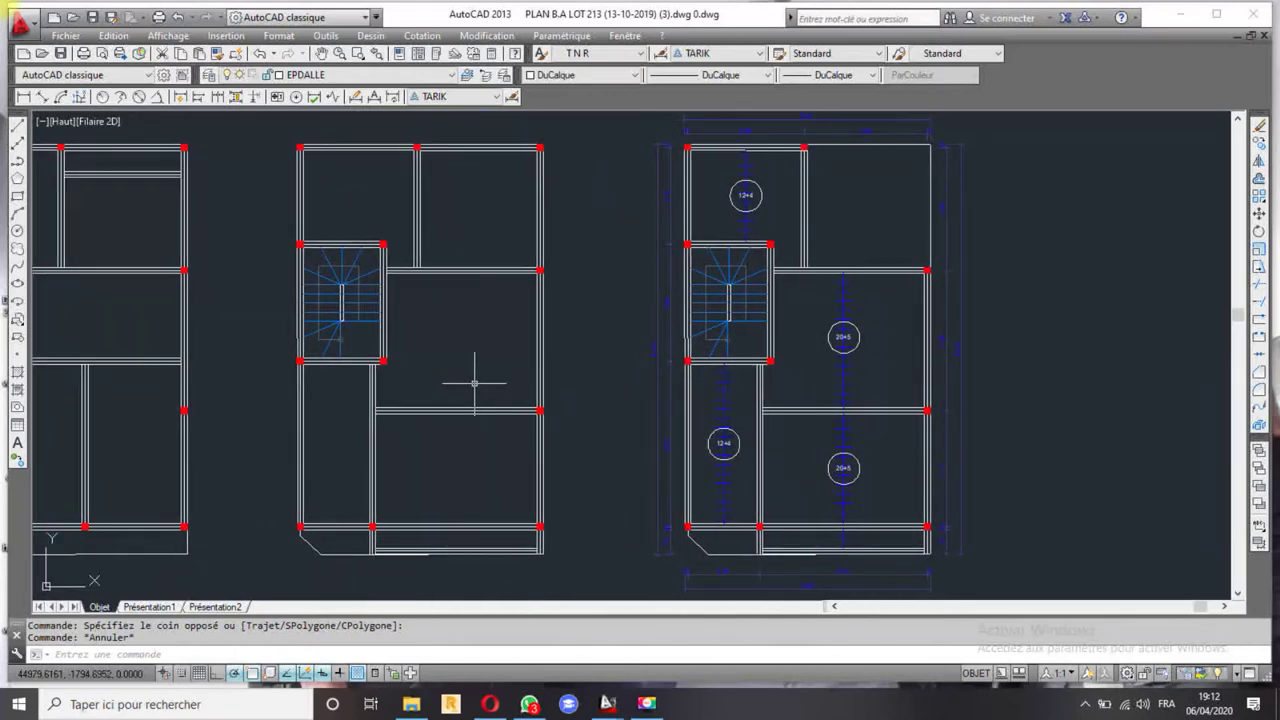
scroll(603, 316, "down", 2)
mouse_move(628, 357)
middle_mouse_down()
mouse_move(514, 357)
mouse_move(499, 370)
middle_mouse_up()
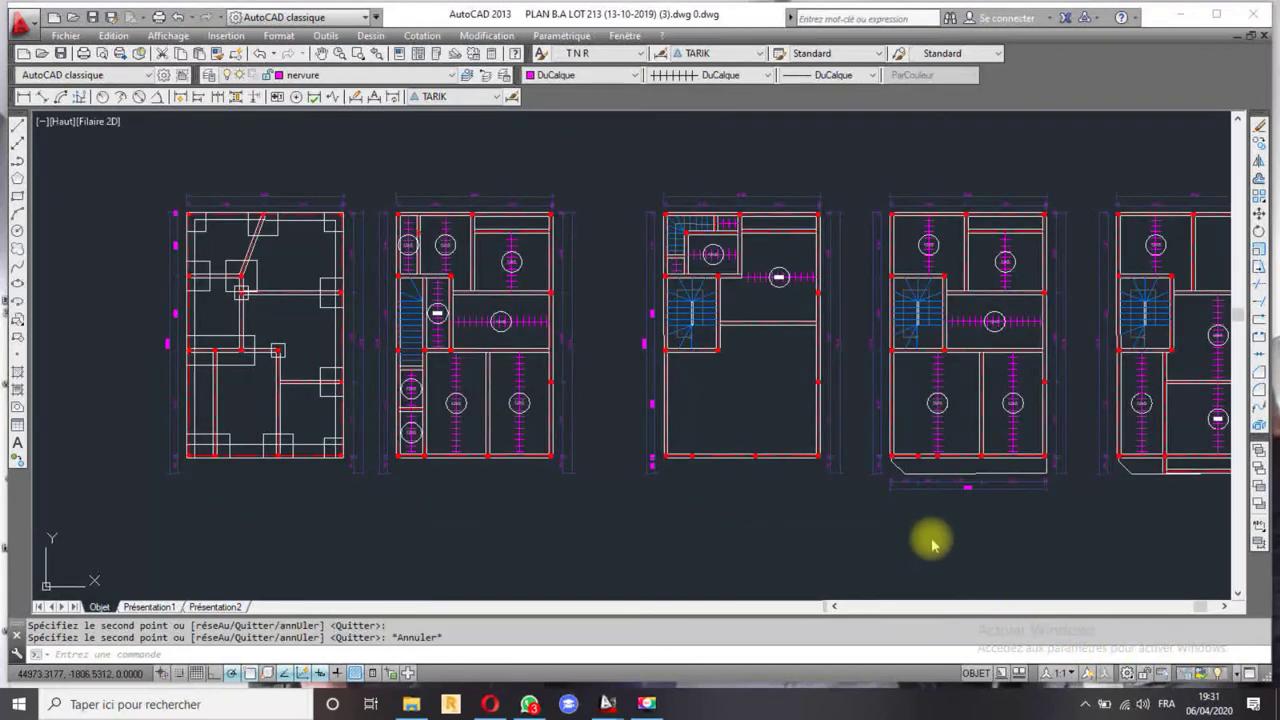
scroll(870, 514, "down", 2)
middle_click_drag(913, 514, 528, 516)
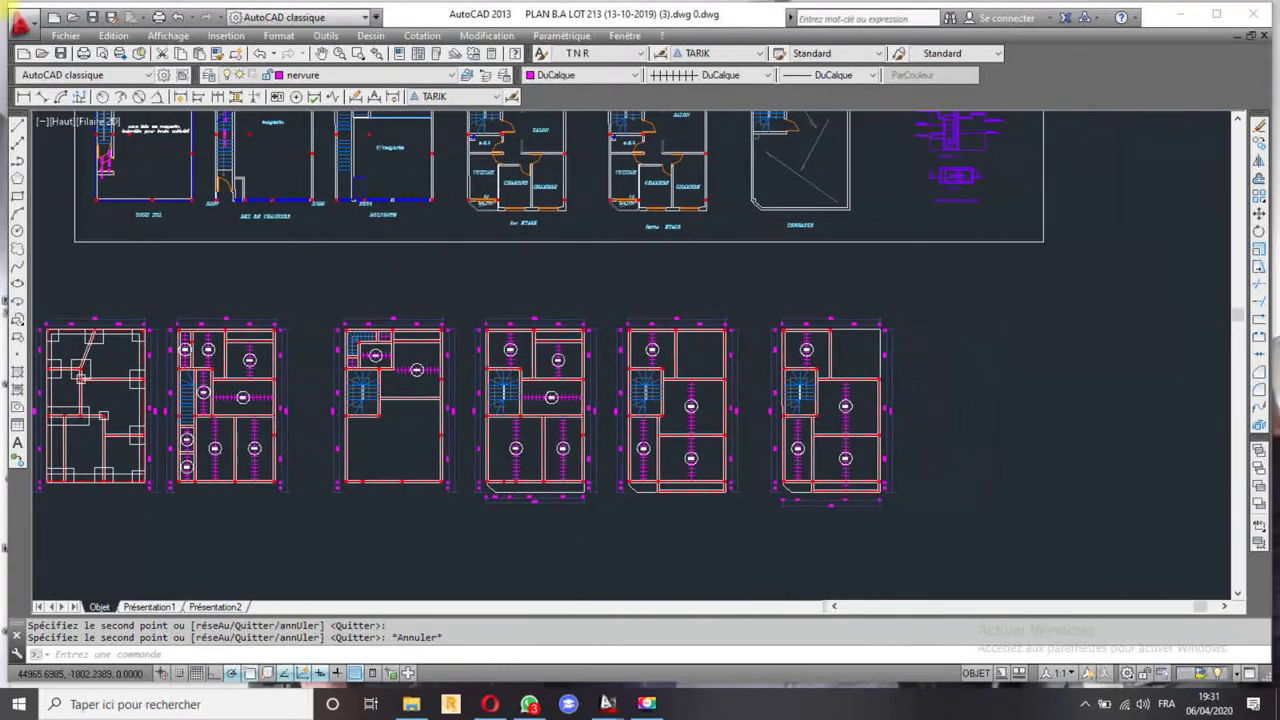
scroll(829, 441, "up", 4)
scroll(825, 437, "down", 3)
middle_click_drag(811, 430, 749, 429)
scroll(616, 422, "up", 3)
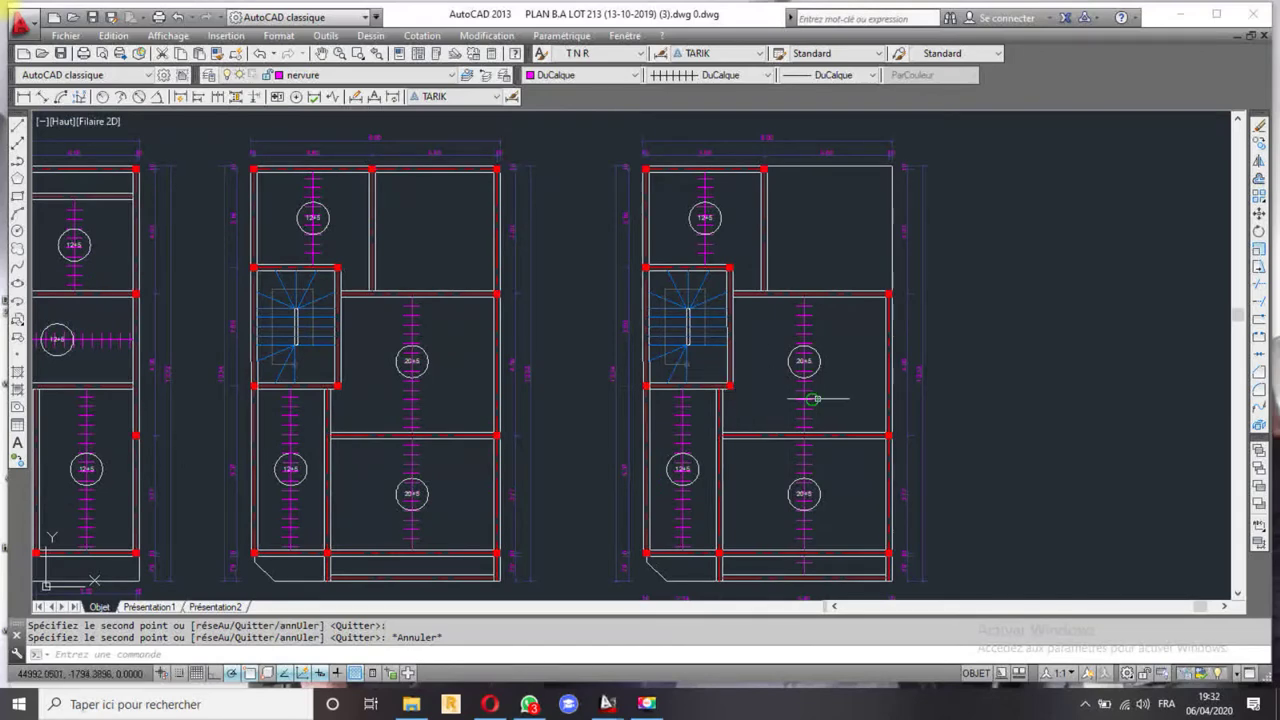
scroll(800, 395, "up", 1)
scroll(700, 375, "up", 3)
scroll(702, 358, "down", 5)
scroll(514, 194, "up", 3)
scroll(584, 200, "up", 3)
scroll(582, 205, "down", 2)
scroll(579, 457, "down", 3)
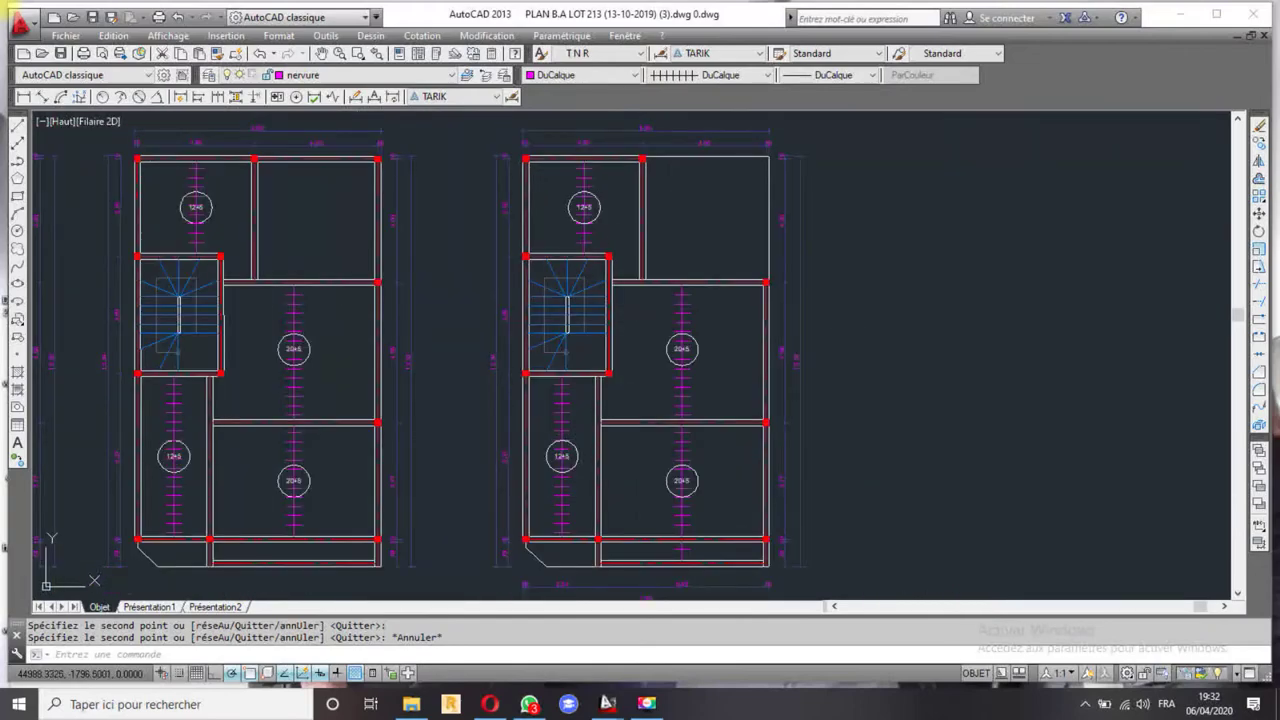
scroll(579, 457, "up", 5)
scroll(429, 394, "down", 3)
middle_click_drag(429, 394, 700, 366)
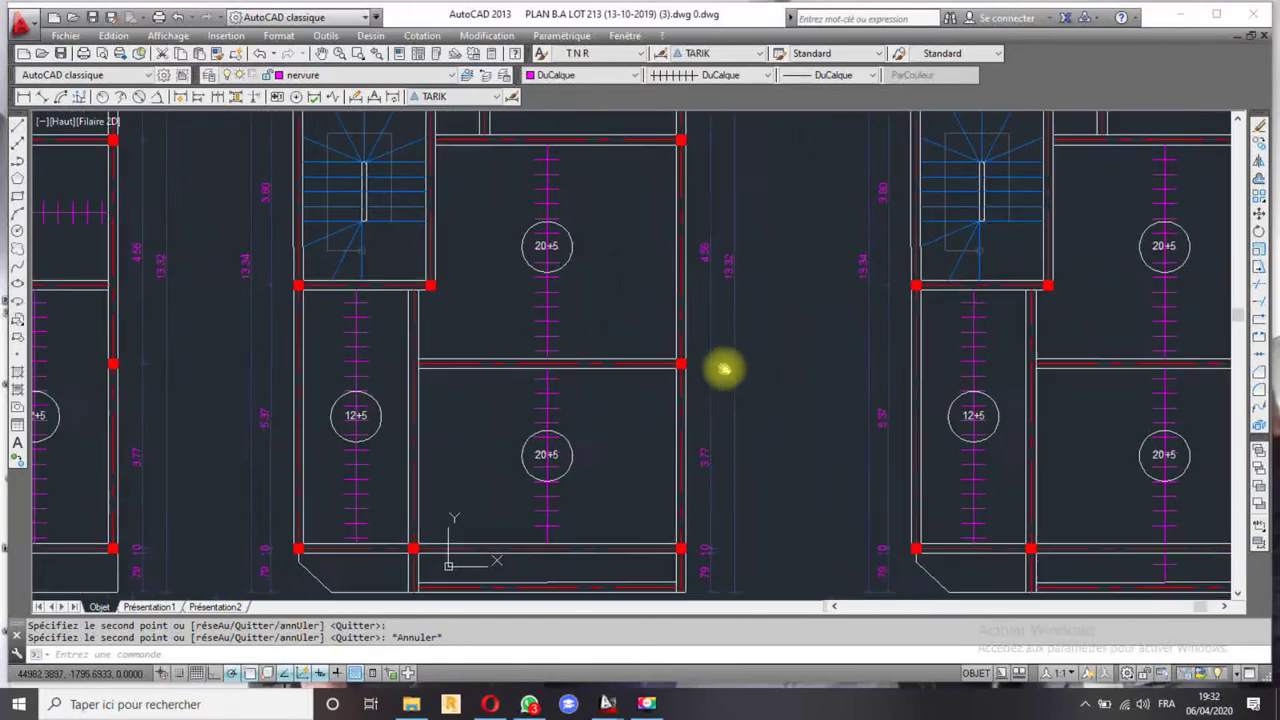
scroll(576, 348, "down", 2)
scroll(576, 348, "up", 1)
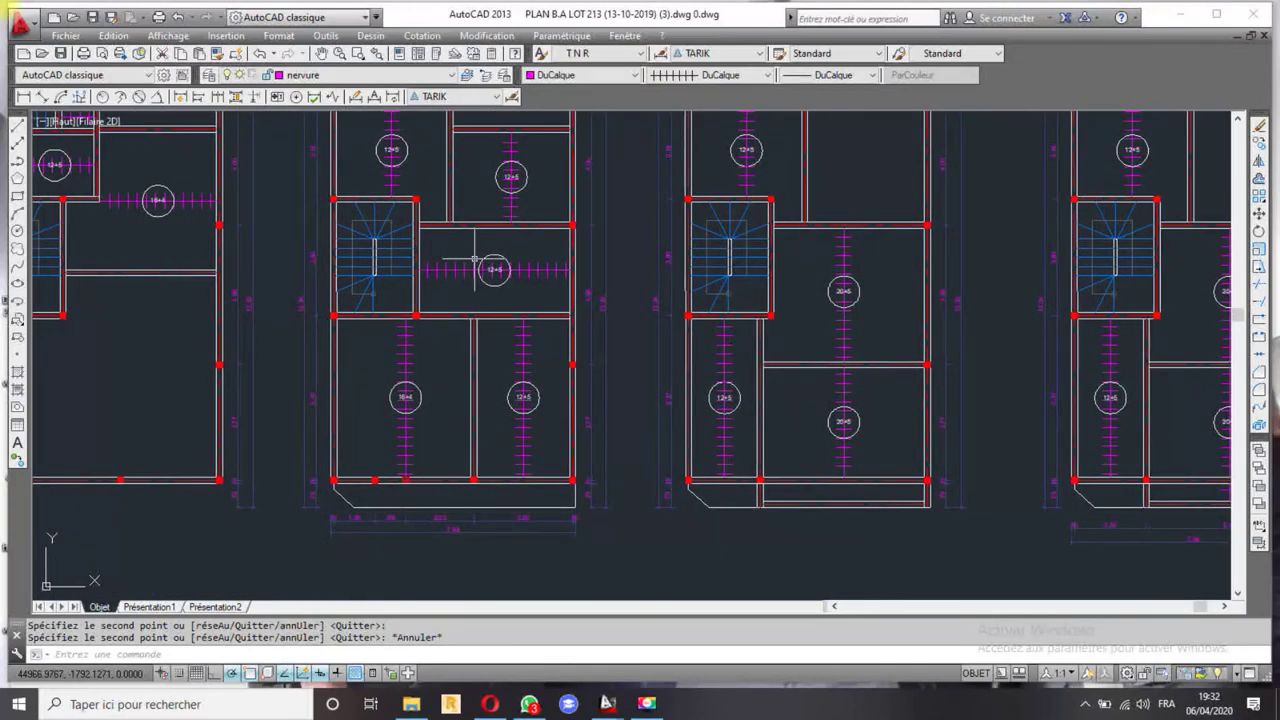
middle_click_drag(480, 366, 542, 282)
scroll(542, 282, "up", 2)
scroll(542, 282, "down", 3)
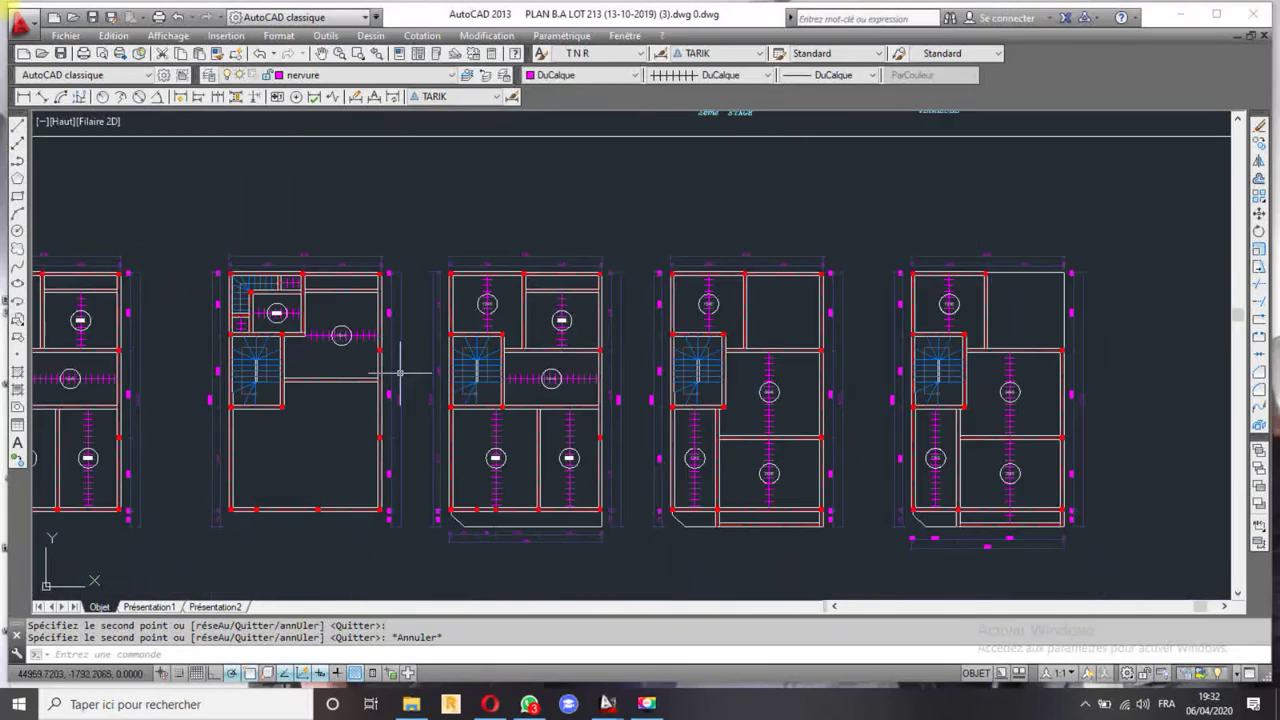
middle_click_drag(400, 372, 658, 350)
middle_click_drag(391, 362, 543, 372)
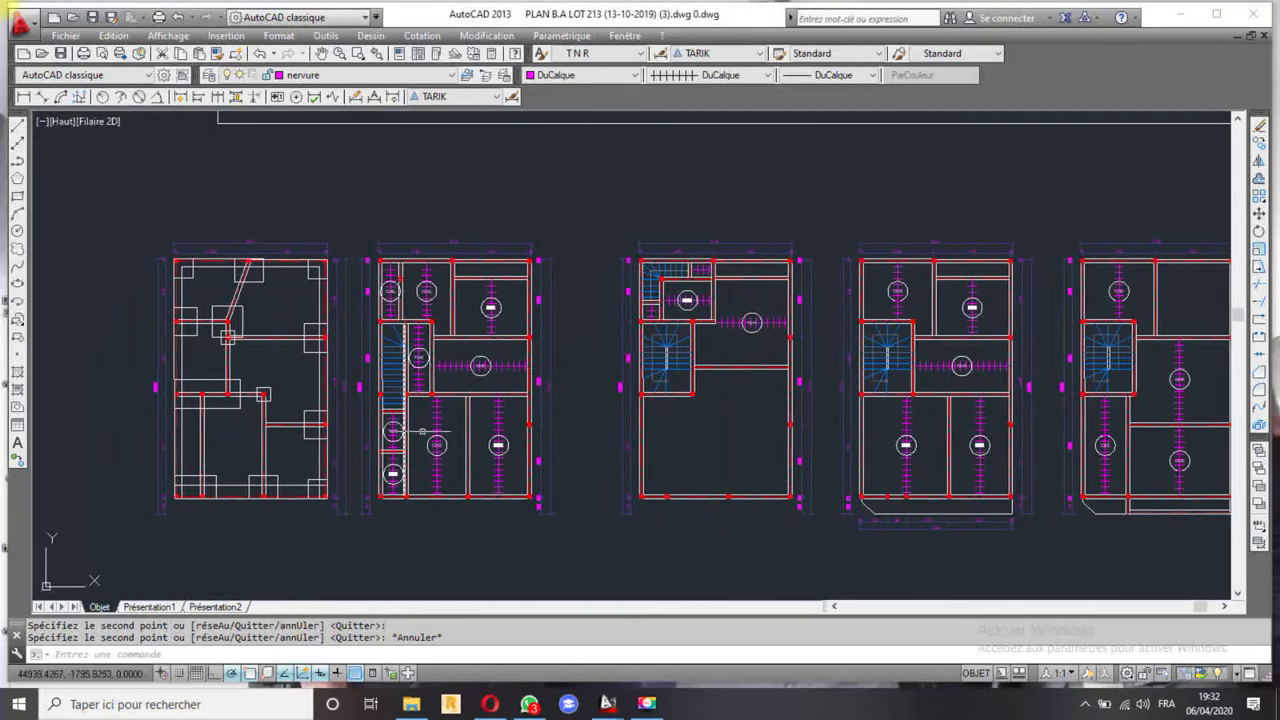
middle_click_drag(880, 503, 640, 480)
scroll(663, 451, "up", 5)
scroll(562, 501, "down", 2)
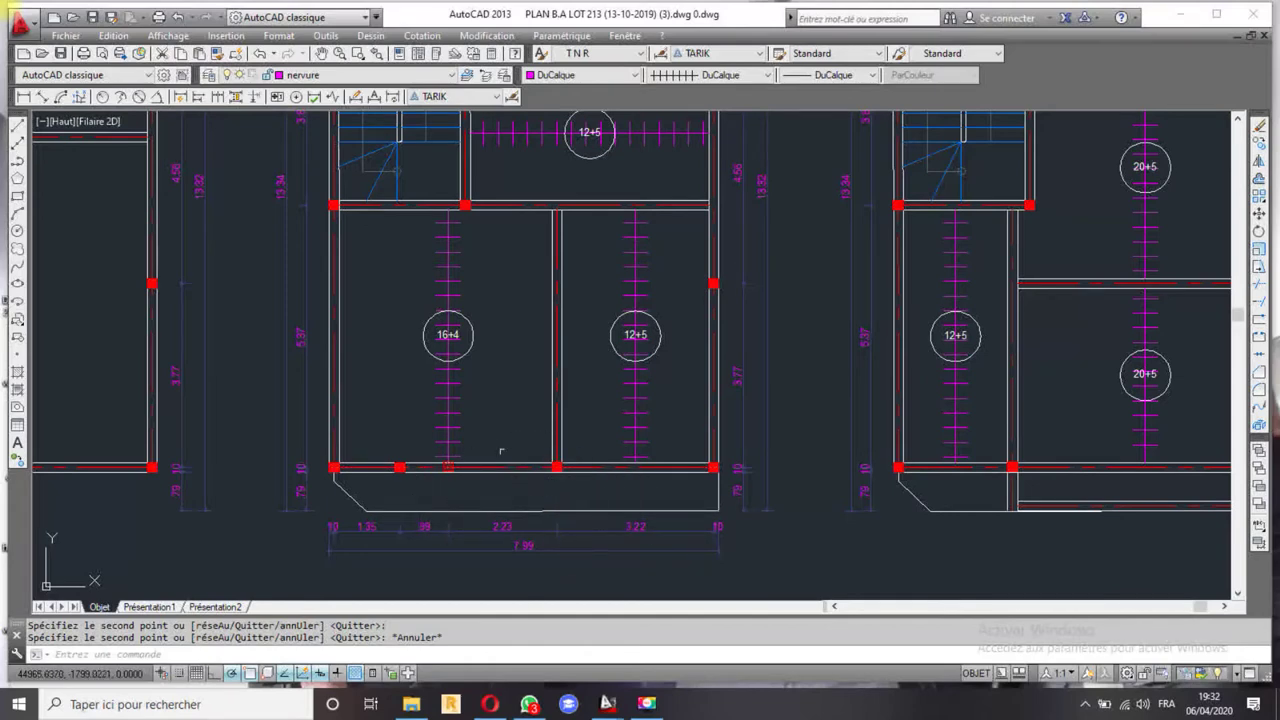
scroll(561, 465, "down", 2)
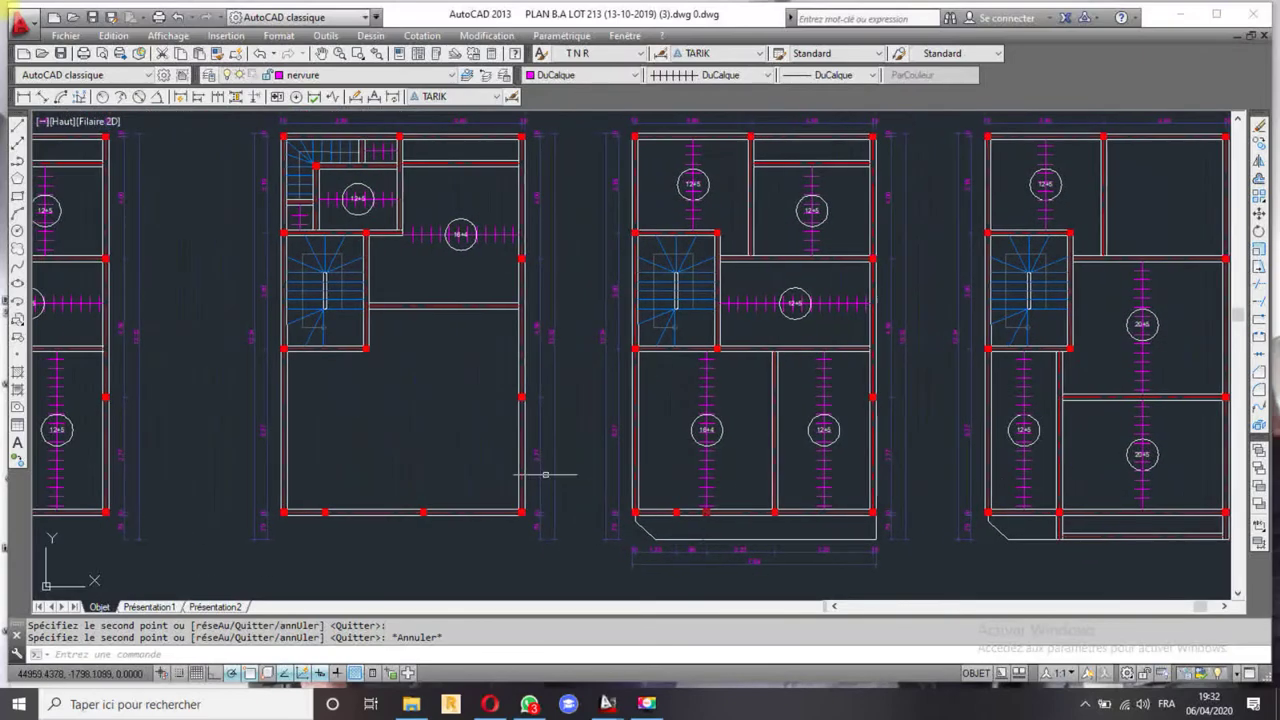
scroll(329, 414, "down", 3)
scroll(400, 410, "up", 1)
scroll(376, 410, "up", 2)
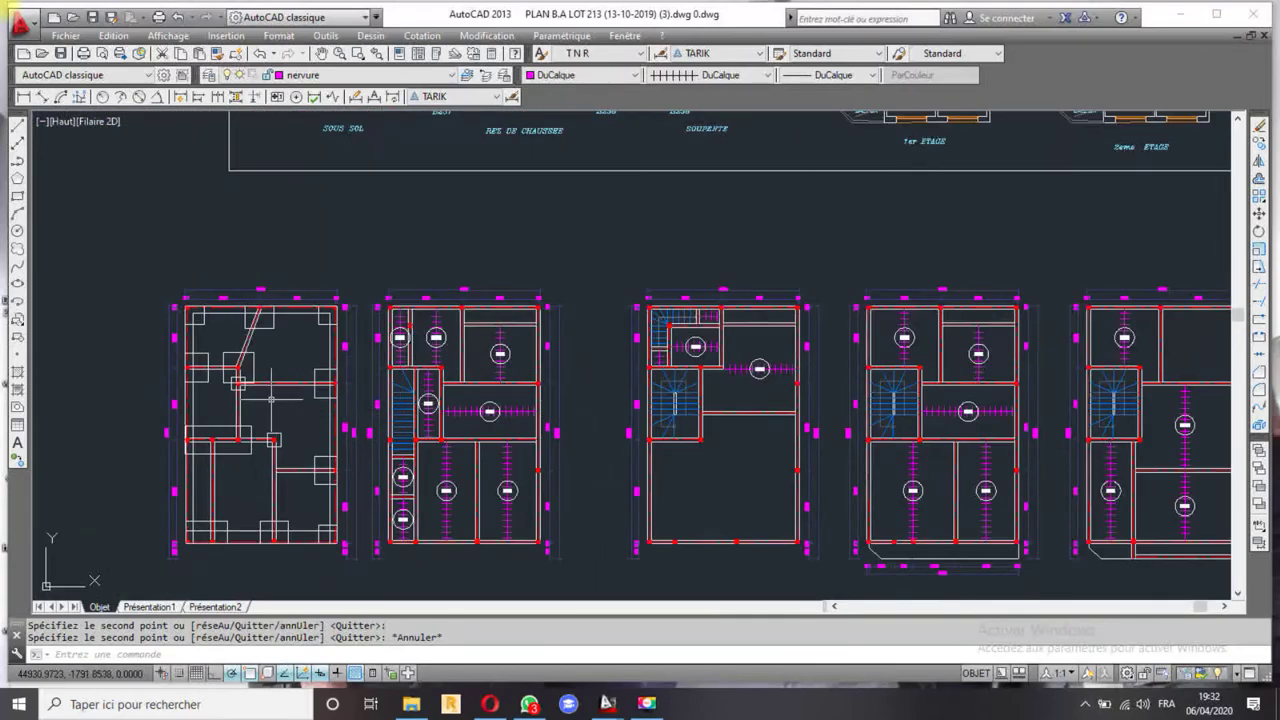
scroll(271, 398, "up", 2)
middle_click_drag(536, 455, 508, 299)
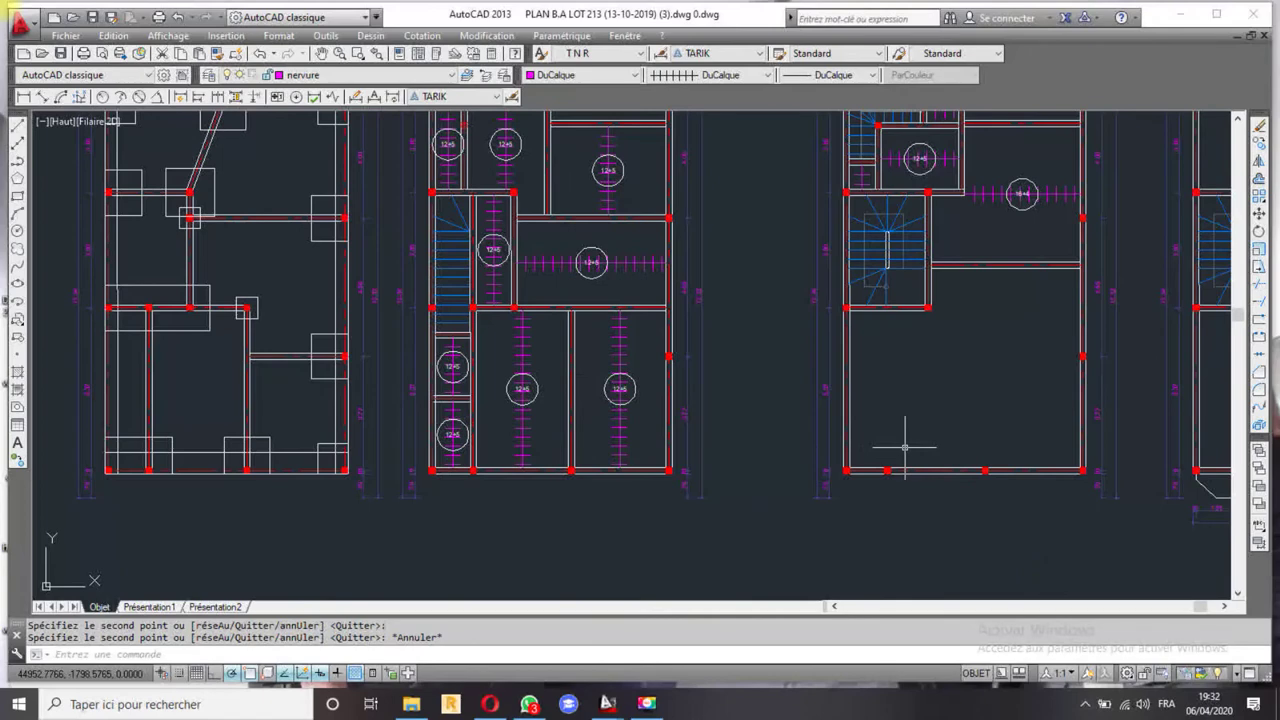
middle_click_drag(904, 447, 691, 432)
- Add an aligned .10 dimension across the left wall thickness, placed below the wall
left_click(40, 96)
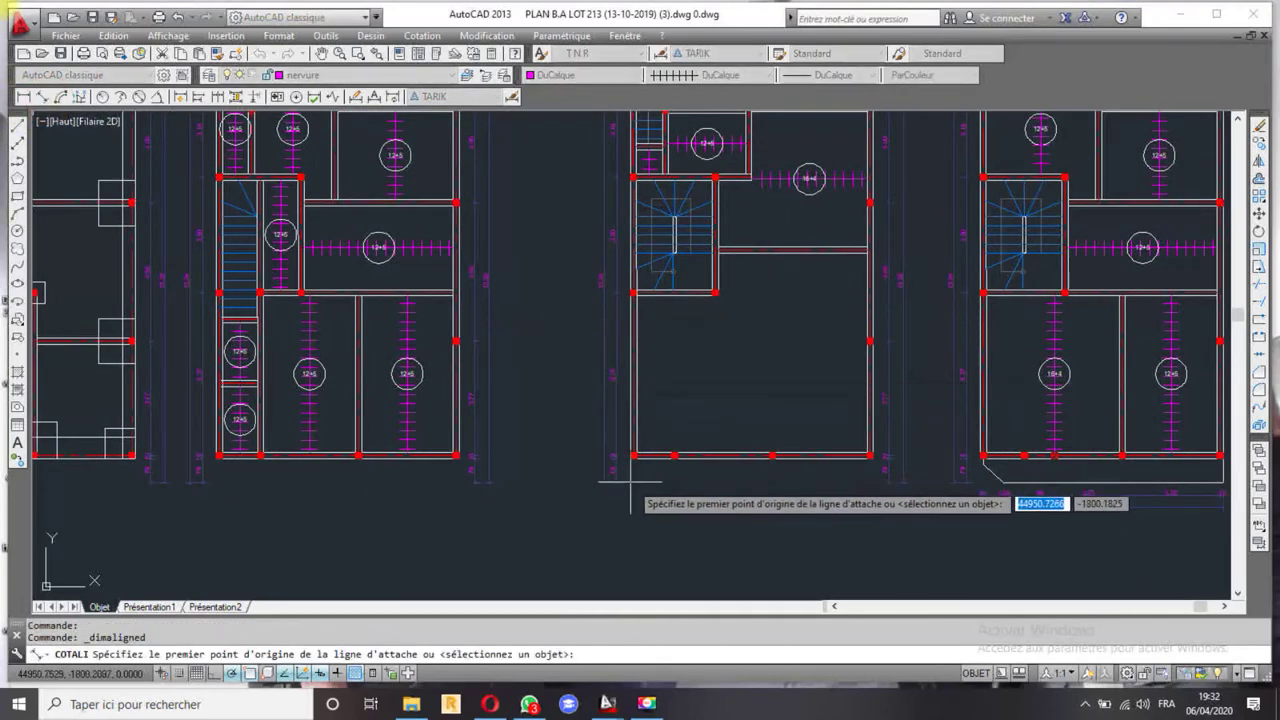
scroll(630, 485, "up", 6)
left_click(607, 372)
left_click(607, 405)
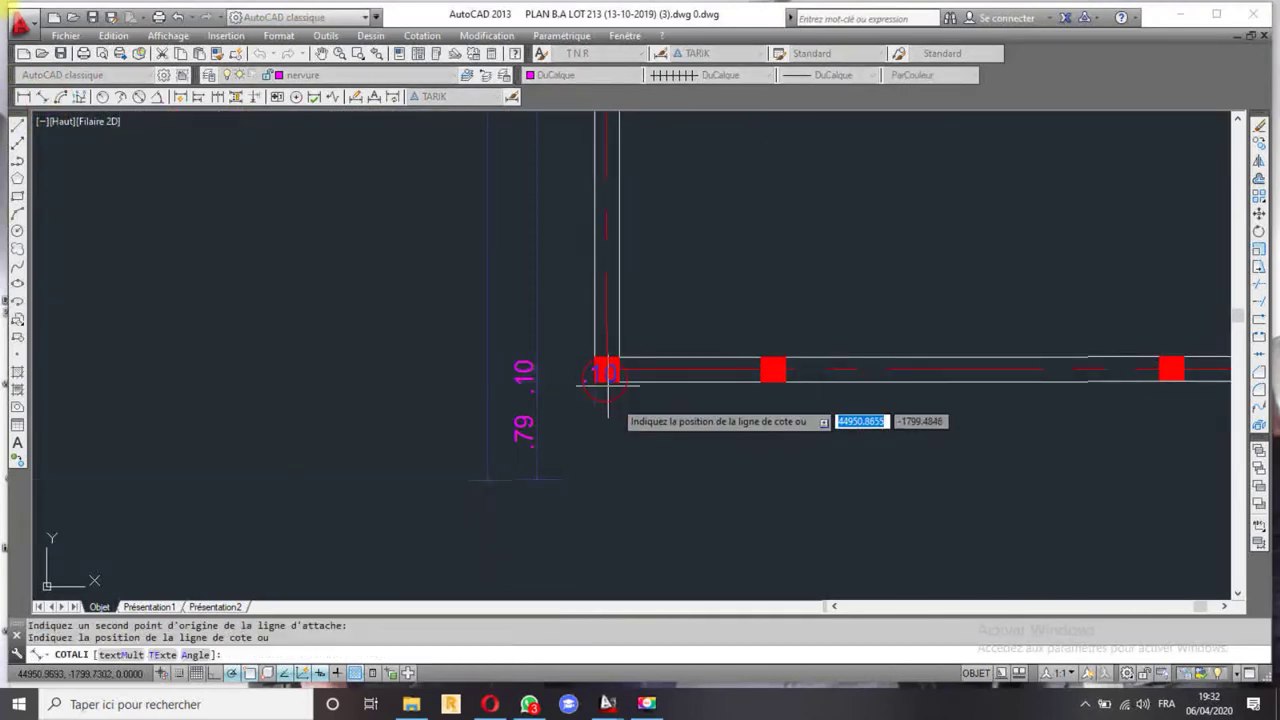
scroll(607, 383, "down", 3)
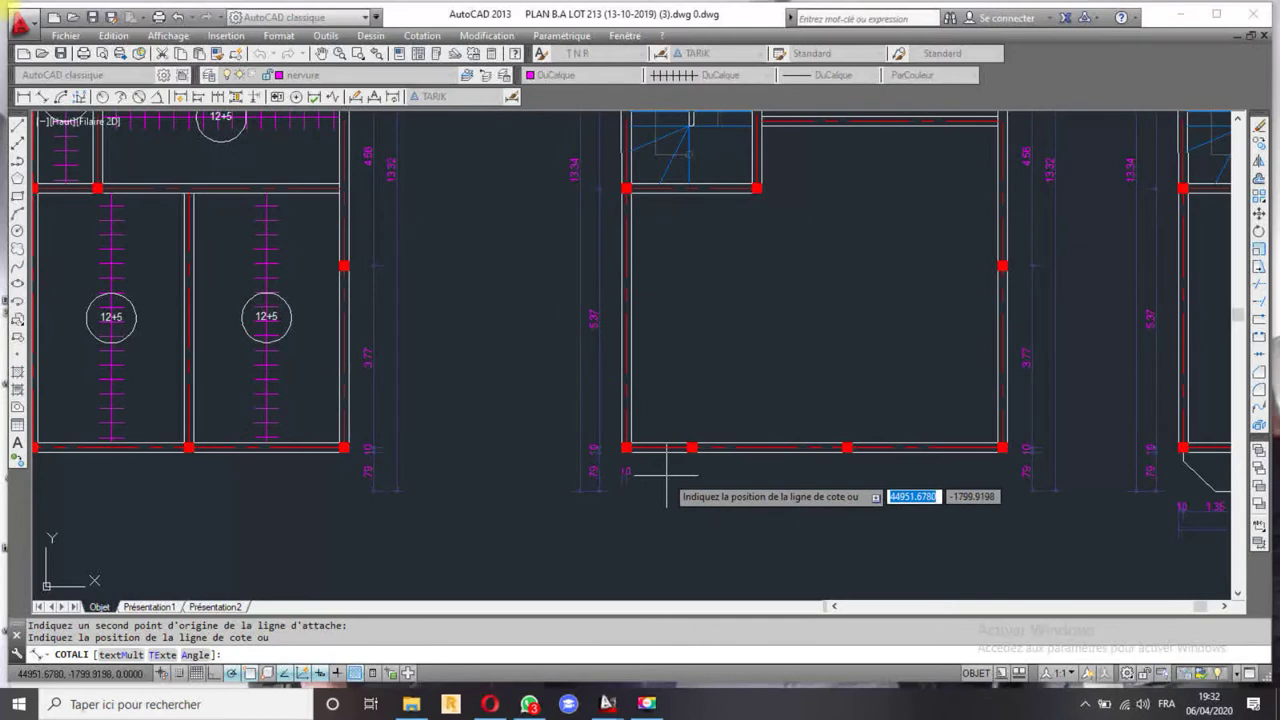
scroll(666, 477, "up", 2)
left_click(667, 474)
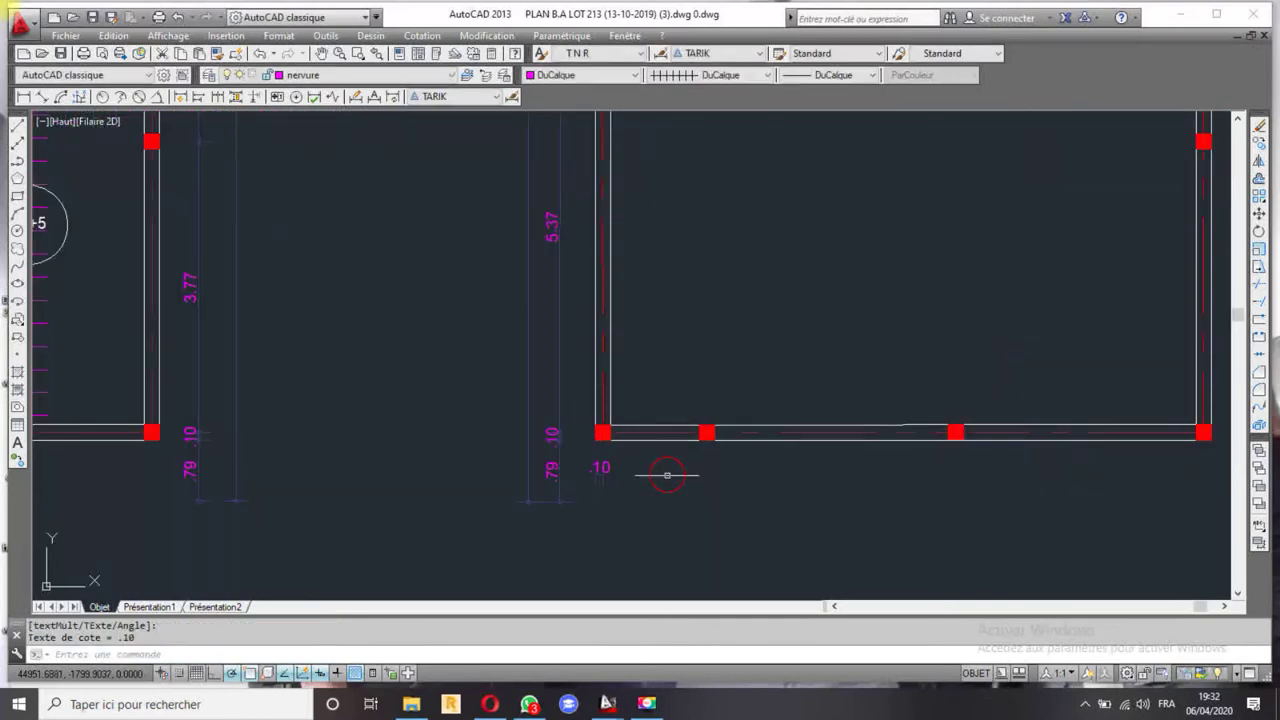
- Continue the dimension chain with 1.35, 3.23, 3.22 and .10 segments
left_click(216, 96)
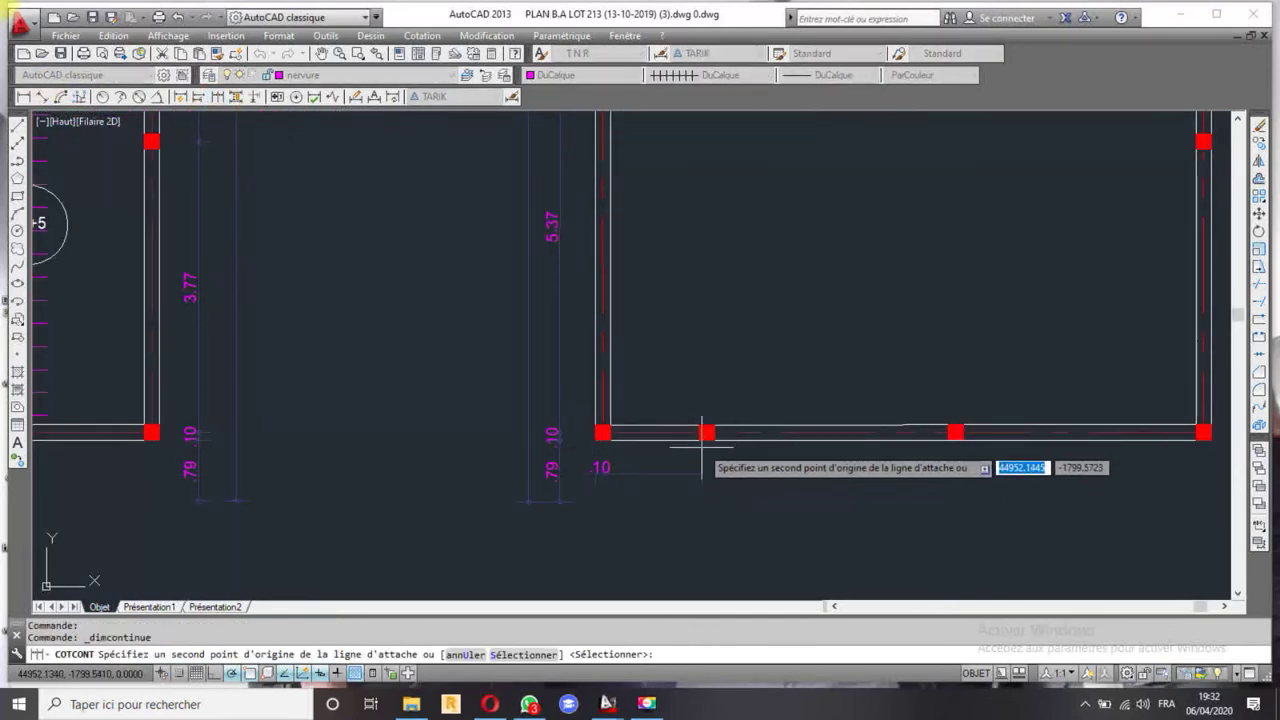
left_click(706, 433)
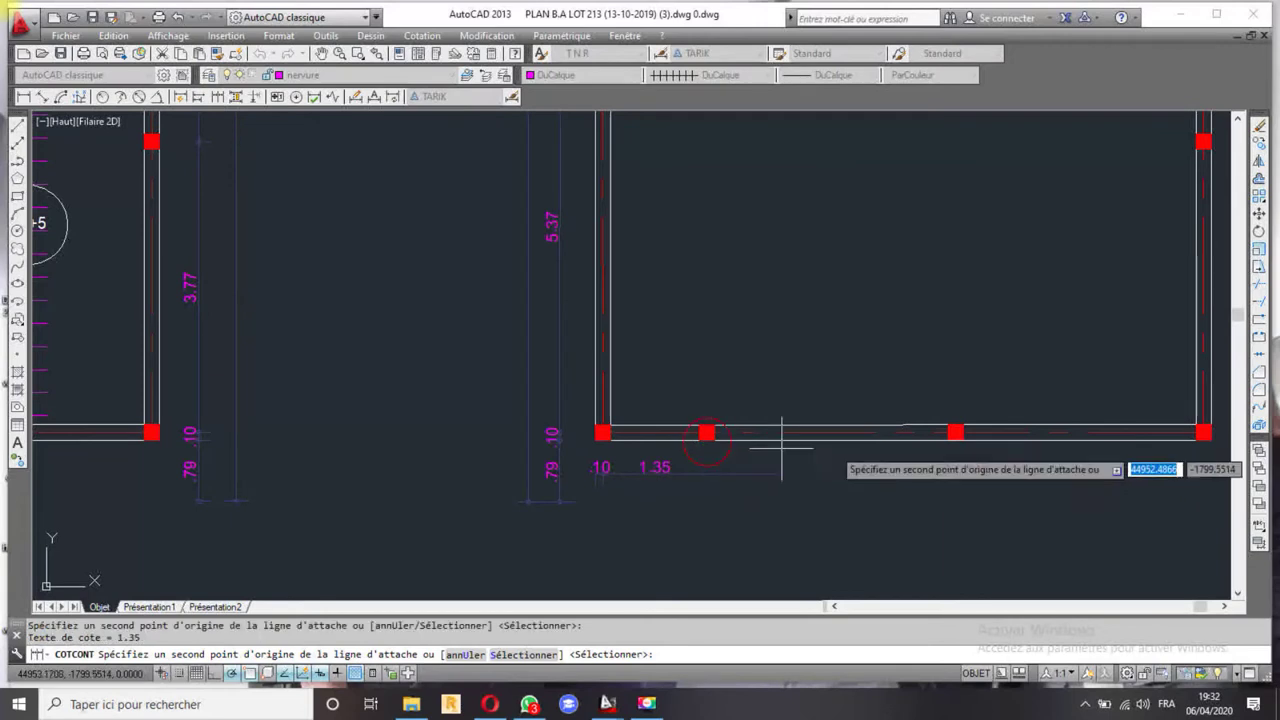
left_click(955, 432)
middle_click_drag(1204, 440, 786, 440)
left_click(786, 436)
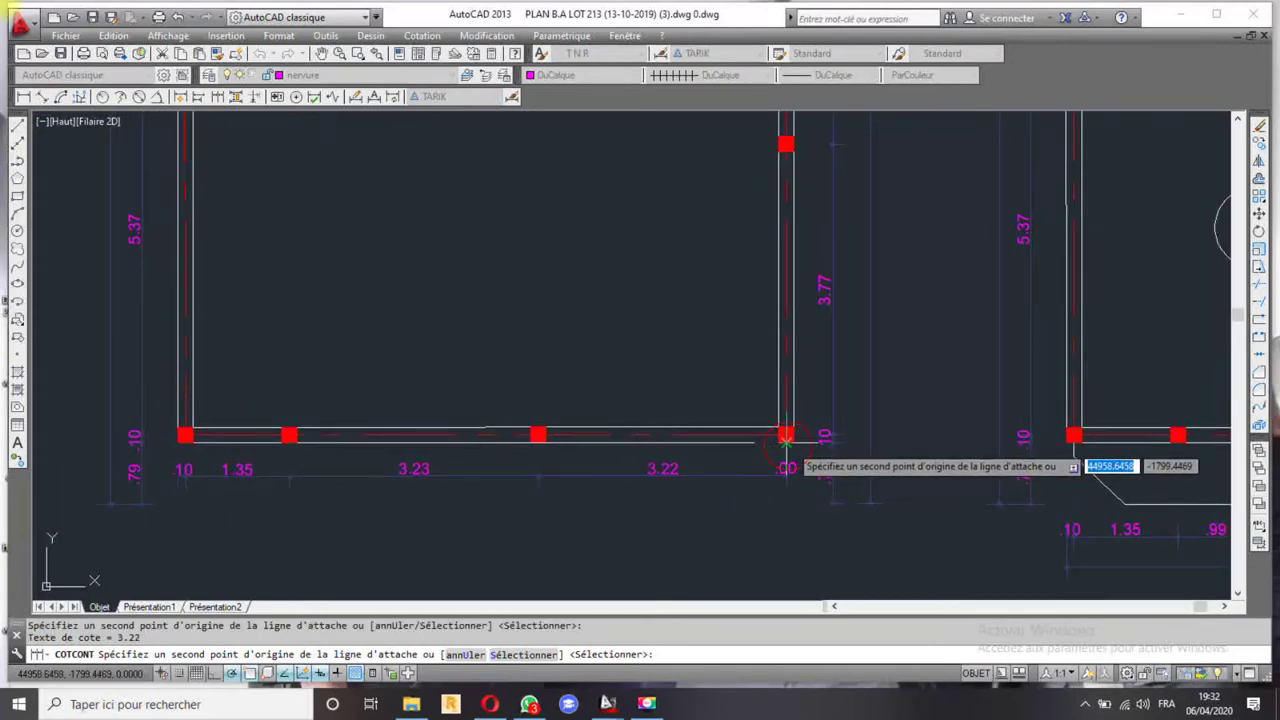
left_click(793, 436)
key("Escape")
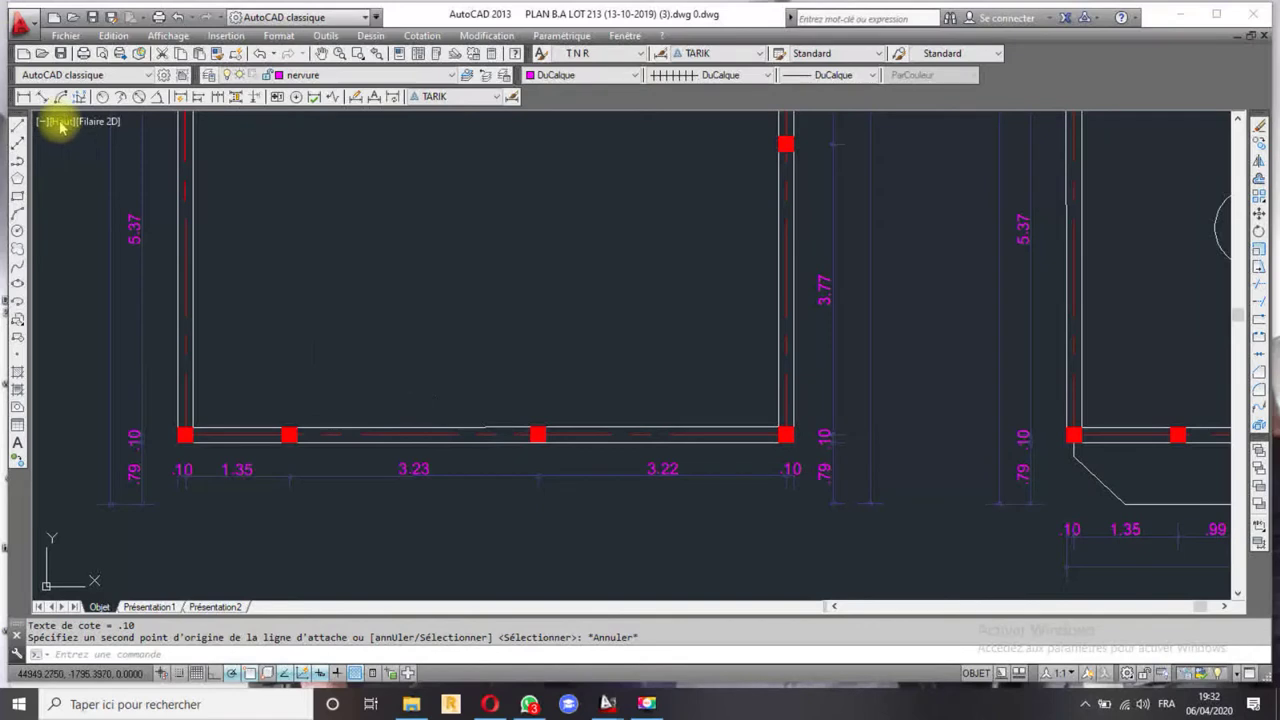
- Add an aligned 7.99 overall dimension below the chain, from left wall to right corner
left_click(42, 96)
left_click(185, 437)
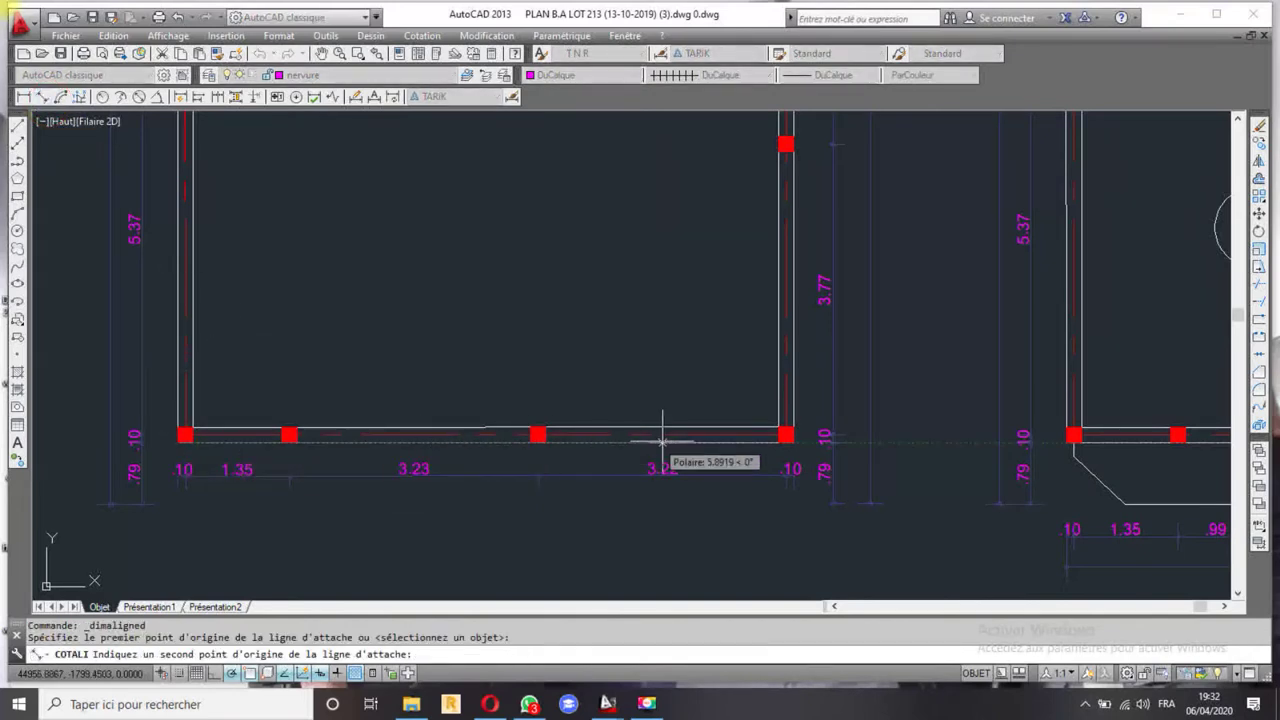
left_click(786, 436)
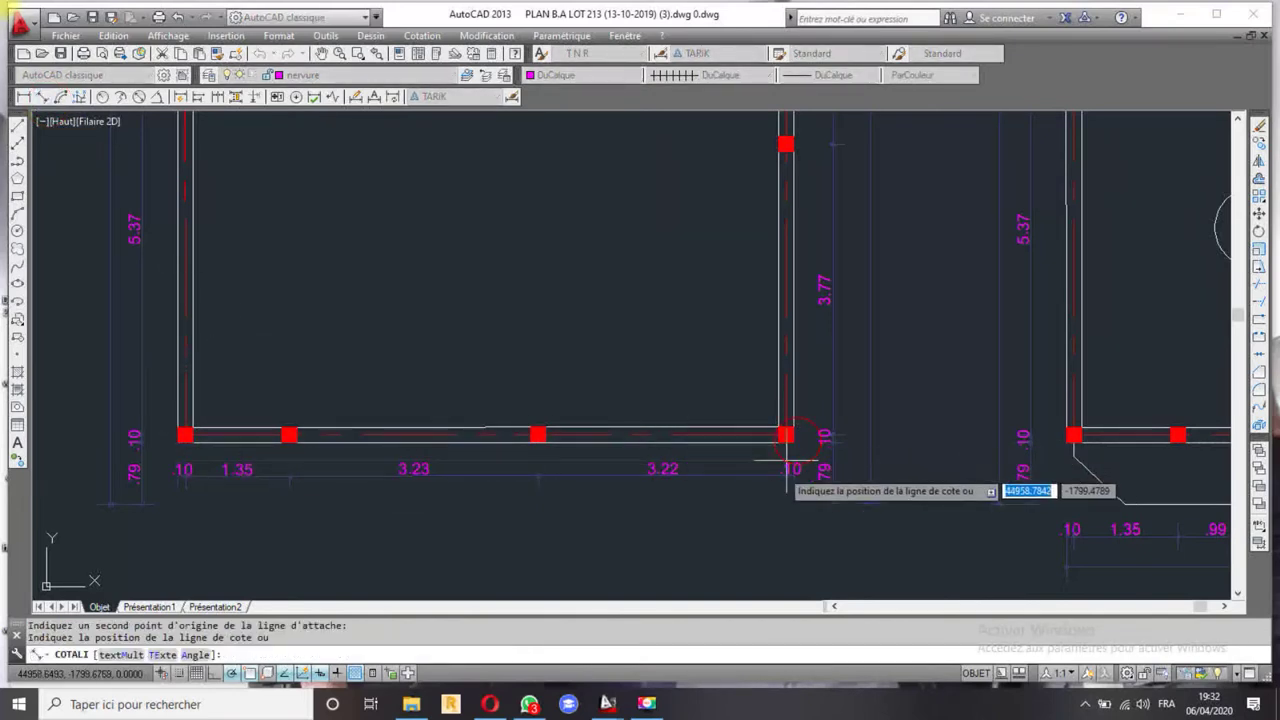
left_click(768, 512)
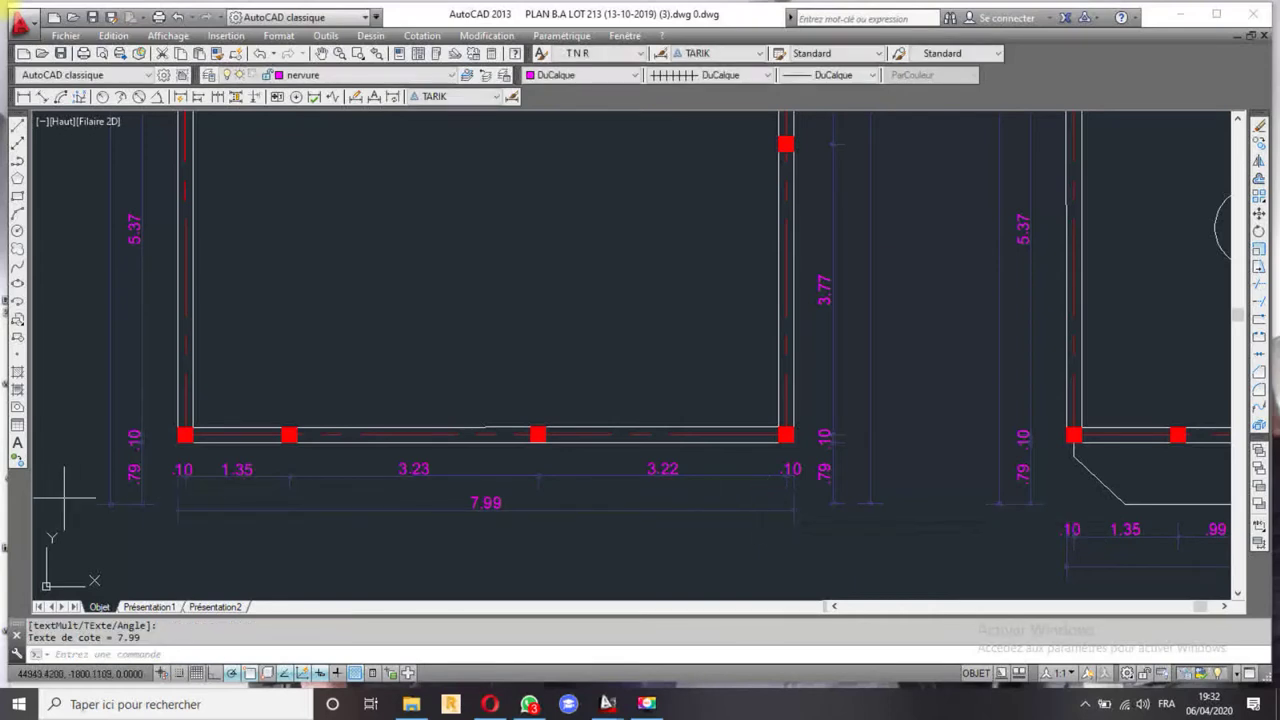
left_click(130, 478)
- Delete the small 79 dimension below the first floor plan
left_click(127, 480)
left_click(177, 505)
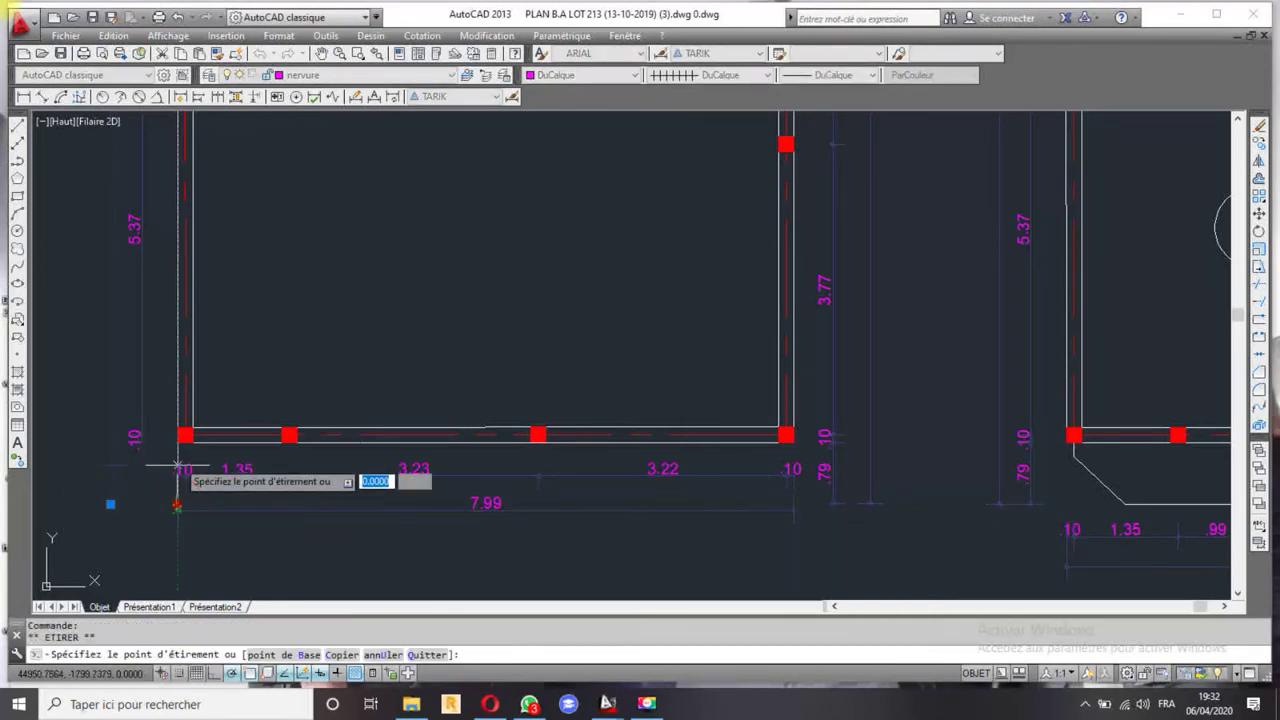
key("Escape")
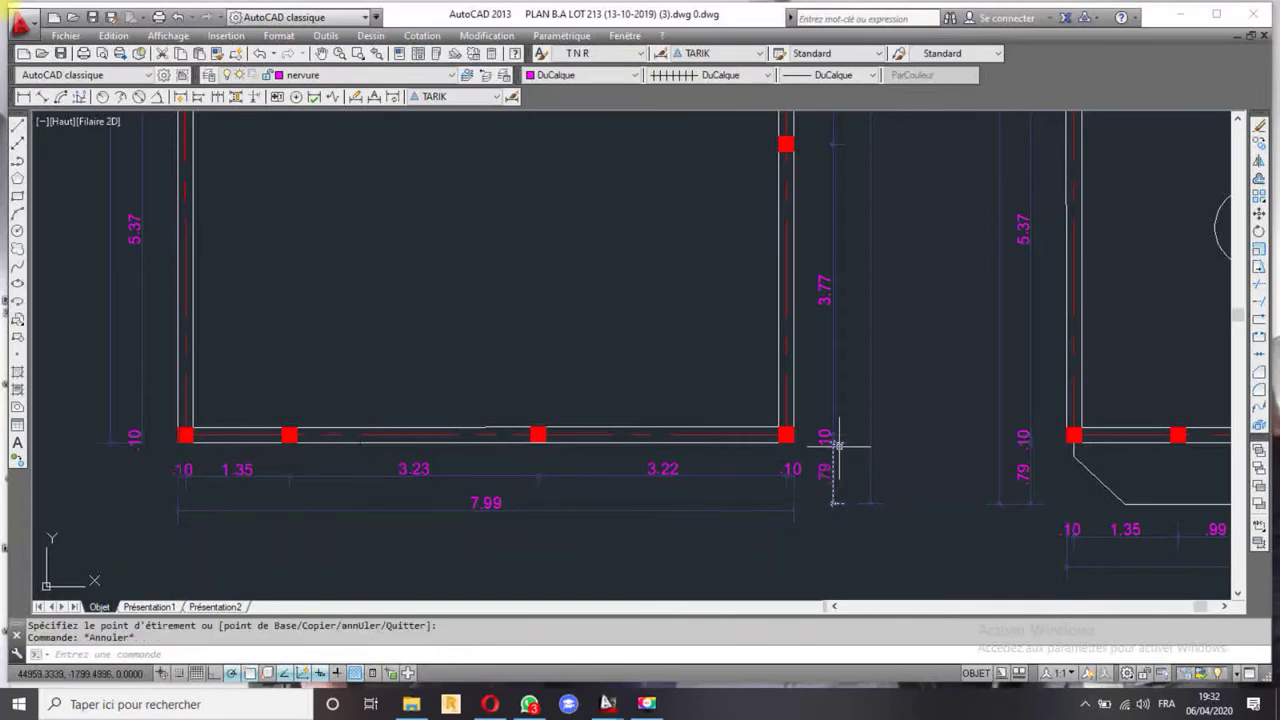
left_click(822, 465)
left_click(851, 503)
key("Delete")
- Delete another leftover dimension, undoing an accidental stretch of the 7.99 dimension
left_click(785, 502)
left_click(793, 503)
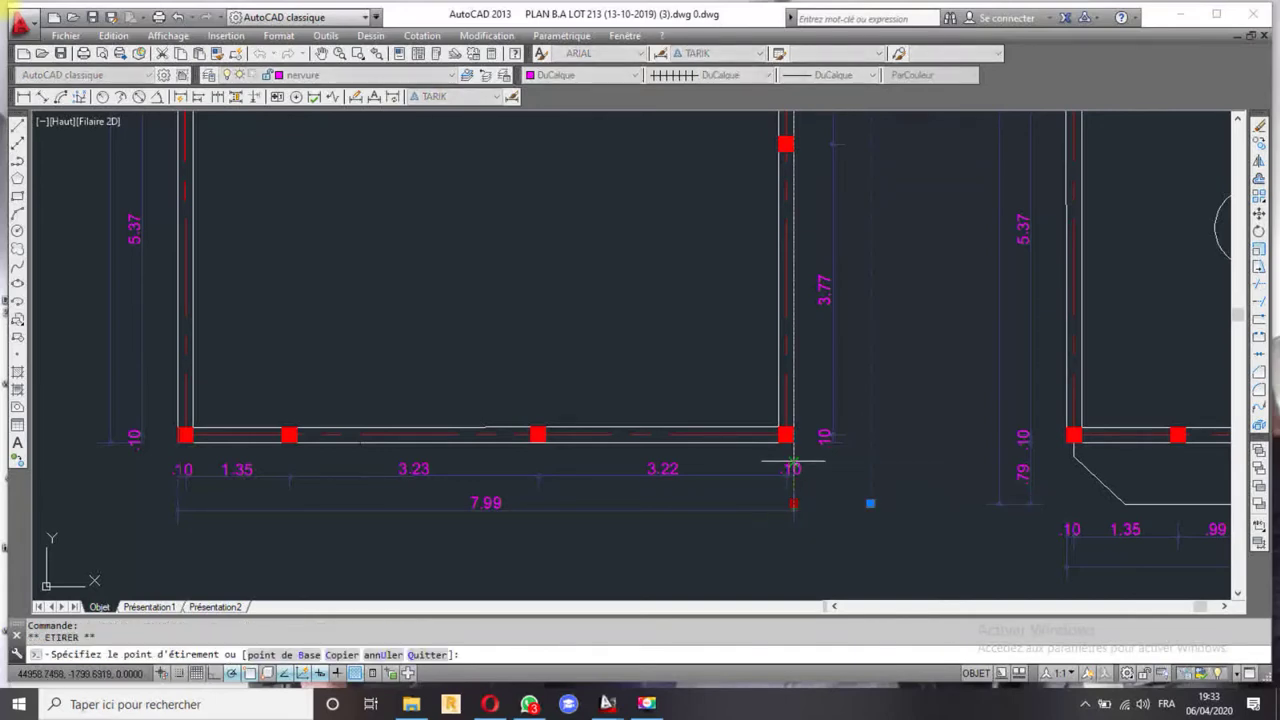
scroll(766, 503, "down", 5)
key("Escape")
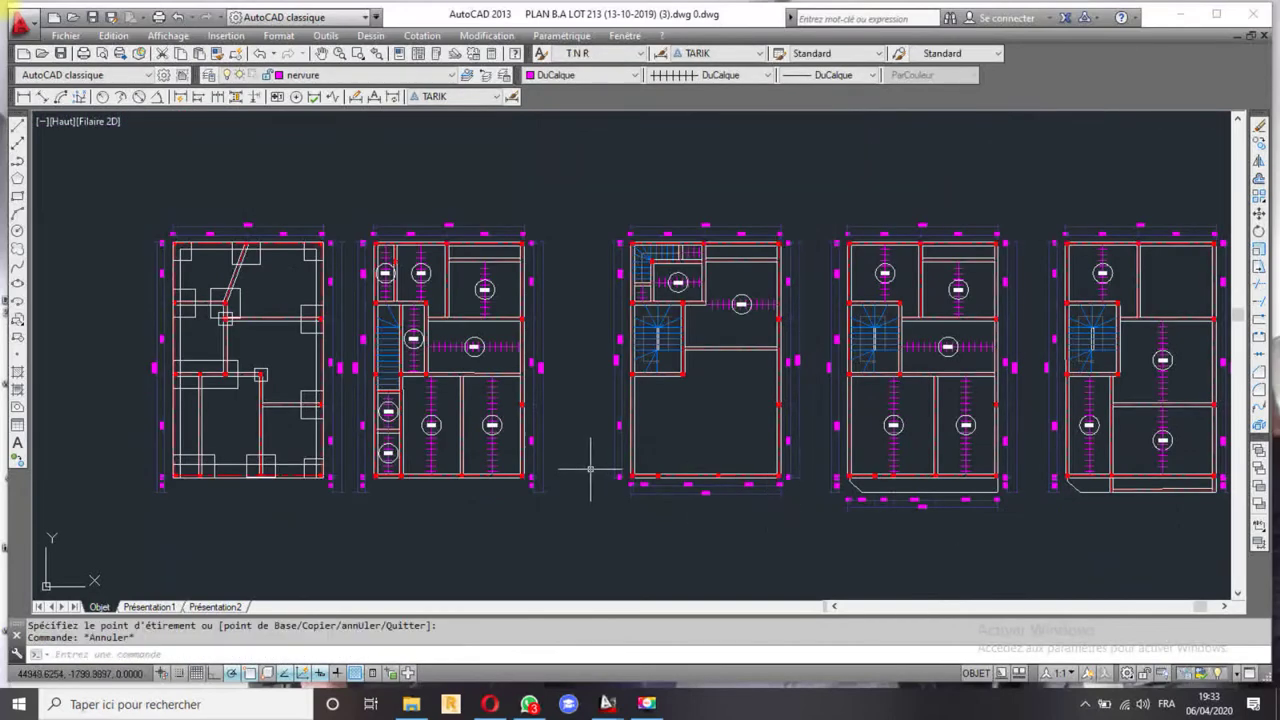
scroll(602, 493, "up", 2)
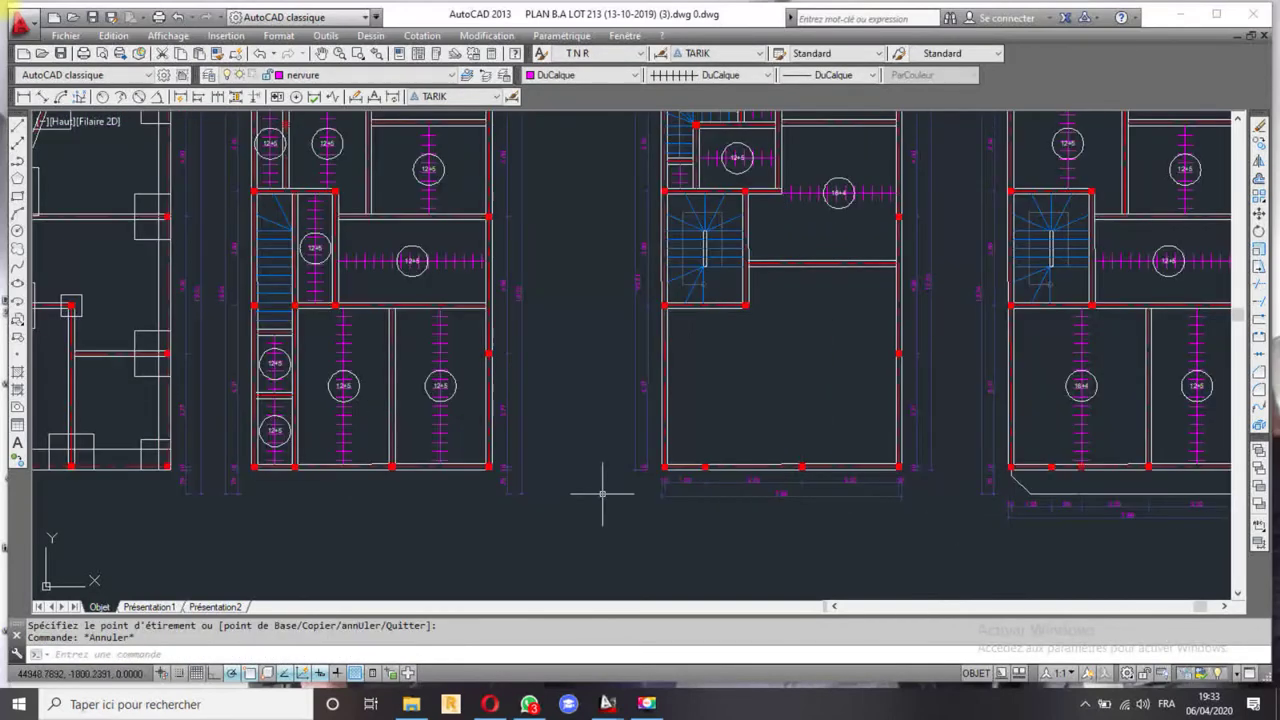
left_click(183, 481)
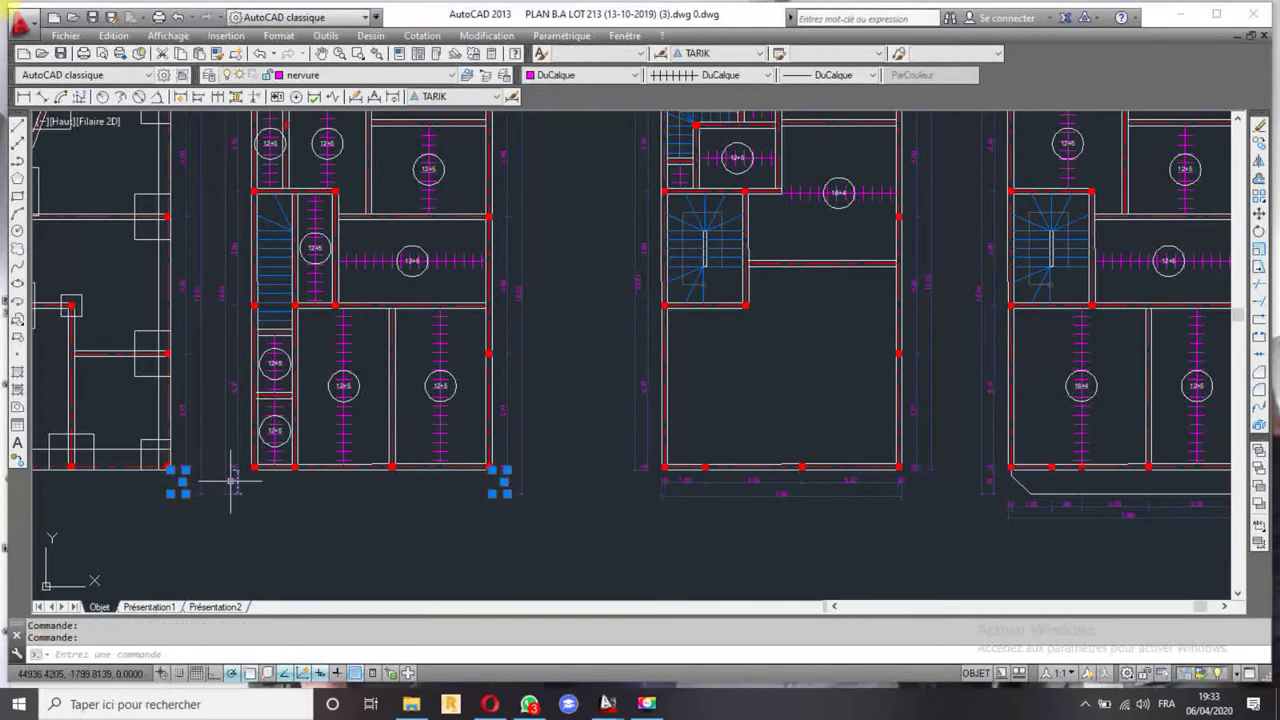
key("Delete")
- Delete the stray dimension at the next plan's corner
middle_click_drag(360, 526, 748, 486)
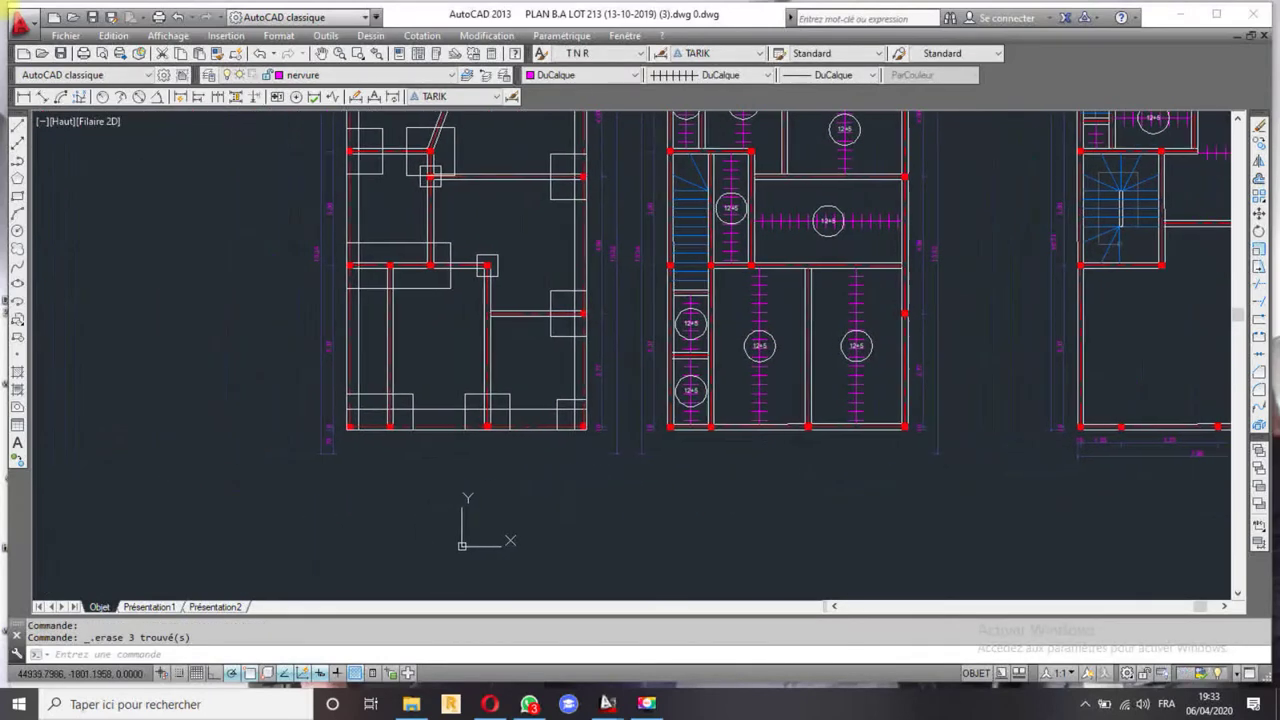
left_click(322, 445)
mouse_move(330, 430)
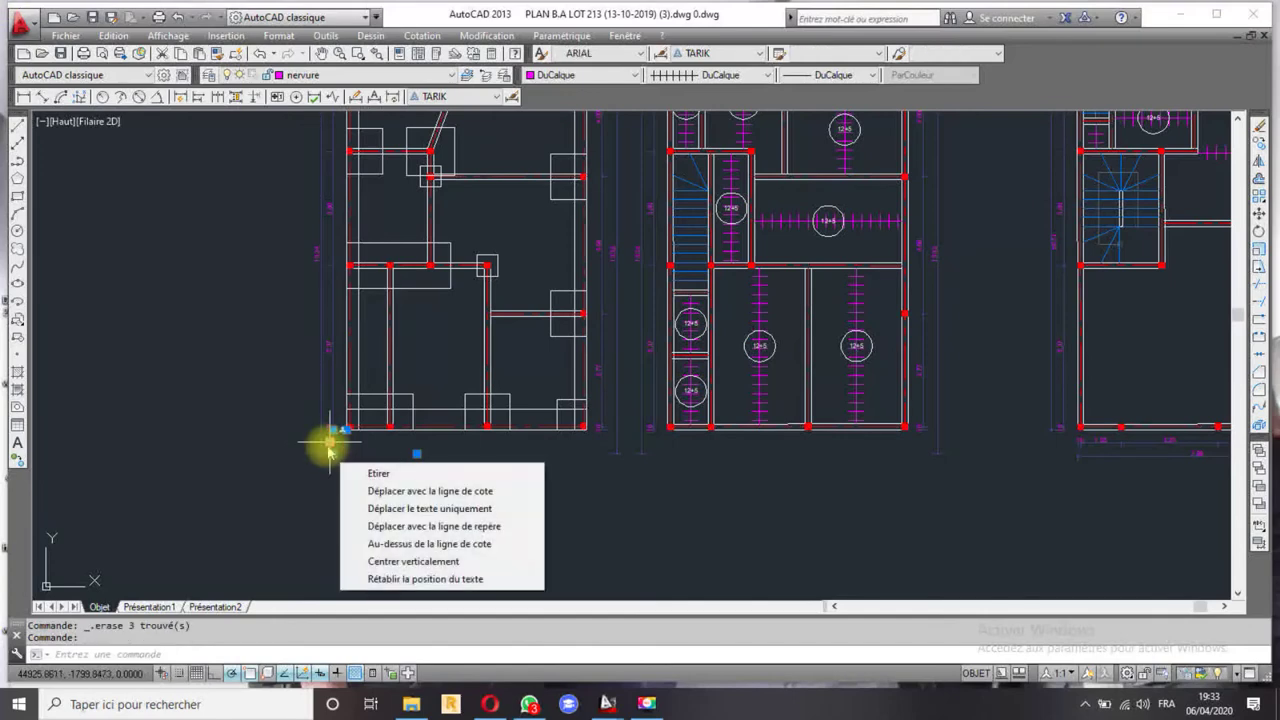
left_click(240, 512)
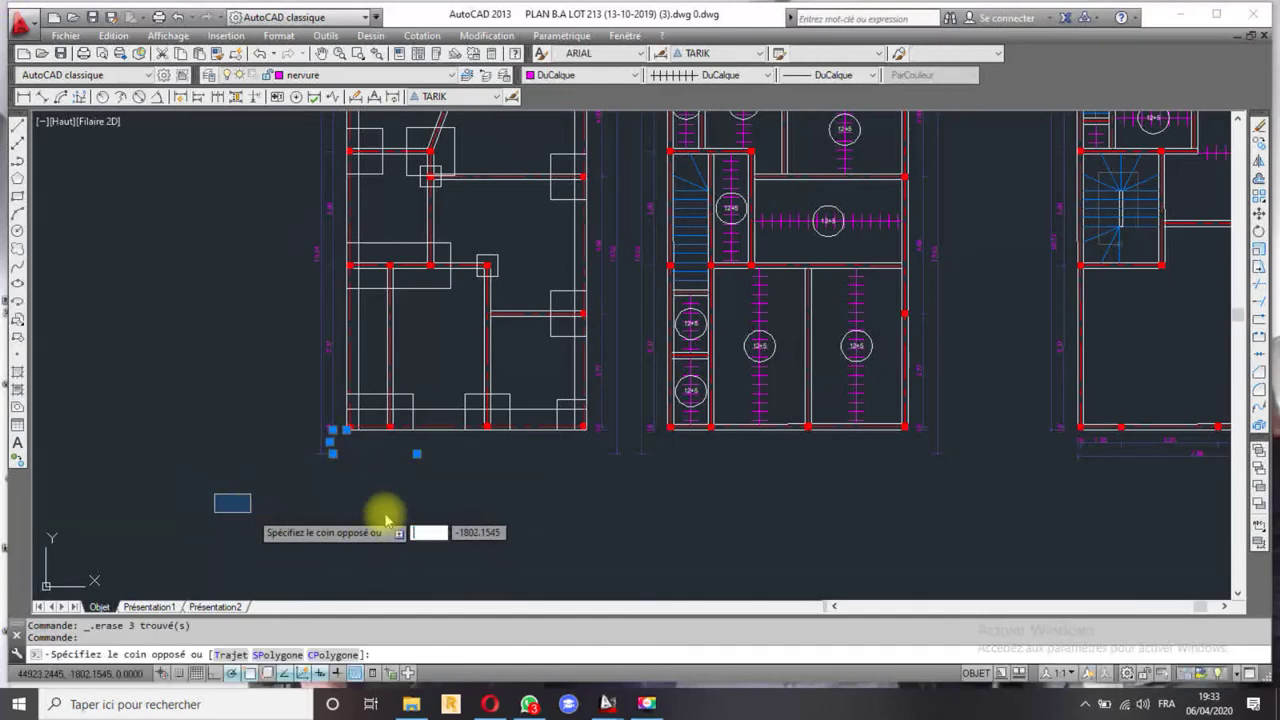
left_click(343, 451)
key("Delete")
- Delete the remaining stray dimensions beside the second plan
left_click(331, 449)
left_click(290, 474)
left_click(603, 455)
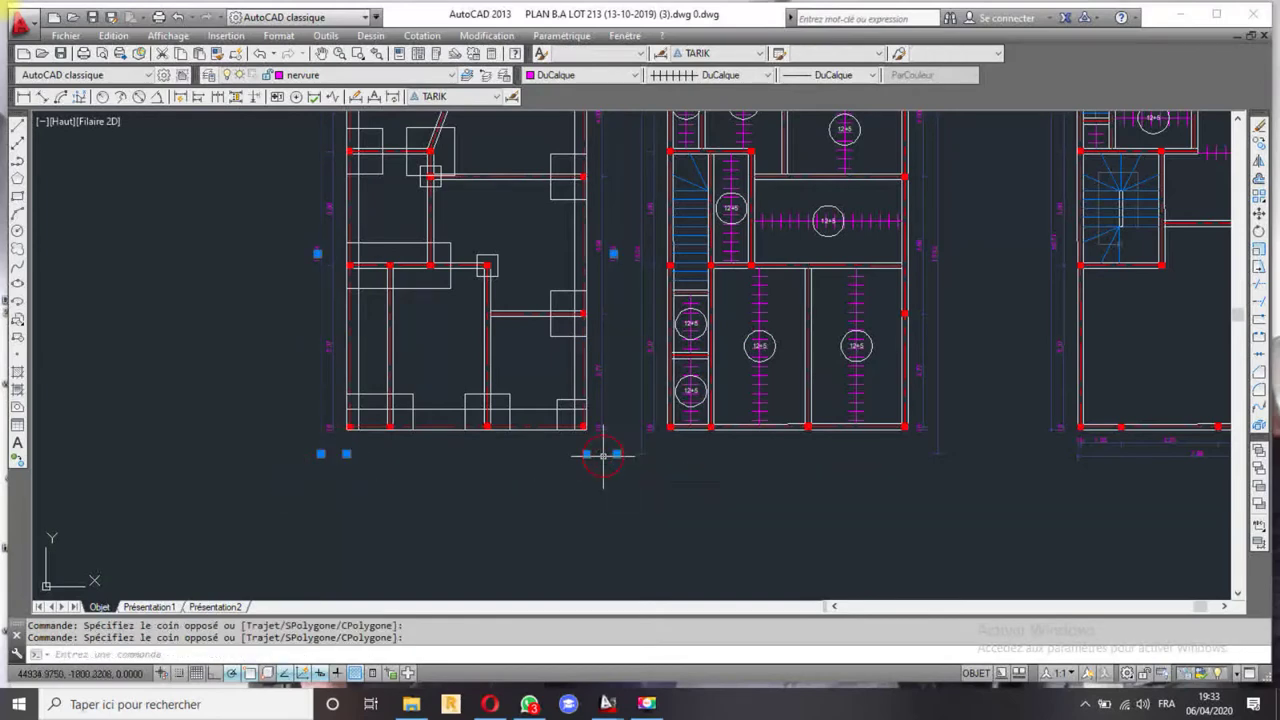
left_click(649, 454)
left_click(957, 447)
left_click(920, 457)
key("Delete")
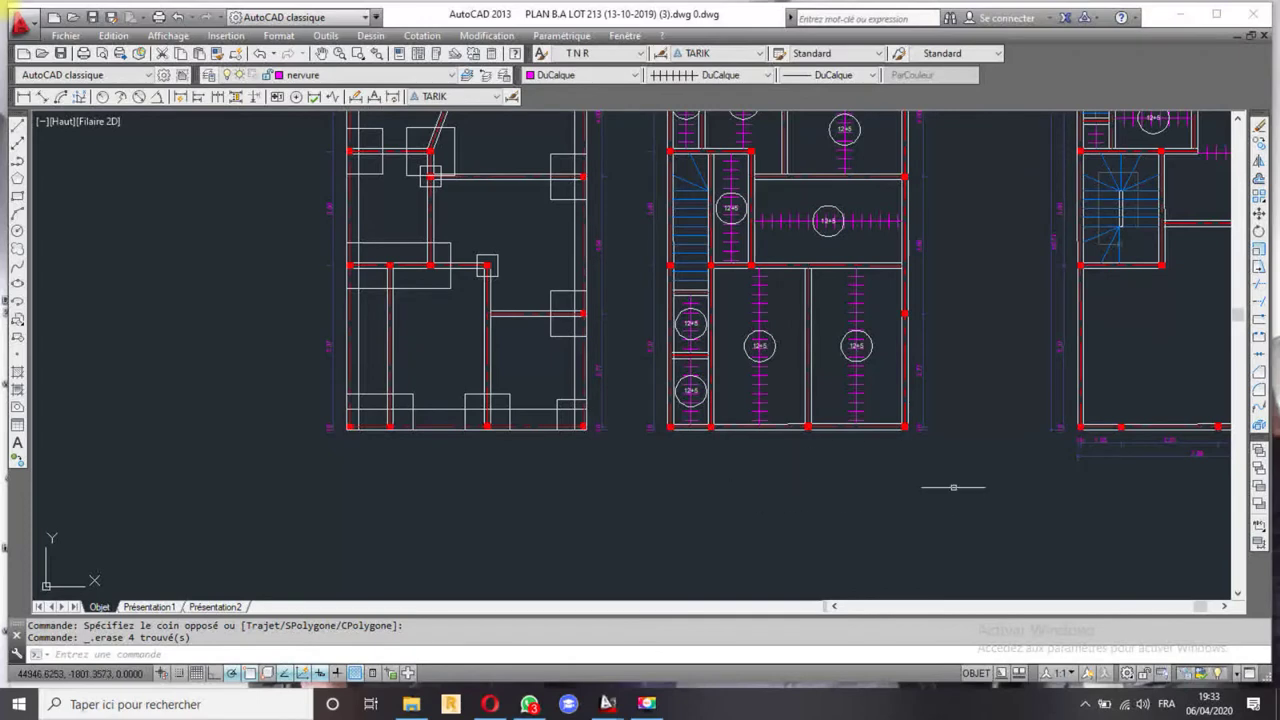
middle_click_drag(957, 488, 677, 506)
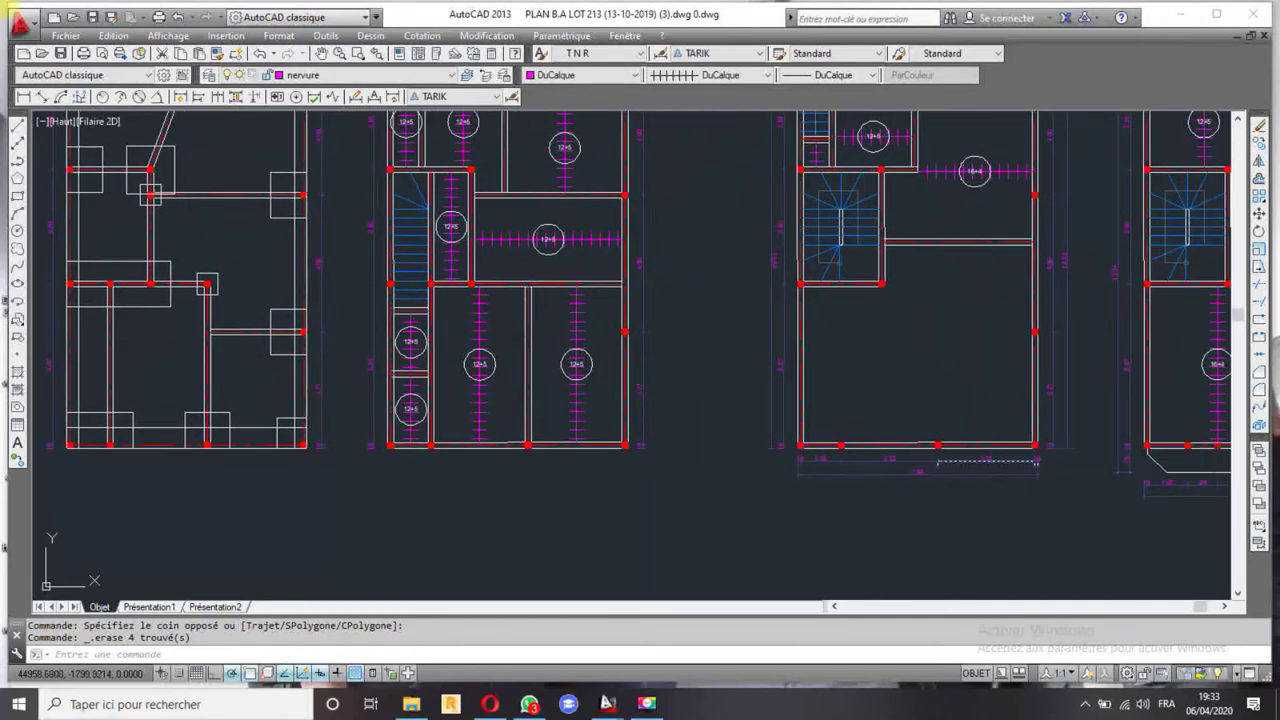
- Select the right plan's bottom dimension chain and its vertical dimension
left_click(1045, 460)
left_click(771, 445)
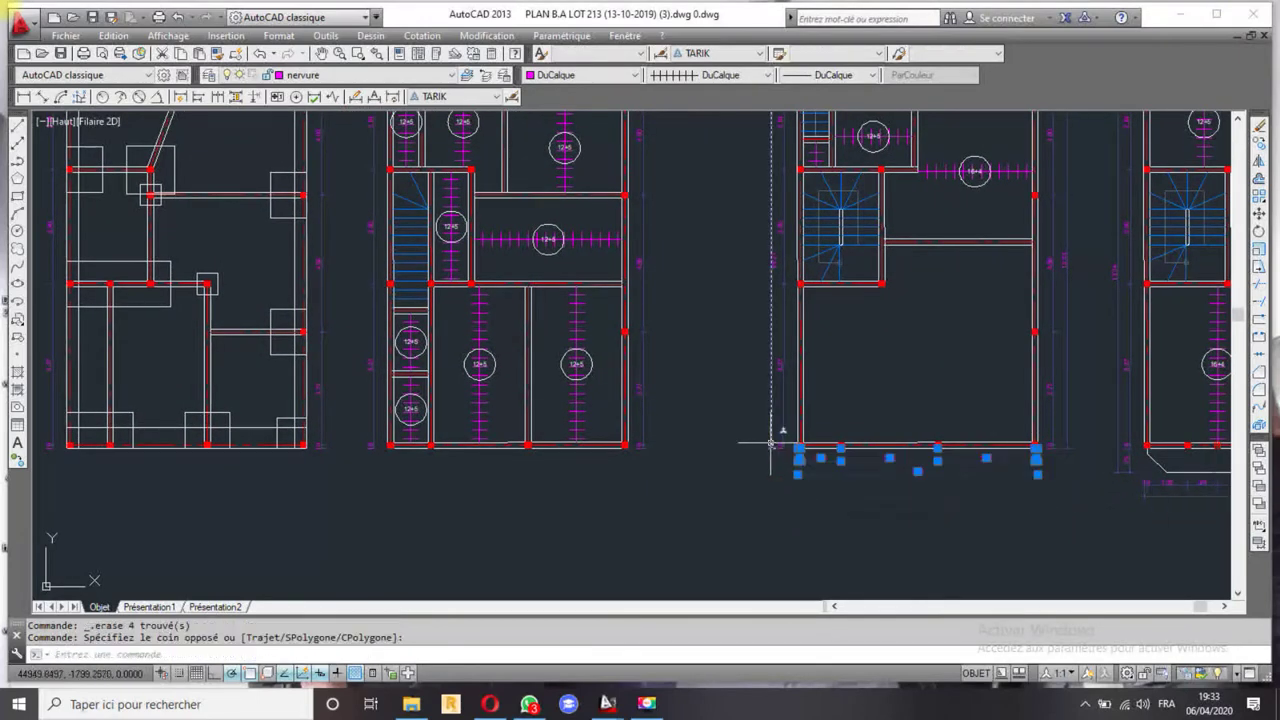
left_click(1090, 385)
left_click(1061, 428)
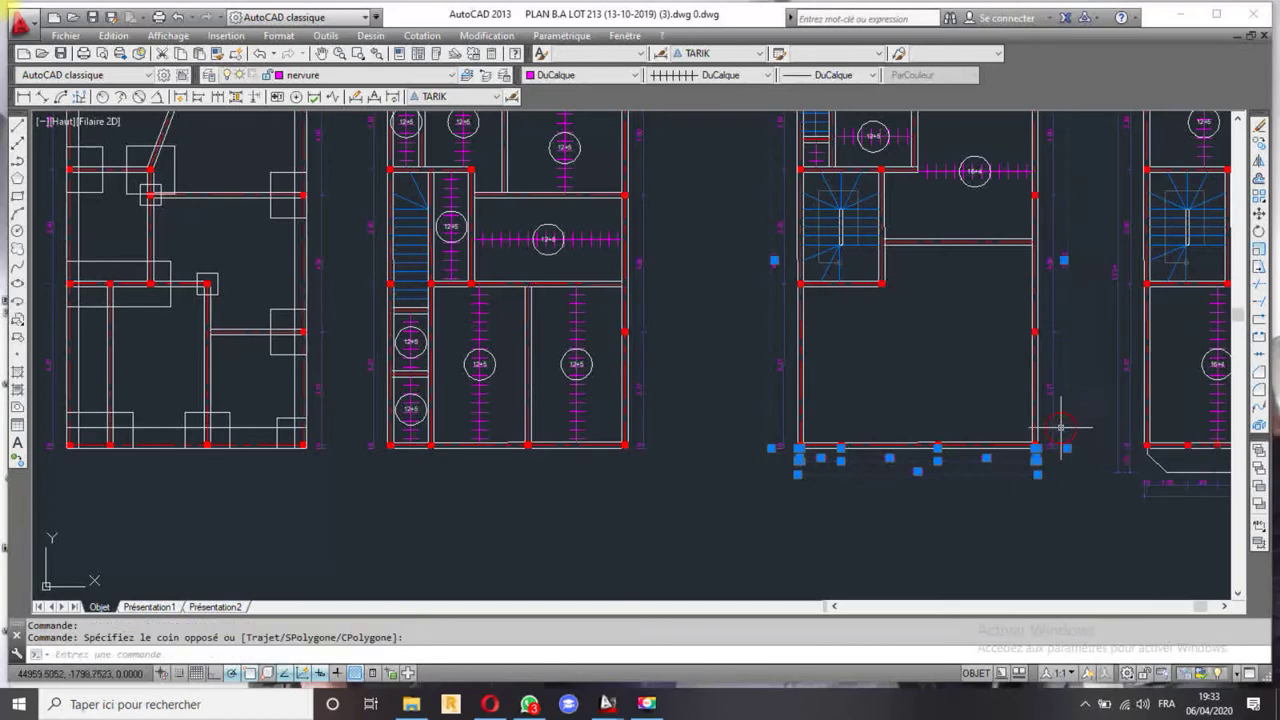
- Copy the dimensions from the plan's lower-left corner onto the middle and left plans
left_click(1259, 143)
scroll(818, 446, "up", 4)
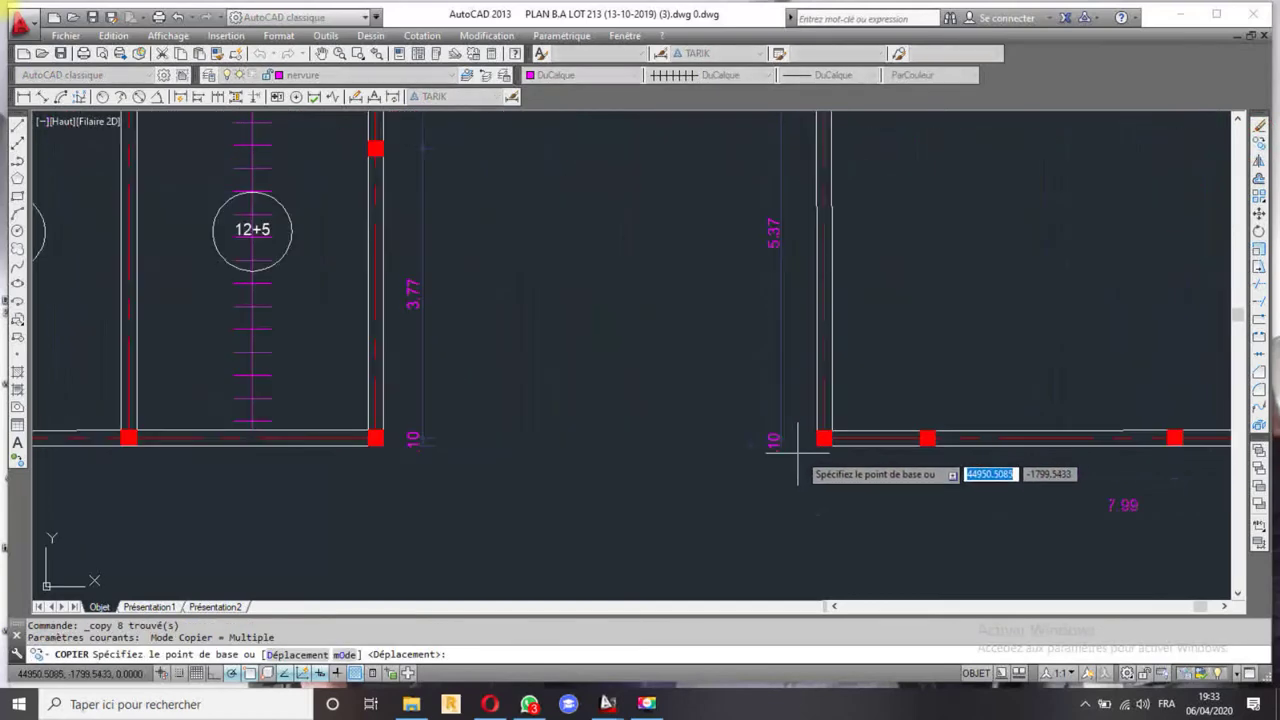
left_click(818, 446)
scroll(818, 446, "down", 5)
scroll(430, 437, "up", 3)
scroll(430, 437, "up", 2)
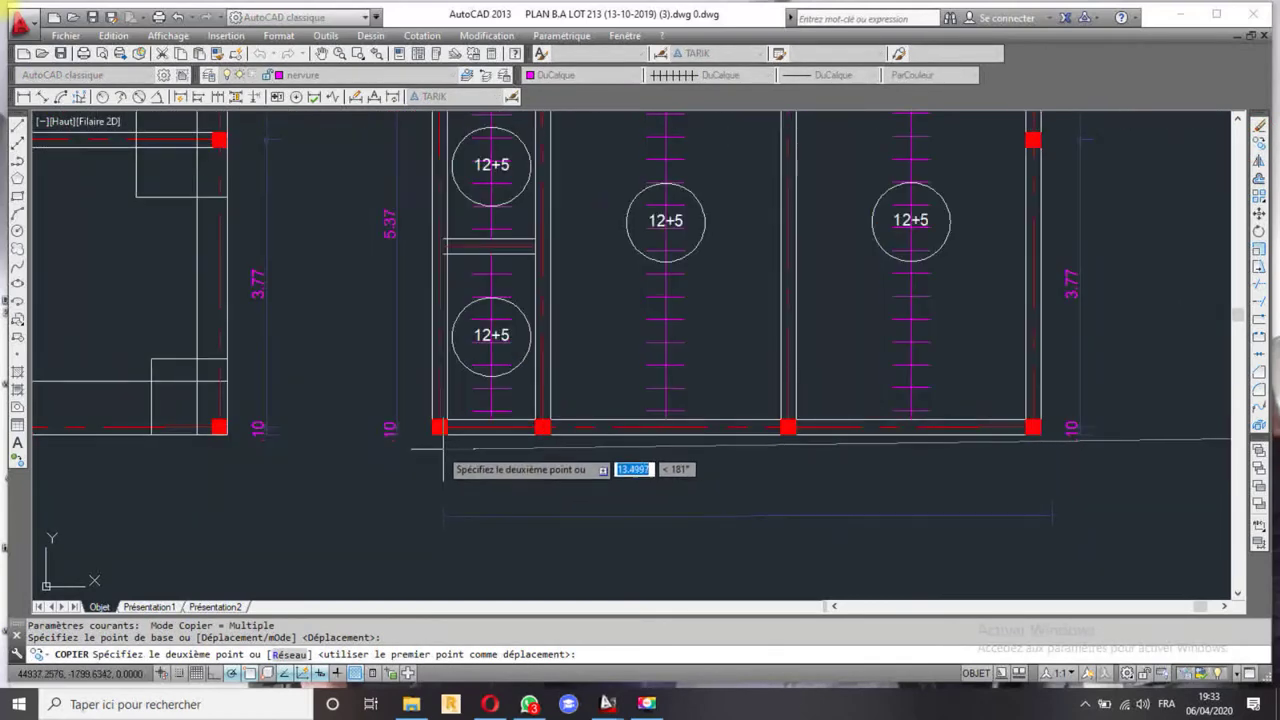
left_click(430, 437)
scroll(480, 500, "down", 4)
scroll(429, 491, "up", 4)
scroll(400, 488, "up", 3)
left_click(371, 486)
scroll(420, 490, "down", 5)
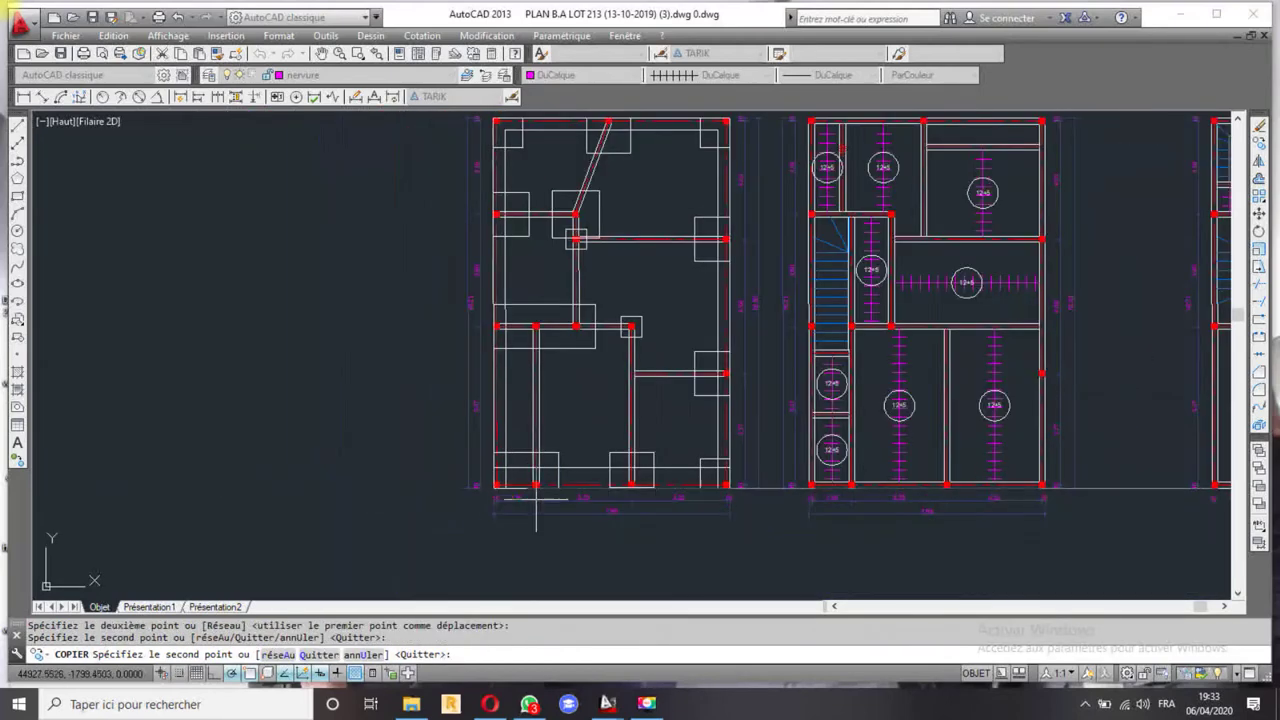
key("Return")
scroll(721, 494, "down", 2)
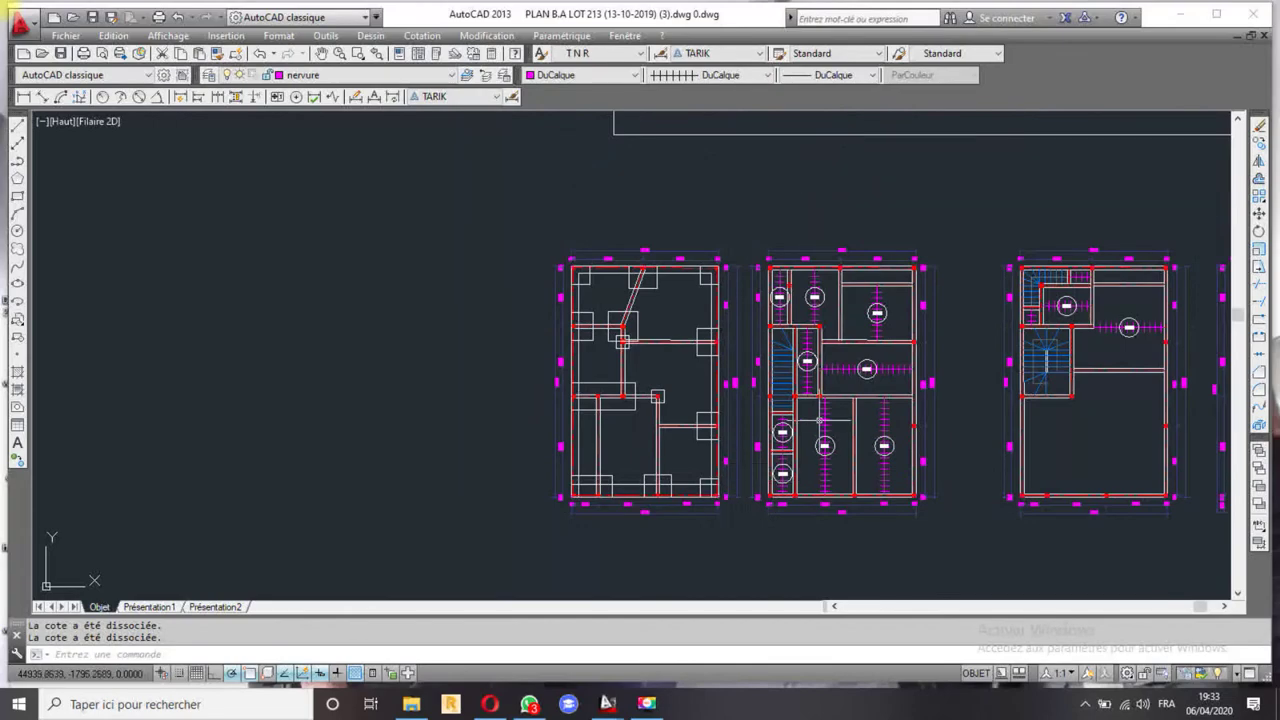
middle_click_drag(820, 420, 728, 443)
mouse_move(900, 443)
middle_mouse_down()
mouse_move(742, 426)
mouse_move(660, 452)
middle_mouse_up()
scroll(835, 428, "down", 2)
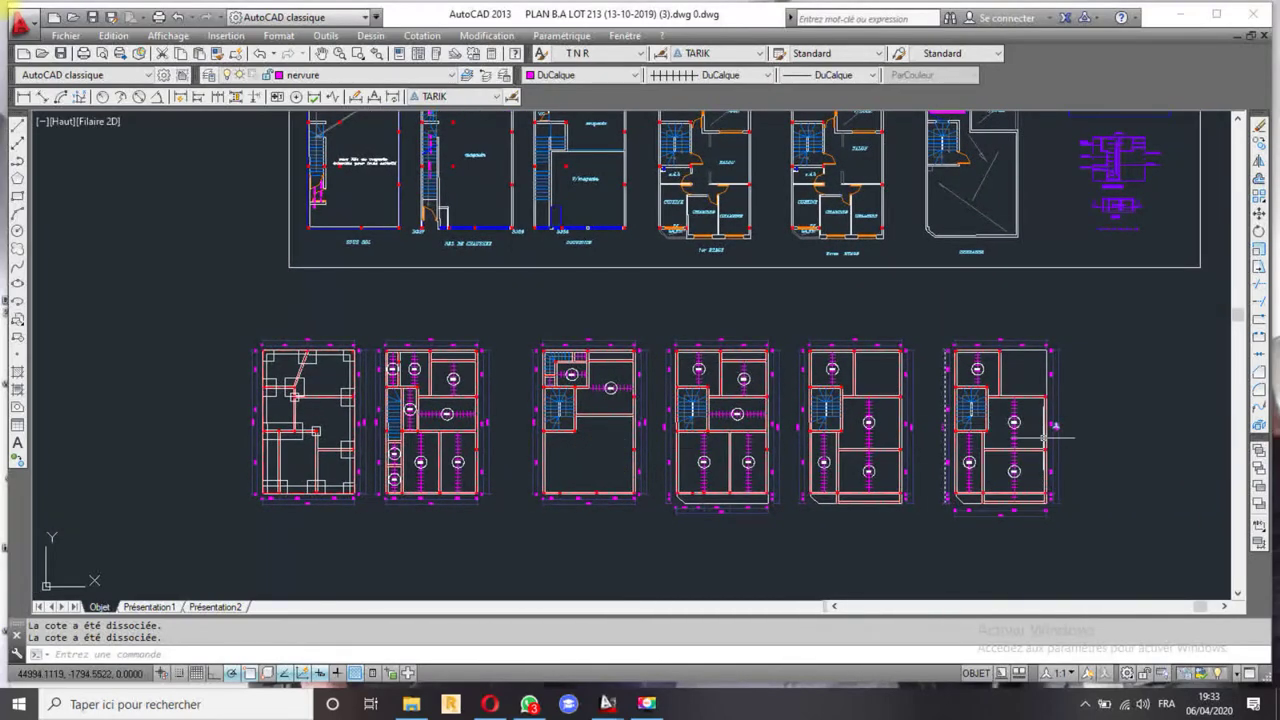
scroll(958, 408, "up", 2)
scroll(1100, 414, "up", 4)
scroll(1078, 416, "down", 3)
middle_click_drag(1078, 416, 870, 349)
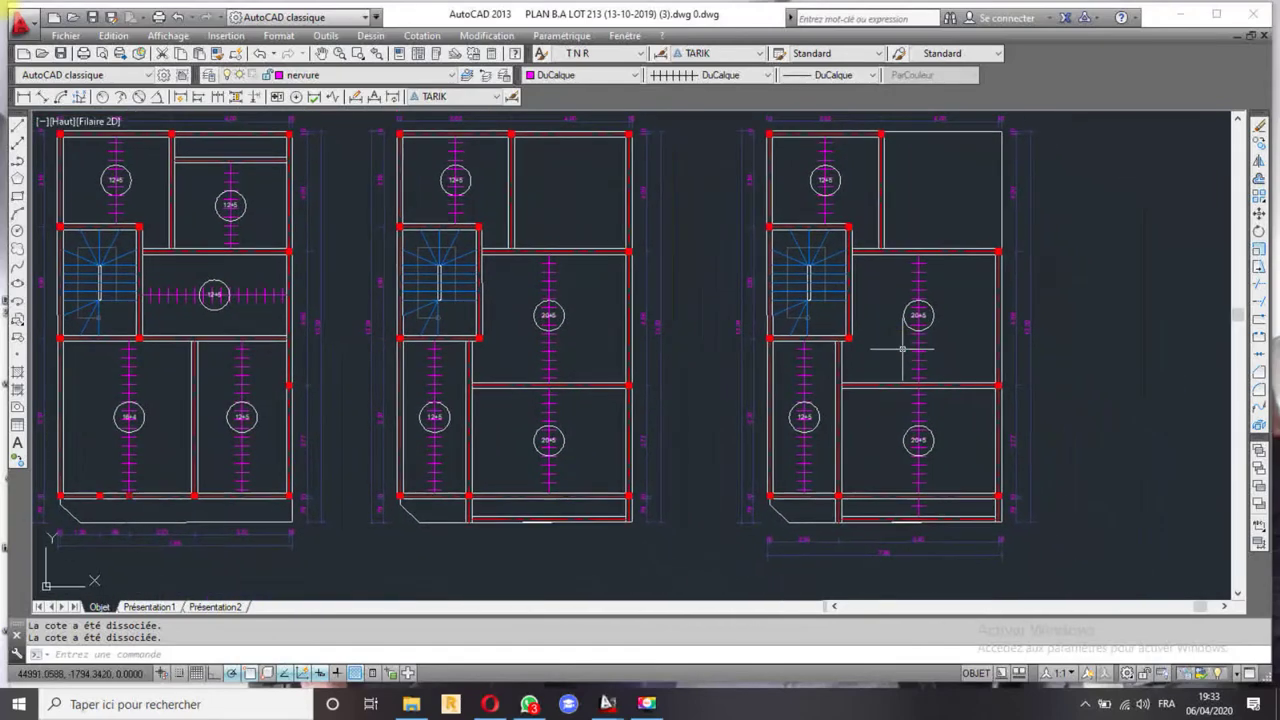
middle_click_drag(548, 317, 857, 320)
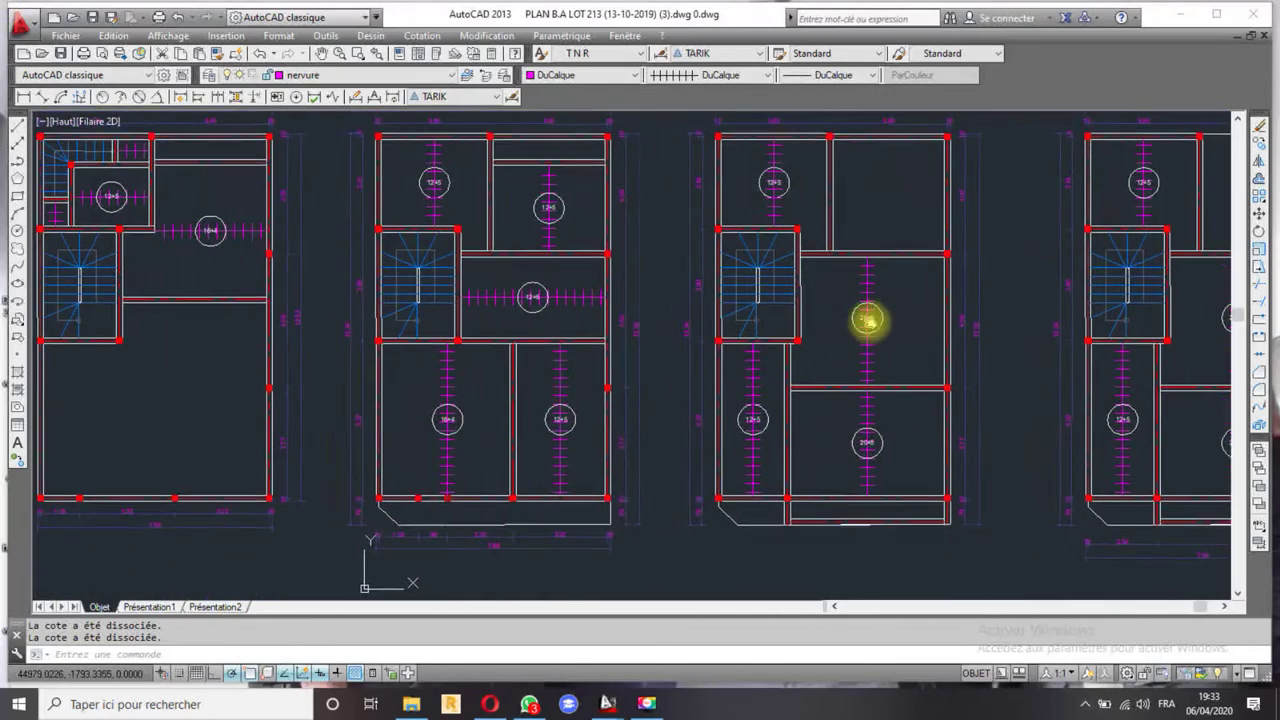
middle_click_drag(325, 293, 691, 301)
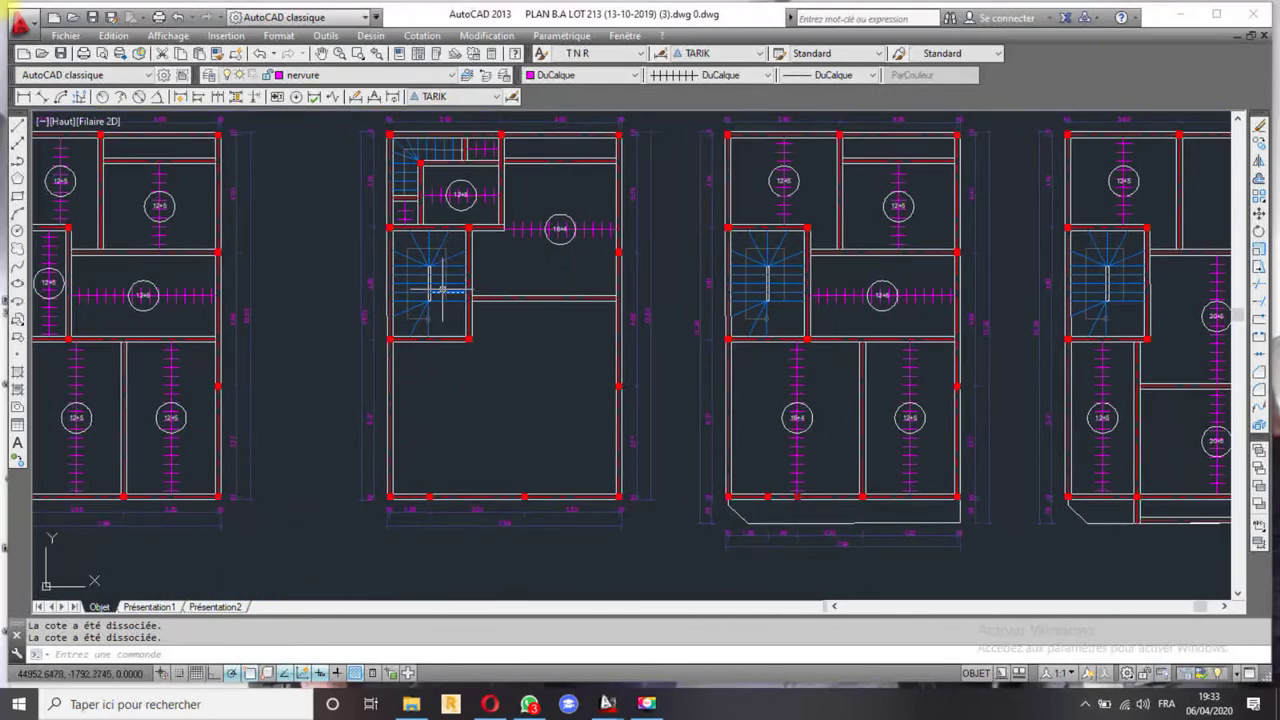
scroll(560, 290, "down", 2)
scroll(428, 272, "up", 5)
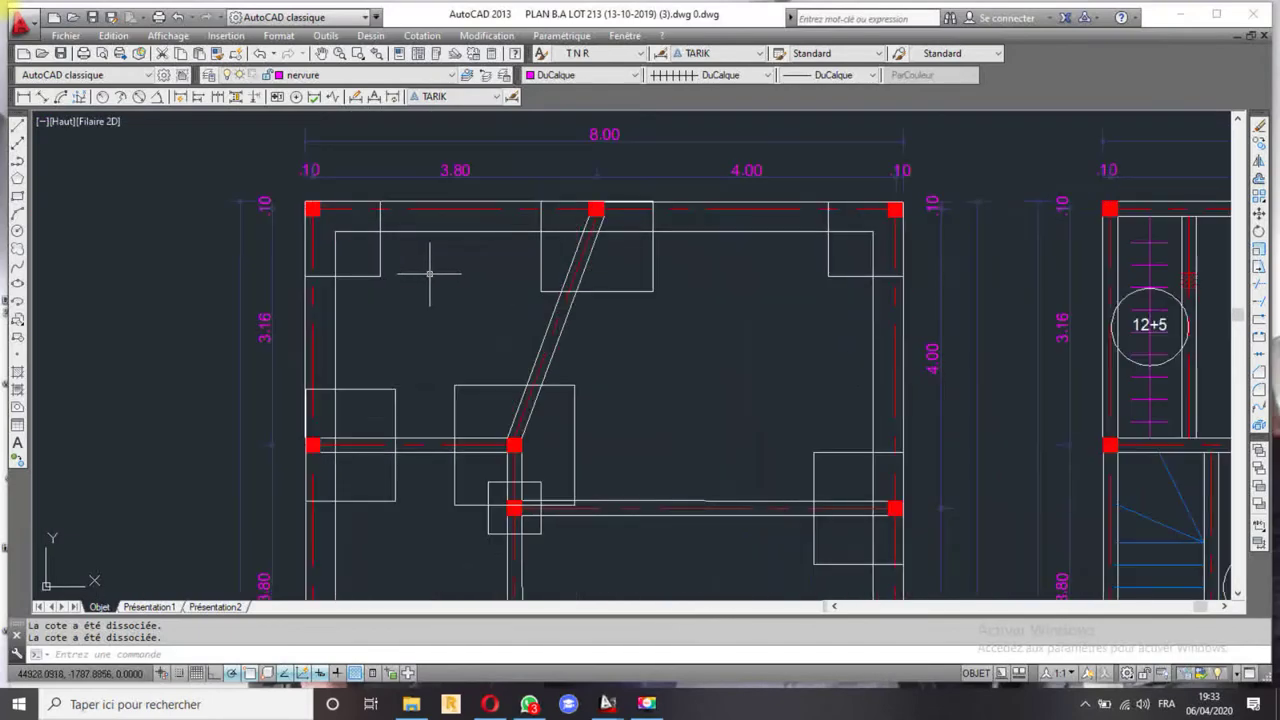
scroll(429, 272, "down", 4)
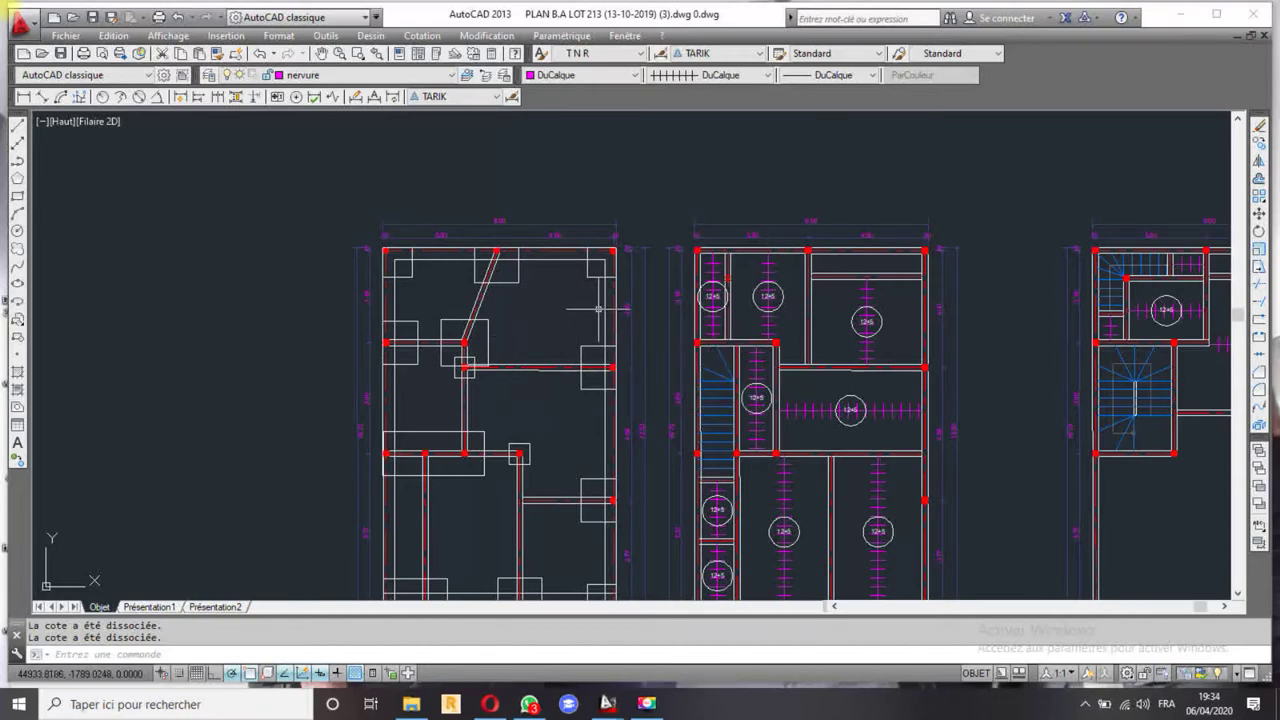
middle_click_drag(642, 395, 810, 281)
scroll(823, 337, "down", 3)
scroll(850, 340, "up", 3)
scroll(823, 443, "up", 3)
left_click(737, 328)
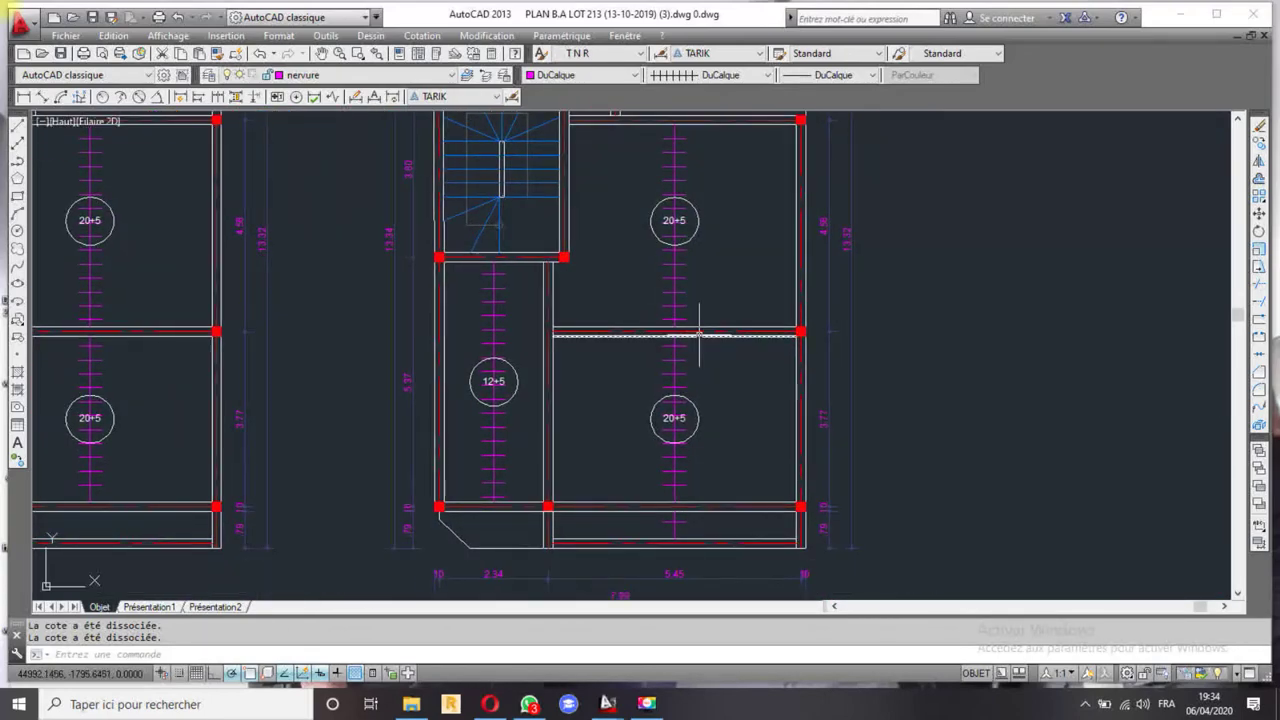
key("Escape")
scroll(777, 400, "down", 4)
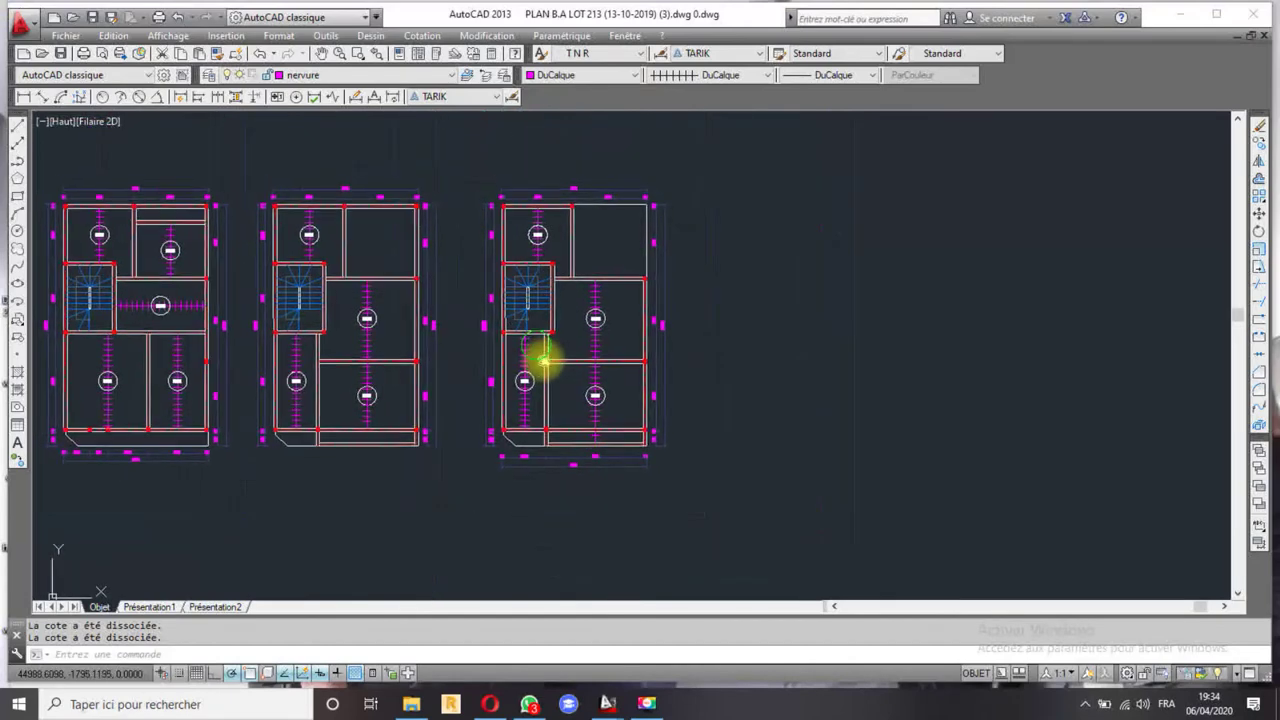
scroll(543, 366, "up", 4)
scroll(498, 310, "up", 3)
scroll(500, 306, "down", 1)
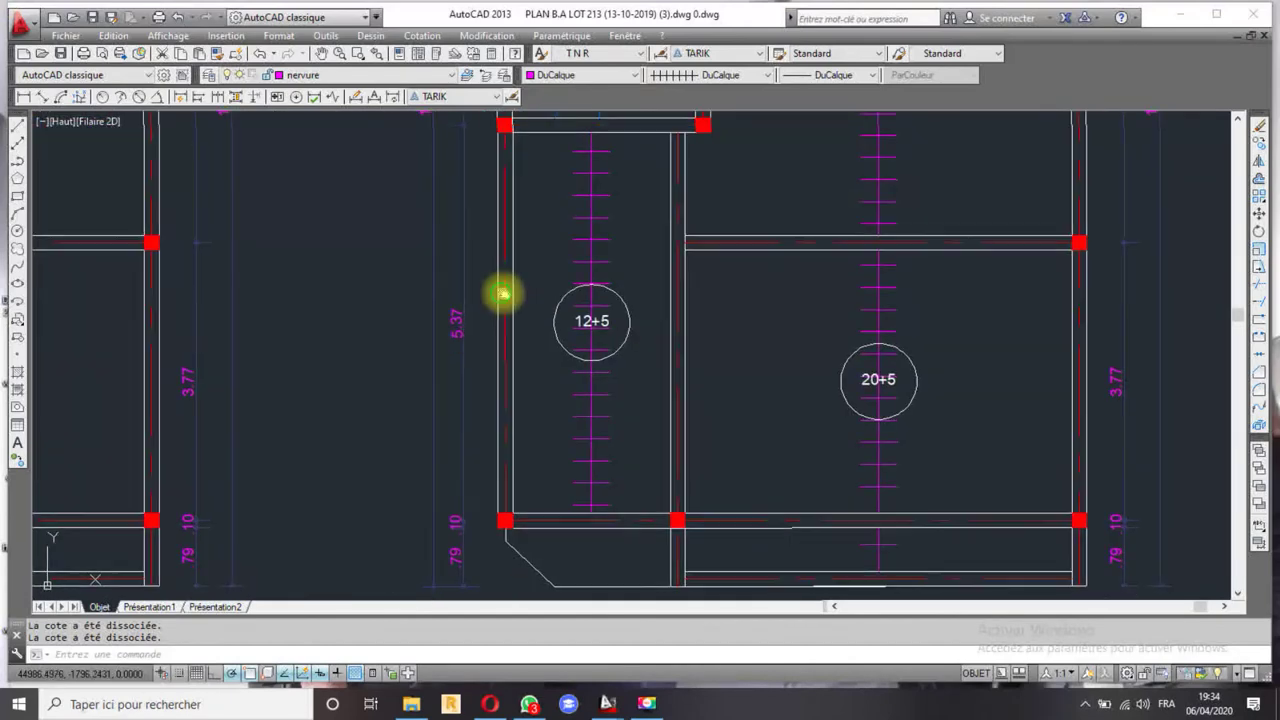
middle_click_drag(503, 270, 527, 312)
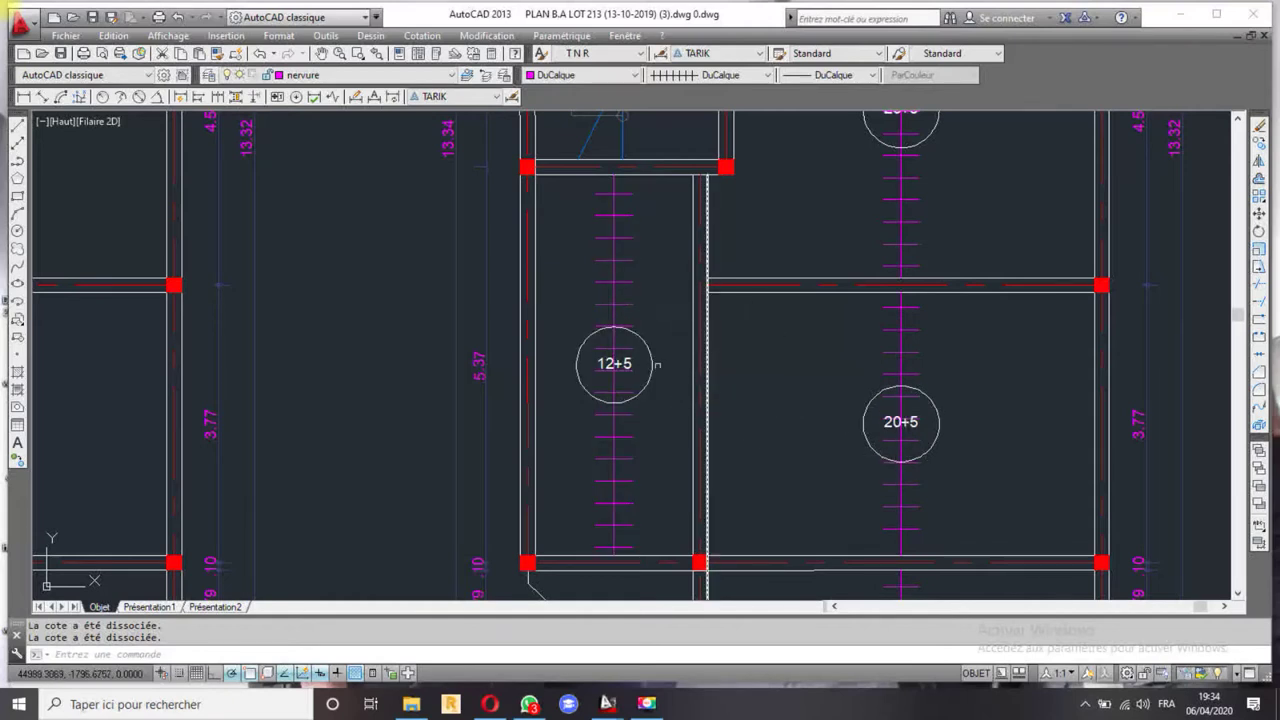
scroll(634, 383, "down", 5)
scroll(643, 286, "up", 3)
scroll(643, 297, "up", 2)
scroll(651, 286, "down", 3)
scroll(651, 300, "down", 2)
scroll(580, 261, "down", 1)
scroll(580, 261, "up", 1)
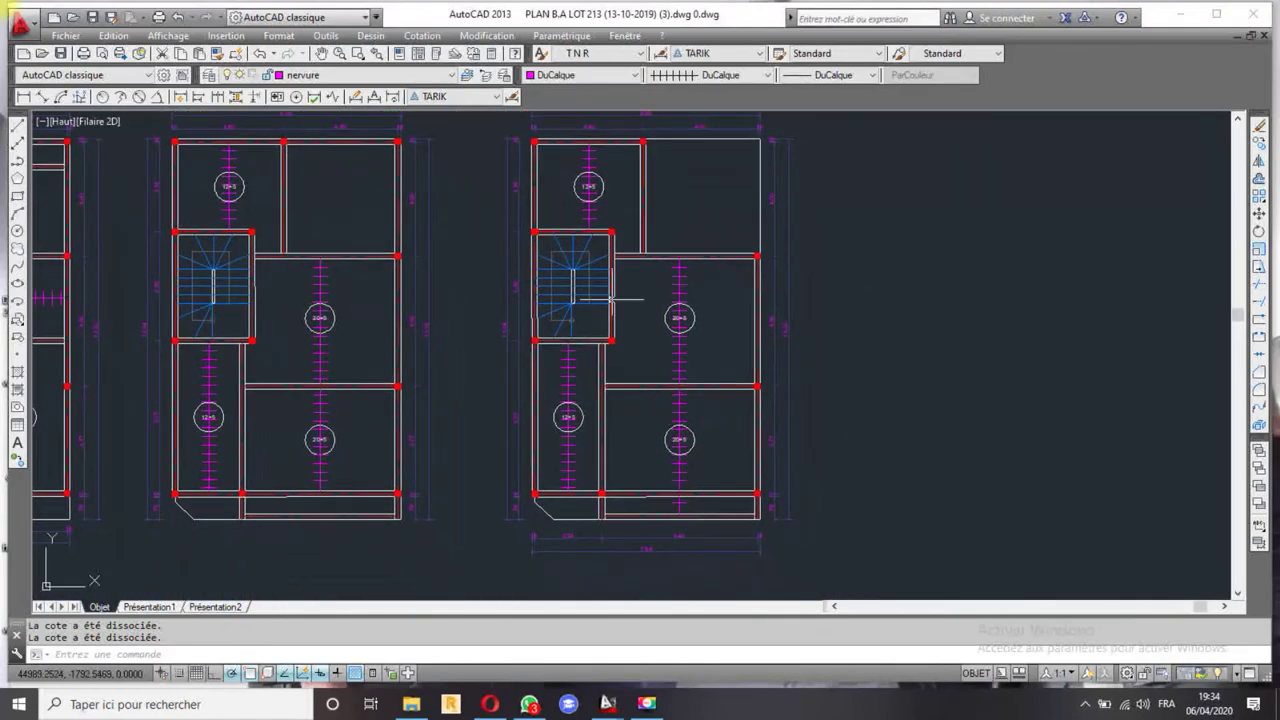
scroll(586, 286, "up", 3)
mouse_move(651, 423)
middle_mouse_down()
mouse_move(604, 344)
mouse_move(613, 258)
middle_mouse_up()
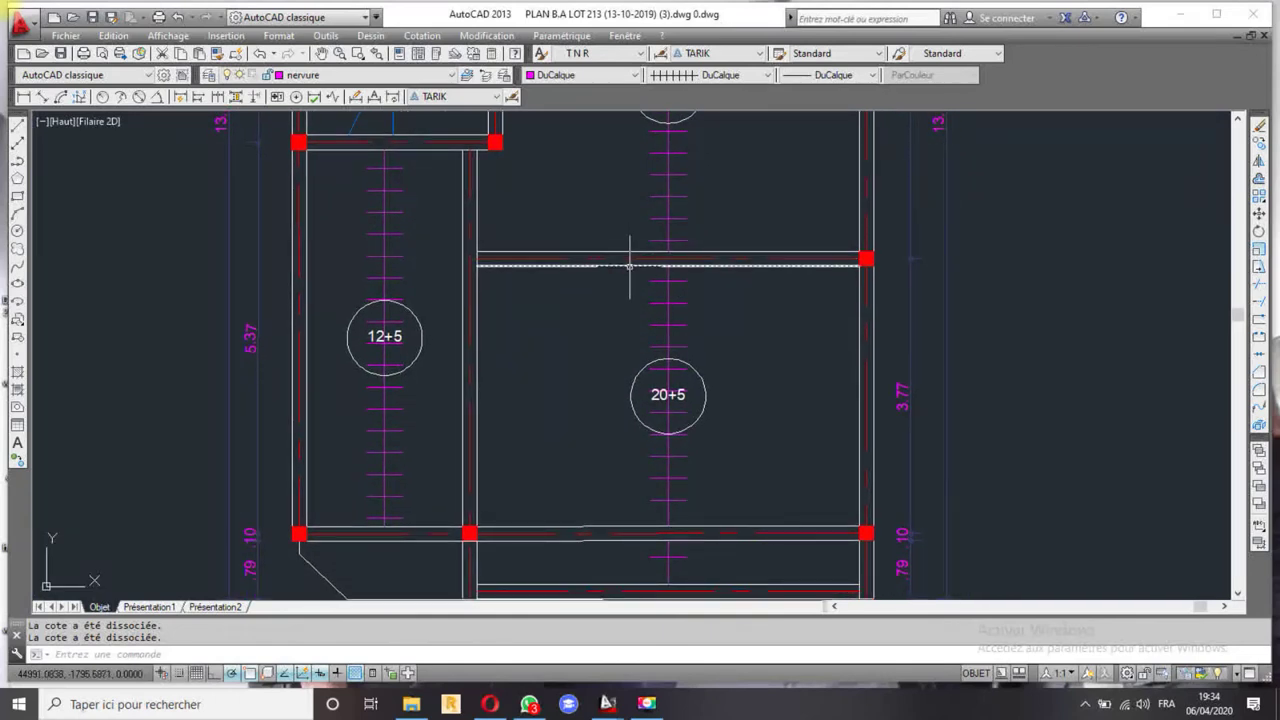
right_click(626, 258)
left_click(628, 256)
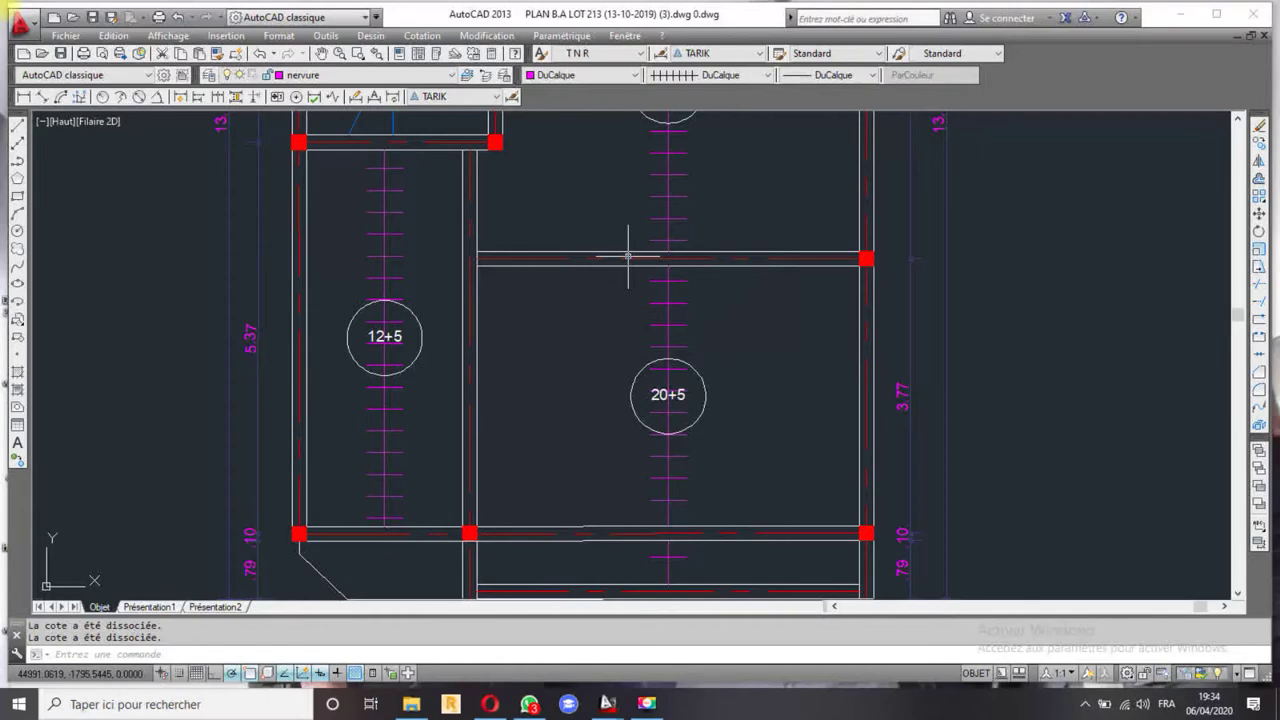
scroll(705, 255, "down", 2)
middle_click_drag(703, 251, 700, 320)
scroll(668, 327, "up", 4)
scroll(668, 327, "down", 2)
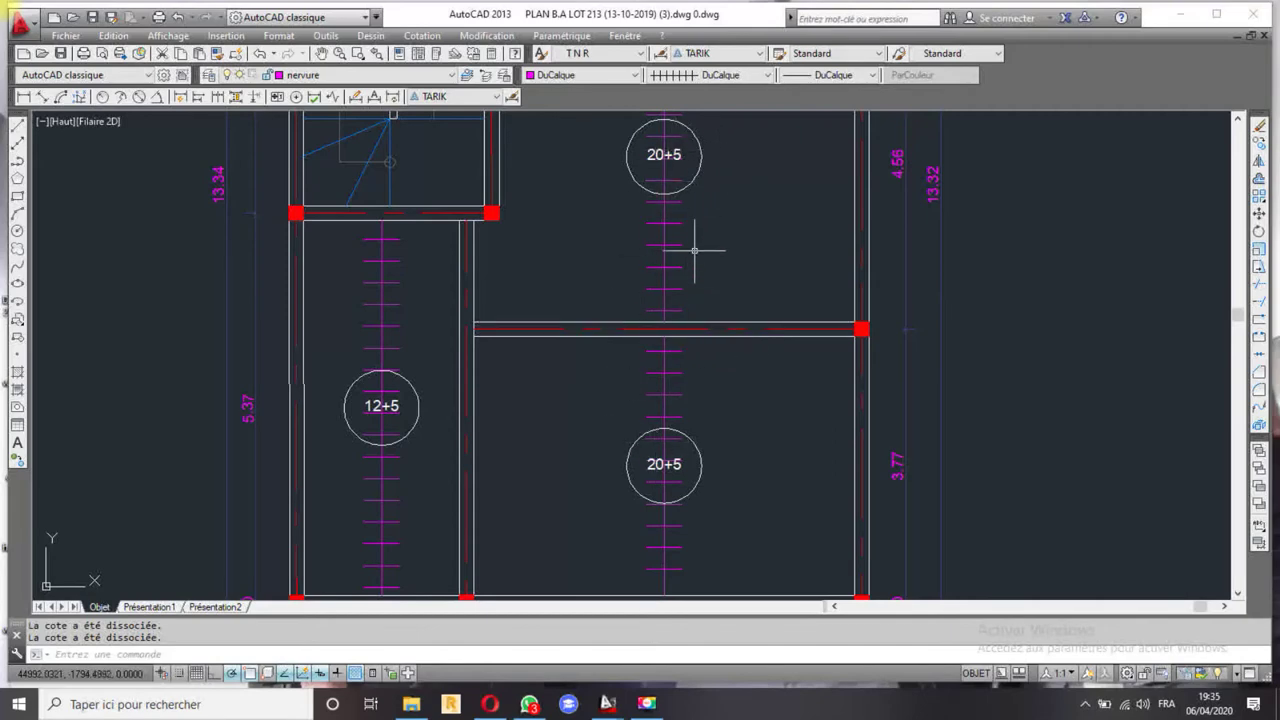
middle_click_drag(521, 388, 654, 347)
scroll(380, 368, "up", 1)
scroll(377, 369, "up", 1)
scroll(377, 369, "down", 2)
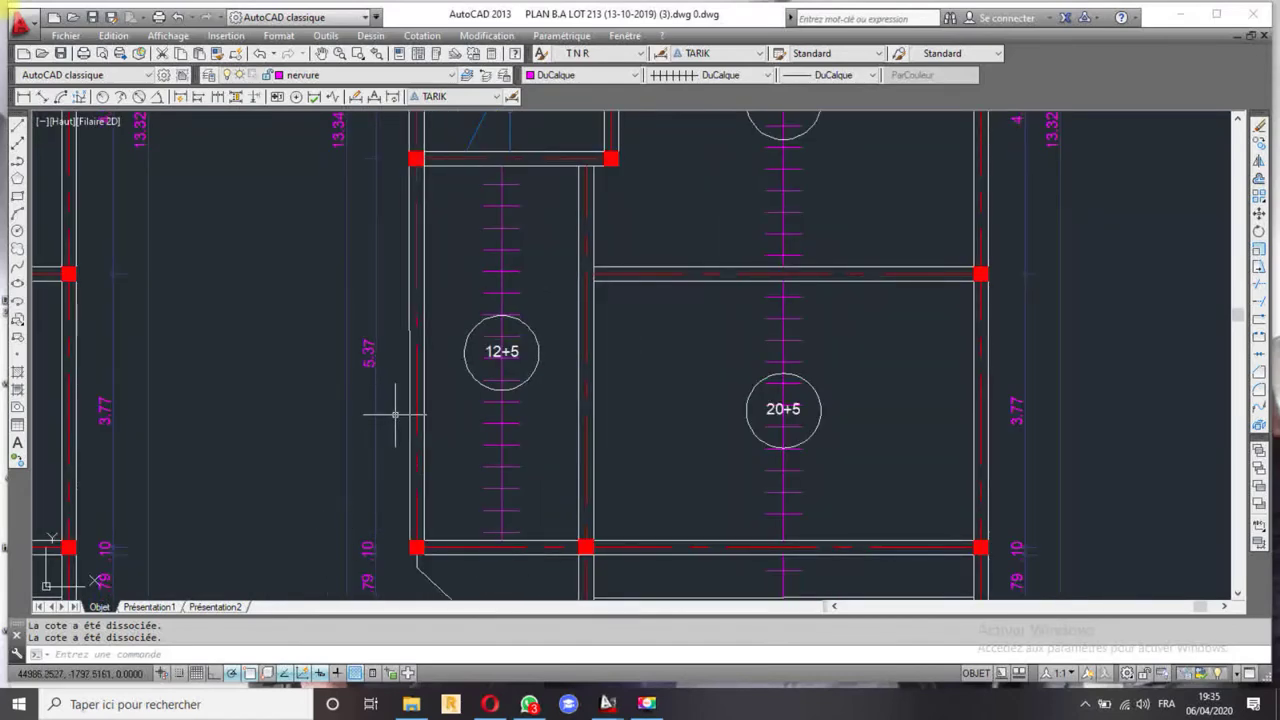
key("XF86Calculator")
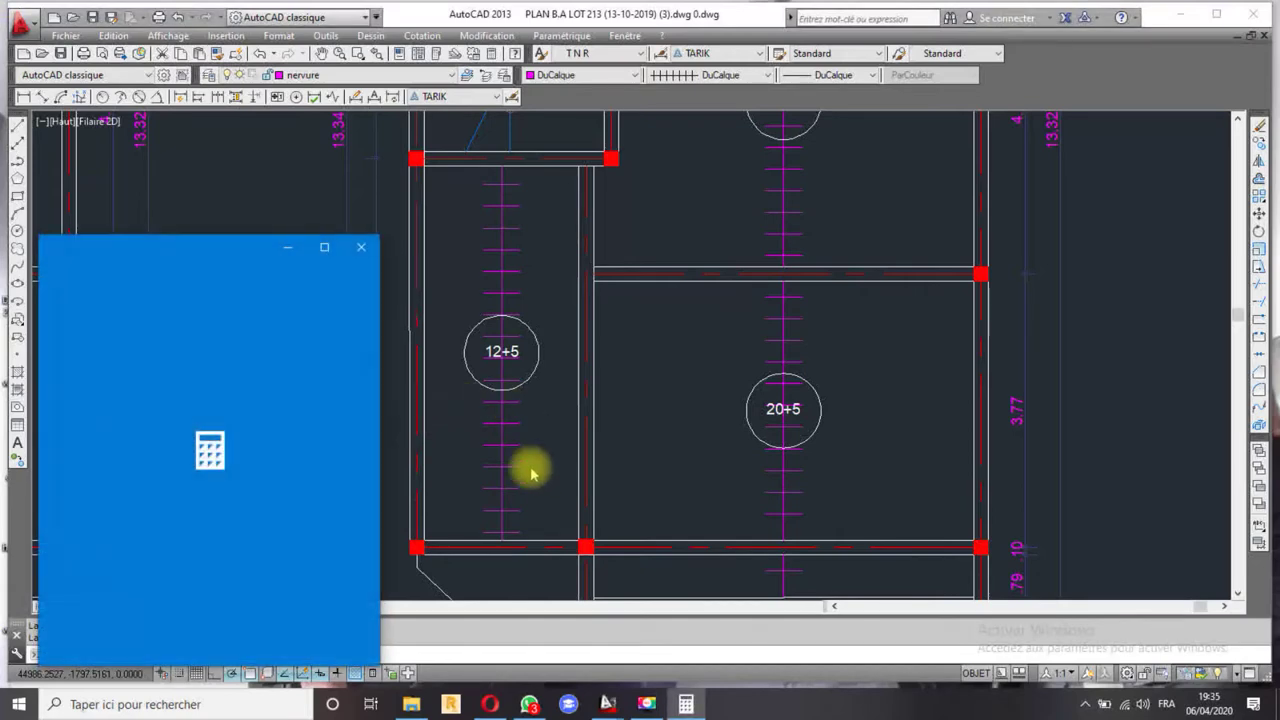
mouse_move(220, 249)
left_mouse_down()
mouse_move(580, 363)
mouse_move(610, 259)
mouse_move(602, 204)
left_mouse_up()
left_click(546, 506)
left_click(627, 594)
left_click(630, 551)
left_click(462, 460)
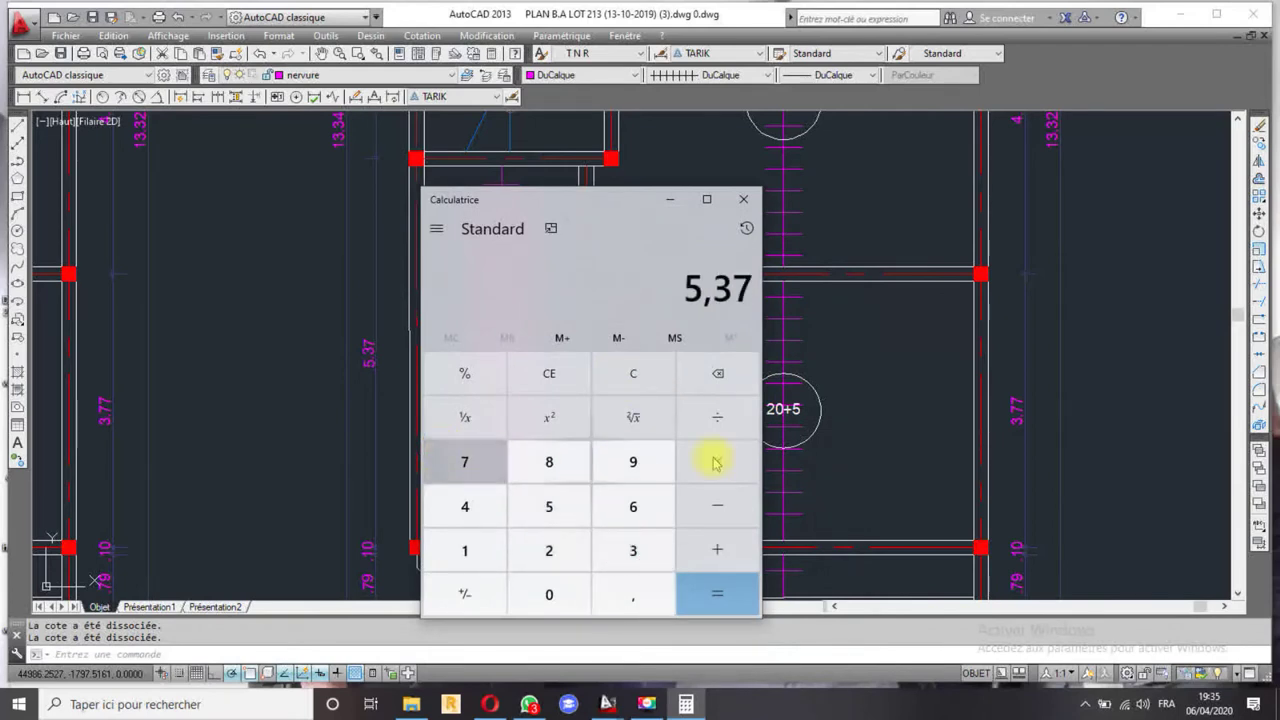
left_click(720, 417)
left_click(464, 550)
left_click(549, 550)
left_click(718, 590)
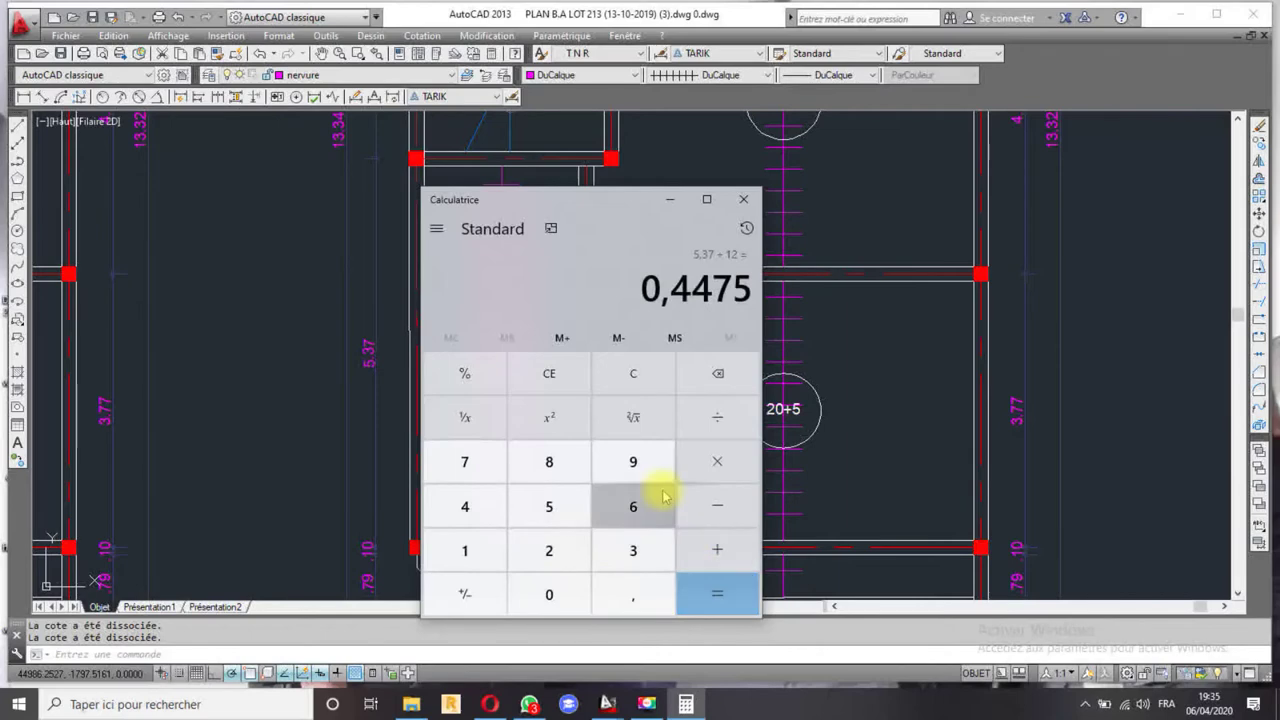
left_click(742, 198)
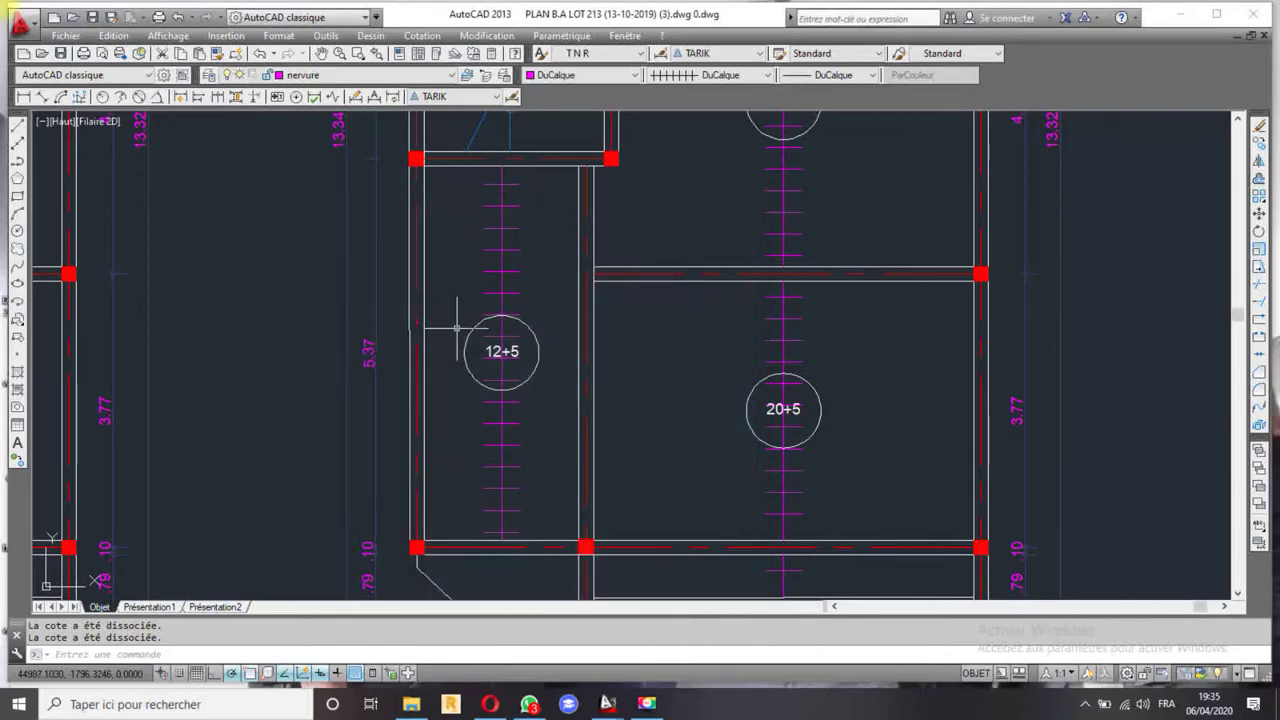
- Copy the 12+5 label to a spot beside the left wall
middle_click_drag(424, 330, 380, 344)
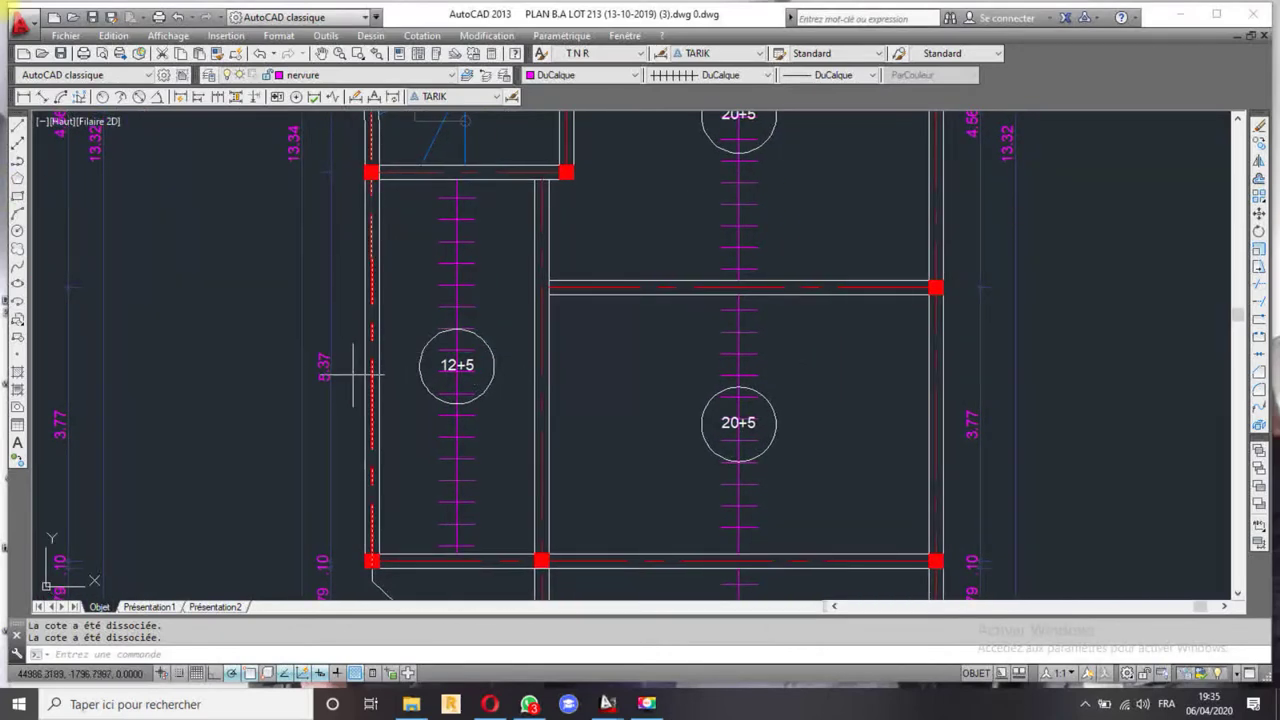
scroll(627, 352, "down", 2)
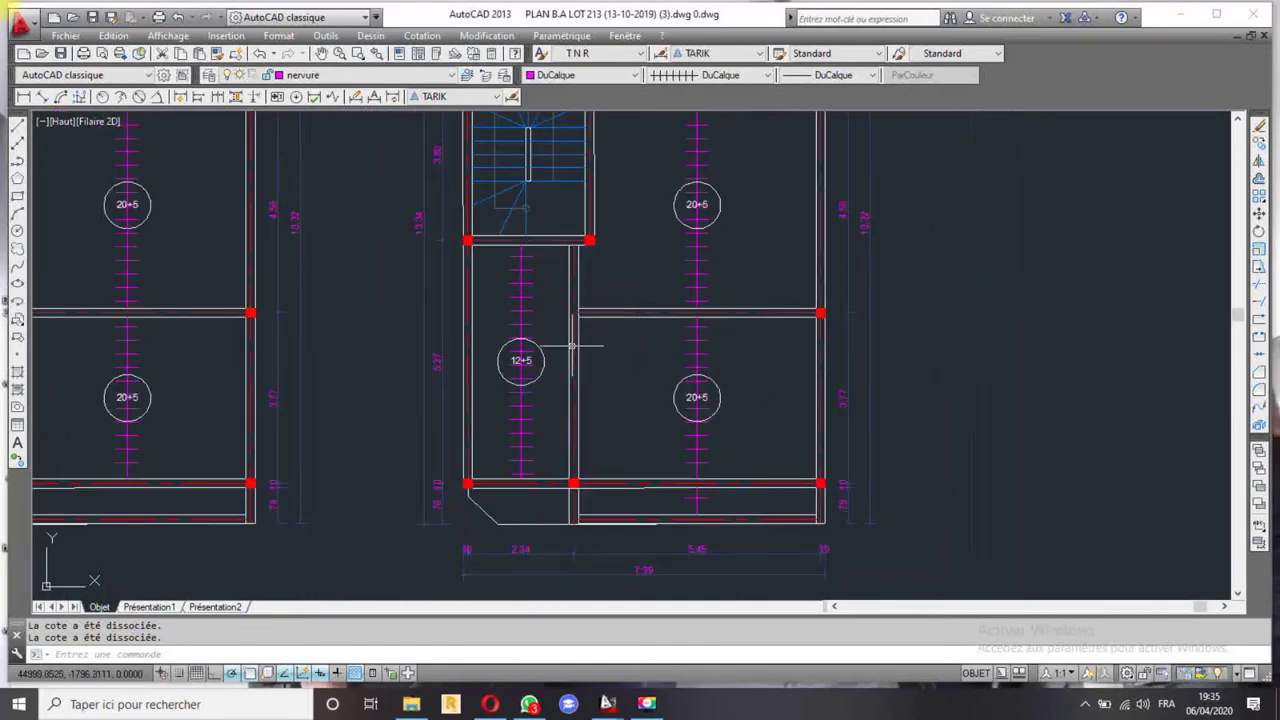
left_click(518, 362)
left_click(1258, 142)
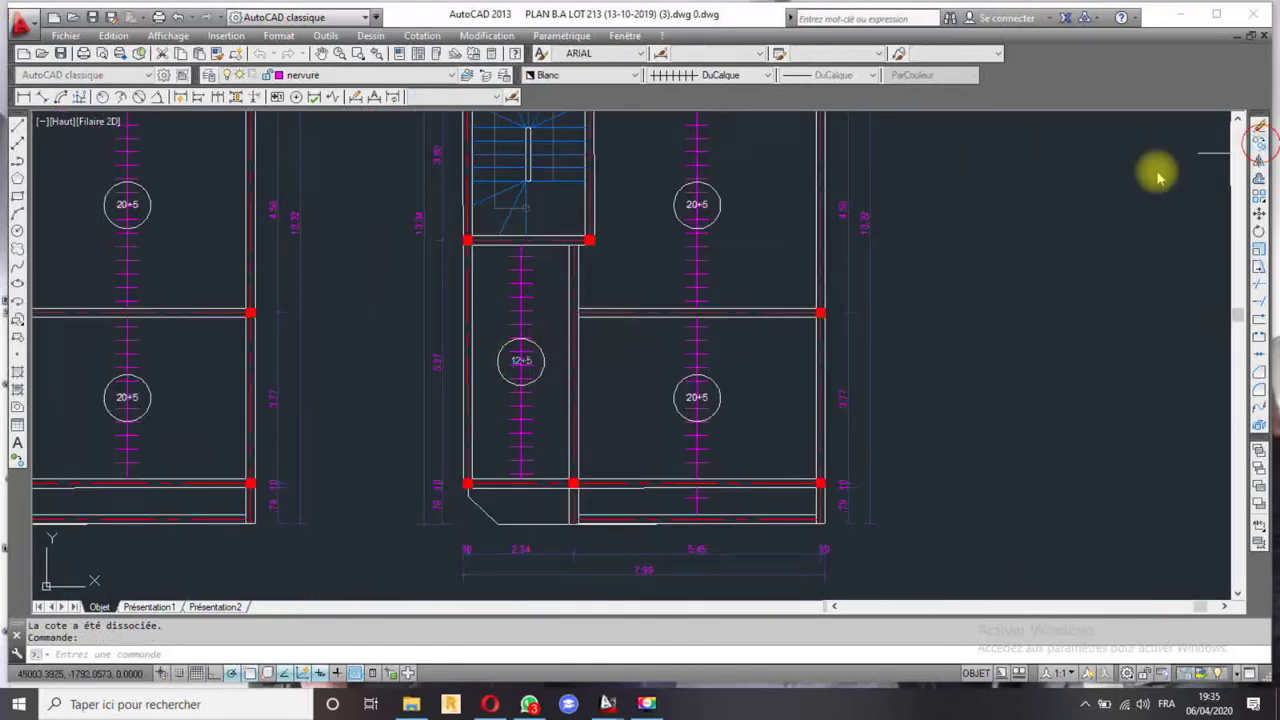
scroll(512, 362, "up", 5)
left_click(498, 356)
left_click(336, 356)
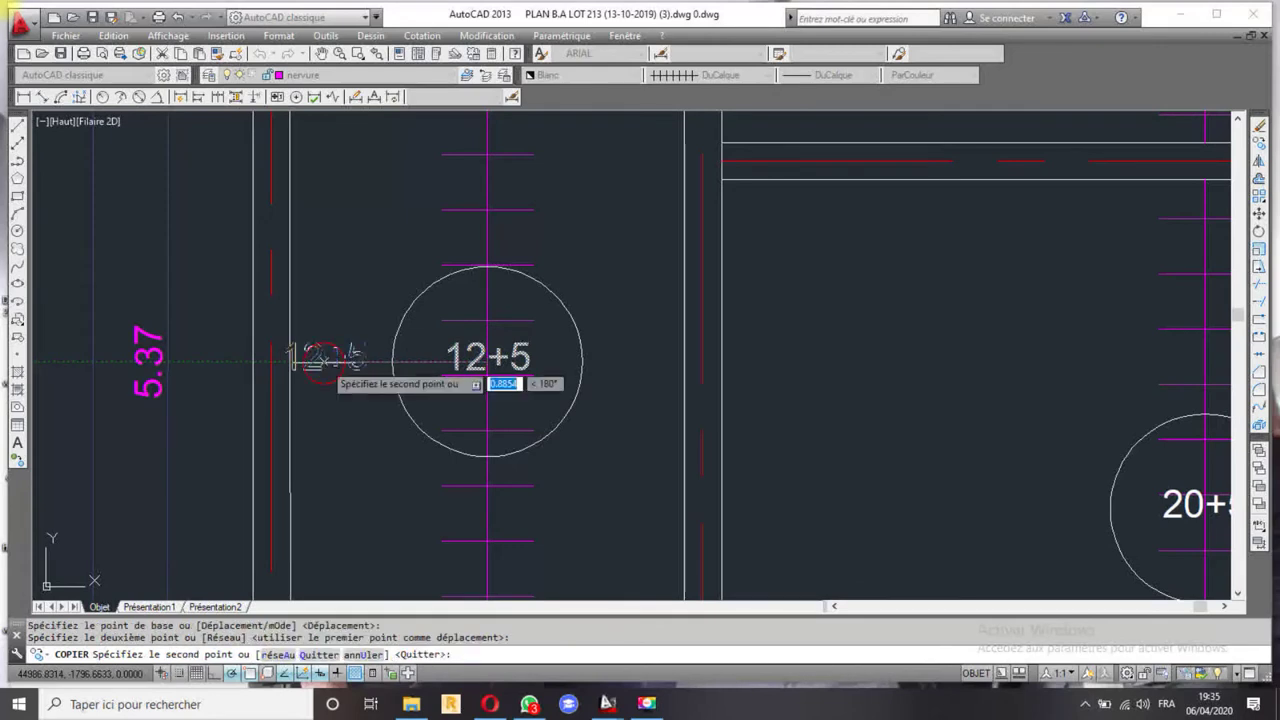
key("Escape")
left_click(344, 332)
- Rotate the copied 12+5 label 90° so it reads vertically
left_click(343, 345)
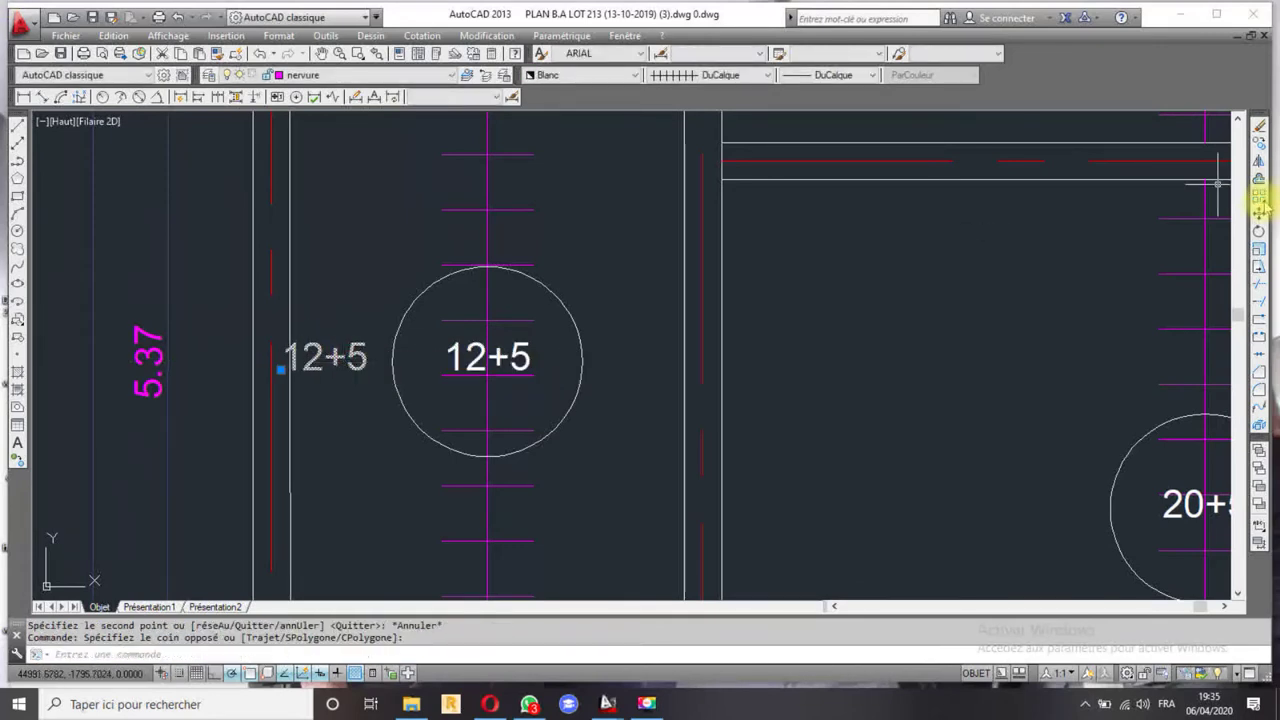
left_click(1258, 231)
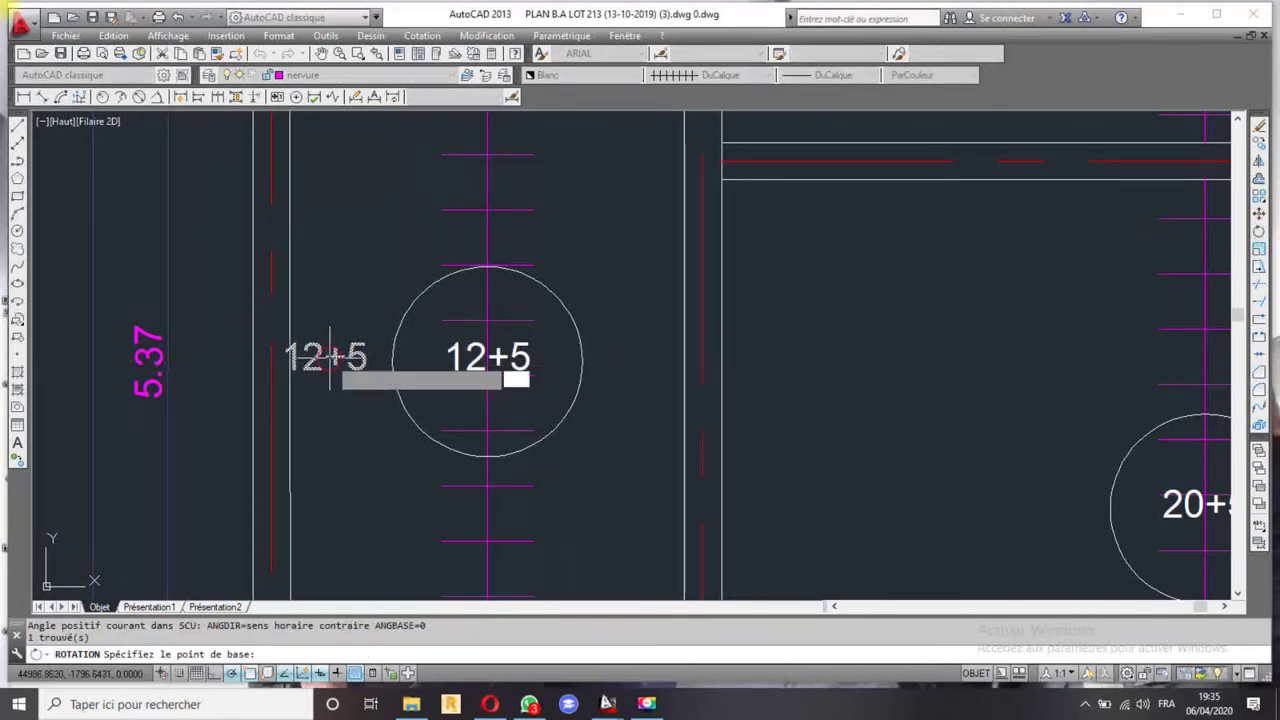
left_click(330, 357)
left_click(337, 294)
left_click(330, 347)
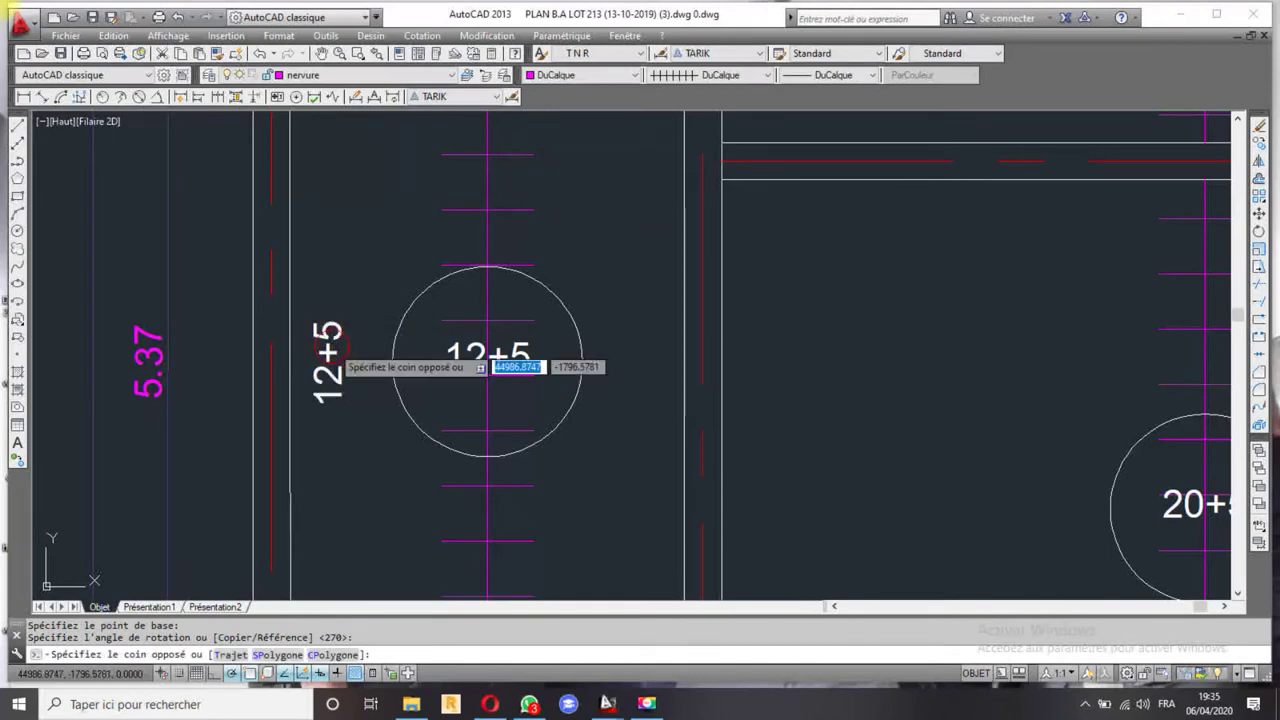
left_click(334, 406)
- Change the vertical label's text to 'N1 (20x45)'
double_click(330, 390)
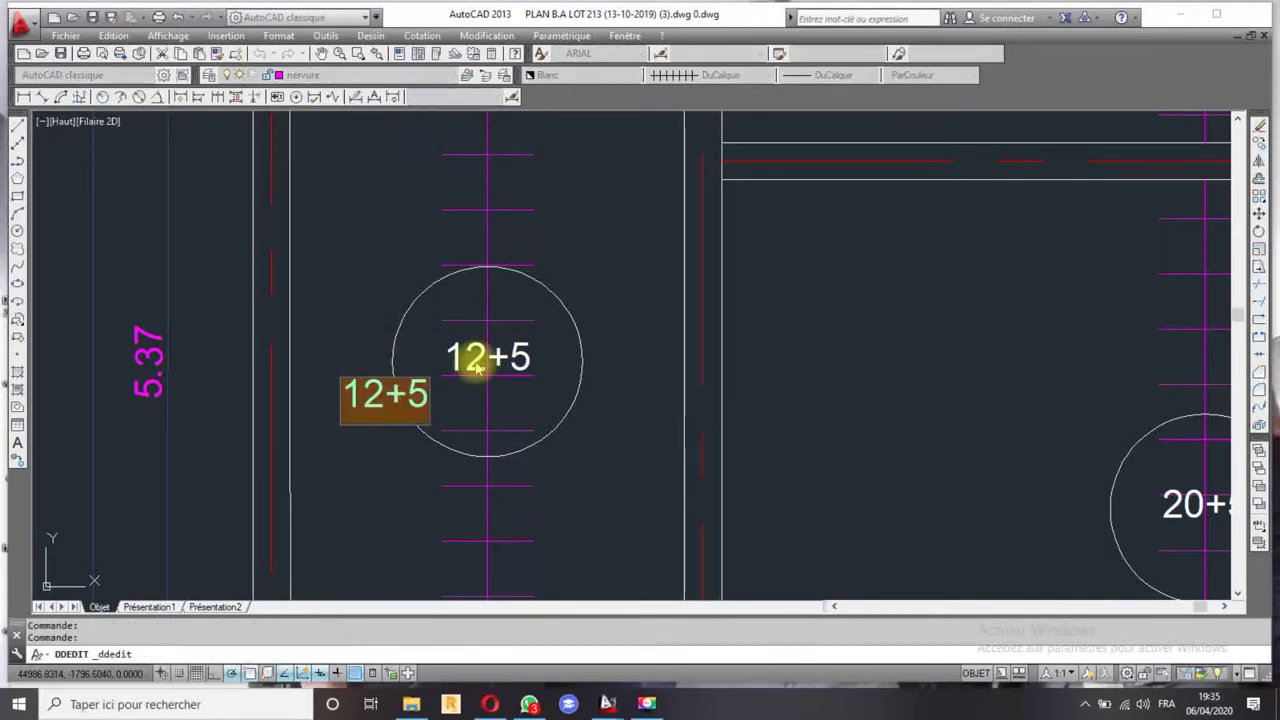
type("N1")
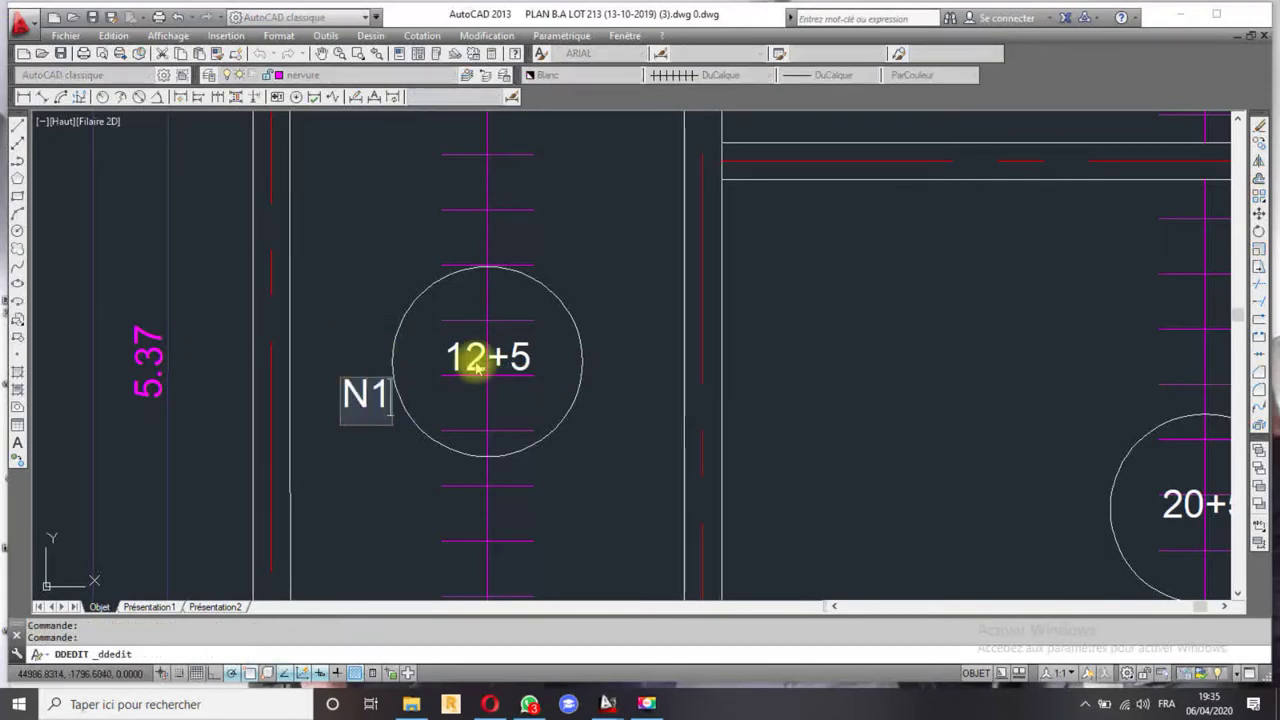
type(" (")
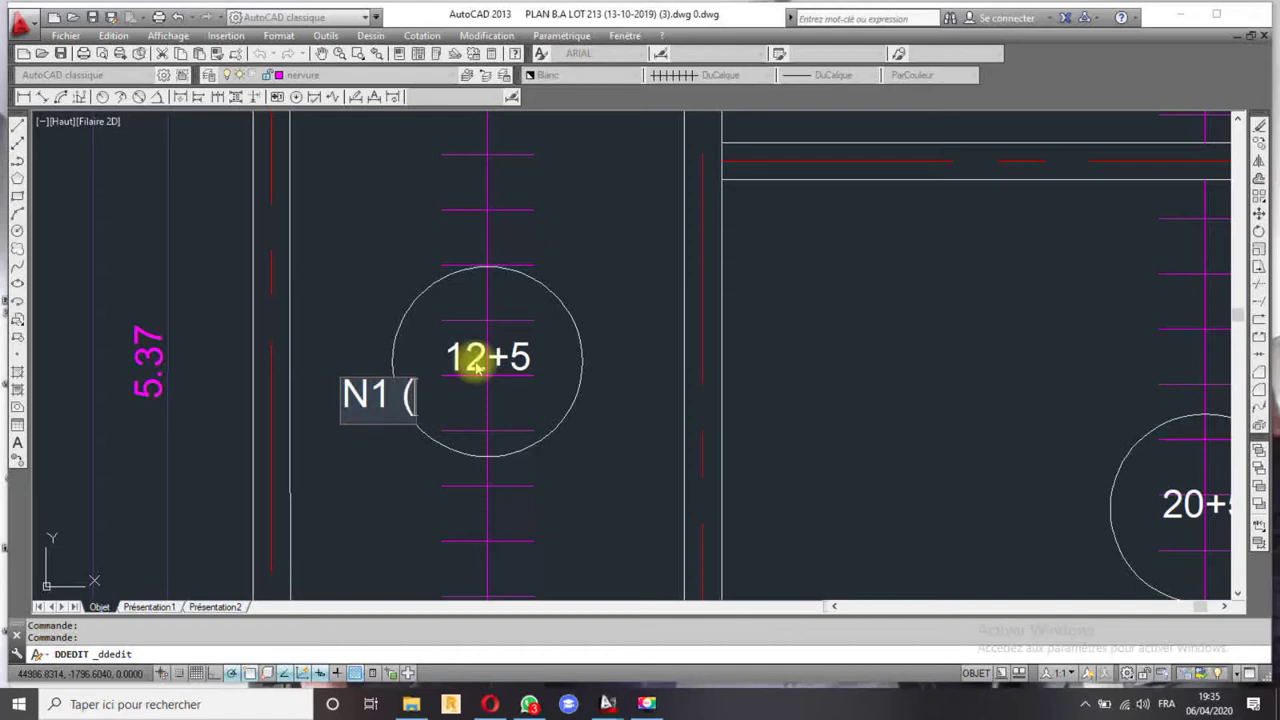
type("20")
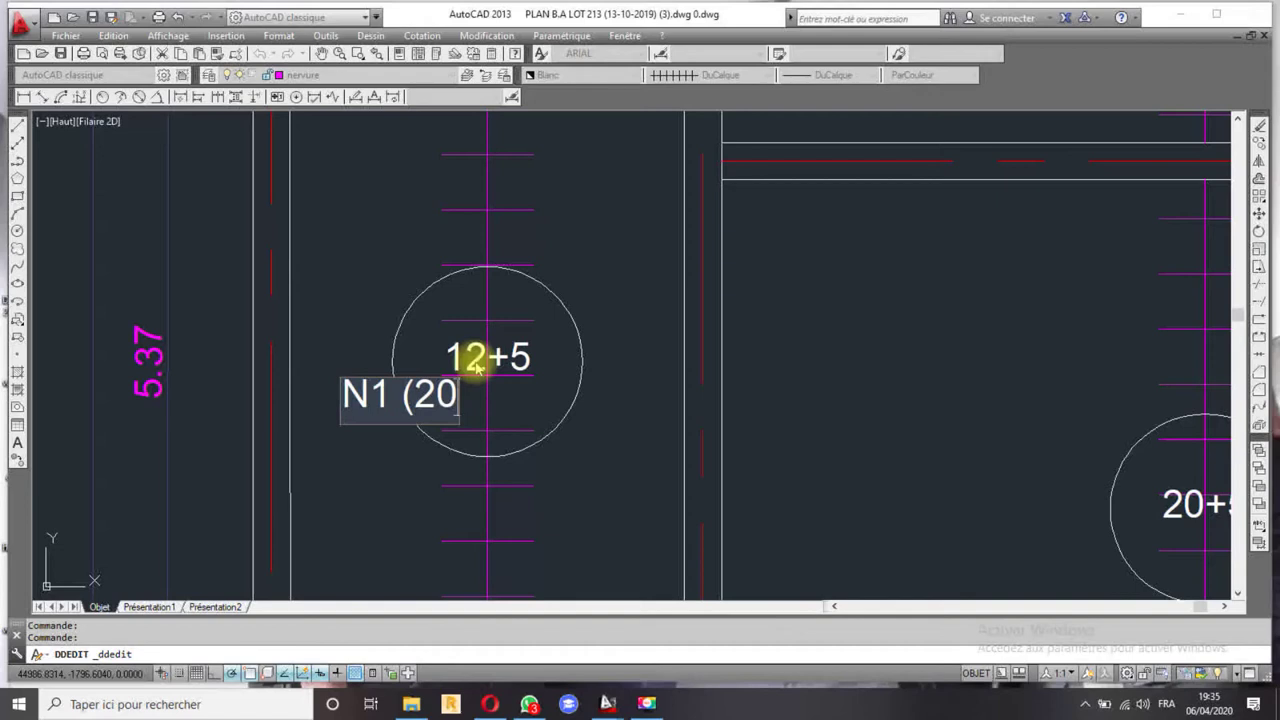
type("x")
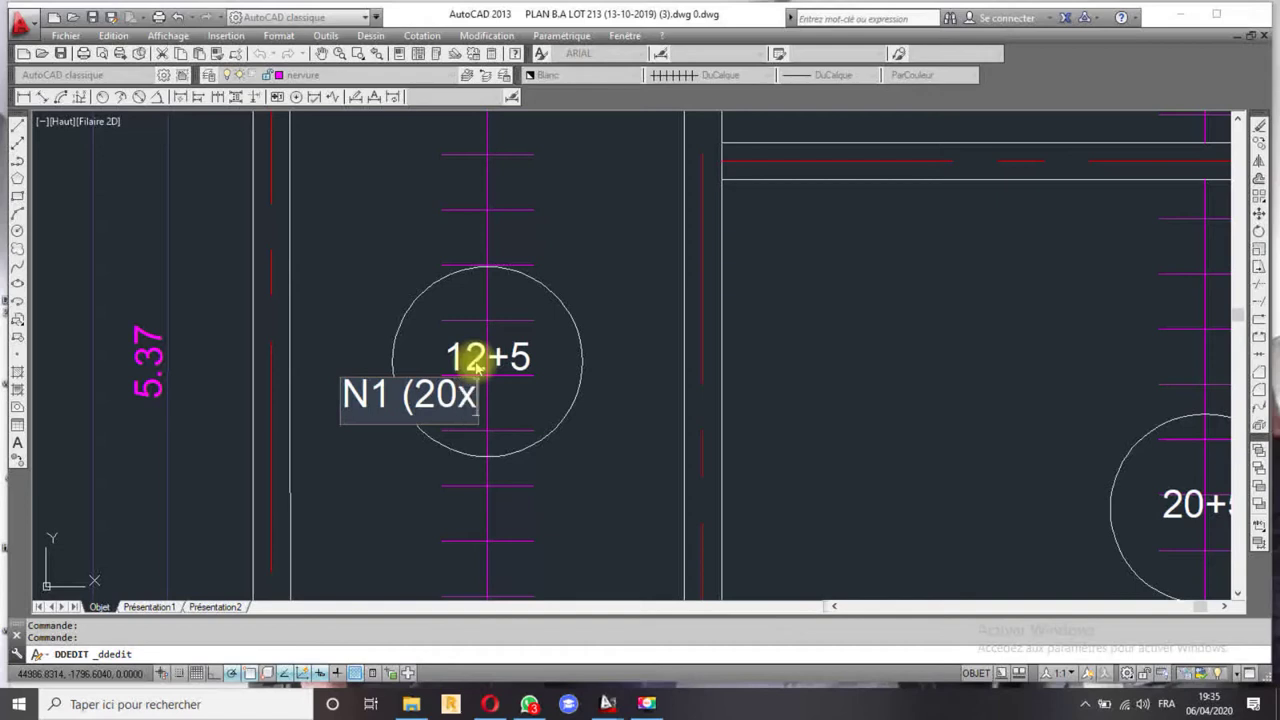
type("45)")
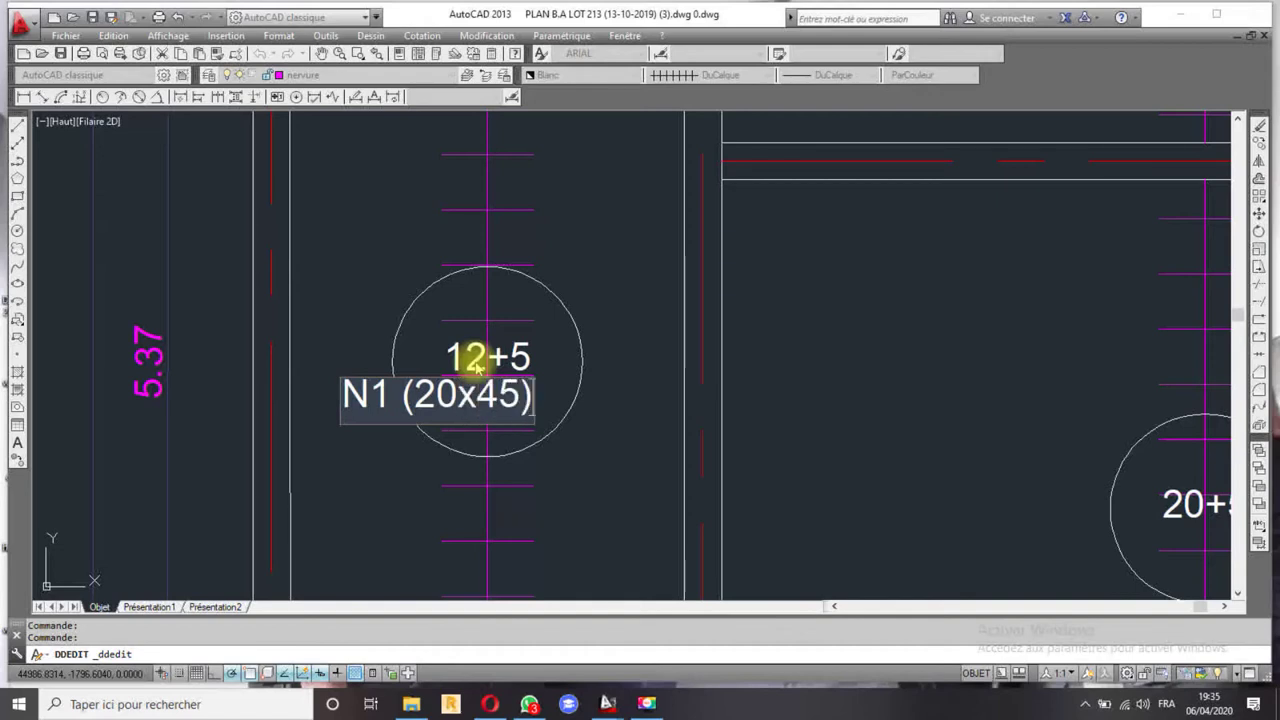
key("Return")
scroll(583, 362, "down", 3)
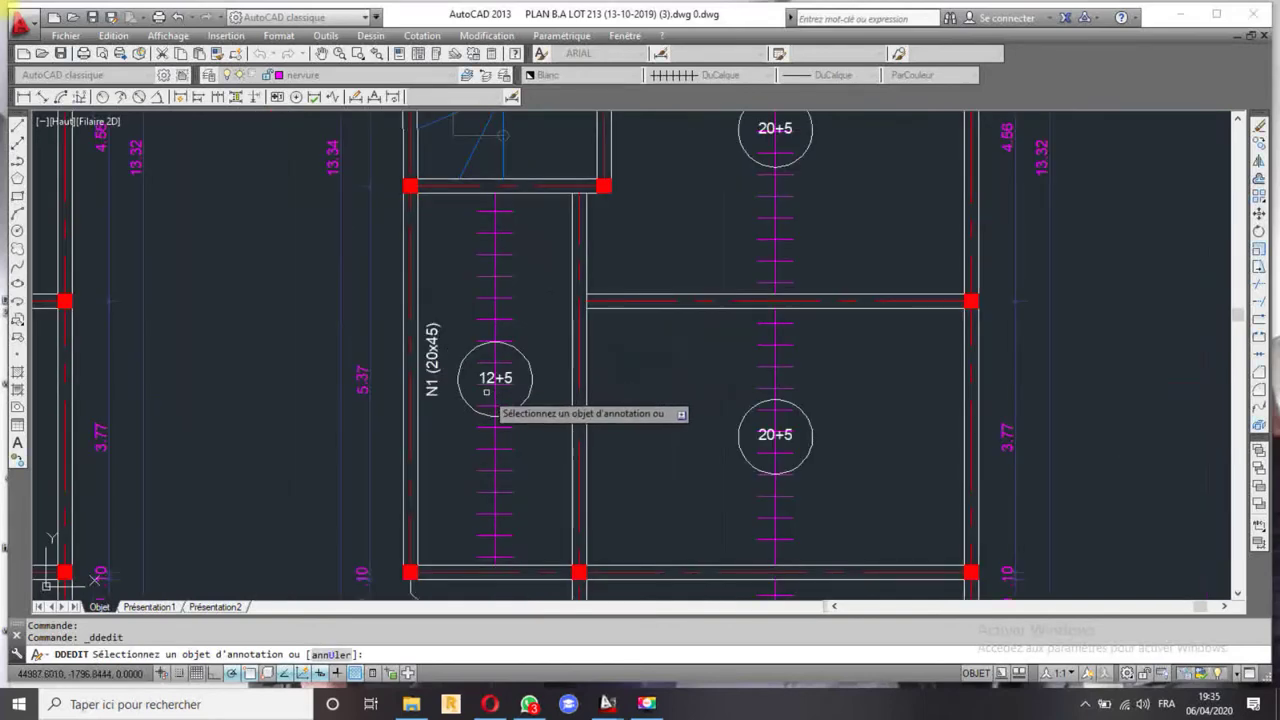
key("Escape")
scroll(443, 337, "up", 3)
scroll(443, 337, "down", 3)
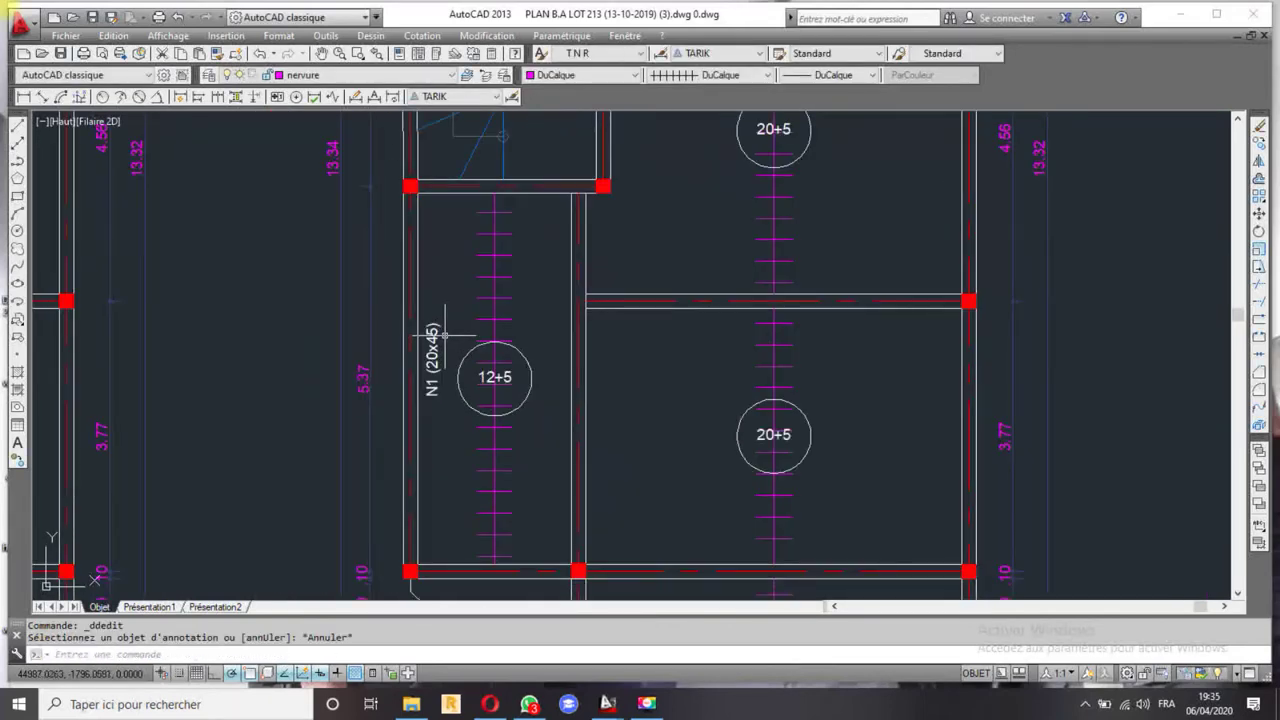
- Copy the vertical N1 (20x45) label onto the beam between the 12+5 and 20+5 bays
mouse_move(623, 363)
middle_mouse_down()
mouse_move(566, 408)
mouse_move(466, 320)
middle_mouse_up()
scroll(500, 329, "up", 2)
scroll(563, 294, "down", 2)
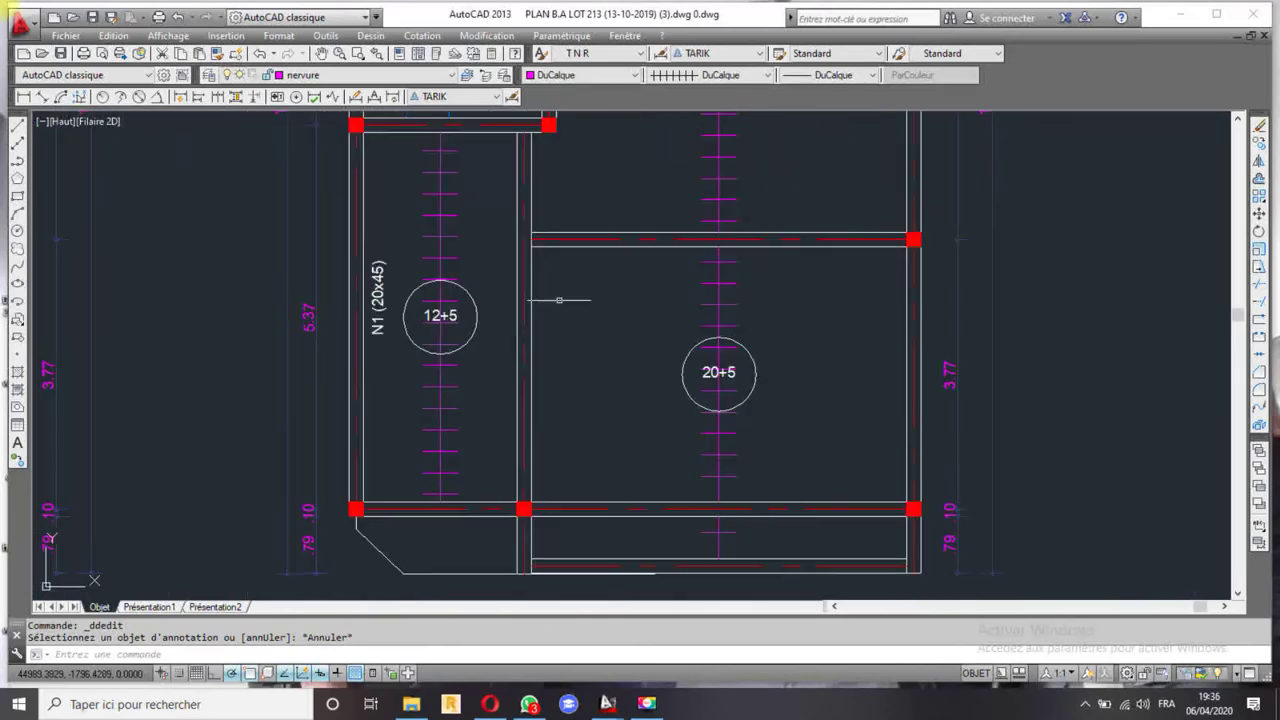
middle_click_drag(563, 294, 554, 306)
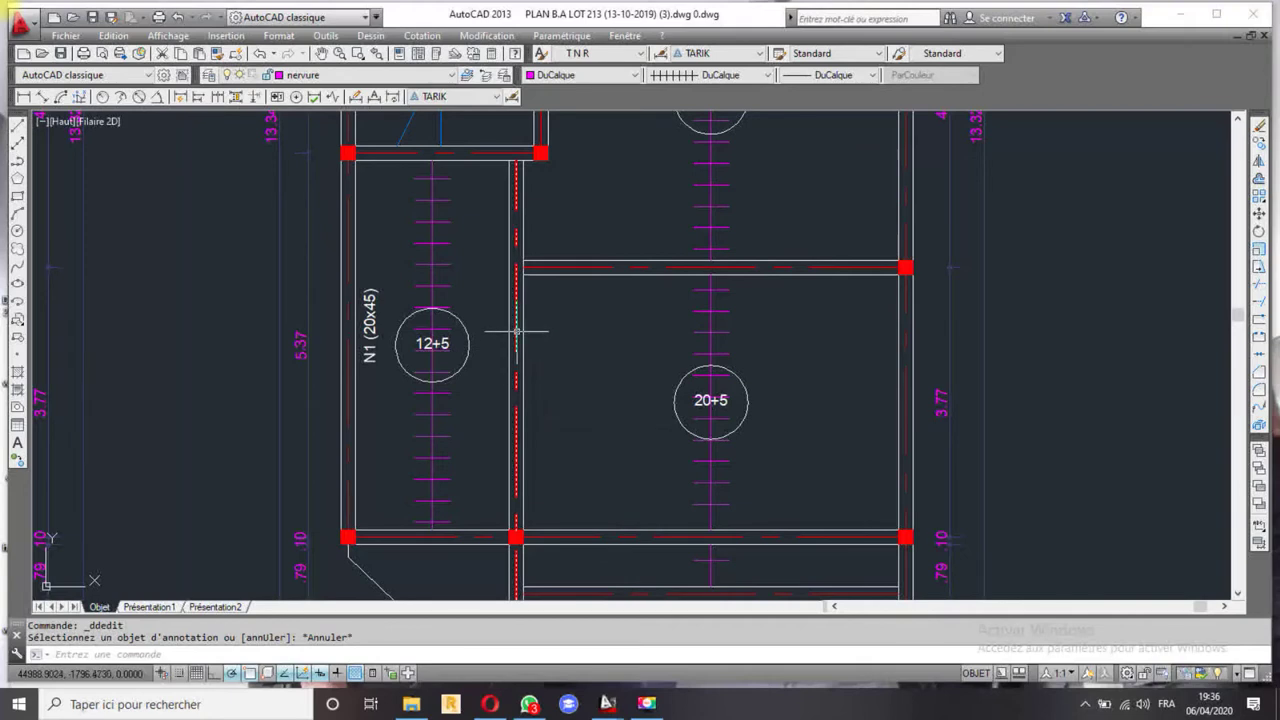
left_click(368, 300)
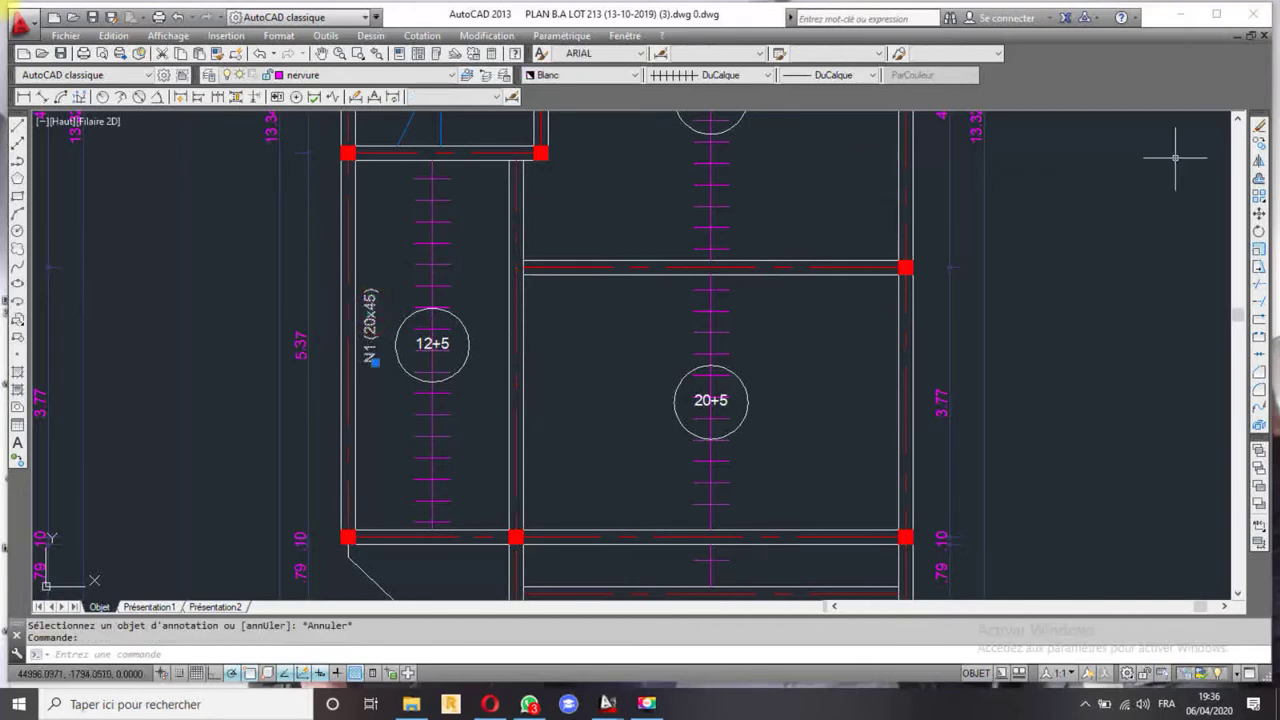
left_click(1258, 142)
left_click(370, 322)
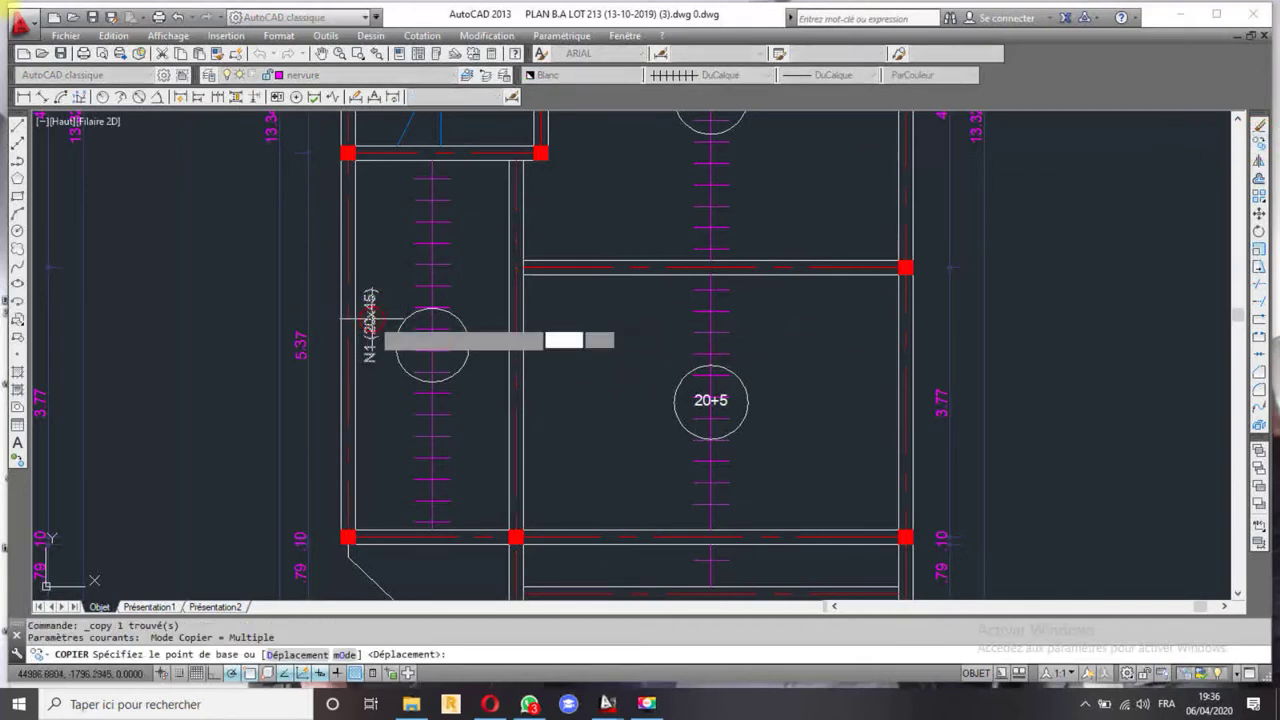
left_click(540, 325)
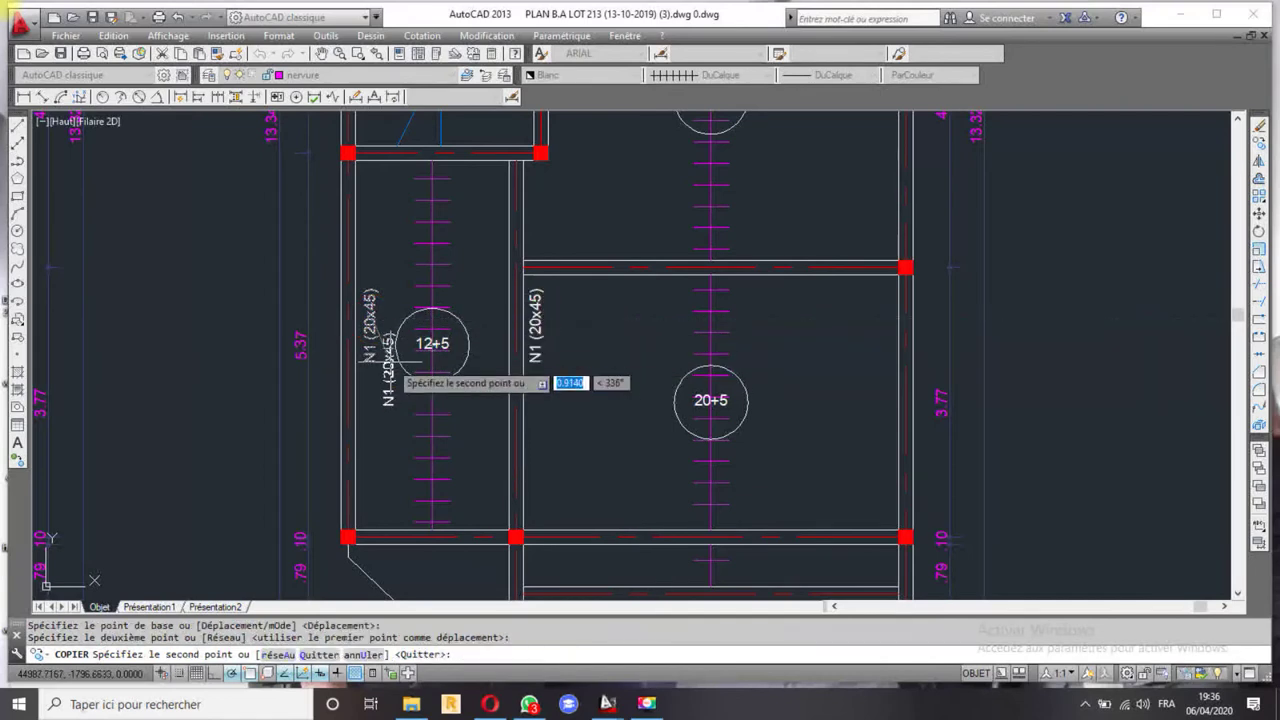
key("Escape")
scroll(308, 327, "up", 2)
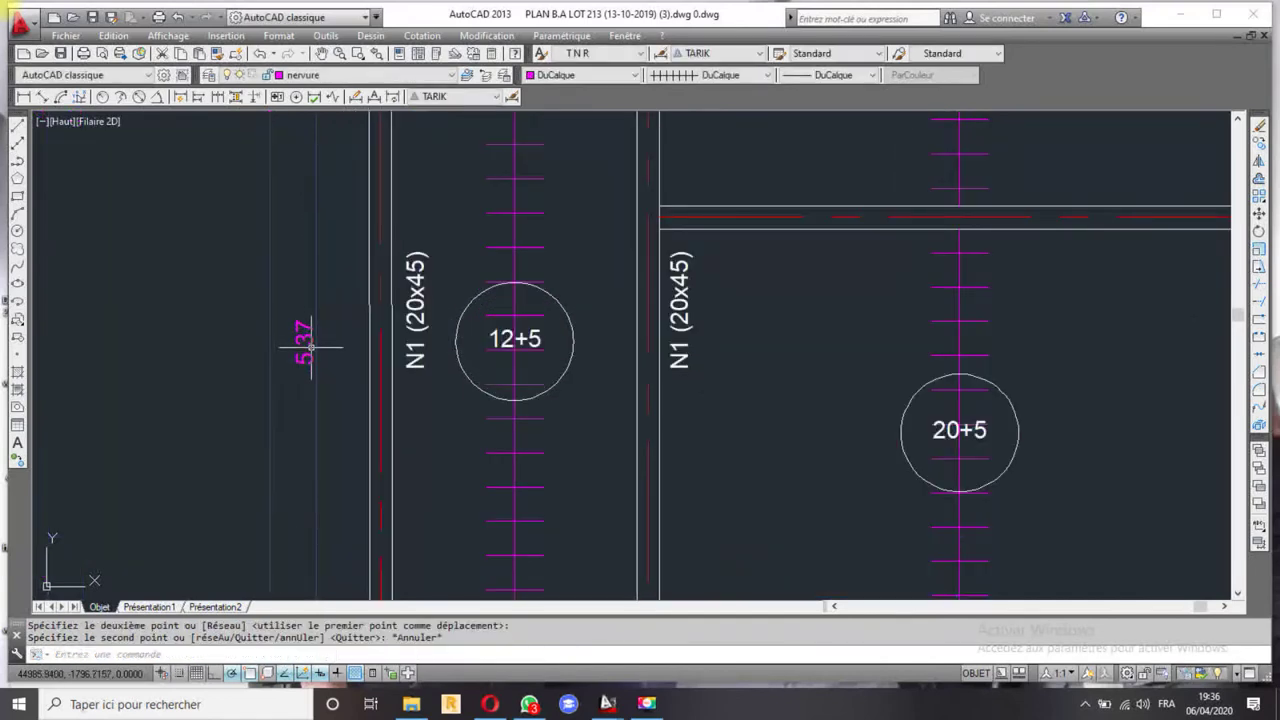
scroll(310, 347, "up", 5)
mouse_move(303, 343)
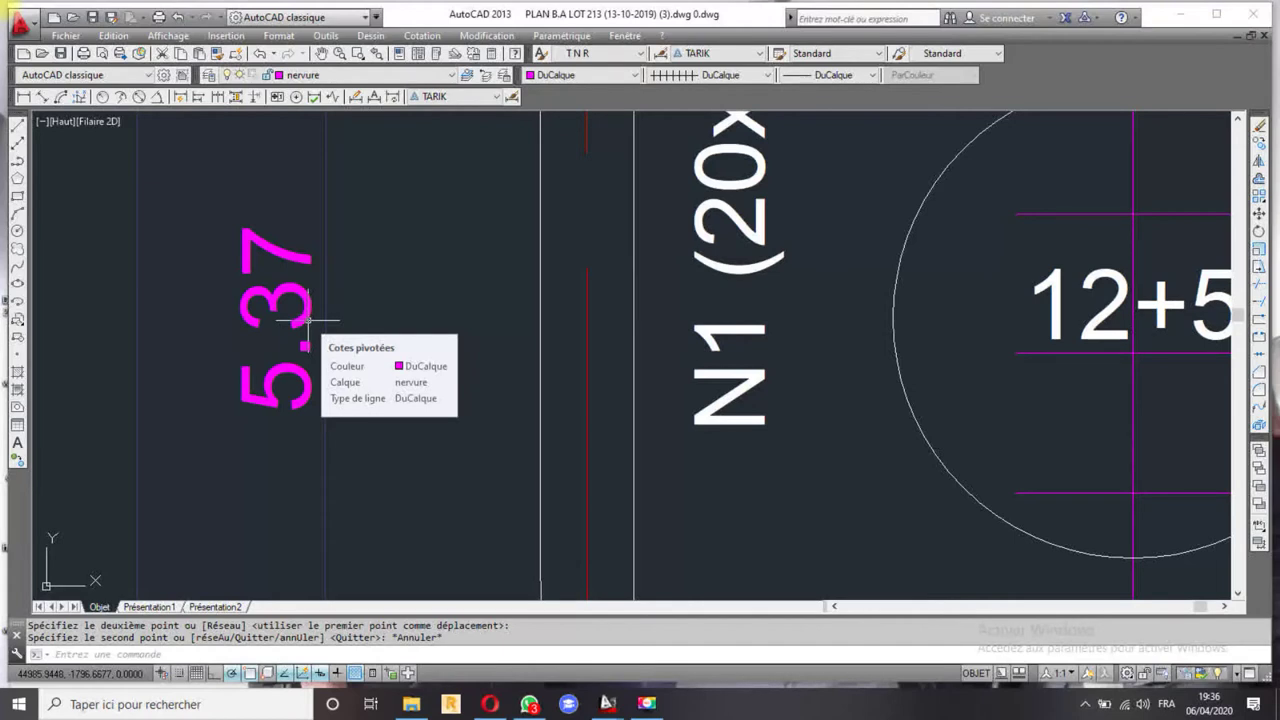
scroll(537, 286, "down", 3)
scroll(674, 343, "down", 2)
scroll(732, 341, "down", 3)
middle_click_drag(777, 354, 703, 354)
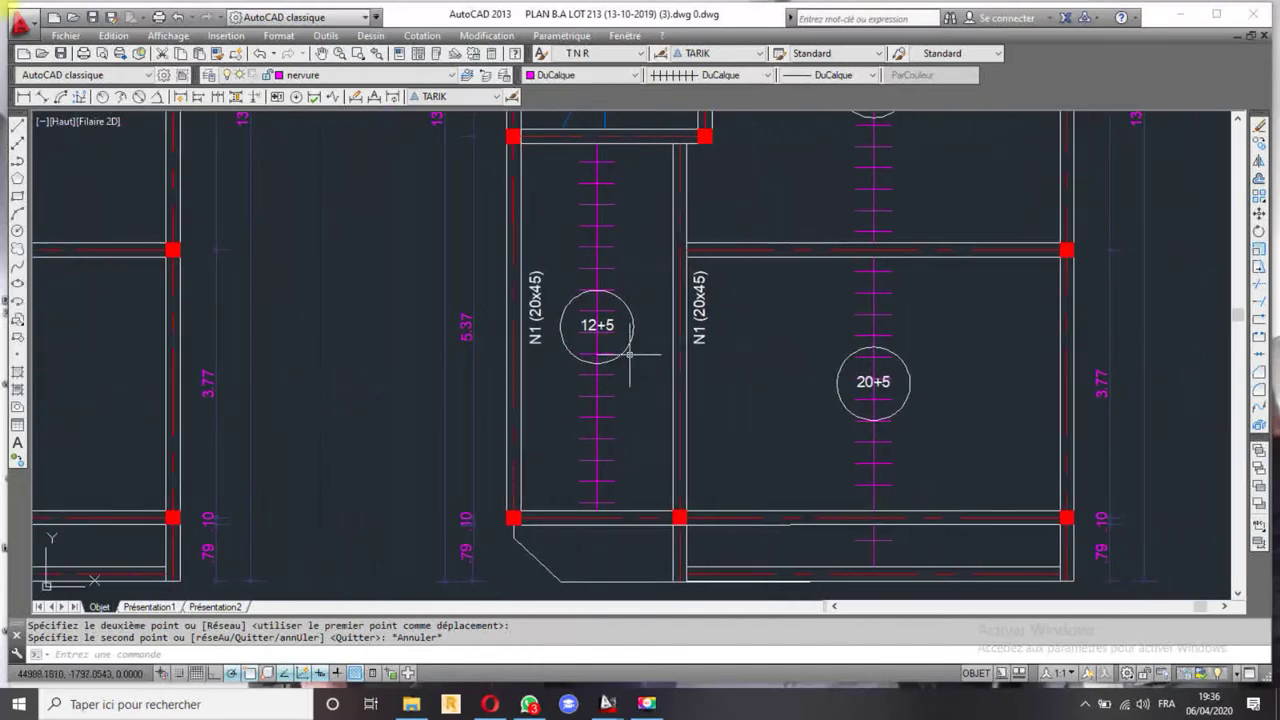
scroll(705, 354, "up", 2)
scroll(694, 295, "down", 2)
middle_click_drag(700, 243, 686, 363)
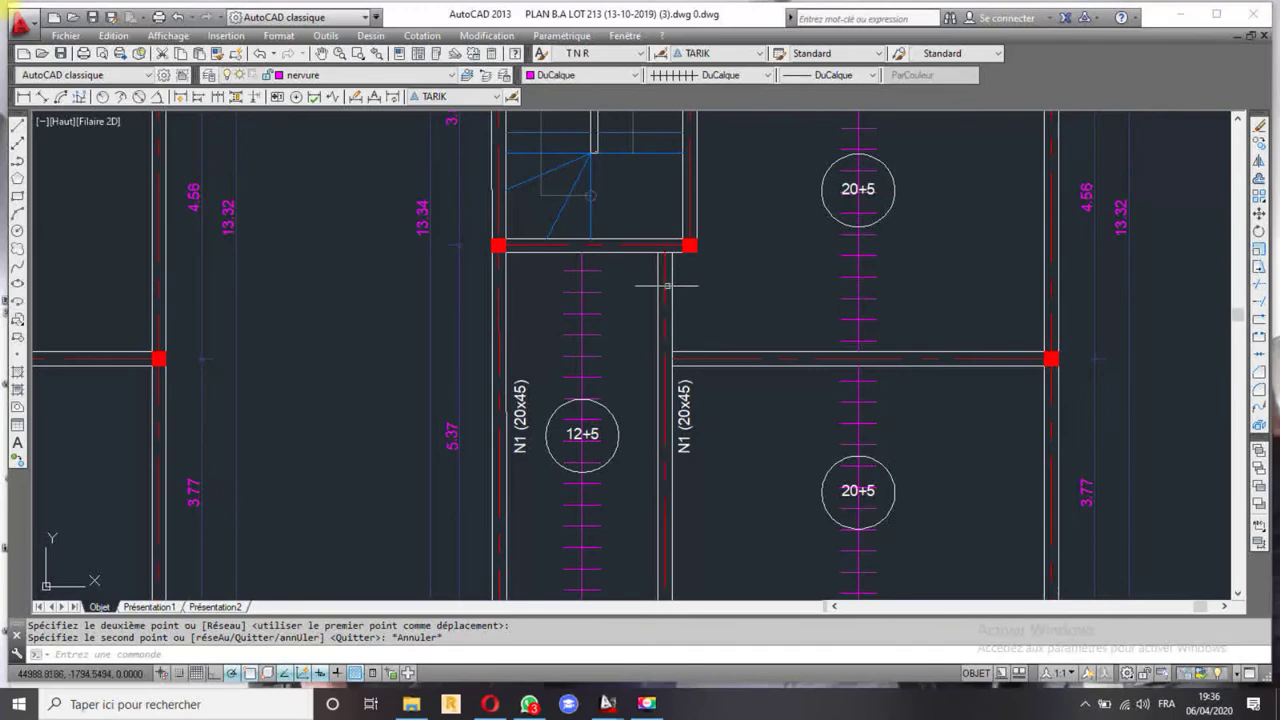
scroll(660, 240, "up", 2)
scroll(660, 240, "down", 2)
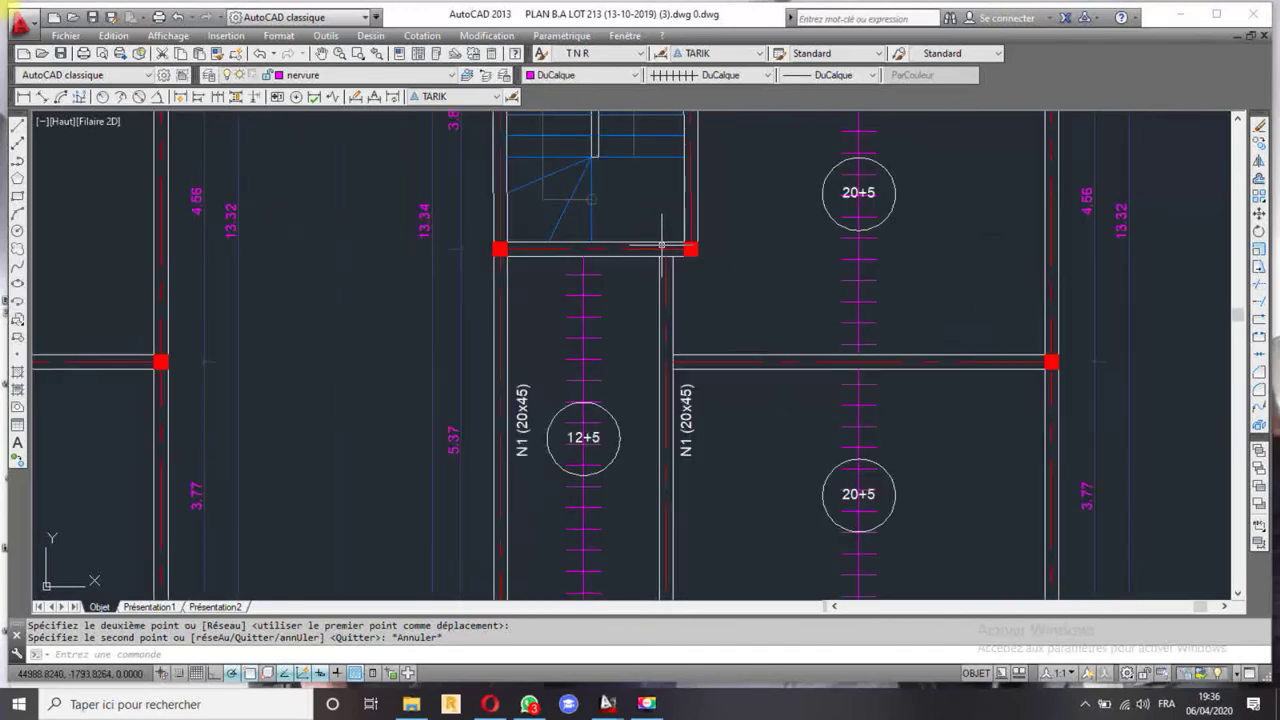
scroll(623, 277, "up", 2)
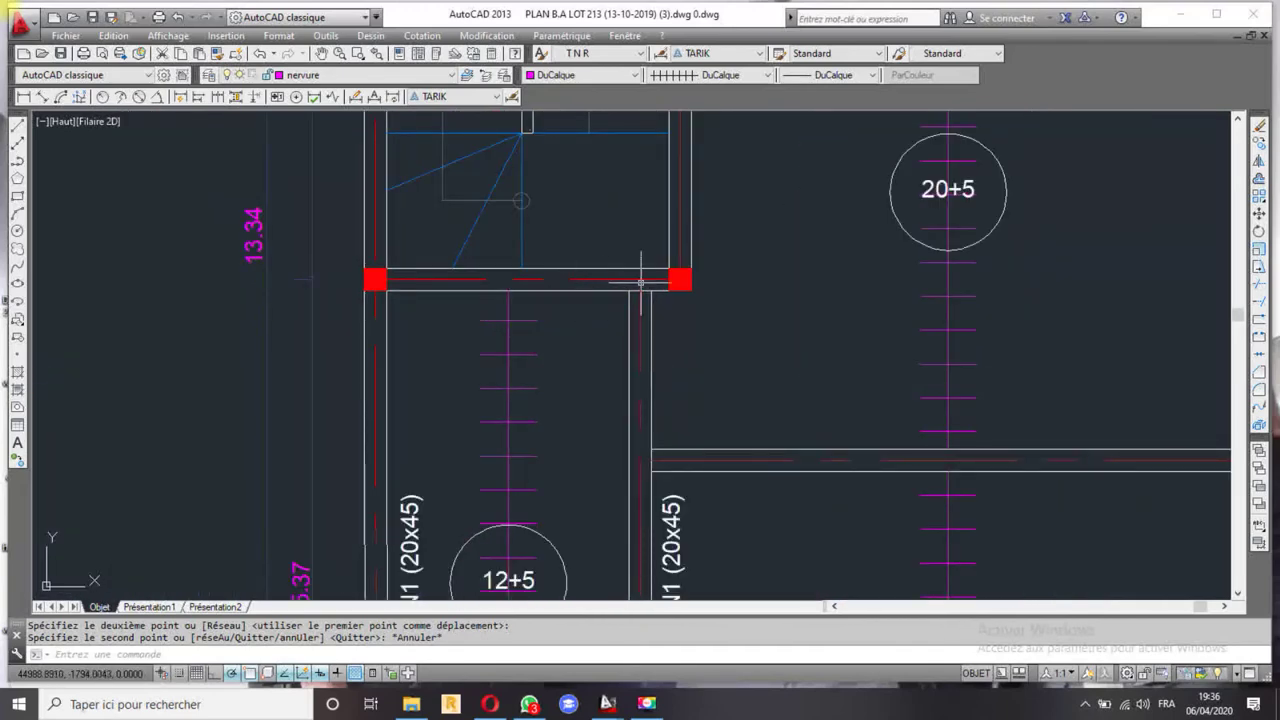
scroll(570, 287, "down", 2)
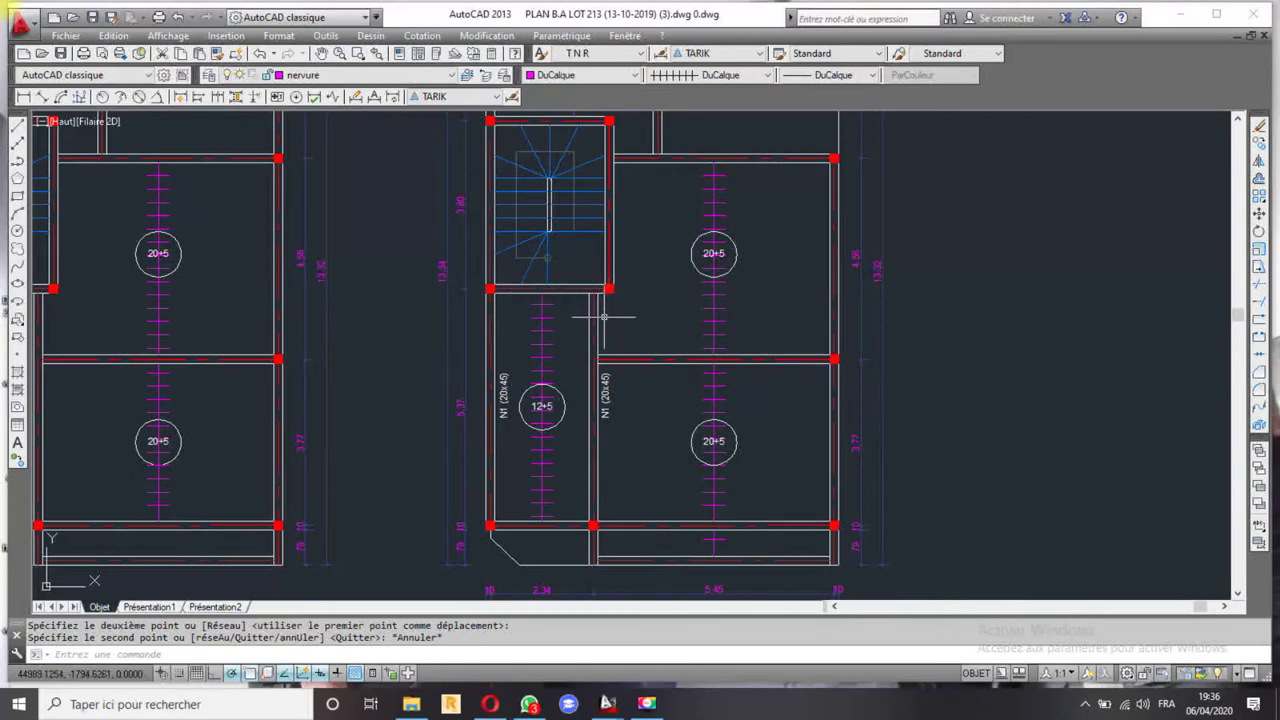
scroll(585, 305, "up", 2)
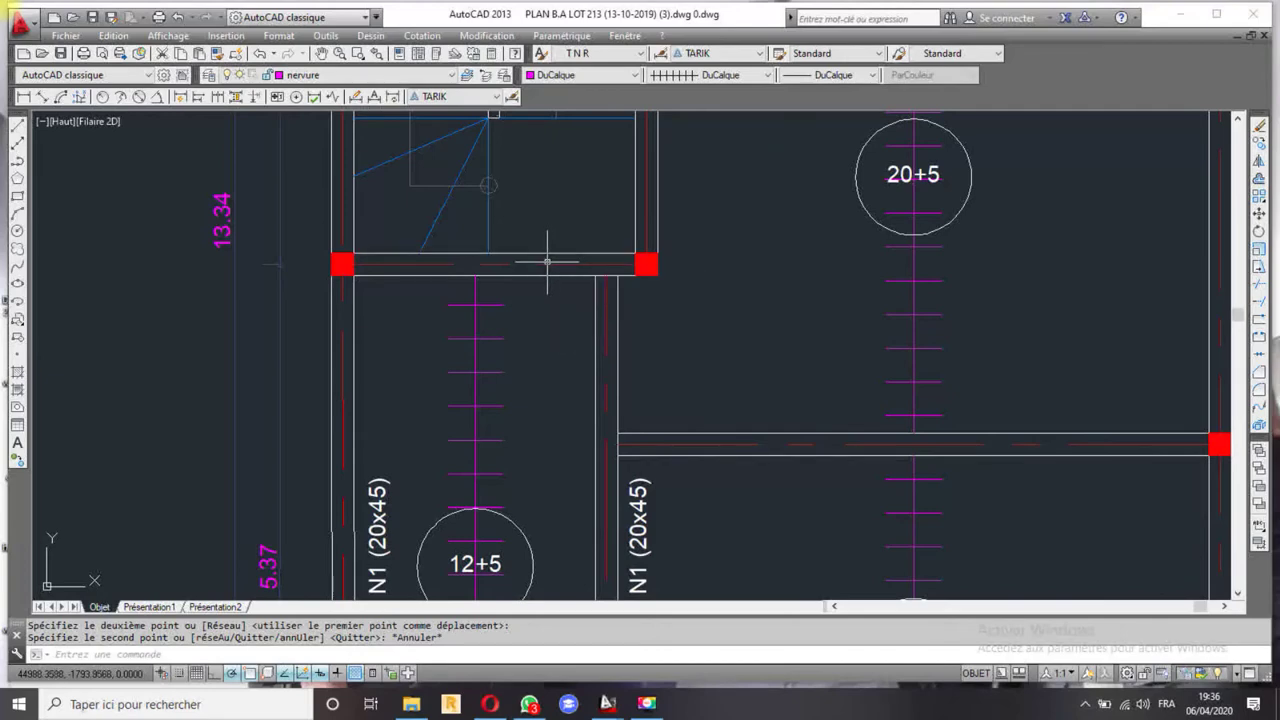
scroll(543, 257, "down", 2)
scroll(606, 404, "up", 2)
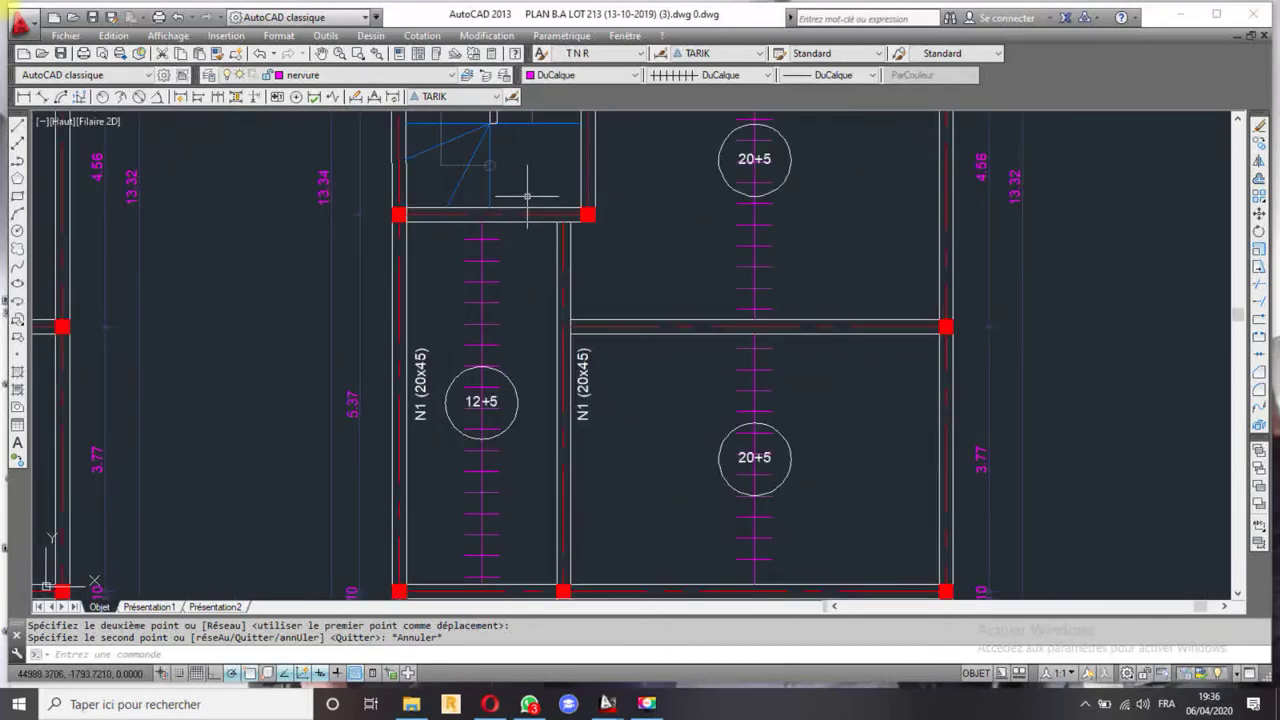
scroll(530, 215, "up", 4)
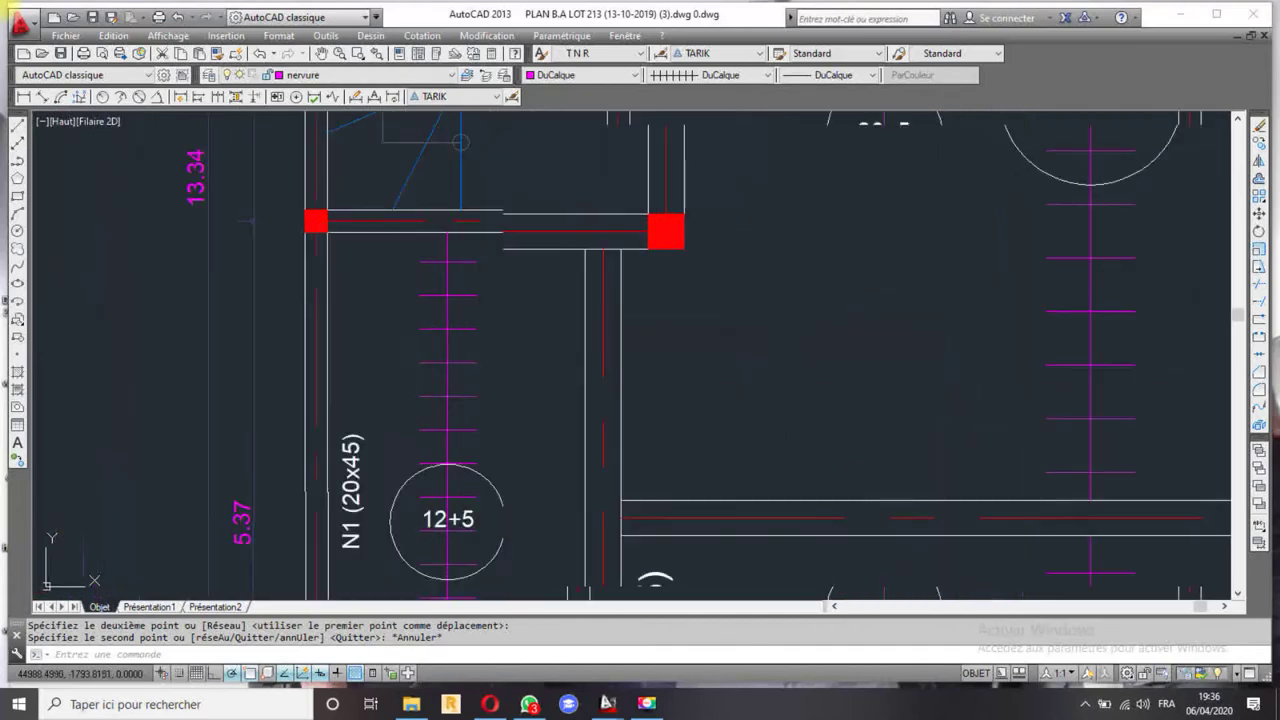
scroll(578, 270, "up", 3)
scroll(525, 258, "down", 5)
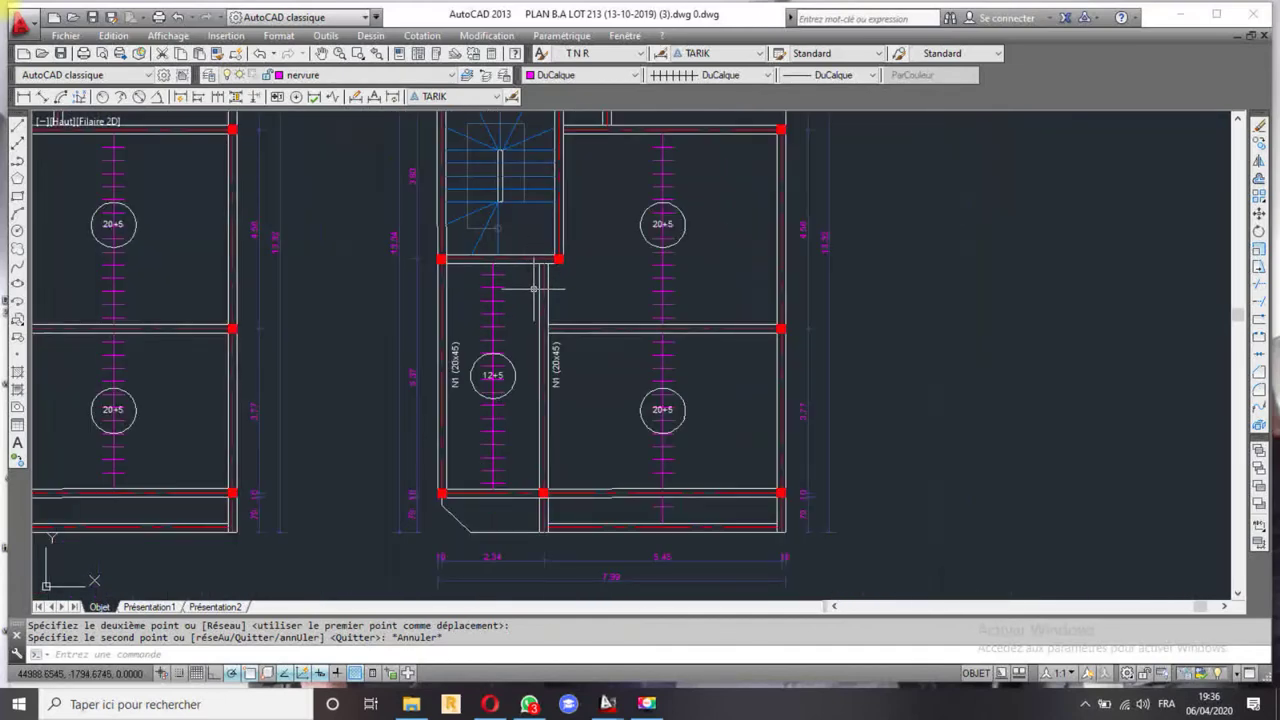
scroll(533, 289, "up", 2)
middle_click_drag(534, 266, 586, 277)
scroll(573, 260, "up", 2)
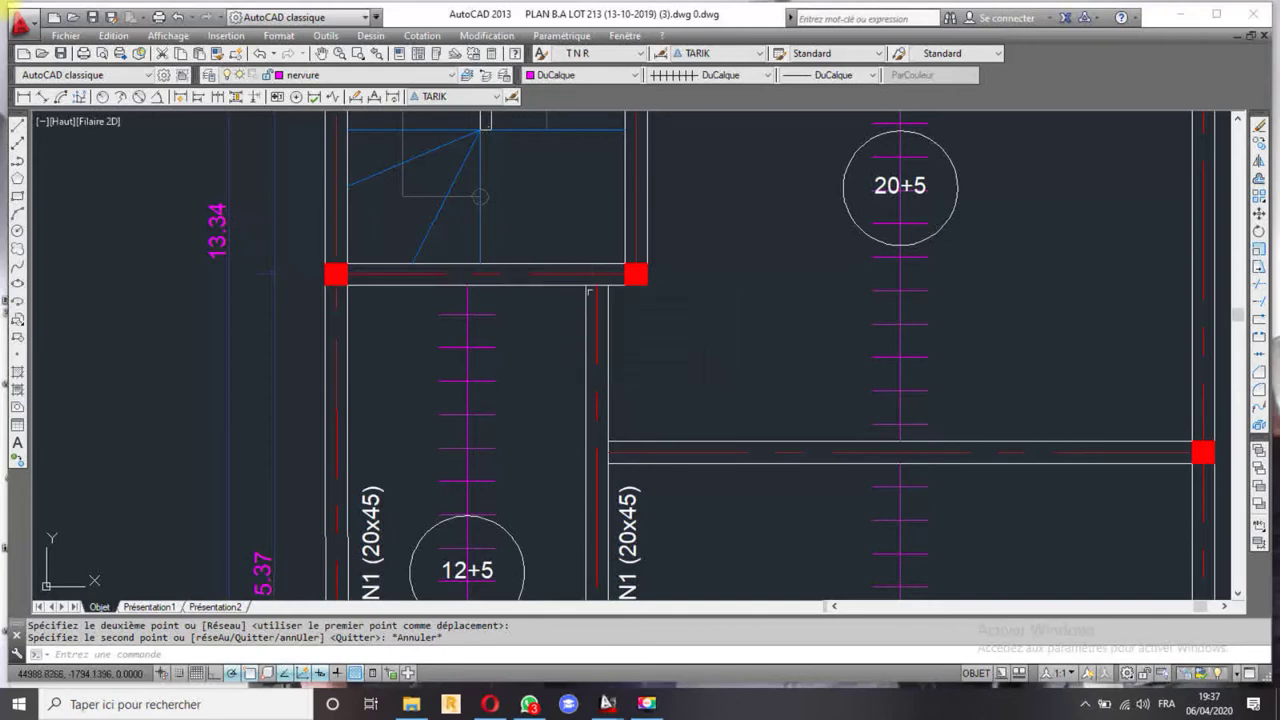
scroll(594, 296, "up", 2)
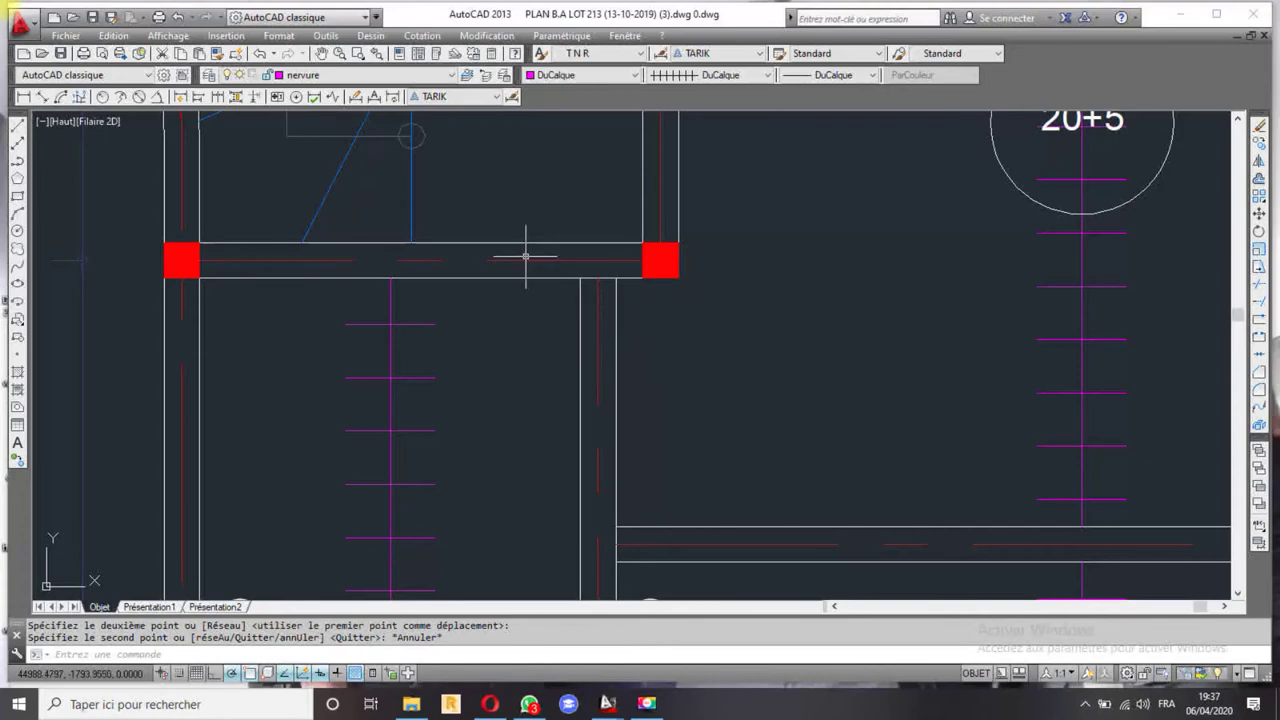
scroll(559, 283, "down", 2)
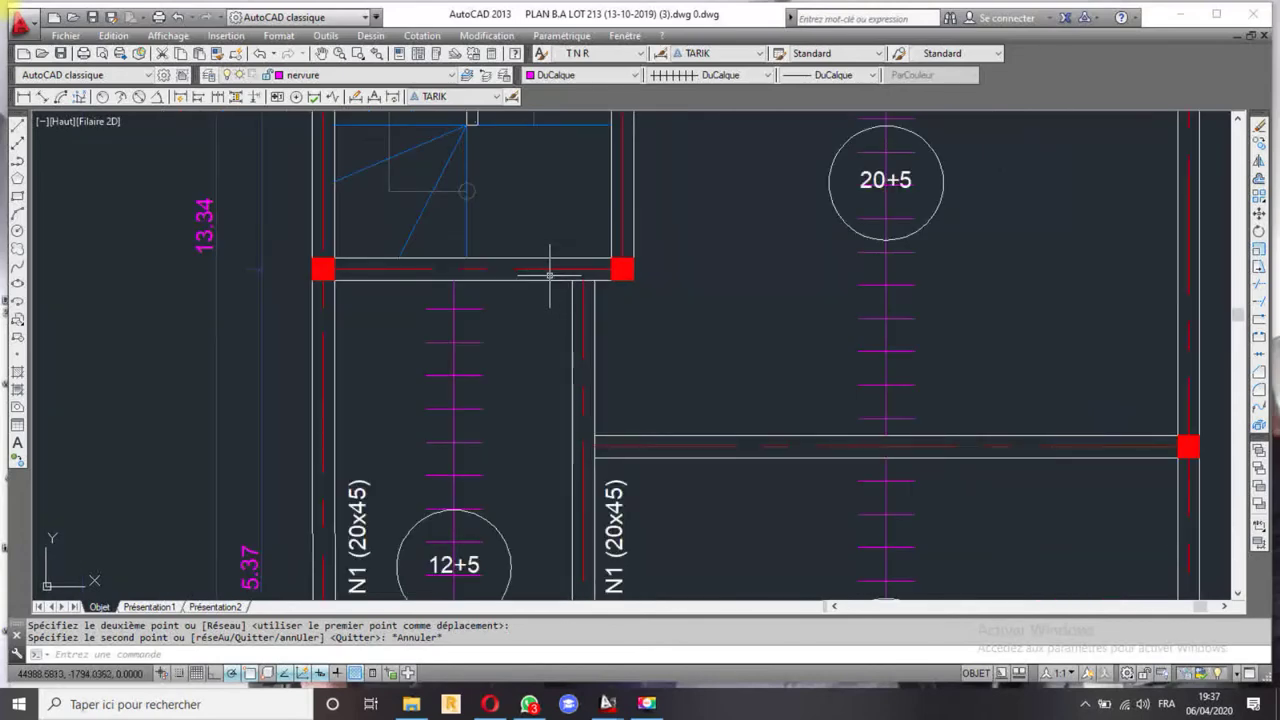
scroll(560, 300, "down", 1)
scroll(586, 371, "down", 3)
scroll(651, 352, "down", 3)
scroll(658, 270, "up", 1)
scroll(671, 426, "up", 6)
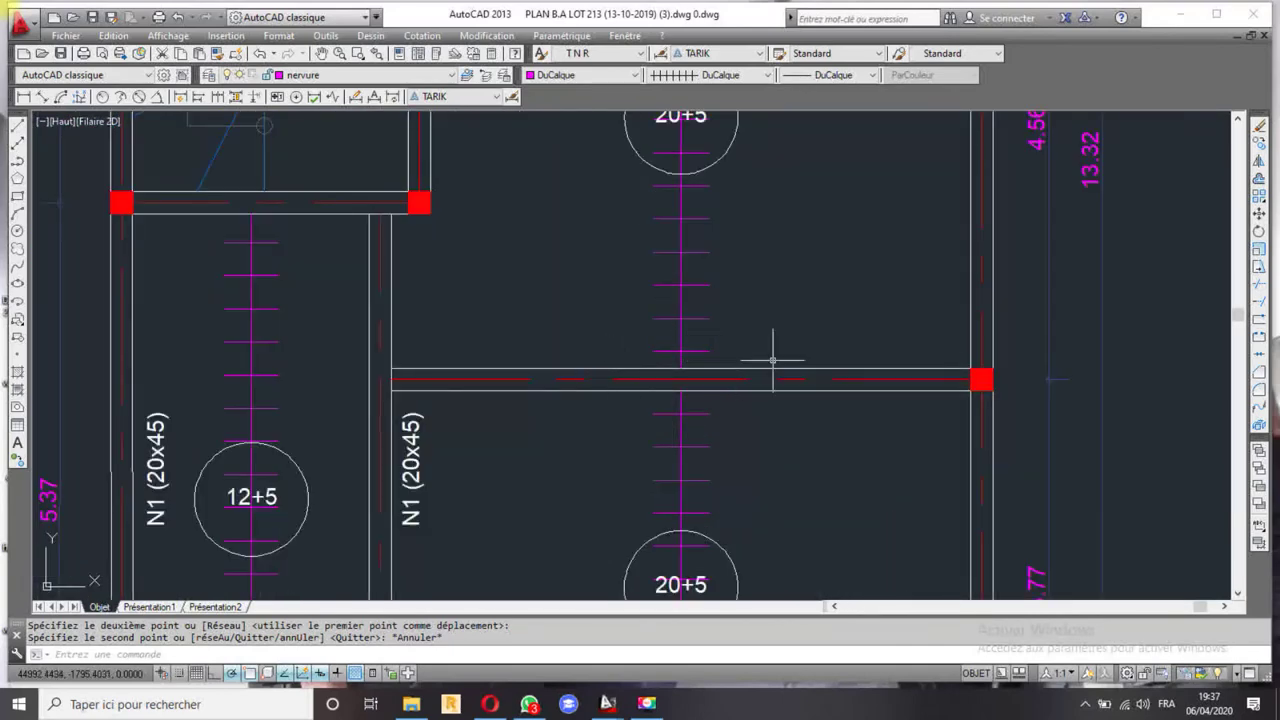
scroll(651, 380, "down", 4)
scroll(660, 280, "down", 1)
scroll(660, 285, "down", 2)
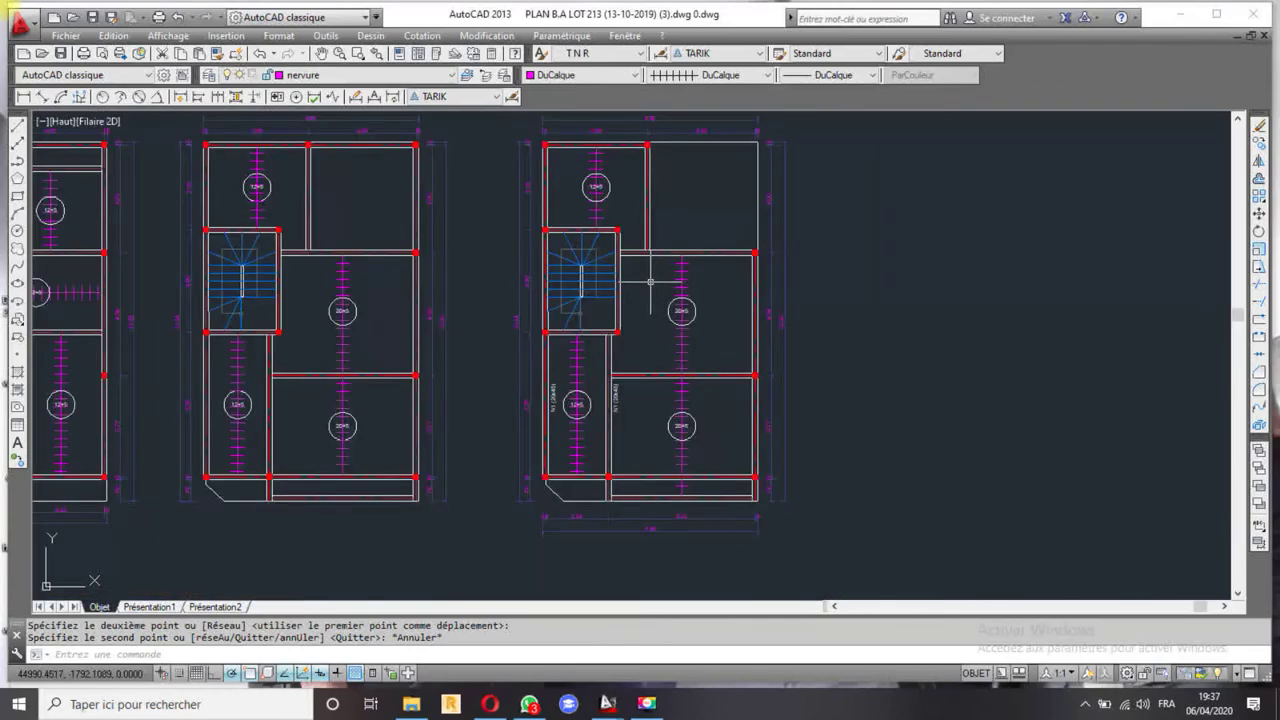
middle_click_drag(500, 326, 871, 280)
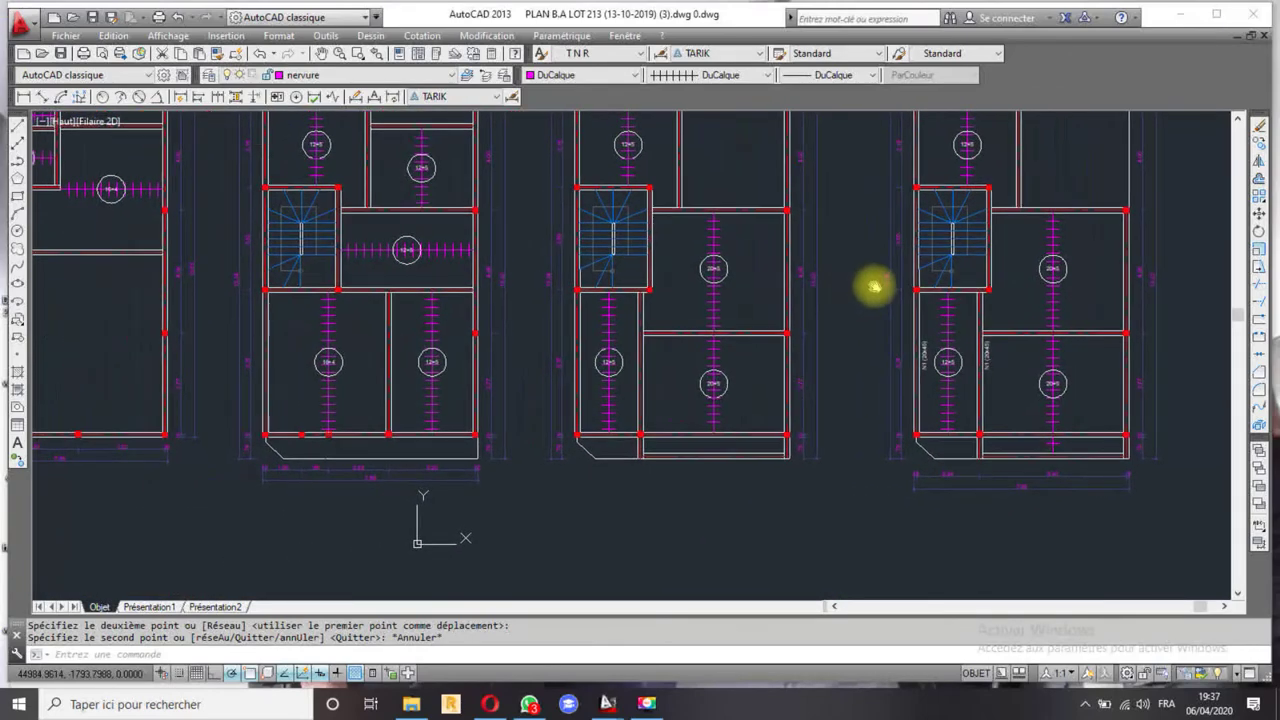
scroll(497, 434, "up", 2)
middle_click_drag(370, 430, 543, 423)
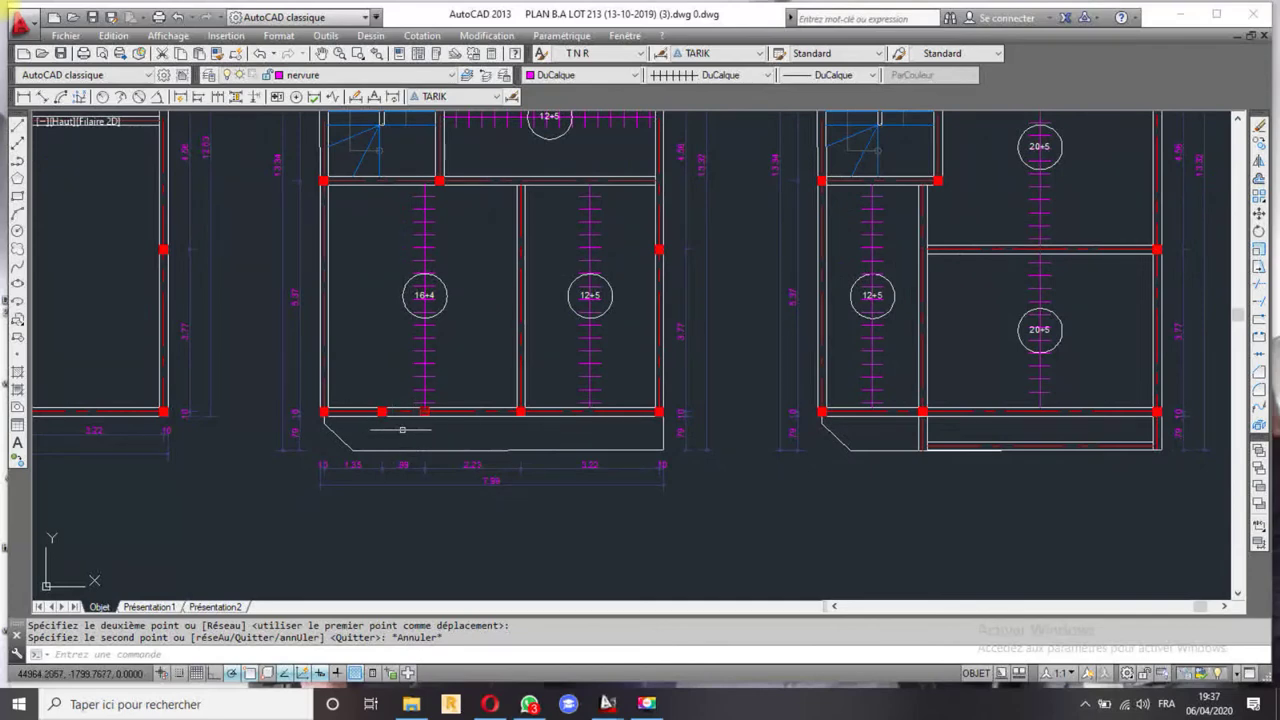
scroll(460, 423, "up", 4)
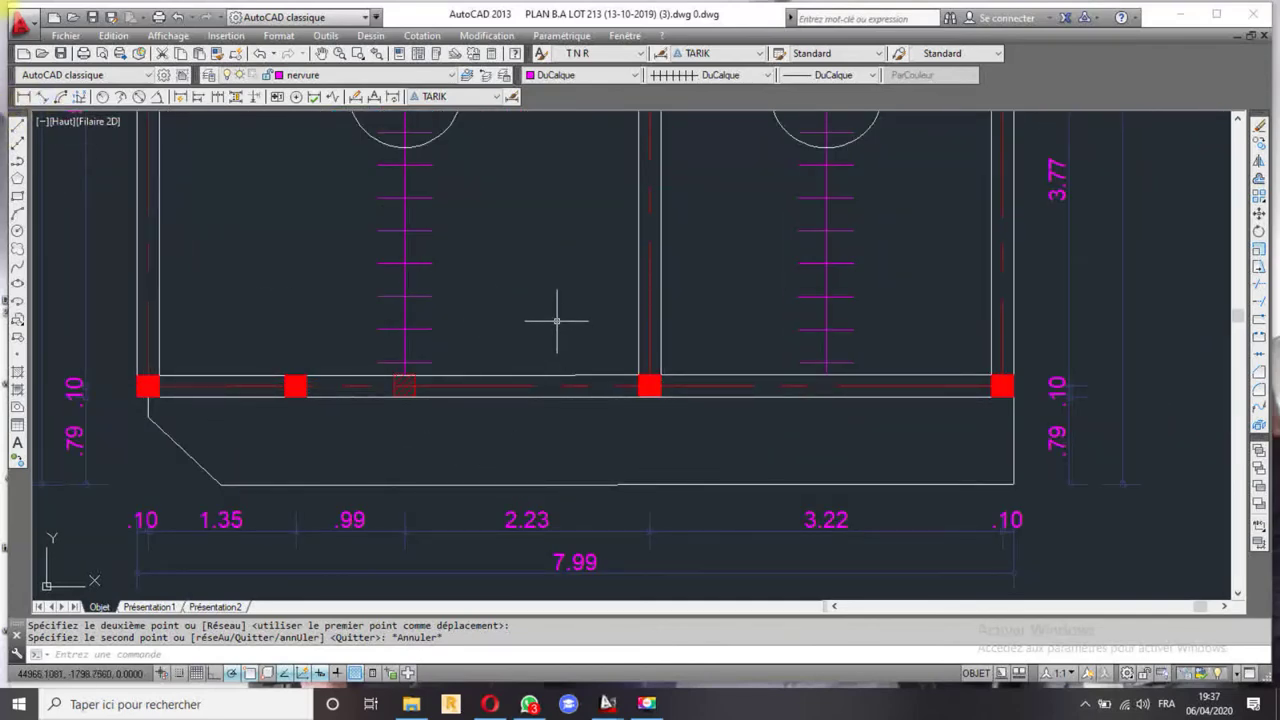
scroll(602, 340, "down", 6)
scroll(602, 340, "down", 2)
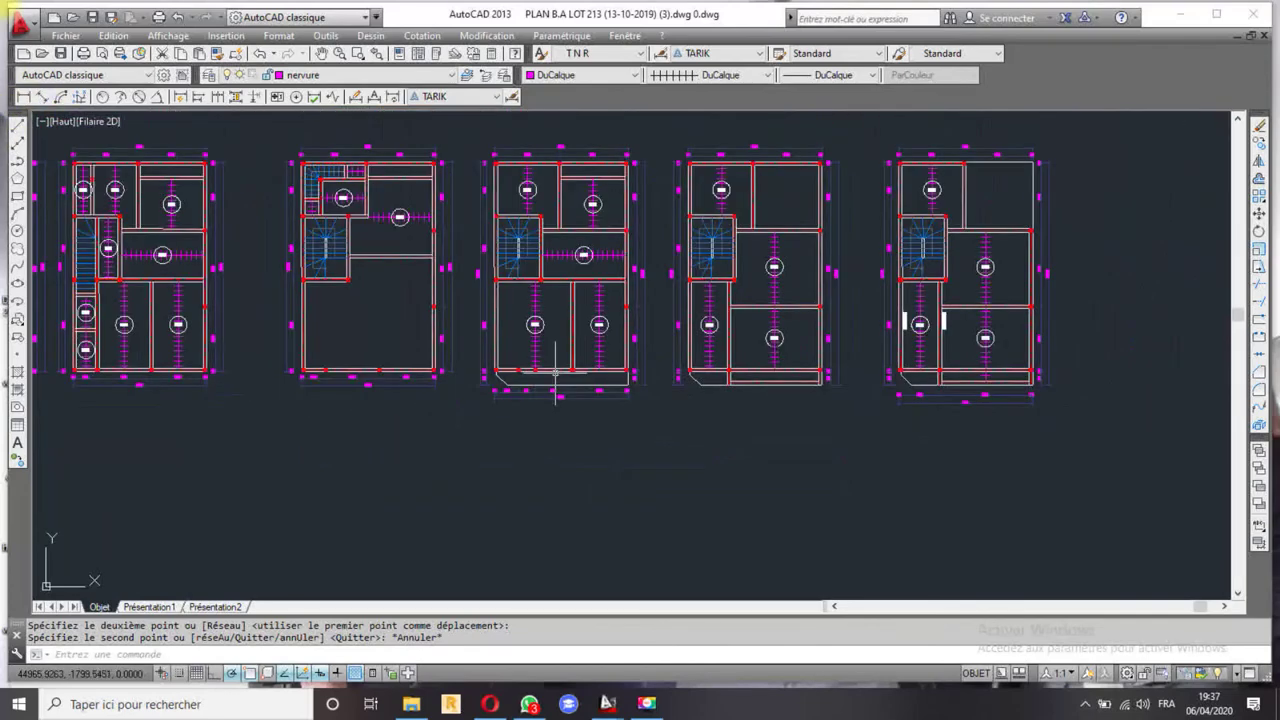
middle_click_drag(364, 302, 511, 355)
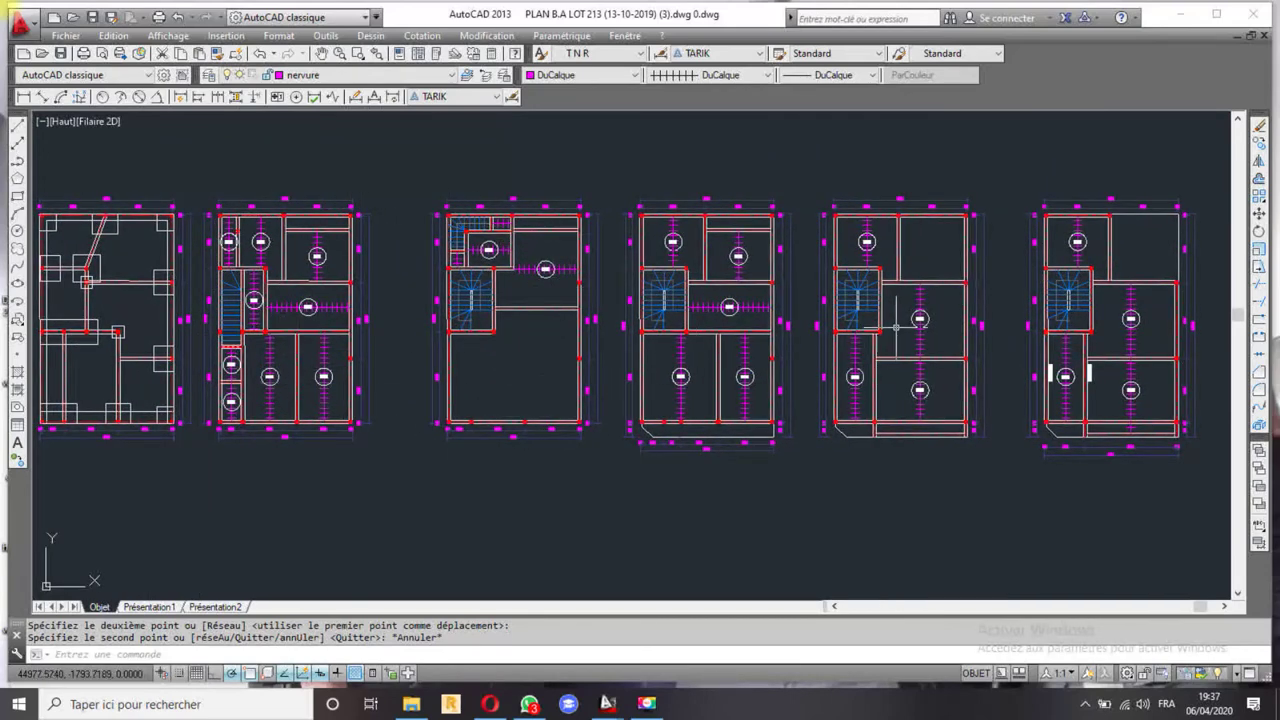
middle_click_drag(895, 325, 523, 323)
scroll(735, 327, "up", 5)
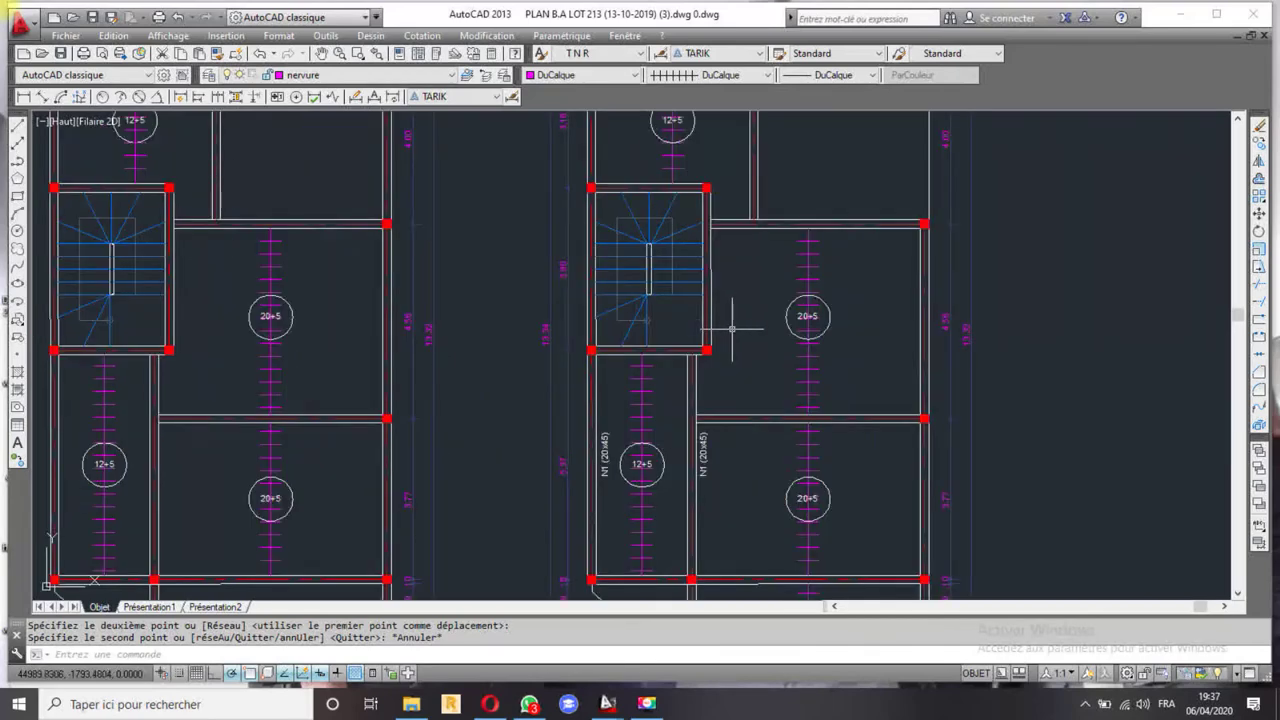
scroll(732, 328, "down", 2)
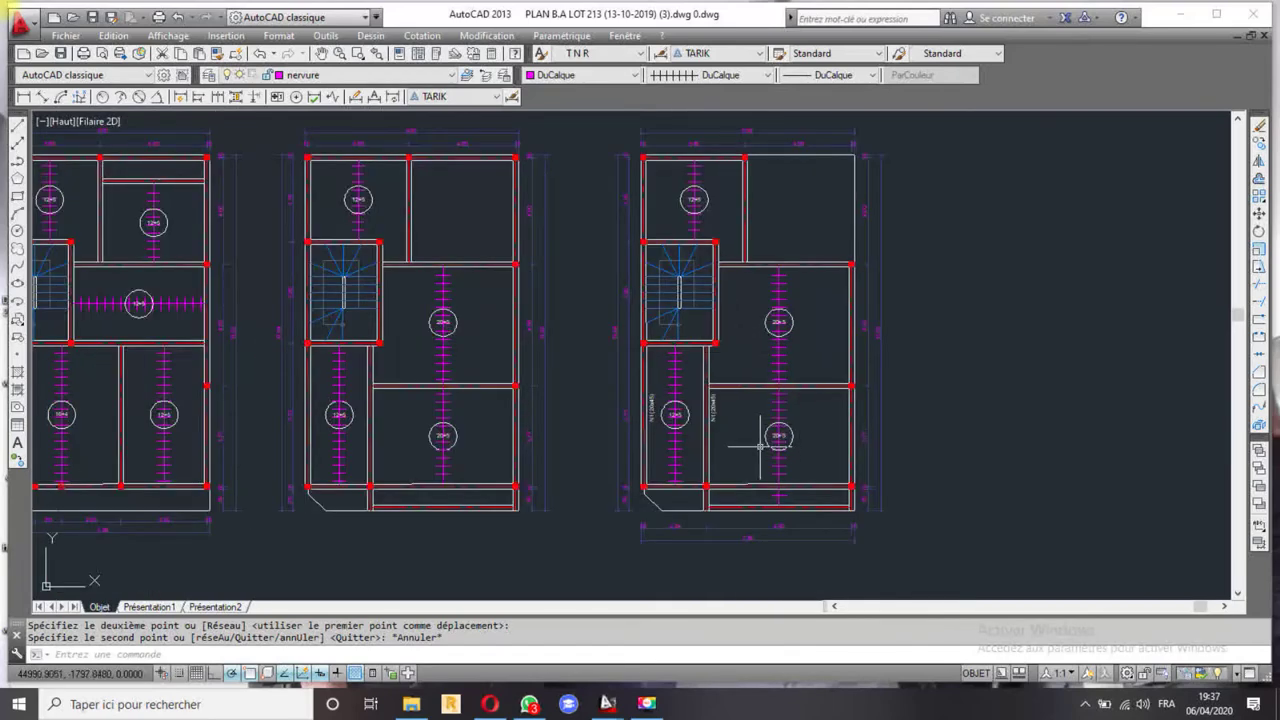
scroll(817, 500, "up", 2)
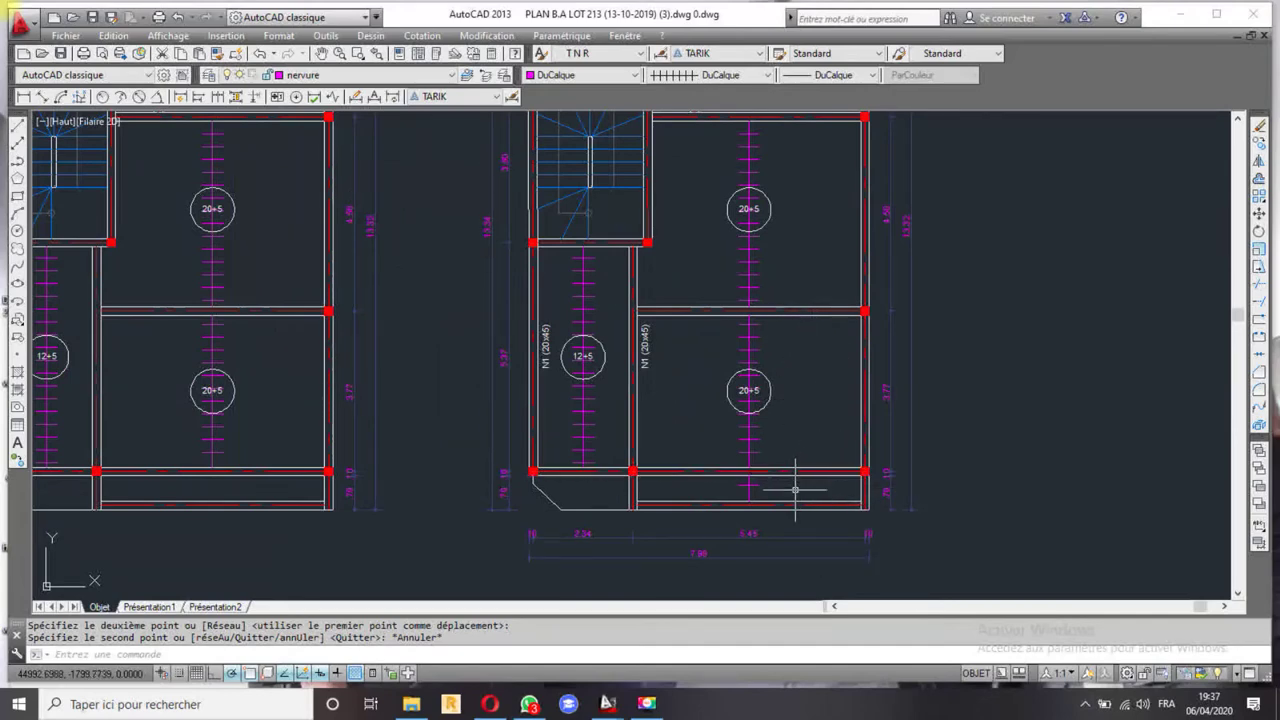
middle_click_drag(551, 143, 543, 354)
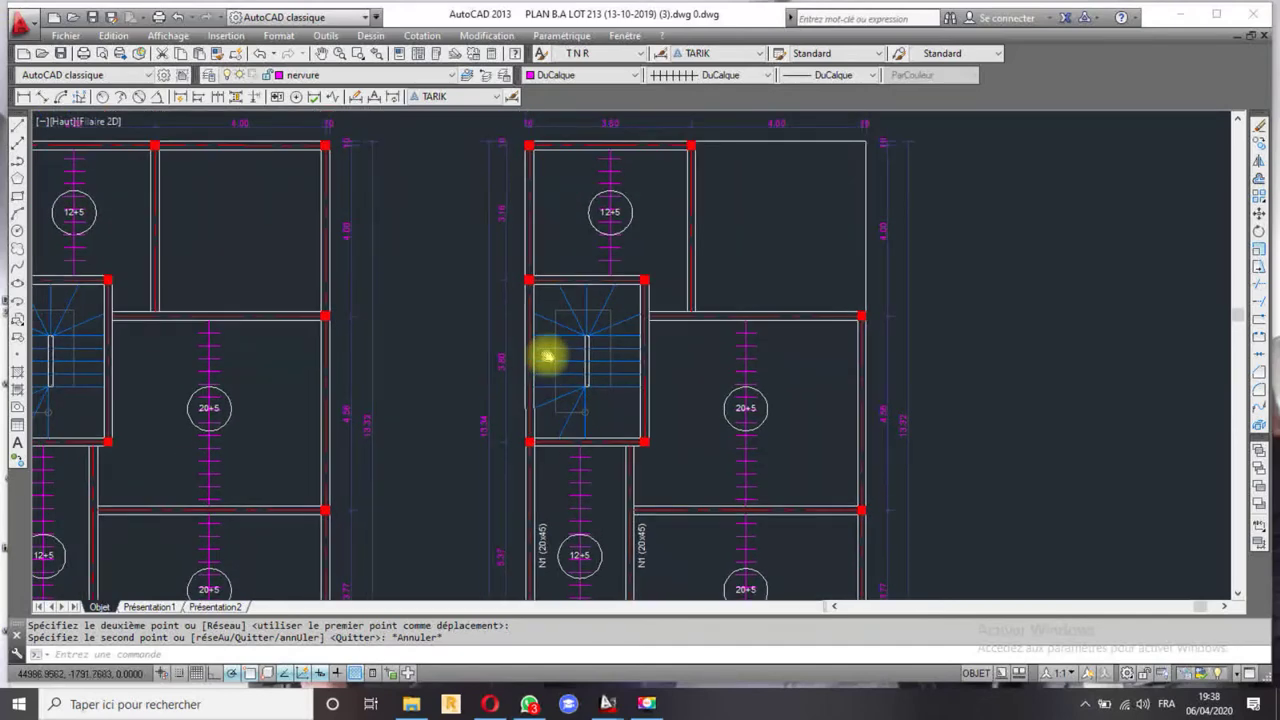
scroll(508, 206, "down", 2)
scroll(520, 256, "down", 1)
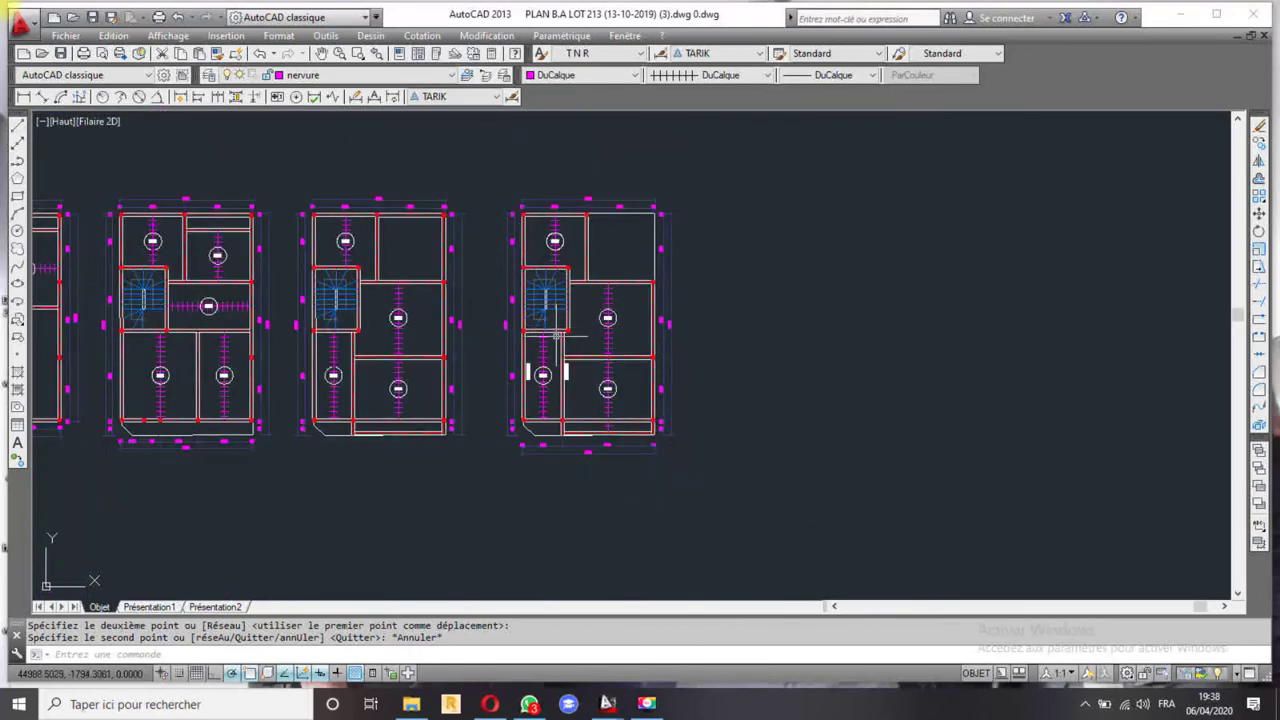
scroll(529, 346, "up", 3)
middle_click_drag(521, 142, 544, 354)
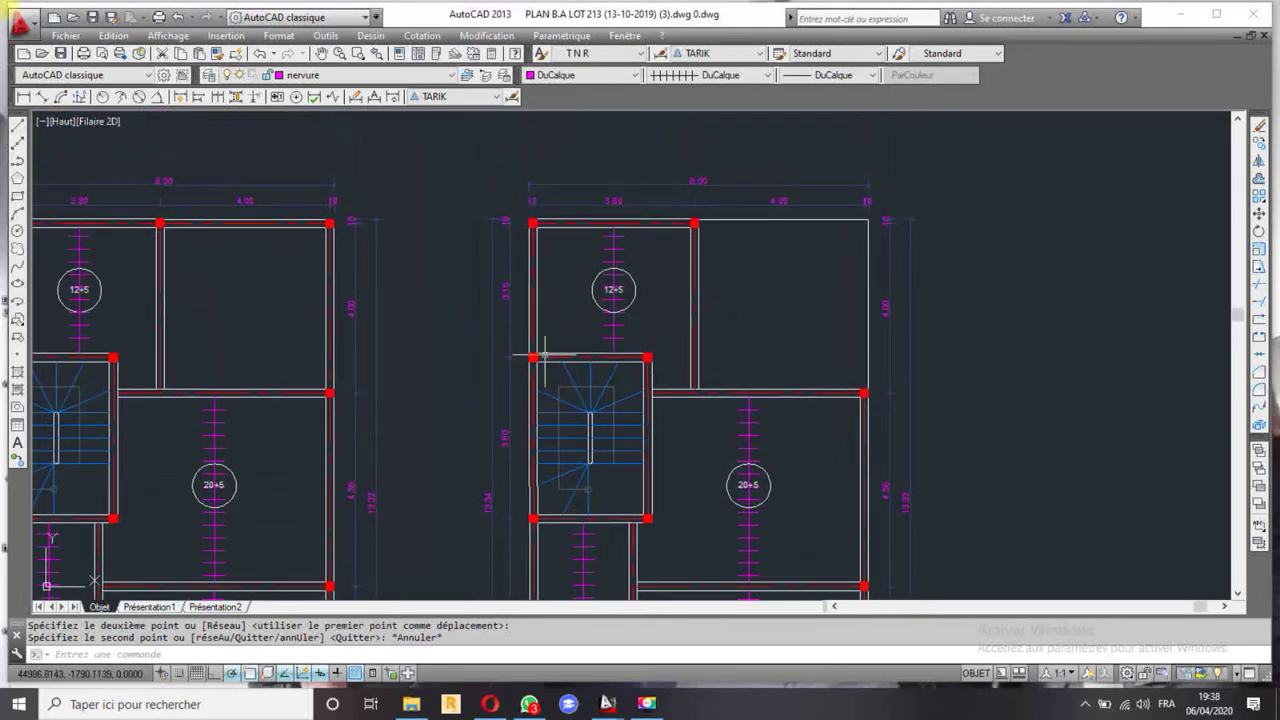
scroll(595, 218, "up", 2)
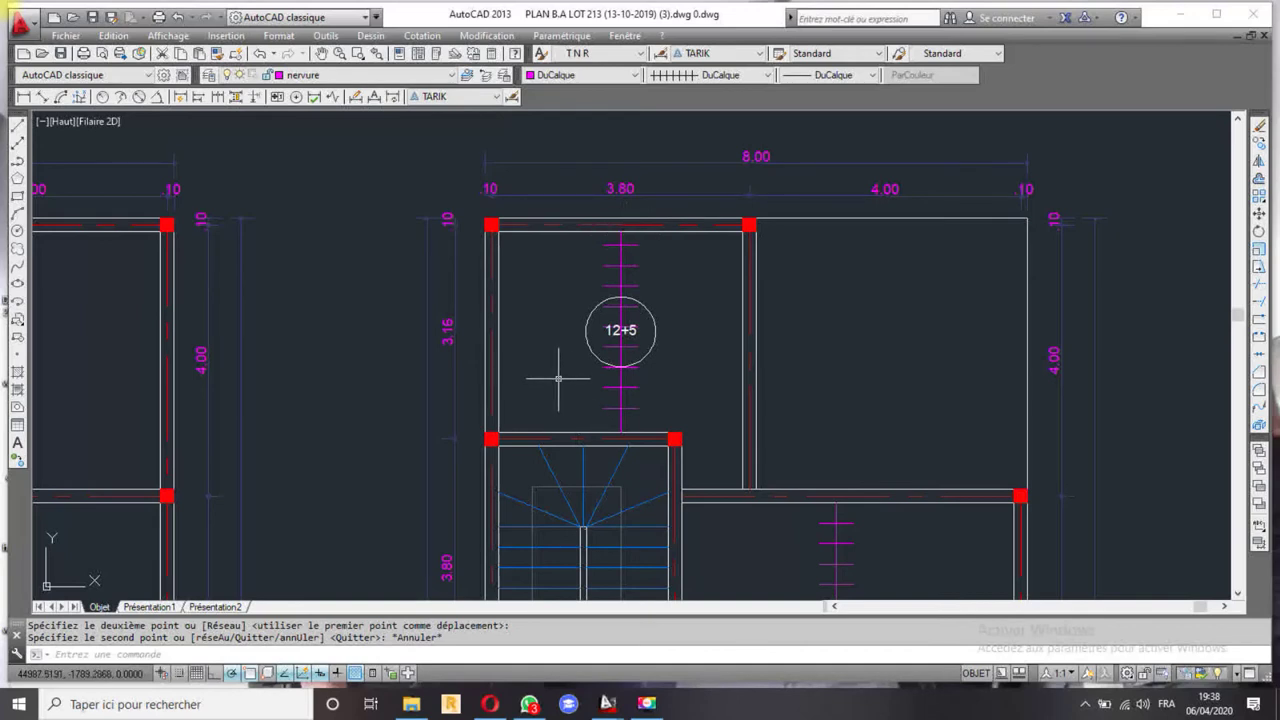
scroll(557, 366, "down", 2)
scroll(629, 457, "down", 1)
middle_click_drag(629, 457, 543, 277)
scroll(543, 277, "up", 2)
scroll(575, 449, "up", 2)
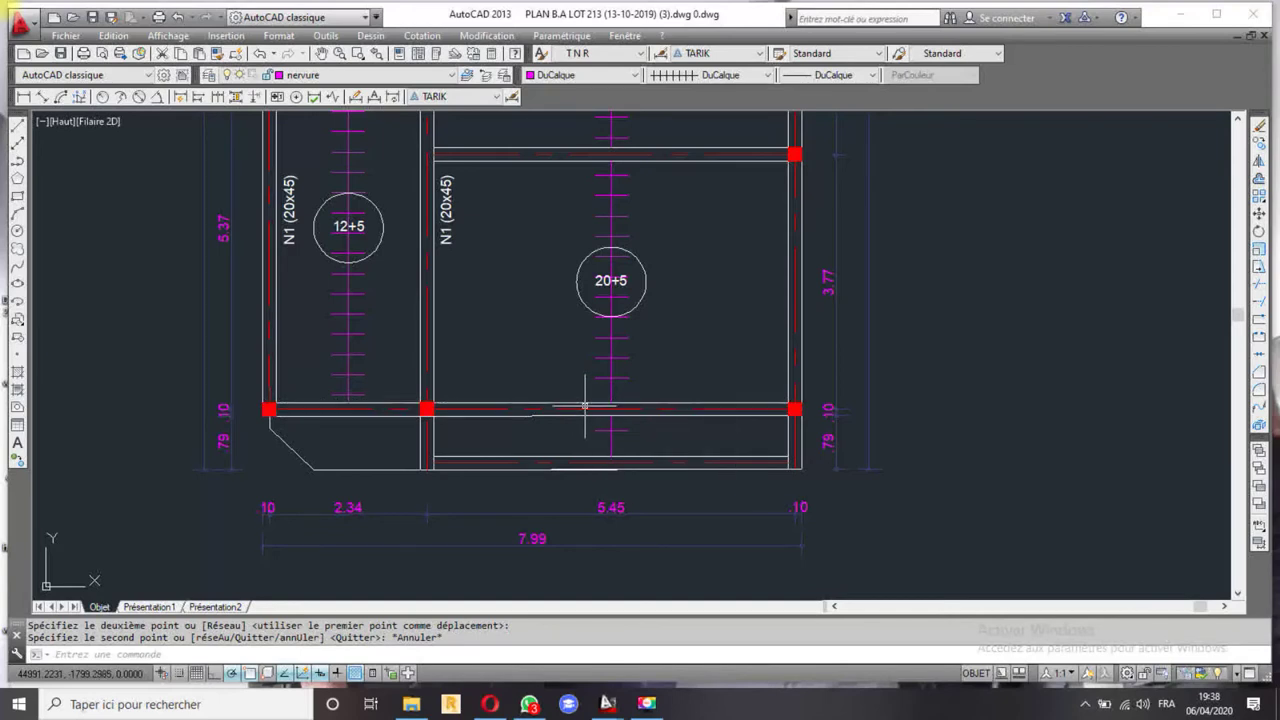
scroll(585, 405, "down", 4)
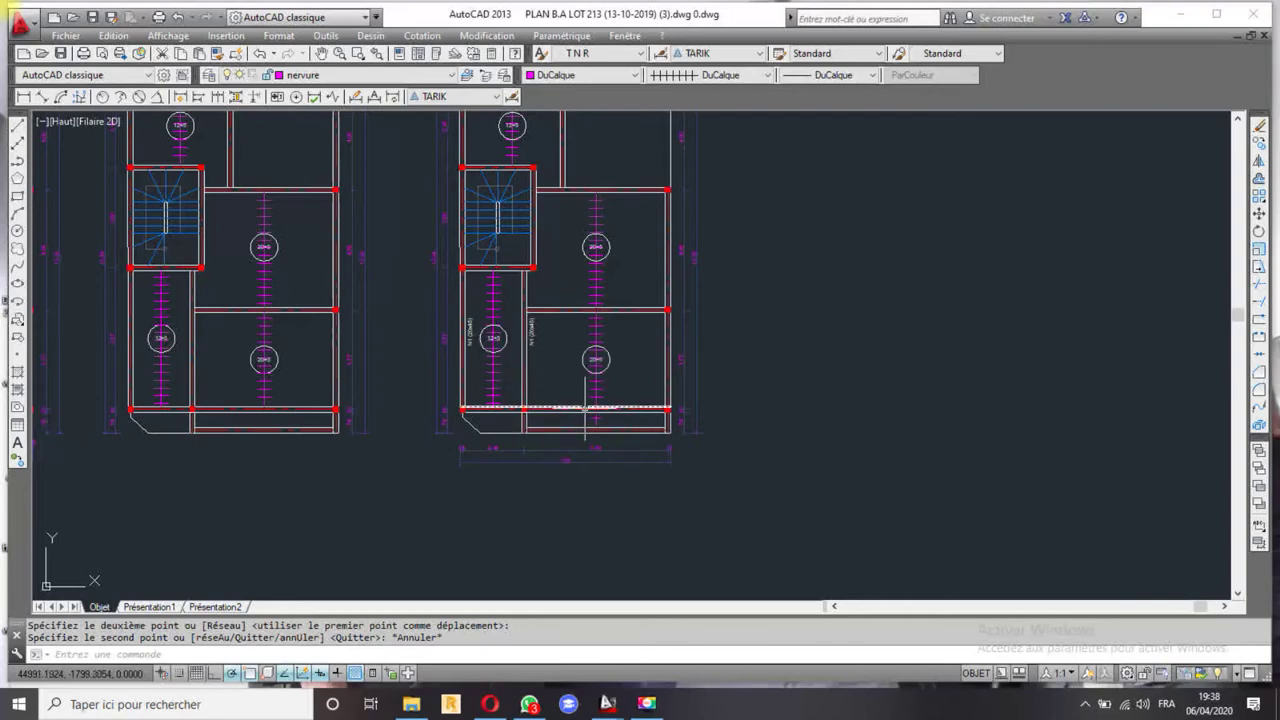
middle_click_drag(585, 408, 585, 526)
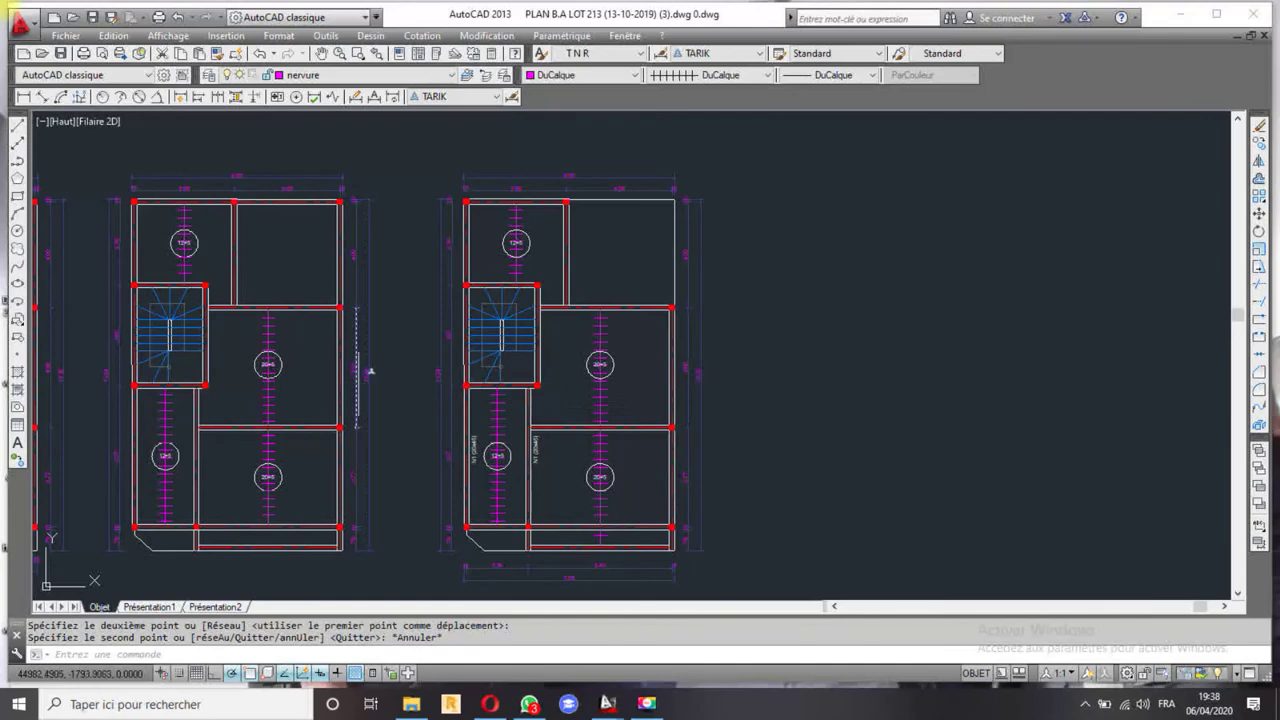
middle_click_drag(370, 380, 584, 342)
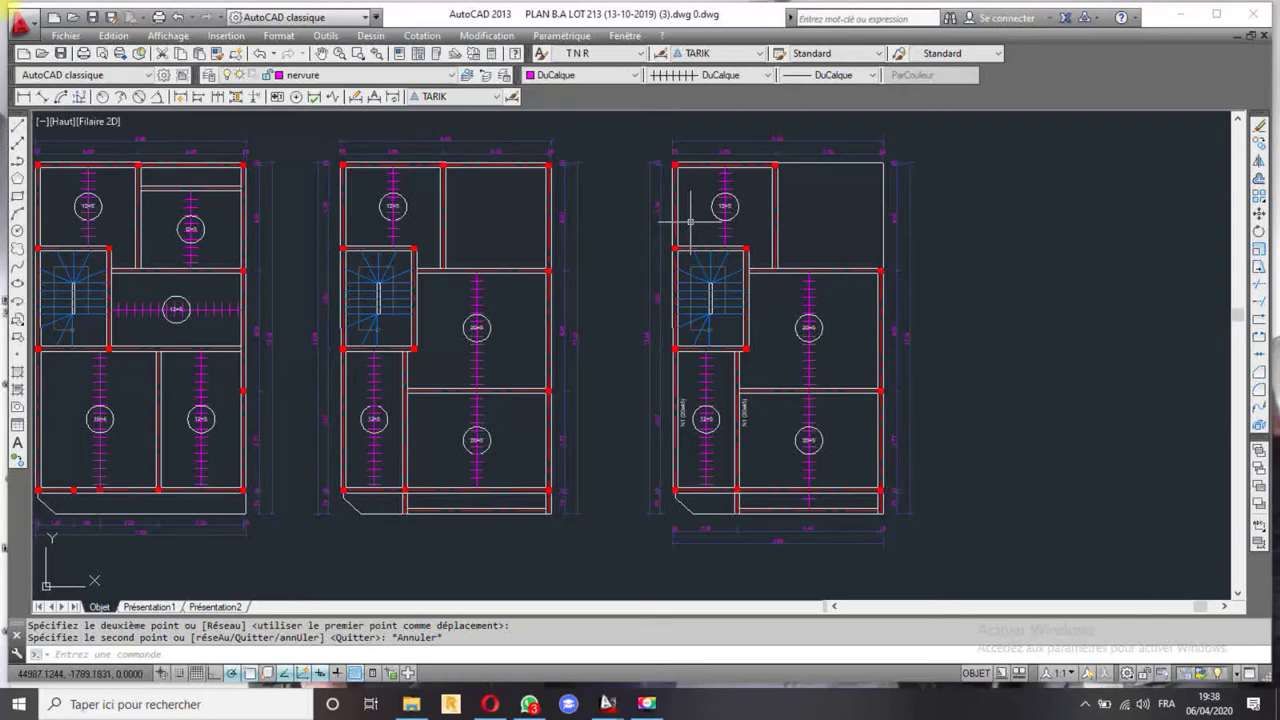
scroll(551, 277, "down", 1)
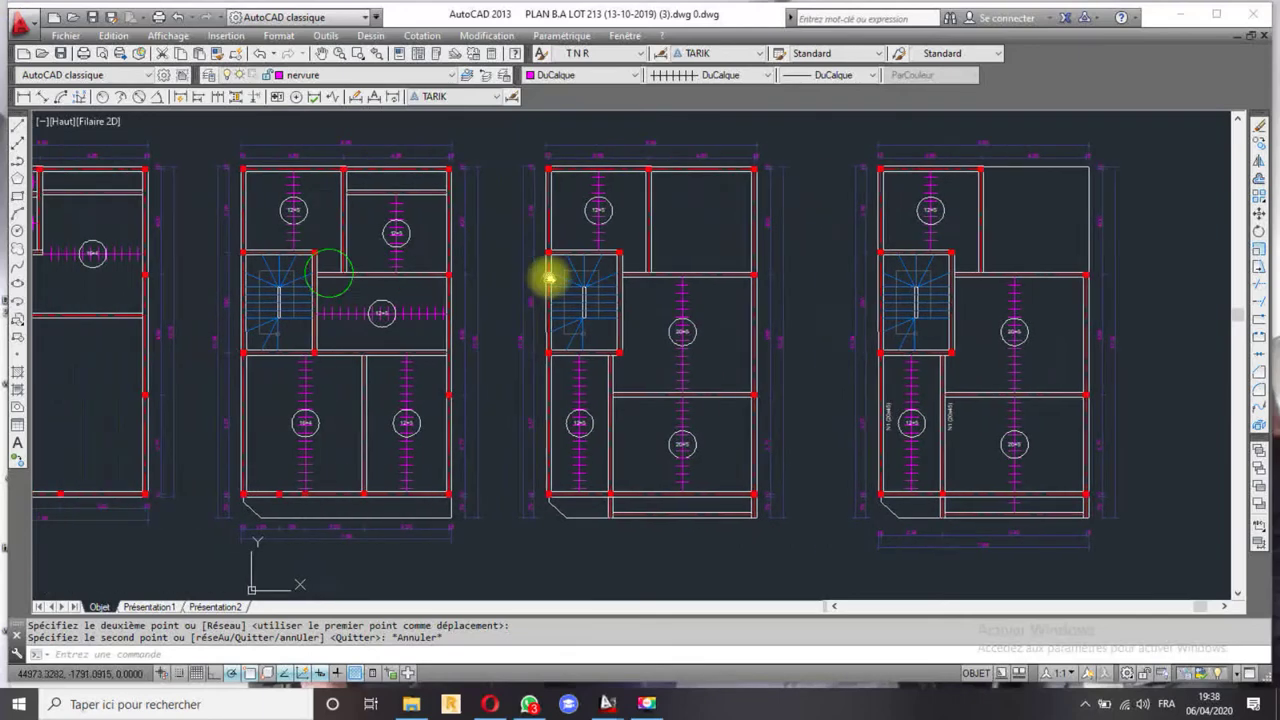
scroll(480, 280, "down", 2)
scroll(394, 284, "down", 2)
middle_click_drag(394, 284, 572, 290)
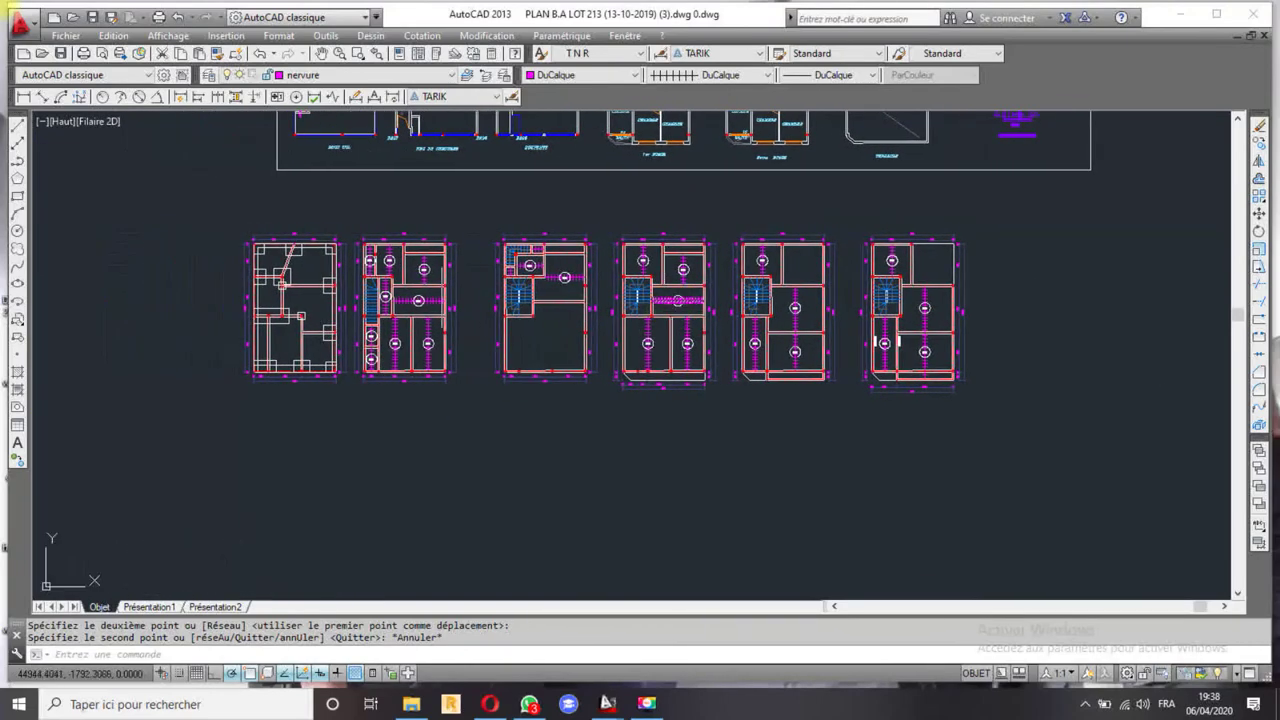
scroll(285, 265, "up", 5)
scroll(285, 265, "up", 2)
scroll(290, 268, "down", 4)
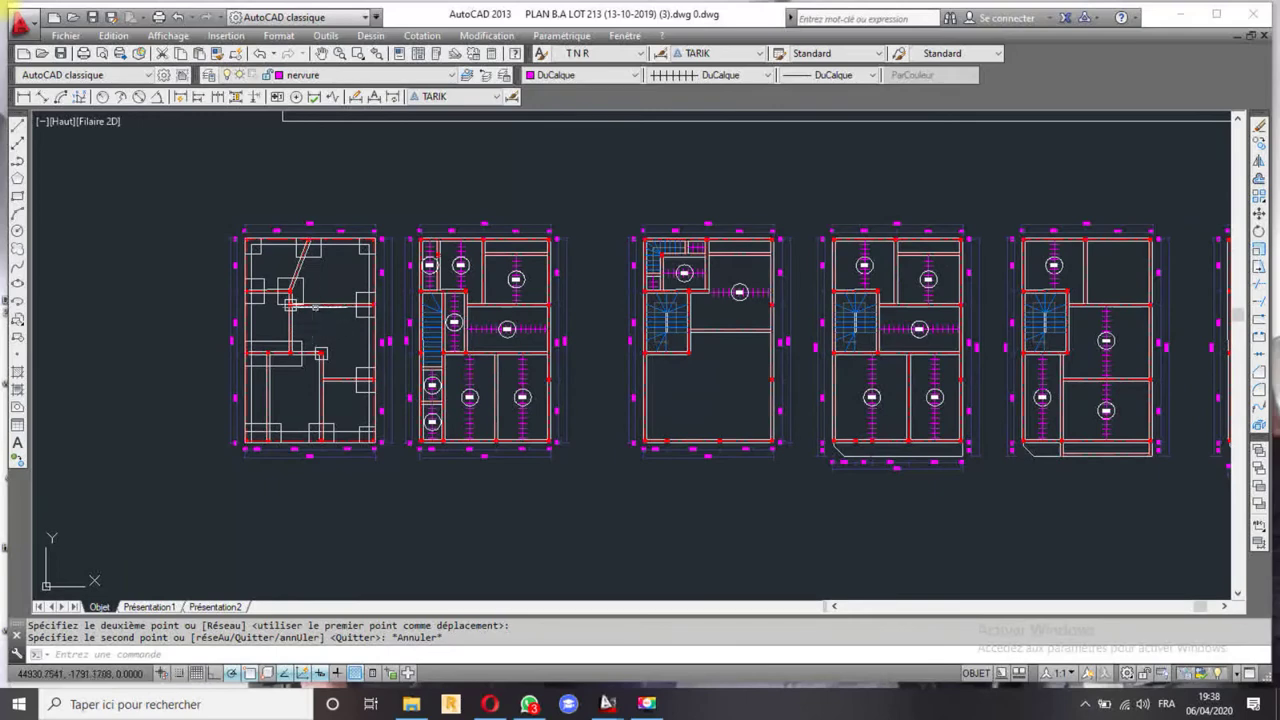
scroll(300, 455, "up", 5)
scroll(255, 400, "up", 2)
middle_click_drag(303, 369, 517, 366)
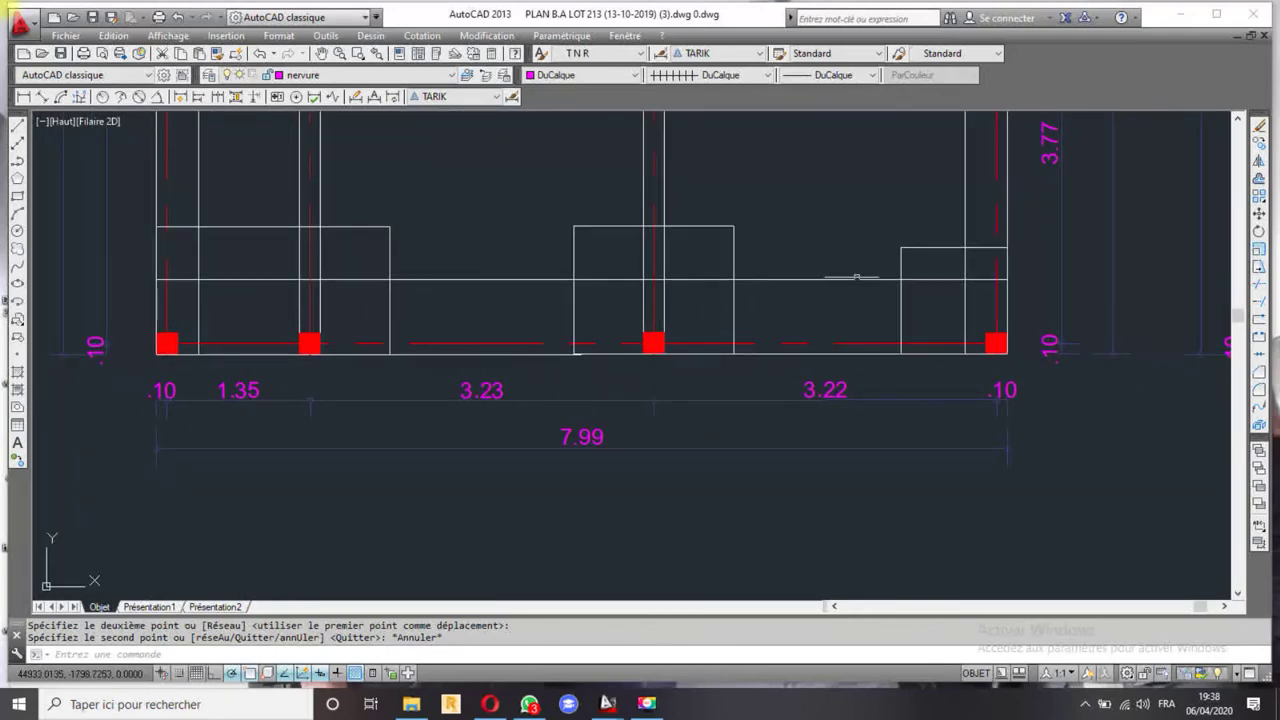
scroll(823, 334, "down", 3)
scroll(700, 400, "up", 2)
scroll(649, 445, "up", 1)
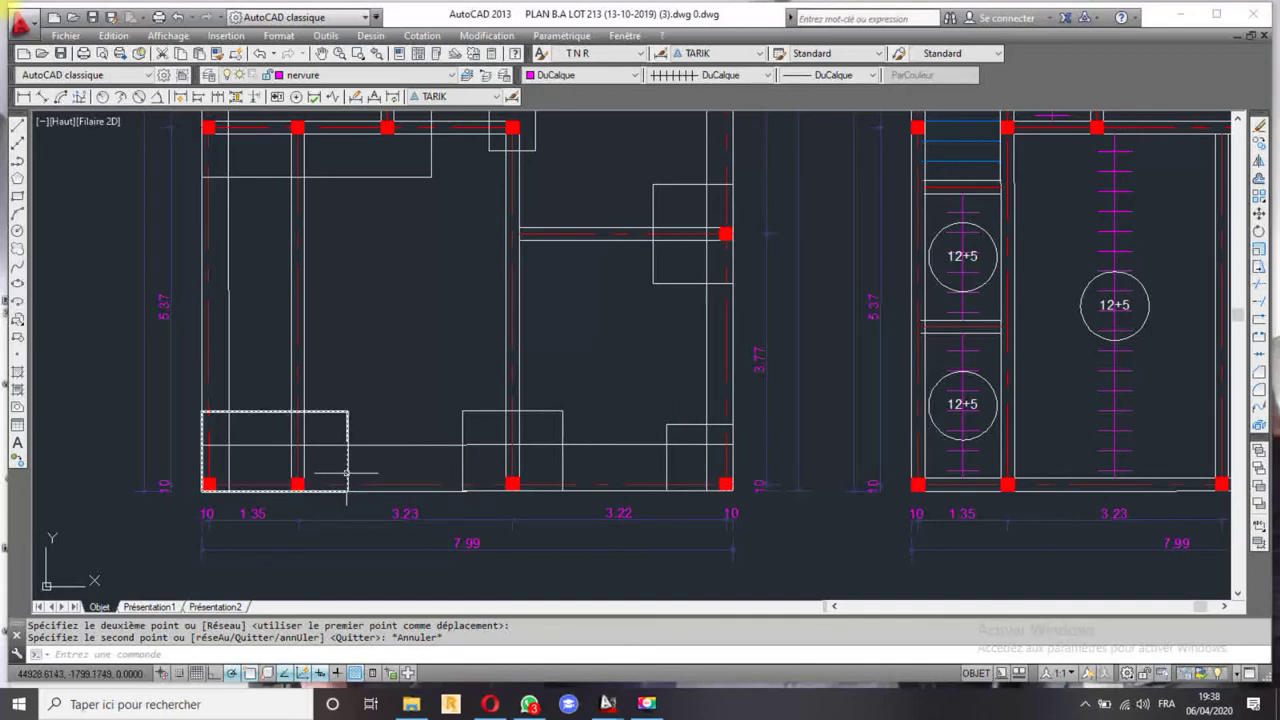
scroll(363, 451, "up", 2)
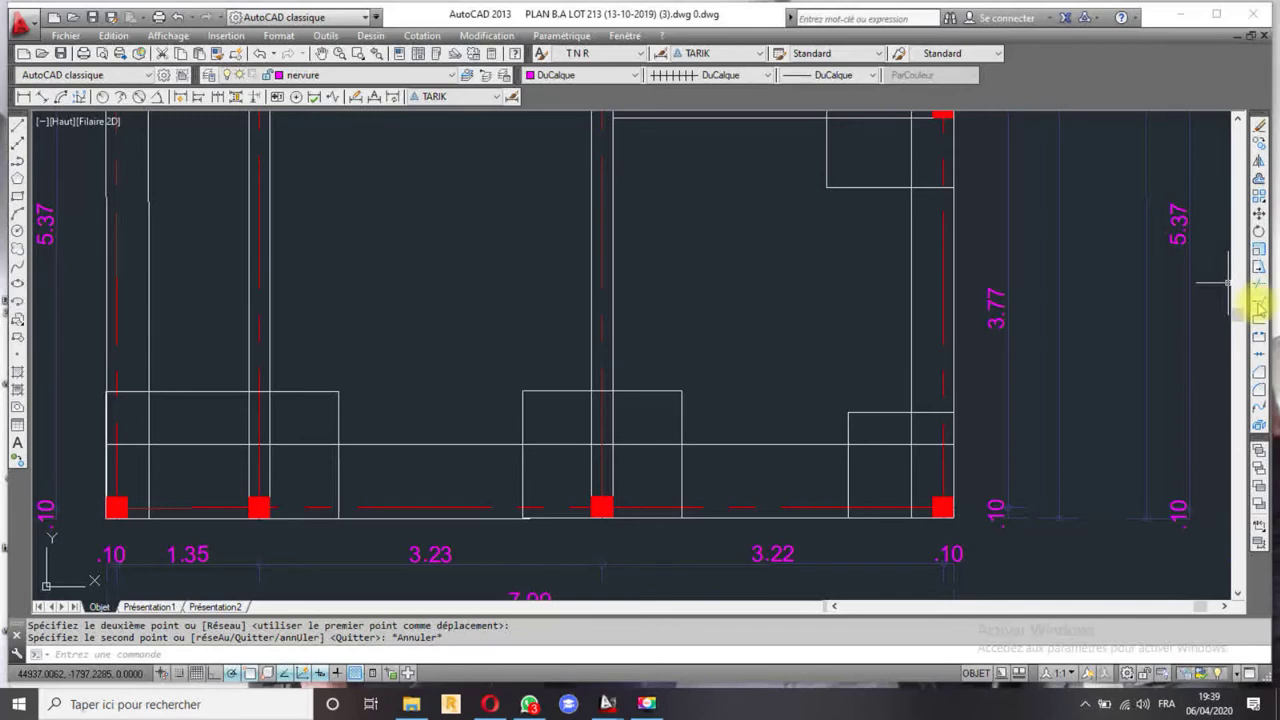
left_click(1258, 301)
- Try extending the lower wall lines to all boundaries, cancel when it fails, and start Trim
key("Return")
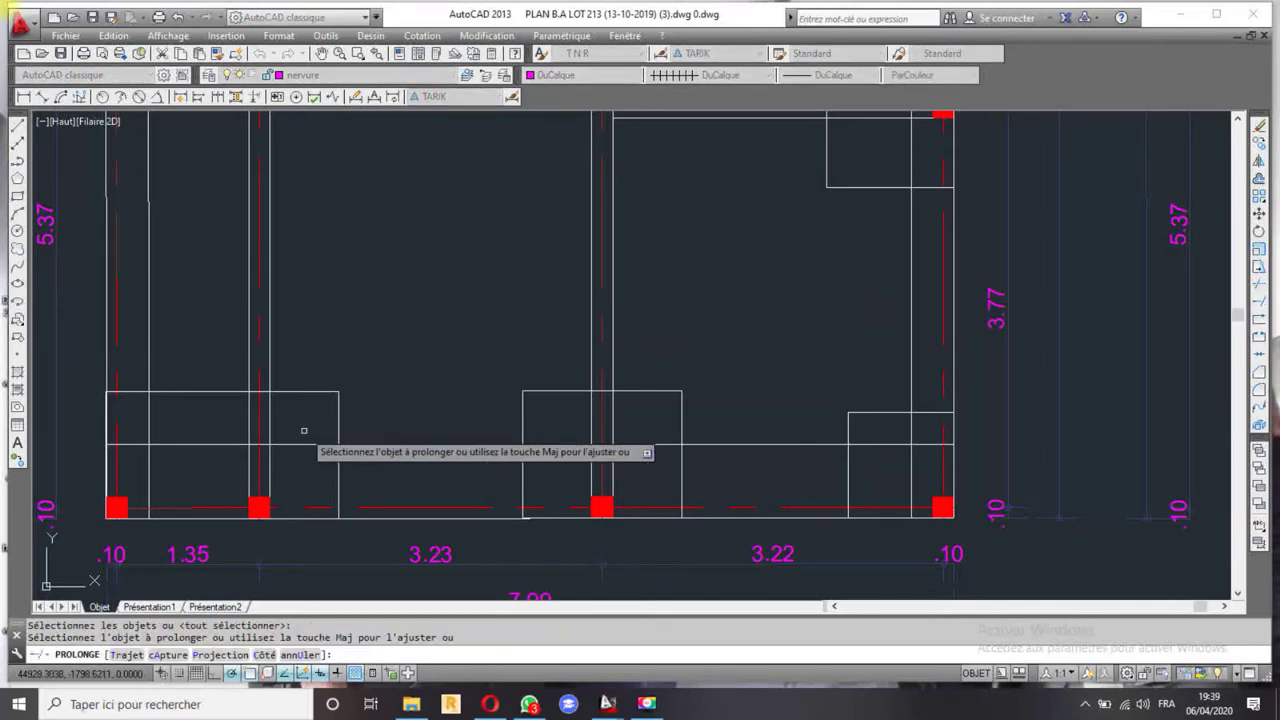
scroll(104, 450, "up", 2)
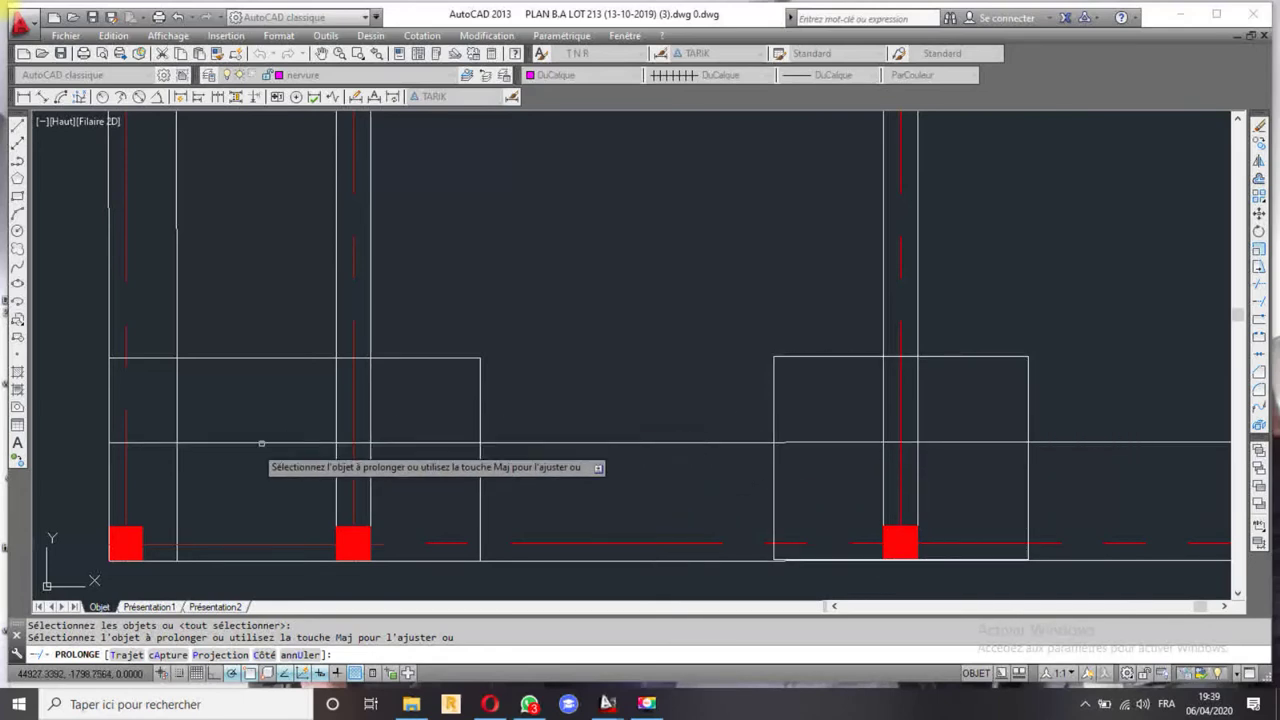
left_click(120, 446)
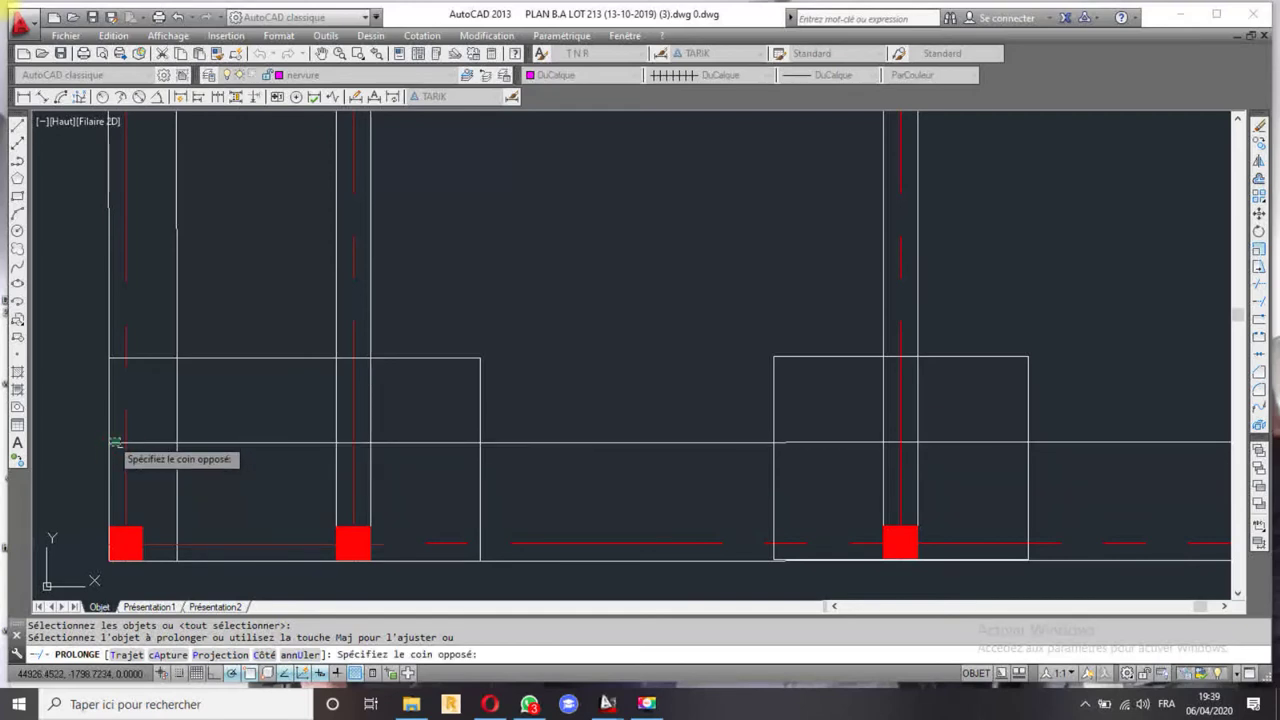
left_click(118, 444)
left_click(114, 442)
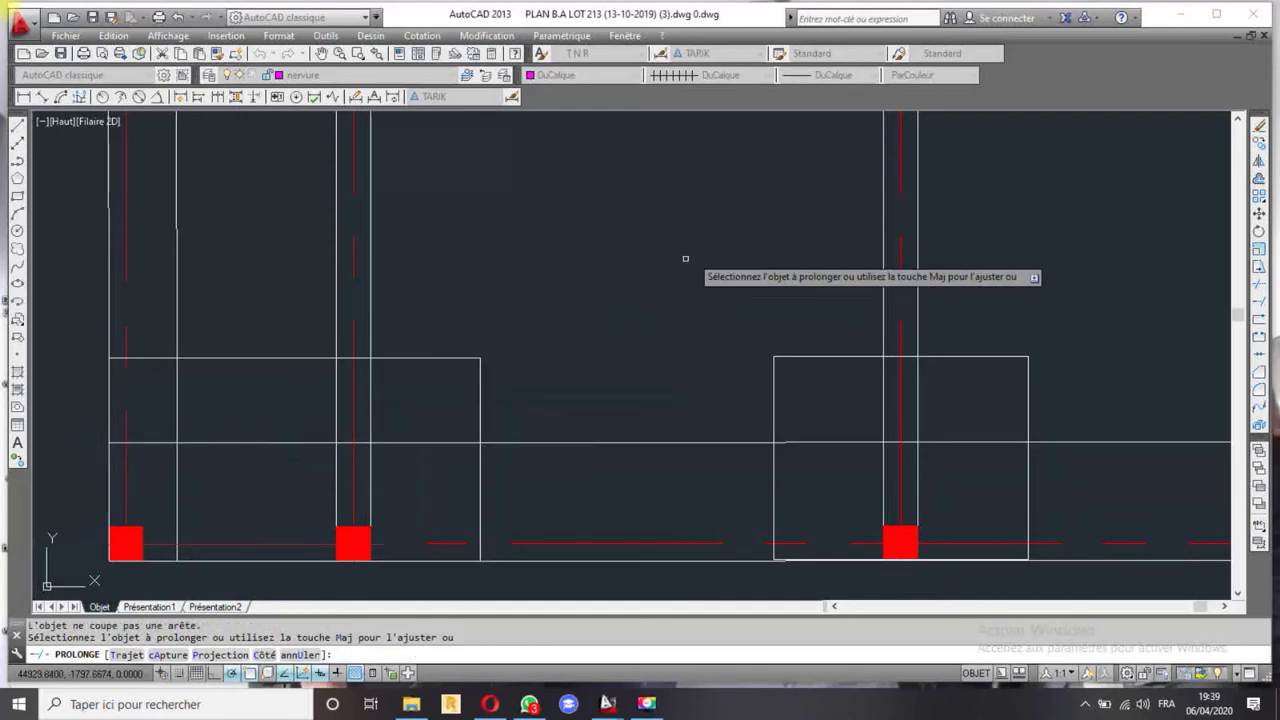
key("Escape")
left_click(1253, 285)
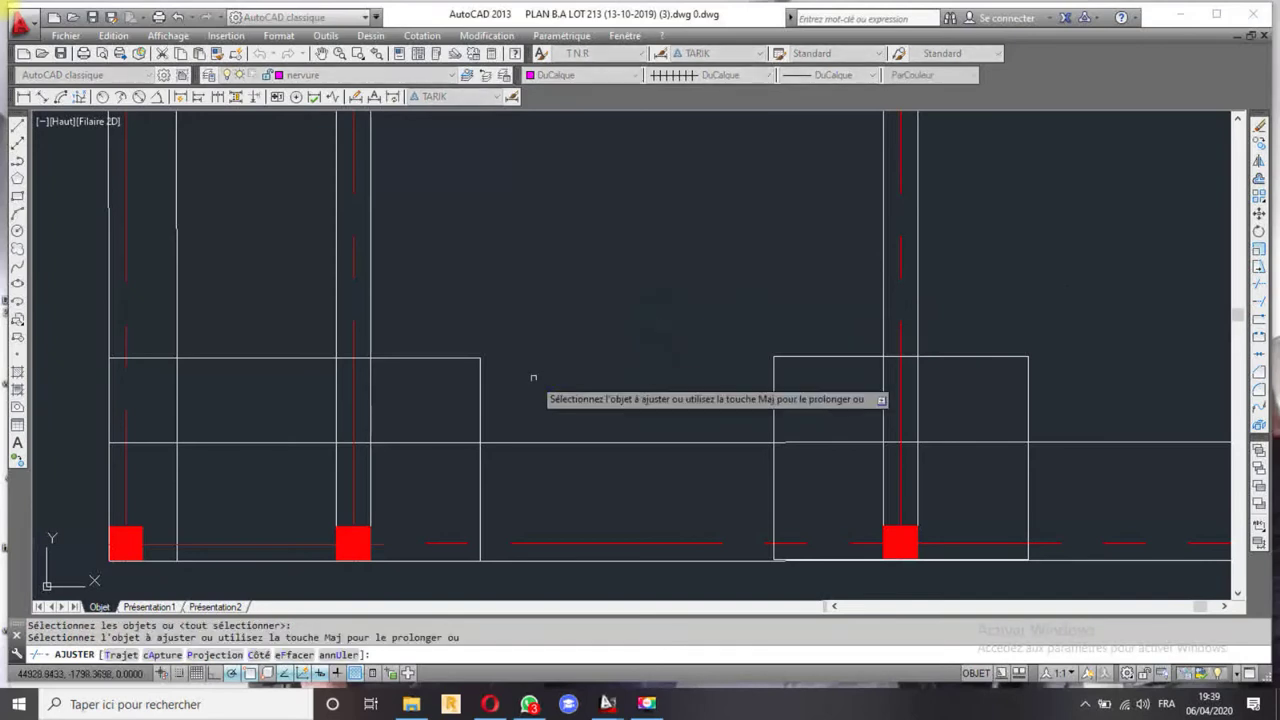
left_click(222, 434)
left_click(408, 434)
left_click(345, 444)
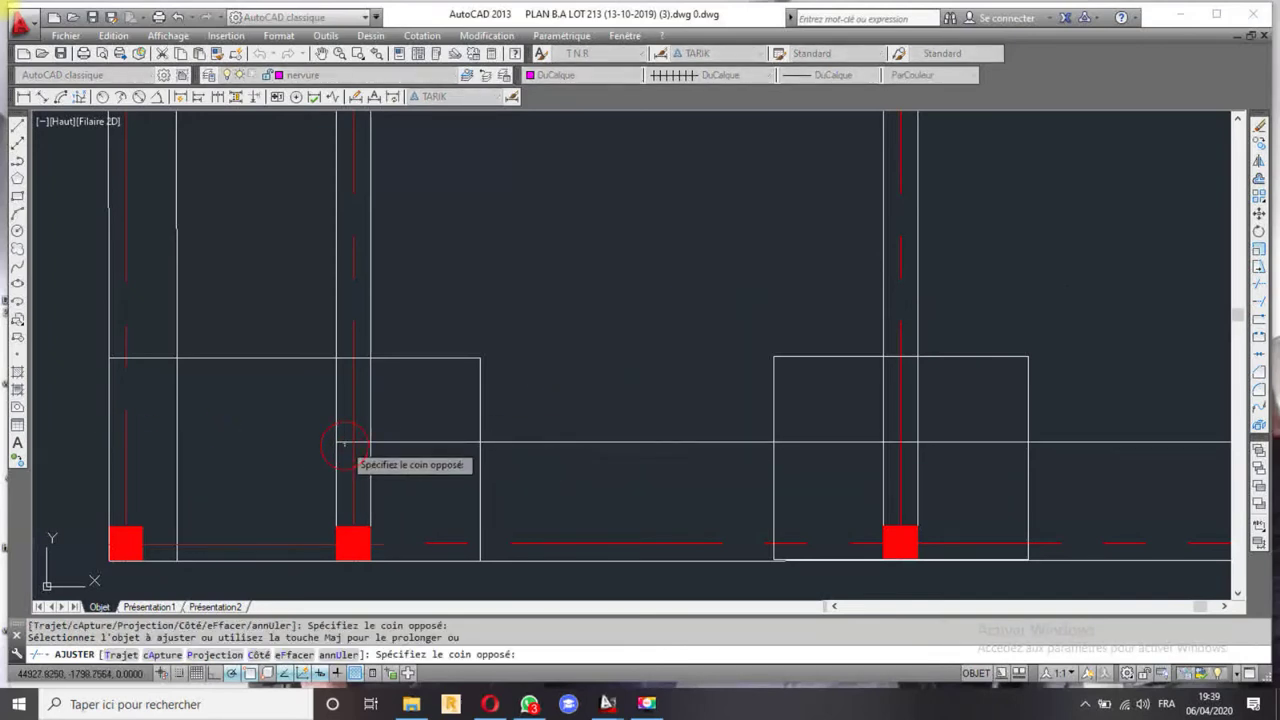
left_click(343, 425)
left_click(408, 432)
left_click(400, 457)
scroll(395, 440, "down", 4)
left_click(634, 407)
scroll(533, 453, "up", 4)
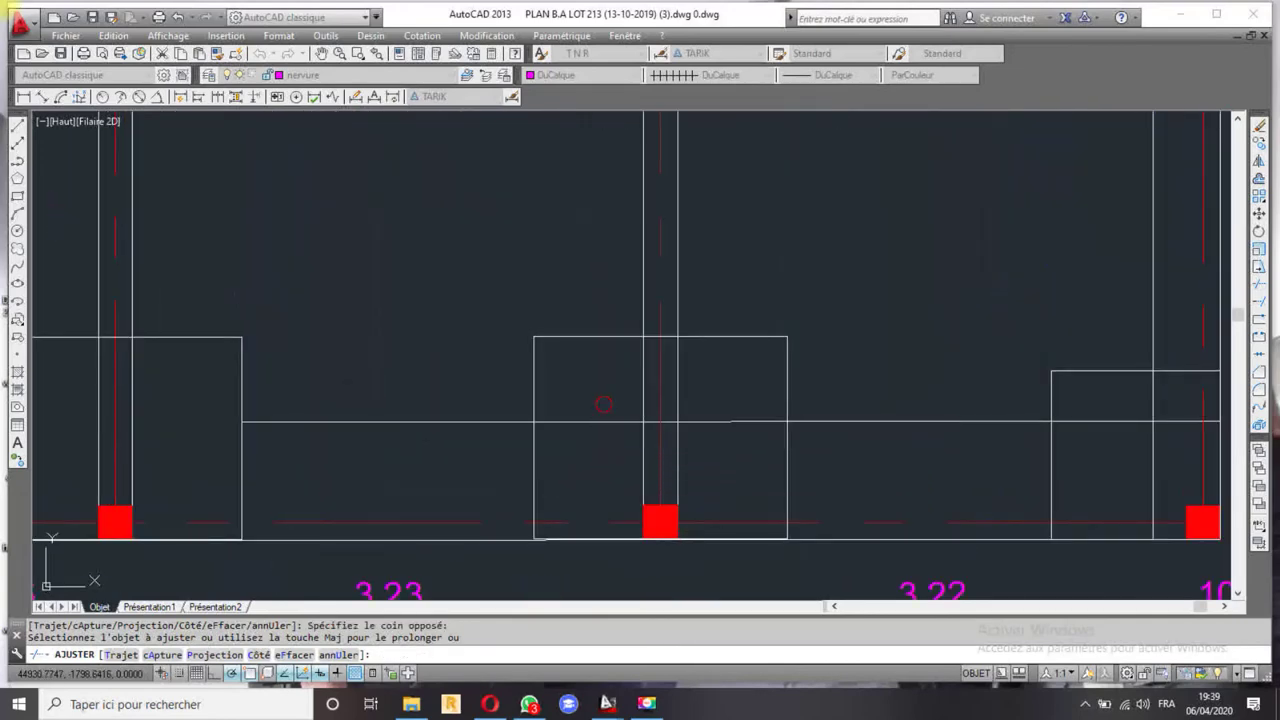
left_click(638, 422)
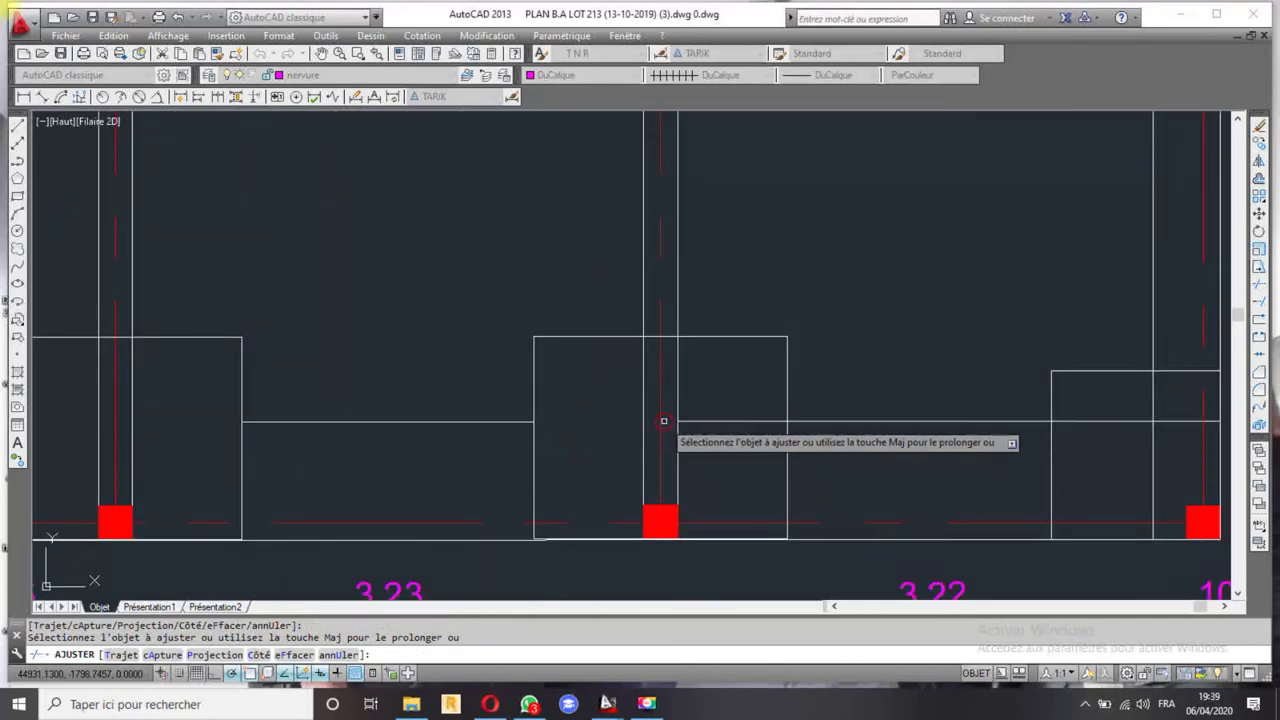
left_click(716, 458)
scroll(722, 455, "down", 4)
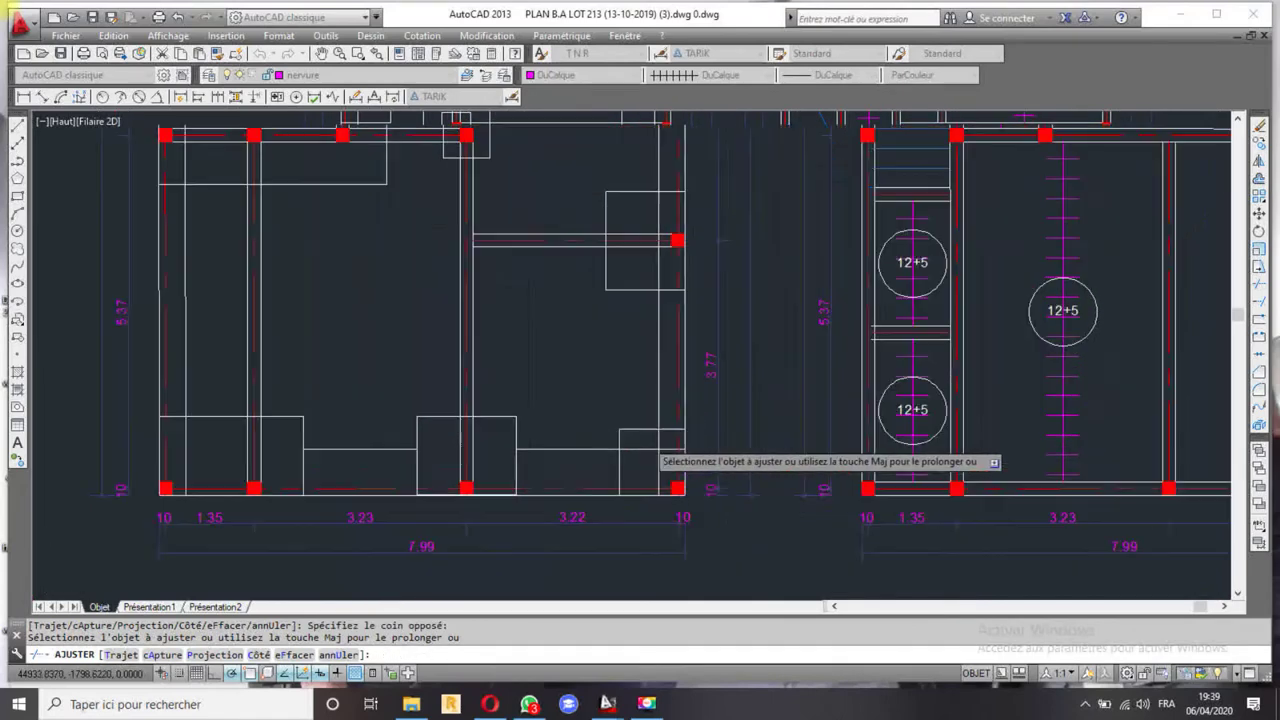
scroll(722, 455, "up", 5)
left_click(705, 455)
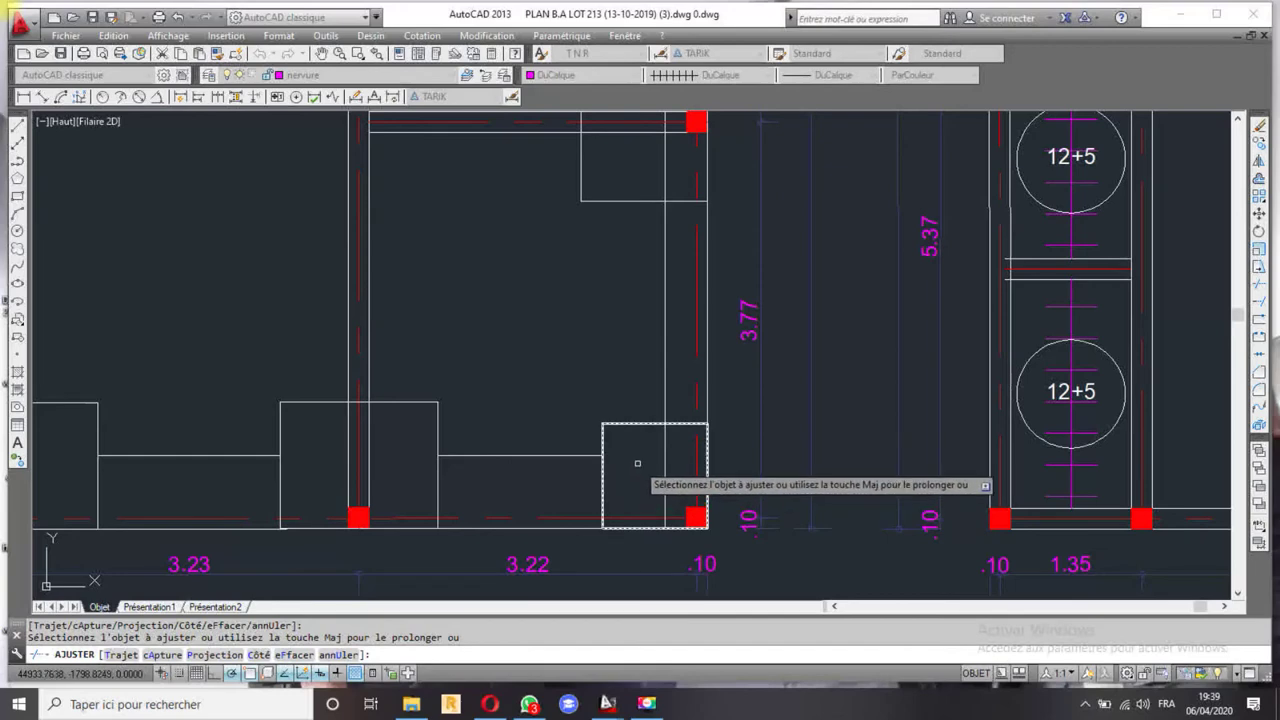
scroll(638, 455, "down", 3)
key("Escape")
scroll(337, 465, "up", 4)
scroll(337, 465, "up", 1)
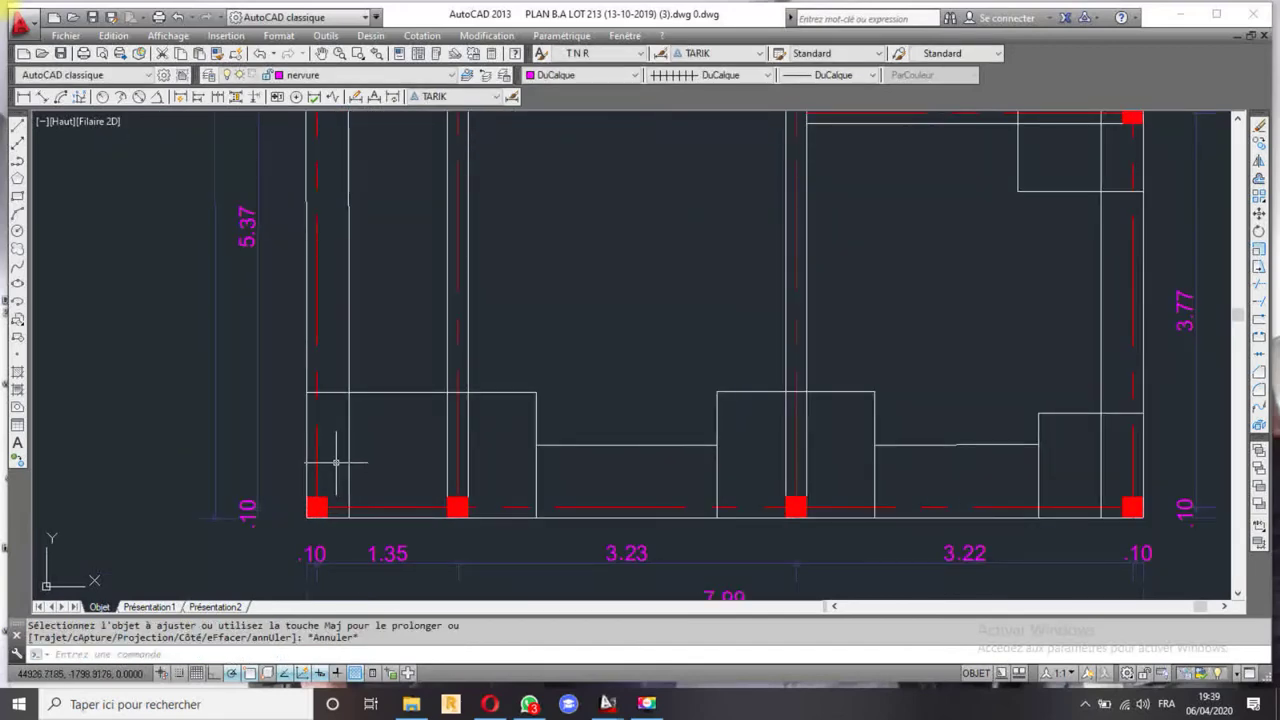
scroll(336, 462, "down", 2)
scroll(344, 440, "up", 3)
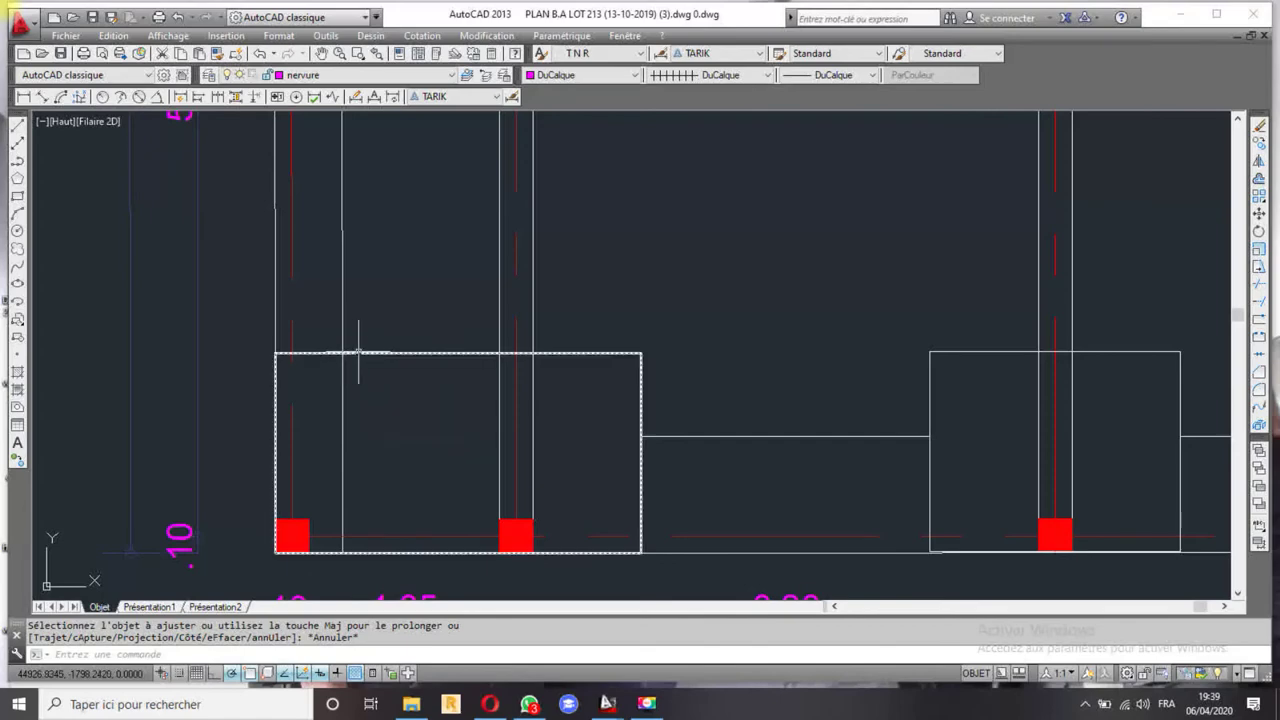
scroll(395, 376, "down", 4)
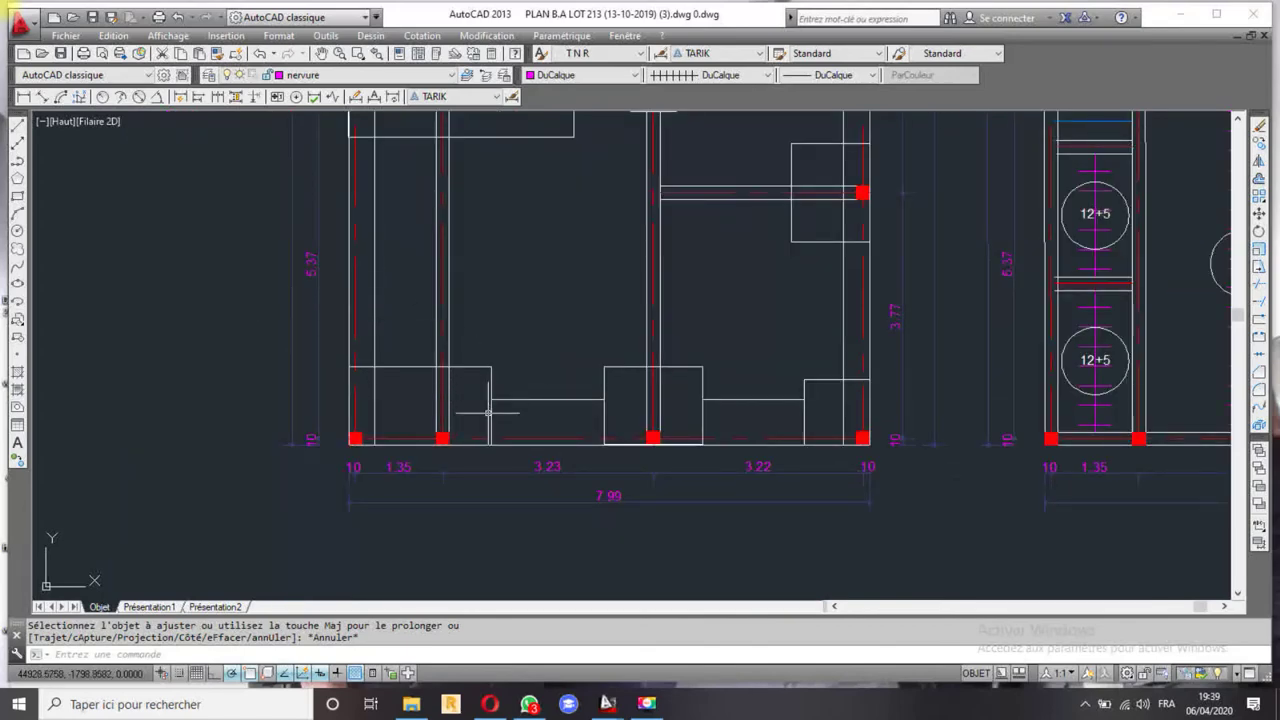
scroll(561, 437, "up", 4)
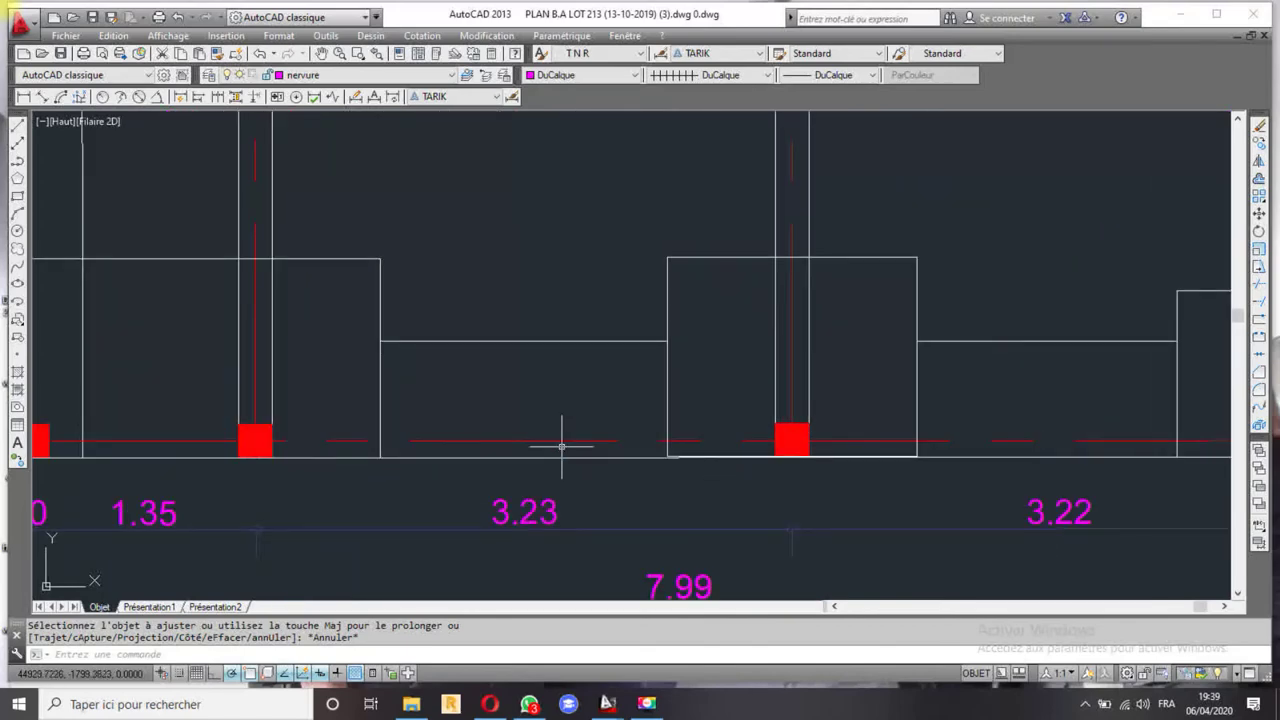
scroll(561, 446, "down", 3)
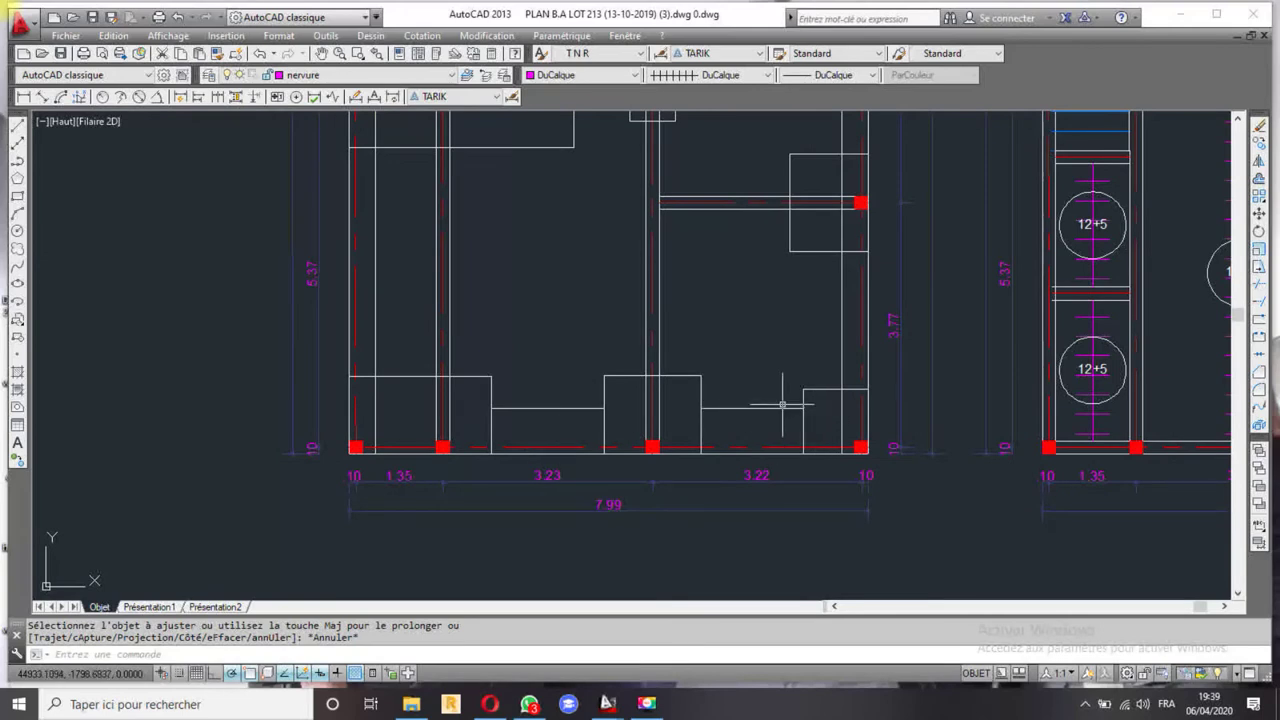
scroll(471, 455, "up", 5)
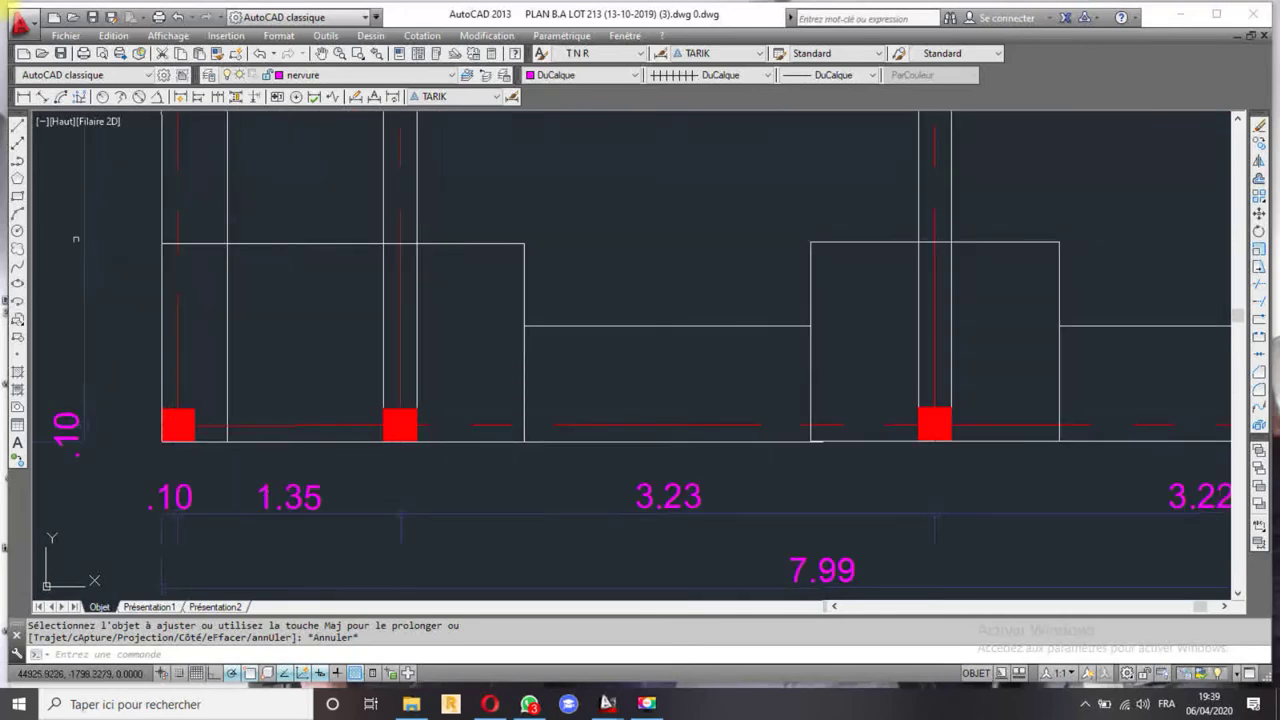
left_click(17, 127)
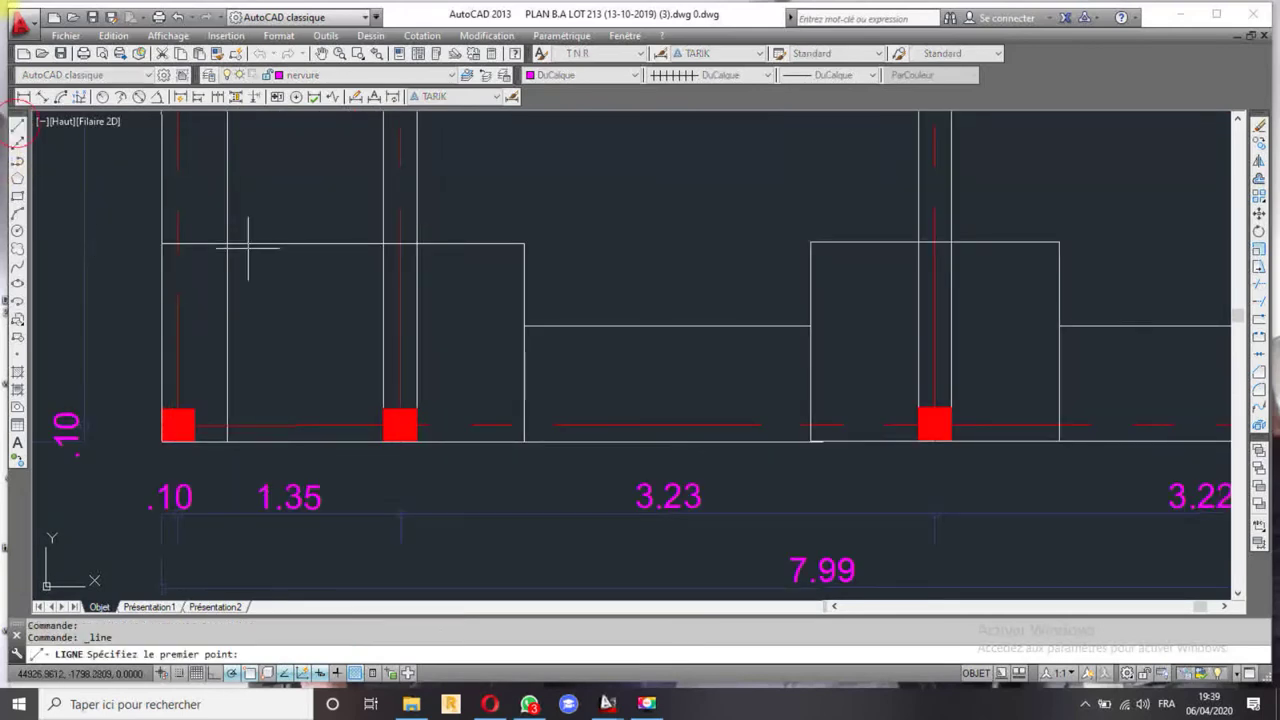
- Draw a magenta line between the column bases, then delete it
left_click(193, 409)
scroll(257, 415, "down", 2)
scroll(330, 405, "down", 2)
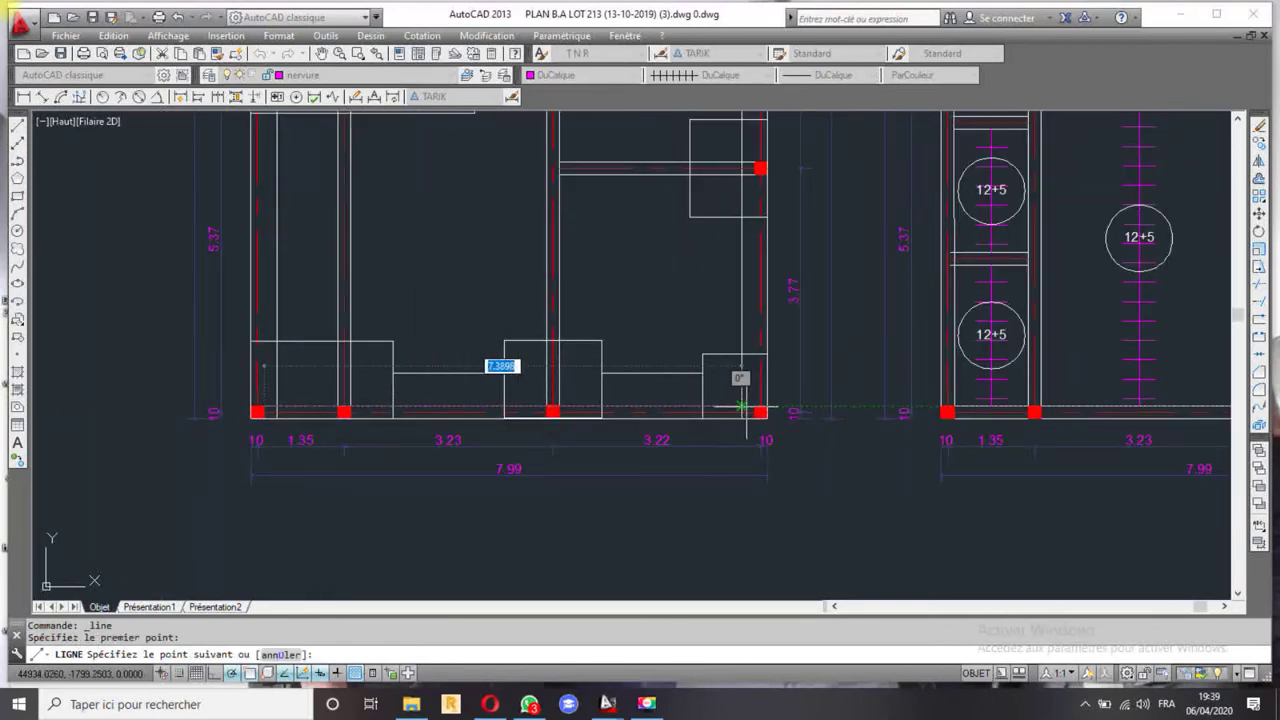
left_click(756, 409)
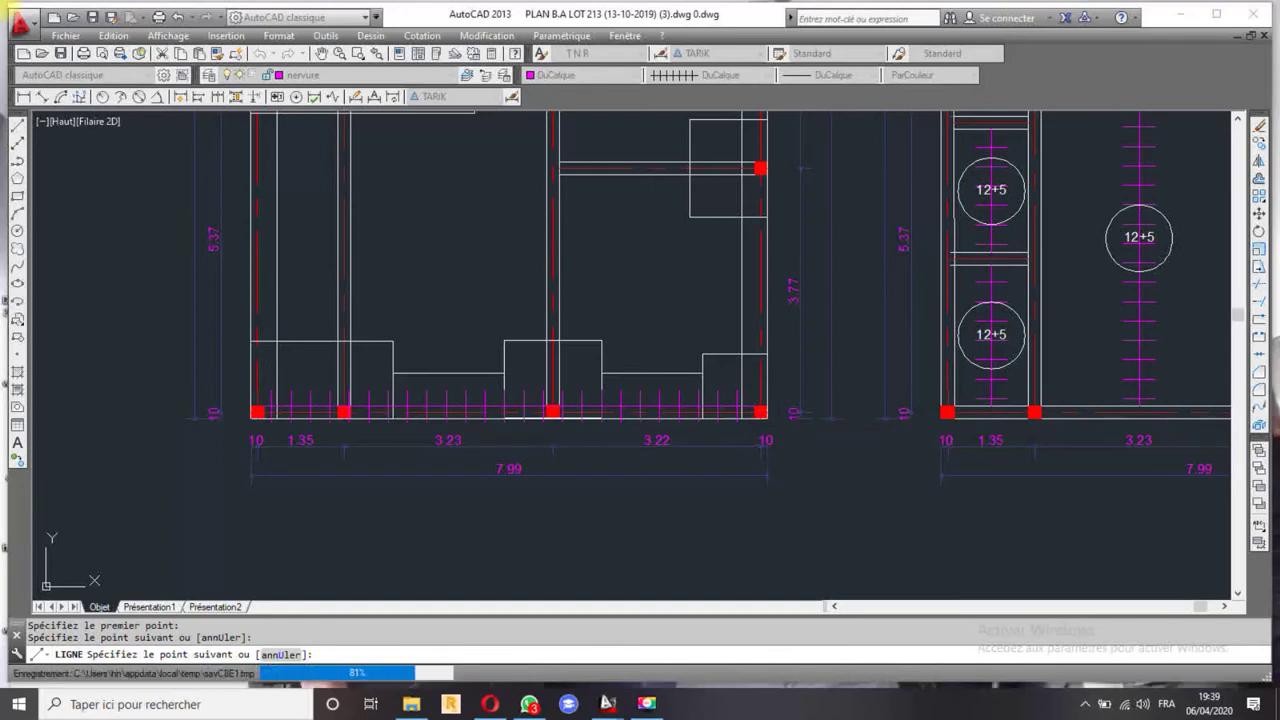
key("Escape")
scroll(440, 365, "up", 5)
left_click(439, 418)
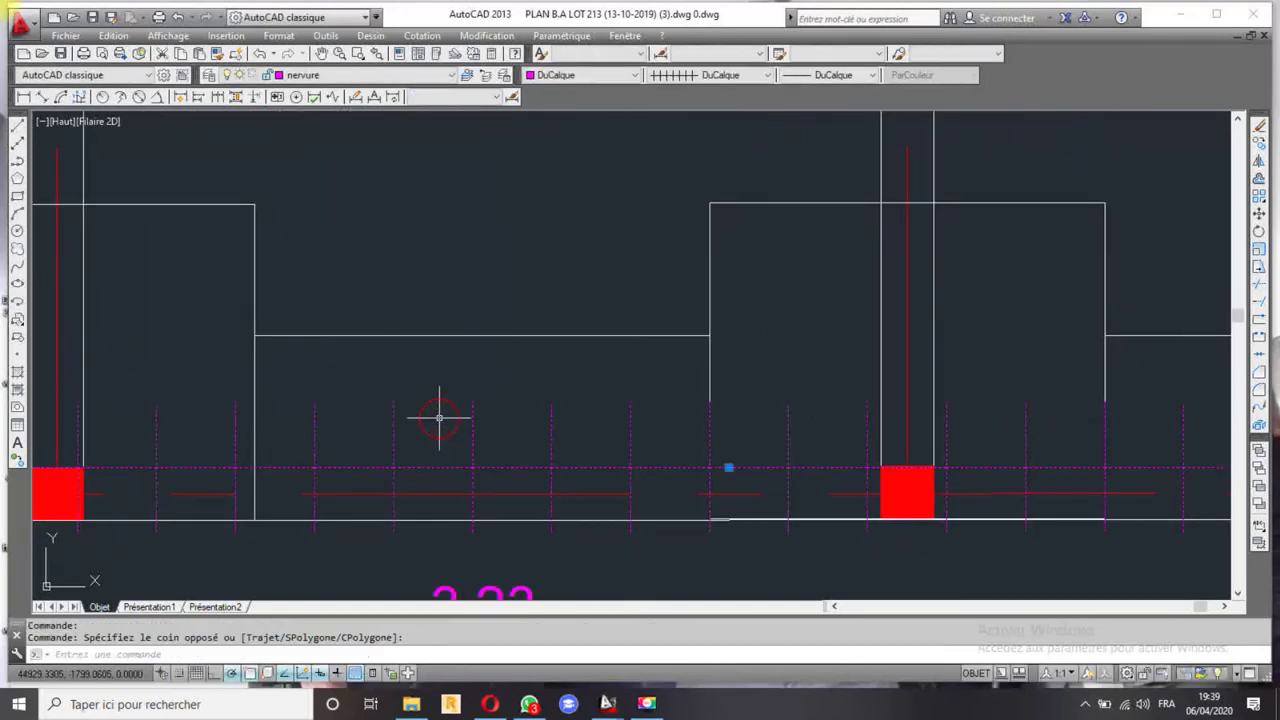
left_click(453, 404)
key("Delete")
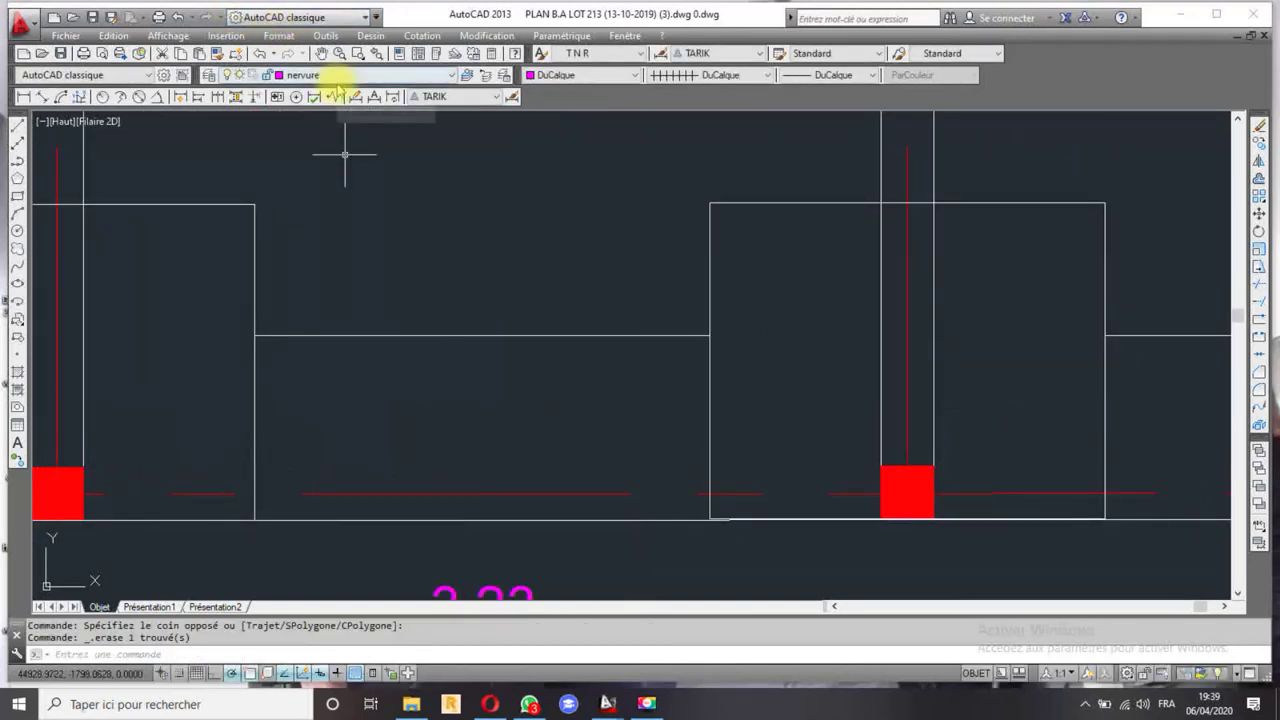
- Make VOILE the current layer and draw a line along the slab's bottom edge
left_click(340, 75)
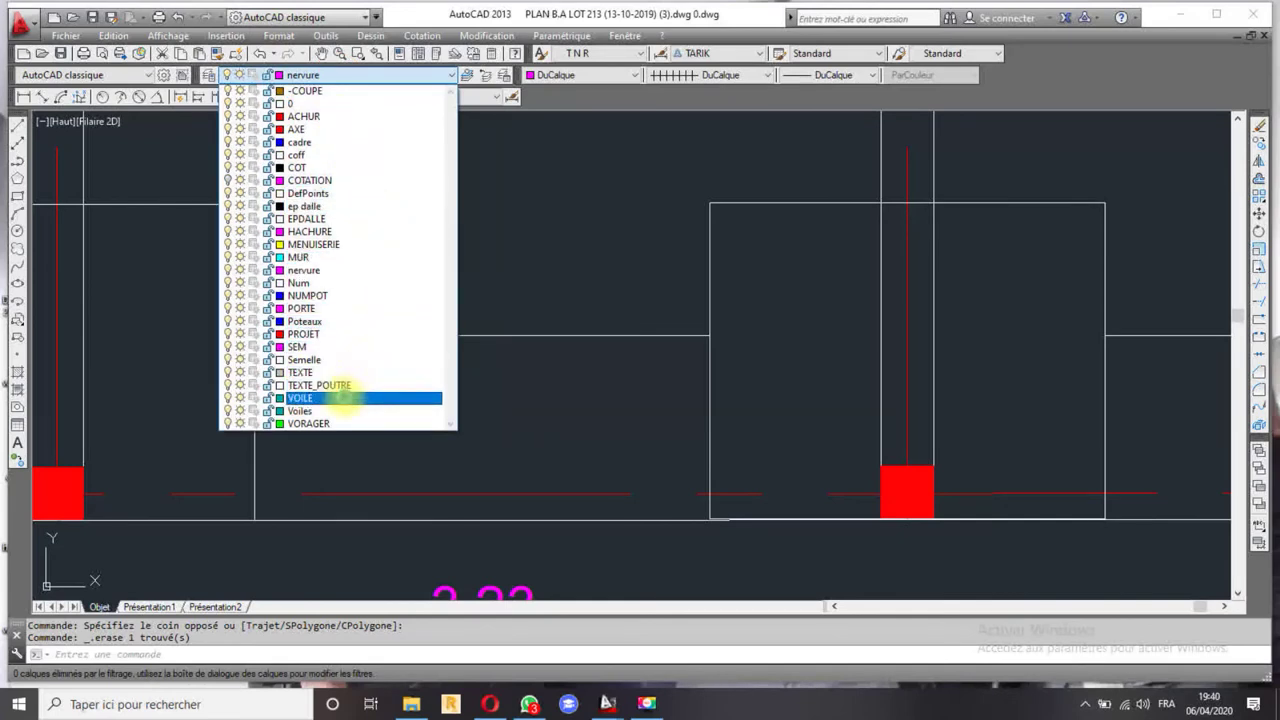
left_click(300, 398)
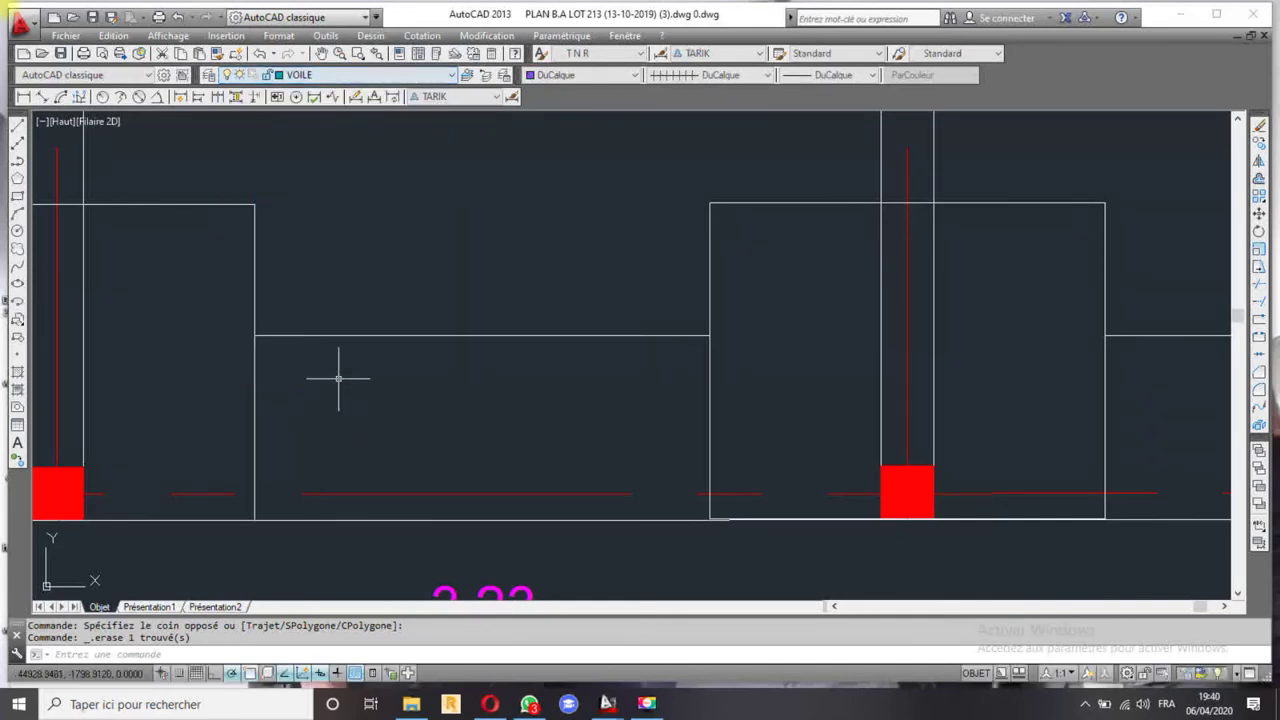
left_click(17, 127)
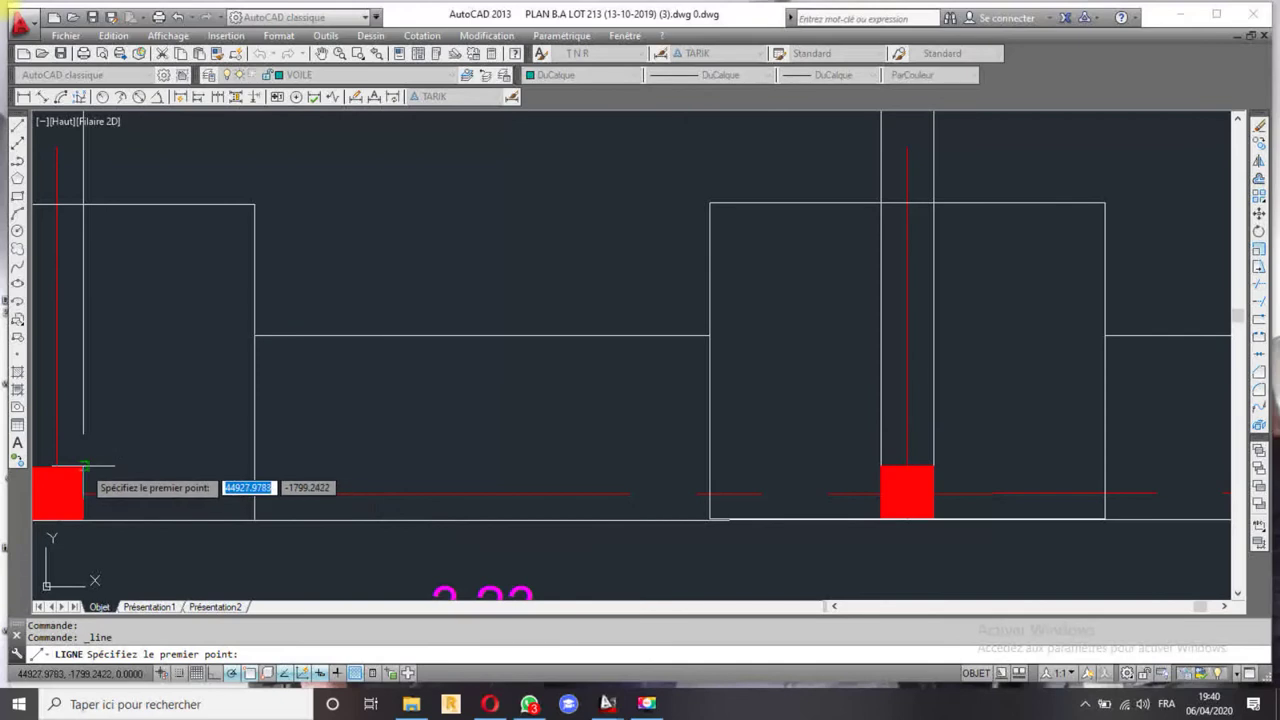
left_click(83, 465)
scroll(203, 465, "down", 3)
left_click(838, 468)
key("Escape")
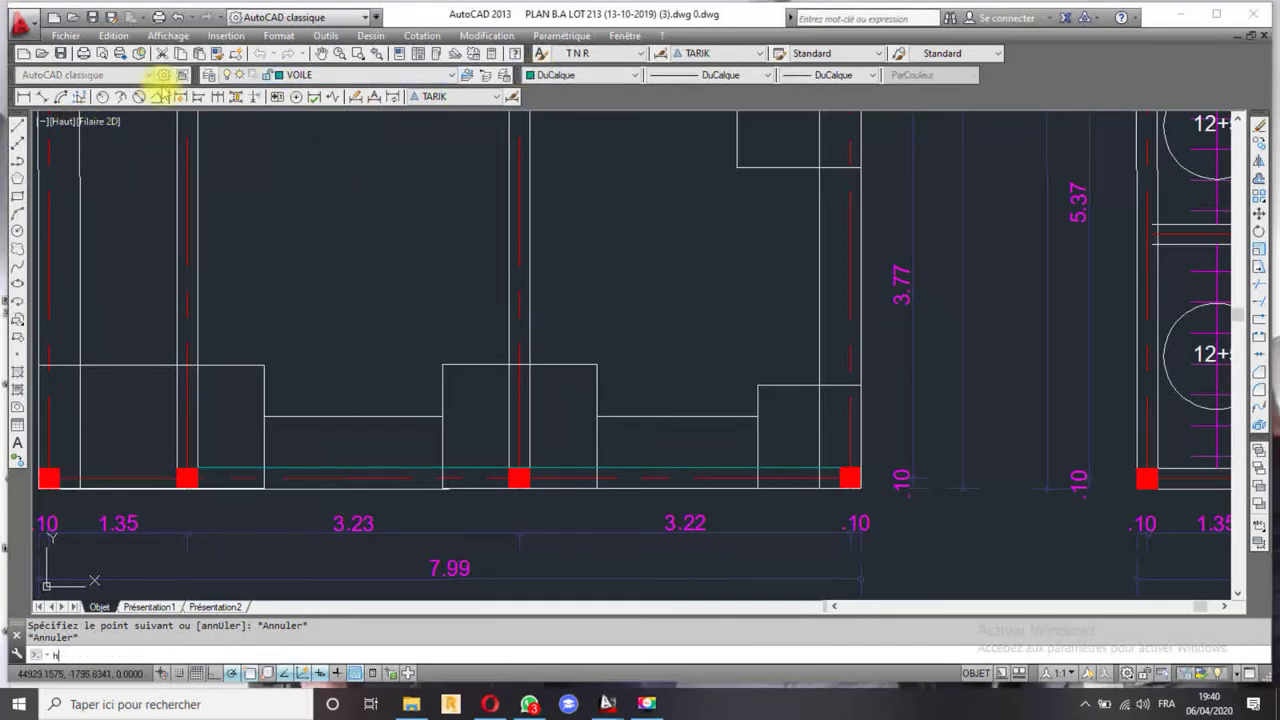
type("h")
key("Return")
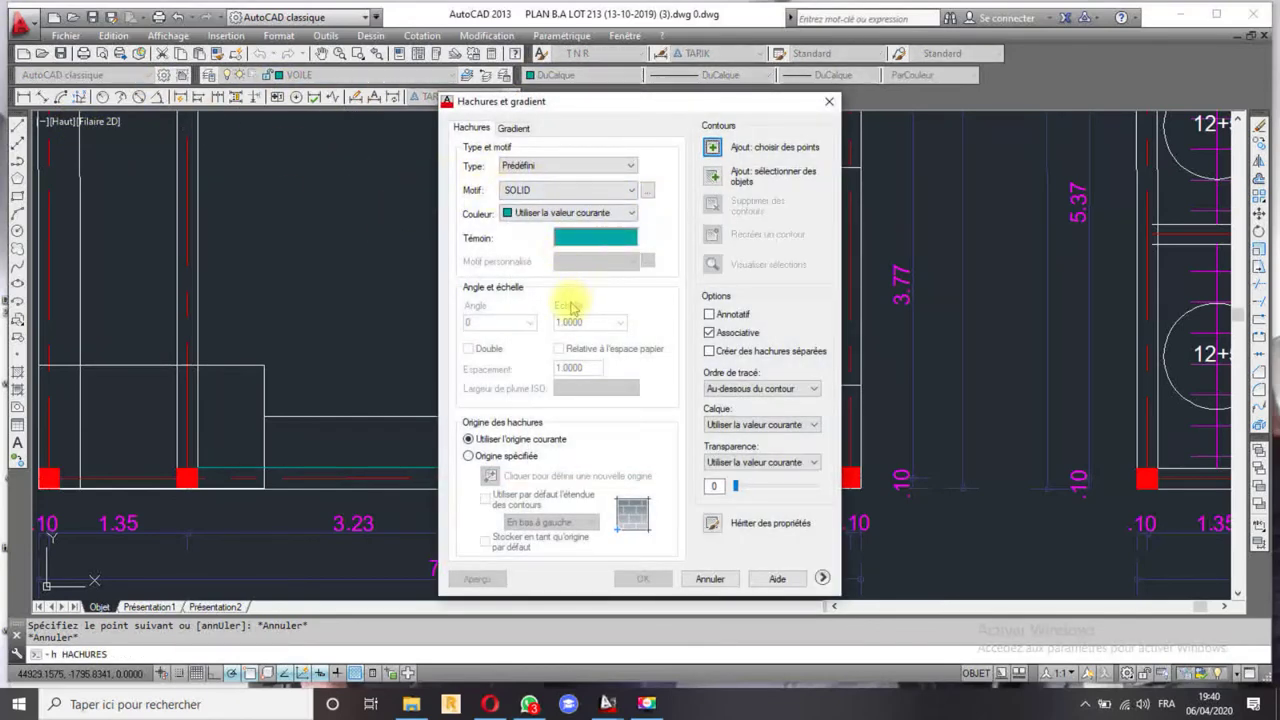
- Choose the ANSI31 pattern from the ANSI hatch palette
left_click(592, 240)
left_click(603, 183)
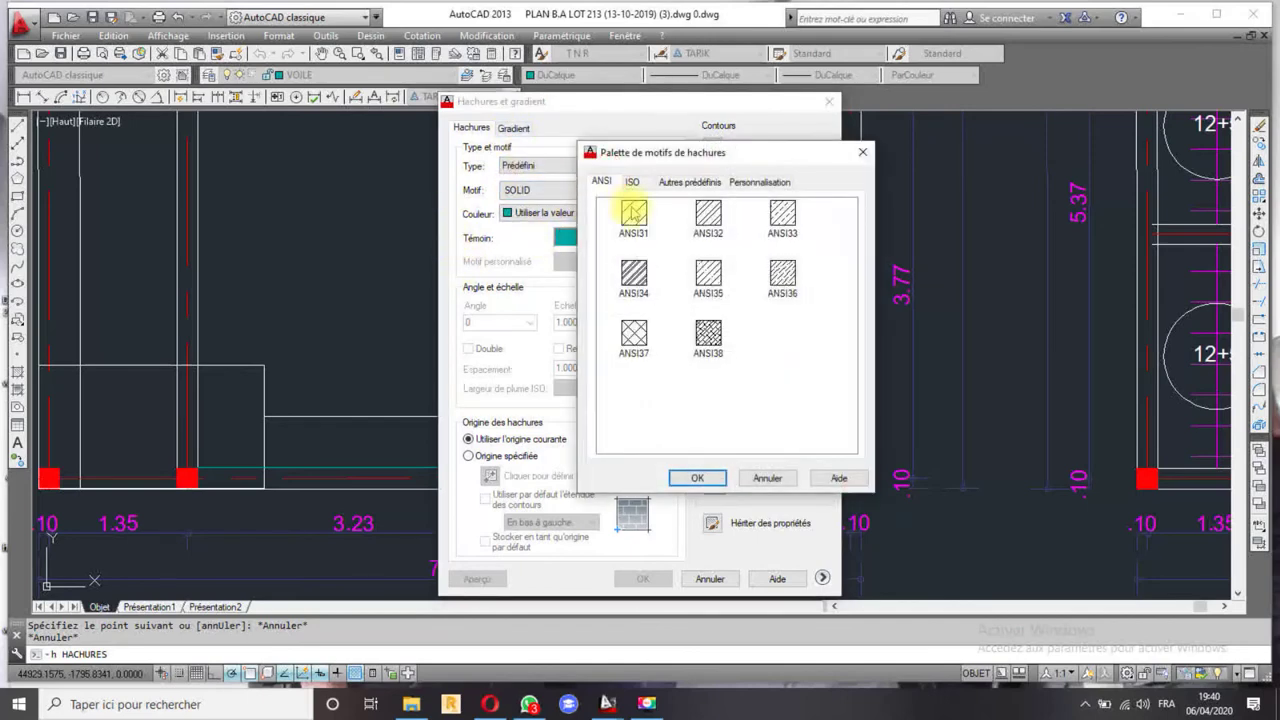
left_click(632, 215)
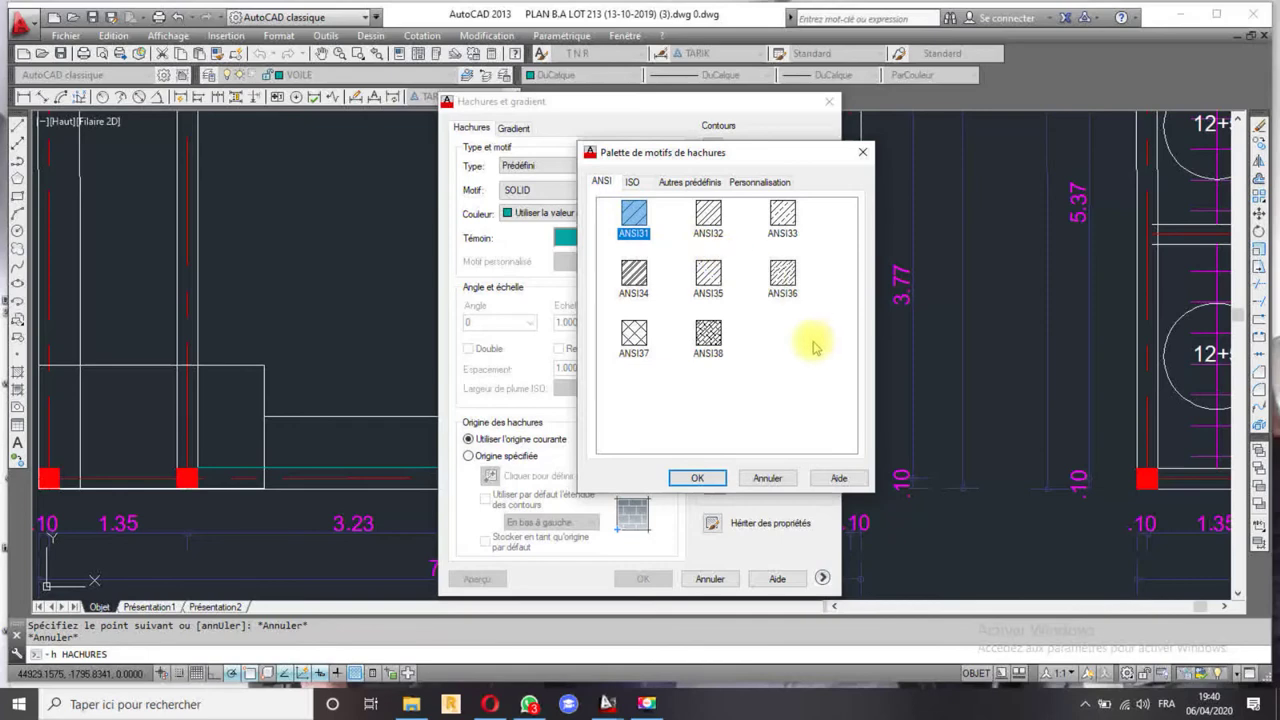
left_click(700, 479)
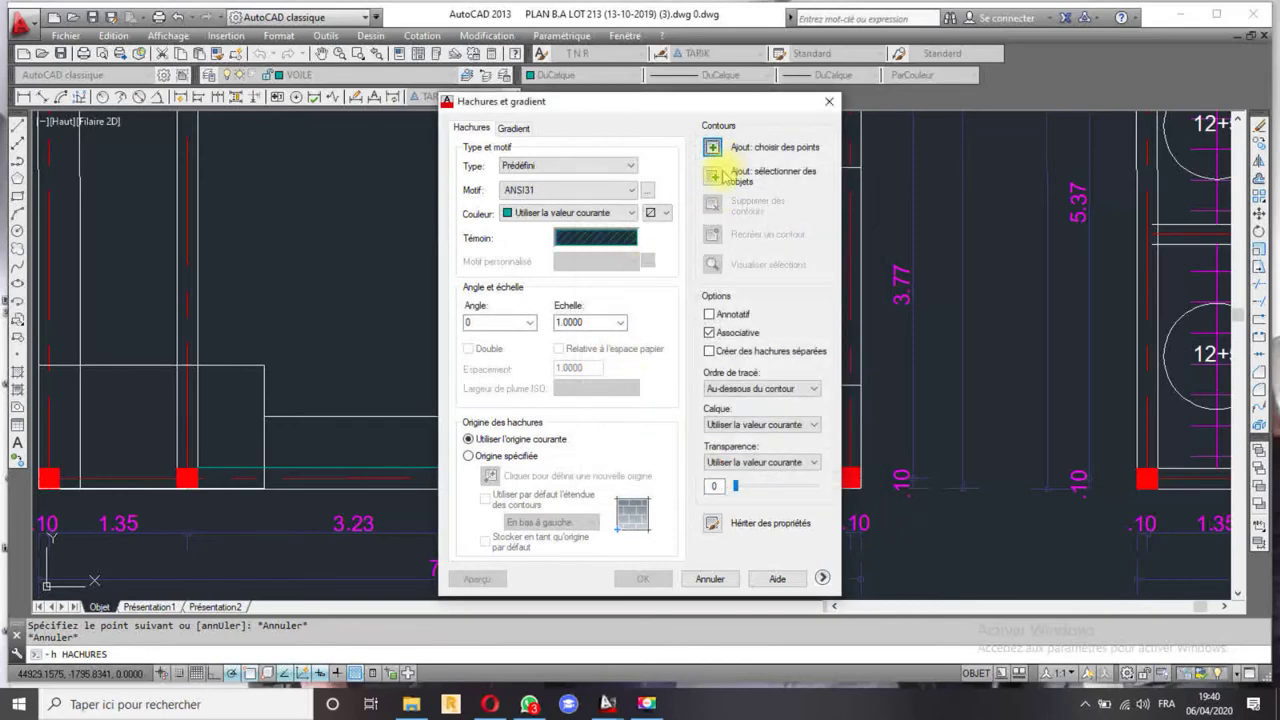
- Hatch the gap beside the right column base with ANSI31 at scale .02
left_click(713, 147)
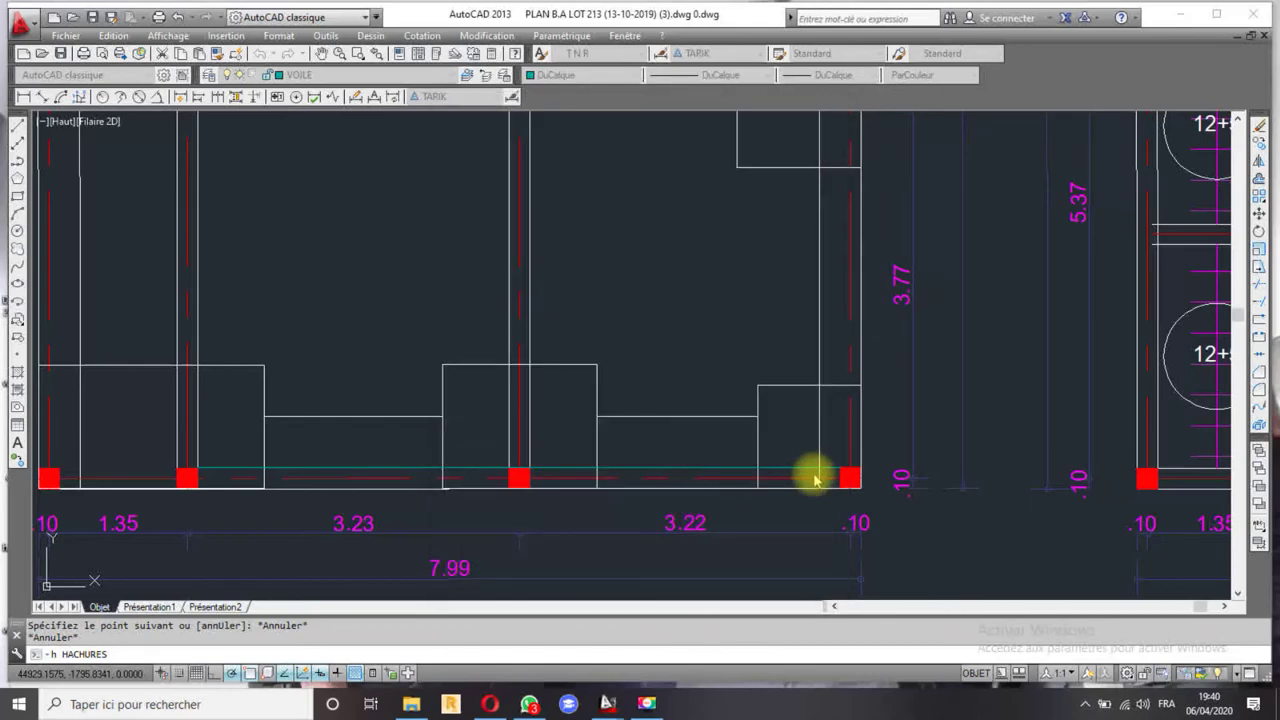
key("Return")
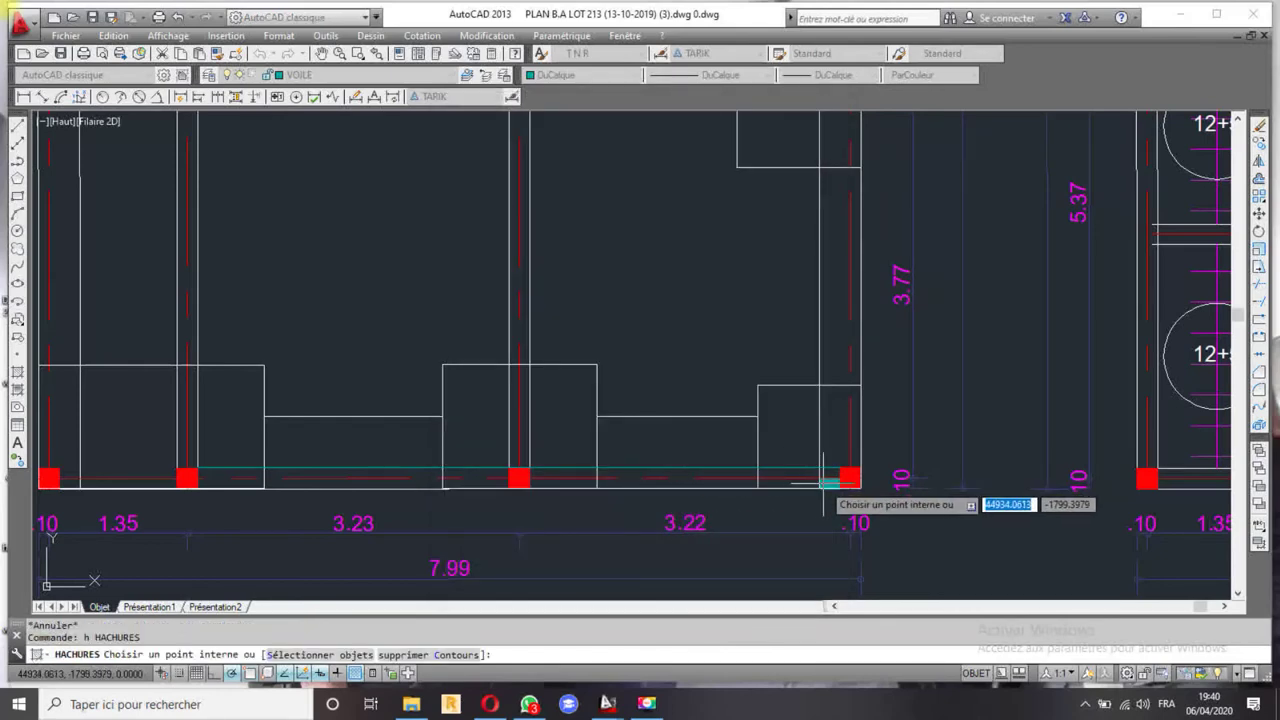
key("Escape")
type("5")
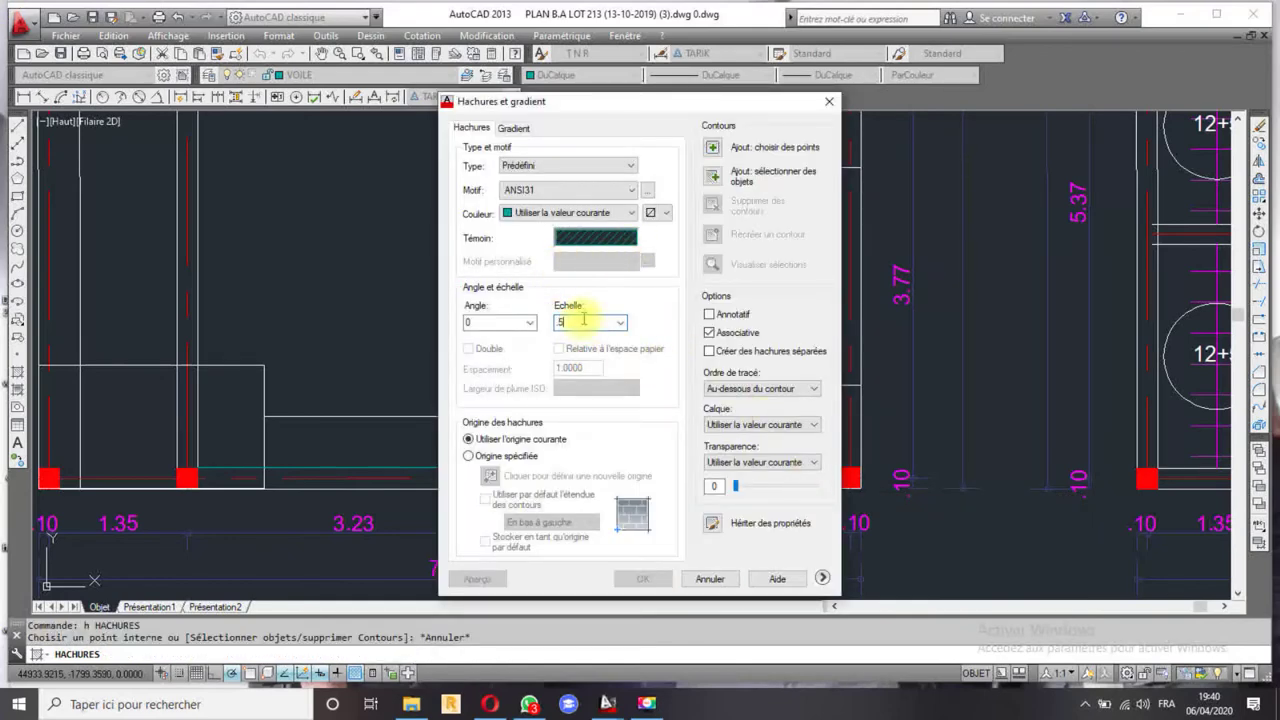
left_click(713, 148)
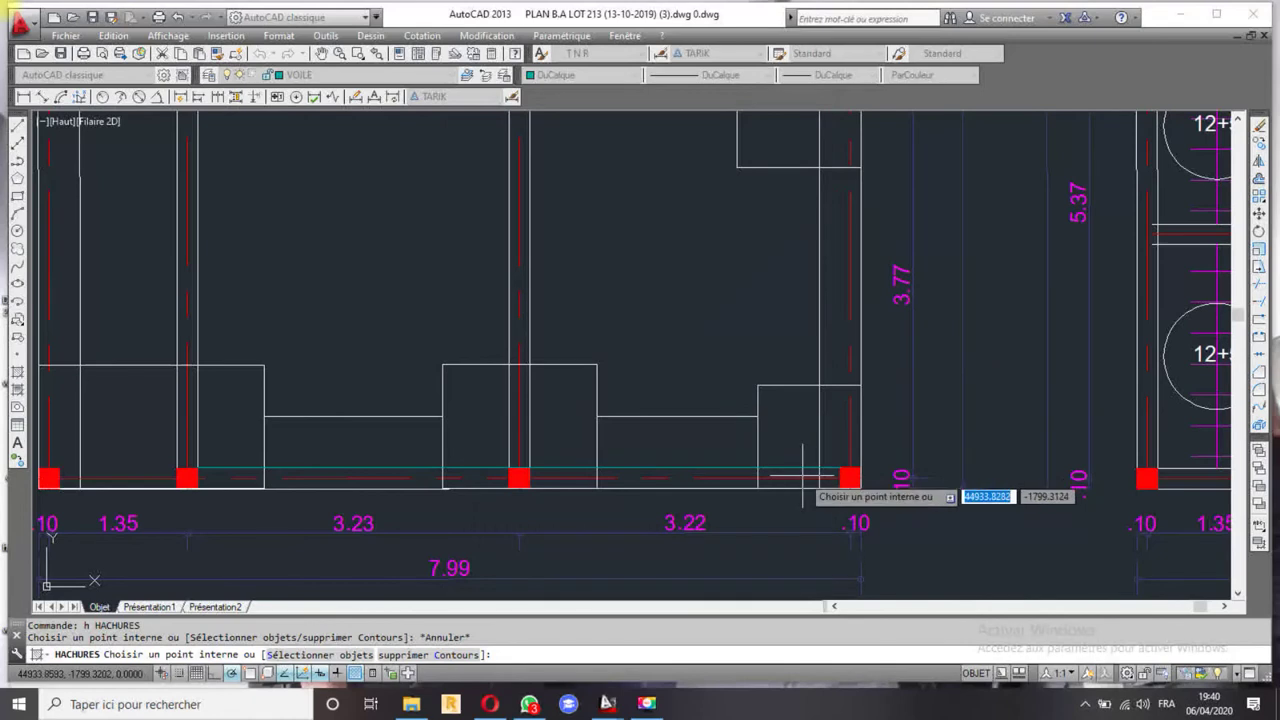
key("Escape")
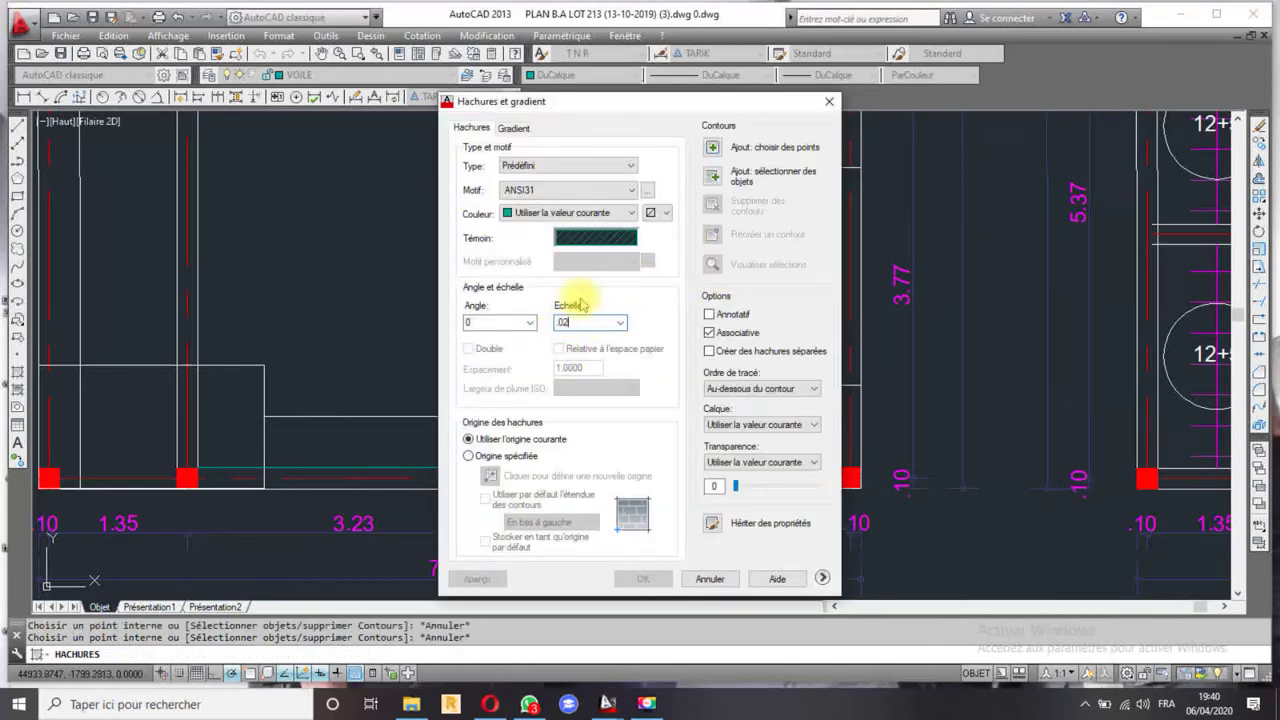
left_click(713, 148)
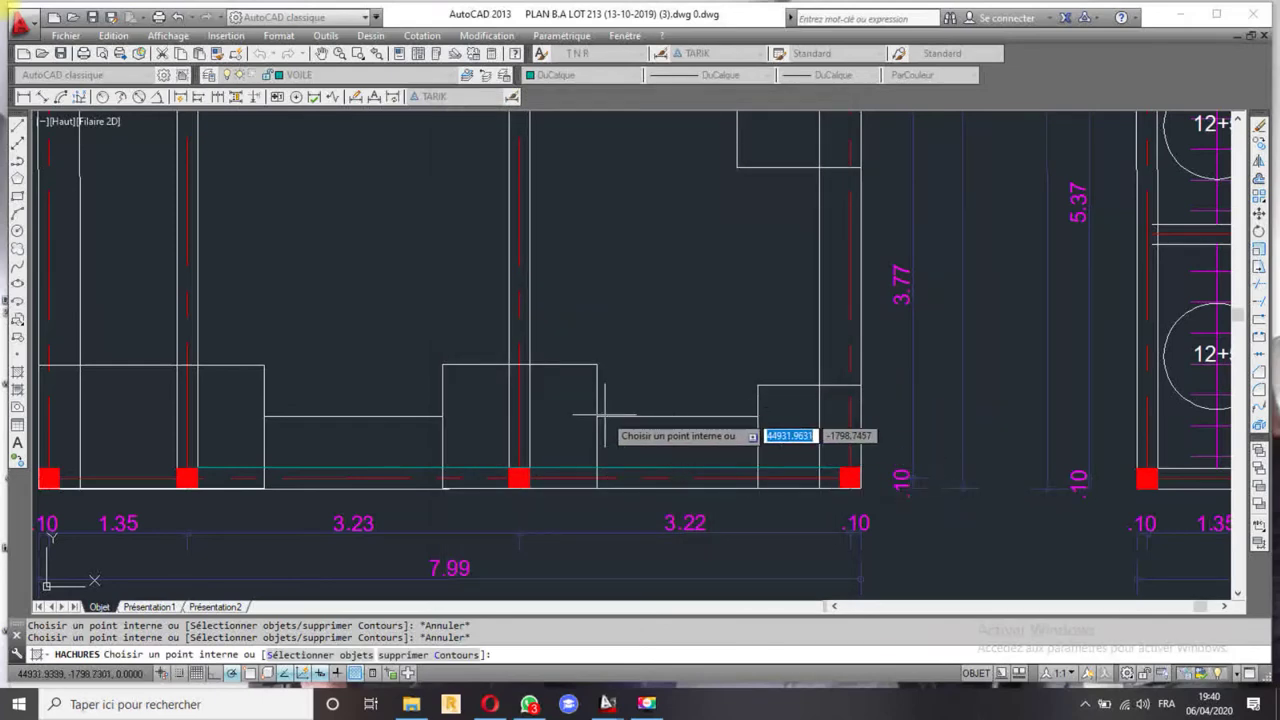
left_click(826, 469)
key("Return")
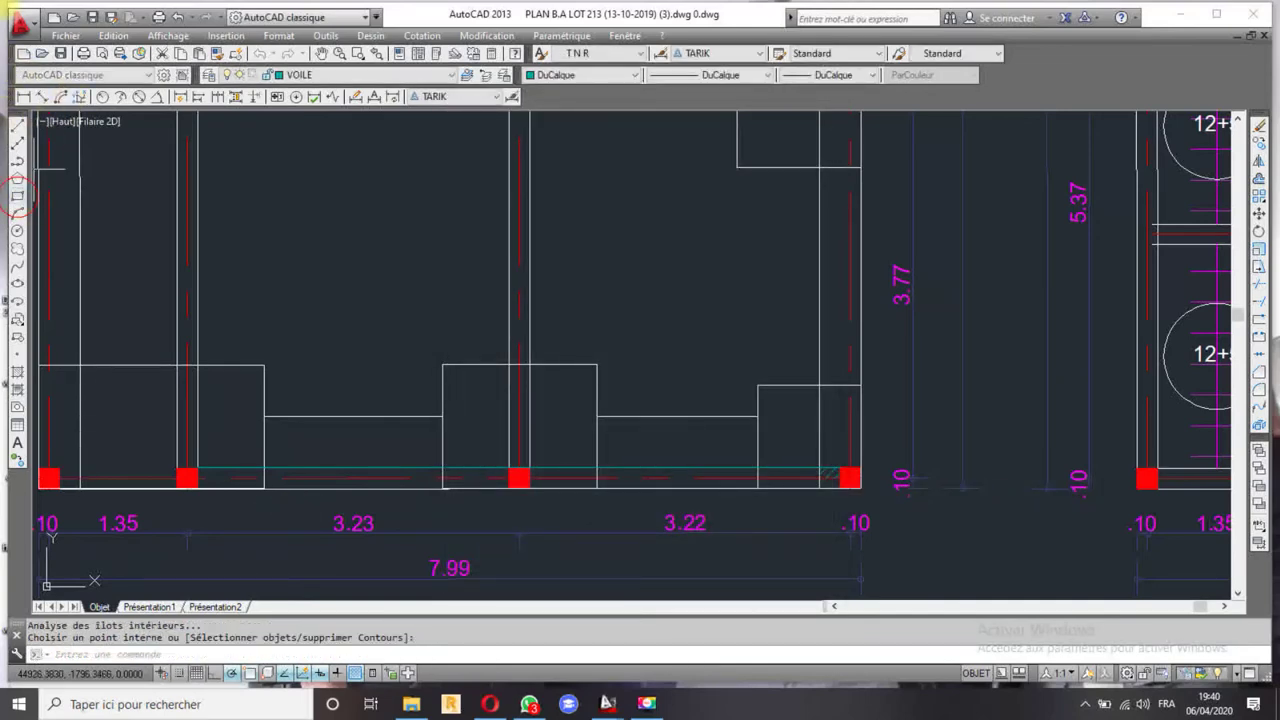
left_click(17, 196)
middle_click_drag(470, 385, 662, 307)
- Draw a cyan rectangle along the bottom wall strip between the left and right column bases
left_click(251, 390)
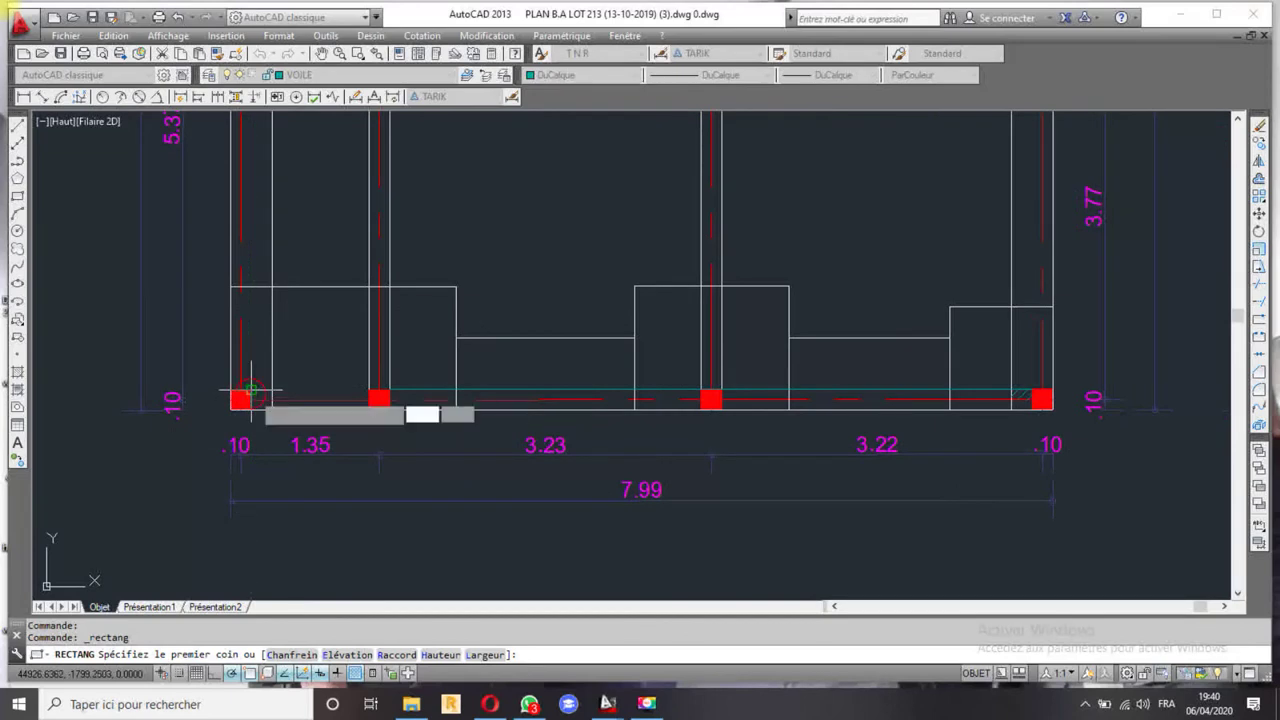
left_click(1032, 408)
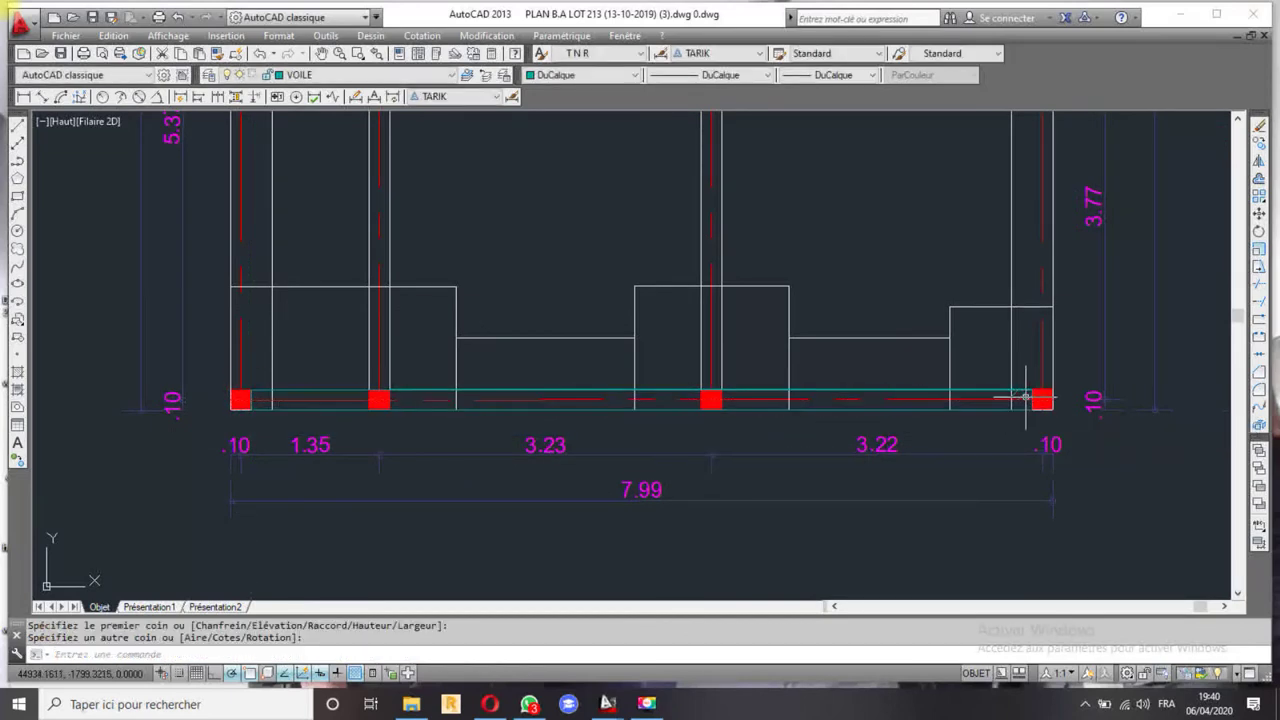
left_click(1024, 396)
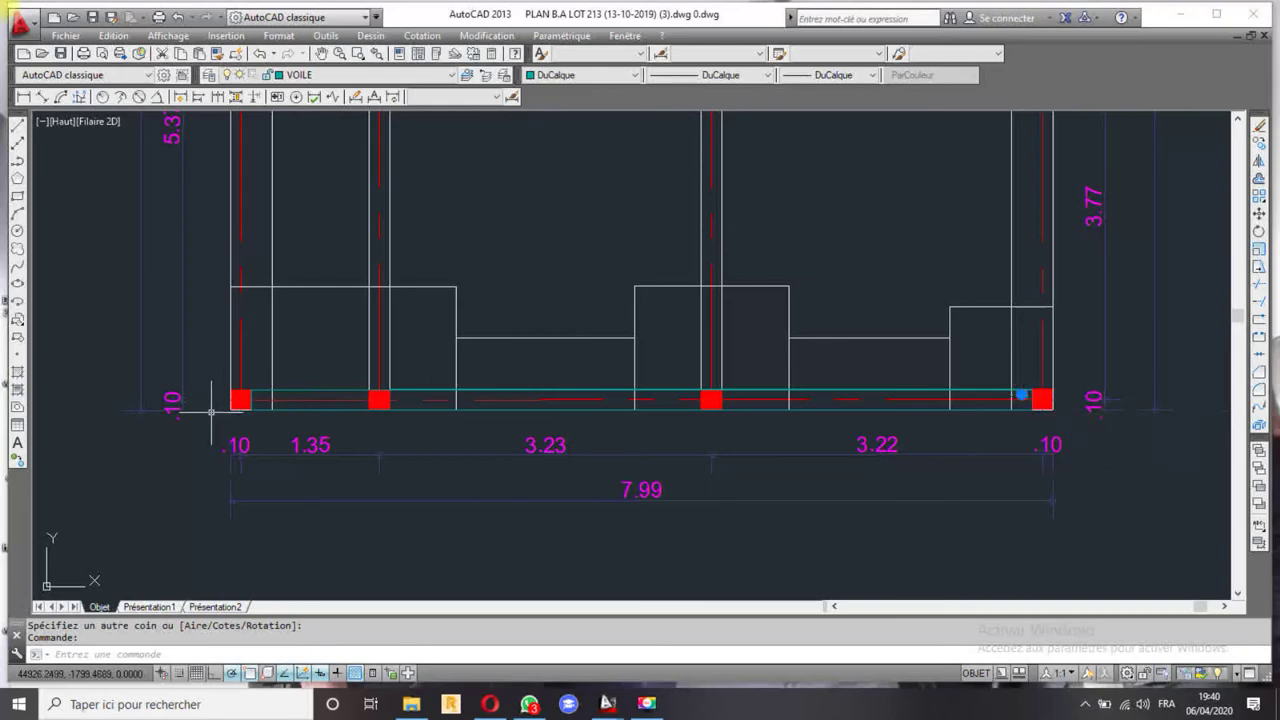
type("h")
- Fill the wall strip rectangle with a cyan diagonal hatch
key("Return")
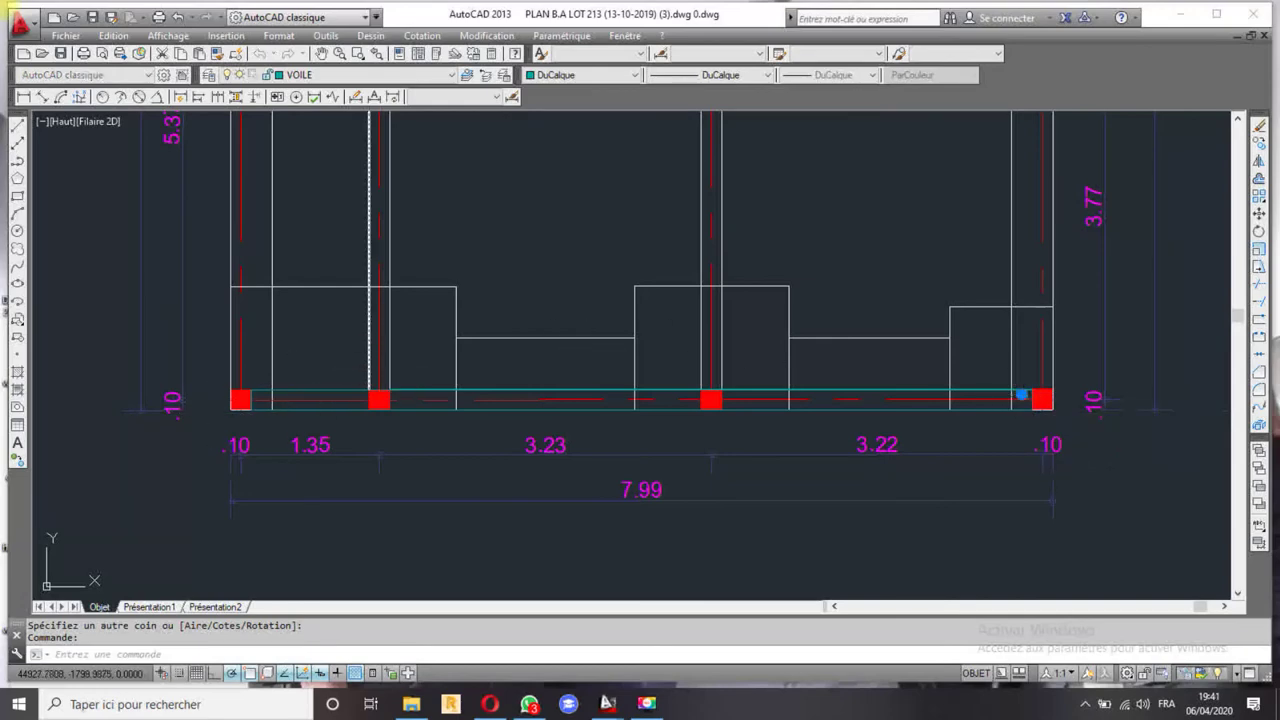
type("H")
left_click(712, 174)
type("H")
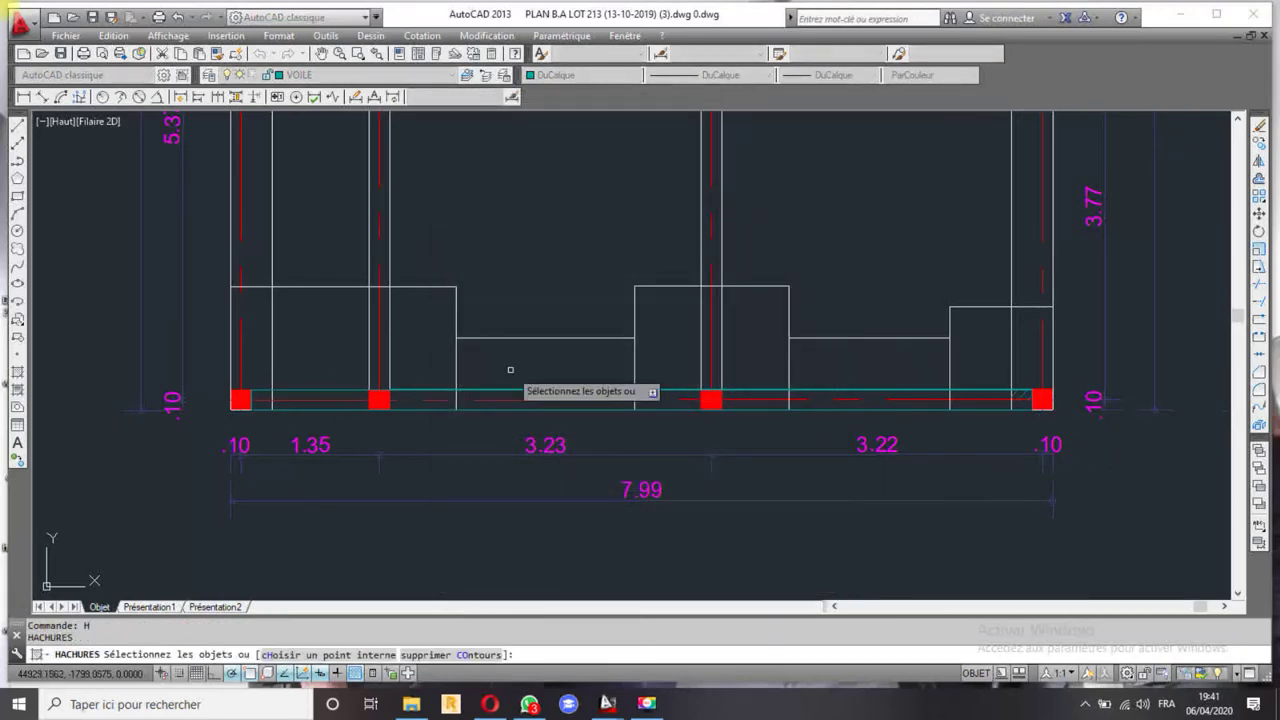
left_click(343, 388)
key("Return")
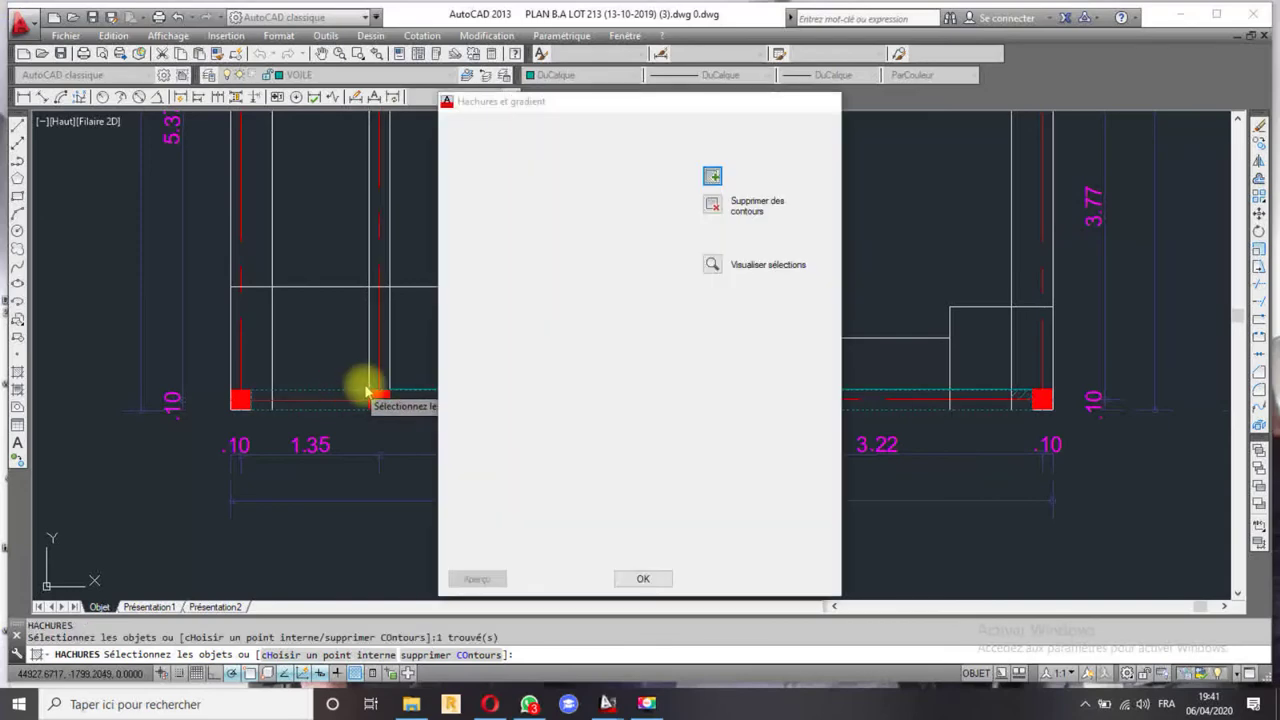
key("Return")
scroll(633, 337, "down", 2)
scroll(751, 360, "down", 1)
mouse_move(636, 397)
middle_mouse_down()
mouse_move(528, 427)
mouse_move(628, 395)
middle_mouse_up()
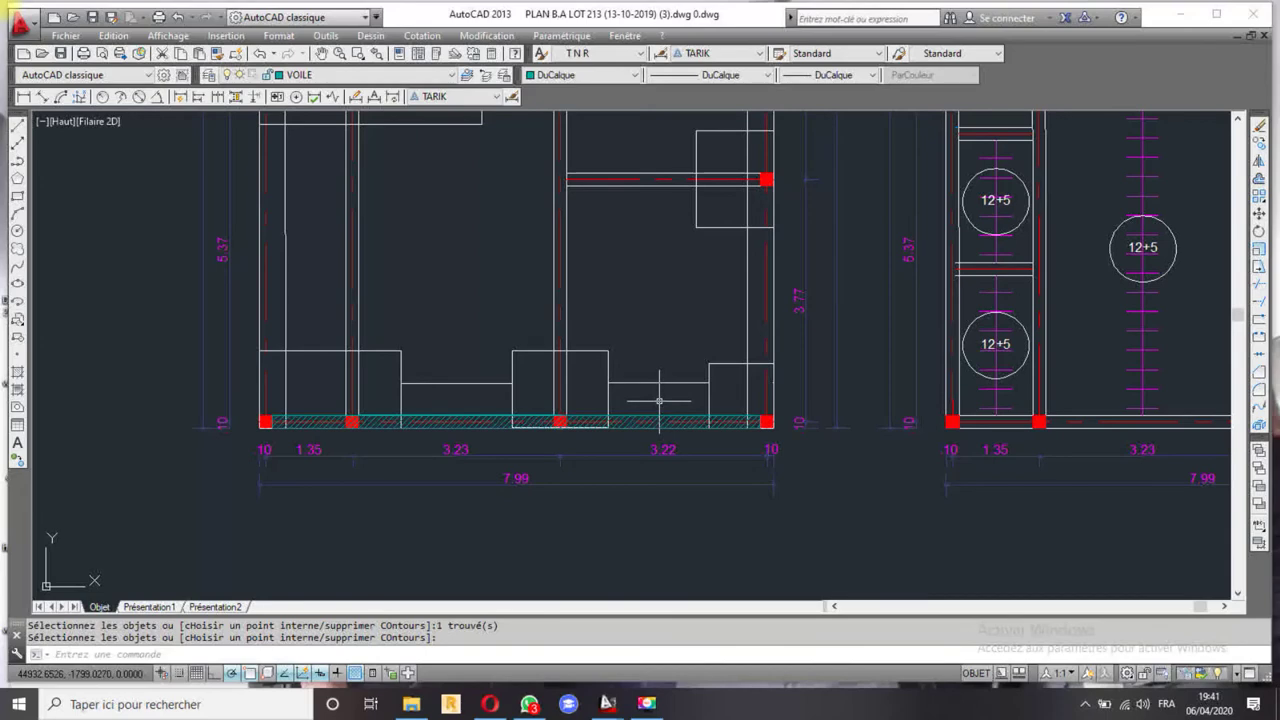
scroll(494, 275, "down", 2)
- Zoom out over the plan's upper rooms, cancel a started rectangle, and show the layer list
middle_click_drag(490, 242, 486, 377)
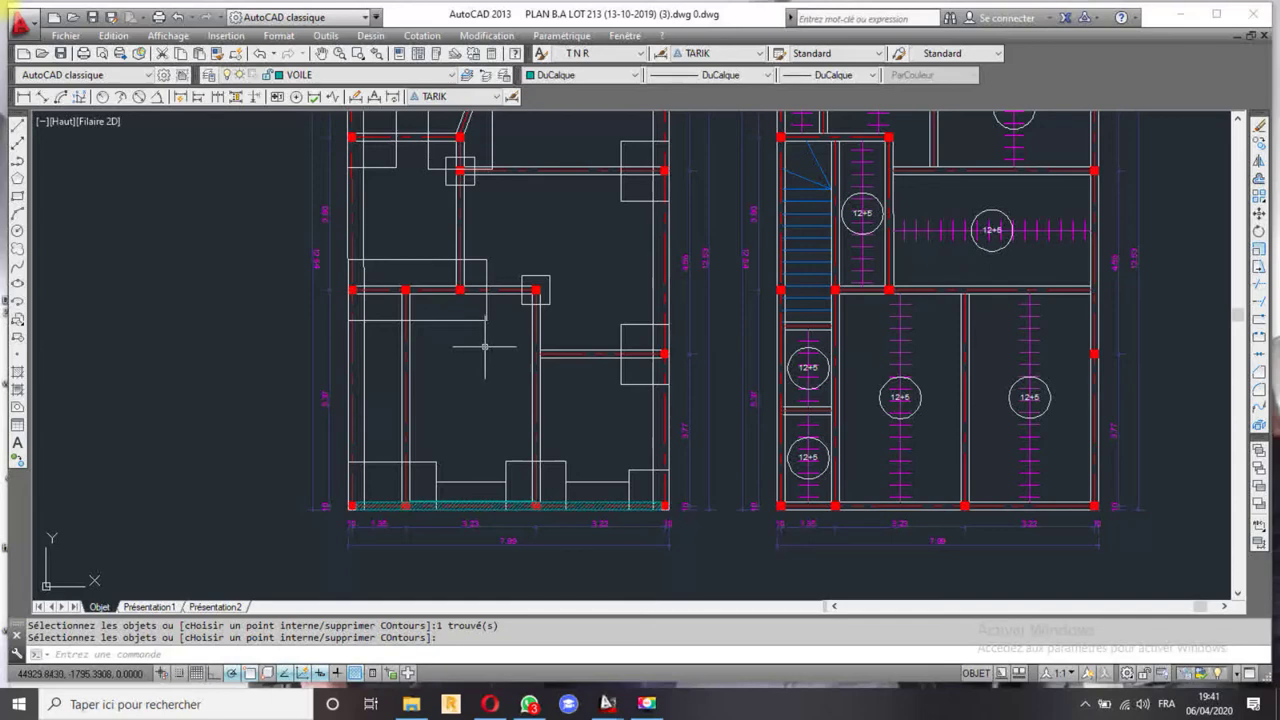
middle_click_drag(579, 236, 551, 349)
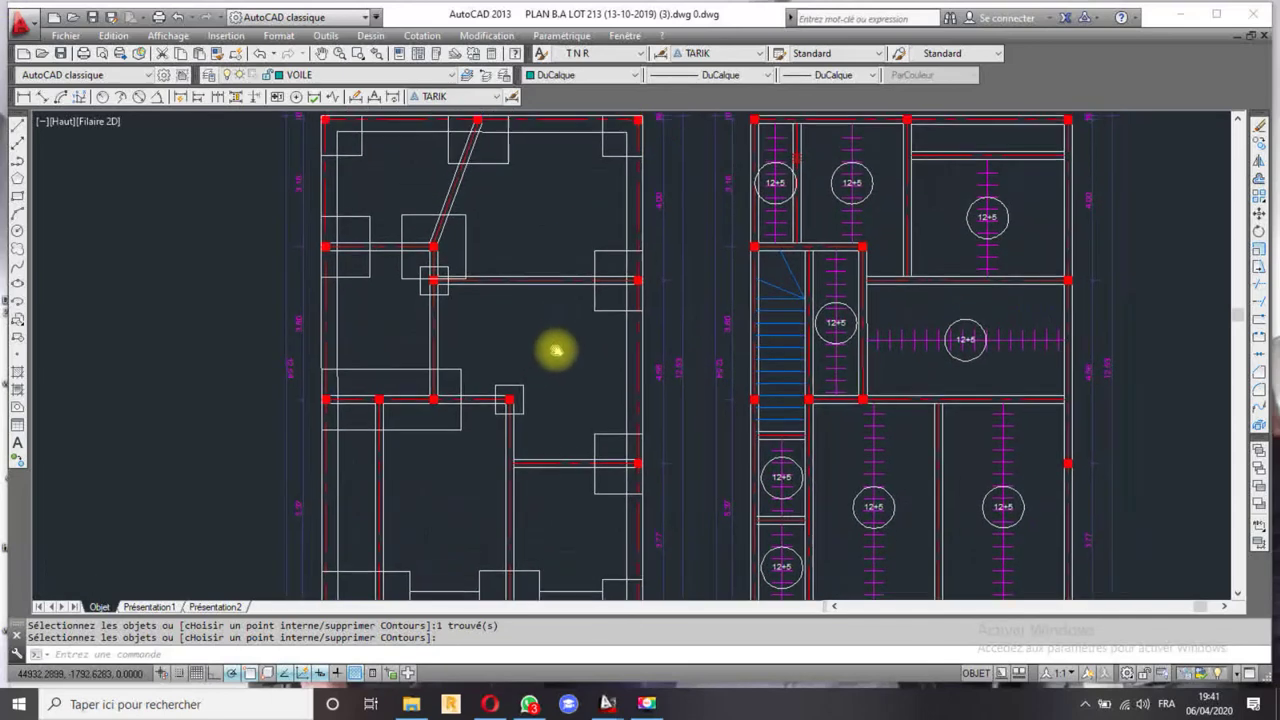
left_click(17, 196)
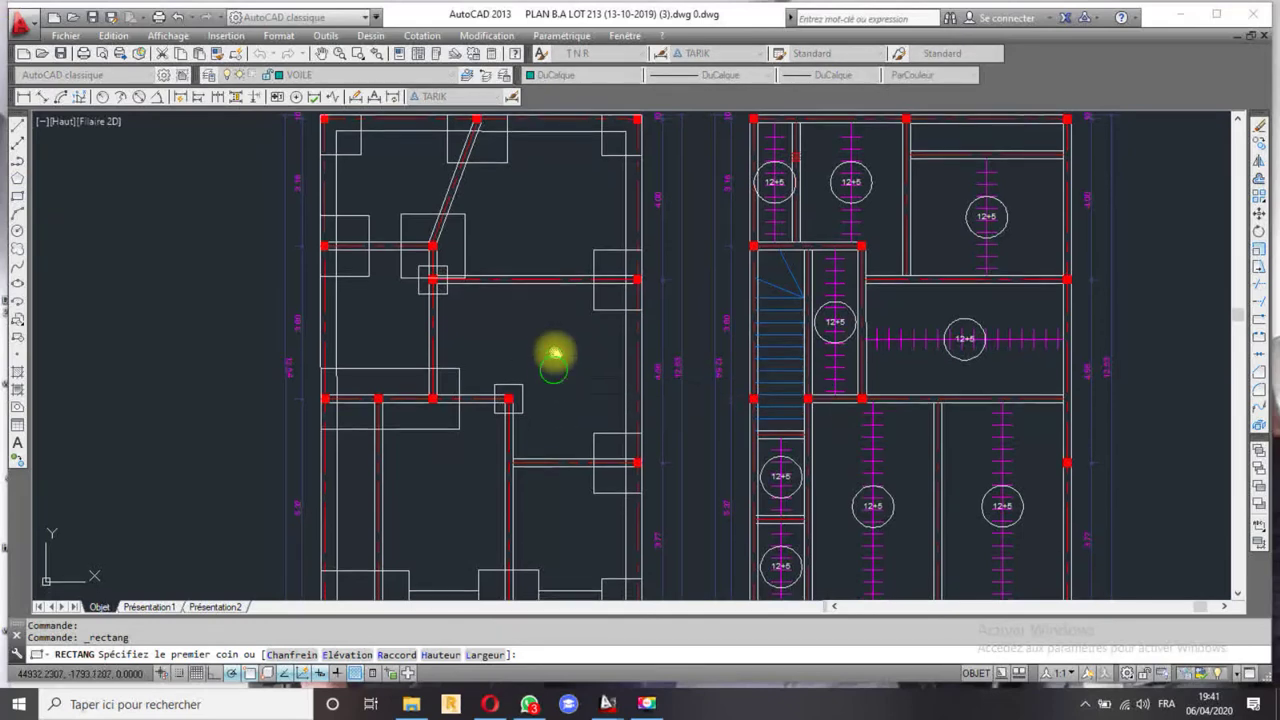
middle_click_drag(551, 354, 547, 298)
left_click(545, 283)
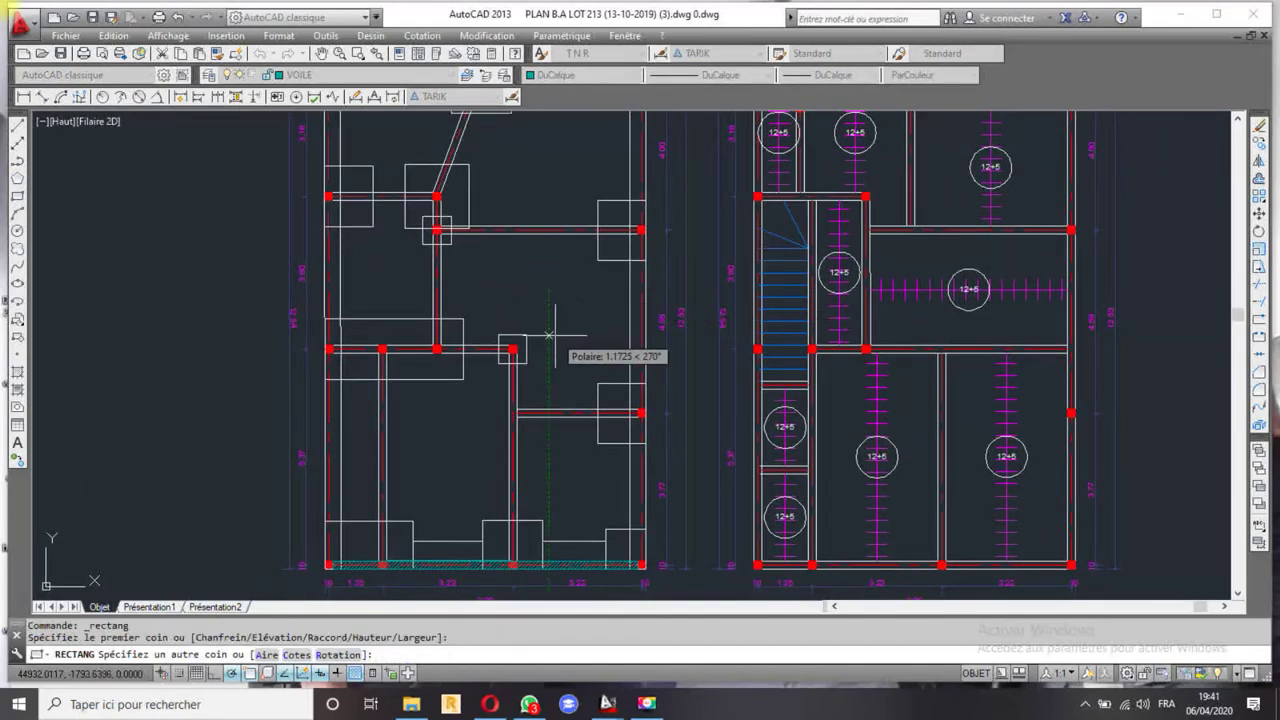
key("Escape")
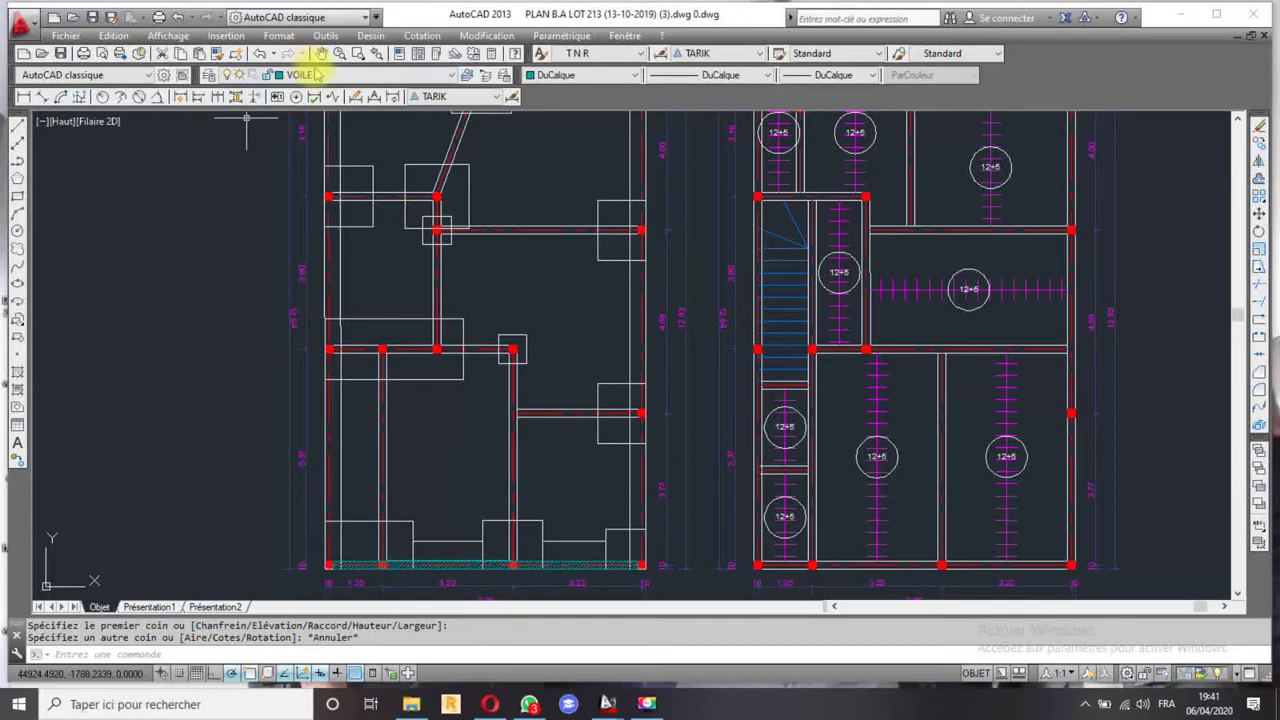
left_click(326, 74)
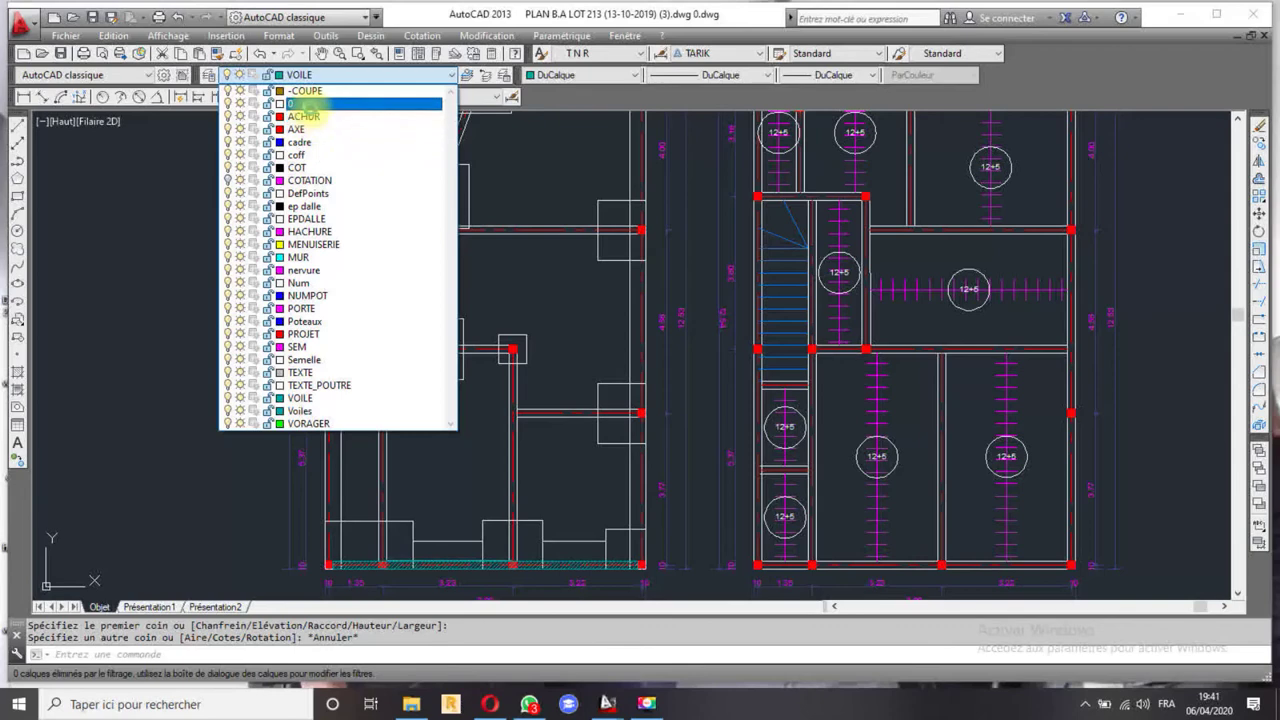
- Make layer 0 current and draw a circle in the central room bay
left_click(306, 104)
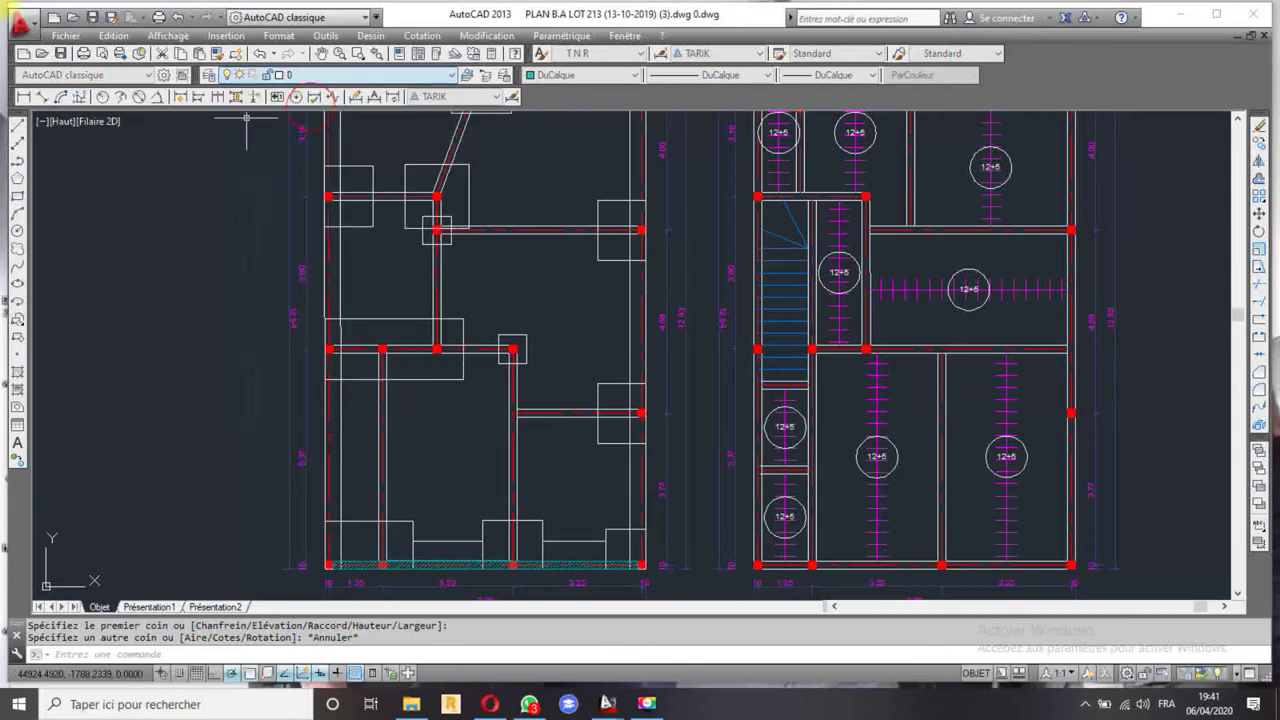
left_click(22, 233)
left_click(550, 274)
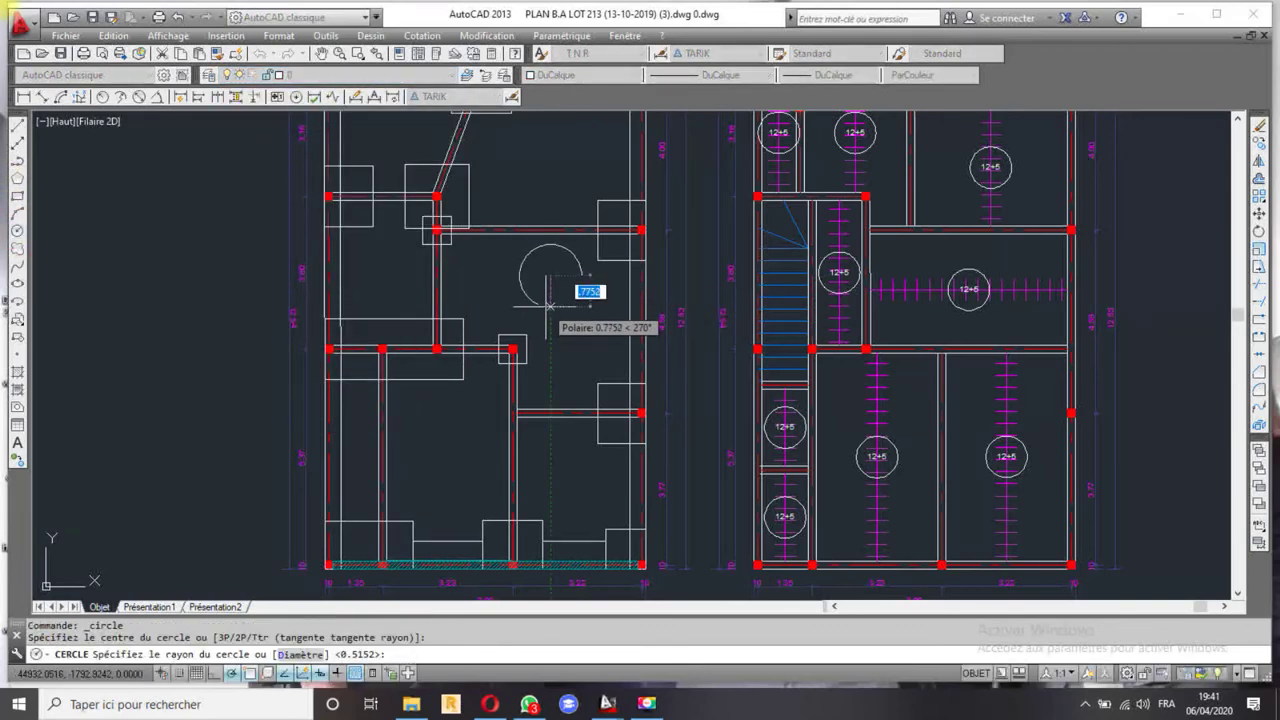
left_click(550, 308)
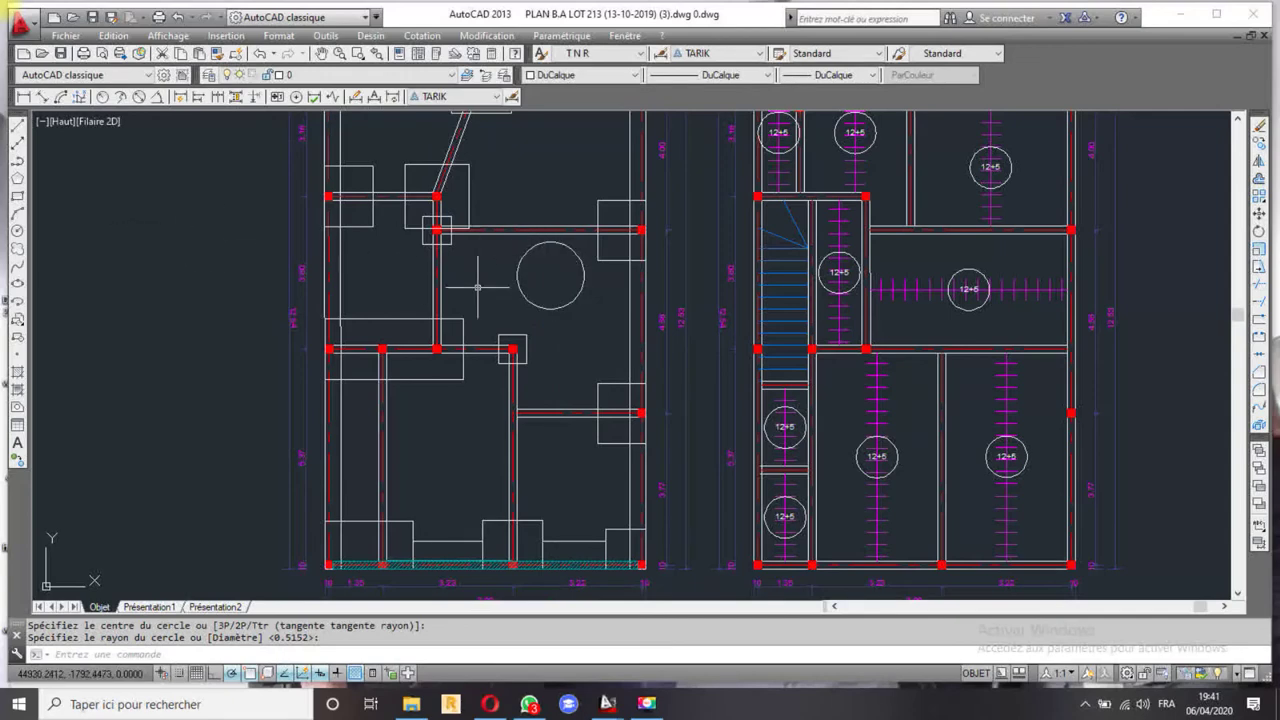
left_click(575, 272)
left_click(624, 347)
key("Escape")
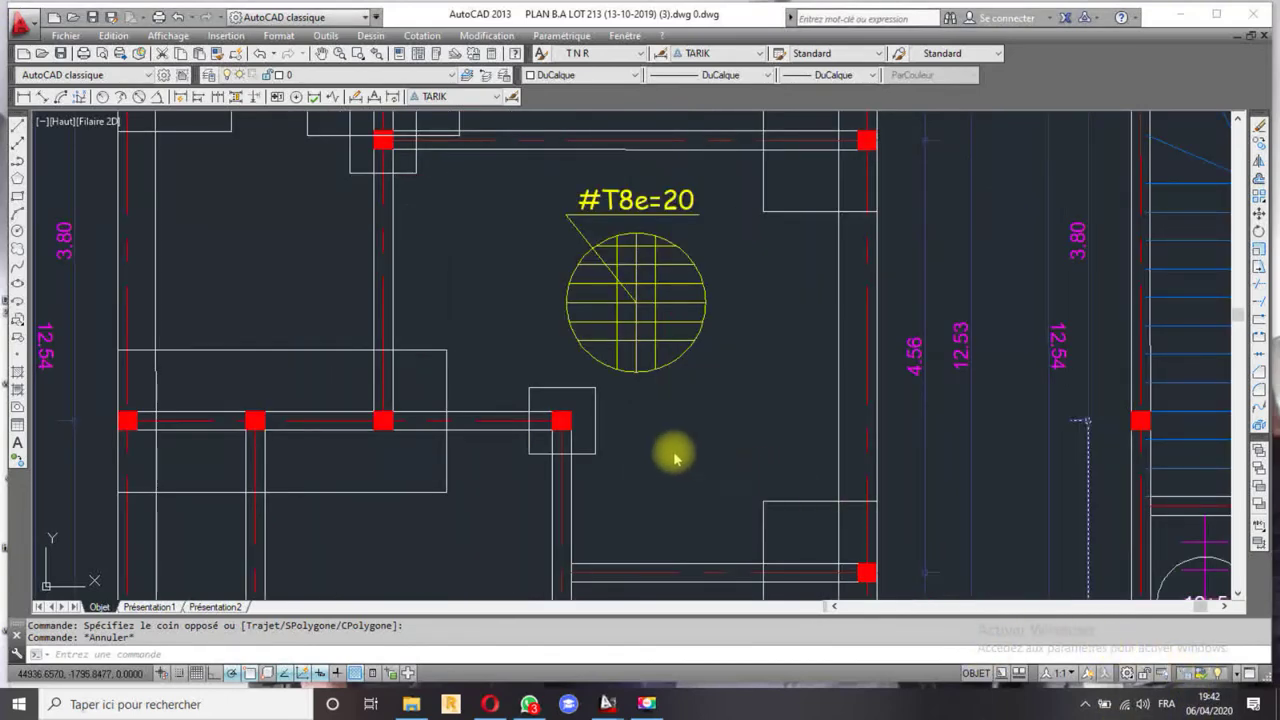
- Zoom in and out around the new circle in the central slab bay
scroll(660, 450, "down", 5)
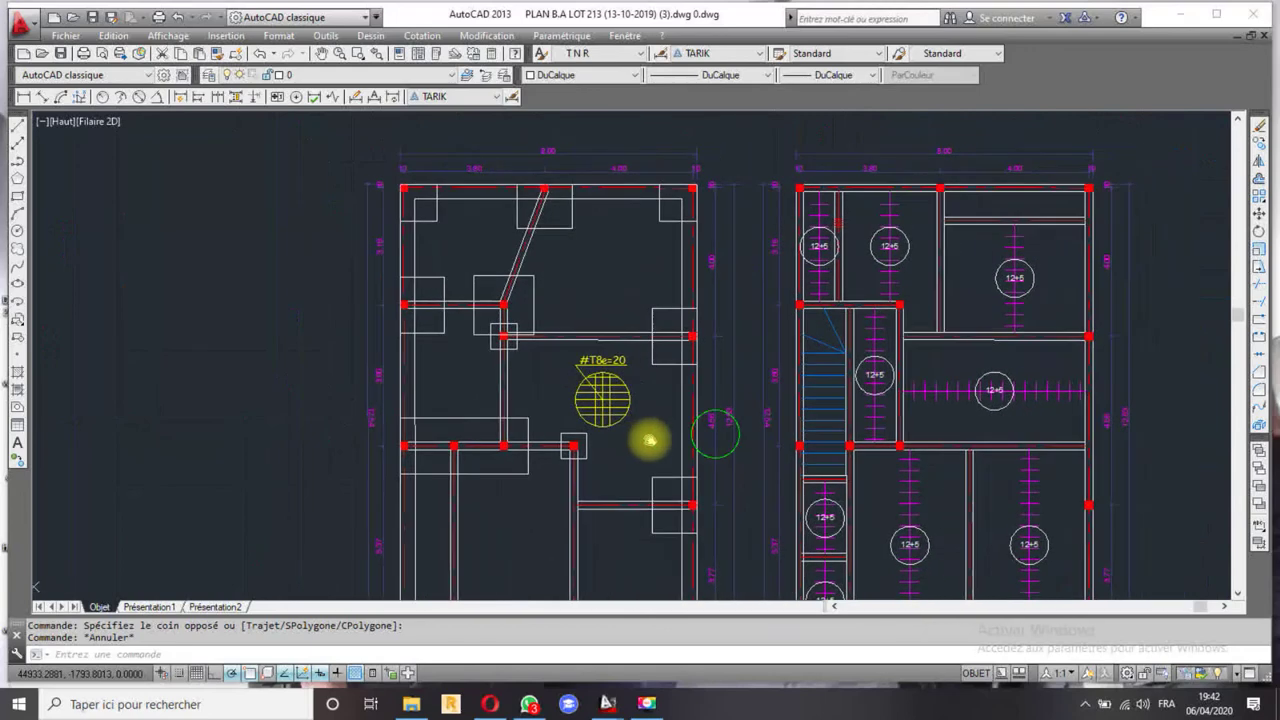
scroll(651, 437, "up", 2)
scroll(632, 408, "up", 2)
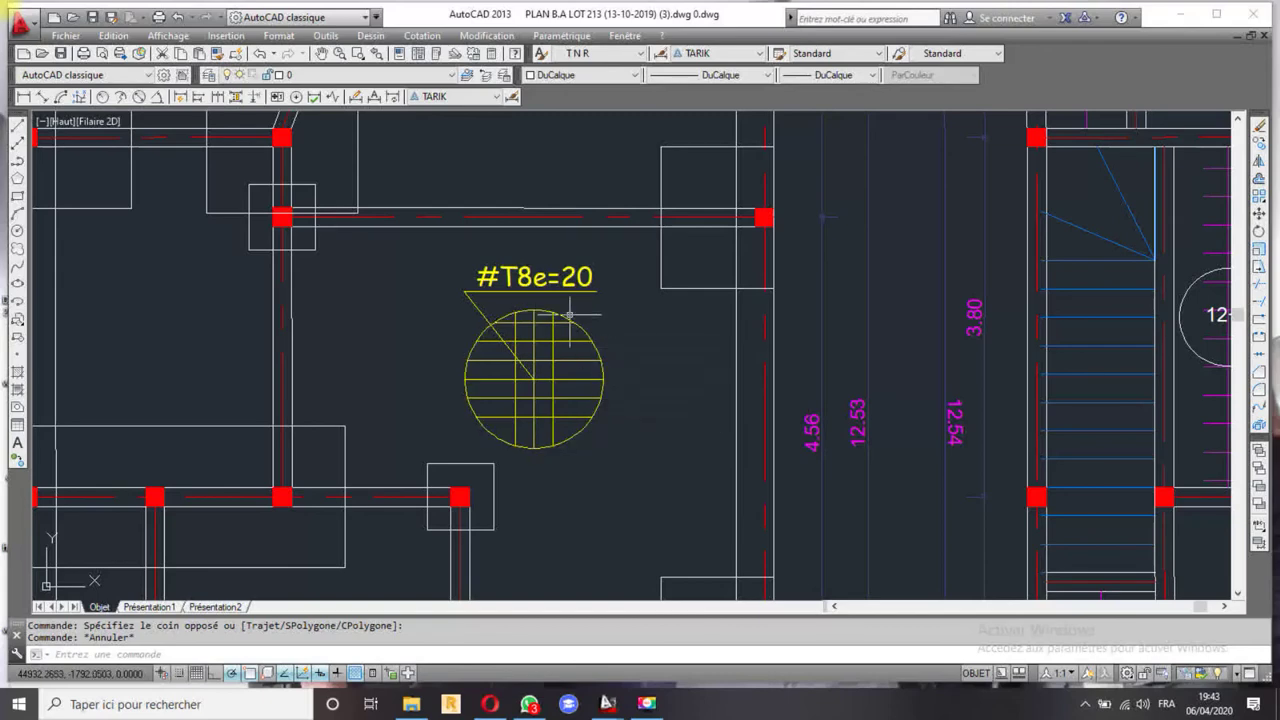
scroll(578, 276, "up", 2)
scroll(575, 272, "down", 3)
scroll(575, 275, "down", 5)
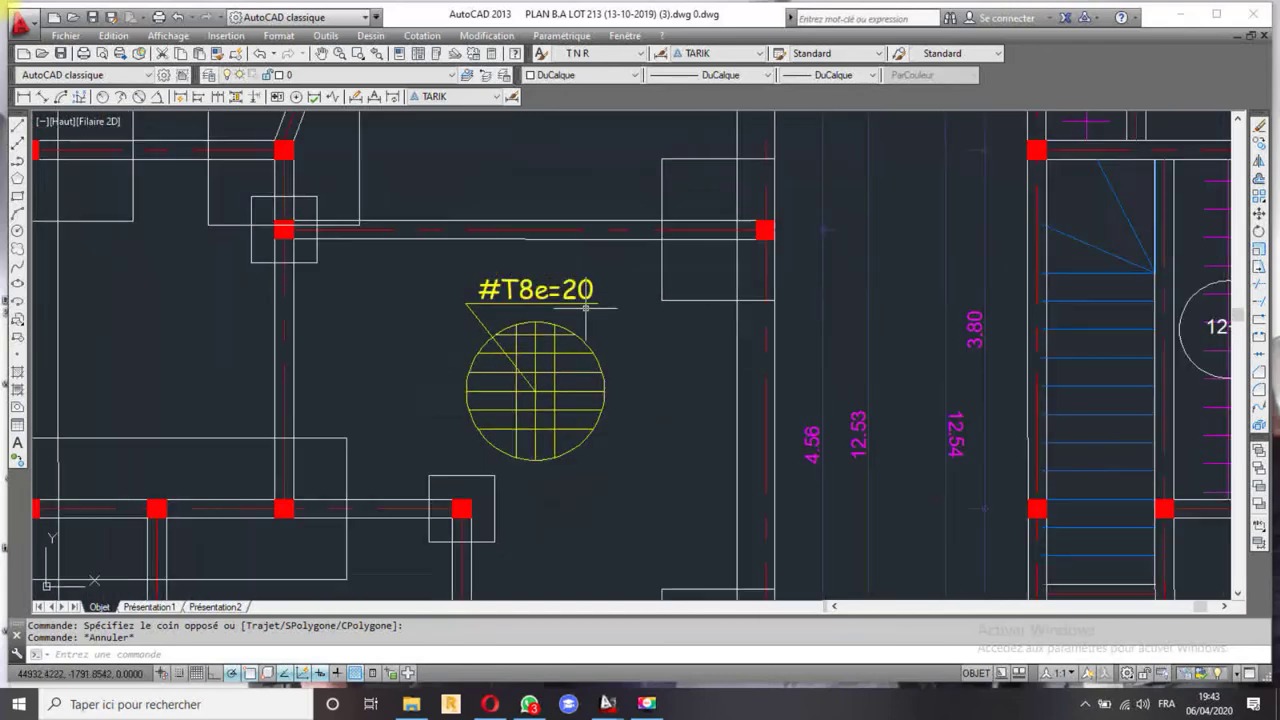
scroll(578, 290, "up", 5)
scroll(579, 300, "up", 2)
scroll(580, 307, "down", 4)
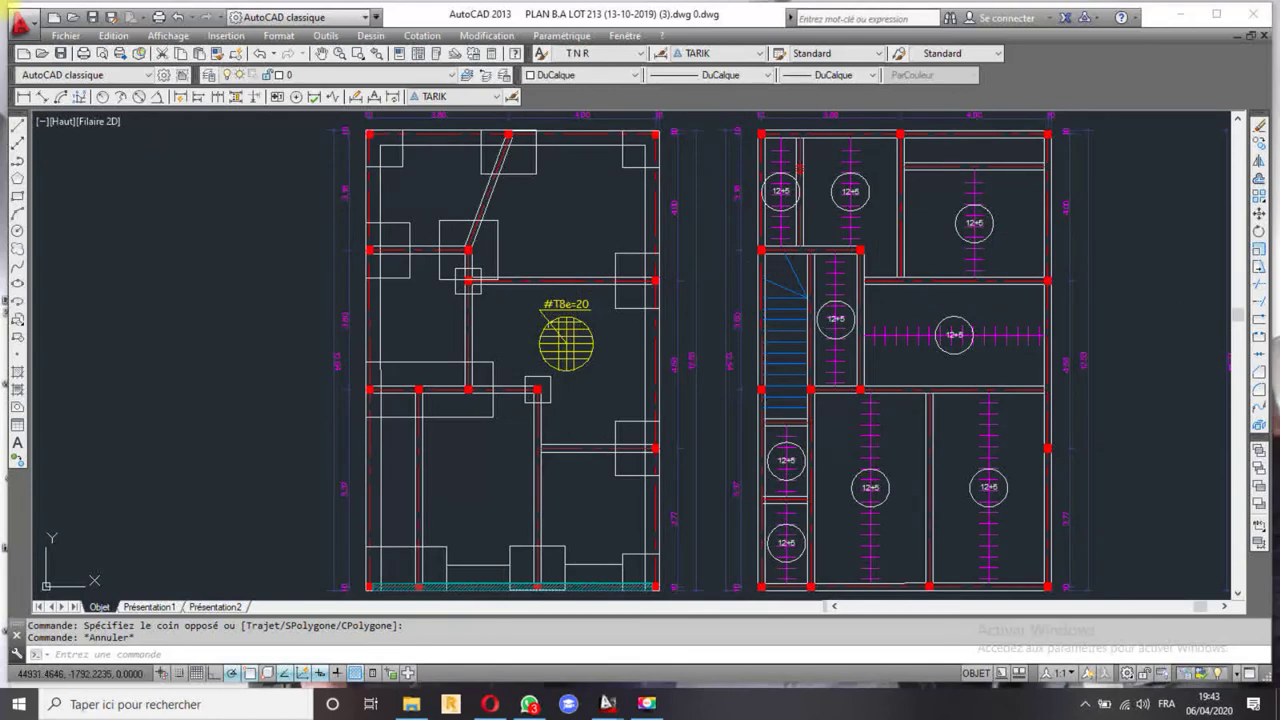
scroll(457, 339, "up", 2)
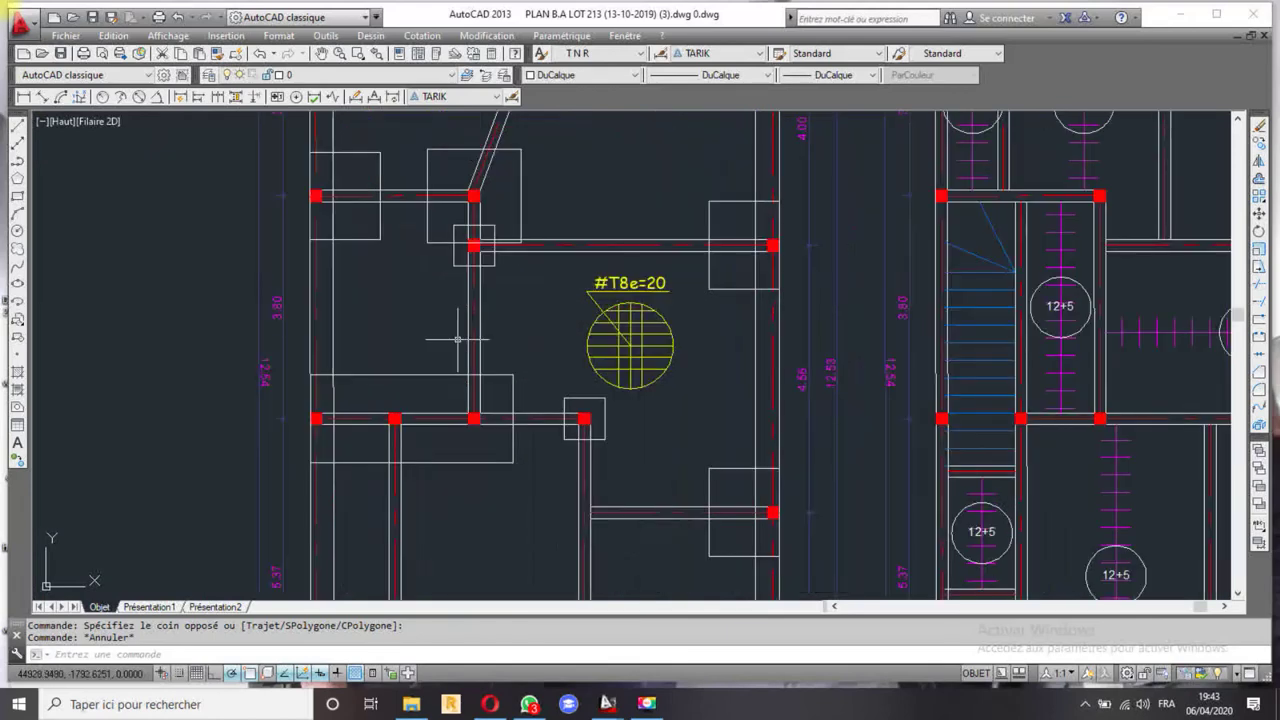
scroll(631, 276, "up", 4)
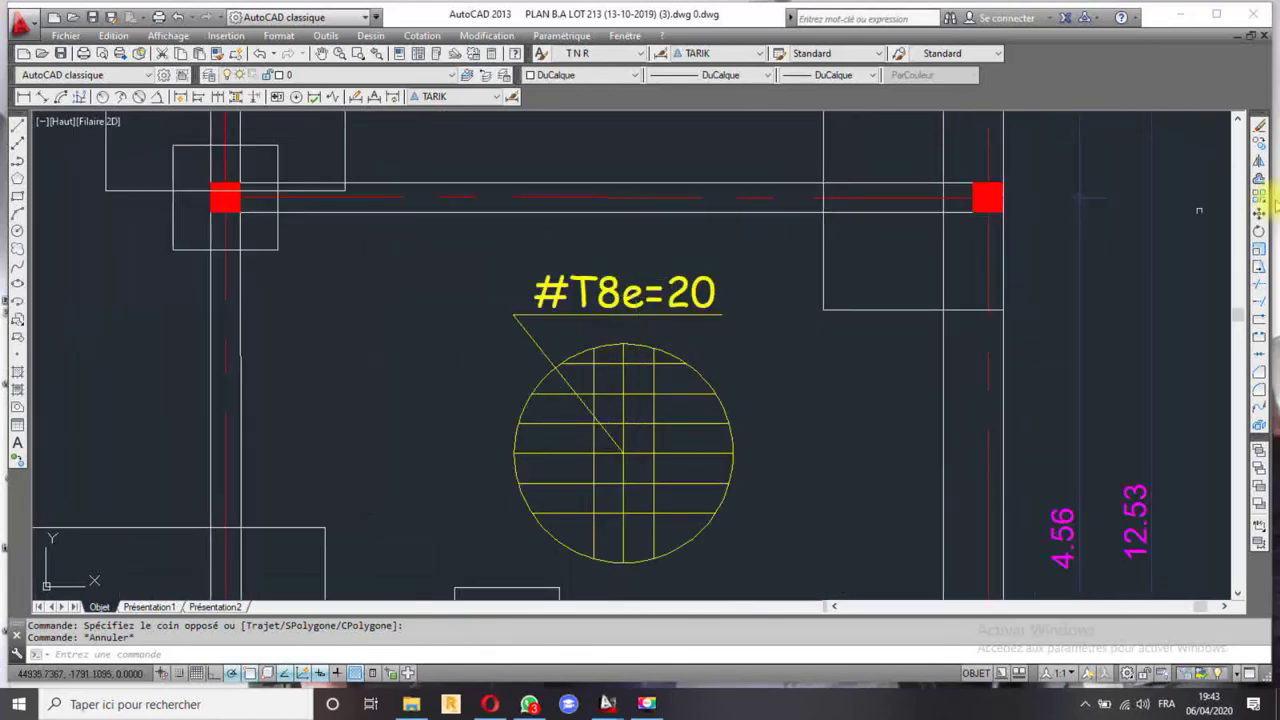
left_click(1261, 146)
- Copy the #T8e=20 label to a spot left of the hatched circle
left_click(598, 300)
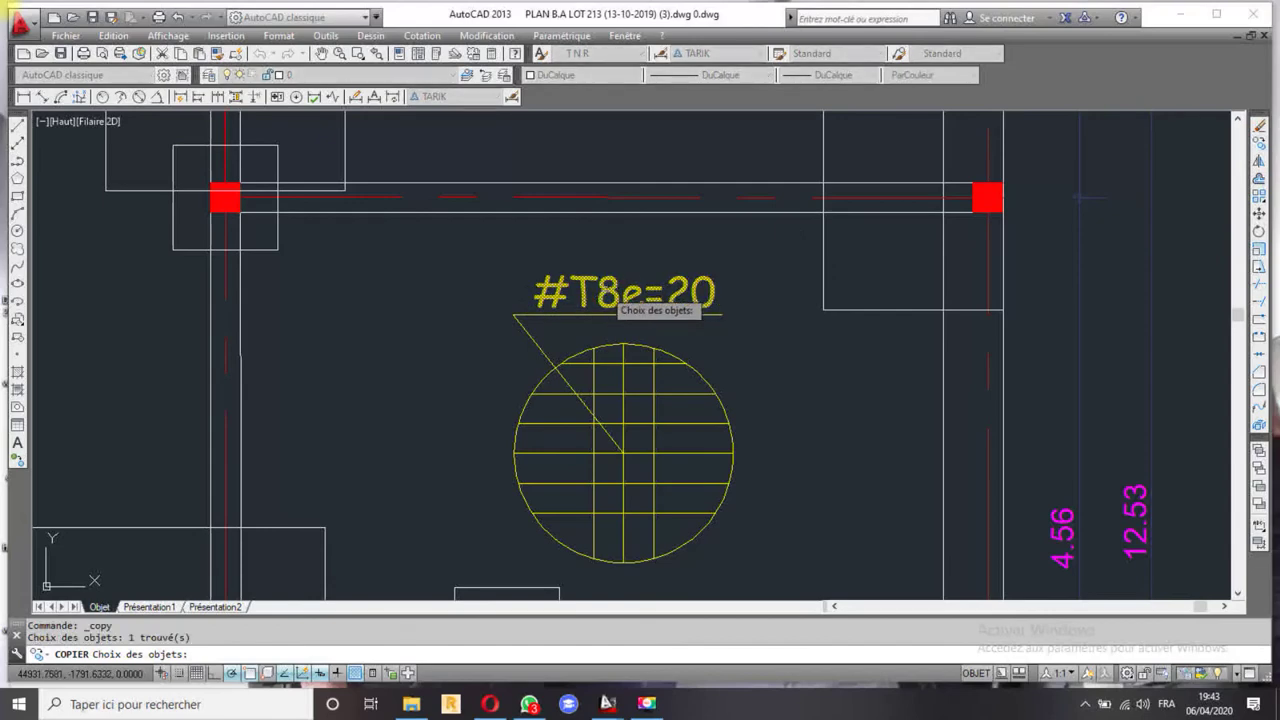
key("Escape")
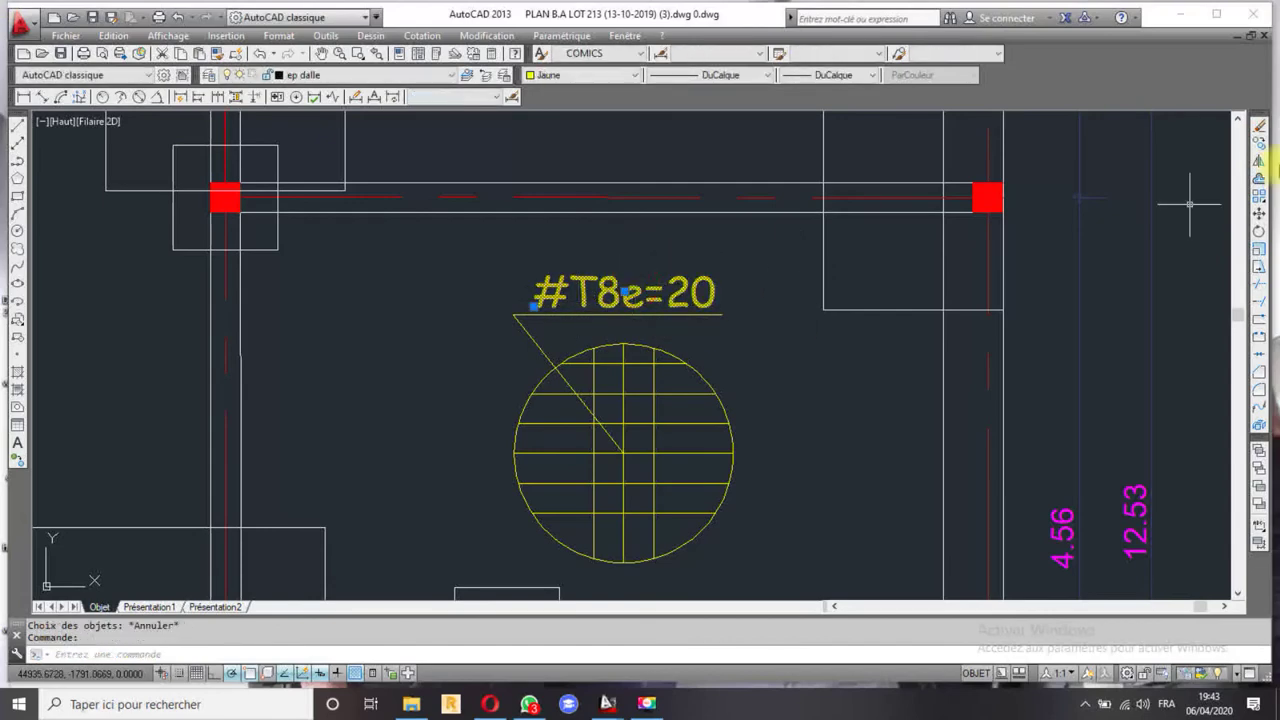
left_click(1257, 145)
left_click(600, 300)
scroll(610, 305, "down", 3)
scroll(560, 320, "down", 2)
scroll(540, 323, "up", 4)
left_click(670, 335)
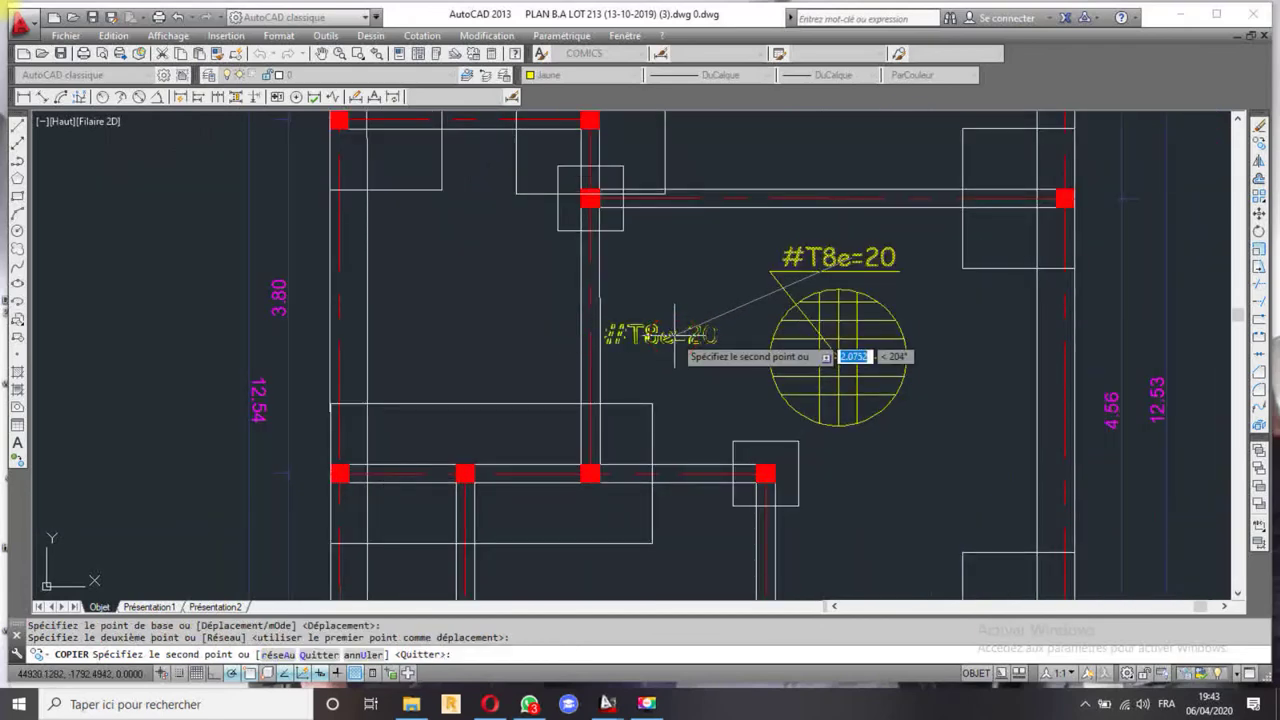
key("Escape")
- Change the copied label's text to 13
double_click(670, 335)
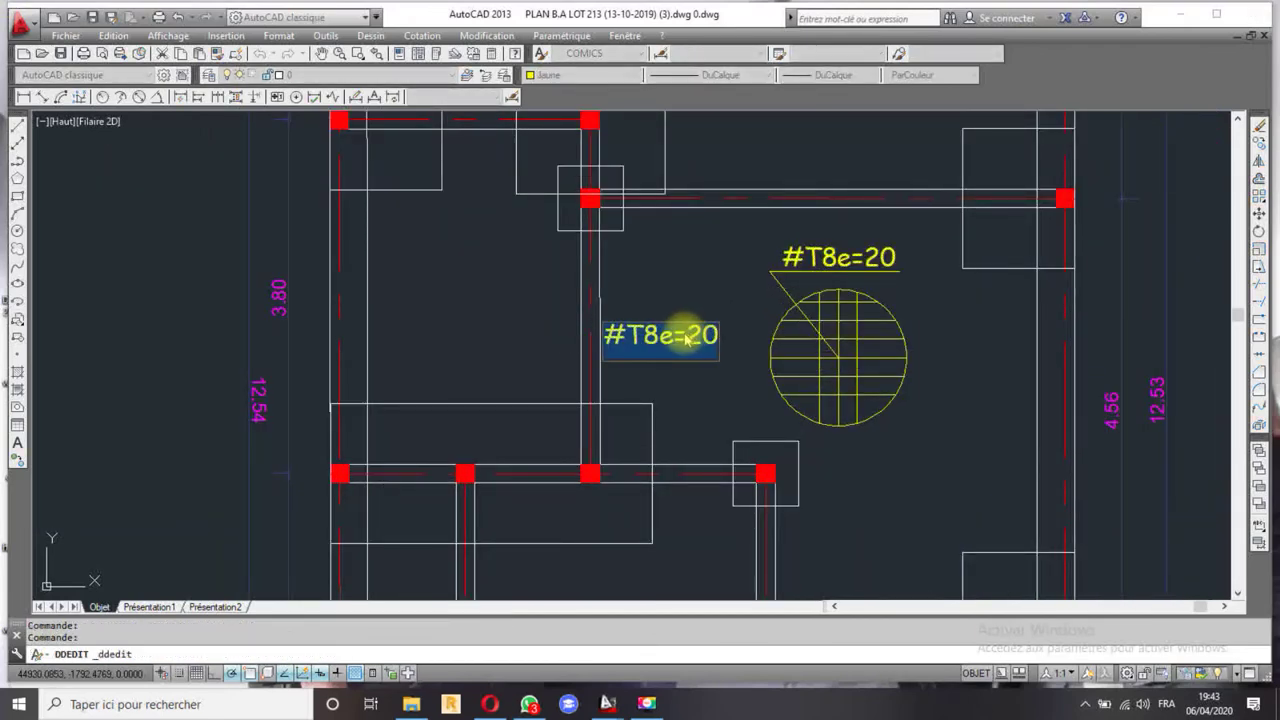
type("13")
key("Return")
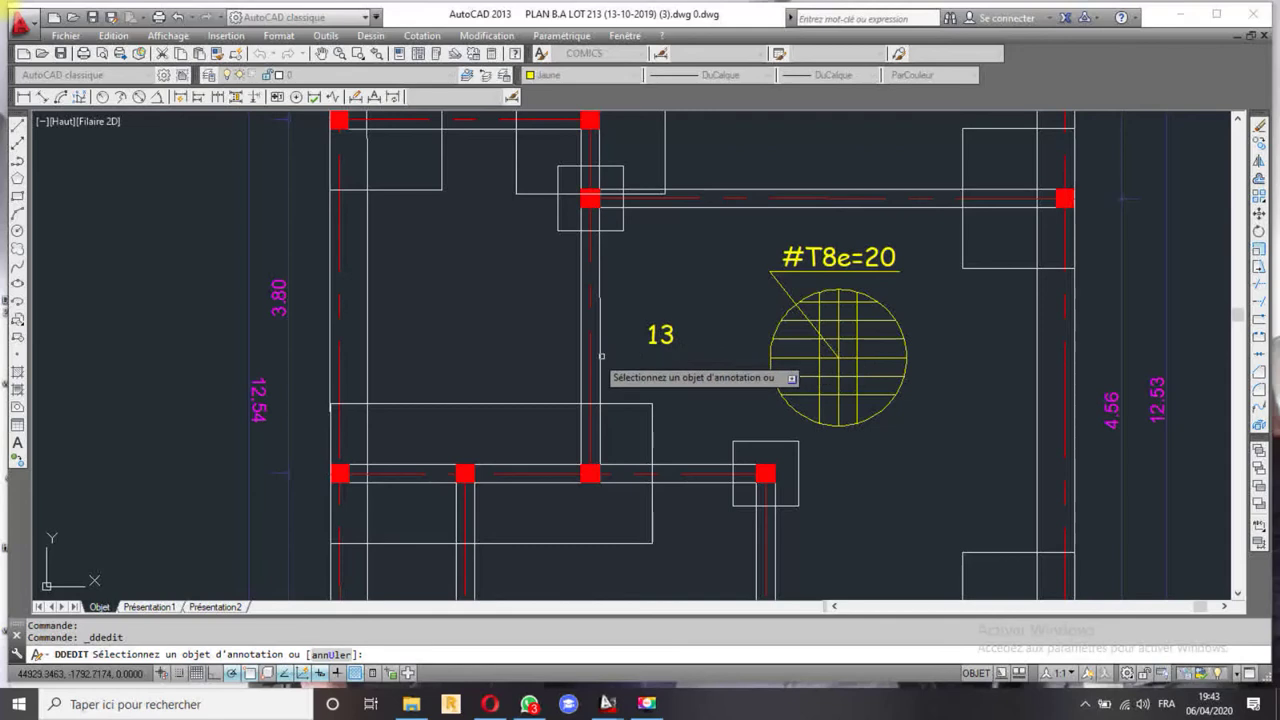
key("Escape")
- Draw a circle around the 13 label using the default radius
left_click(20, 228)
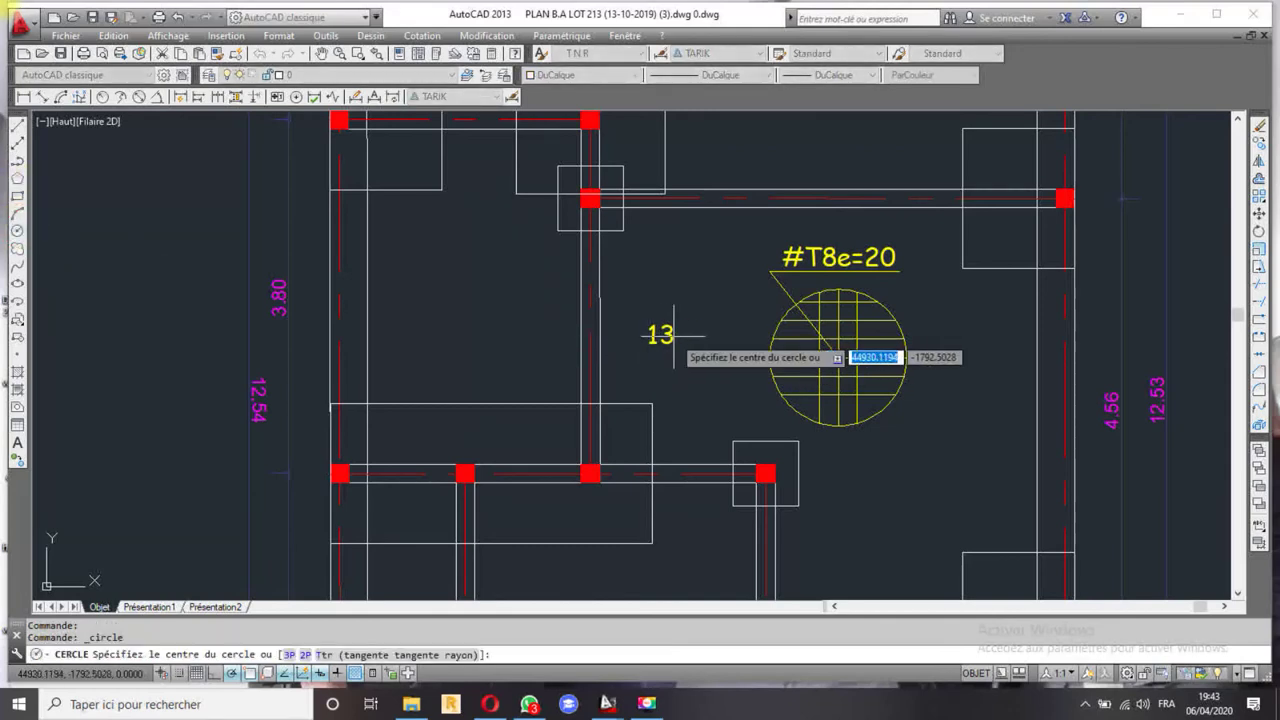
left_click(662, 340)
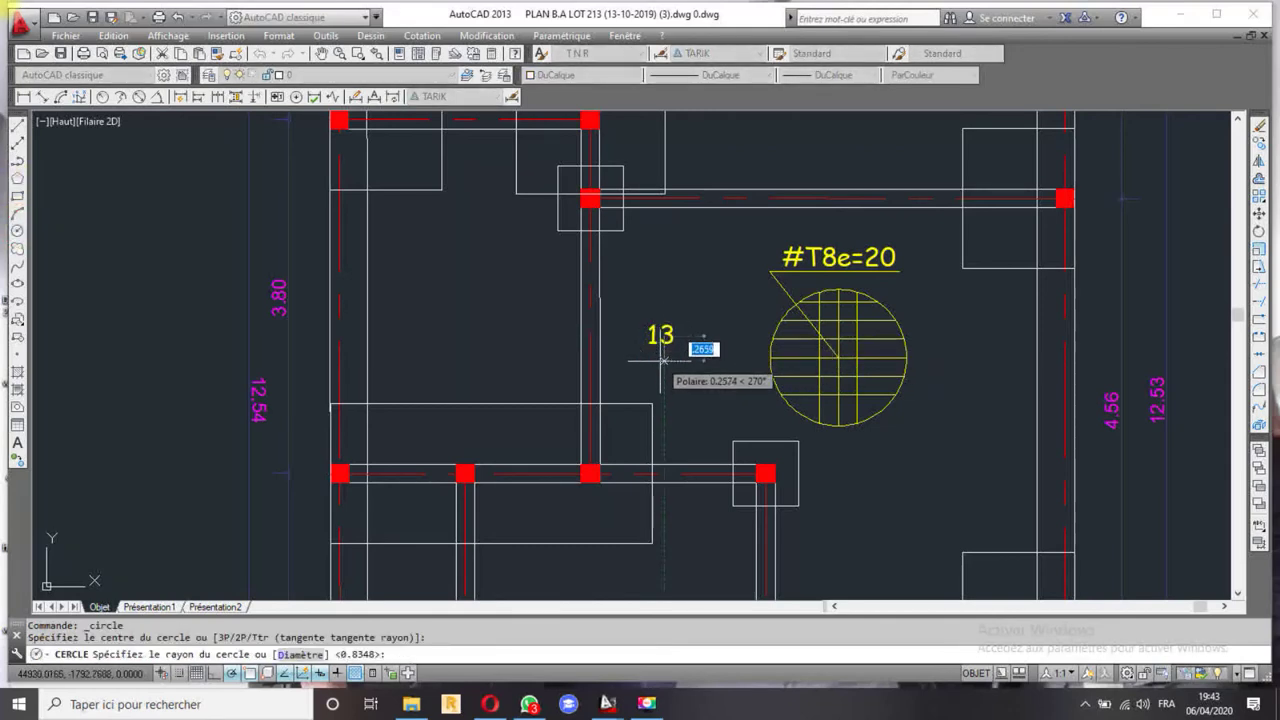
key("Return")
scroll(697, 313, "down", 5)
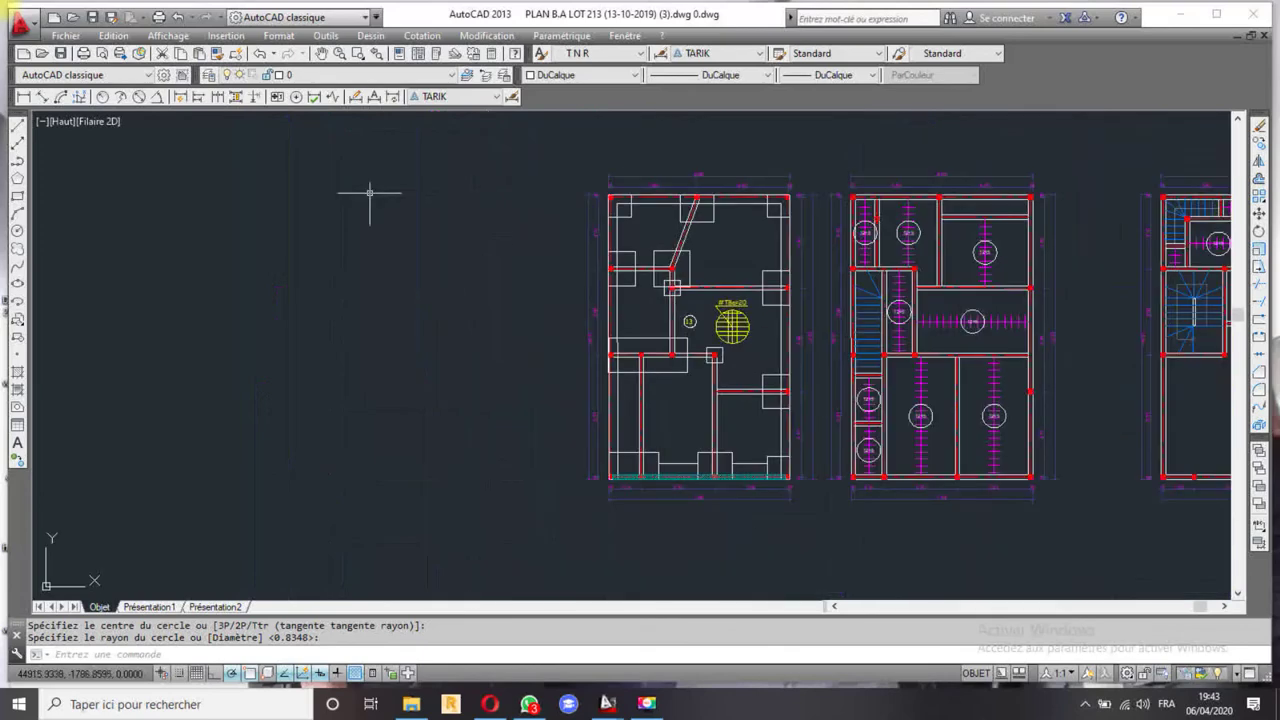
- Make ep dalle the current layer for the diagonal lines
left_click(16, 130)
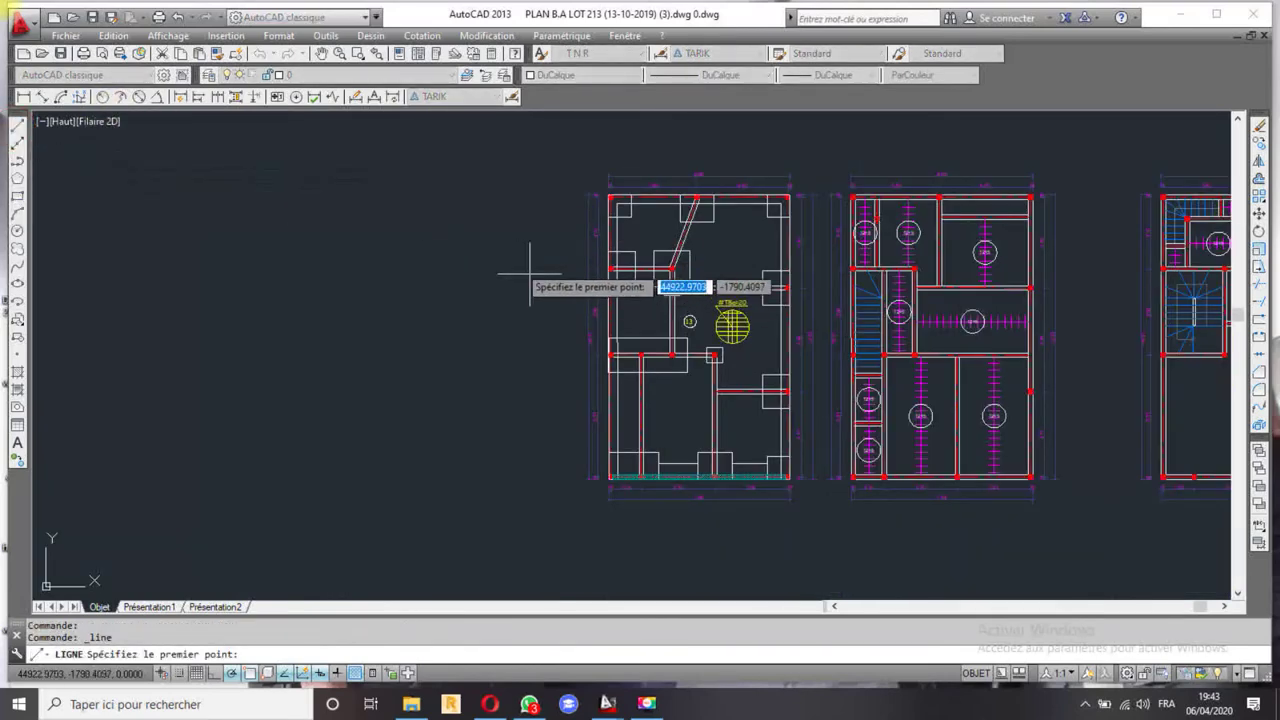
key("Escape")
left_click(316, 75)
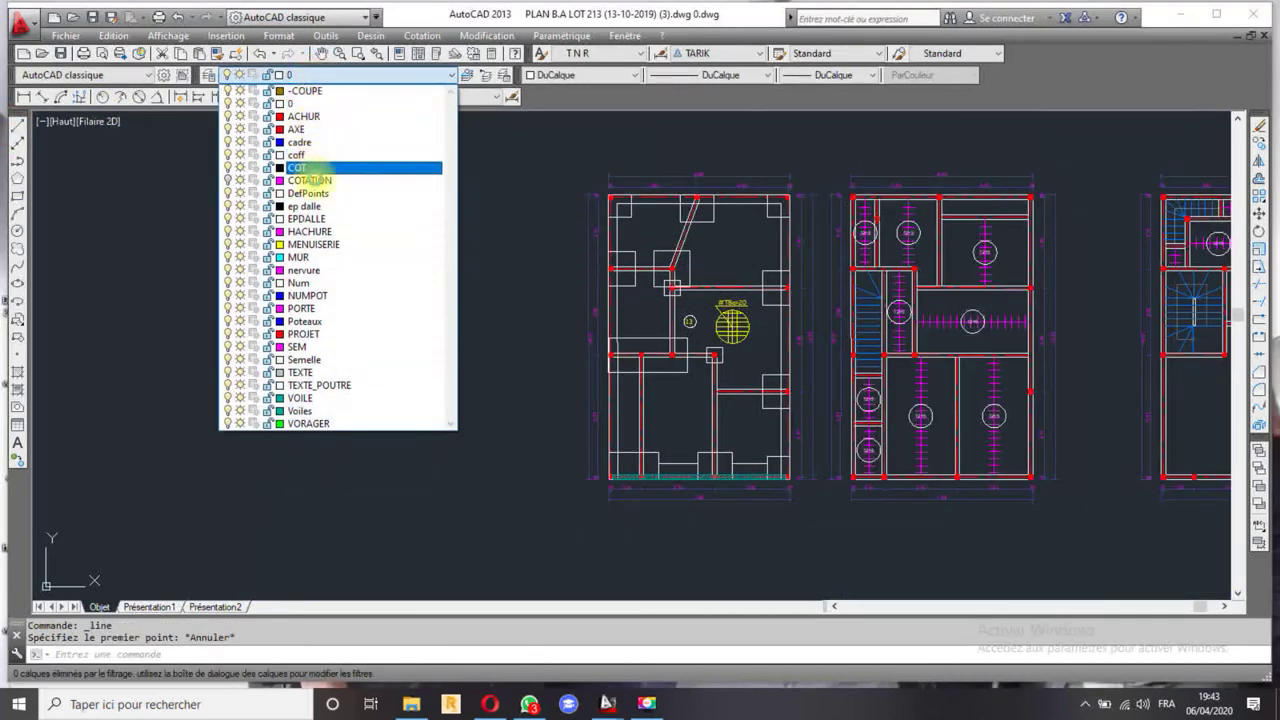
left_click(300, 206)
left_click(16, 130)
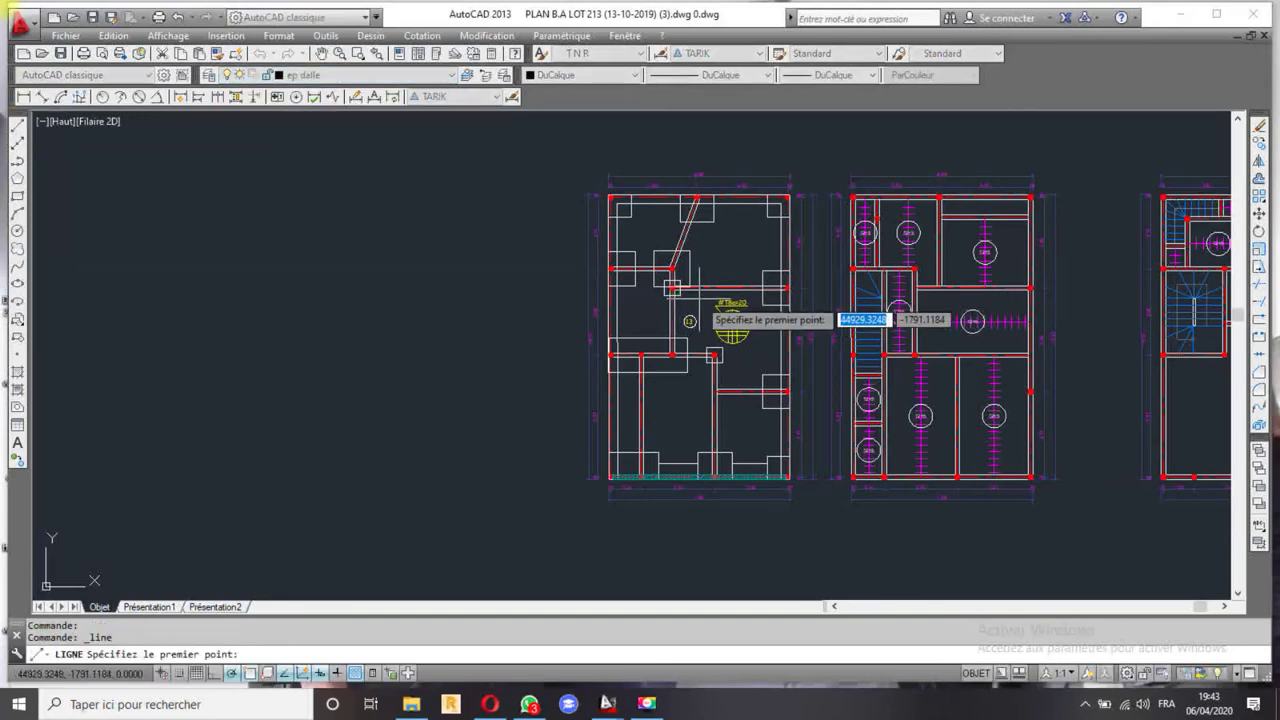
scroll(700, 318, "up", 5)
left_click(563, 285)
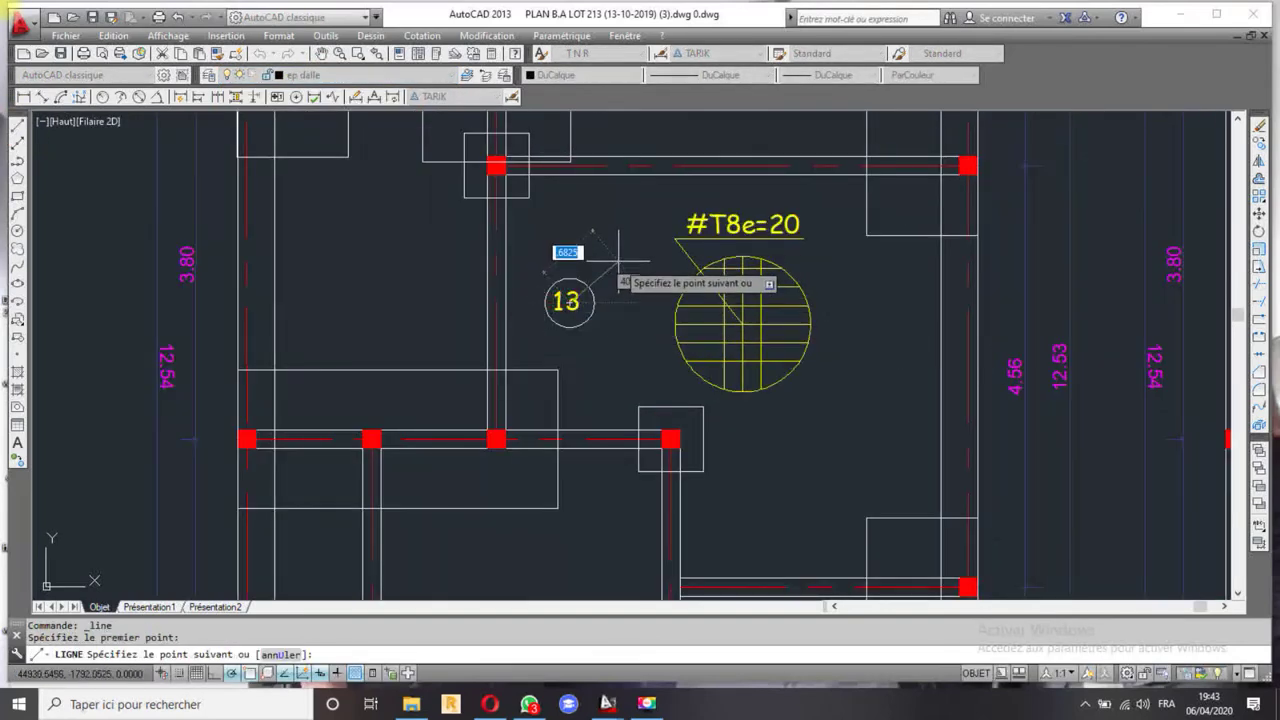
scroll(636, 232, "down", 4)
key("Escape")
scroll(590, 255, "up", 8)
- Draw a diagonal line from the circled 13 to a slab corner column
key("Return")
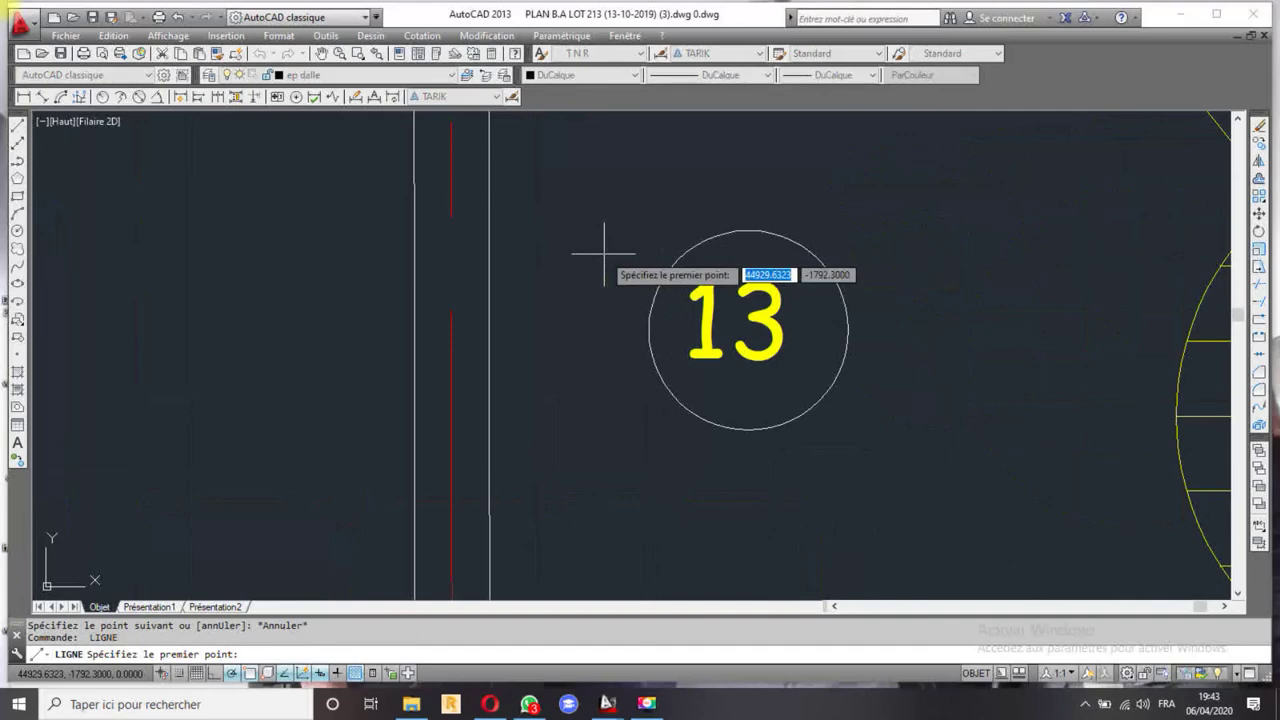
left_click(740, 330)
scroll(693, 268, "down", 4)
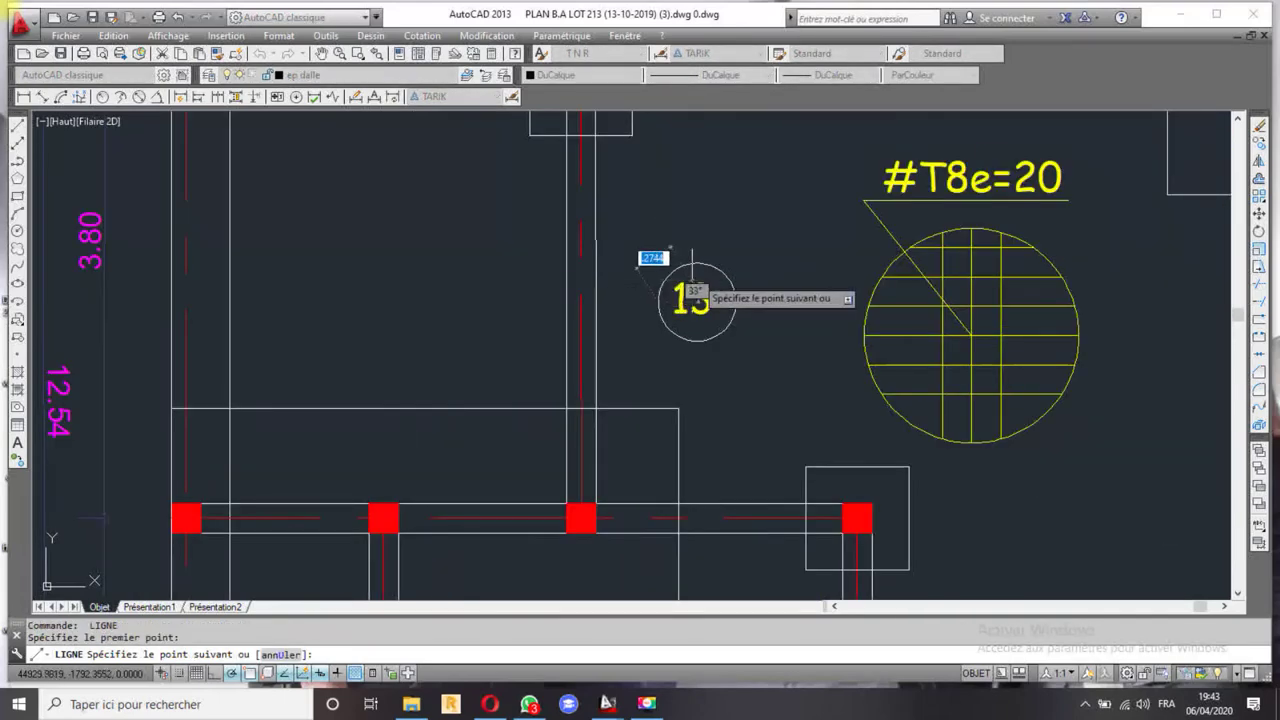
scroll(693, 268, "down", 5)
scroll(563, 266, "down", 1)
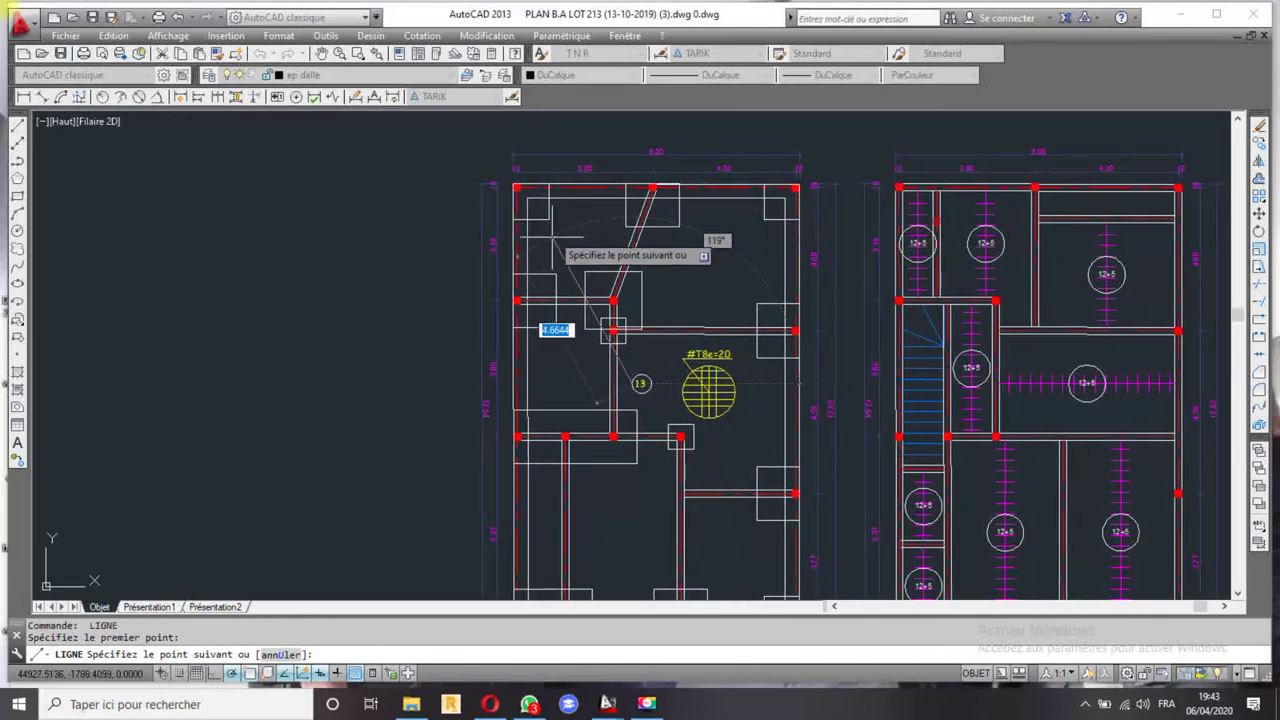
left_click(512, 186)
key("Return")
scroll(650, 362, "up", 4)
- Draw a second diagonal from the circled 13 to the top-right slab corner
key("Return")
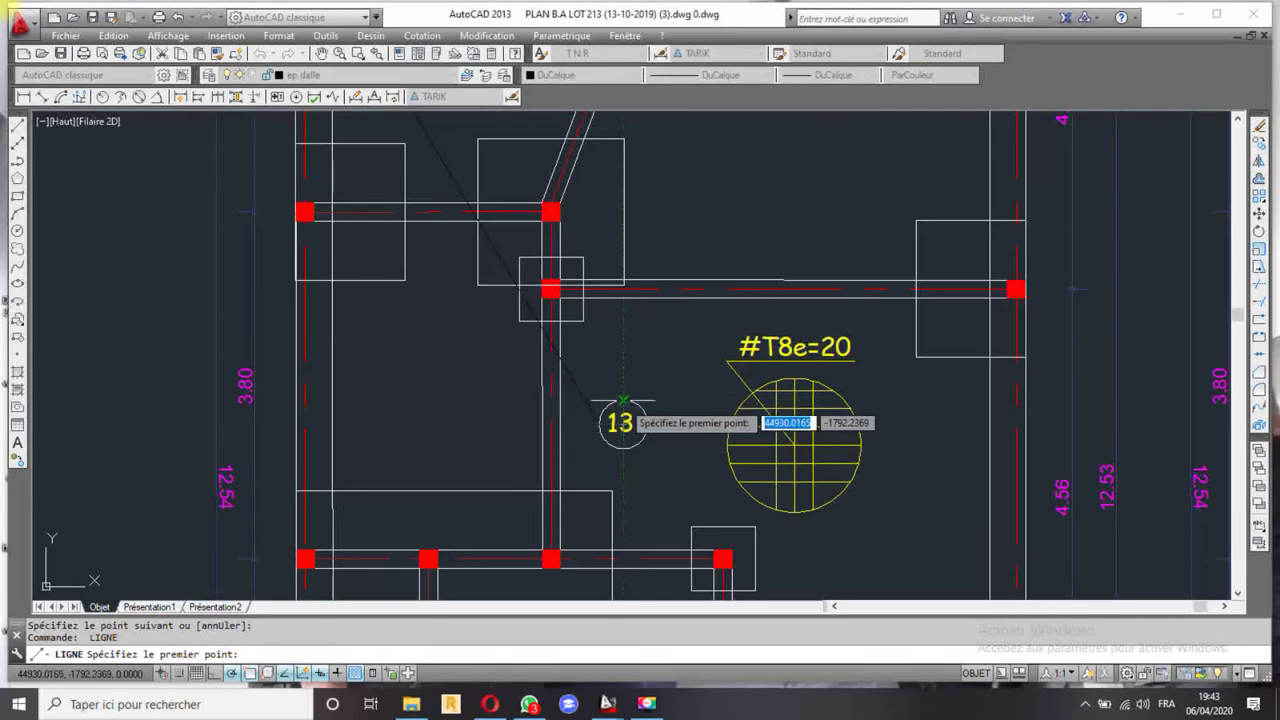
left_click(623, 399)
scroll(680, 366, "down", 3)
middle_click_drag(771, 206, 770, 155)
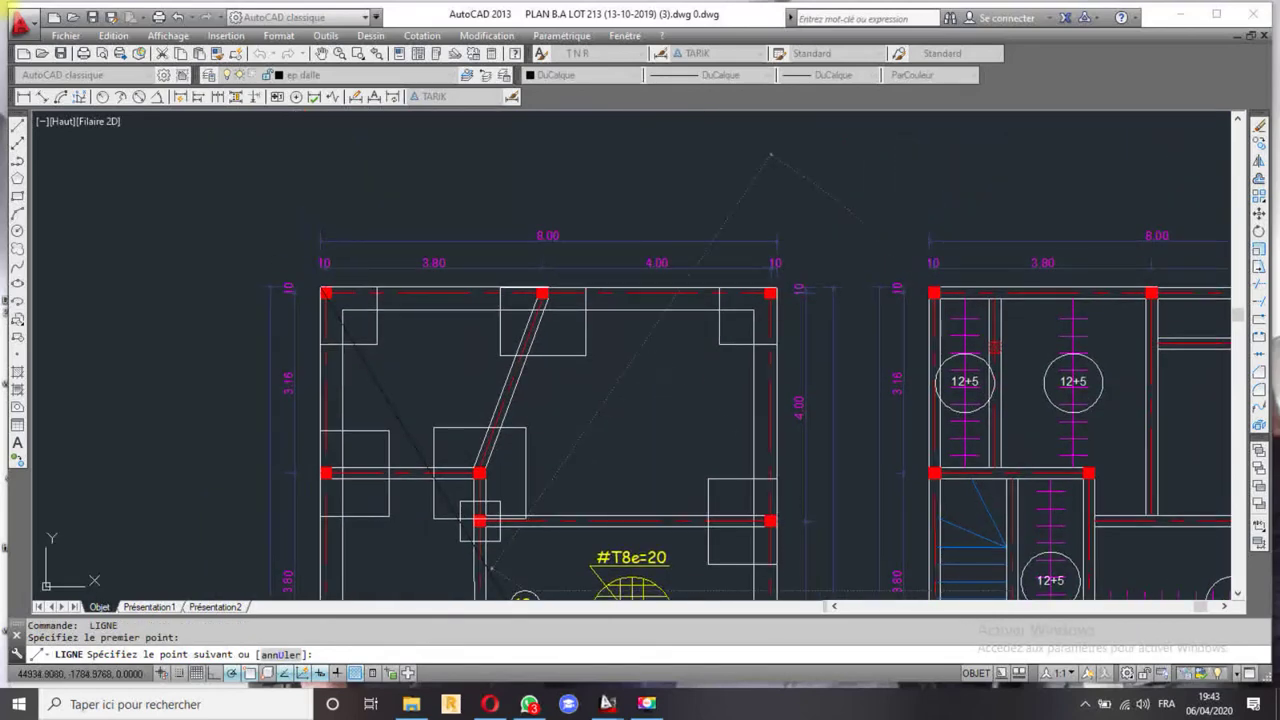
left_click(770, 293)
key("Return")
scroll(647, 368, "down", 4)
scroll(610, 430, "up", 3)
scroll(595, 330, "up", 3)
scroll(582, 260, "up", 2)
- Draw a third diagonal to the bottom-left column corner and confirm its 7.6614 length
key("Return")
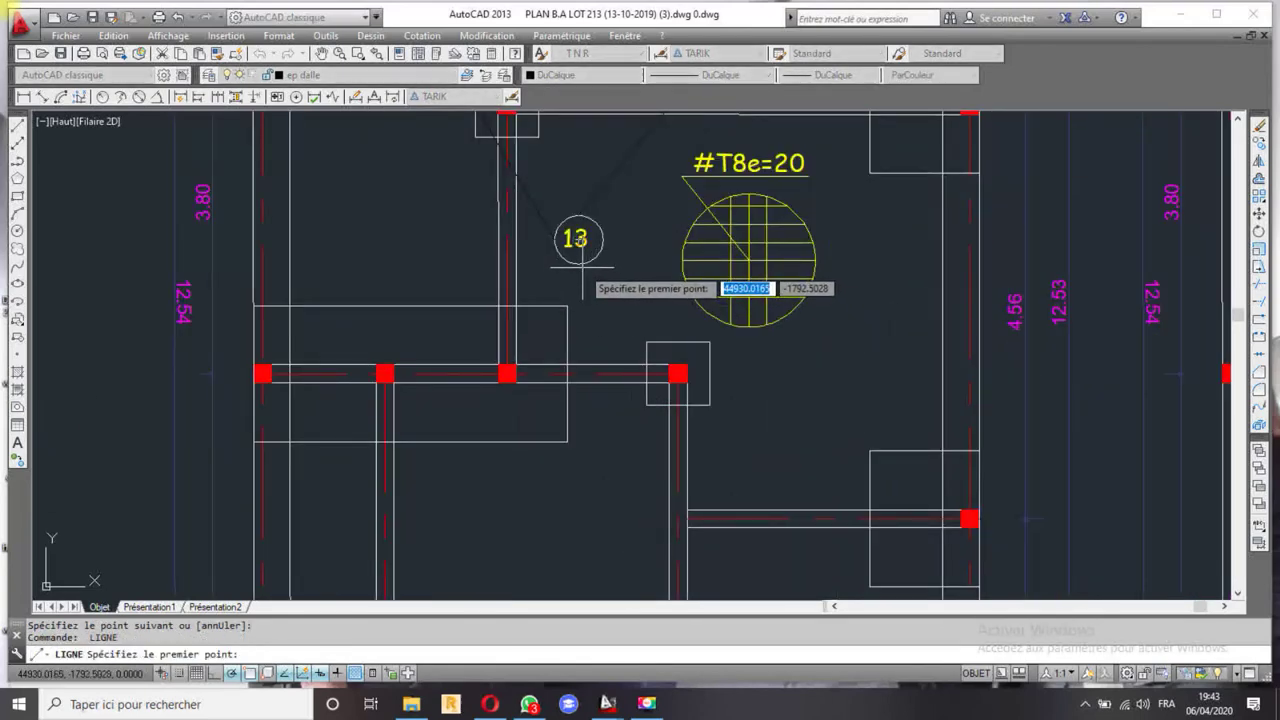
left_click(596, 307)
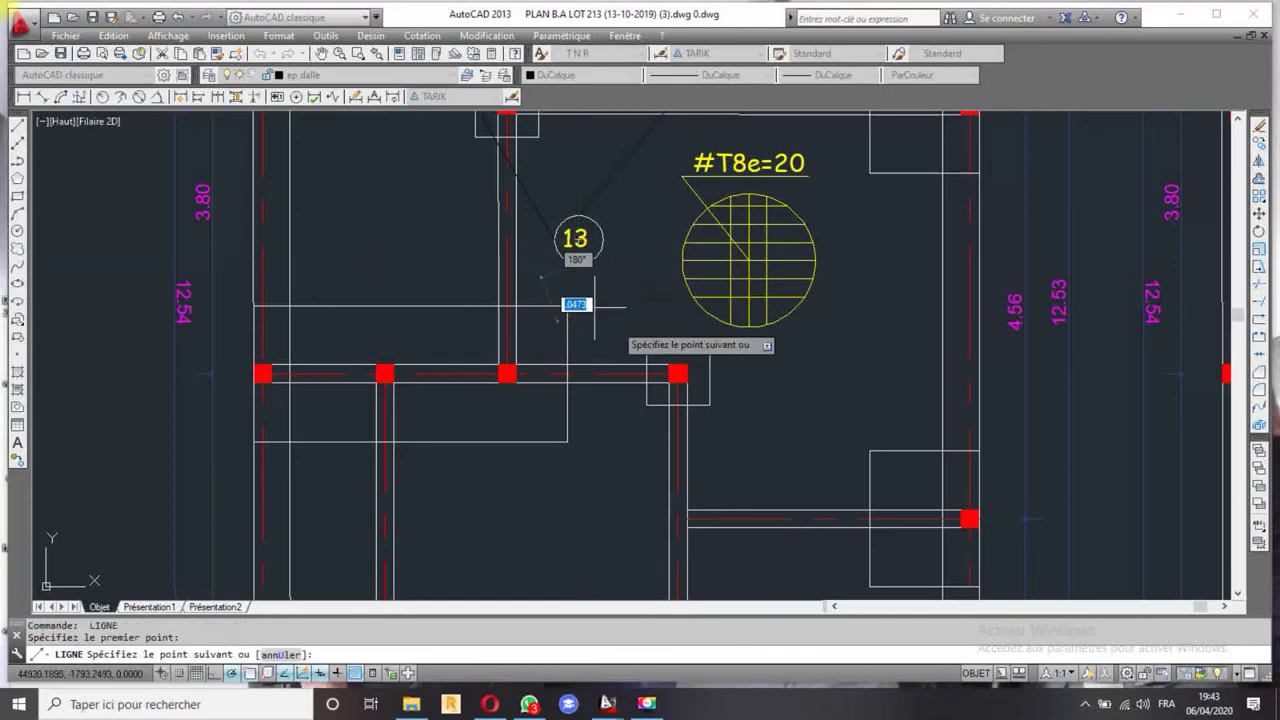
scroll(712, 411, "down", 3)
middle_click_drag(712, 411, 657, 249)
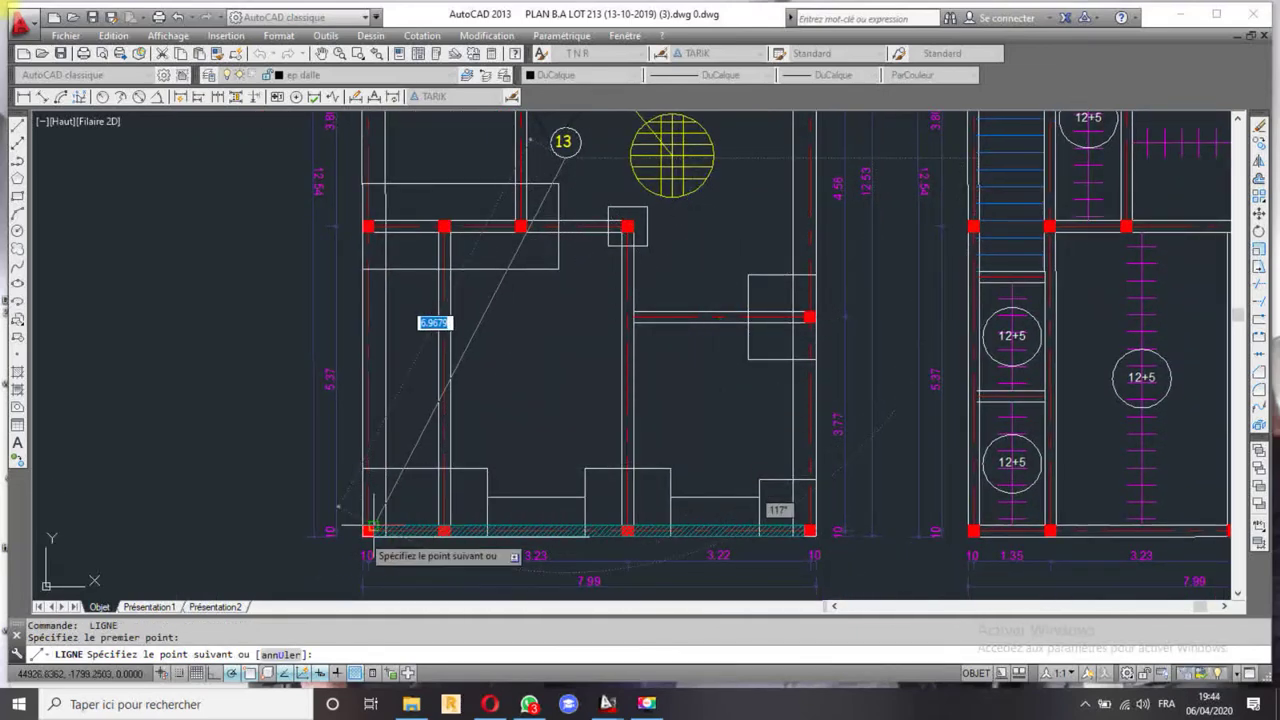
left_click(370, 526)
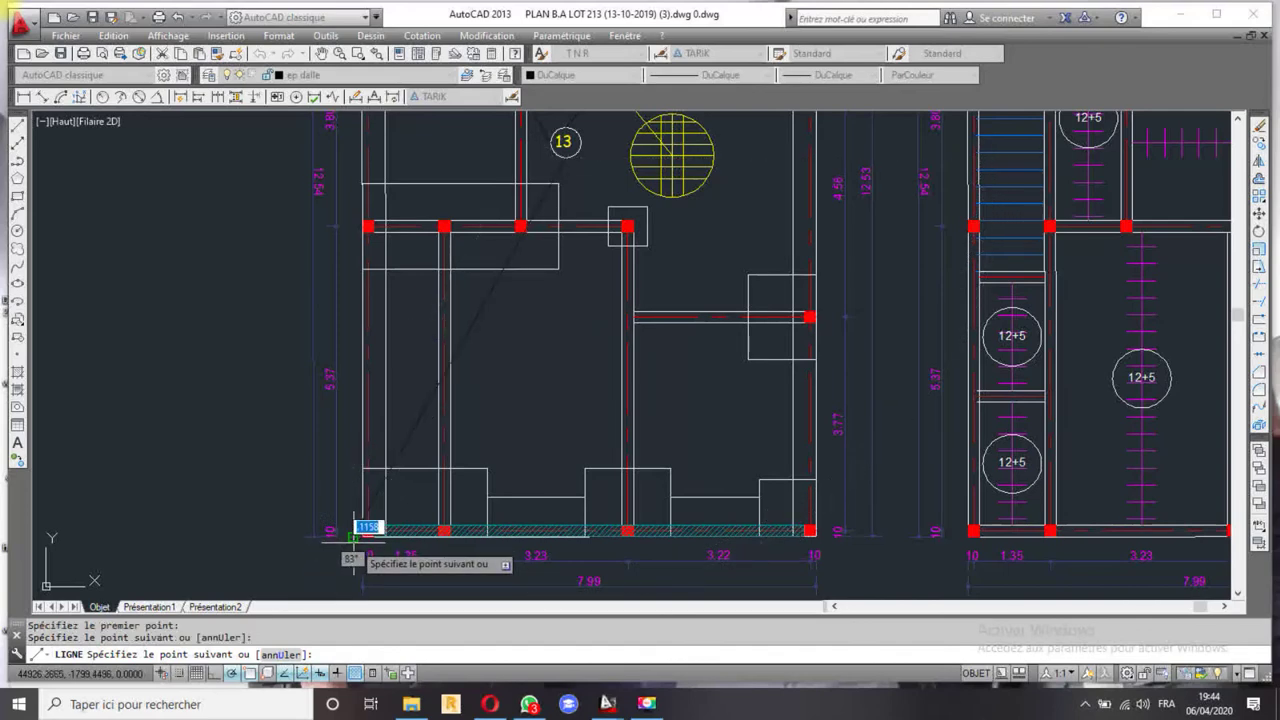
key("Escape")
left_click(355, 535)
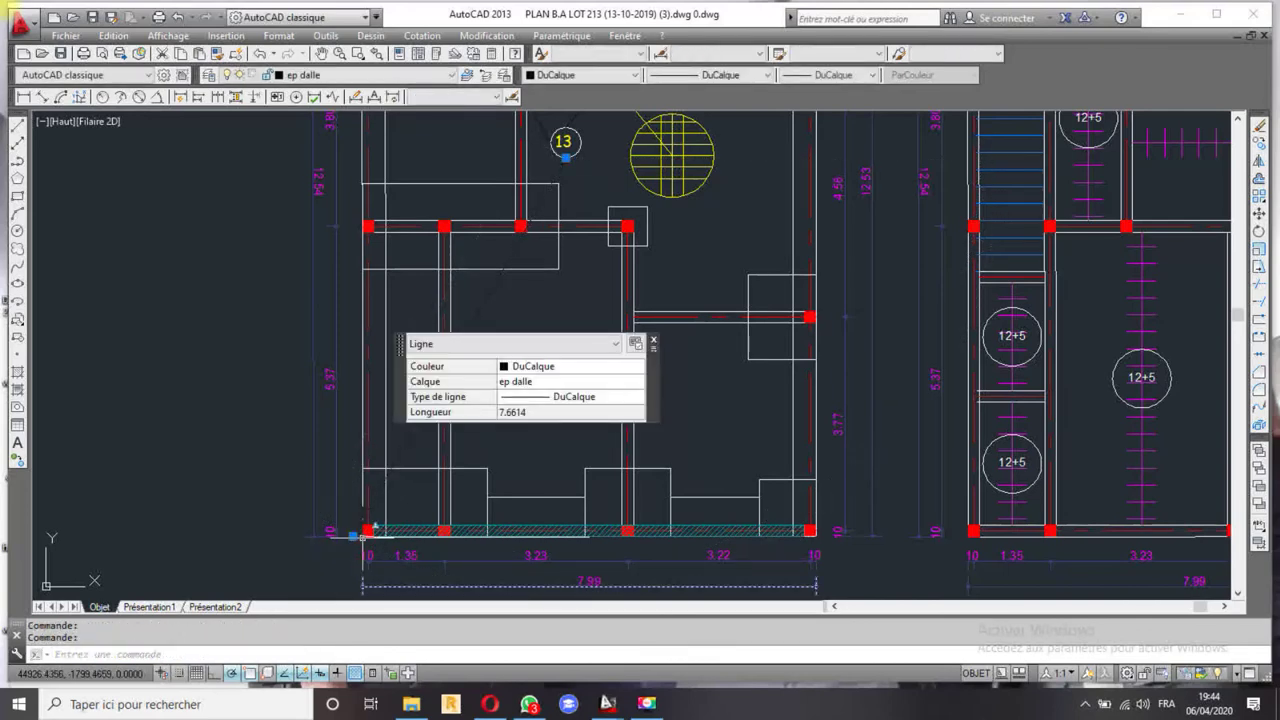
key("Escape")
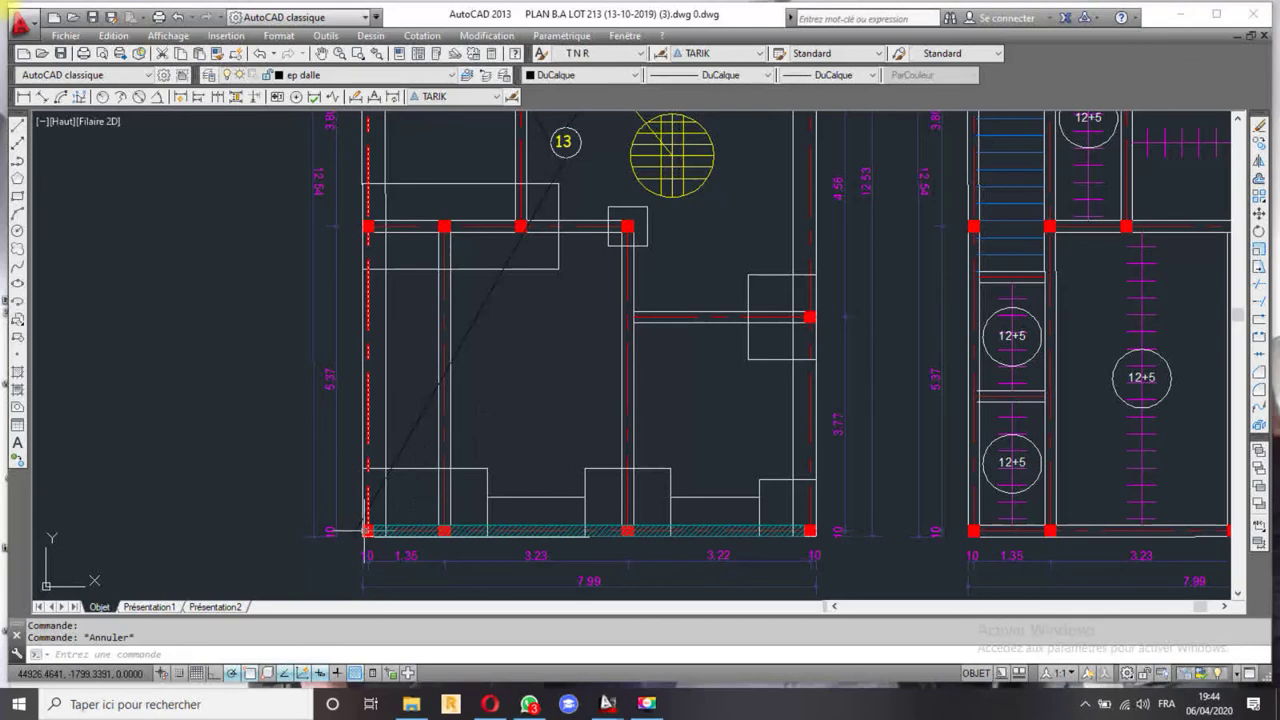
scroll(352, 535, "up", 5)
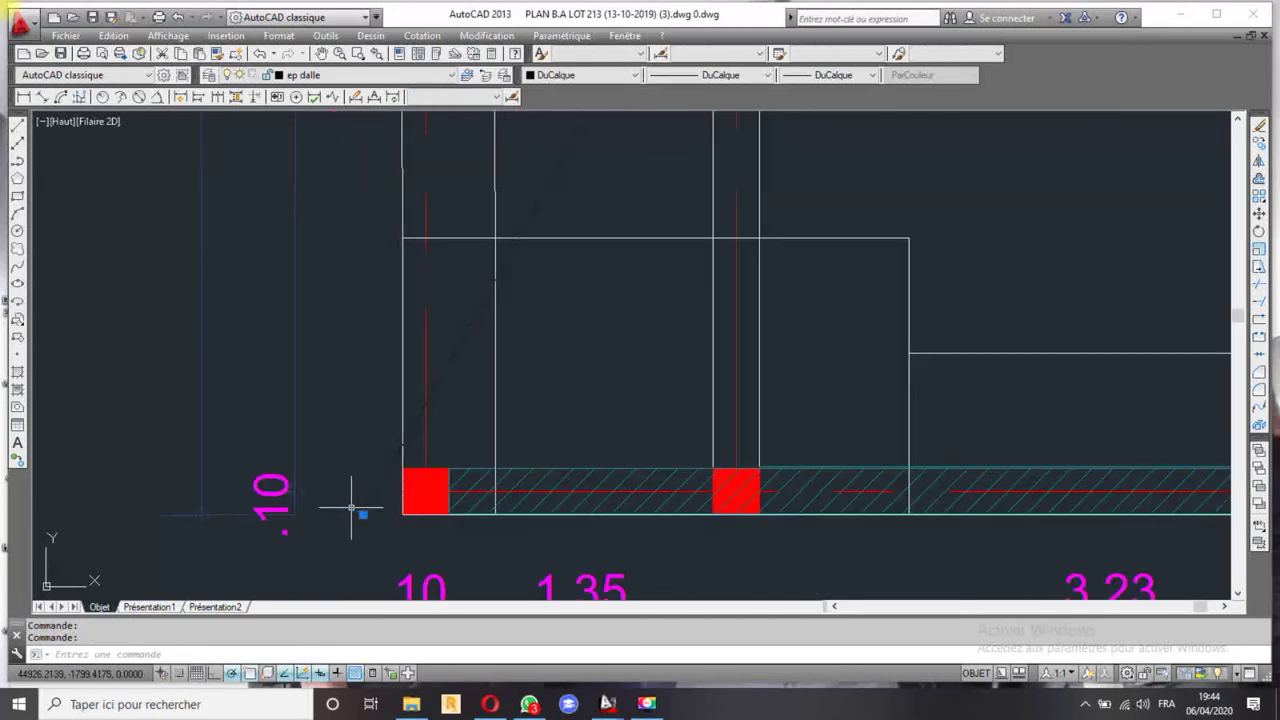
left_click(363, 515)
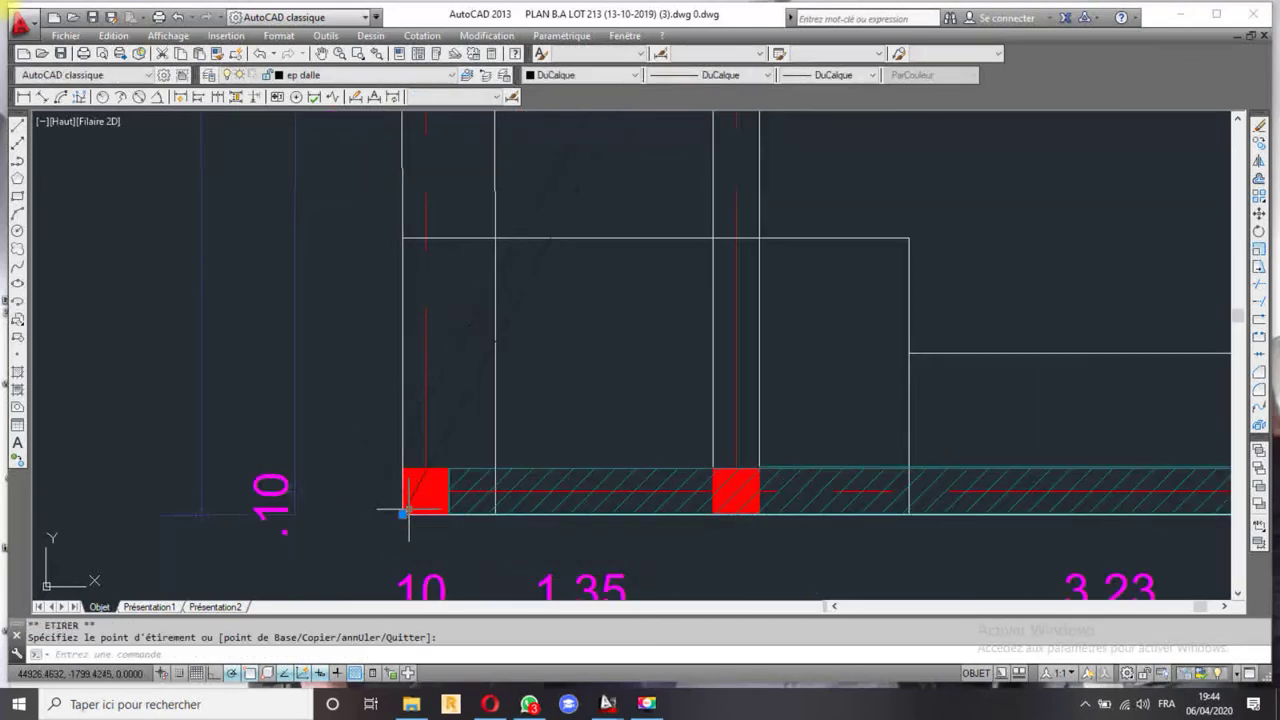
scroll(430, 505, "down", 8)
key("Escape")
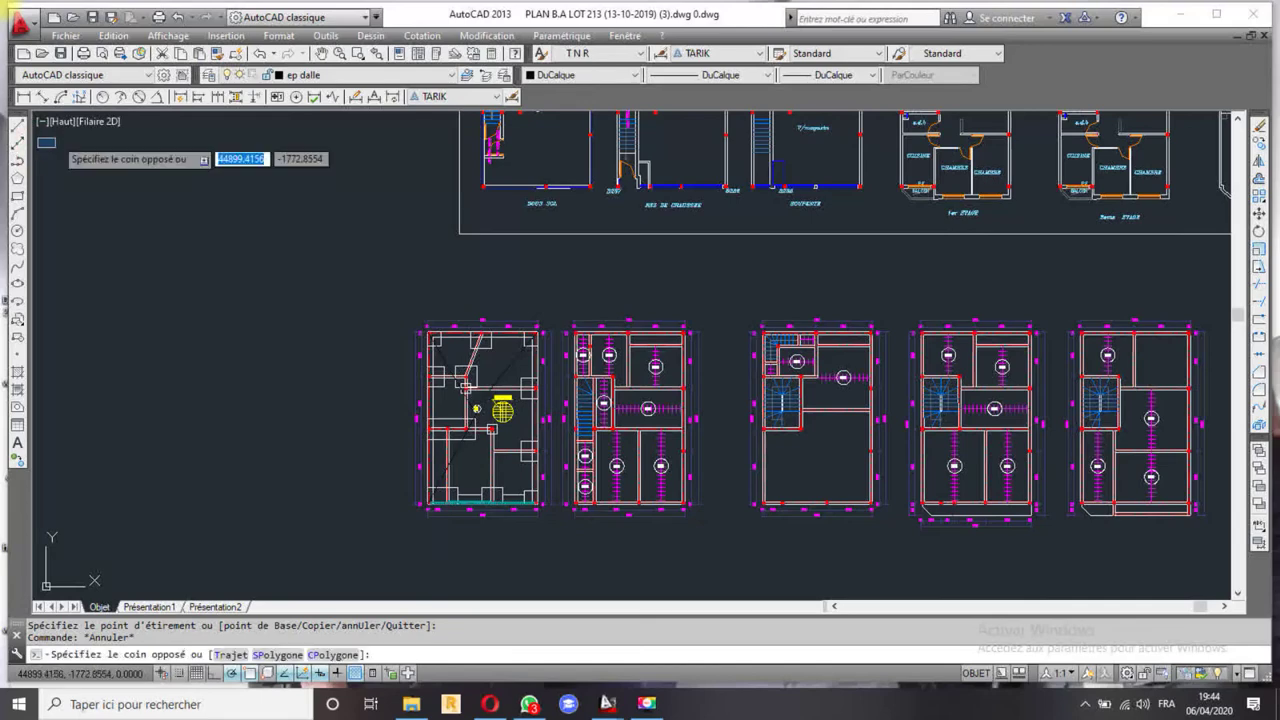
left_click(46, 152)
left_click(17, 127)
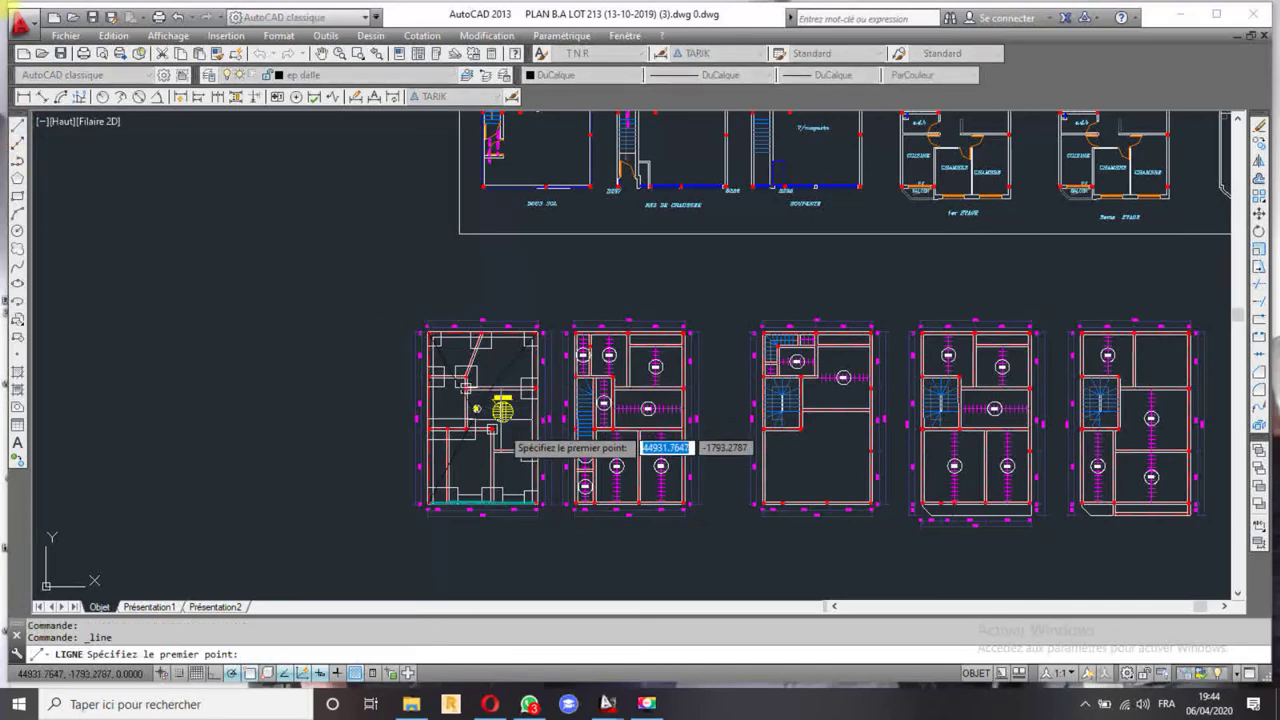
scroll(495, 435, "up", 7)
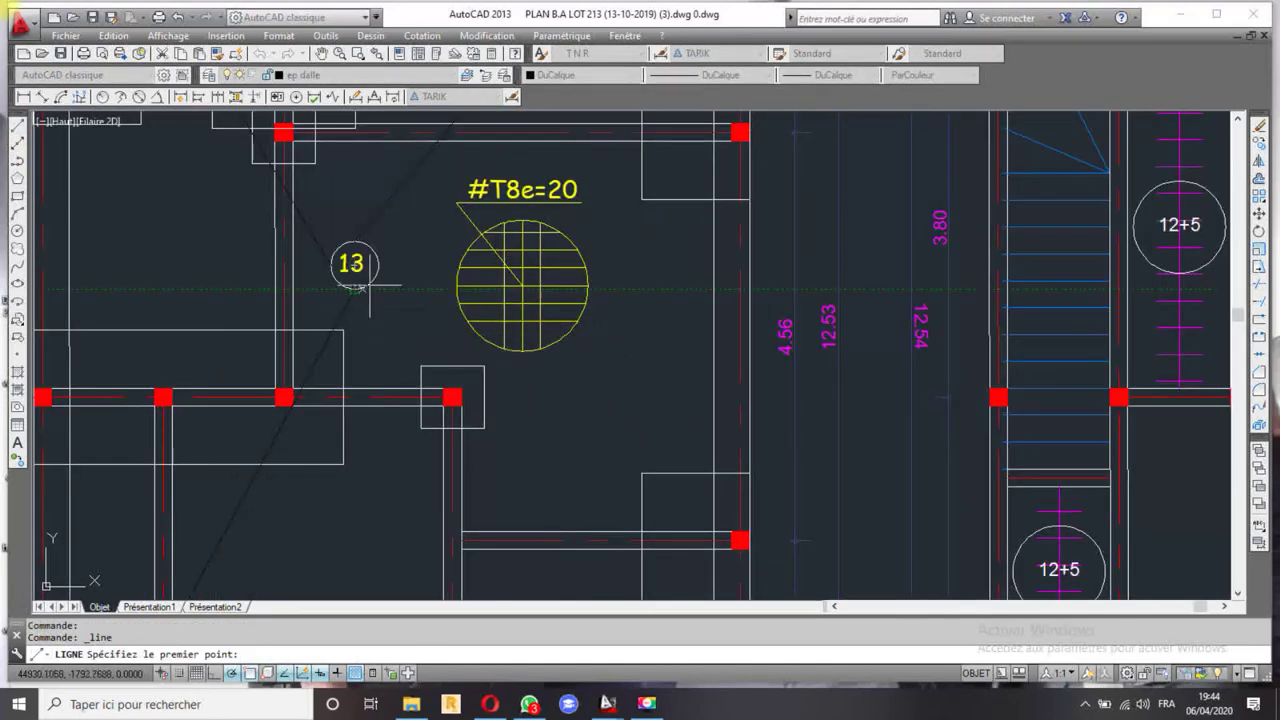
scroll(346, 265, "up", 5)
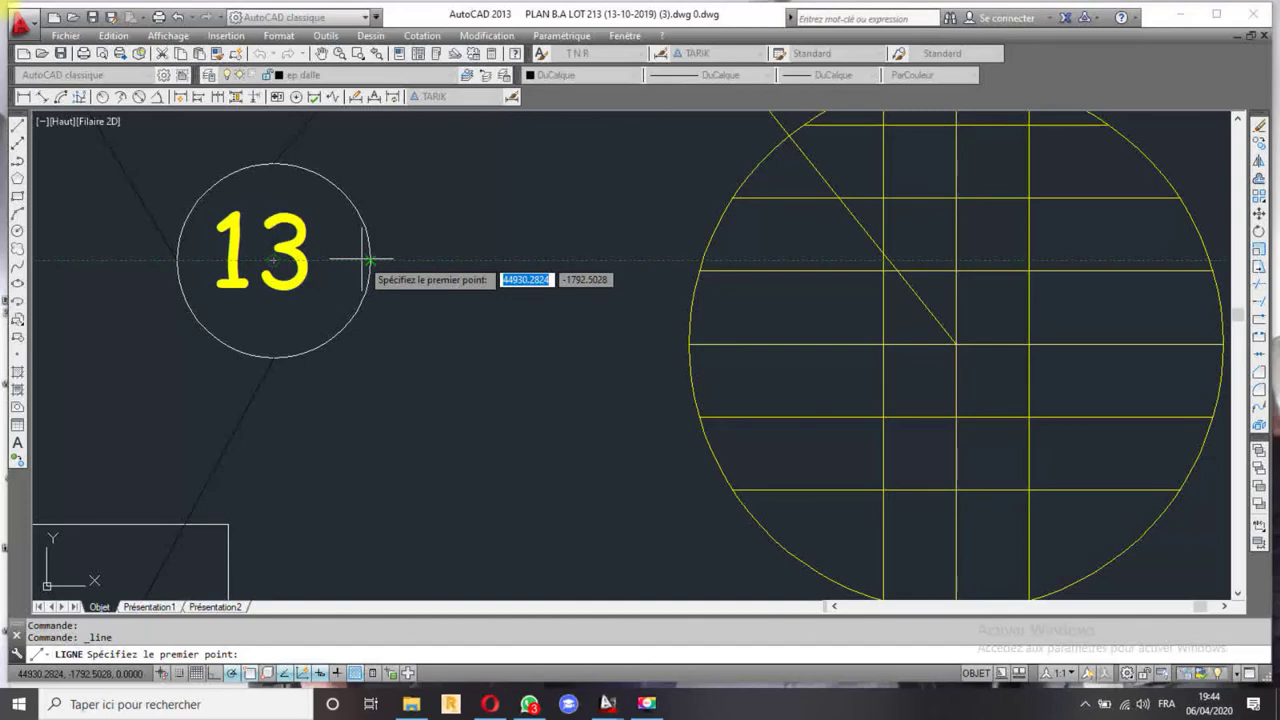
left_click(369, 258)
scroll(380, 290, "down", 4)
scroll(385, 330, "down", 2)
scroll(395, 350, "up", 3)
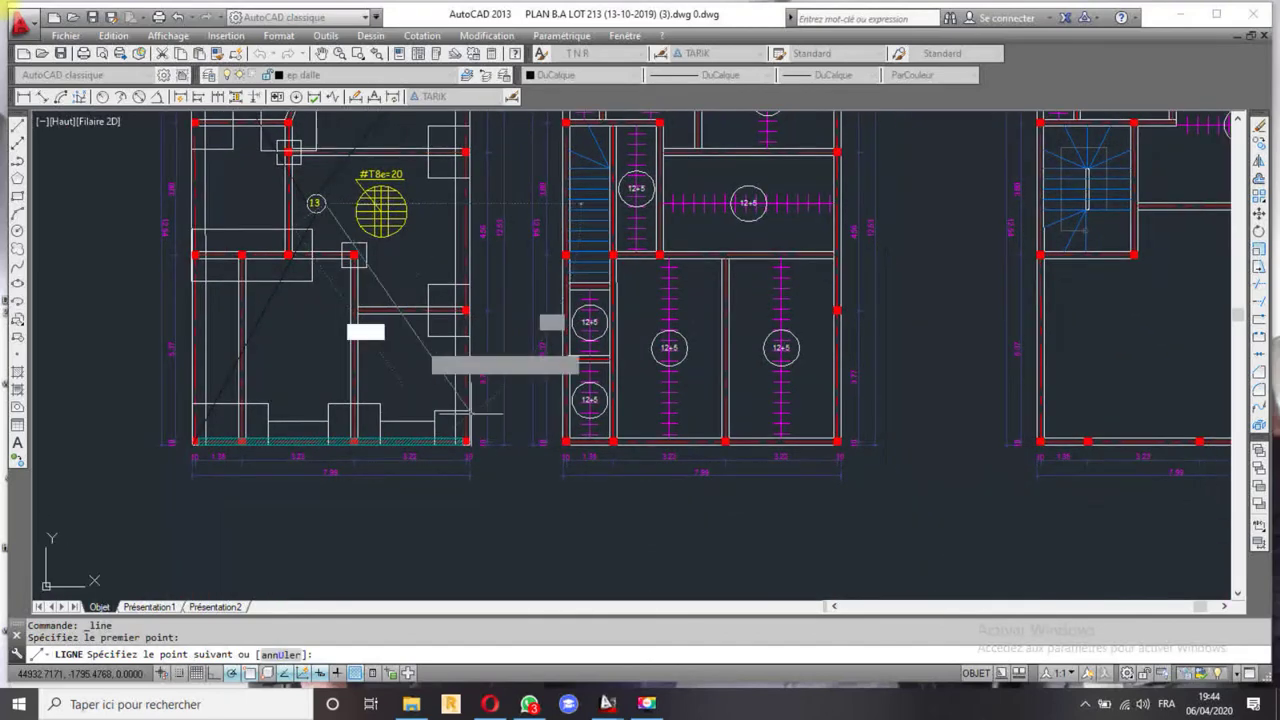
scroll(430, 395, "up", 4)
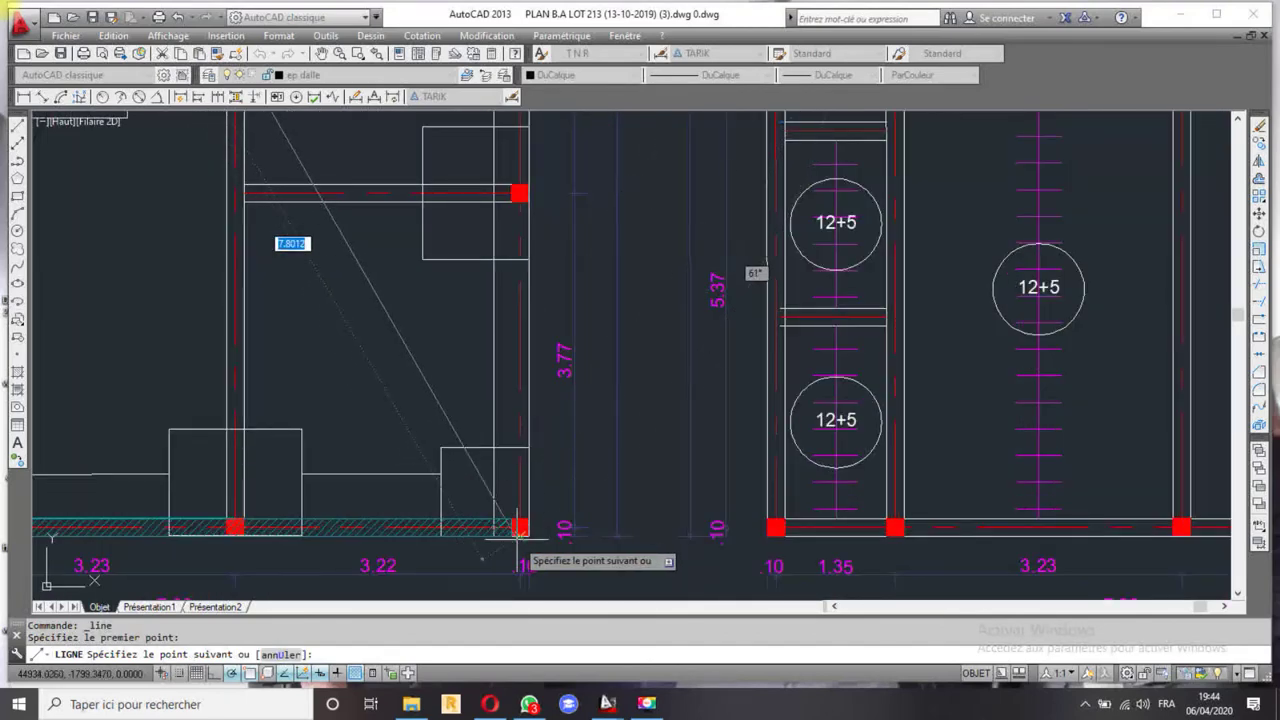
key("Escape")
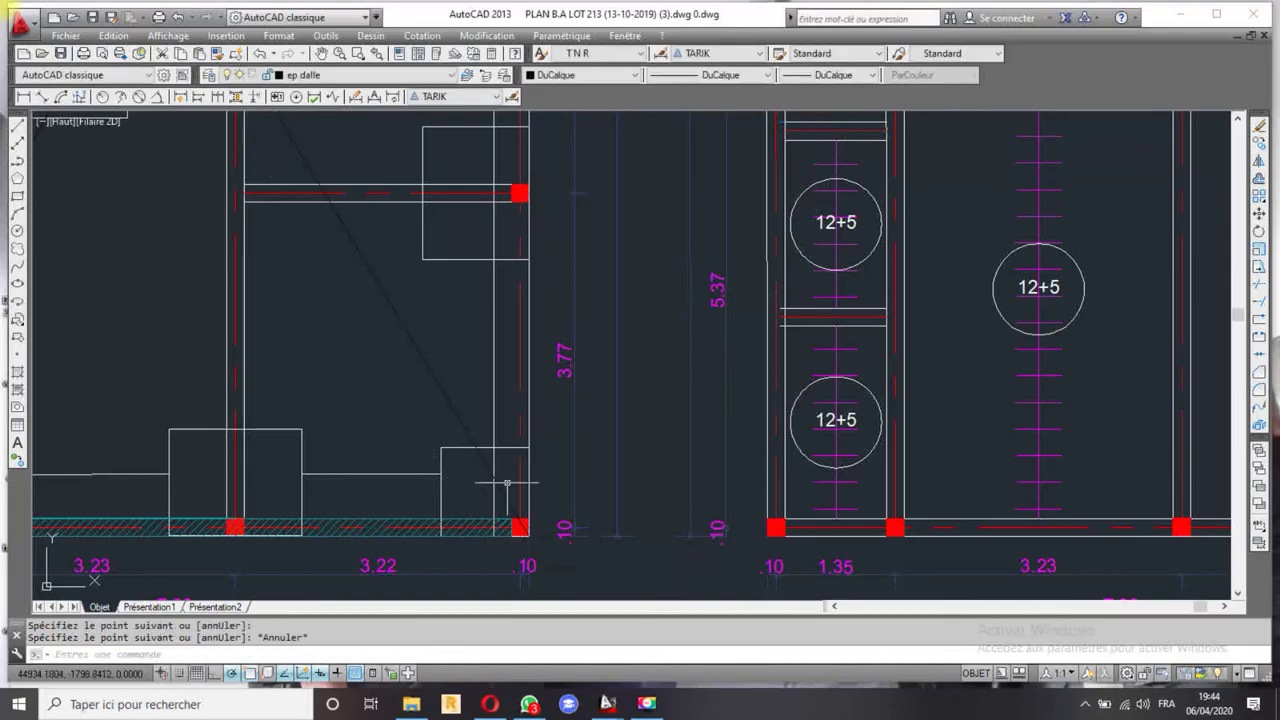
scroll(488, 445, "down", 5)
scroll(525, 376, "up", 6)
scroll(412, 372, "down", 3)
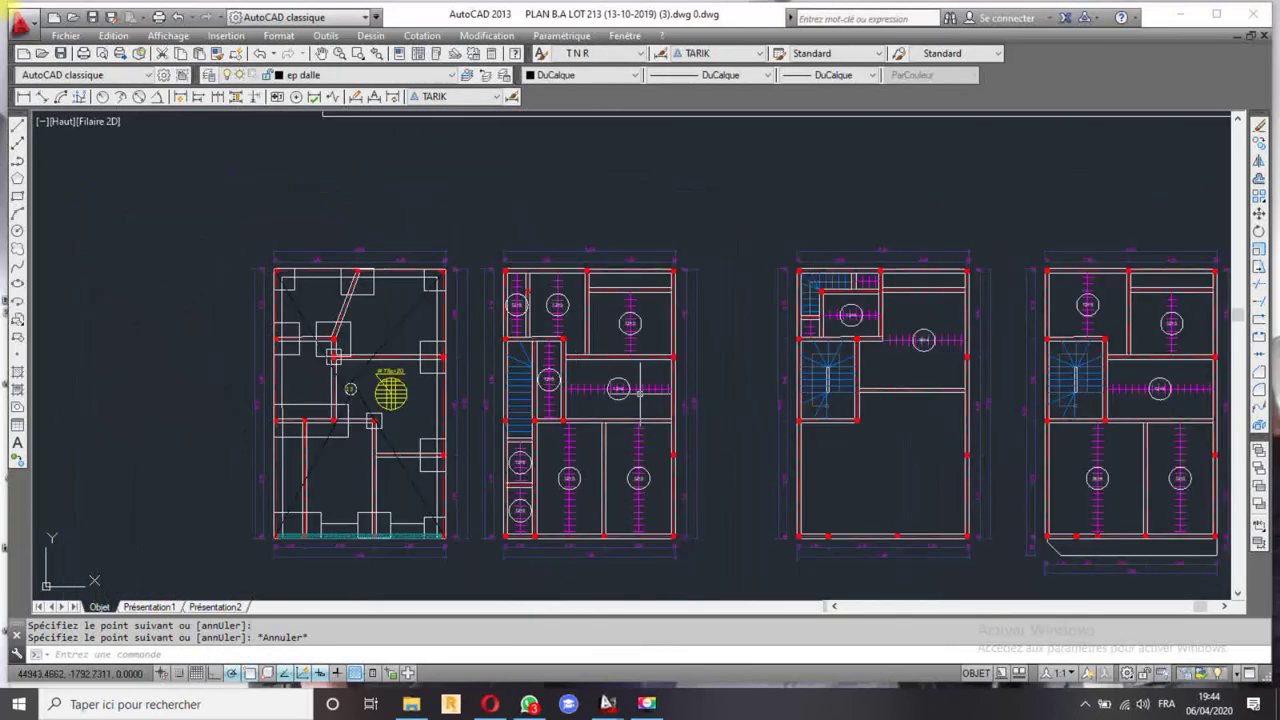
scroll(603, 362, "down", 3)
scroll(603, 362, "down", 1)
scroll(623, 372, "up", 1)
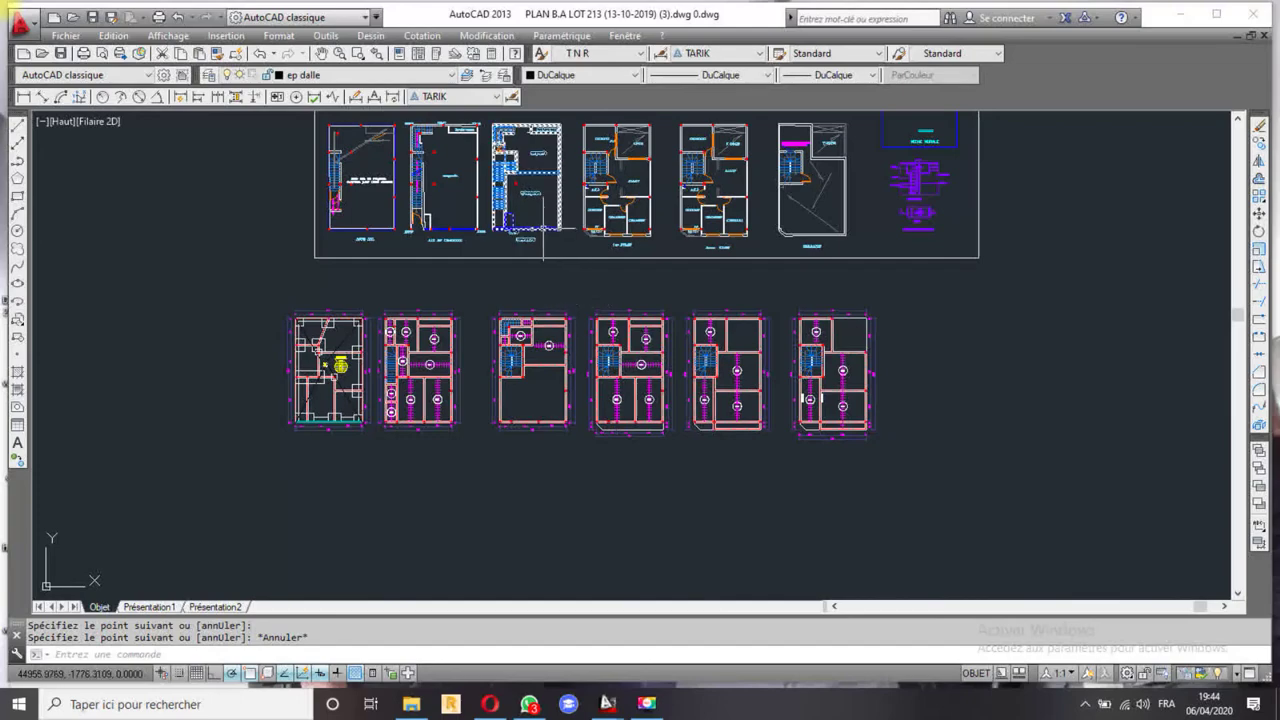
middle_click_drag(715, 382, 640, 410)
scroll(640, 413, "up", 5)
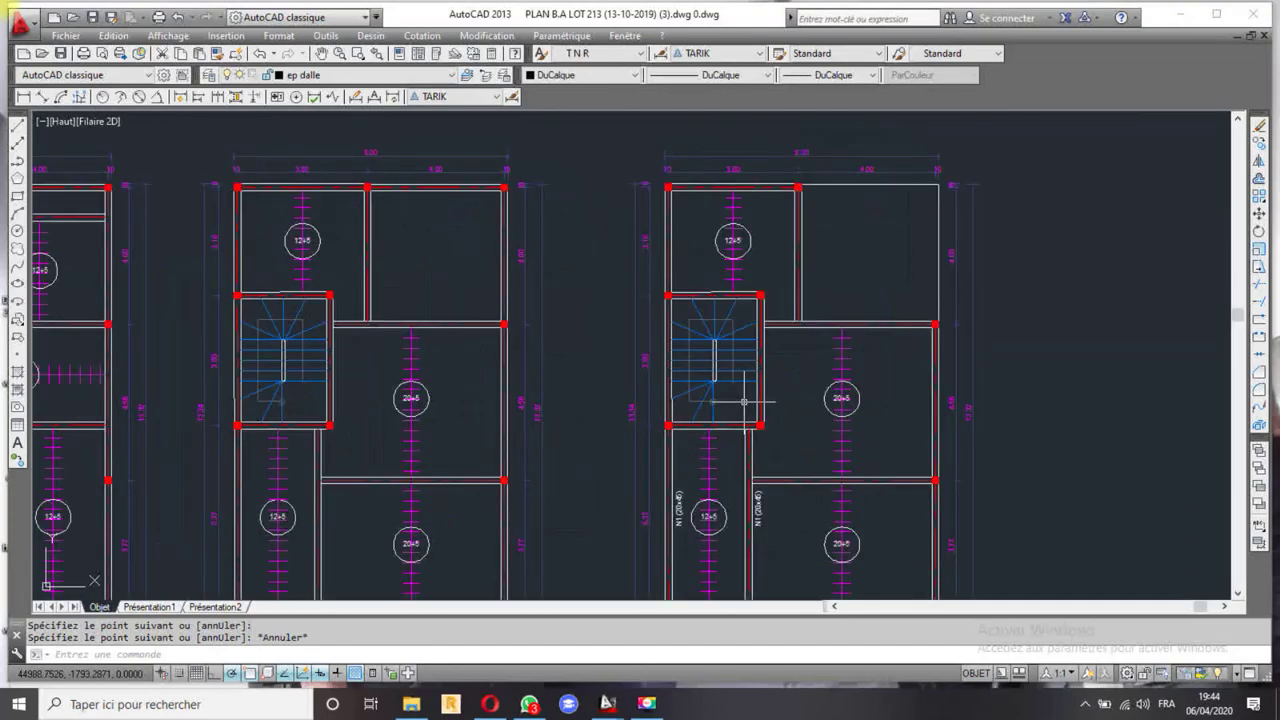
scroll(760, 380, "down", 3)
scroll(848, 346, "up", 4)
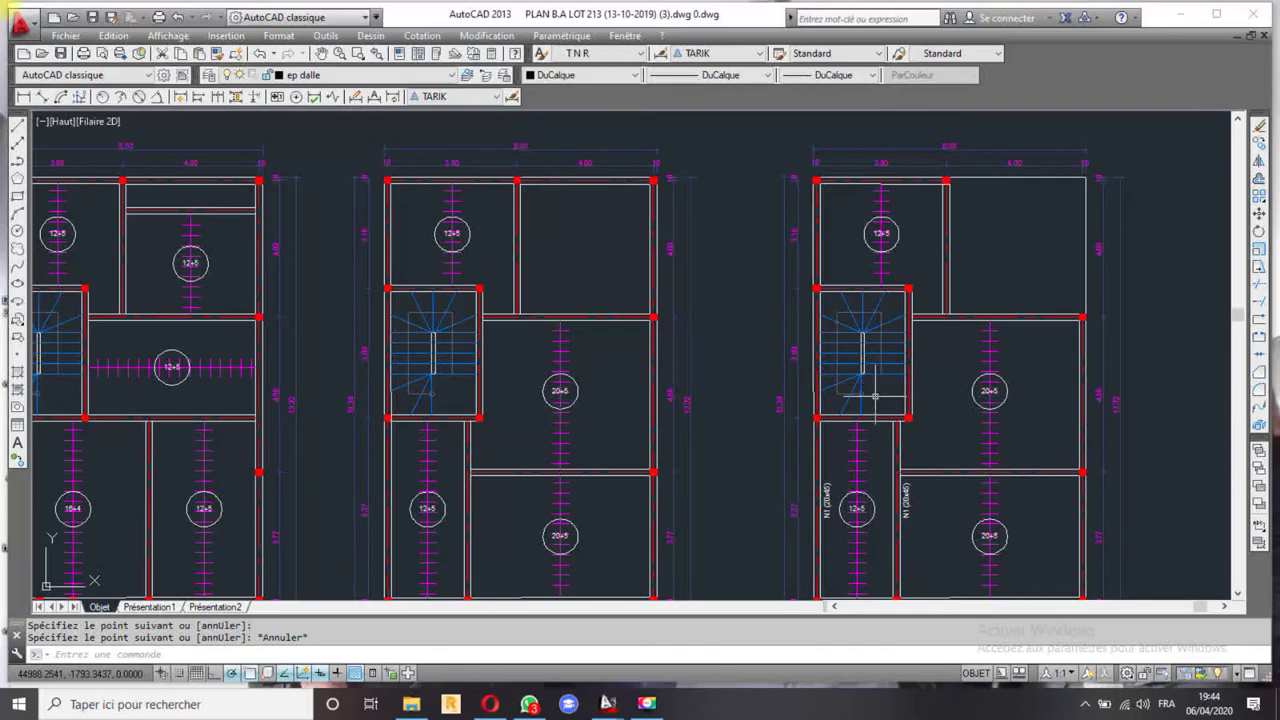
middle_click_drag(842, 512, 710, 410)
scroll(720, 383, "down", 5)
middle_click_drag(290, 360, 415, 359)
scroll(415, 359, "up", 5)
scroll(176, 246, "up", 2)
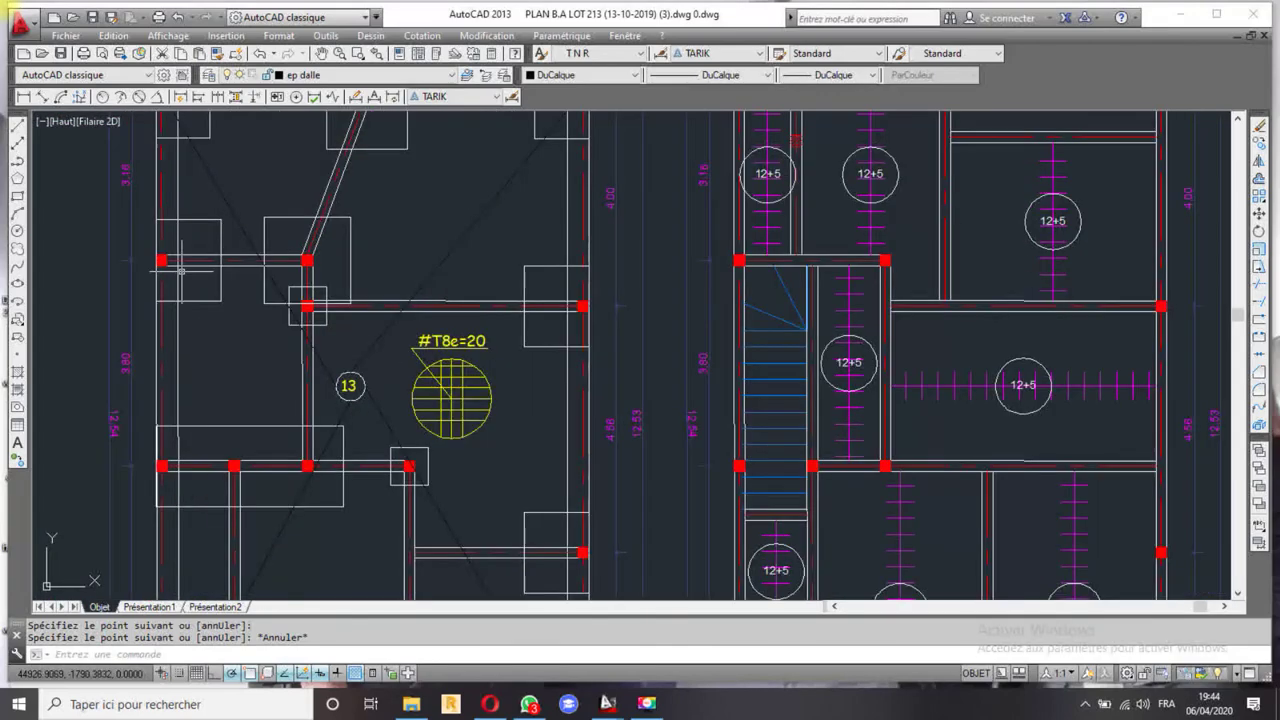
scroll(210, 300, "up", 3)
scroll(200, 270, "down", 2)
scroll(270, 330, "down", 4)
scroll(255, 441, "up", 3)
scroll(255, 445, "up", 2)
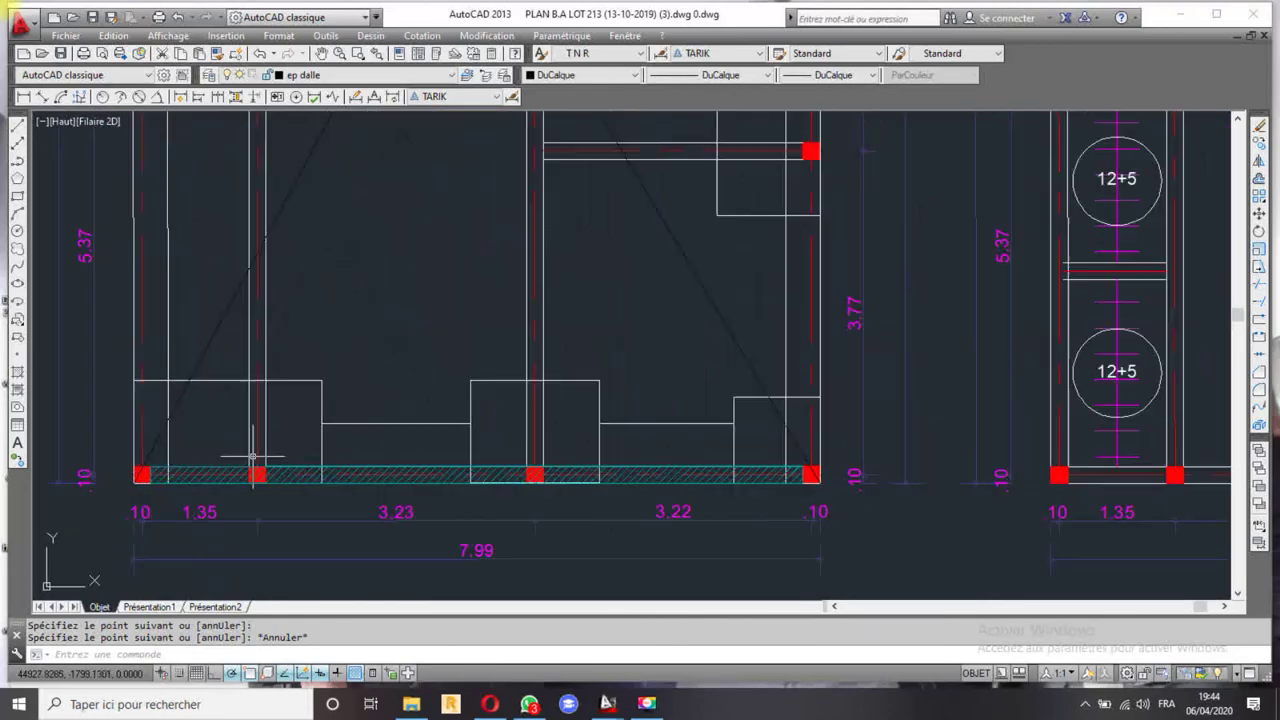
scroll(704, 420, "down", 4)
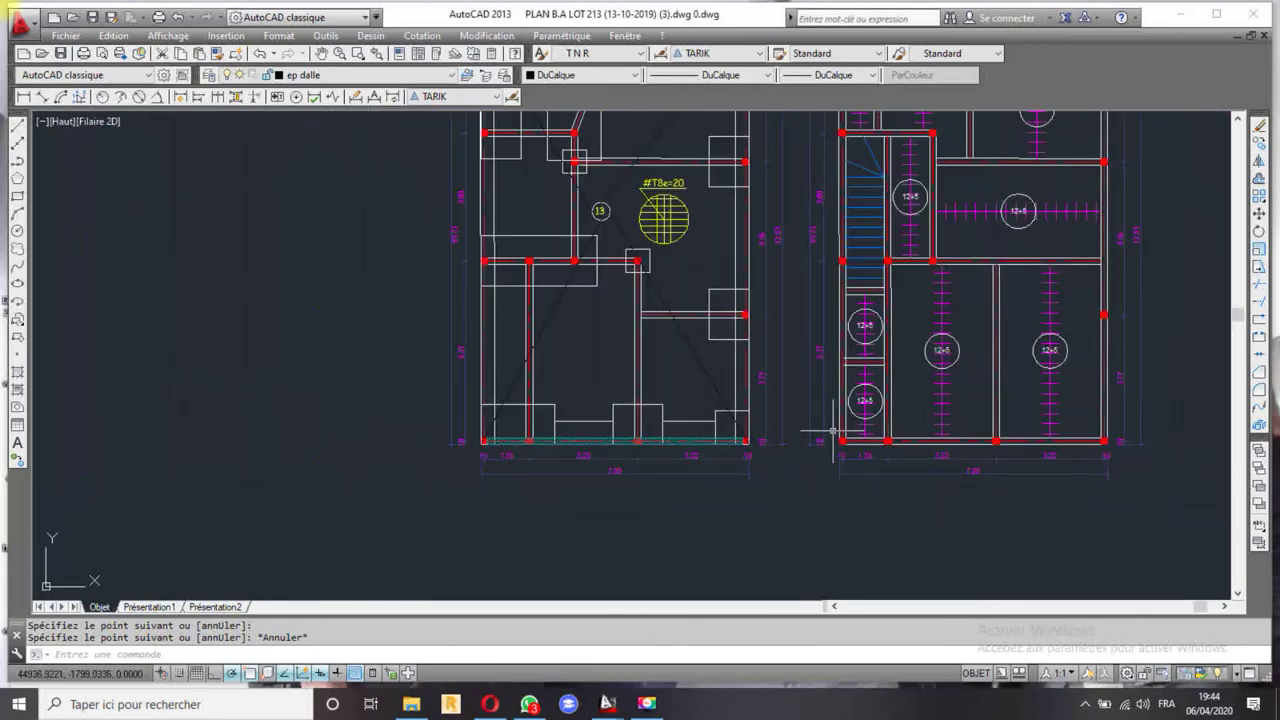
middle_click_drag(880, 435, 568, 433)
scroll(568, 433, "up", 5)
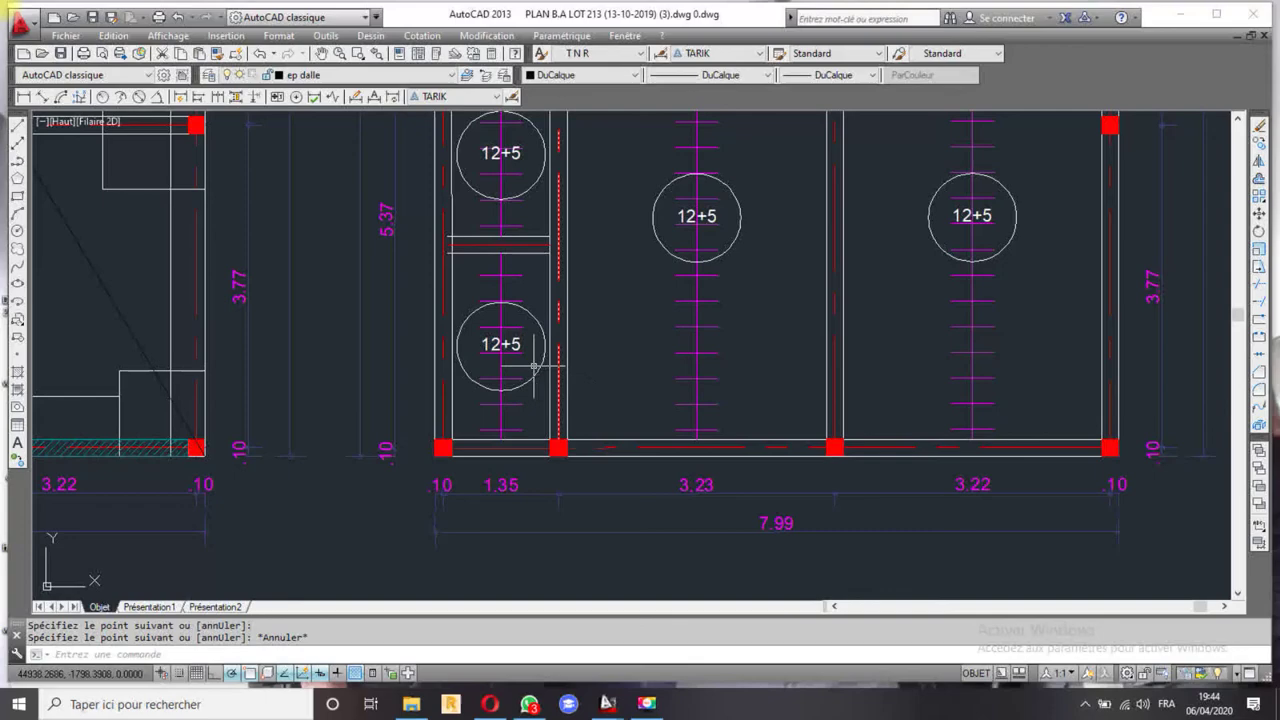
scroll(561, 388, "down", 3)
scroll(561, 388, "down", 4)
scroll(620, 290, "up", 1)
scroll(620, 290, "up", 5)
scroll(349, 280, "up", 2)
scroll(917, 337, "down", 6)
middle_click_drag(917, 337, 589, 347)
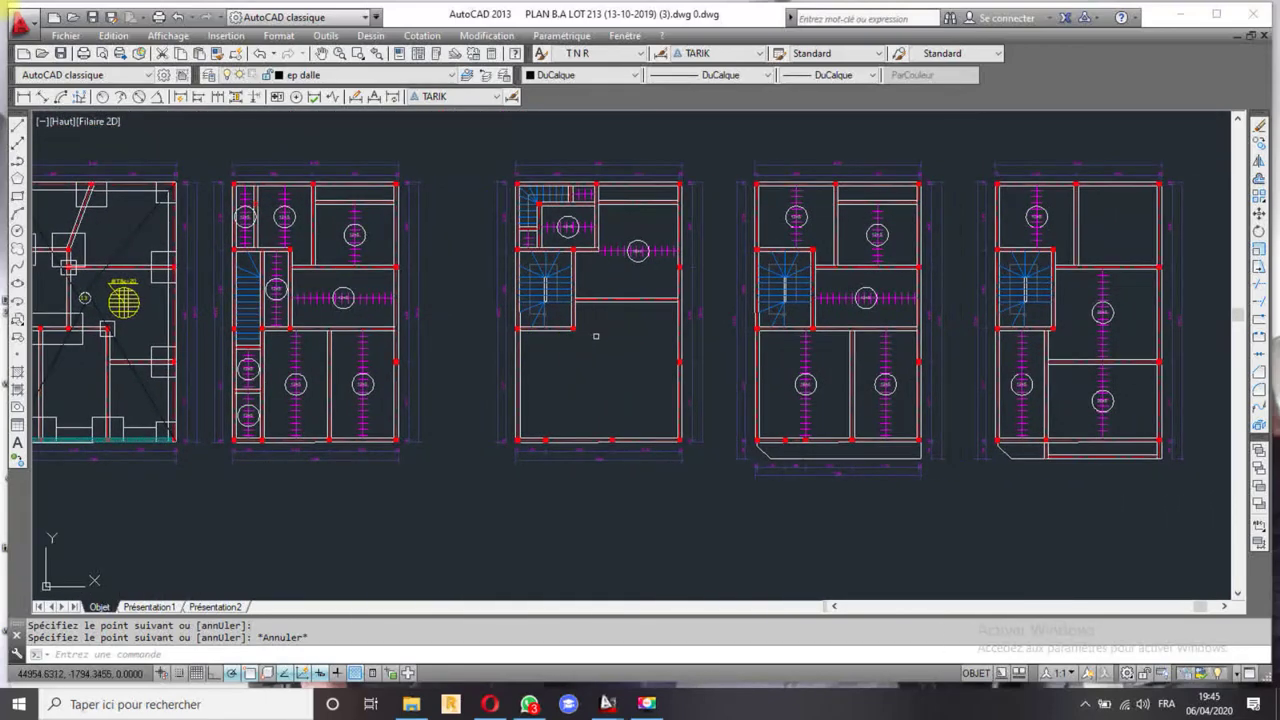